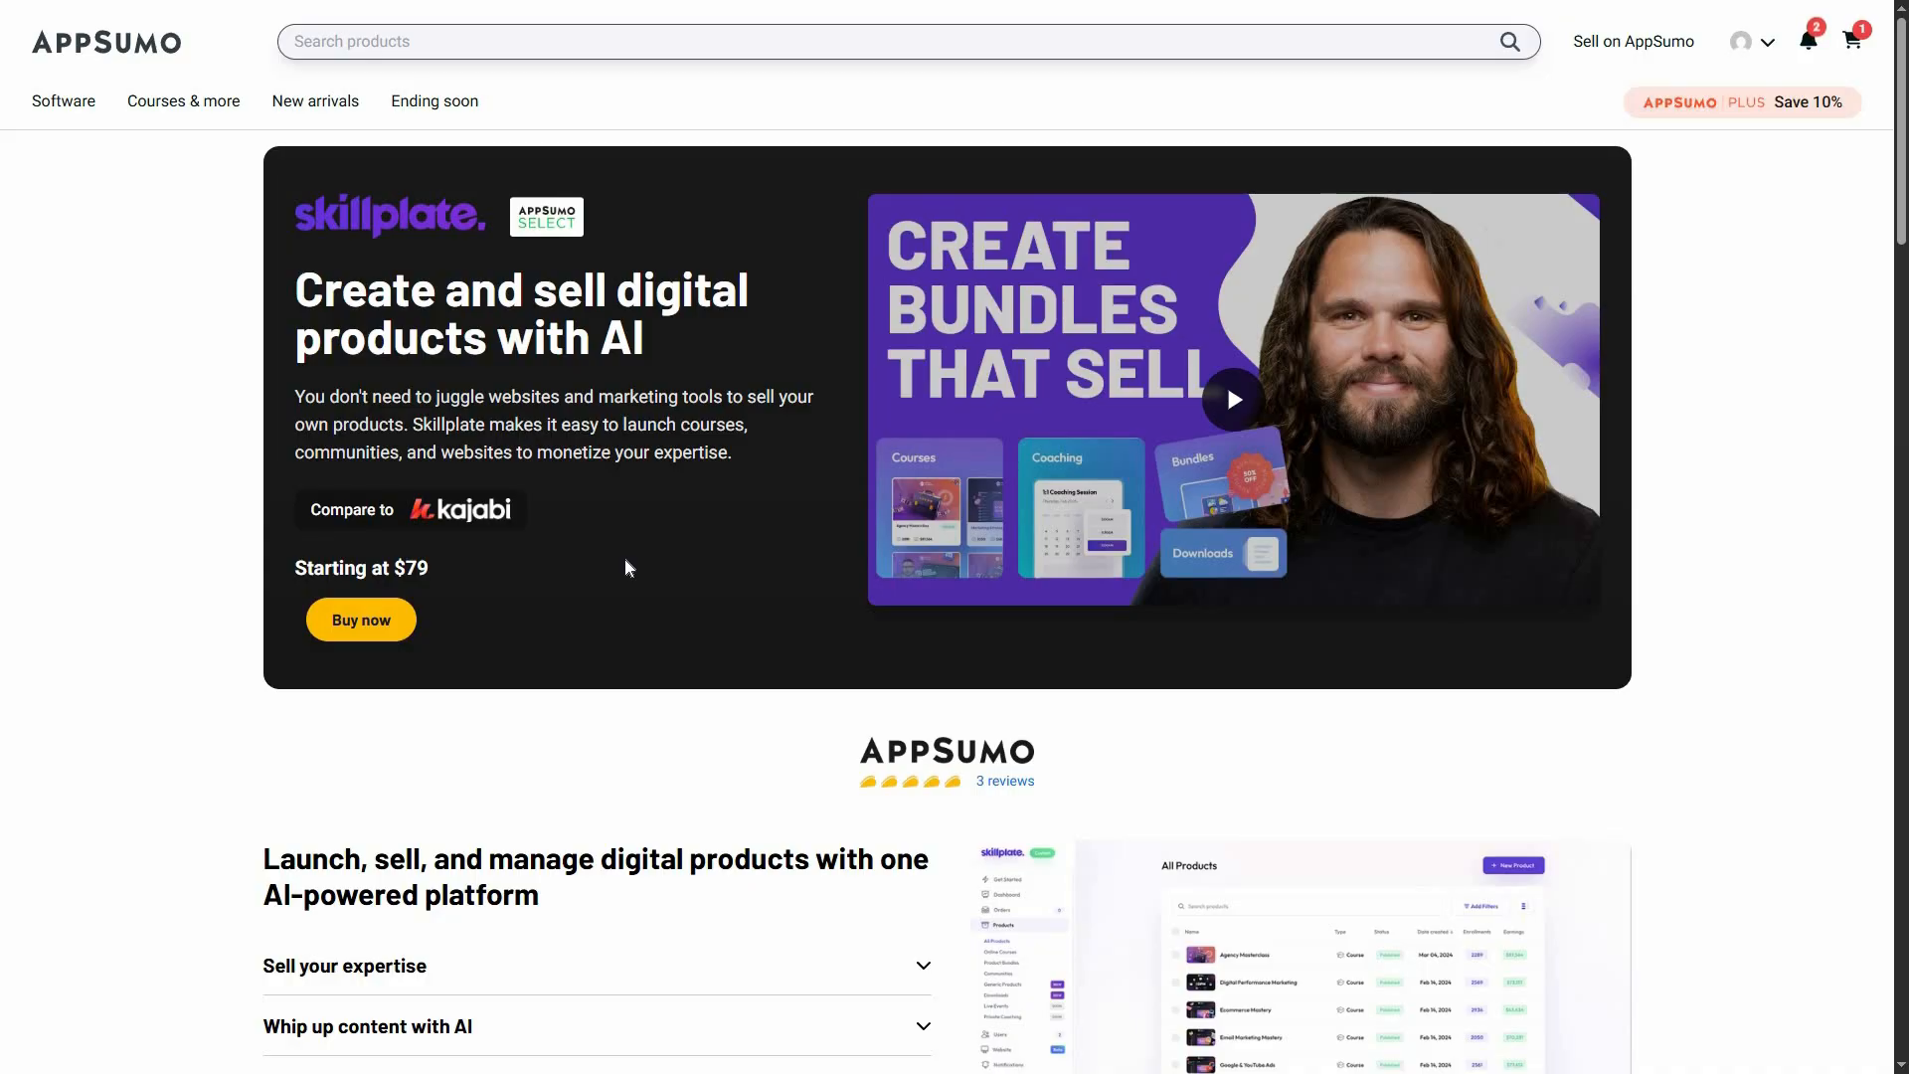
Read the Skillplate feature sections on selling expertise, AI content, branded websites and managing the digital business
scroll(502, 565, down, 2)
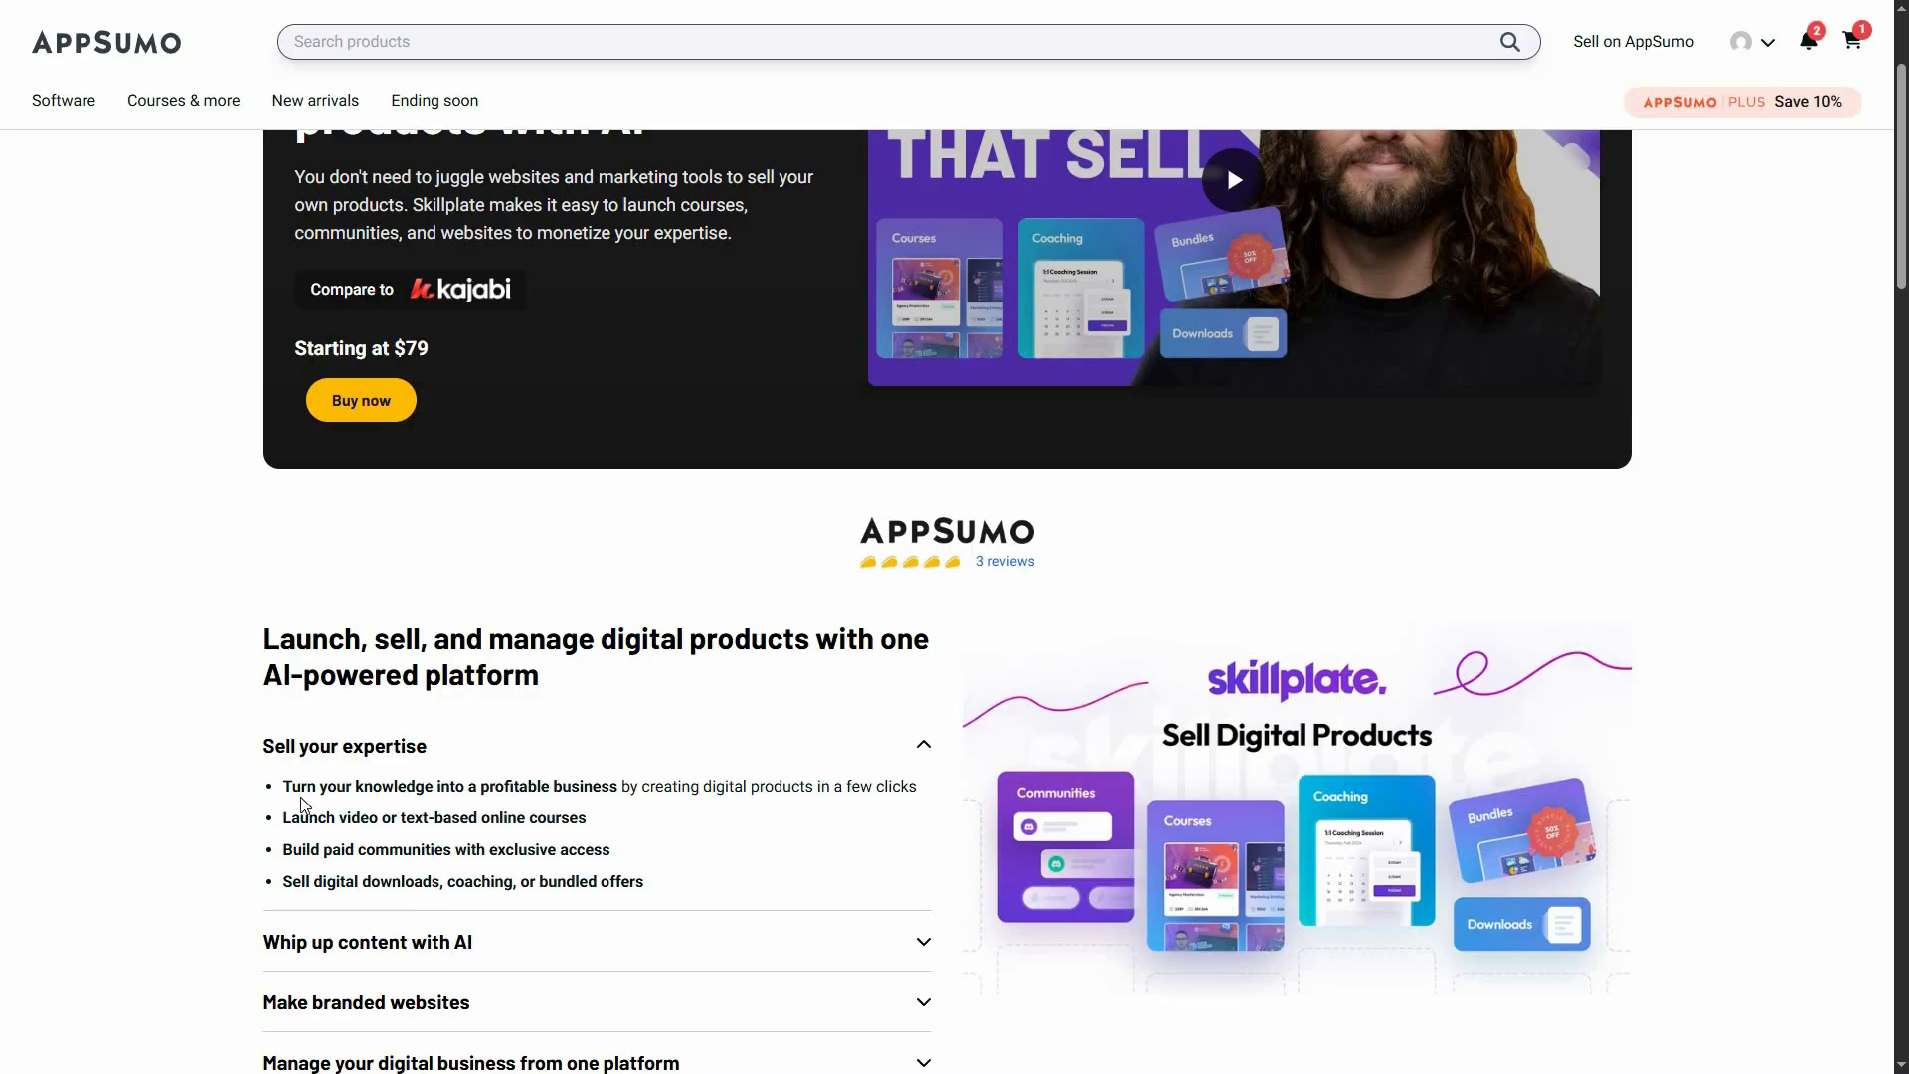
scroll(414, 811, down, 1)
click(472, 844)
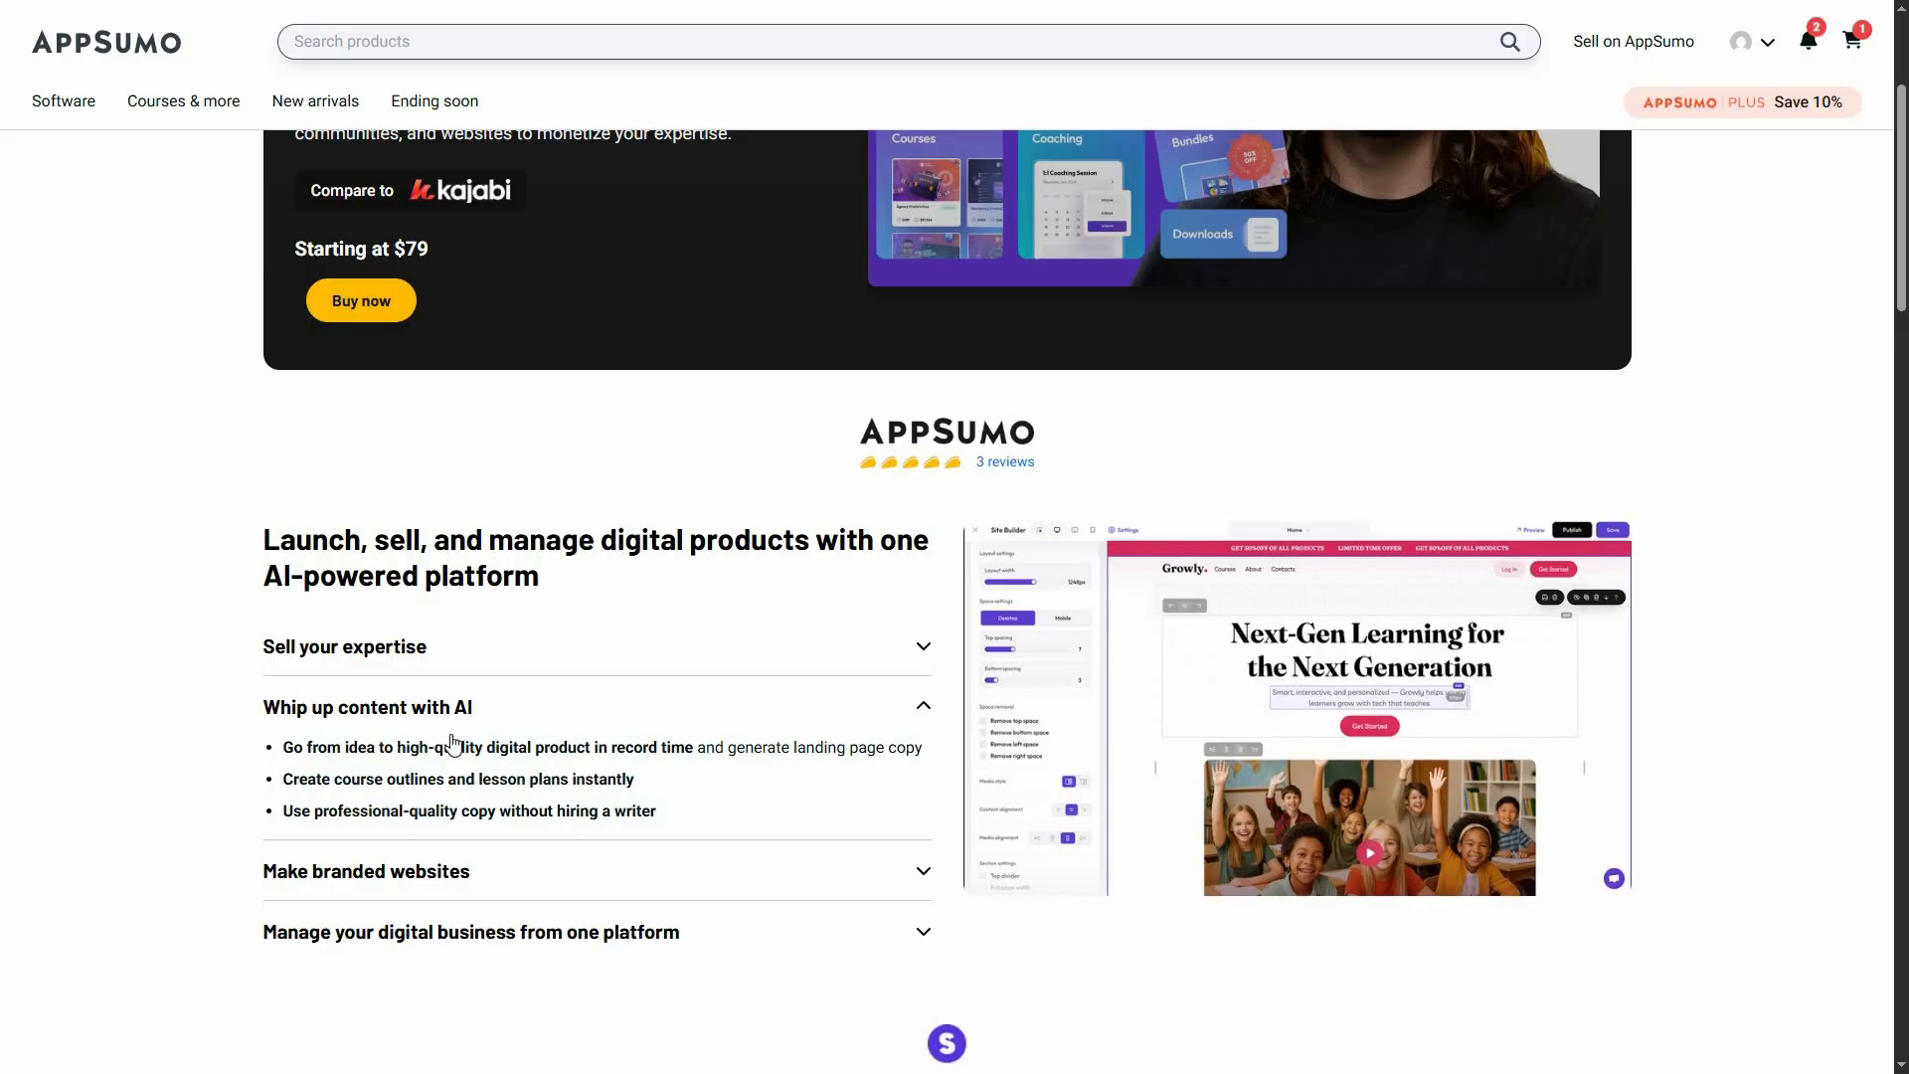
click(563, 867)
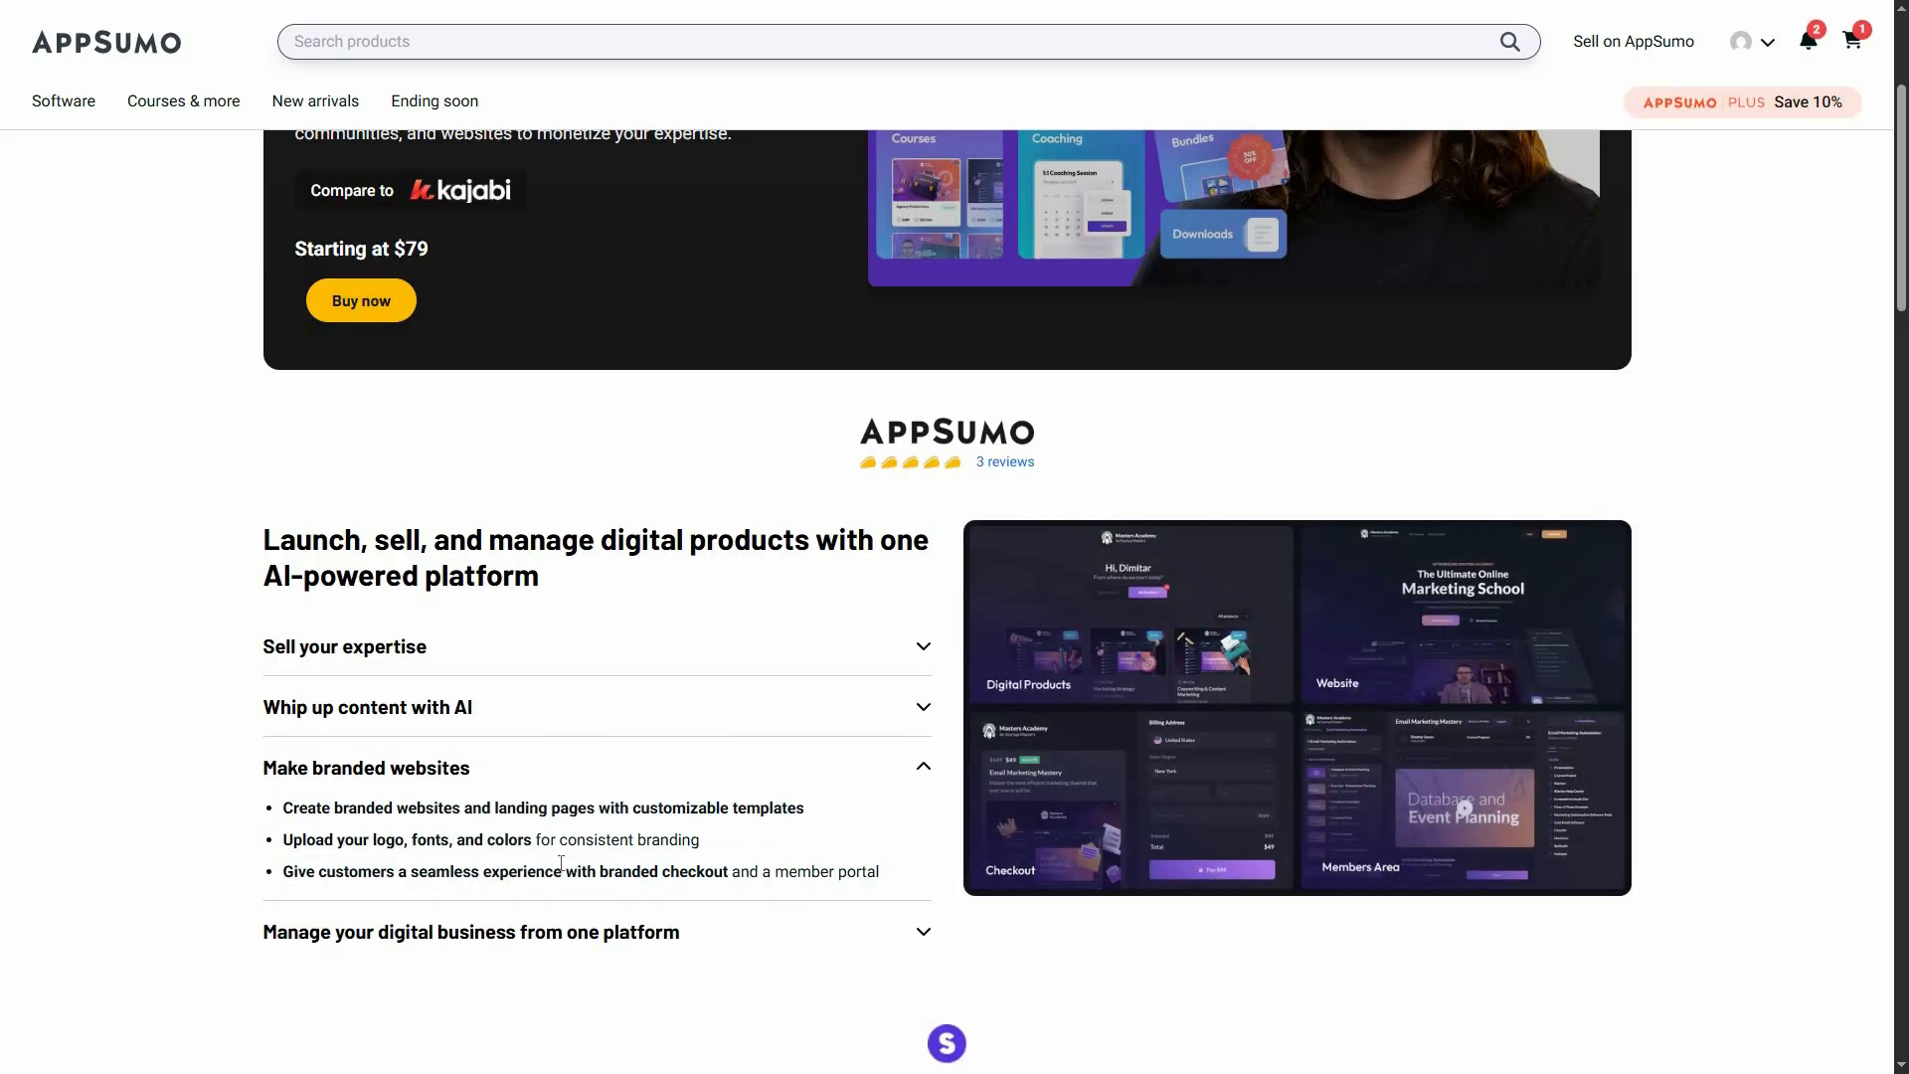
click(565, 929)
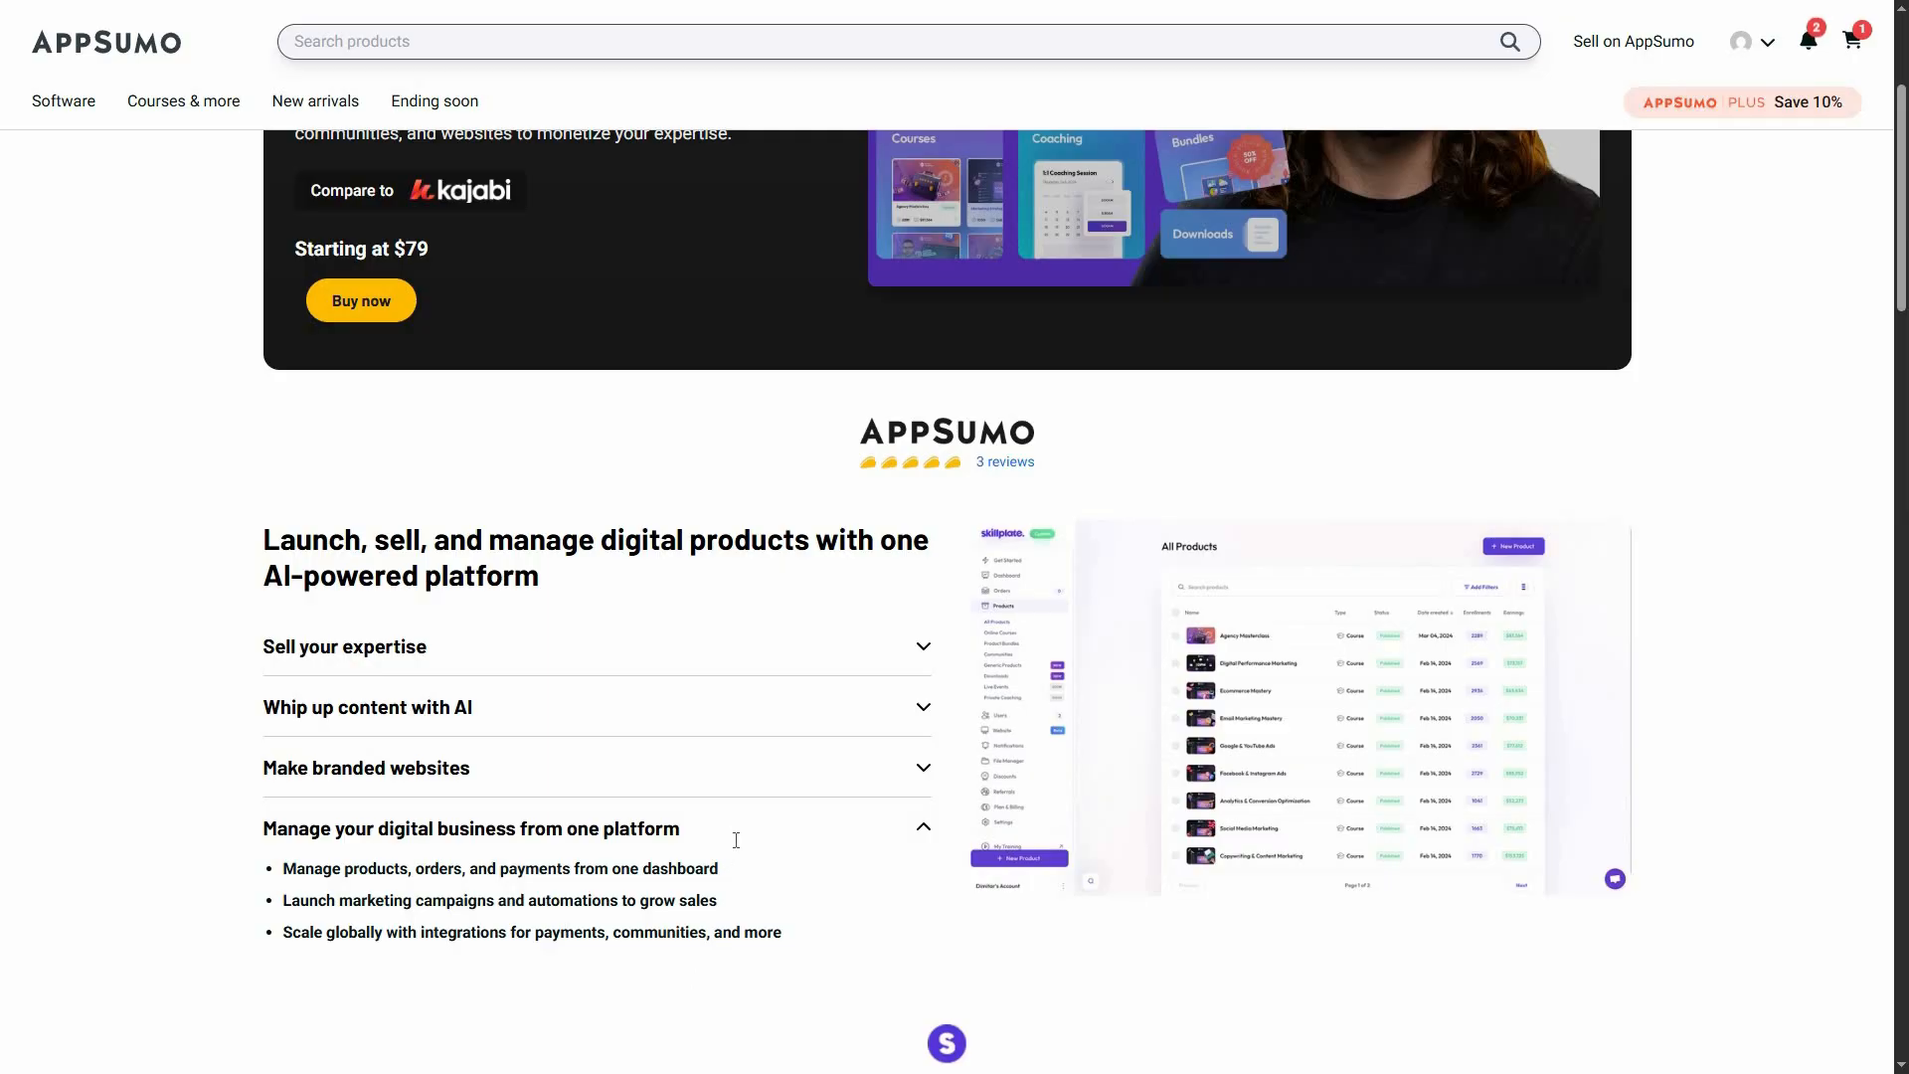
scroll(736, 840, up, 3)
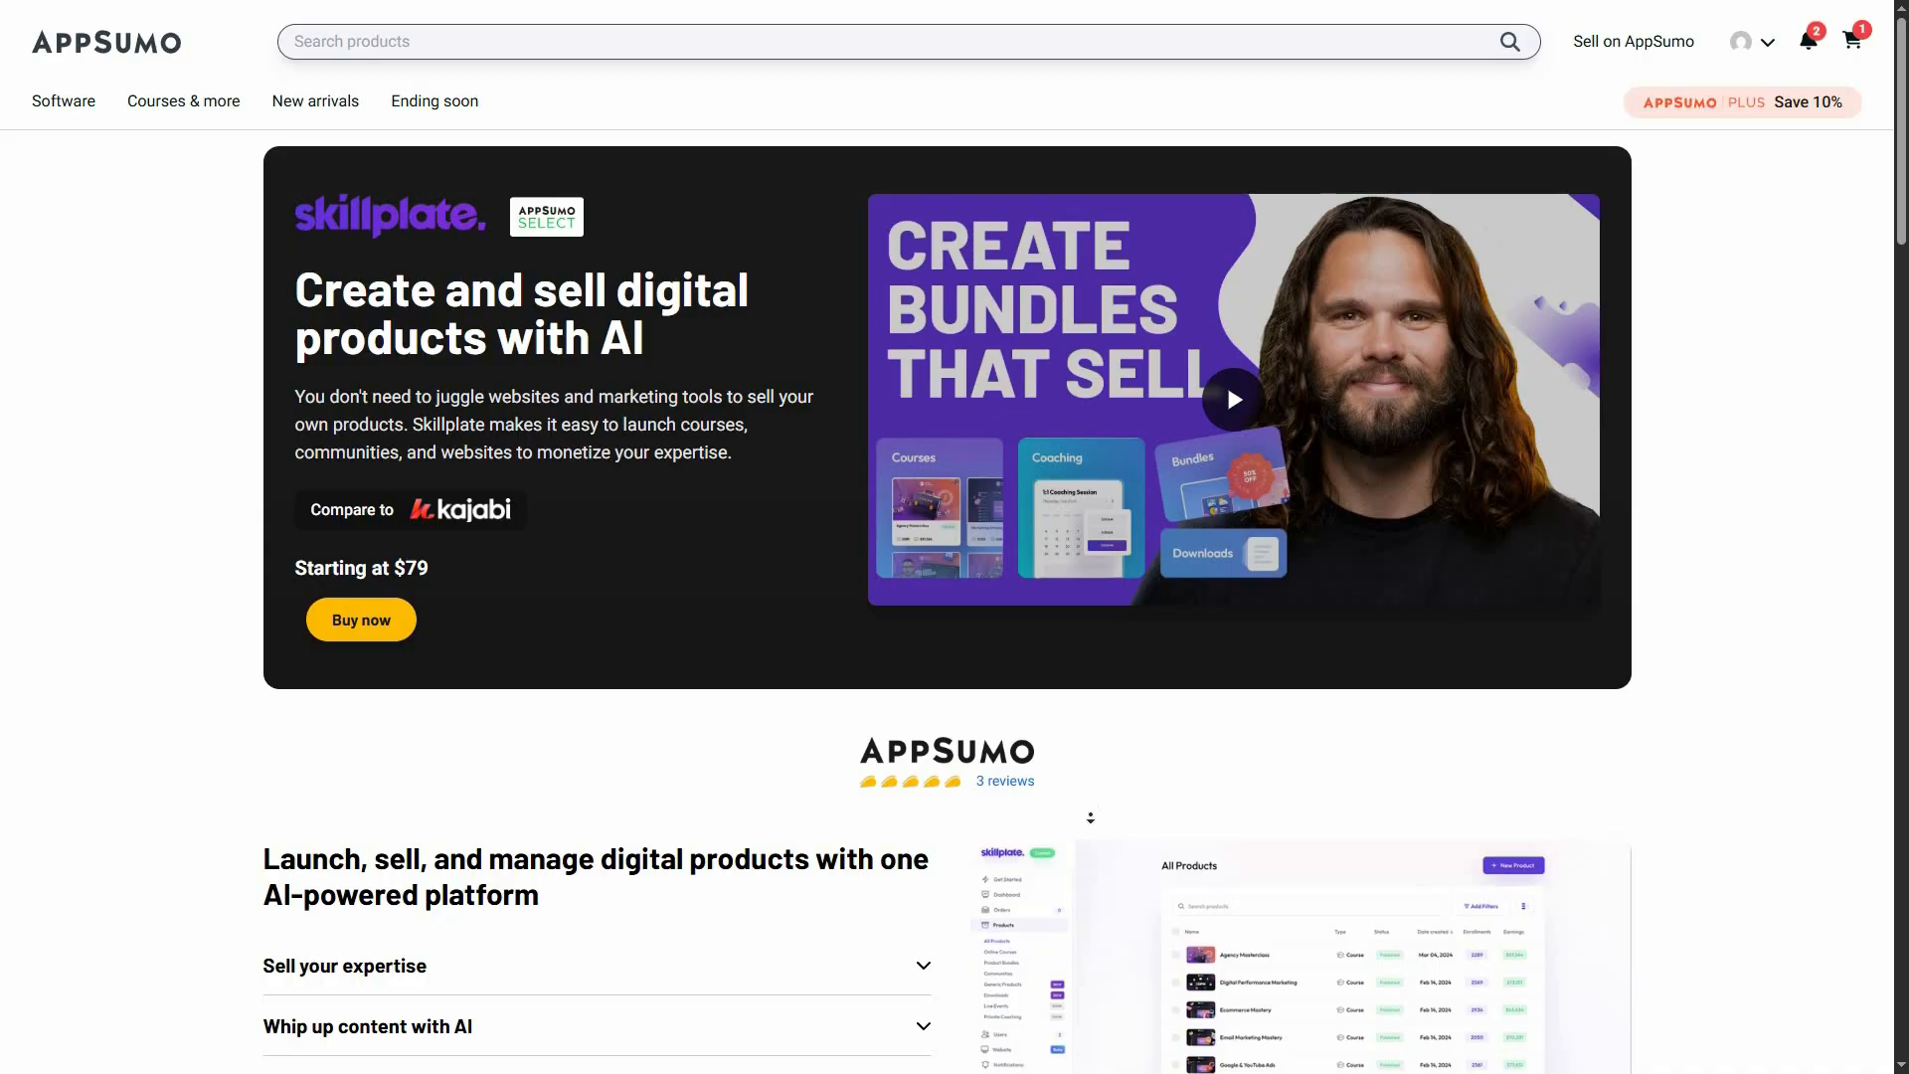
Compare the prices, usage limits and commission fees of Skillplate License Tiers 1 through 5 in the plan table
scroll(1103, 715, down, 10)
scroll(1089, 745, down, 2)
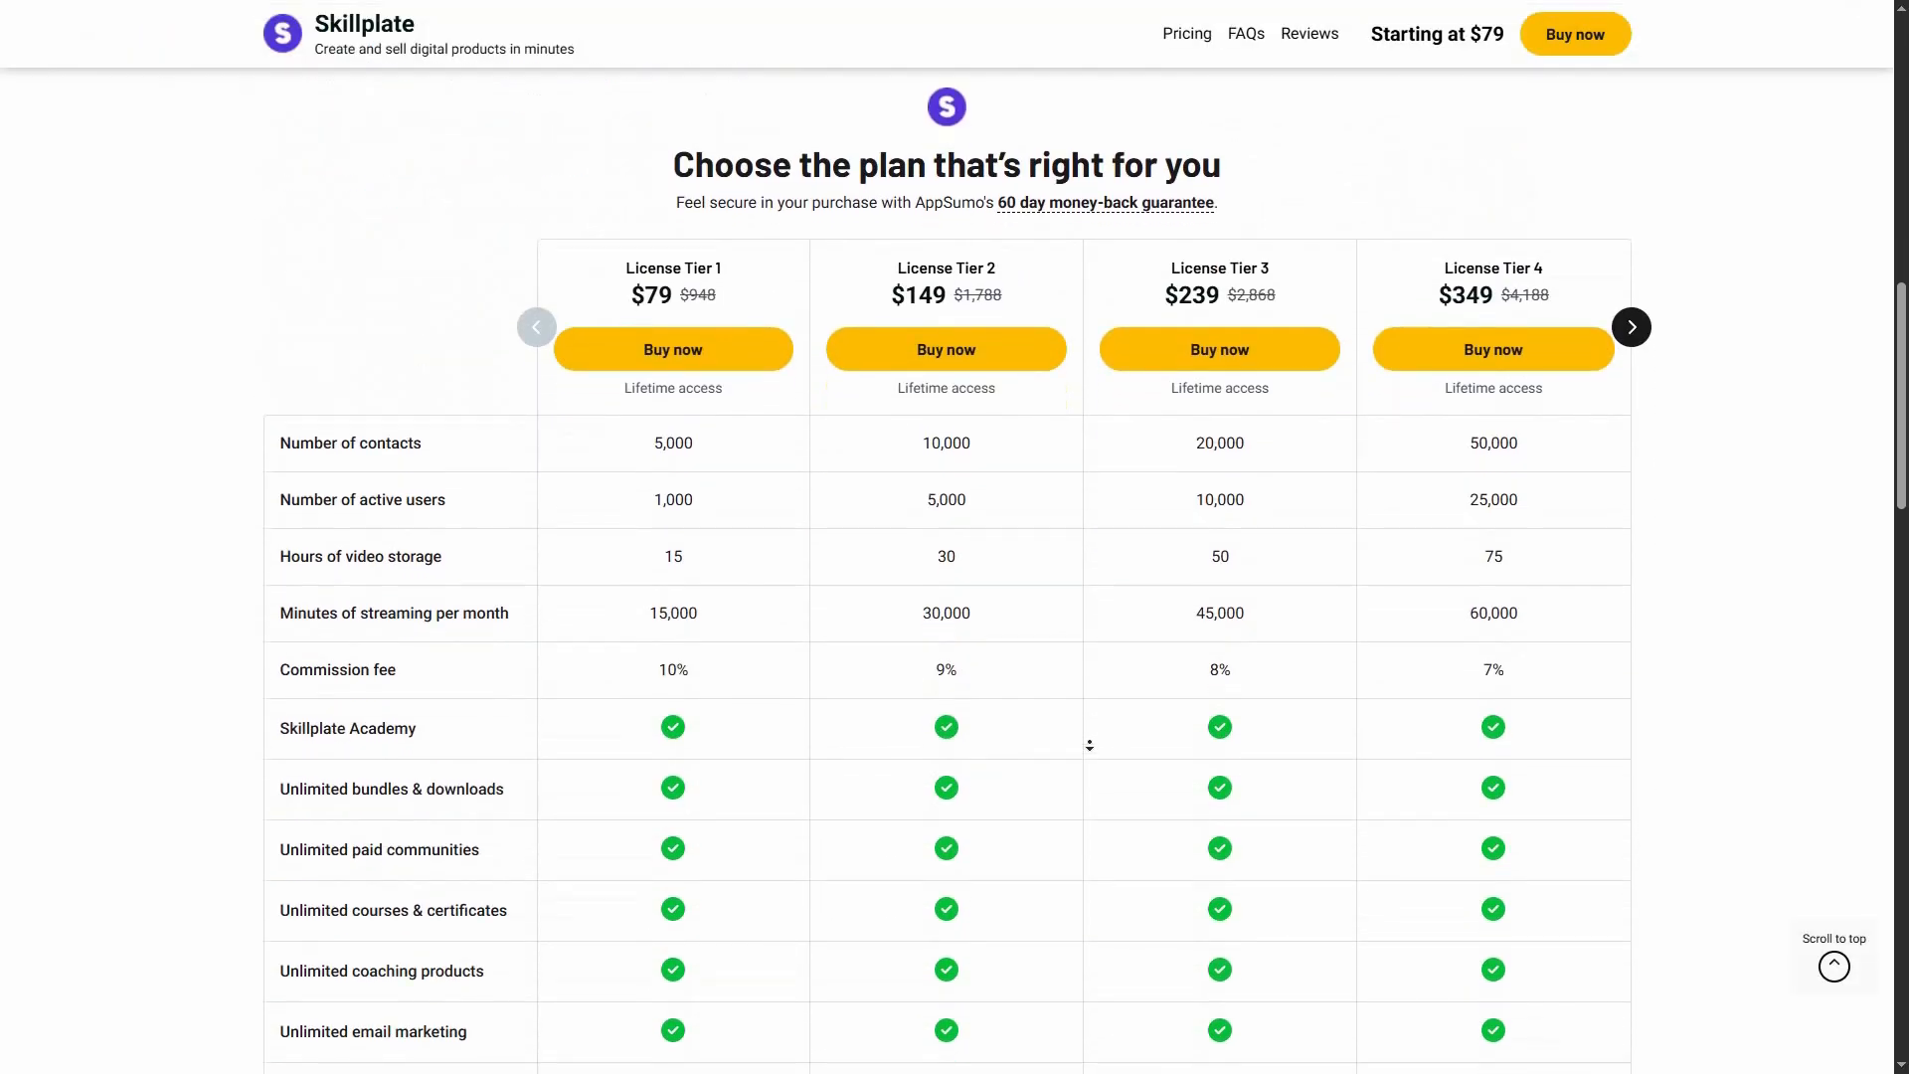
click(1631, 270)
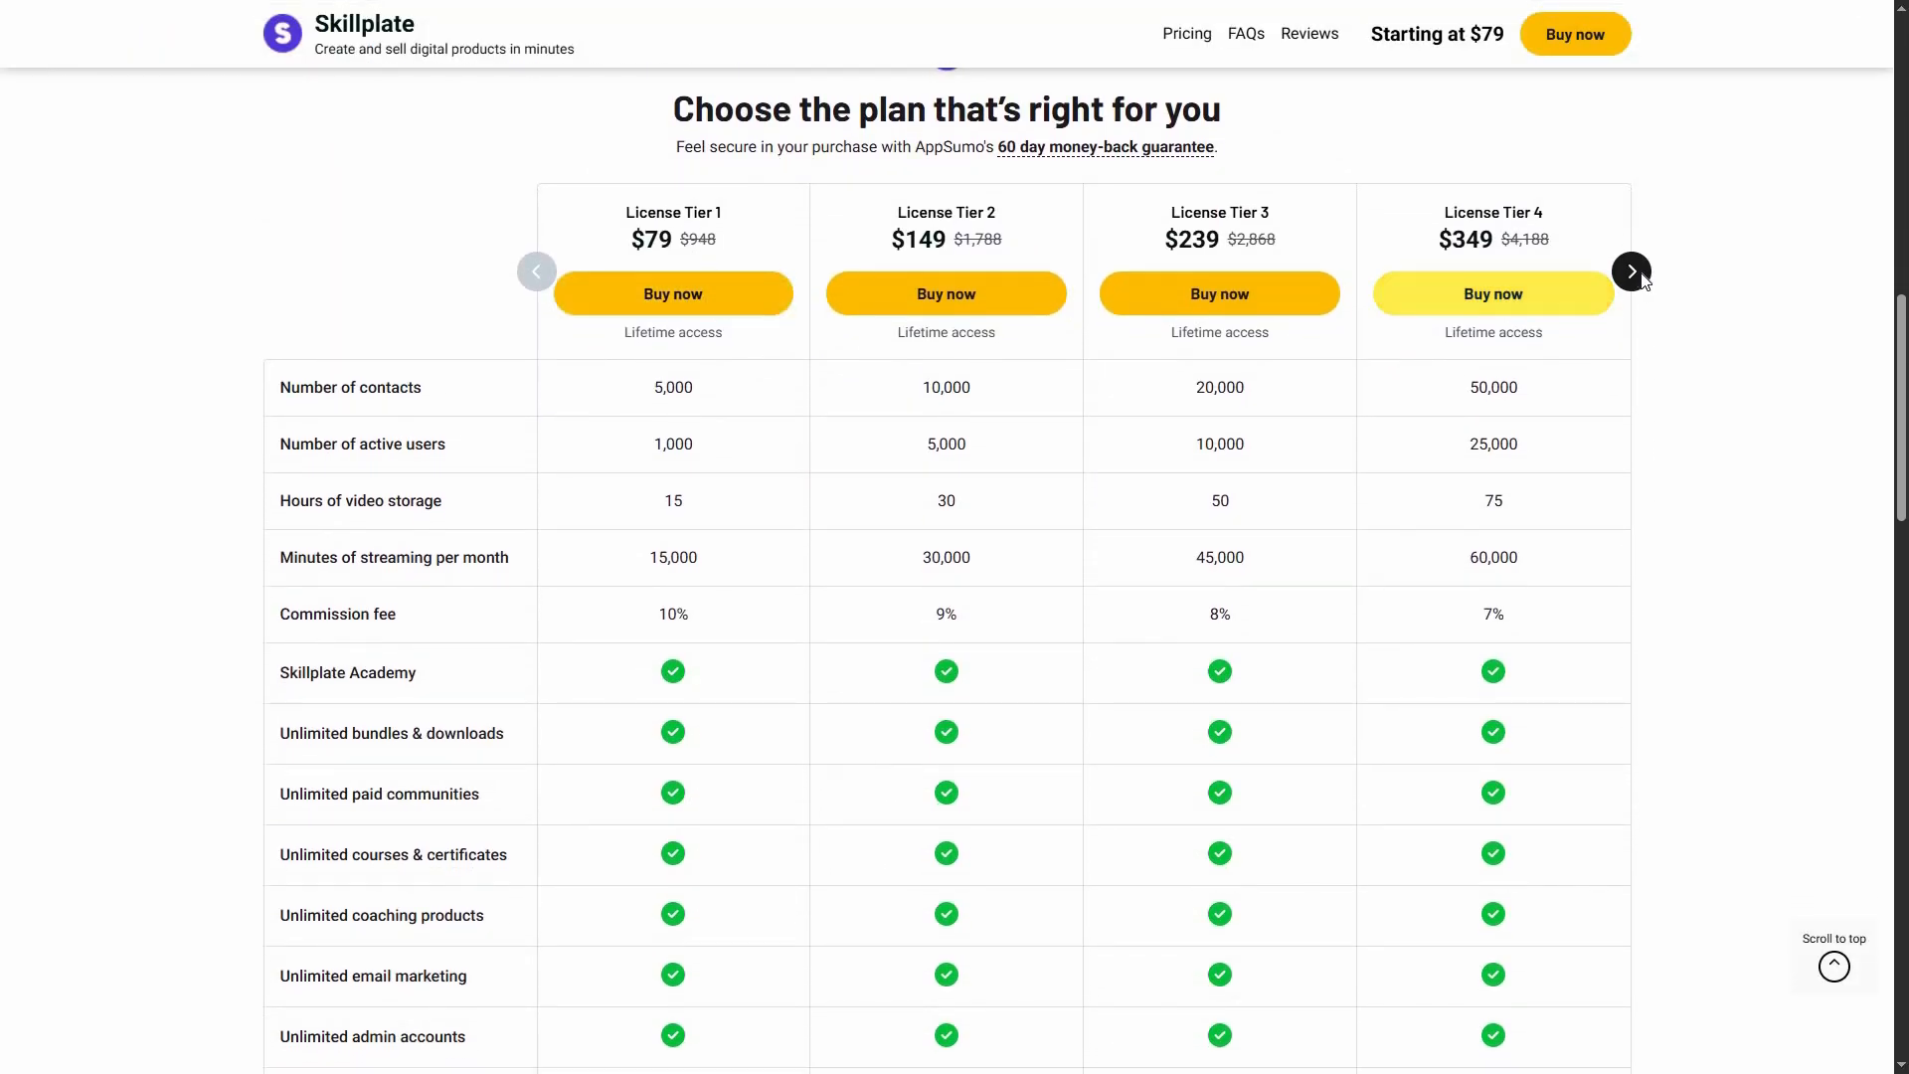
click(537, 272)
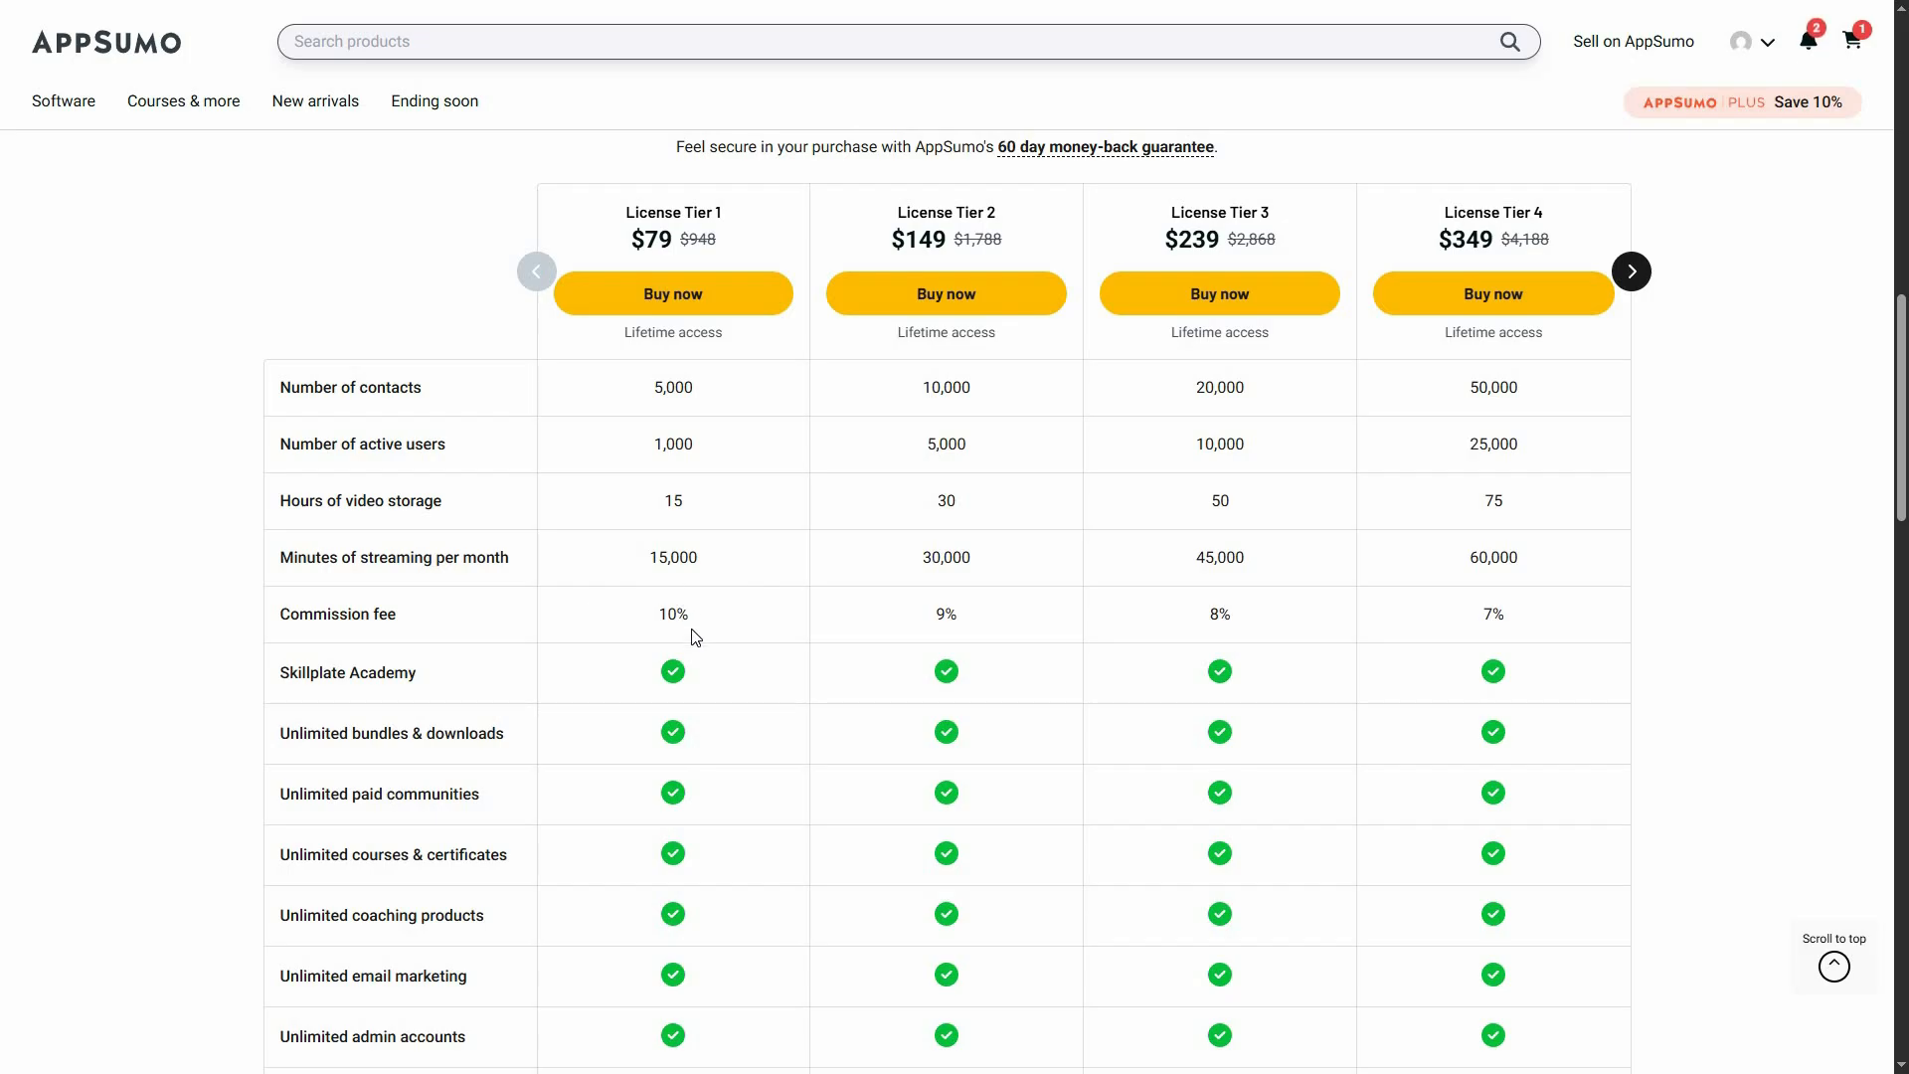
scroll(971, 669, up, 1)
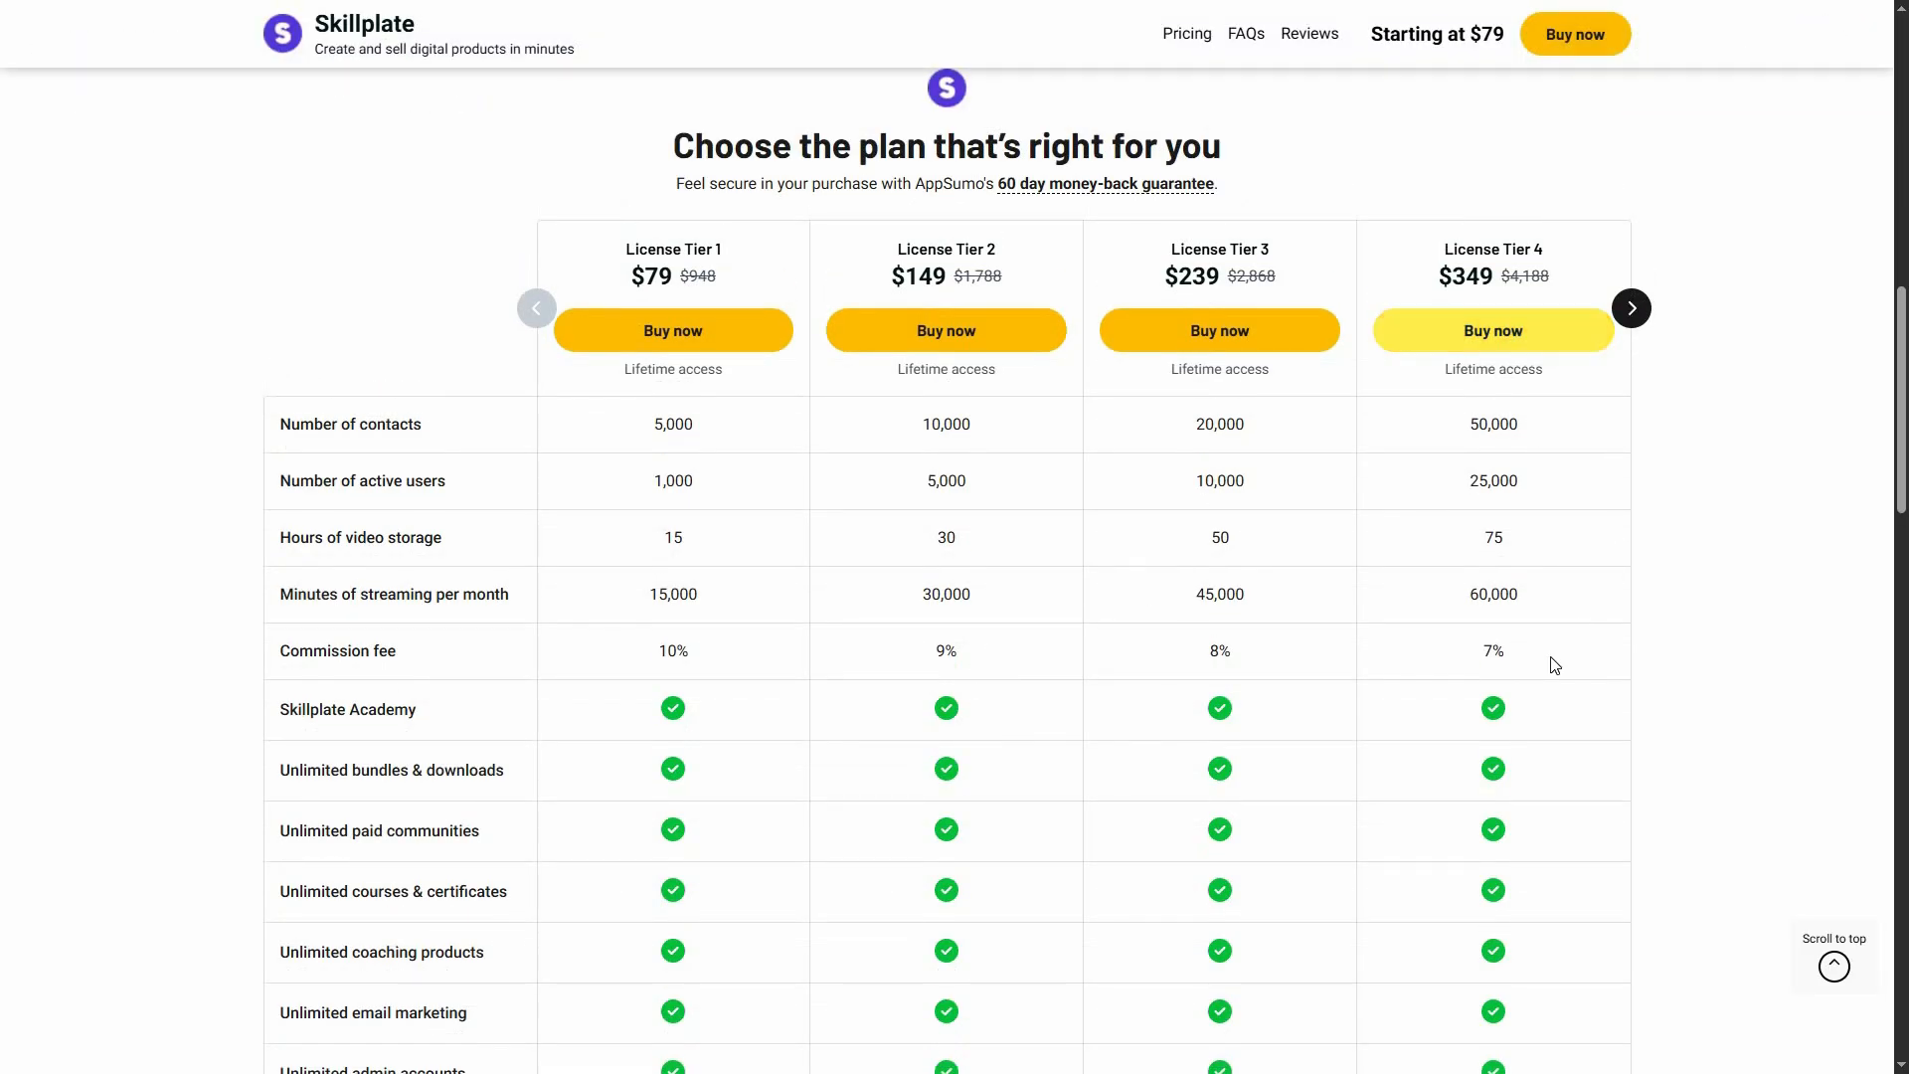
click(1631, 308)
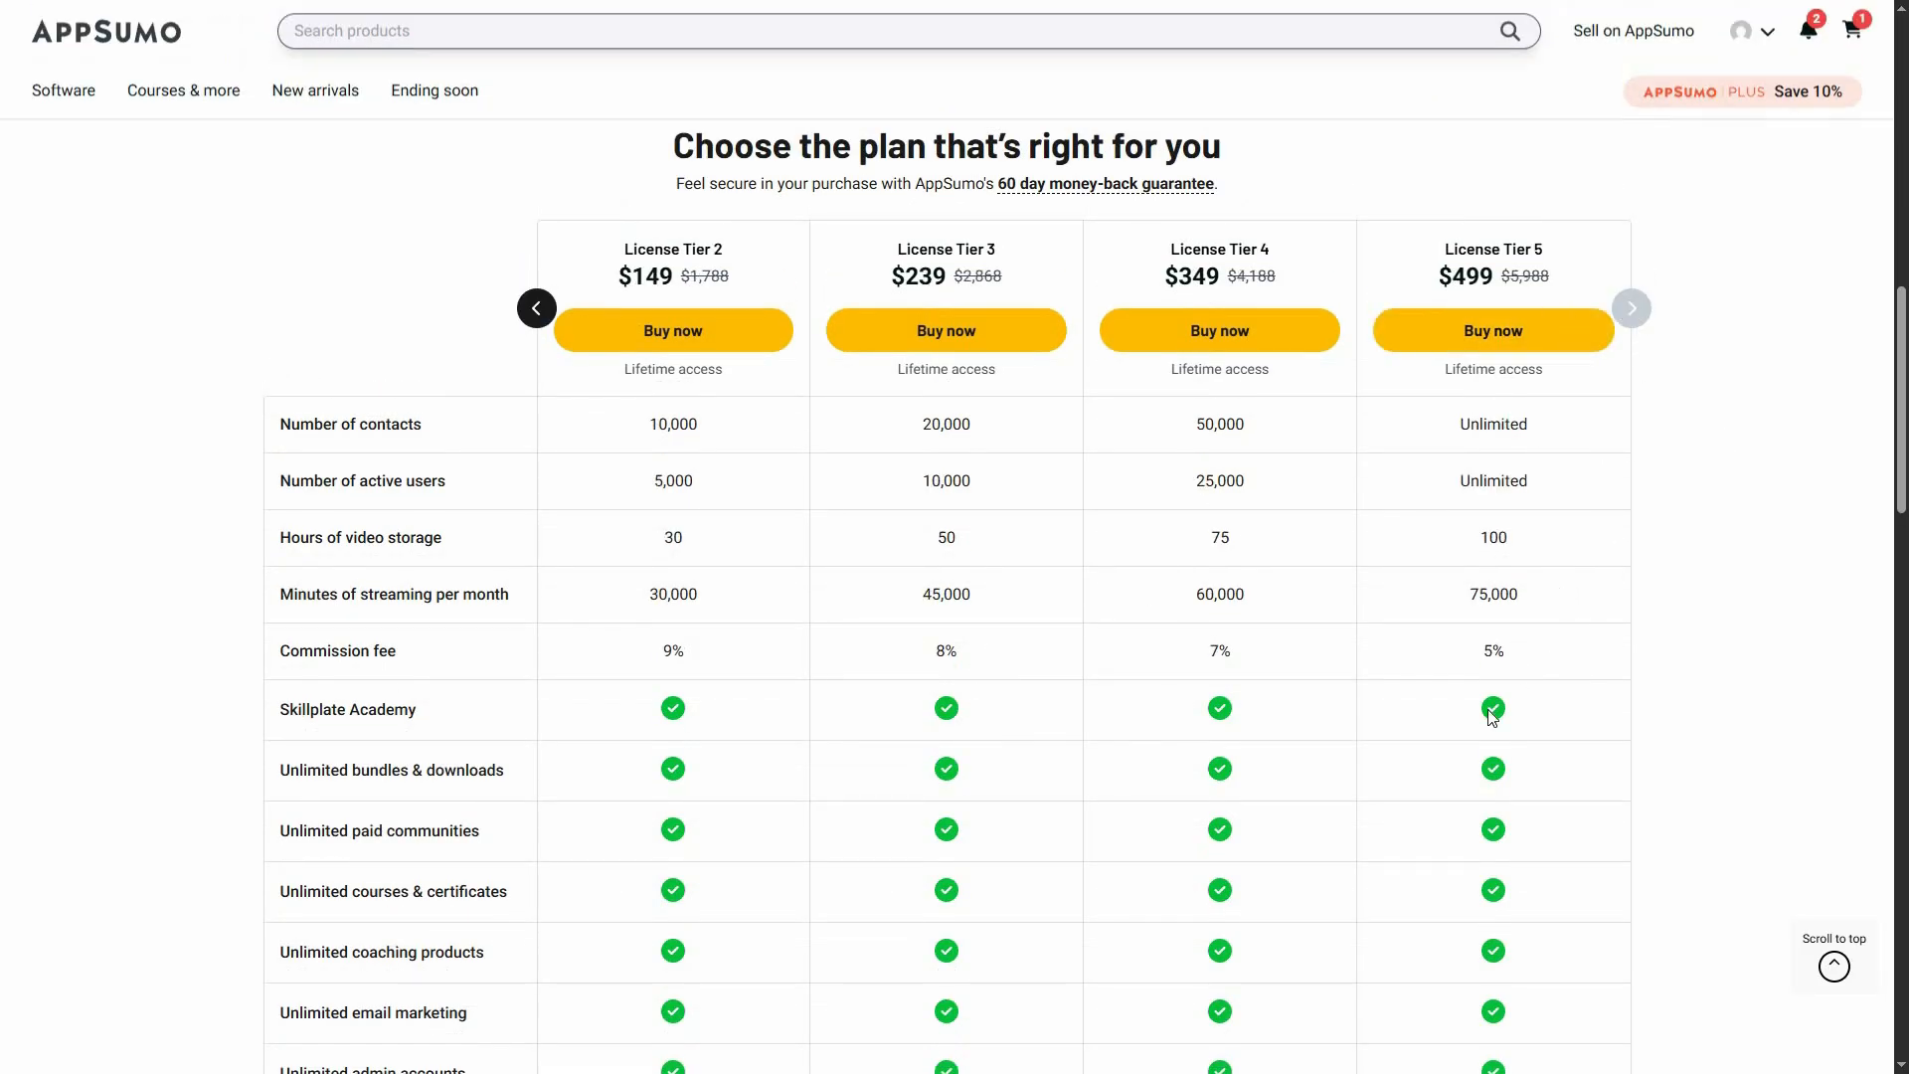
click(548, 317)
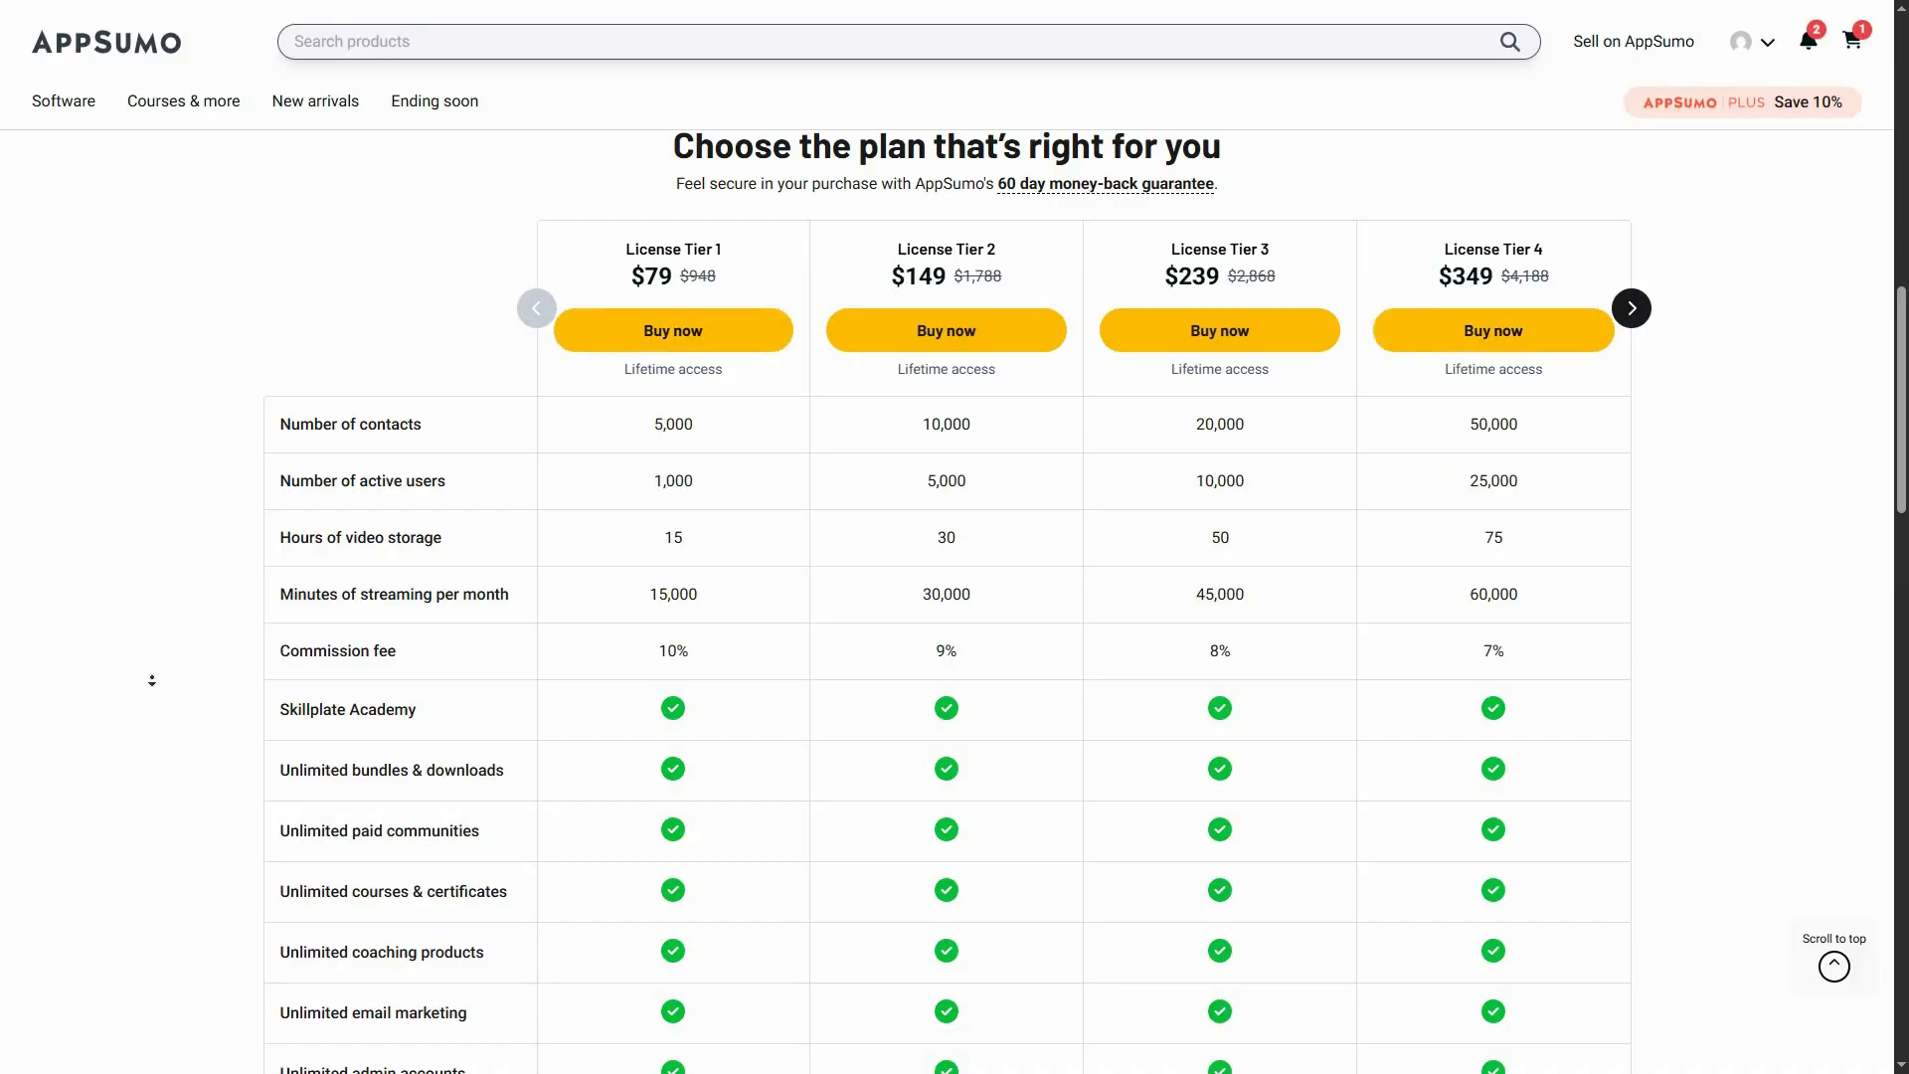
Examine the features shared across the license tiers and the available add-ons for video storage hours and commission fee
scroll(154, 659, down, 7)
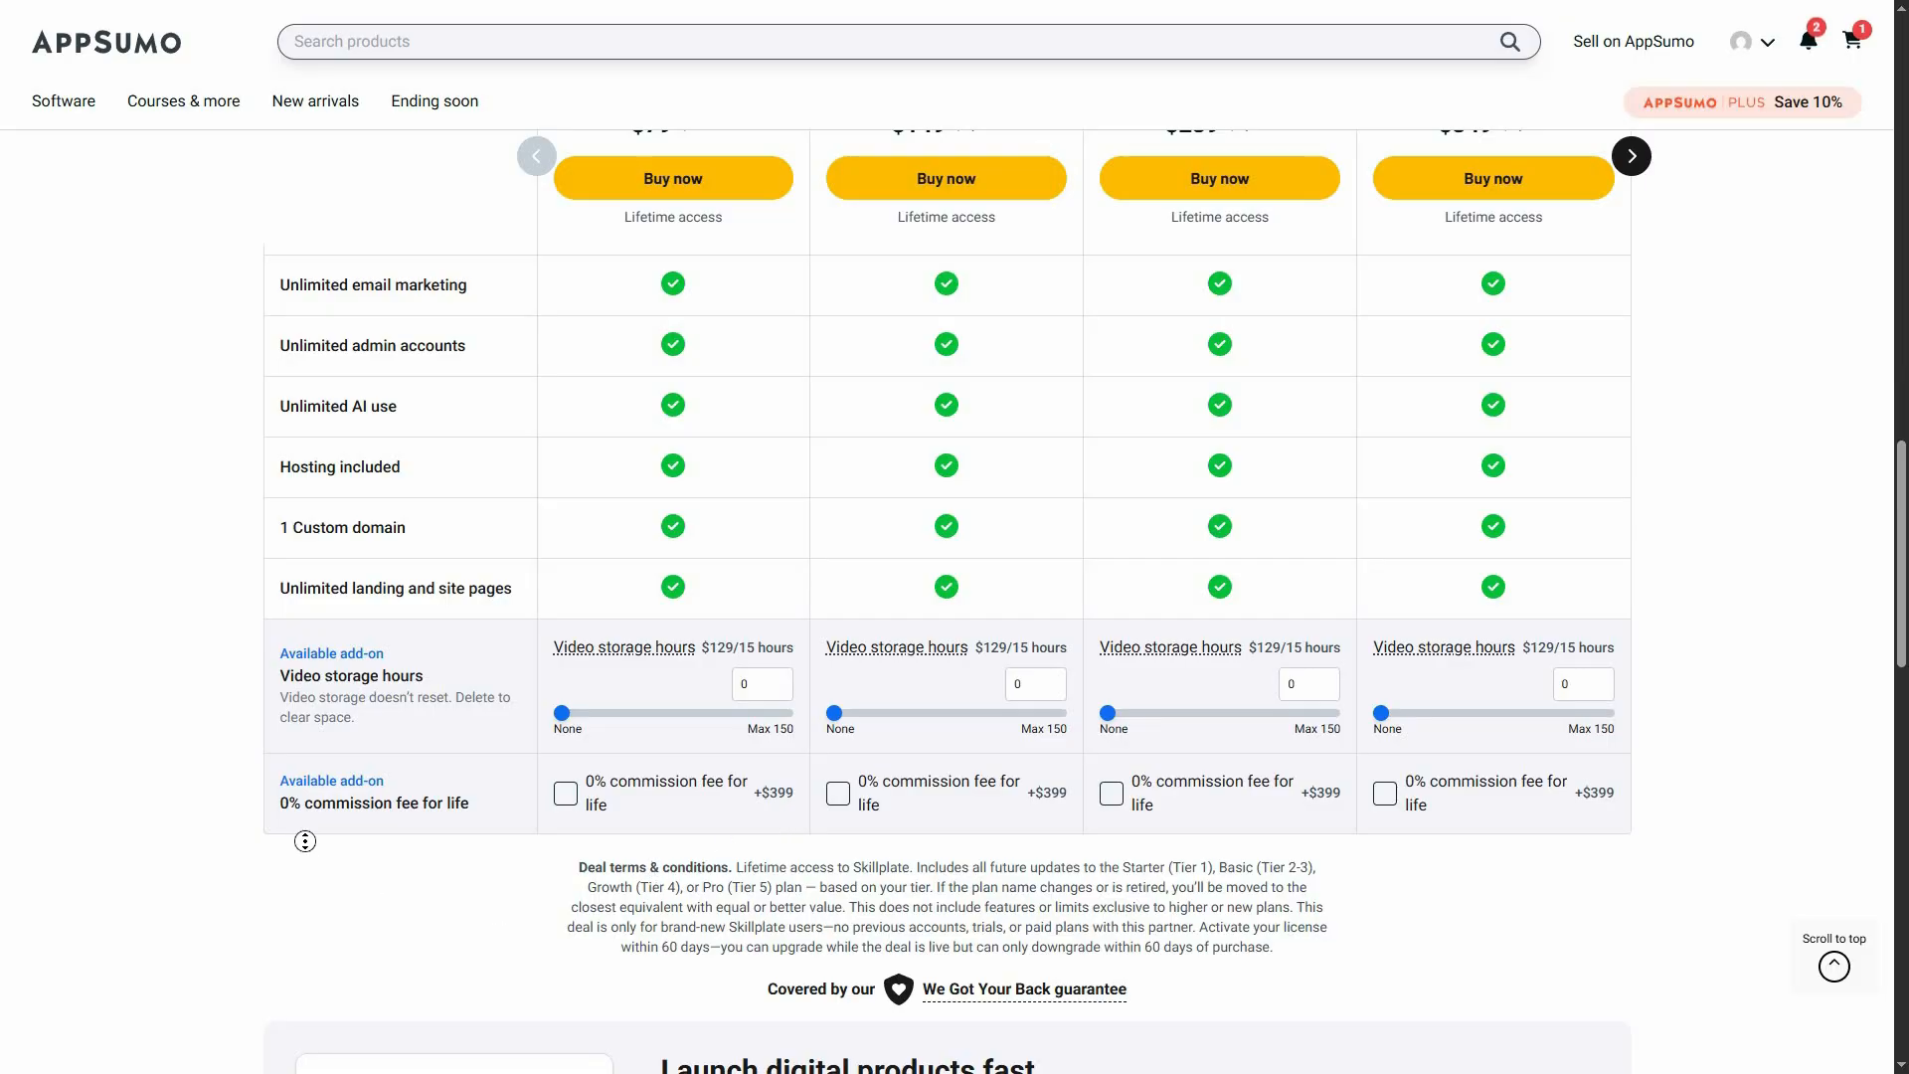
scroll(388, 701, up, 7)
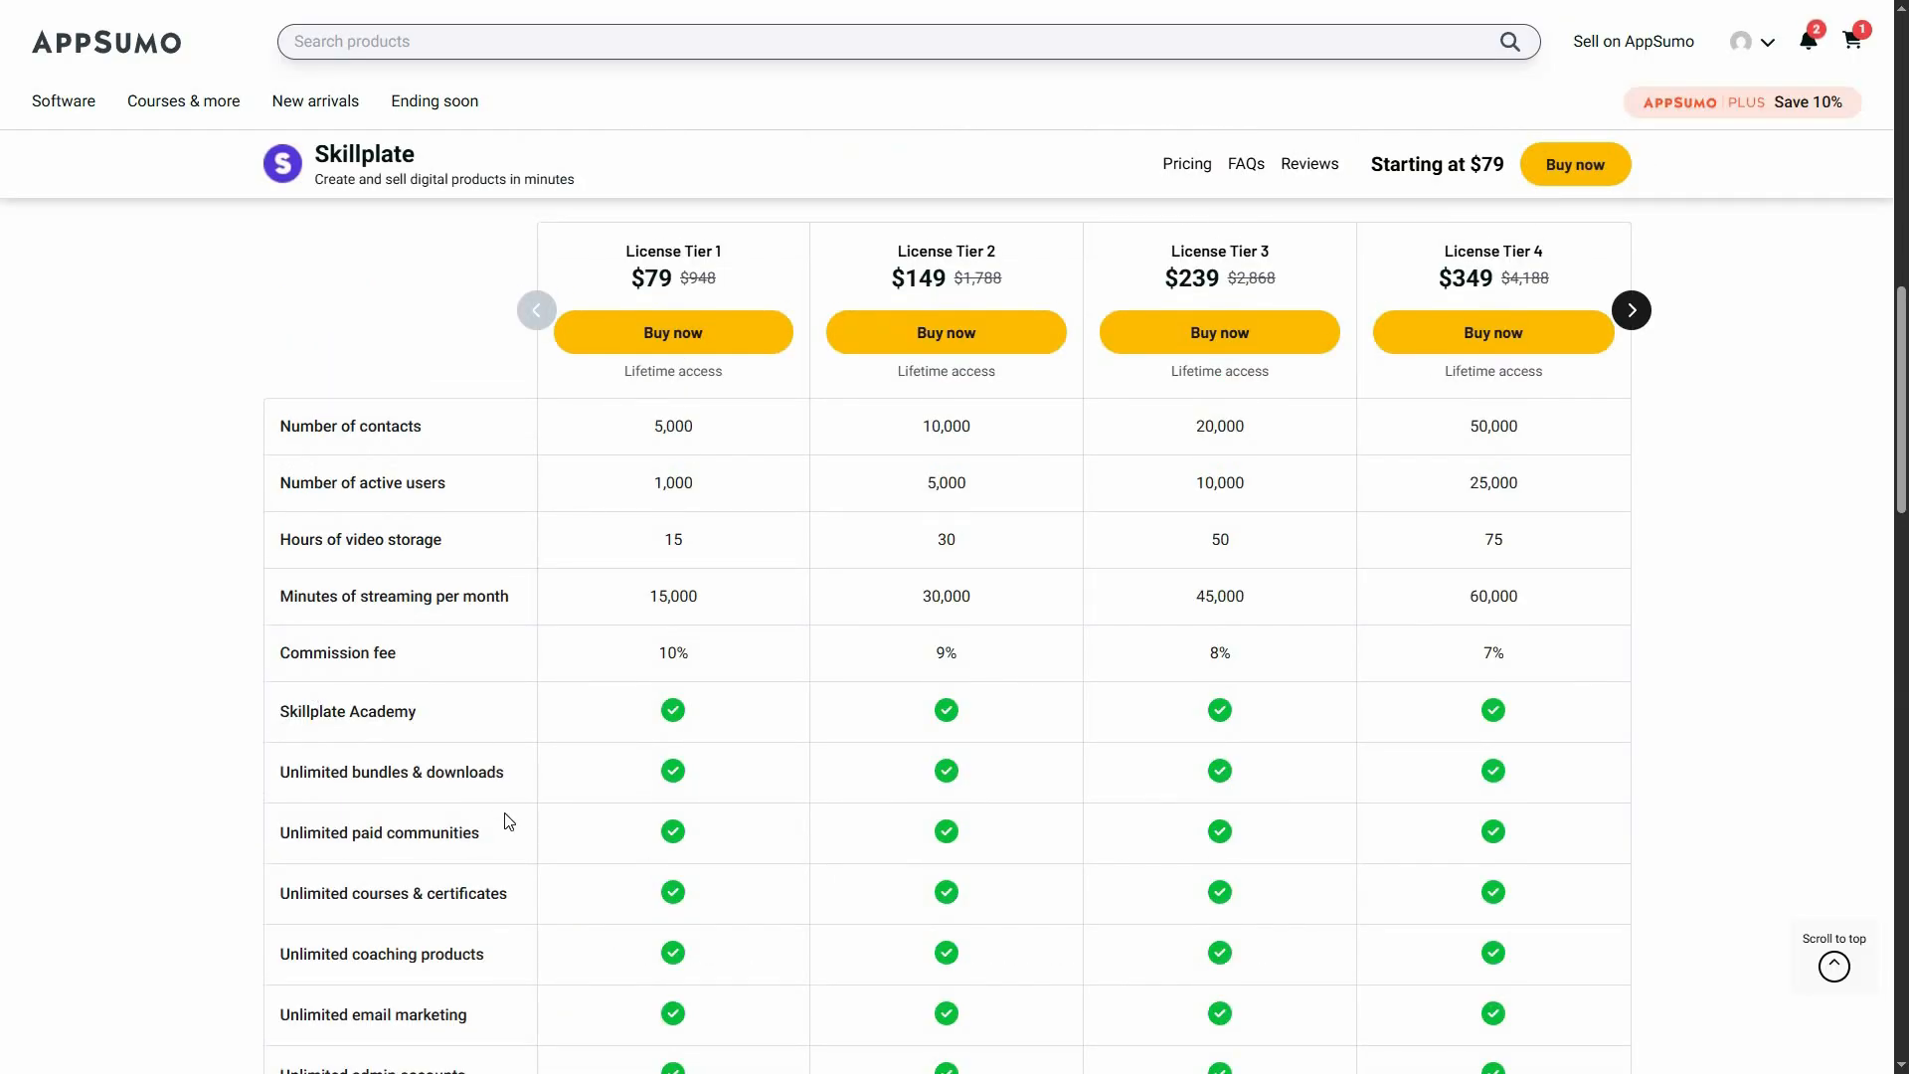
scroll(275, 663, down, 1)
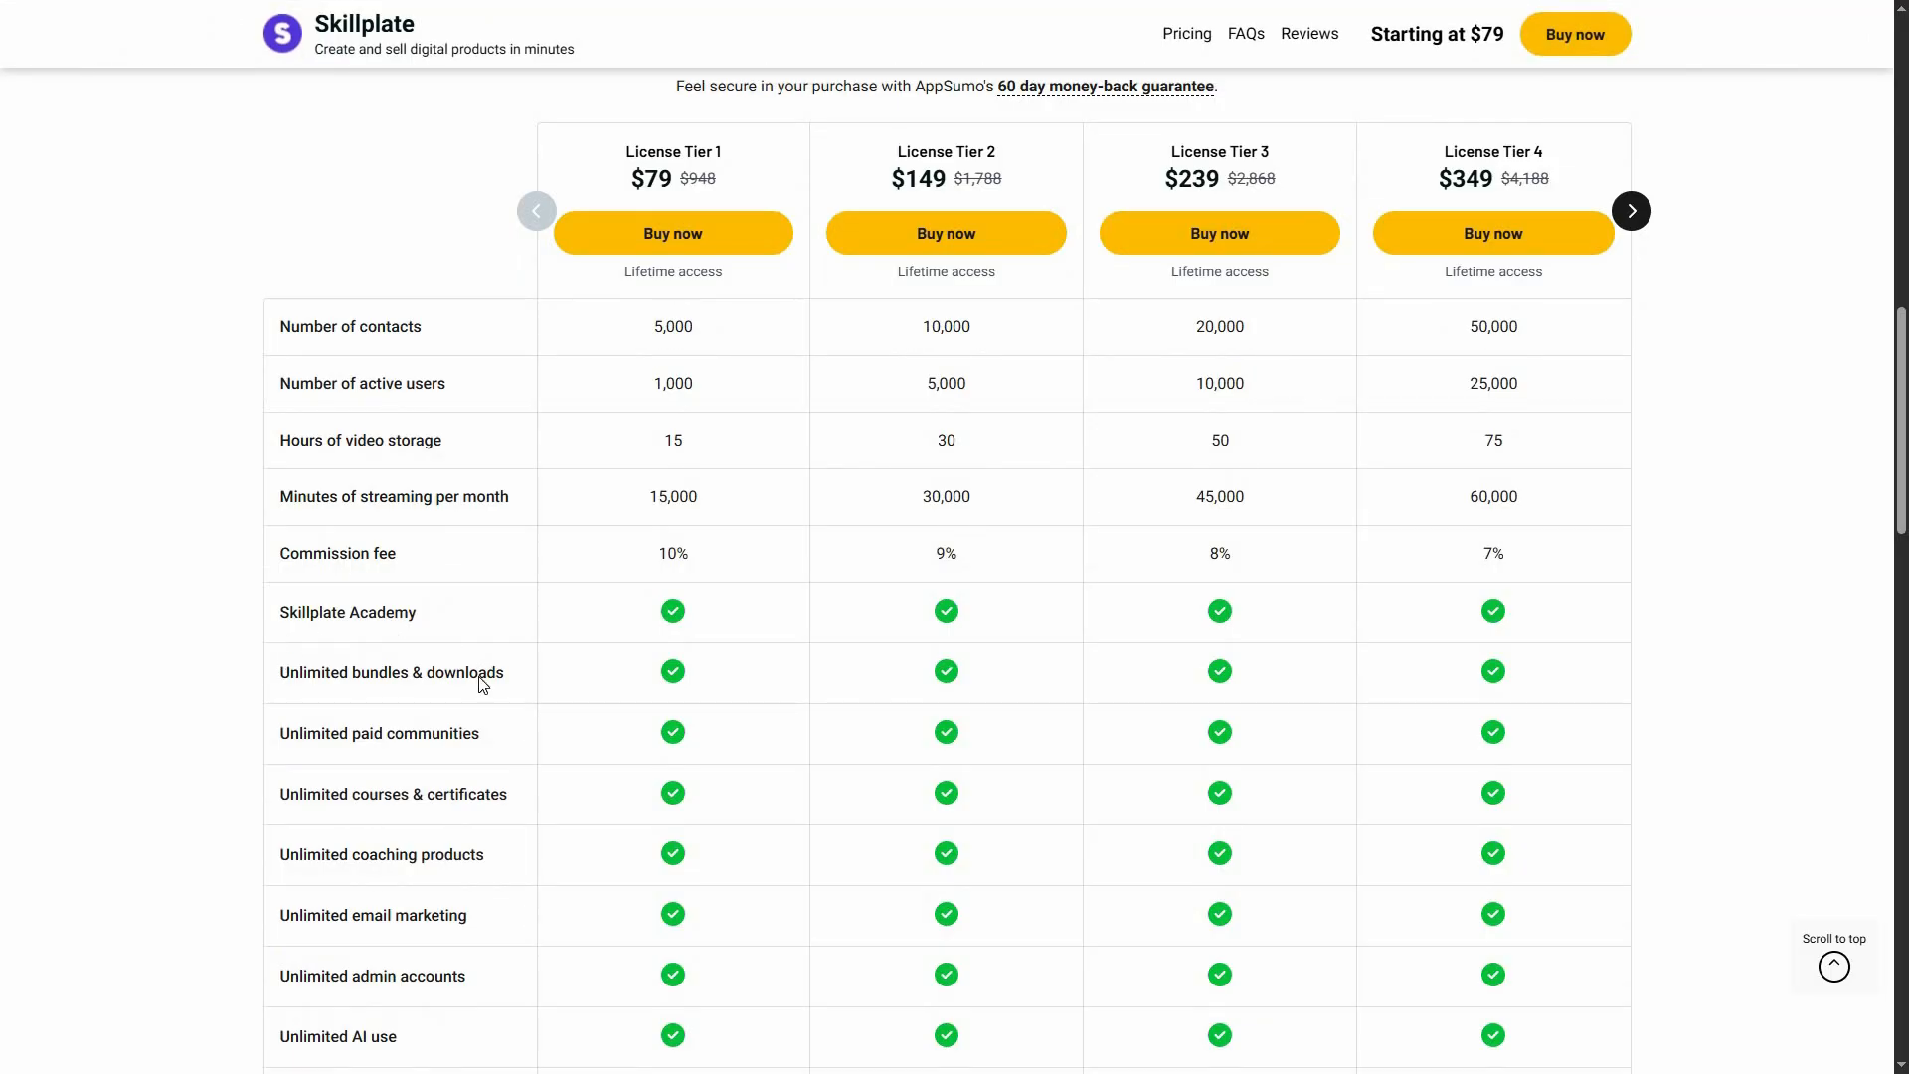
scroll(311, 583, down, 1)
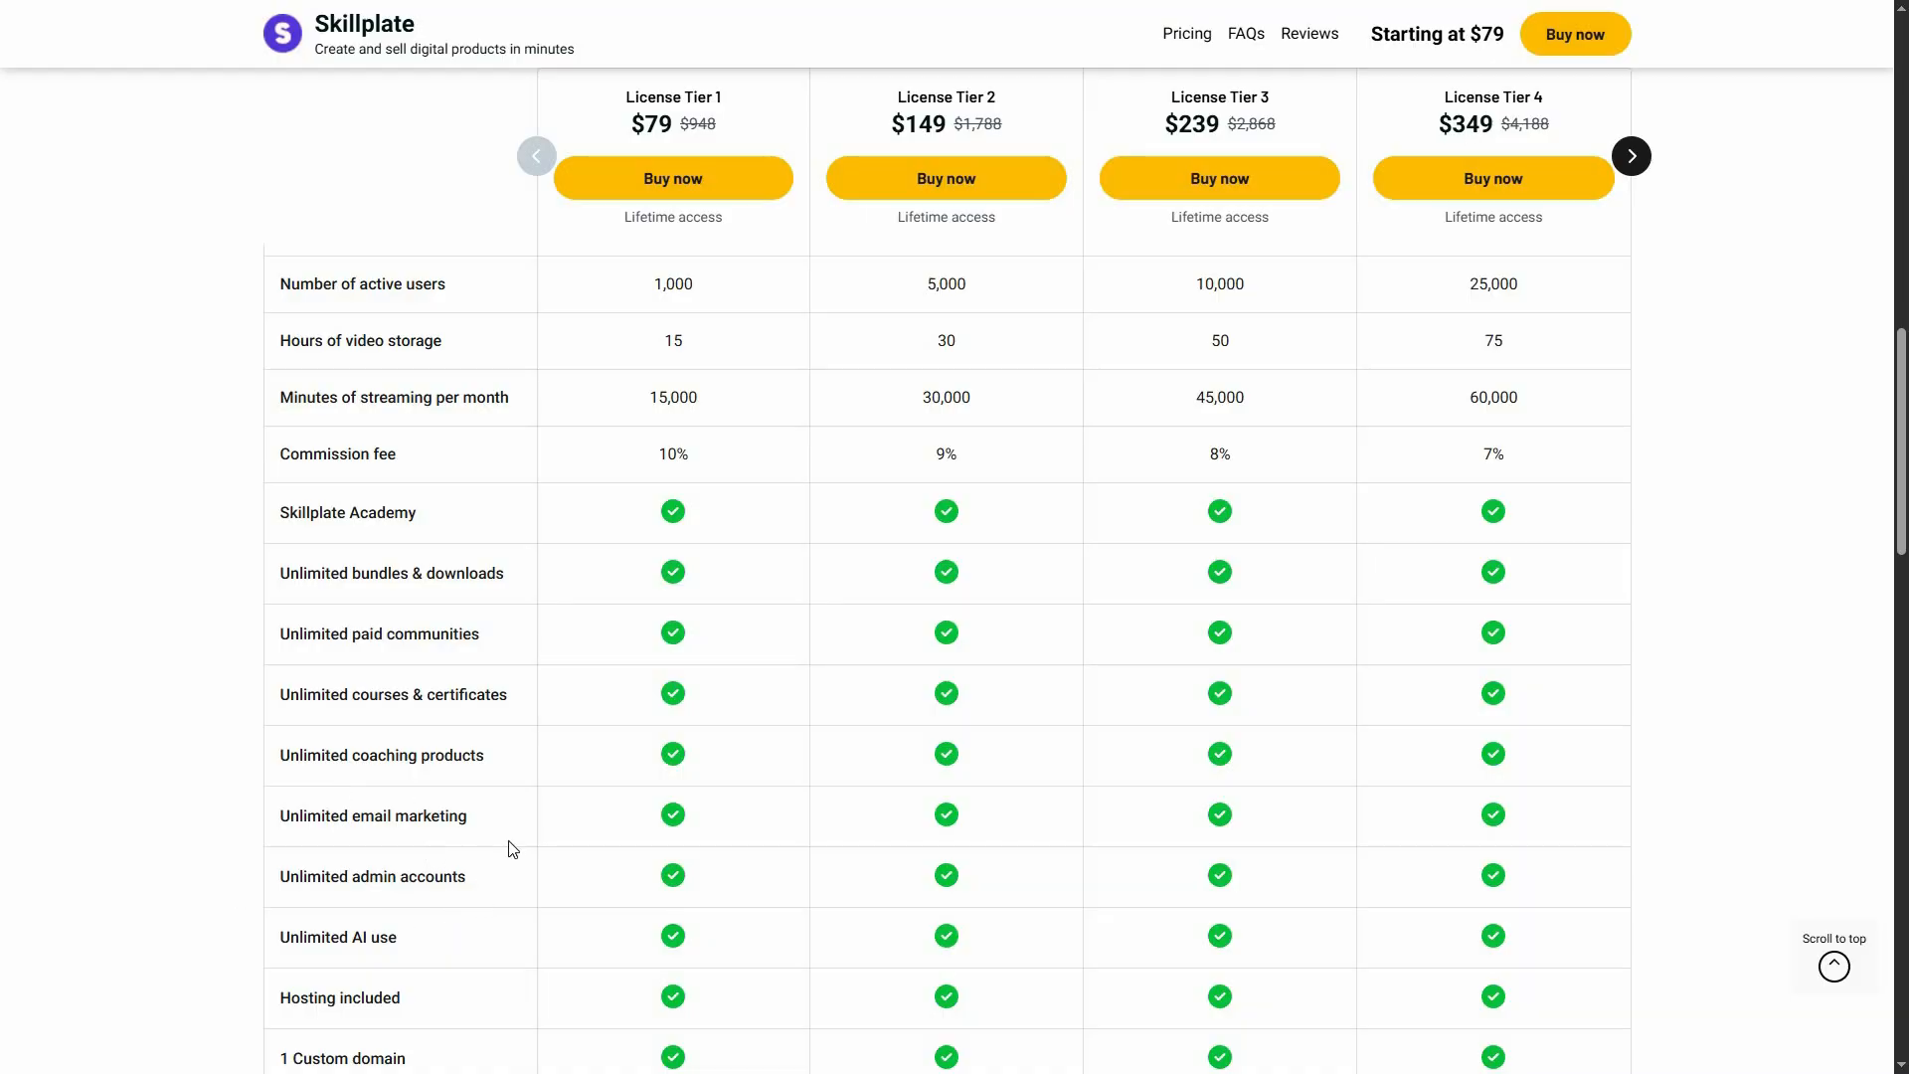
scroll(512, 853, down, 1)
scroll(779, 835, down, 2)
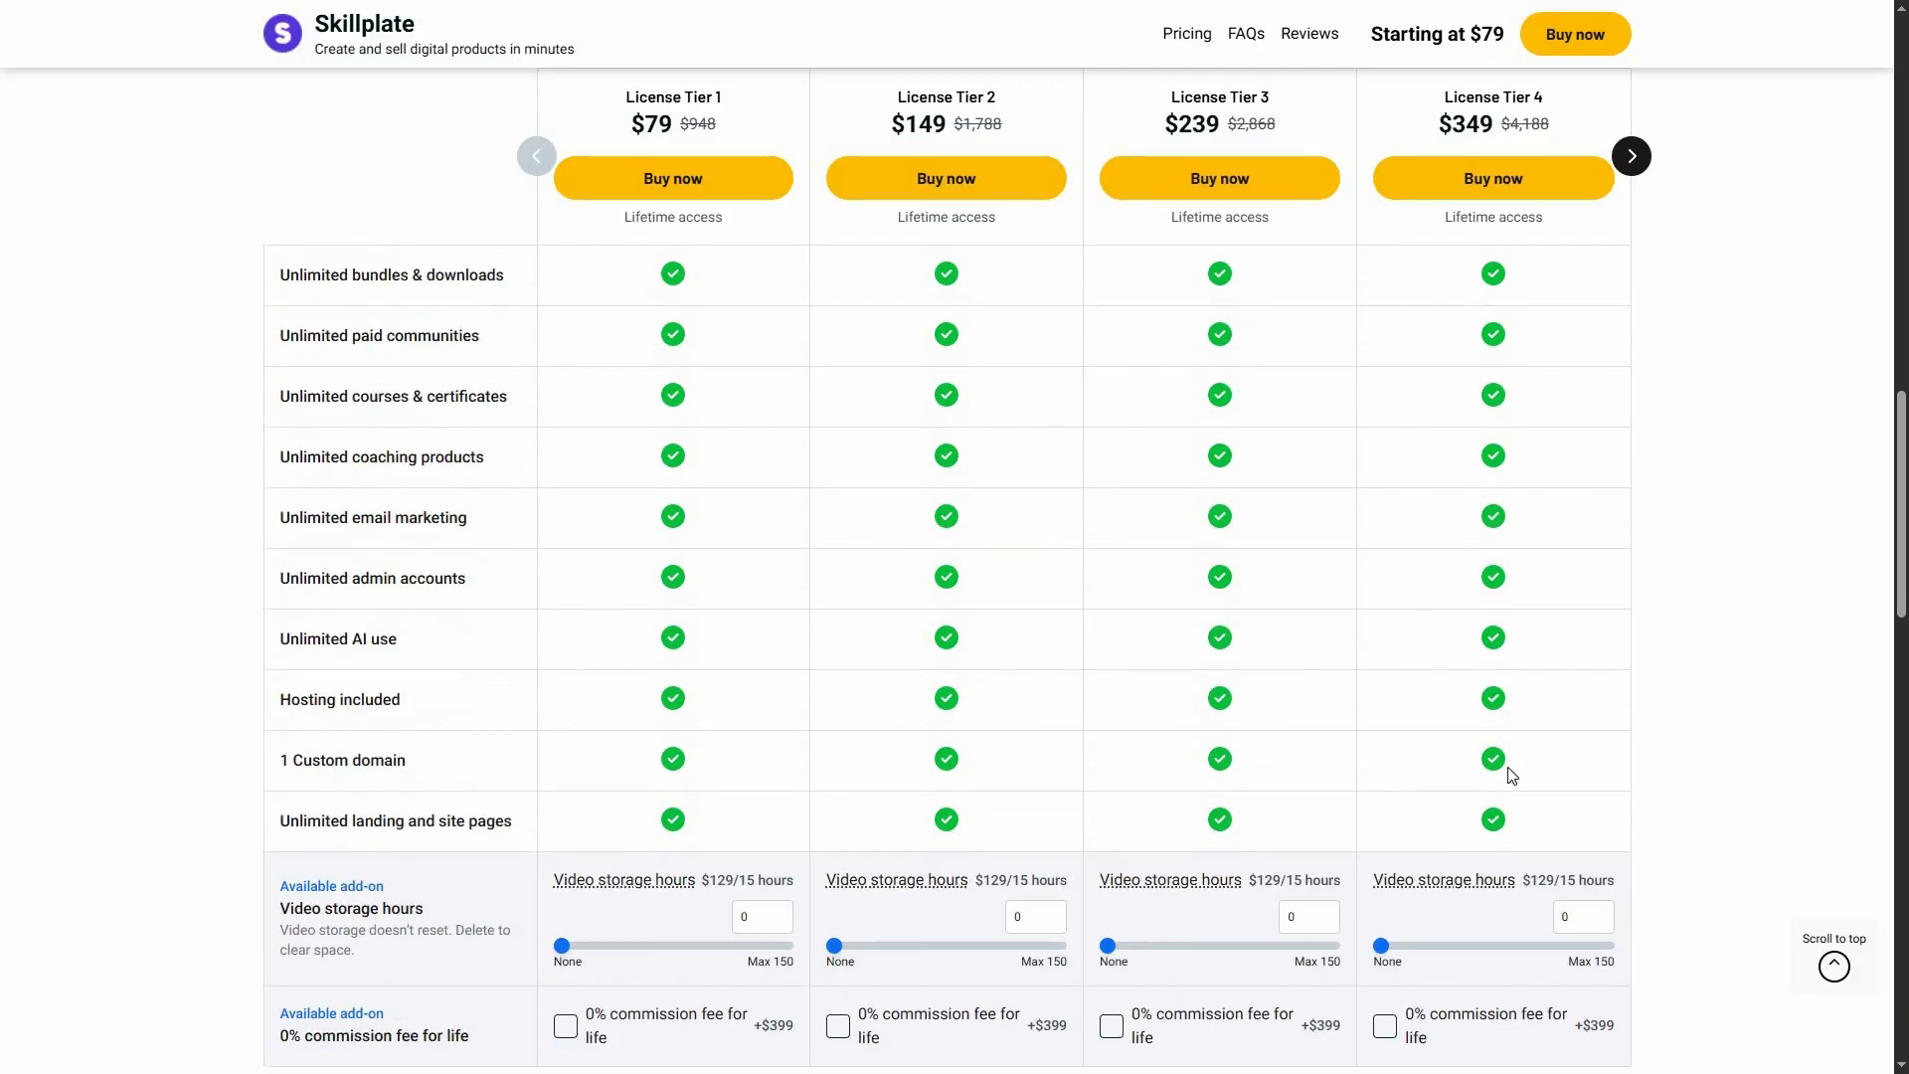
scroll(1508, 773, down, 1)
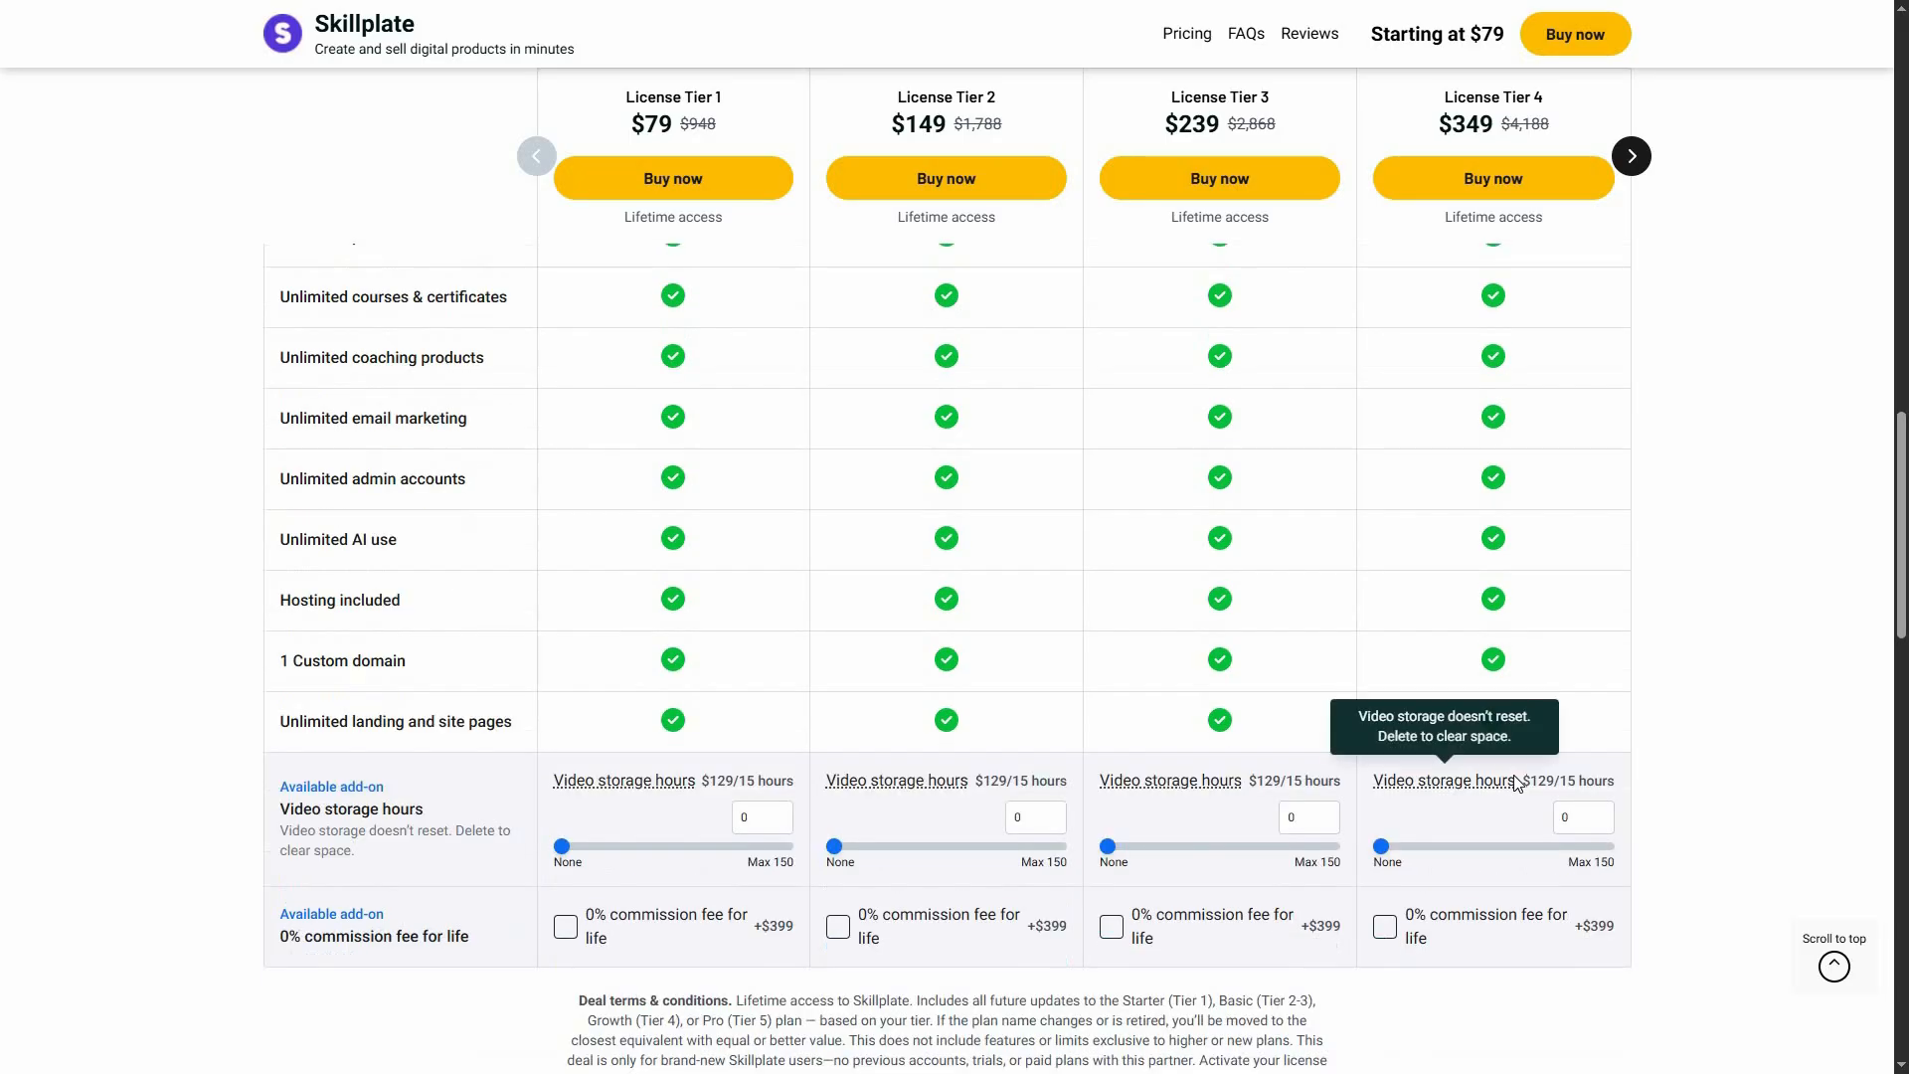
scroll(1511, 778, up, 2)
scroll(1518, 784, up, 4)
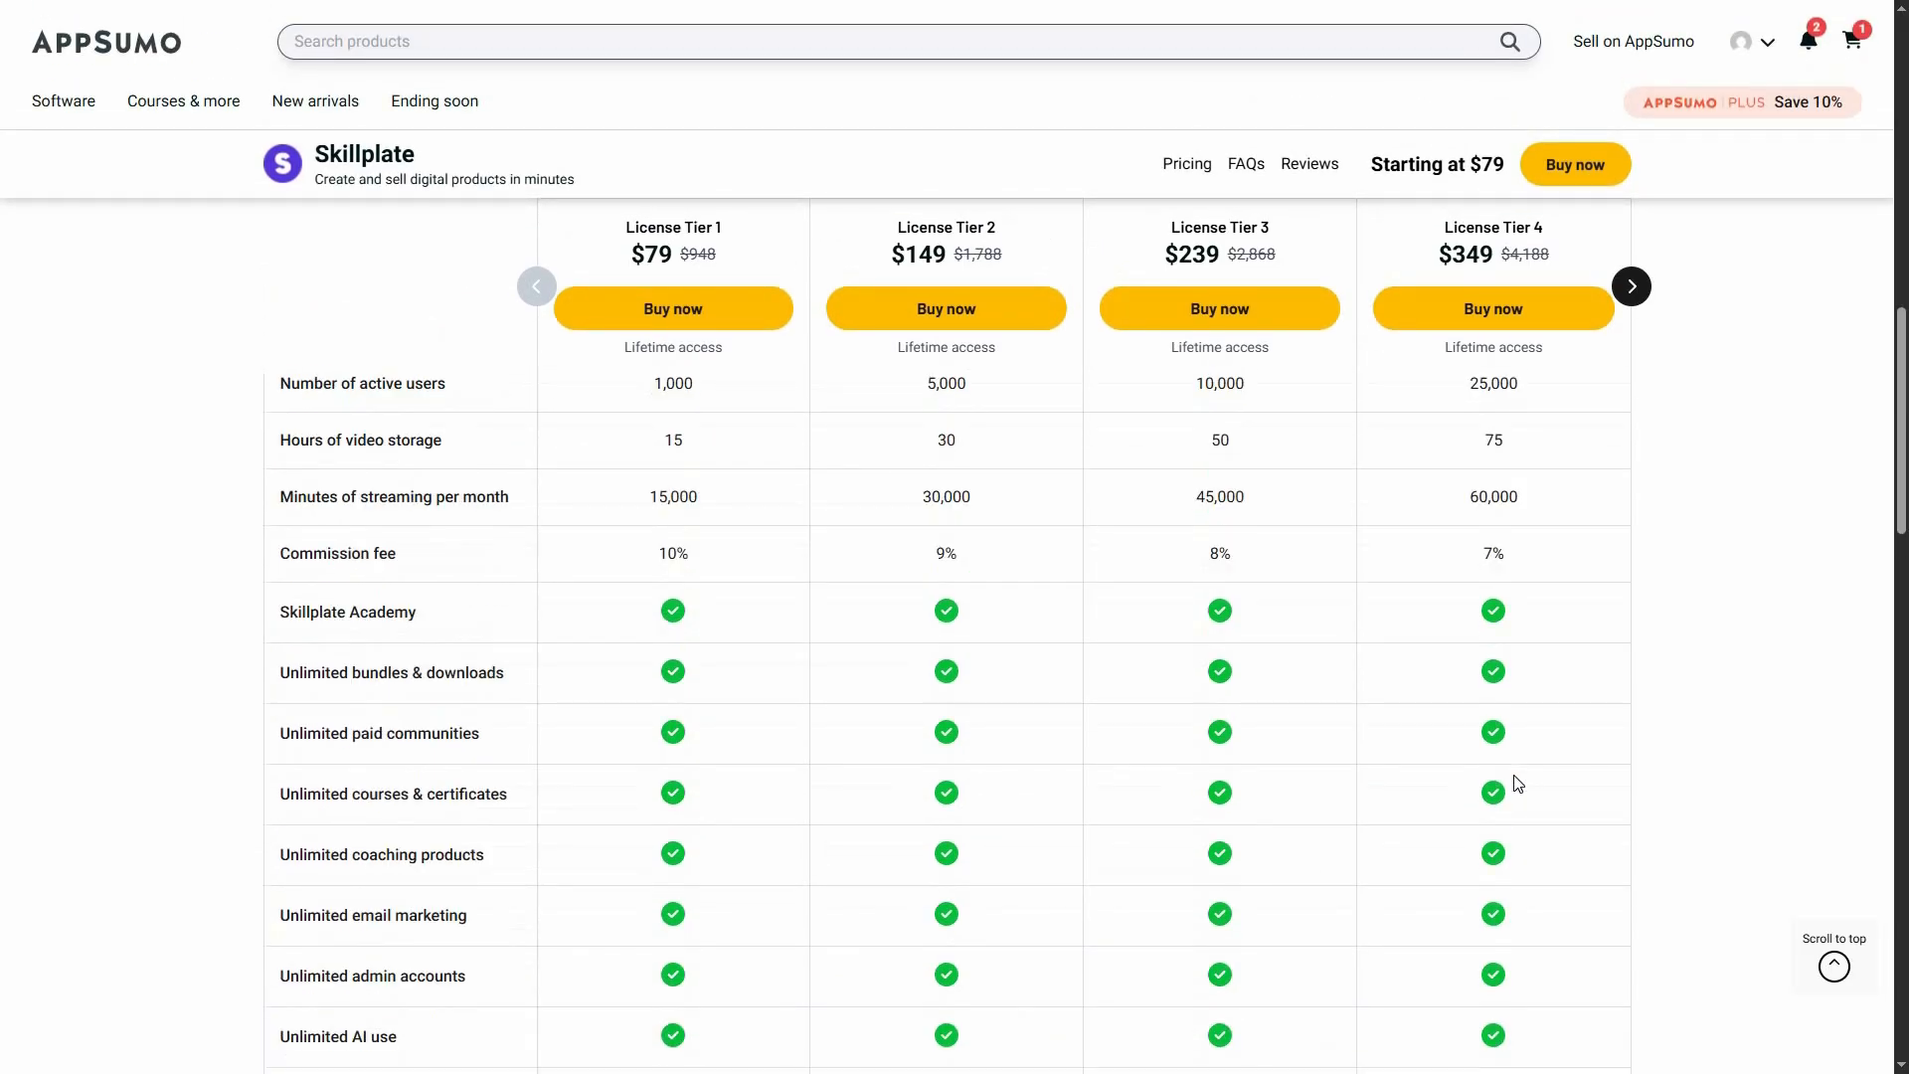
scroll(1515, 781, up, 1)
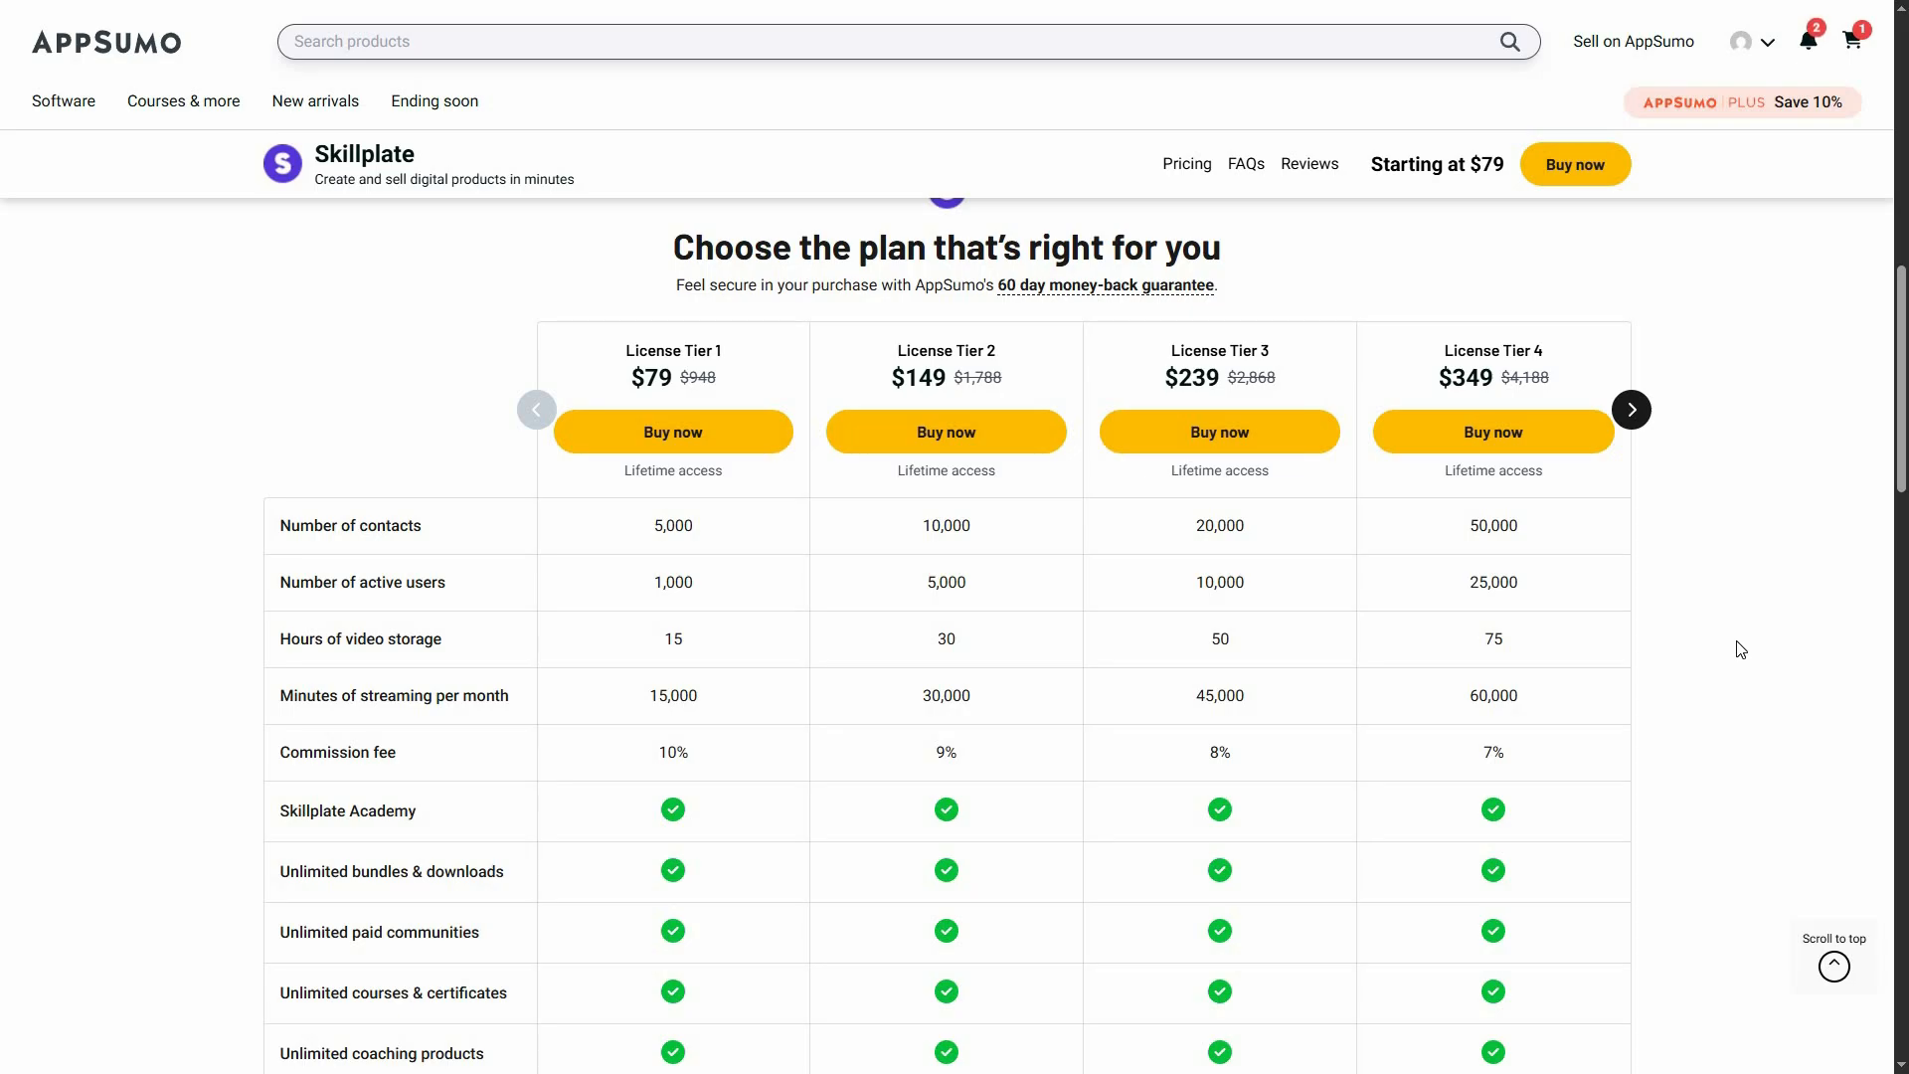
scroll(1740, 649, down, 1)
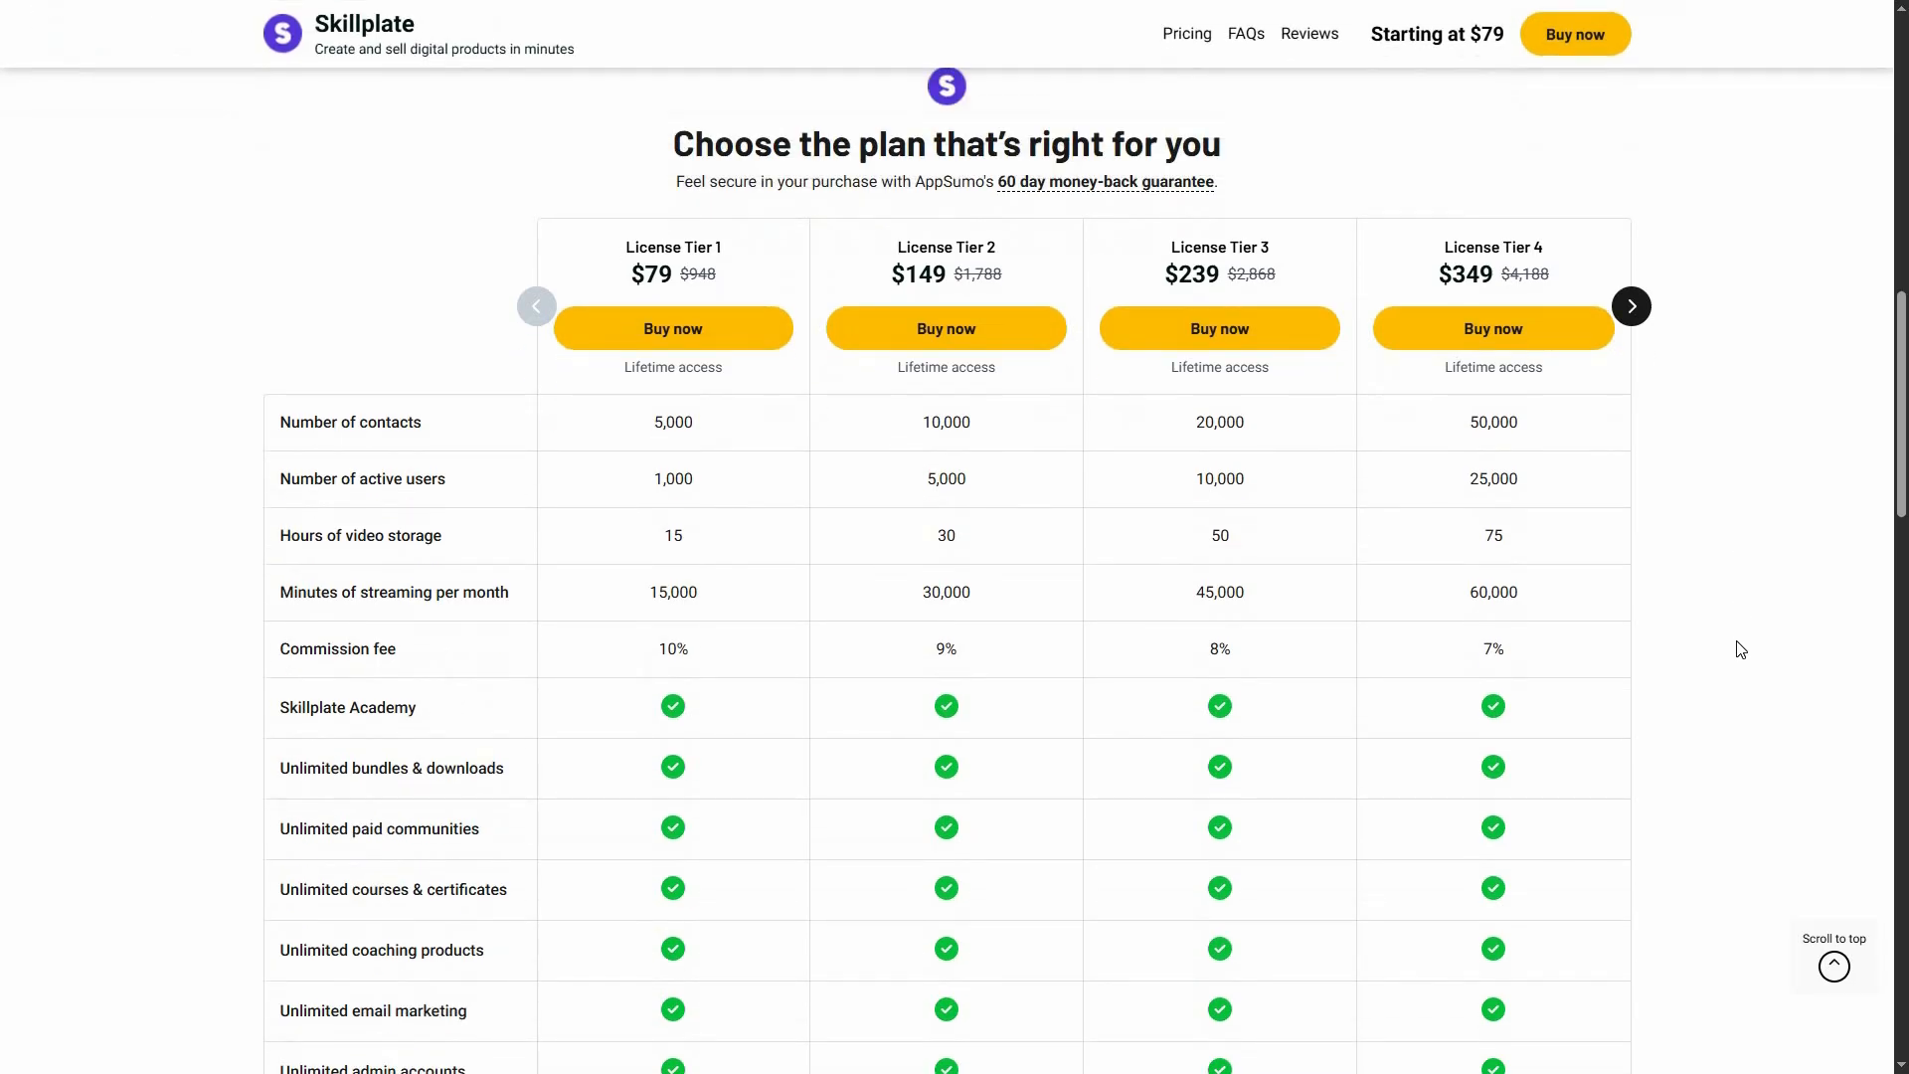
scroll(1741, 499, up, 15)
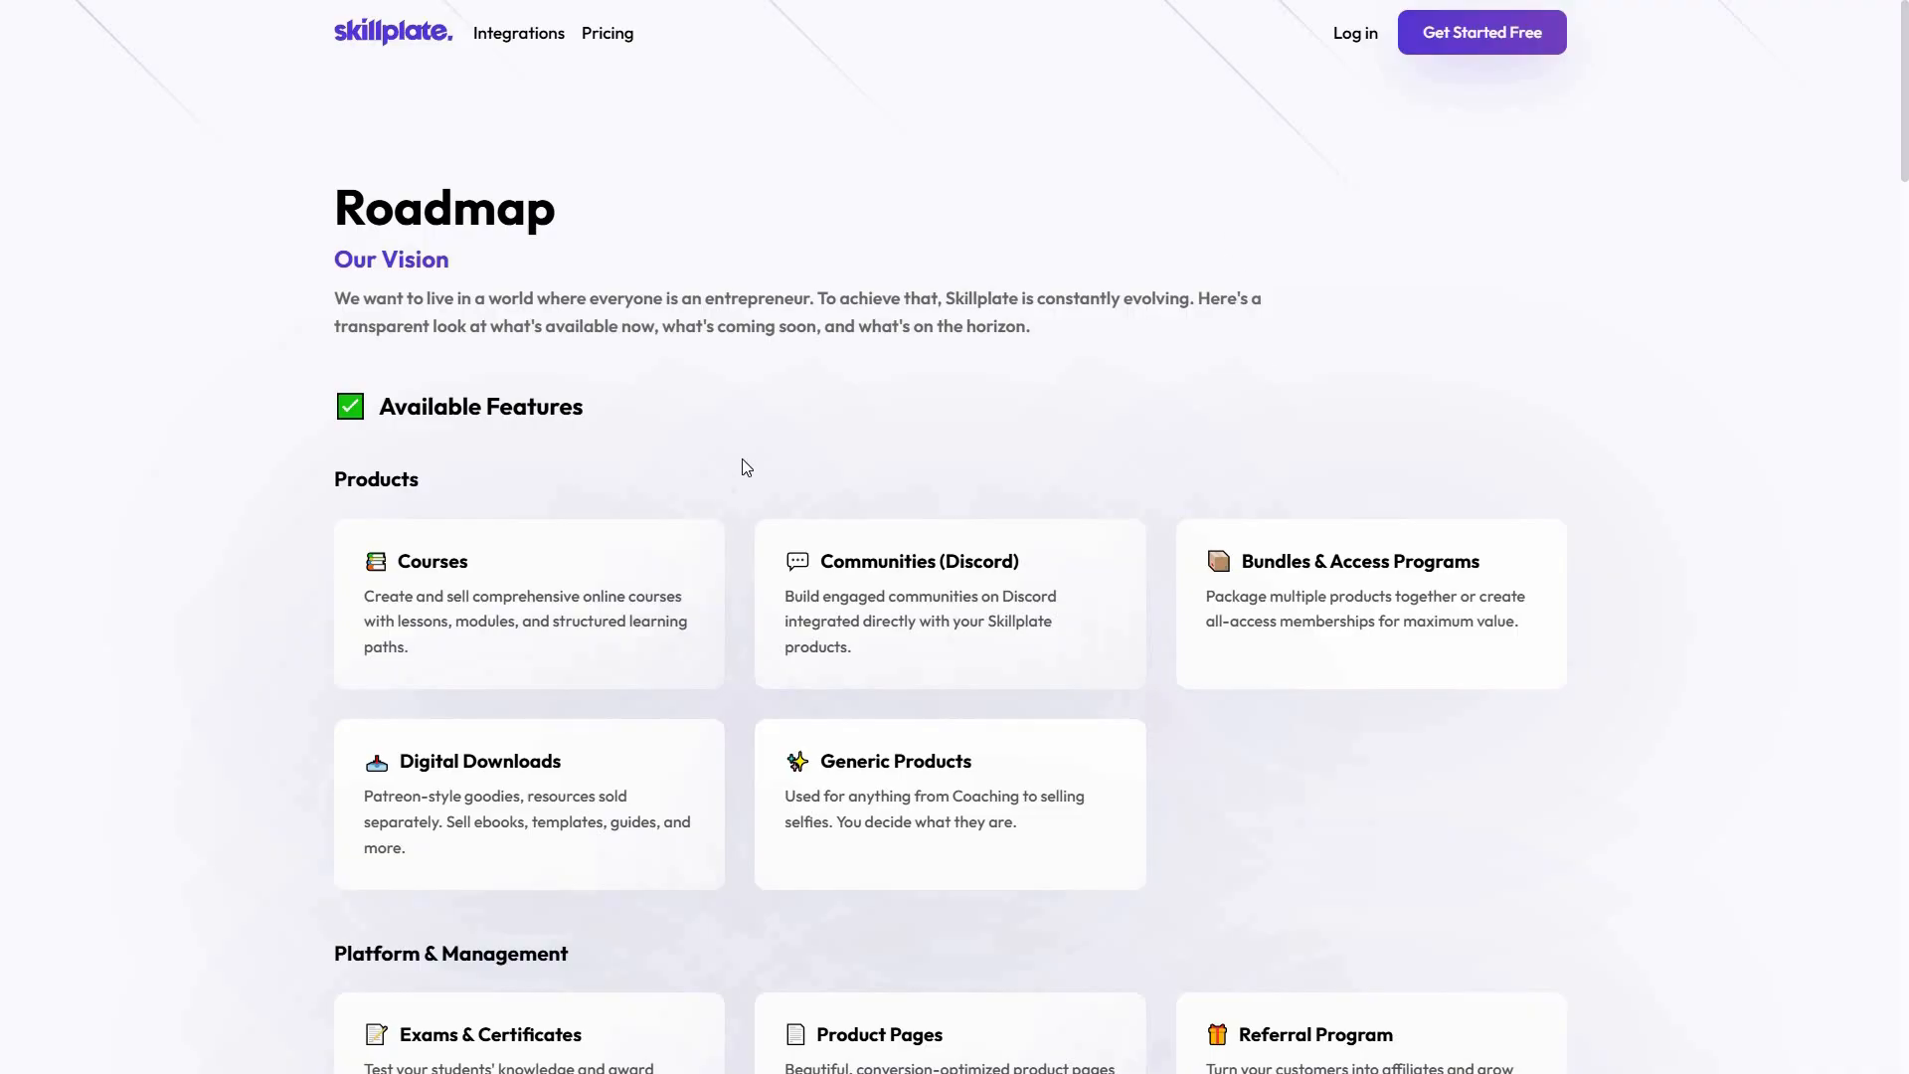
Switch to the Skillplate roadmap page and review its Available Features and Coming Soon sections
middle_click(1000, 490)
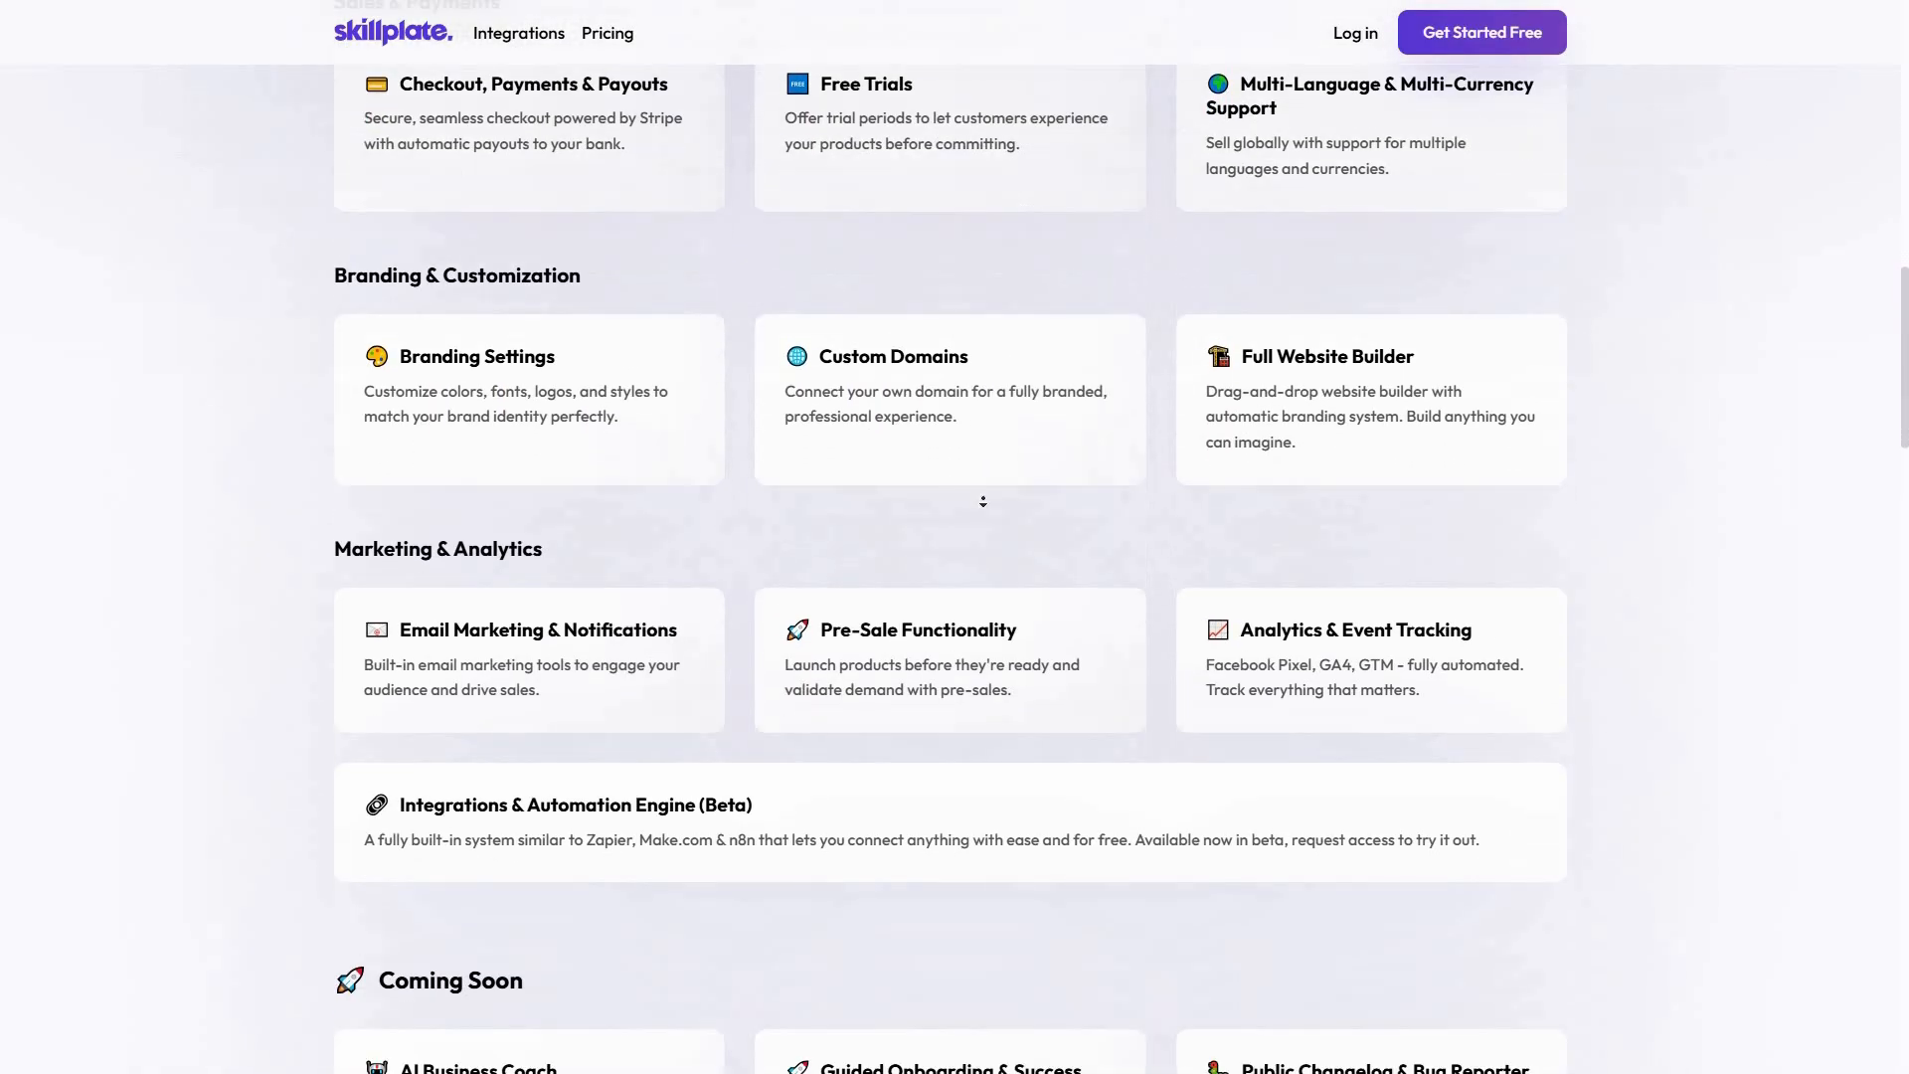
middle_click(983, 502)
scroll(982, 500, down, 6)
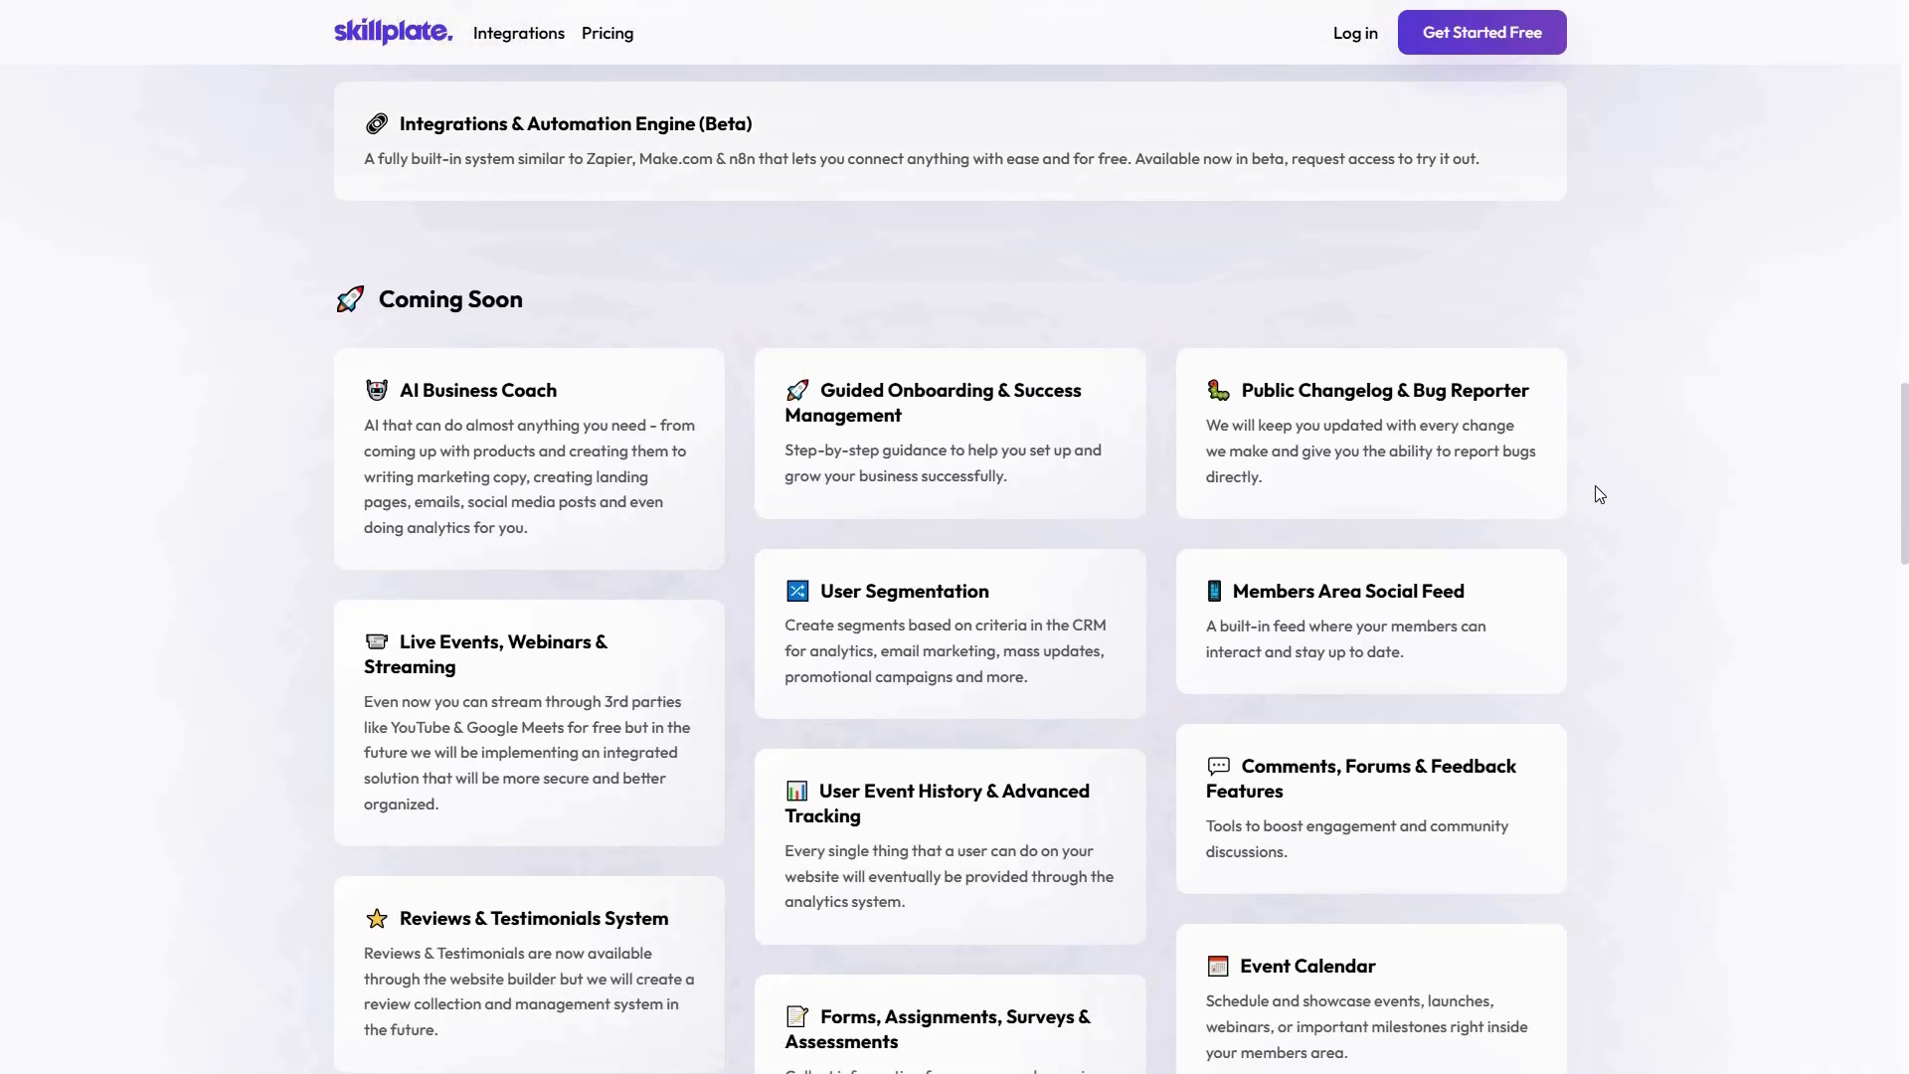
scroll(1600, 547, down, 1)
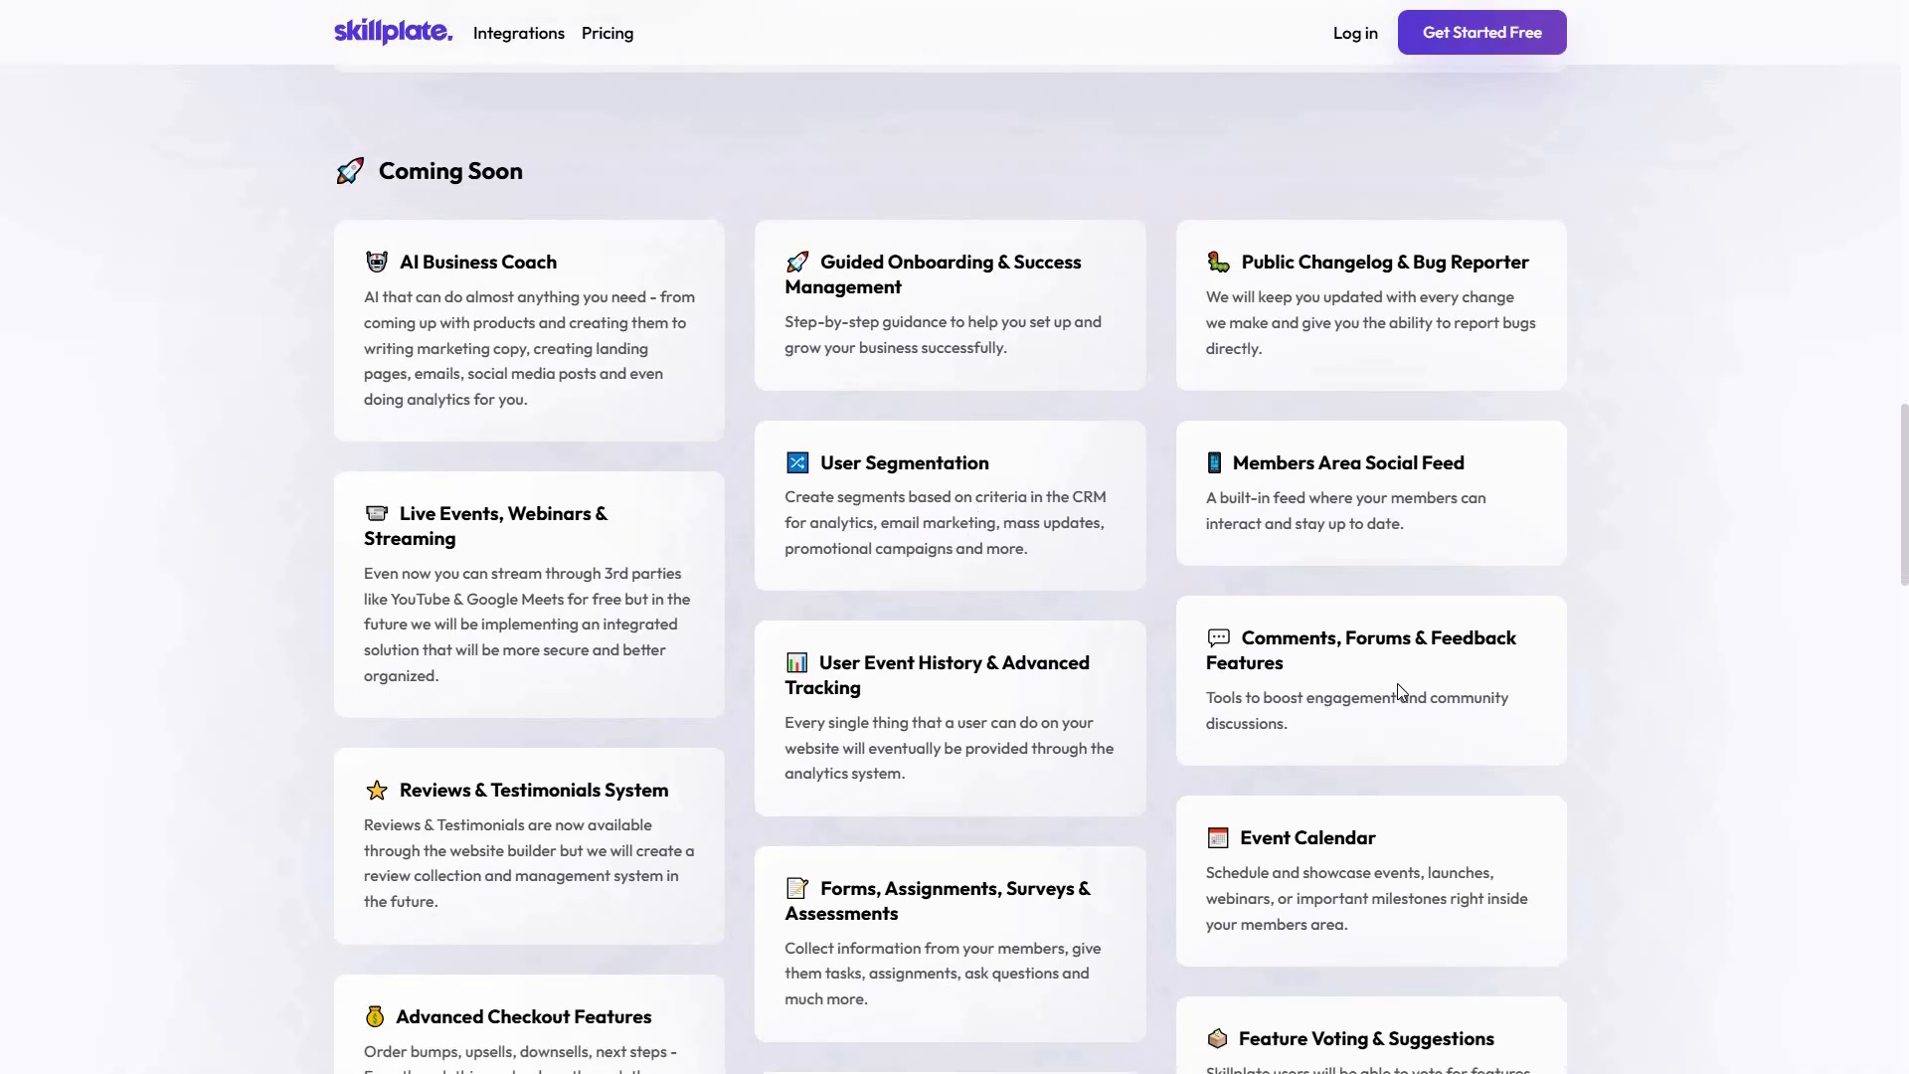
middle_click(1702, 718)
scroll(774, 897, down, 2)
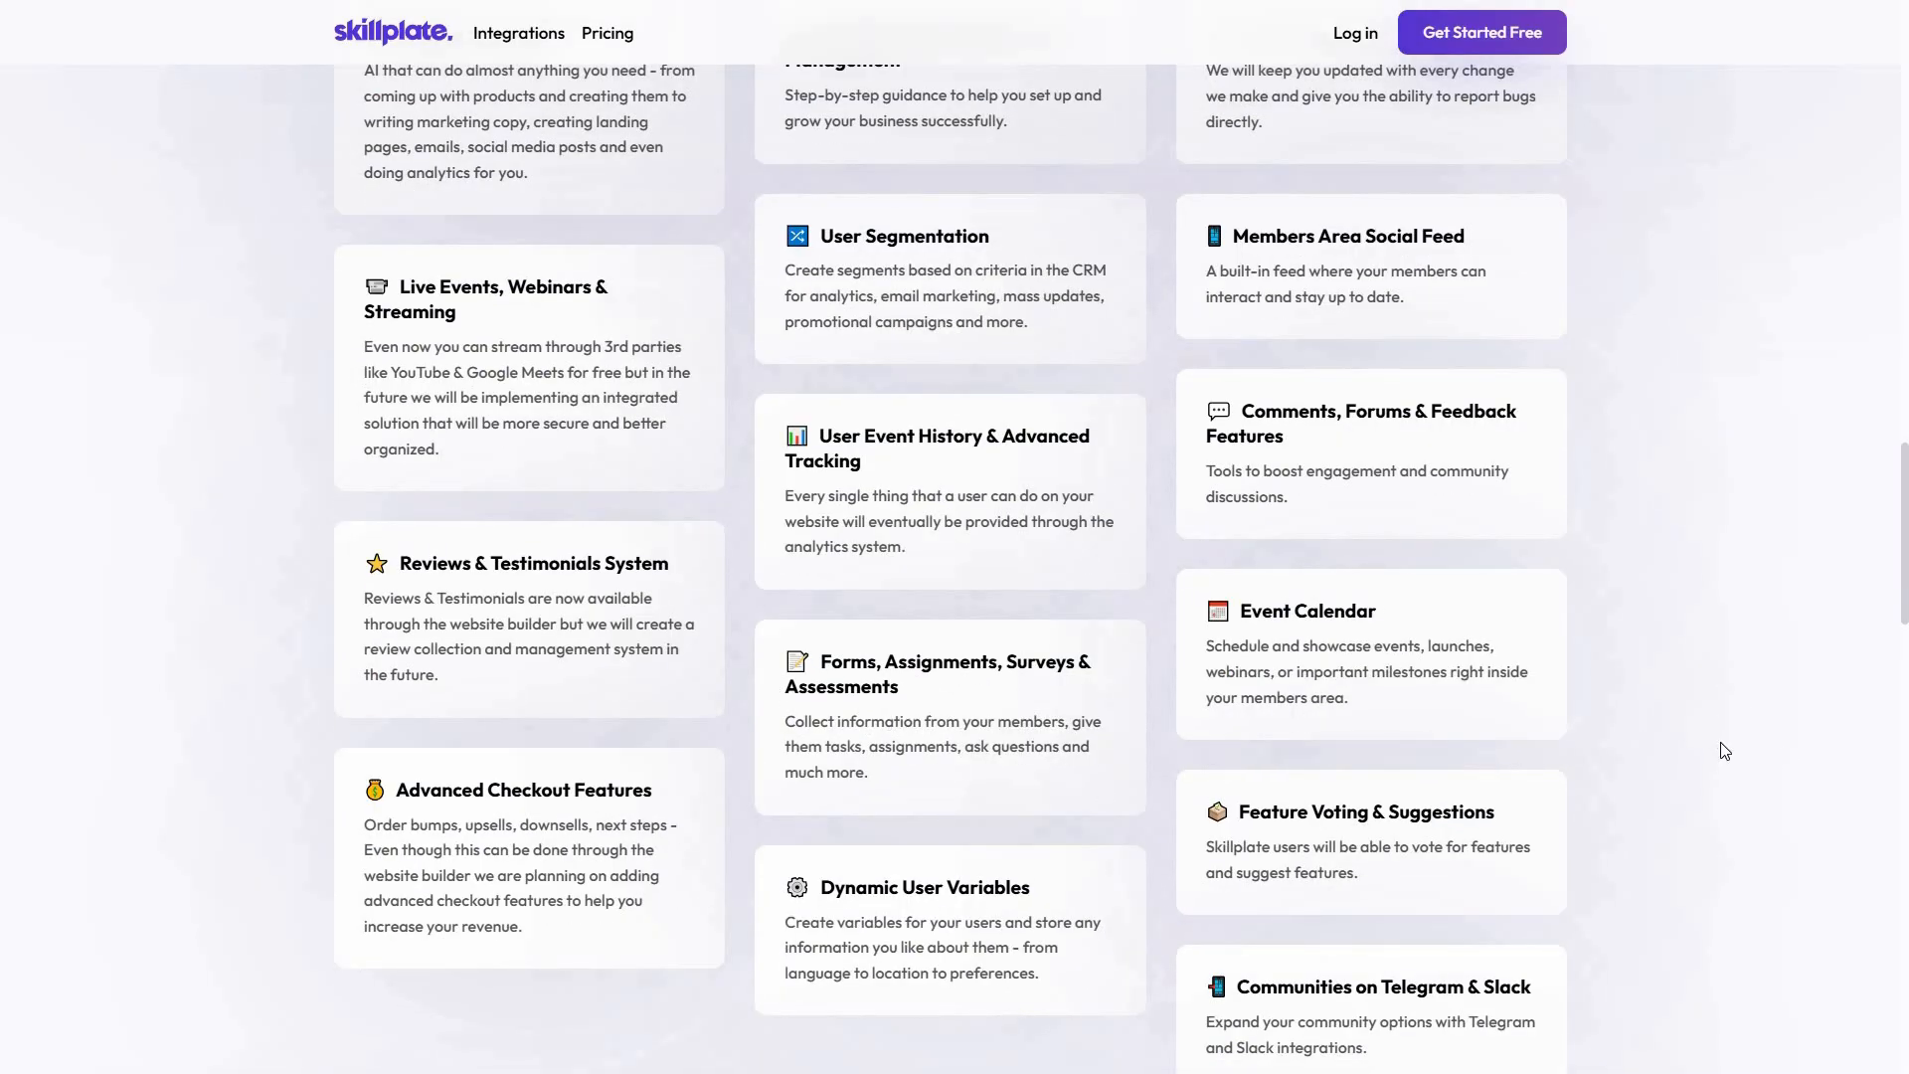
scroll(1014, 593, down, 1)
scroll(1014, 593, down, 1)
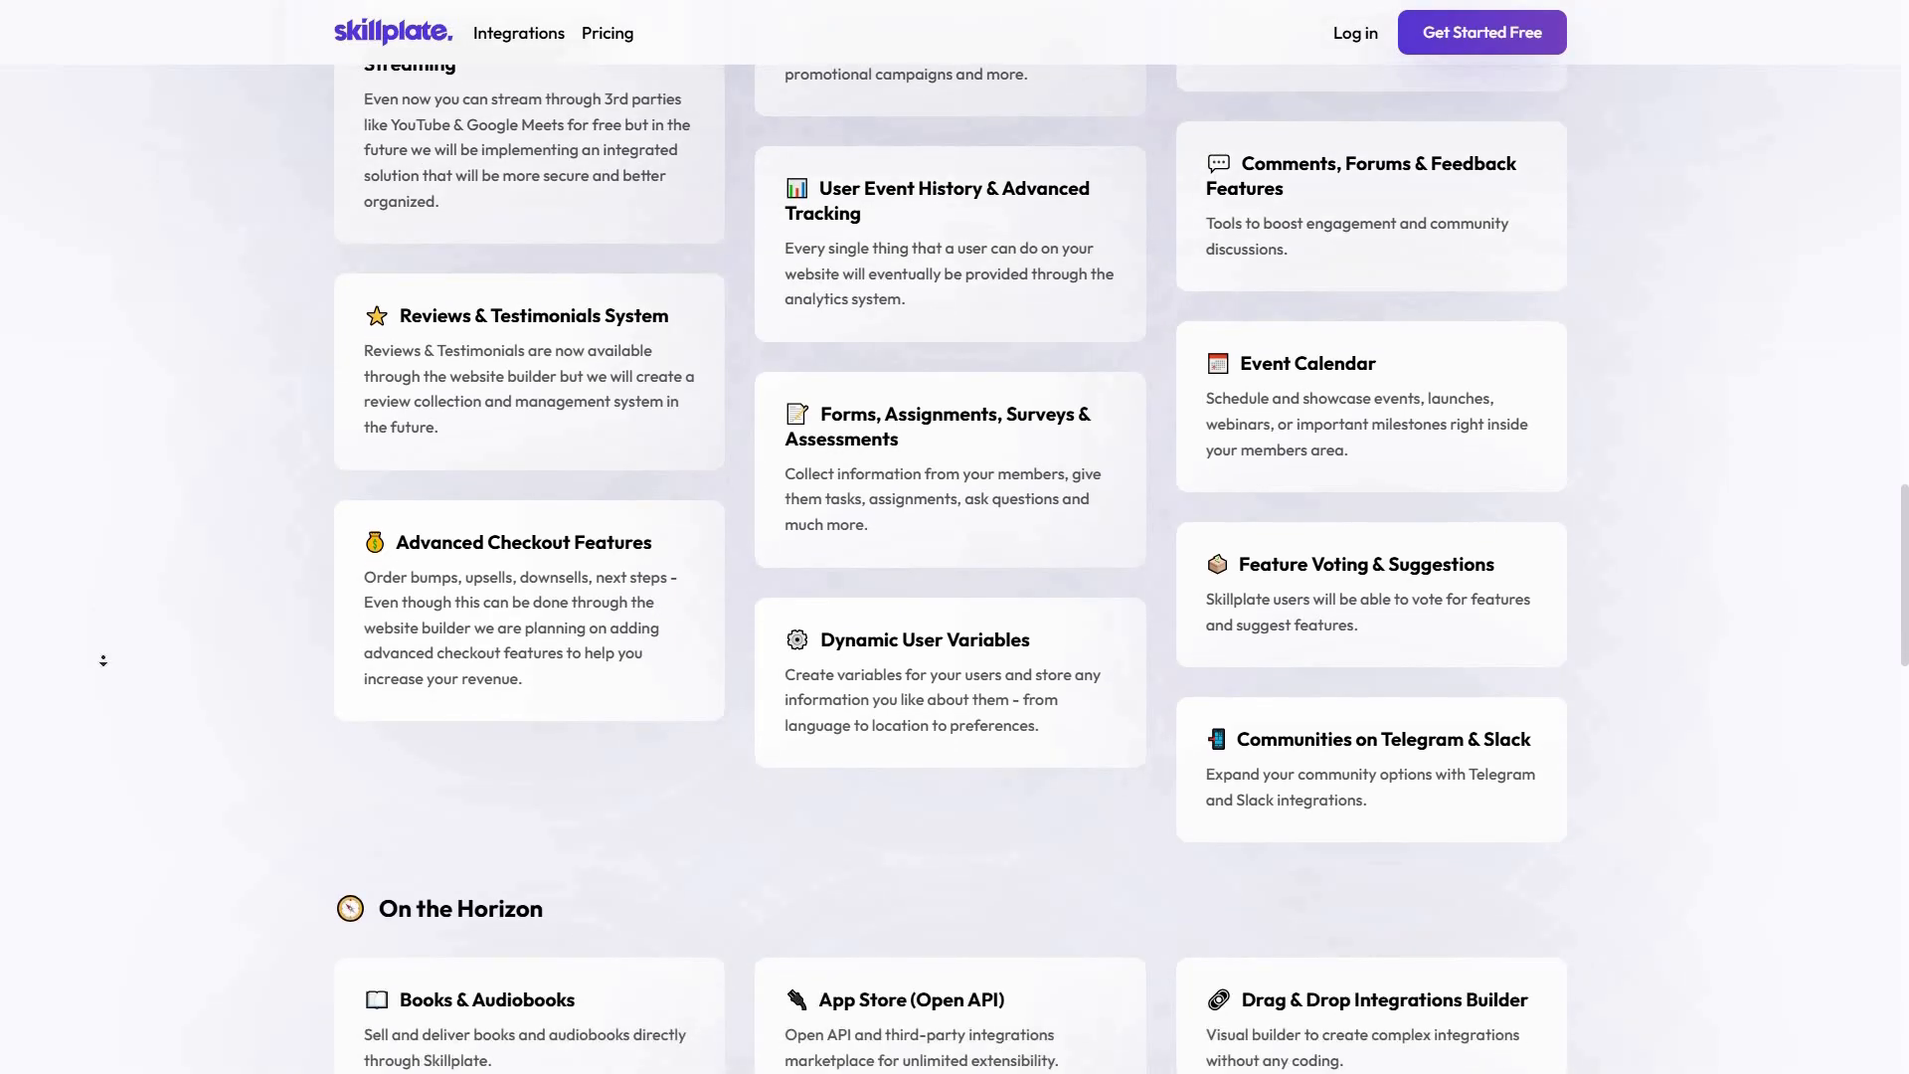
Review the planned features in the On the Horizon section of the Skillplate roadmap
scroll(103, 661, down, 6)
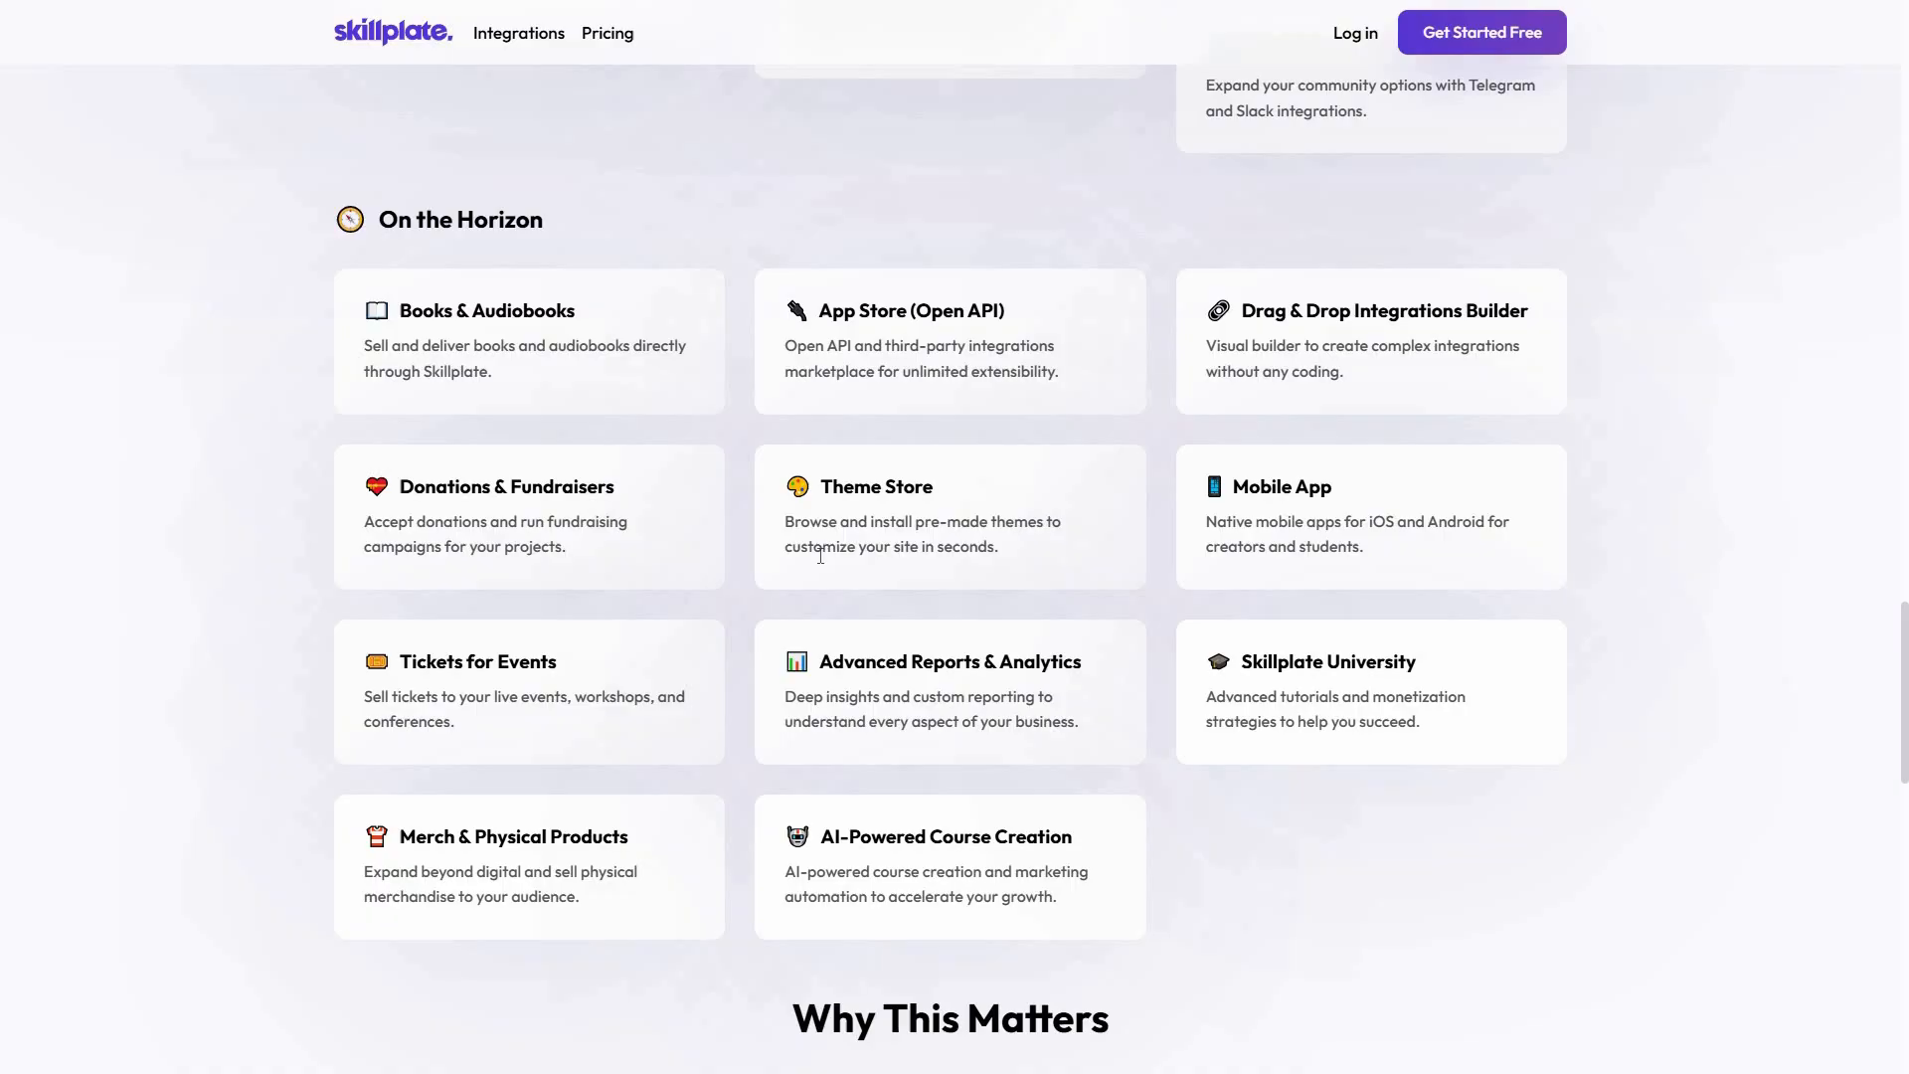
middle_click(1731, 682)
scroll(1713, 537, down, 6)
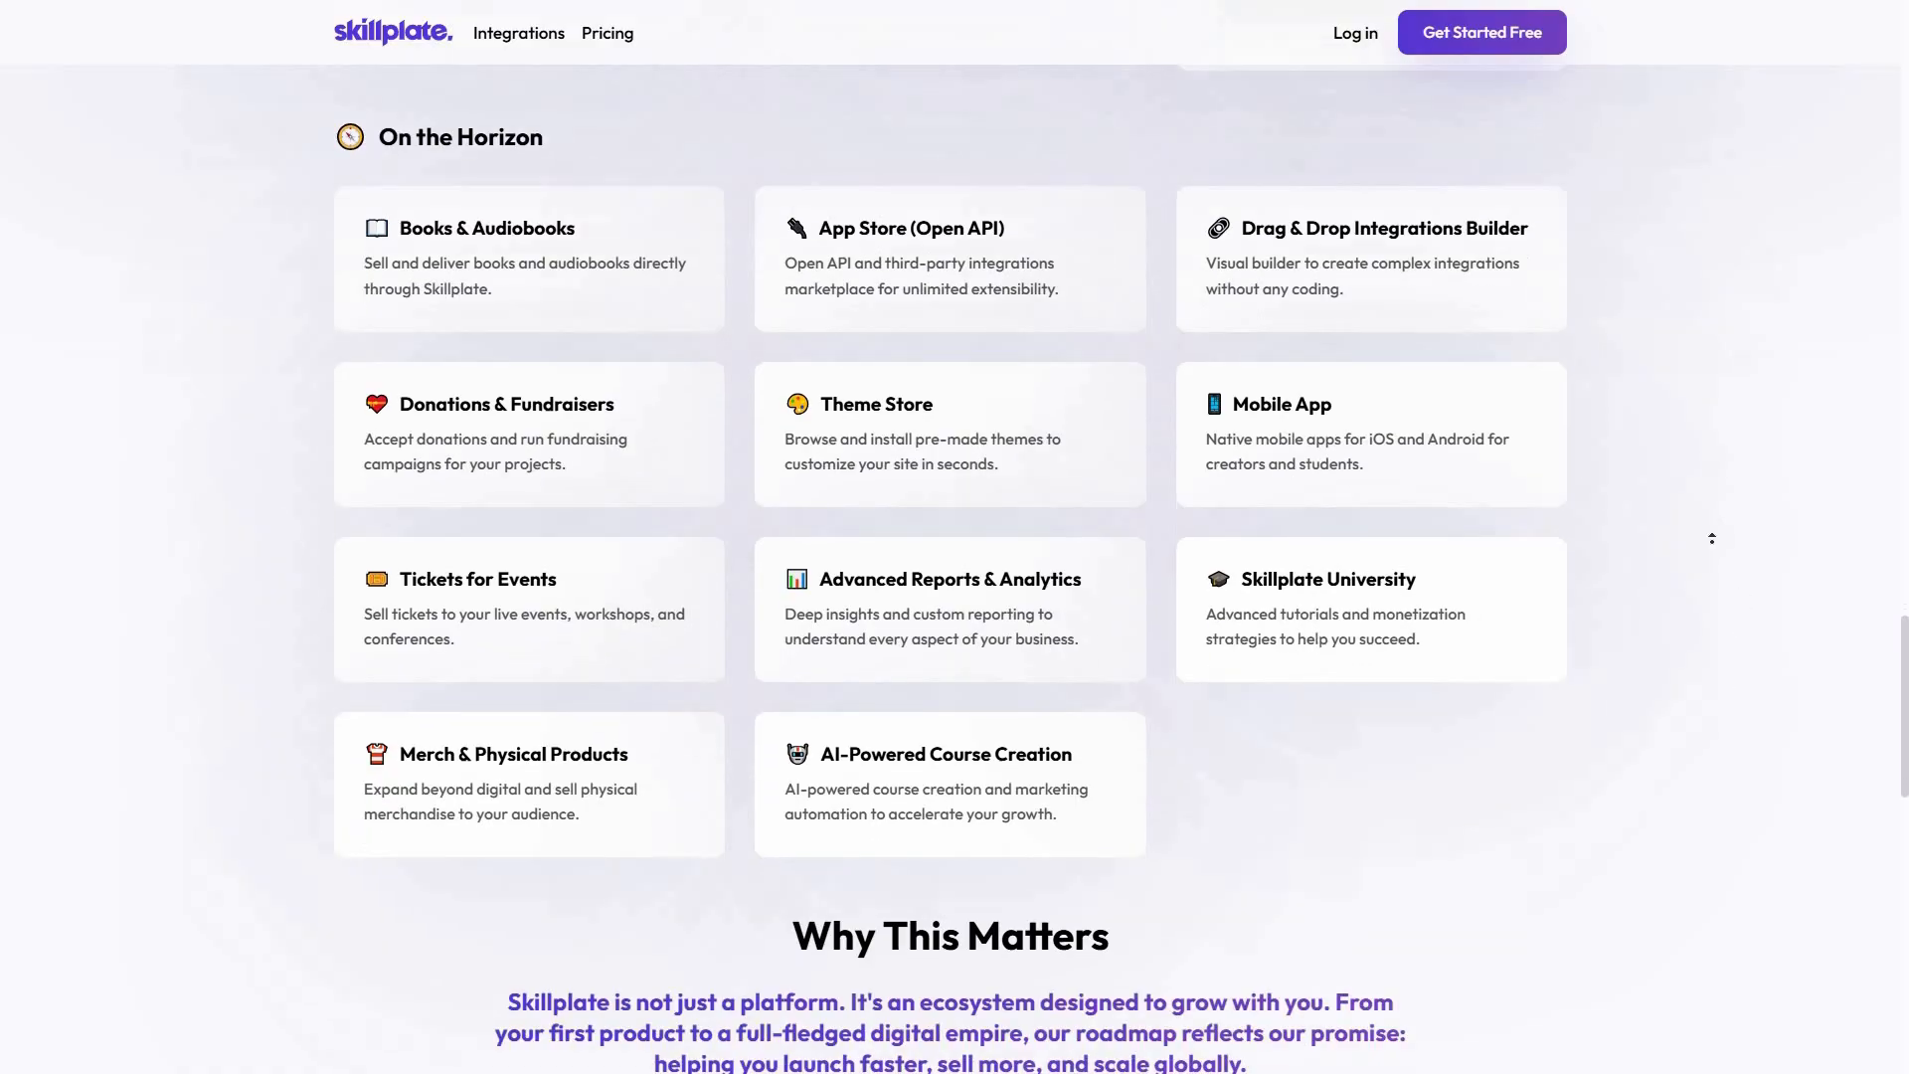
scroll(1717, 666, up, 8)
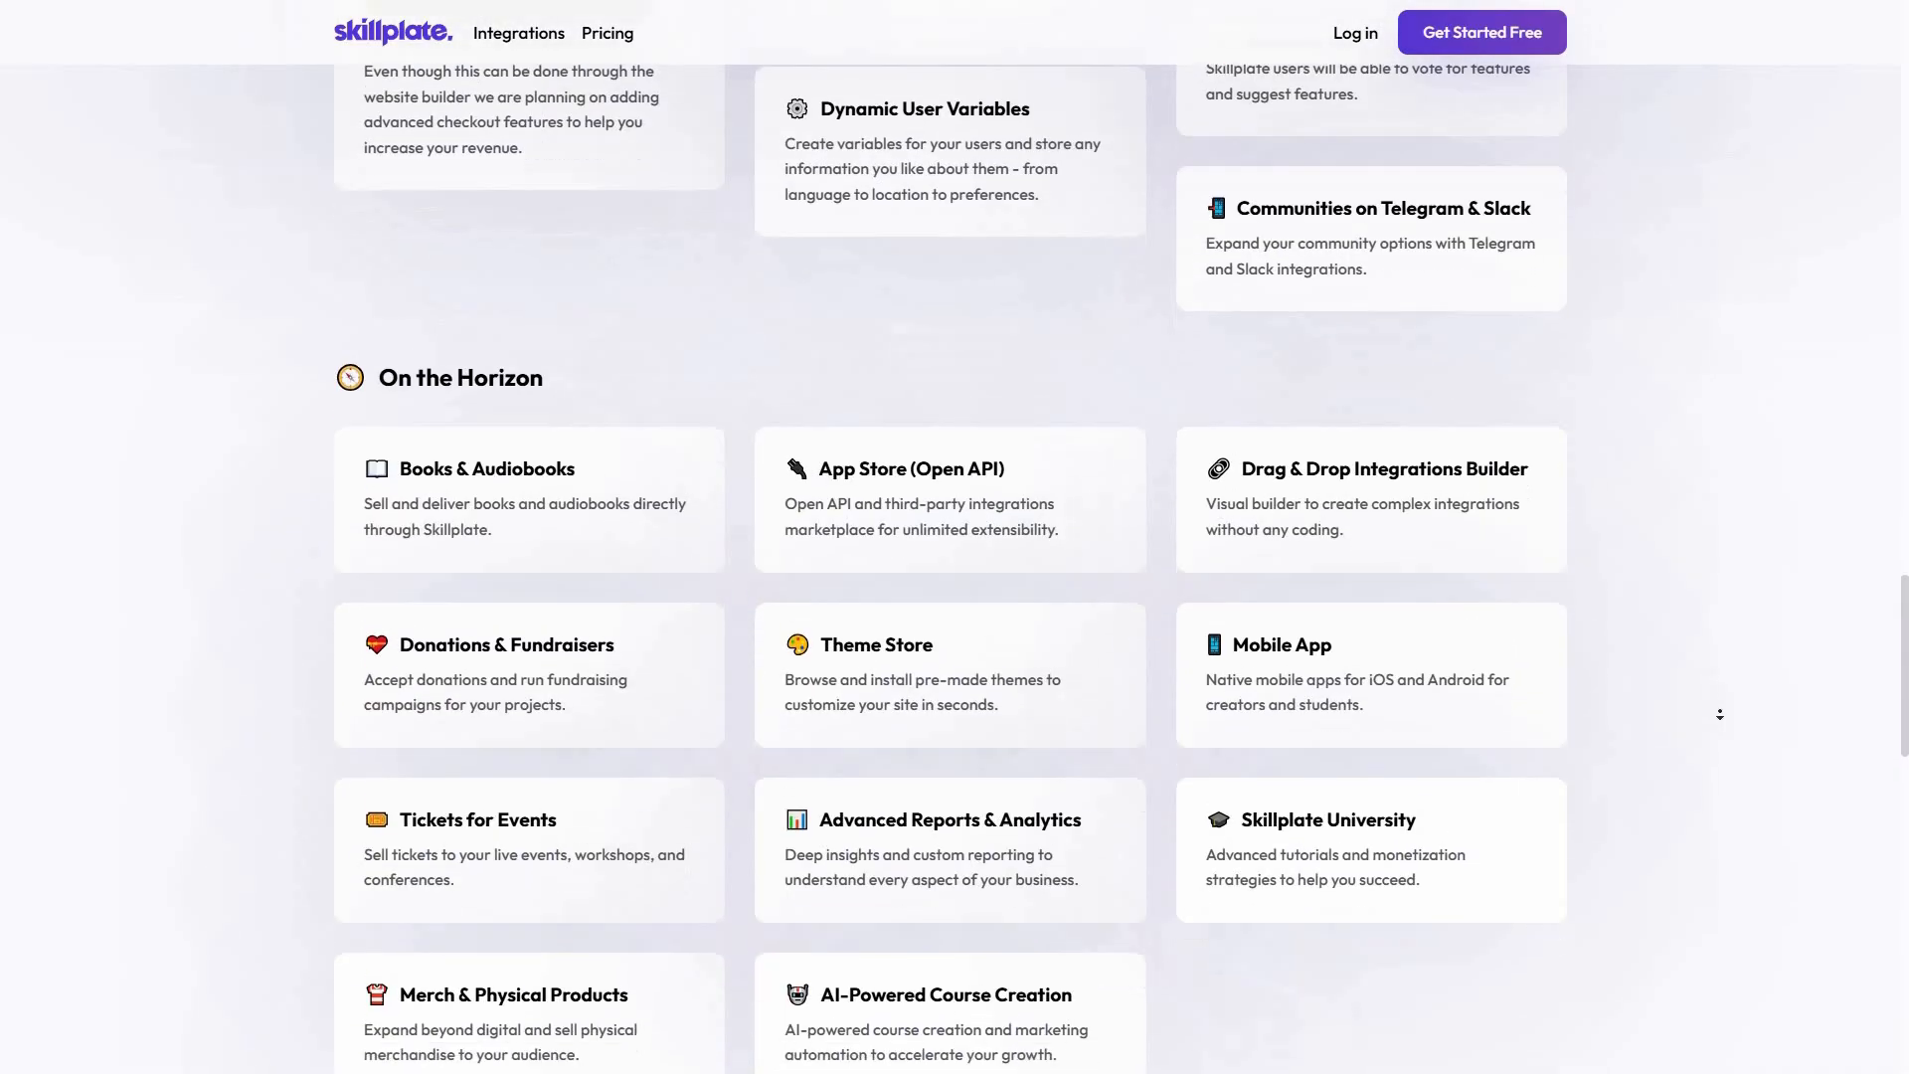
scroll(1750, 596, down, 7)
scroll(1779, 525, up, 1)
scroll(1779, 525, up, 8)
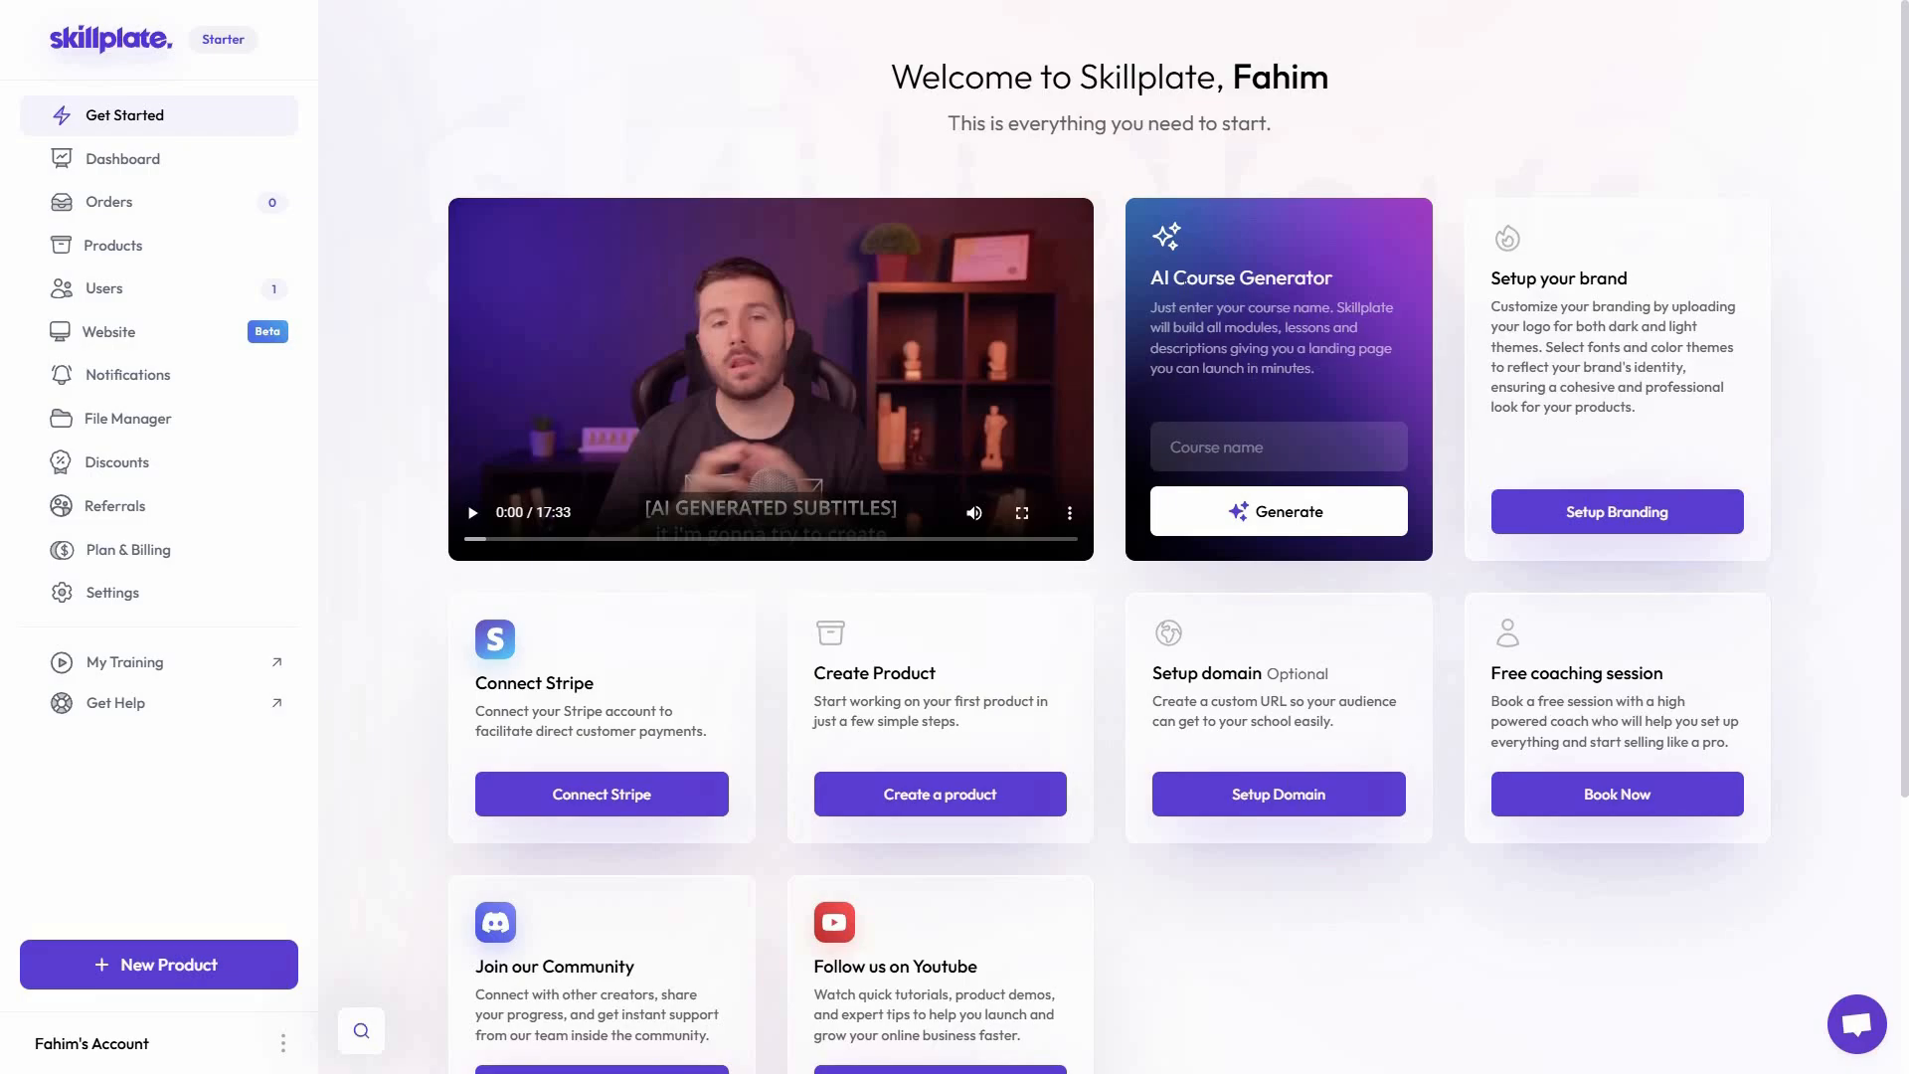
Switch to the Skillplate Get Started page and examine its AI Course Generator, brand setup and other setup cards
triple_click(1380, 279)
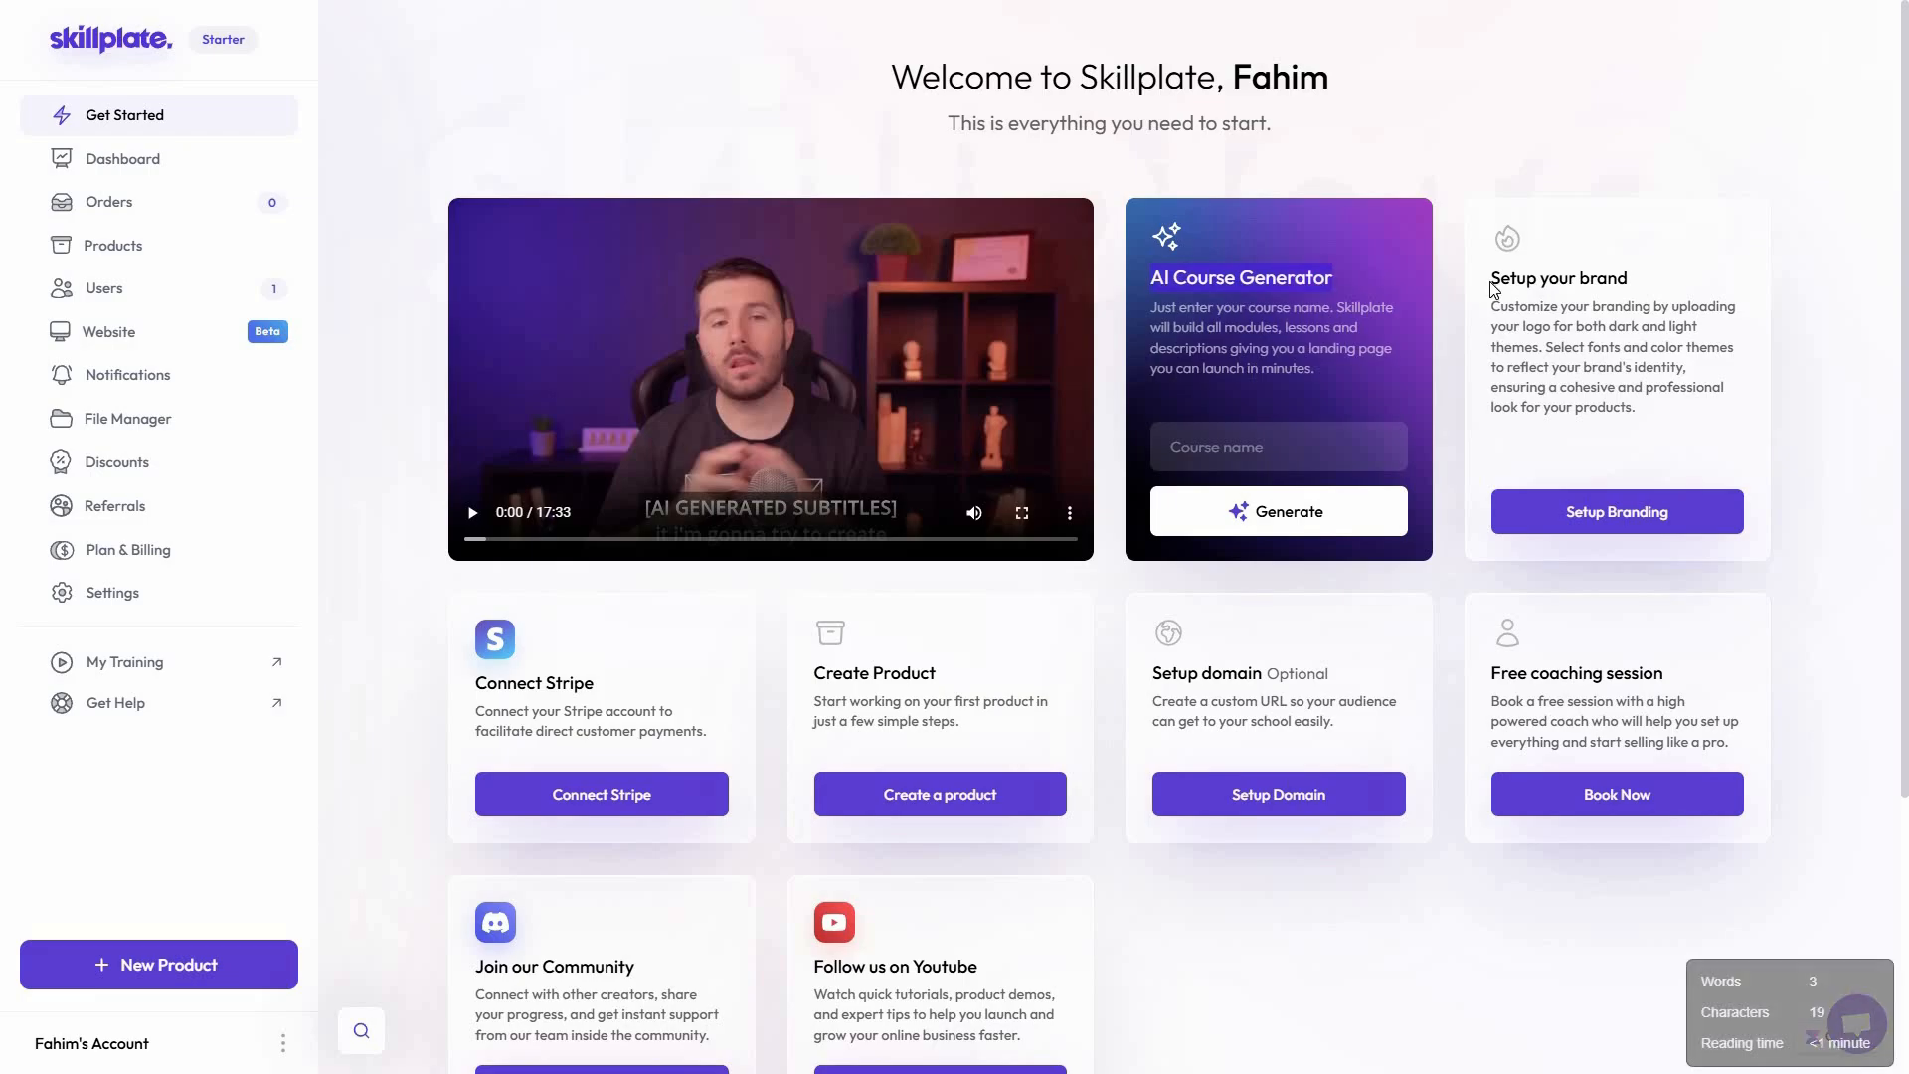
click(1665, 277)
triple_click(1668, 283)
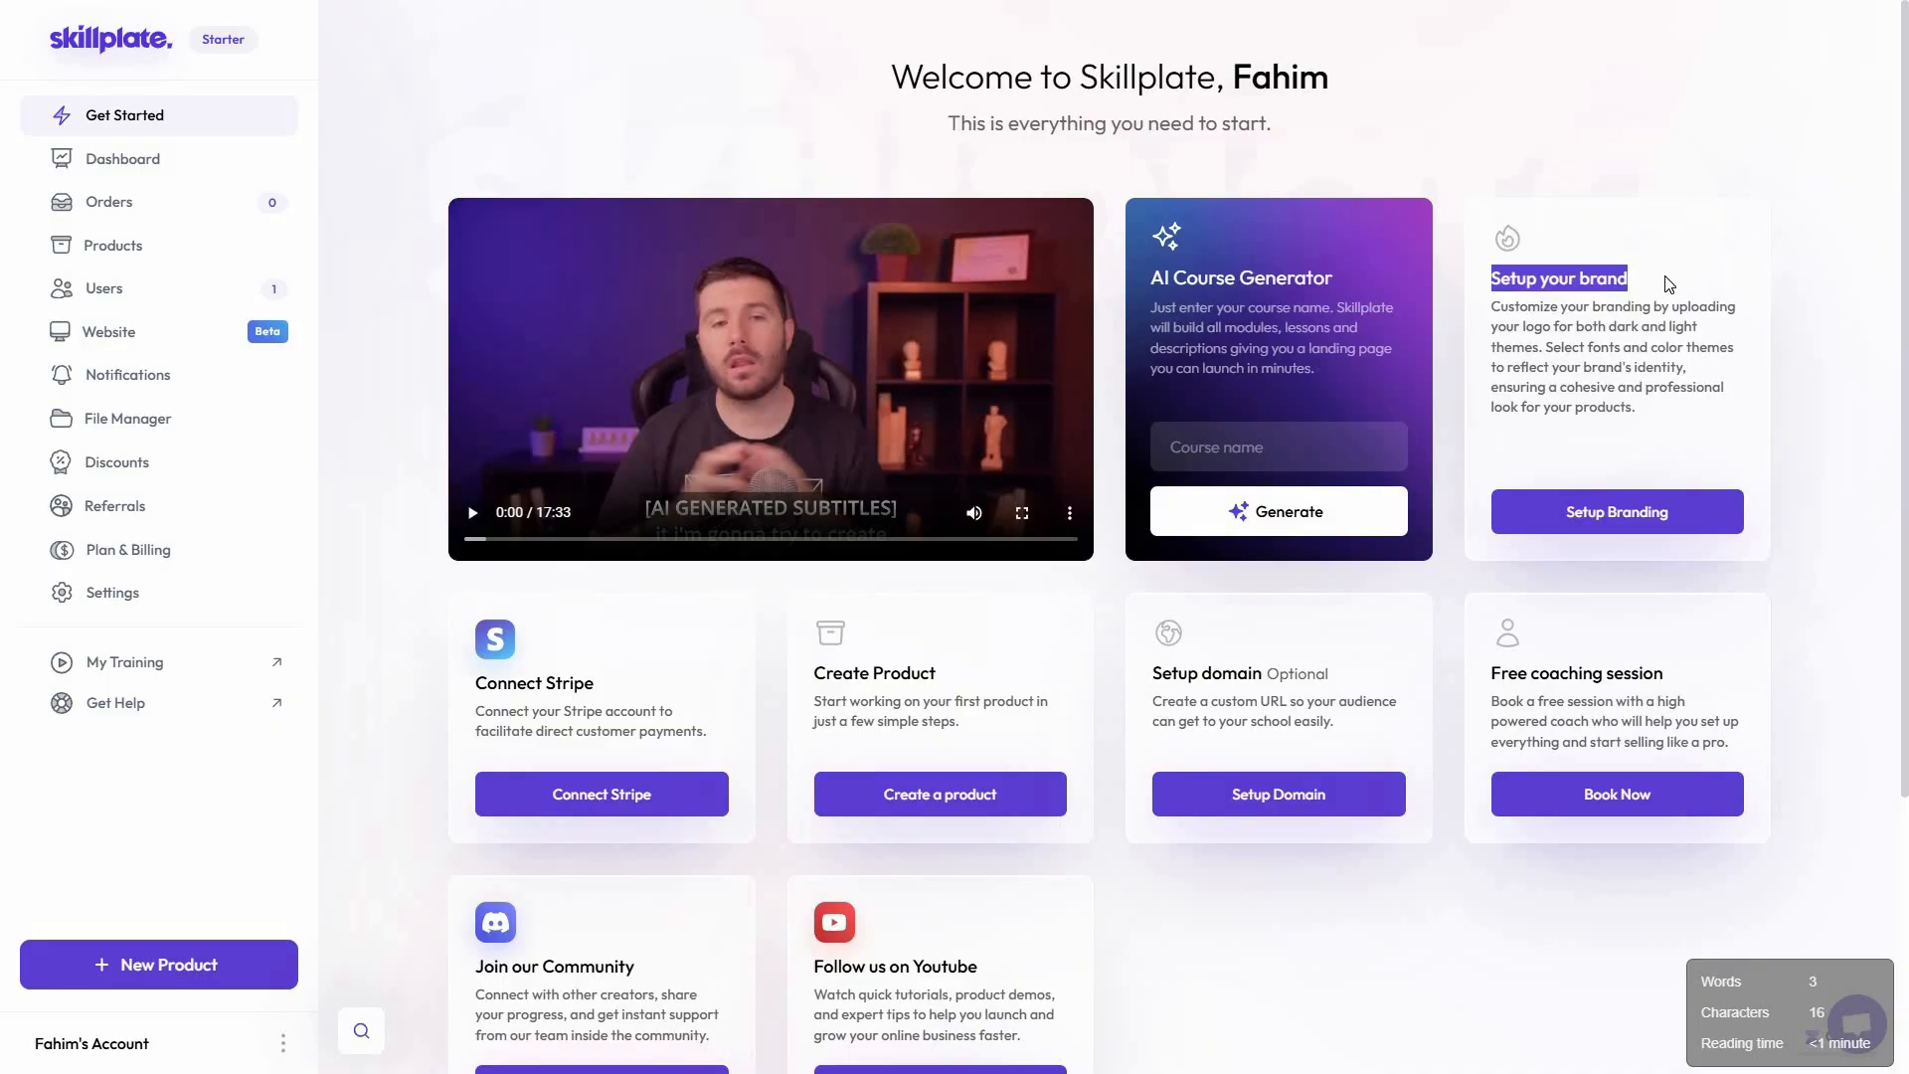
click(1656, 522)
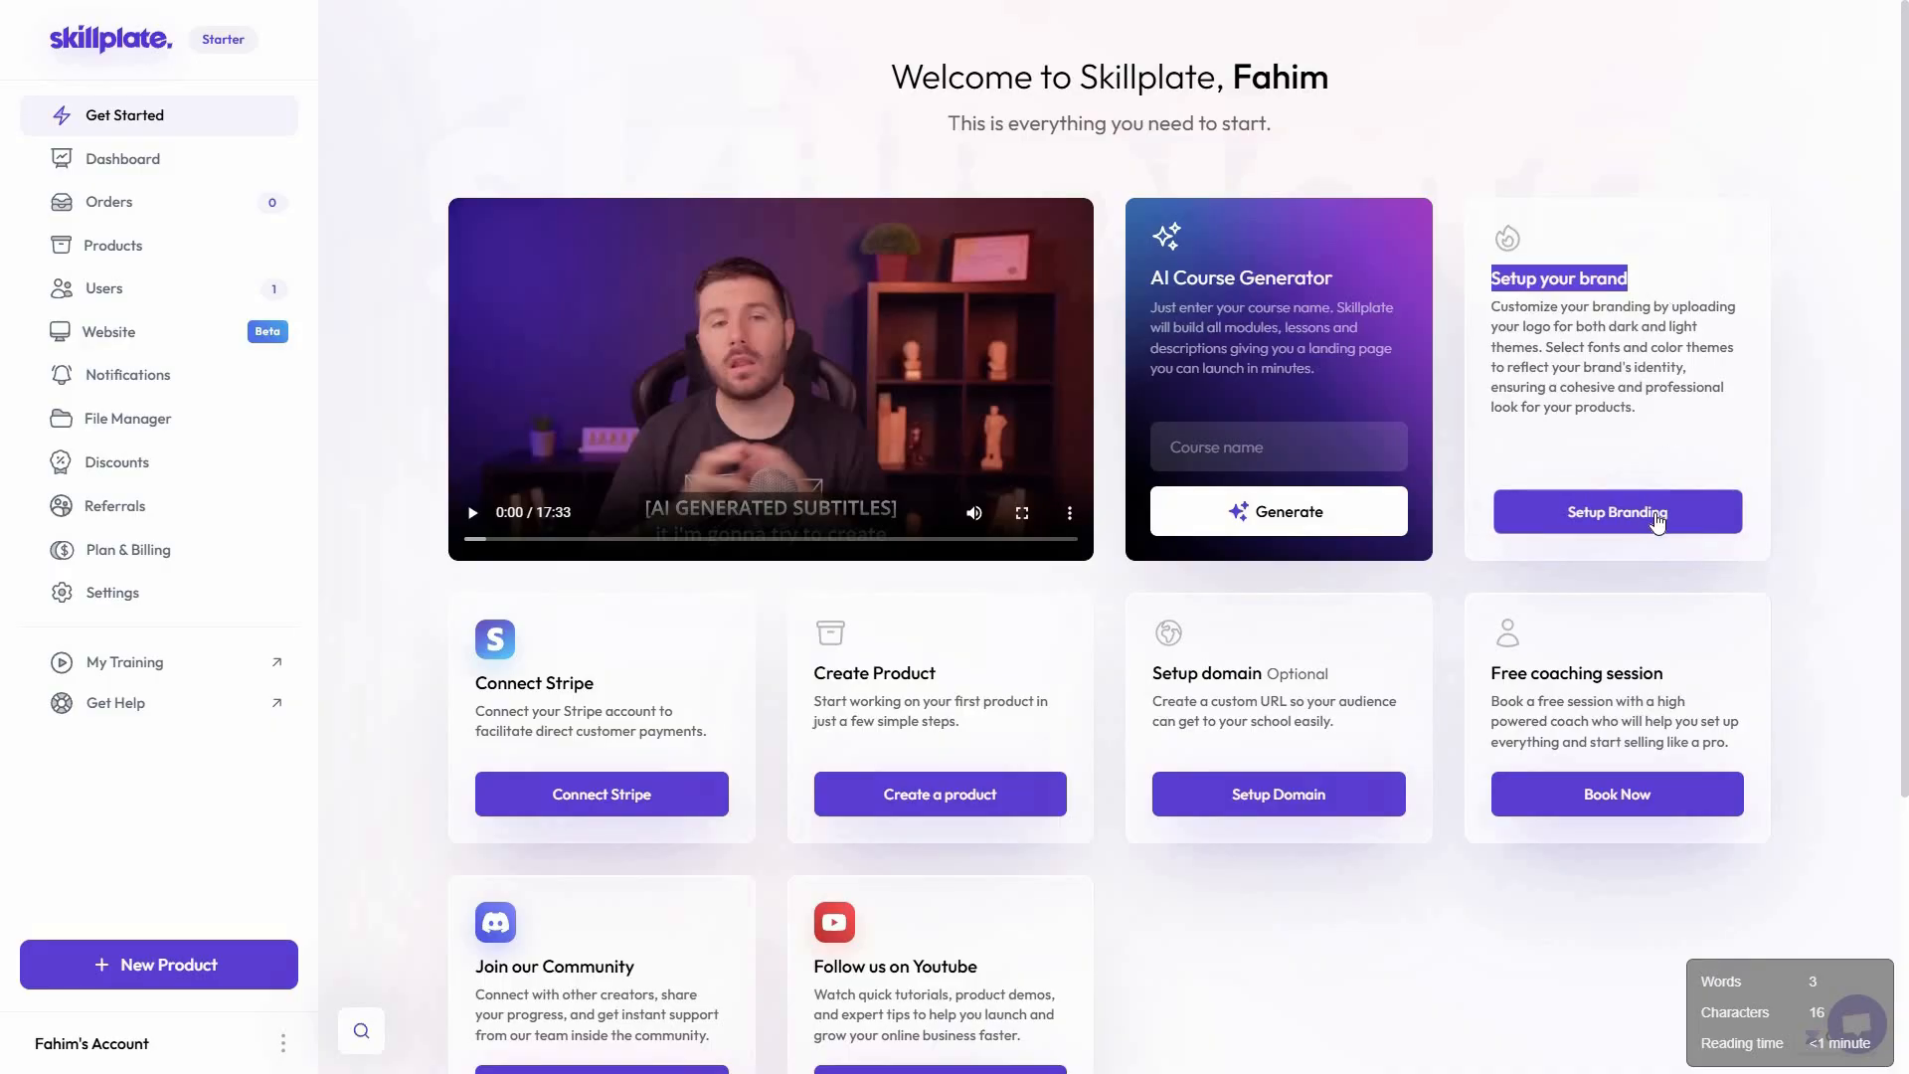
scroll(638, 550, down, 2)
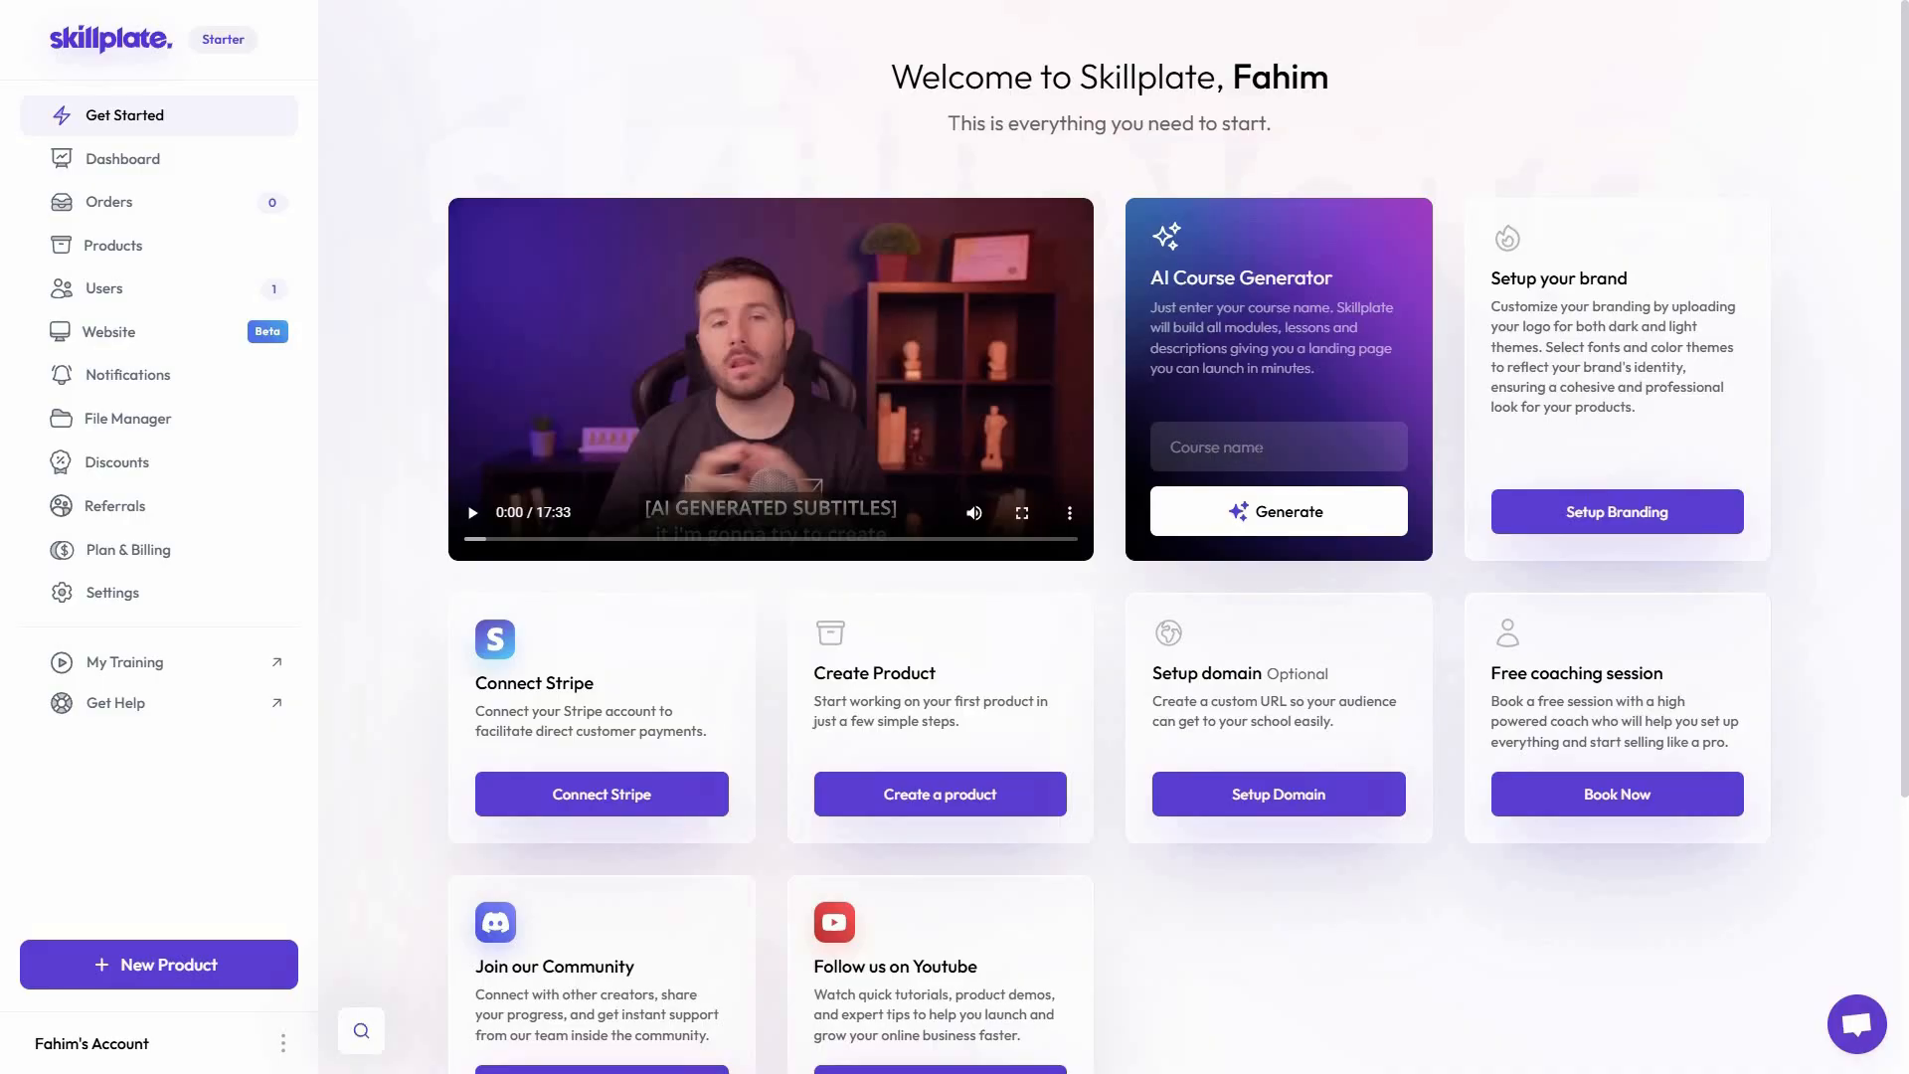
Generate an AI course named "Build a YouTube Channel and Start Earning Money"
key(ctrl+v)
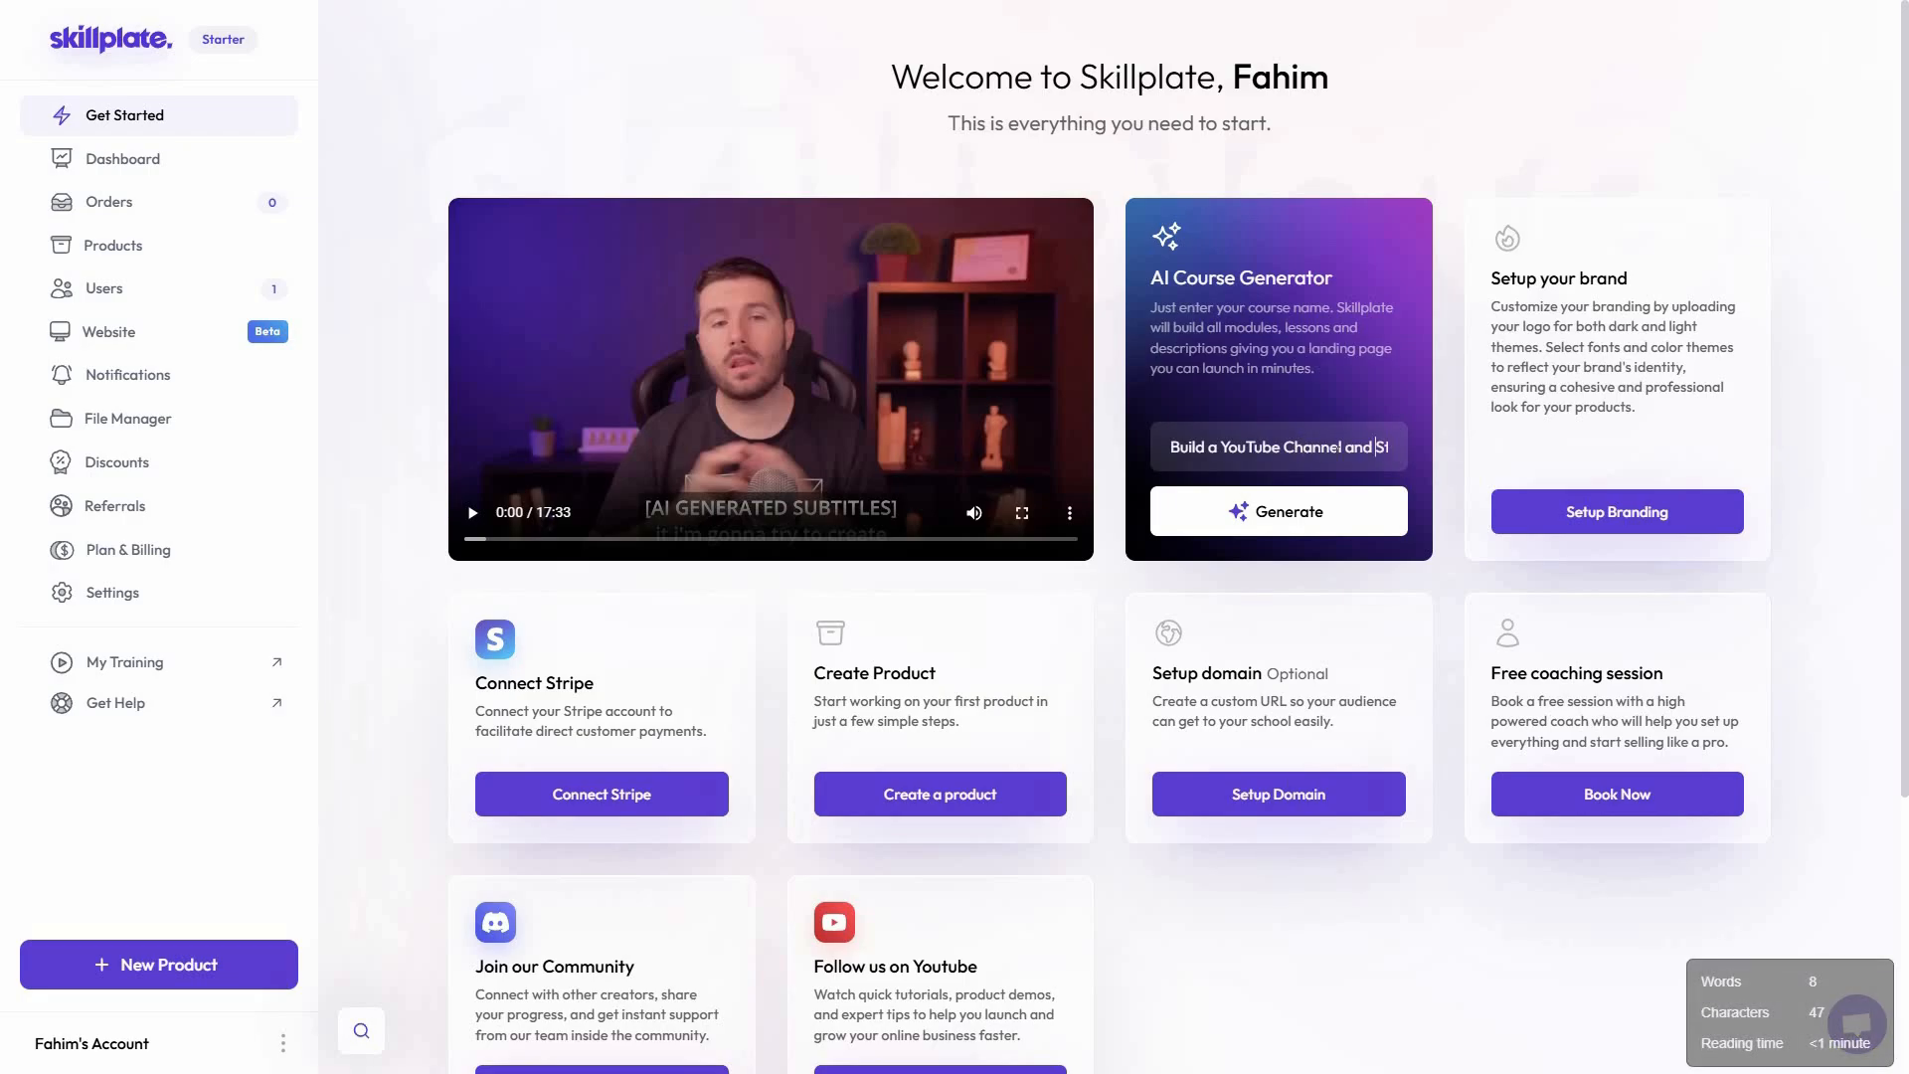
key(Right)
key(Right)
key(Right)
key(Right)
key(Right)
key(Right)
key(Right)
key(Right)
key(Right)
key(Right)
key(Right)
key(Right)
key(Right)
key(Right)
key(Right)
key(Right)
key(Right)
key(Right)
key(Right)
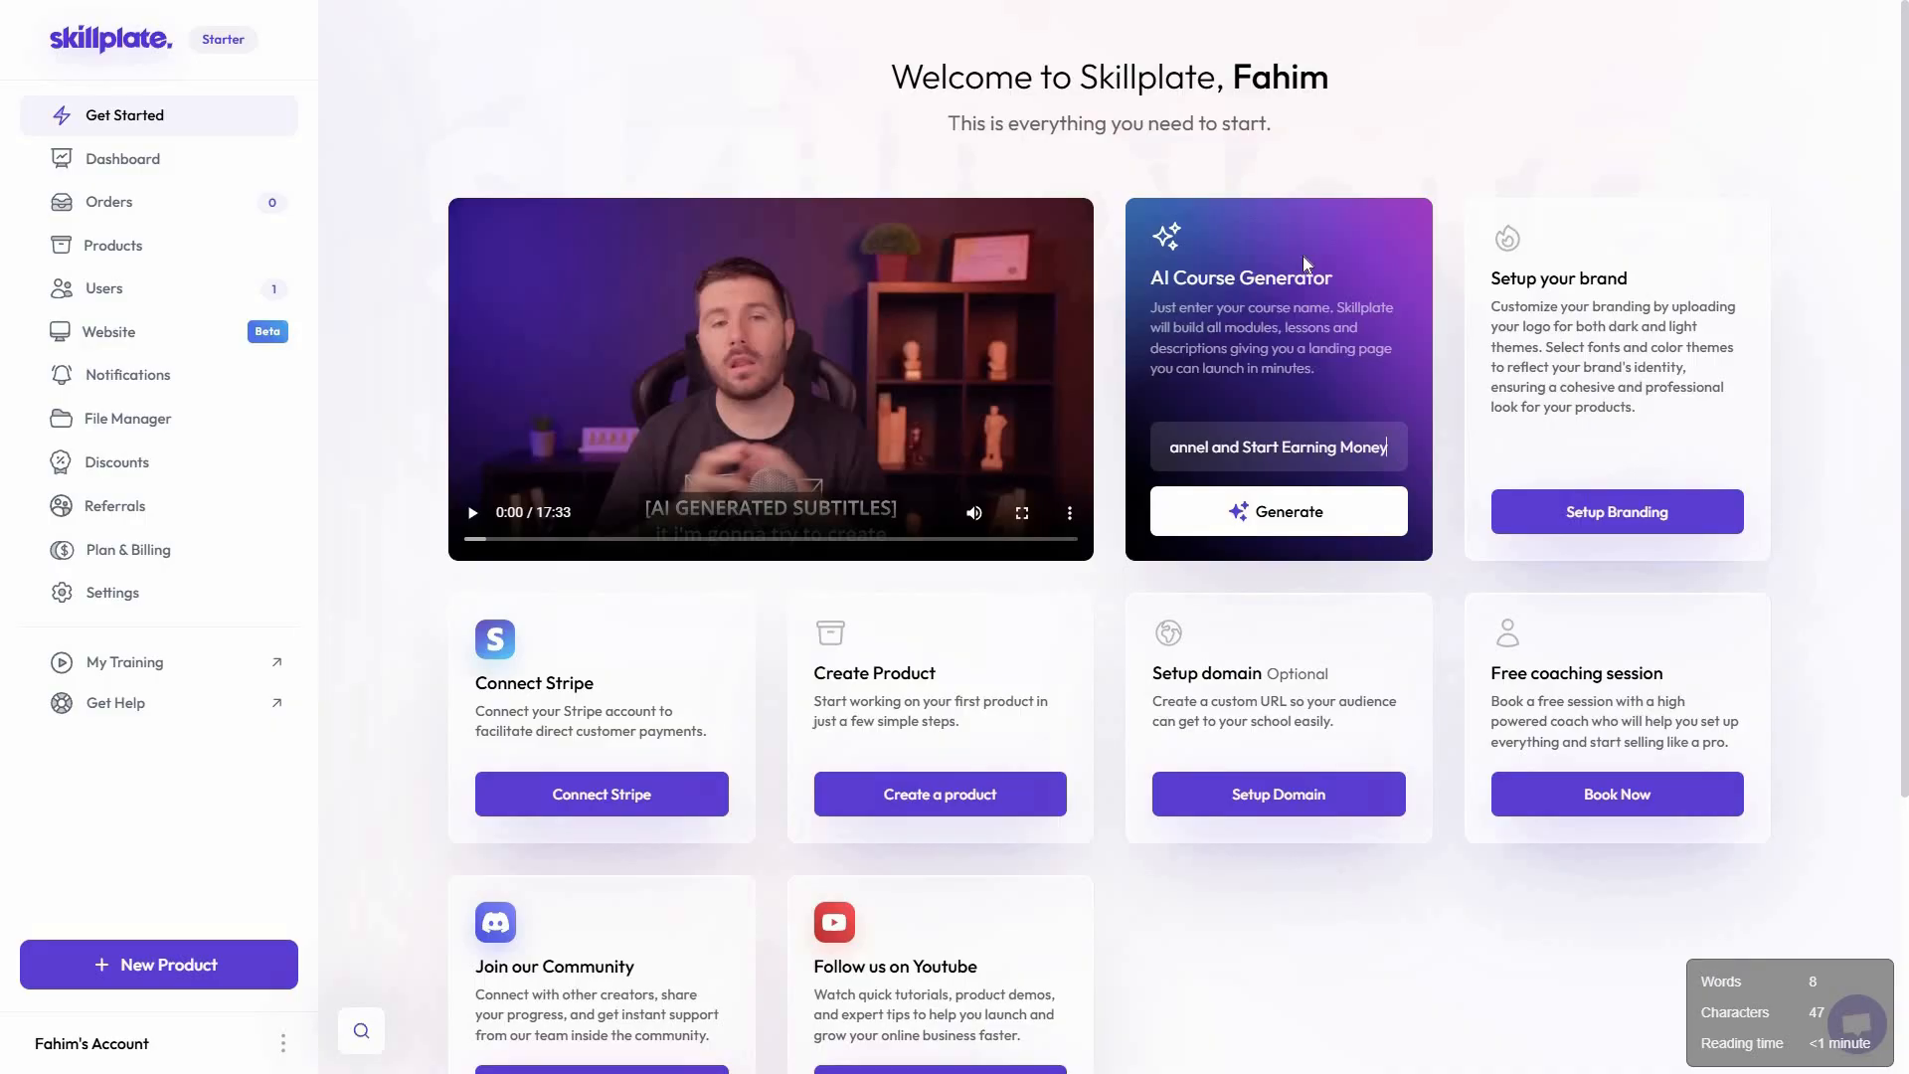
click(1310, 517)
click(1310, 519)
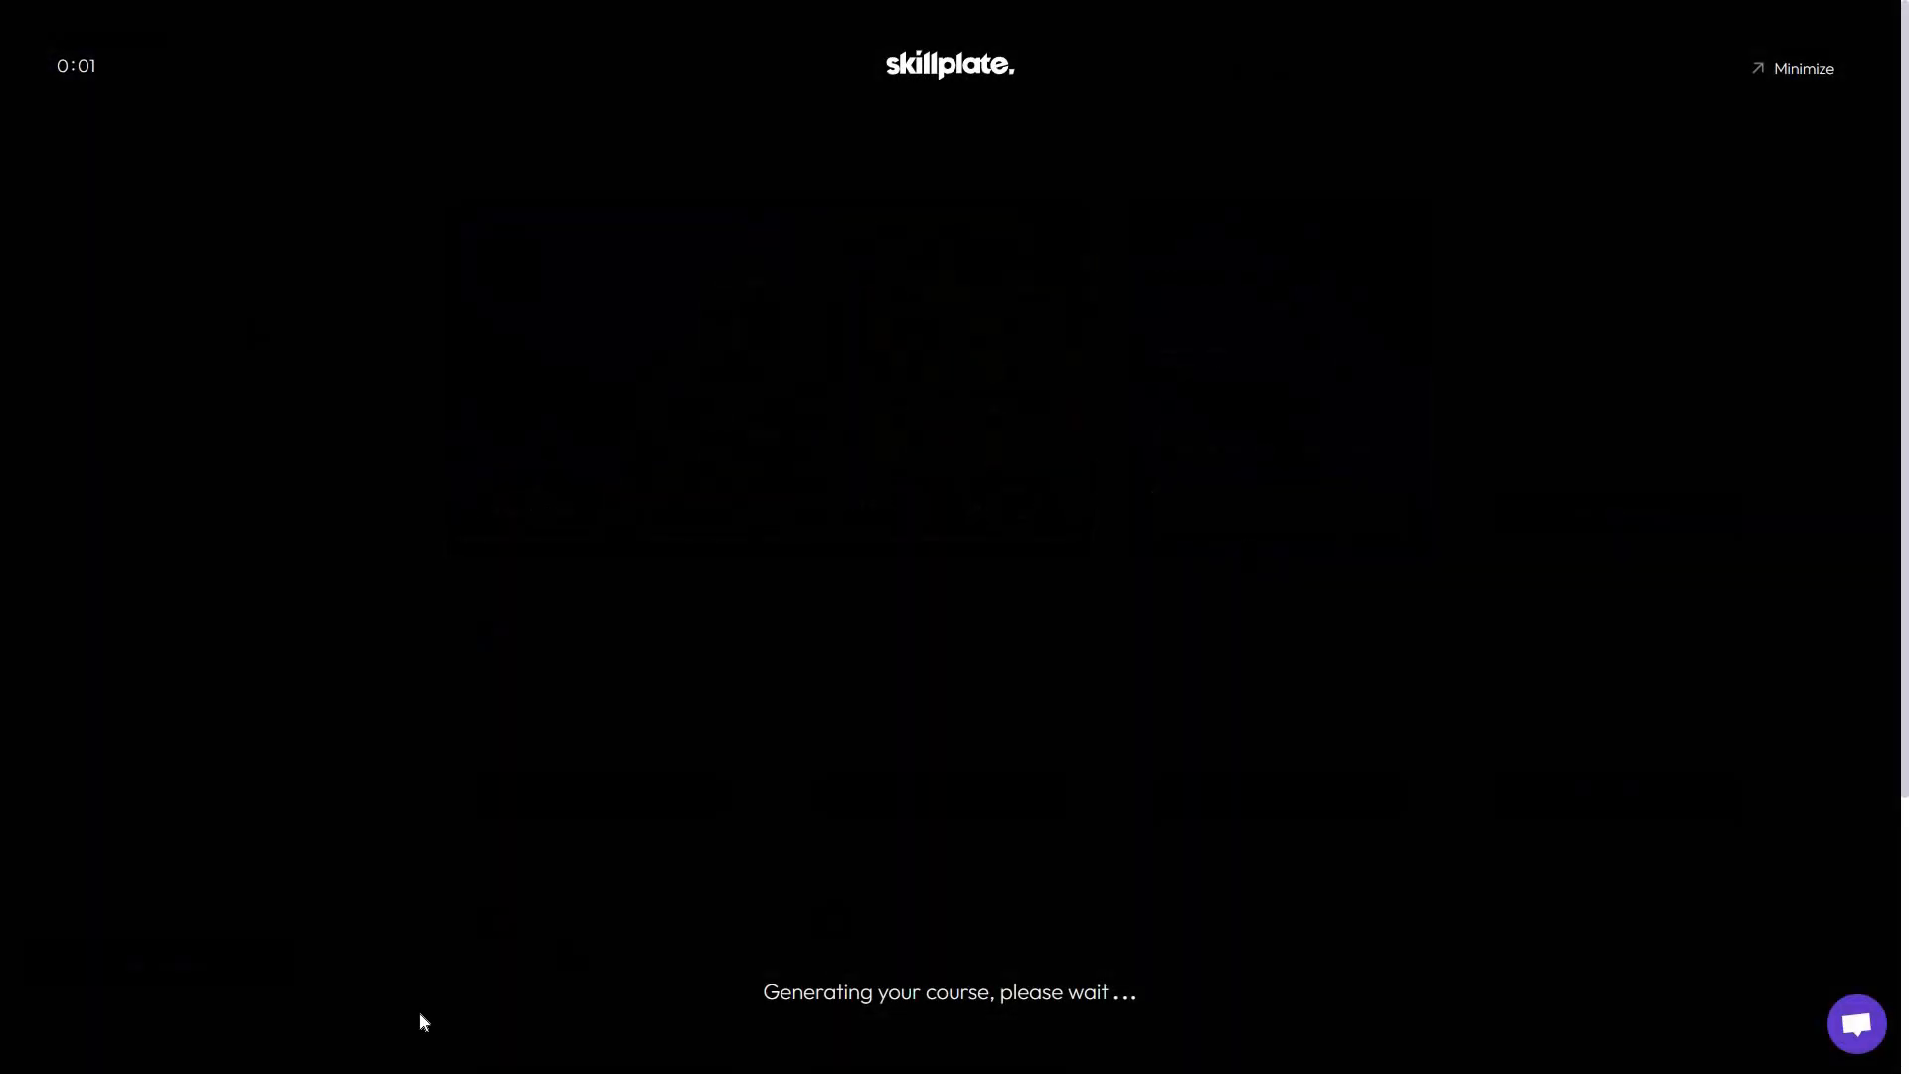
Minimize the course generation progress and open the generated YouTube channel course from the online courses list
click(1799, 70)
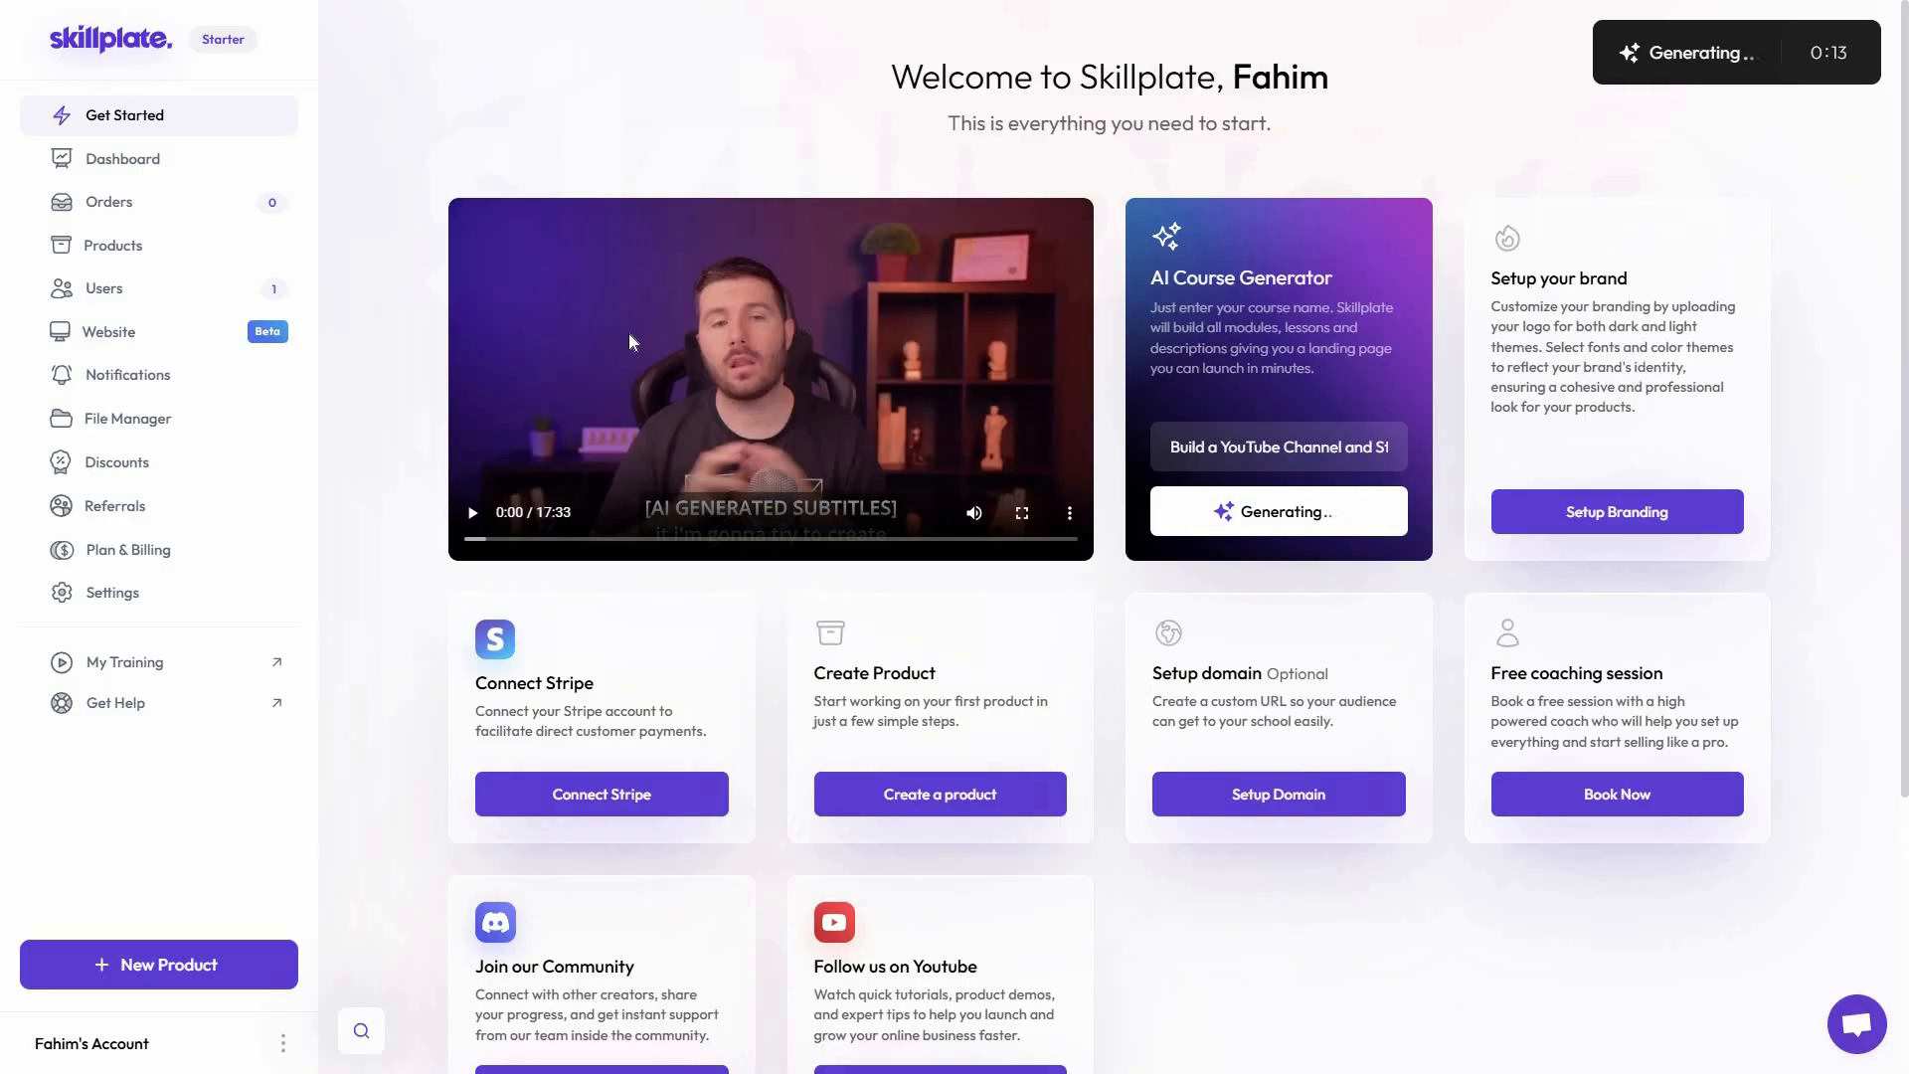
click(165, 248)
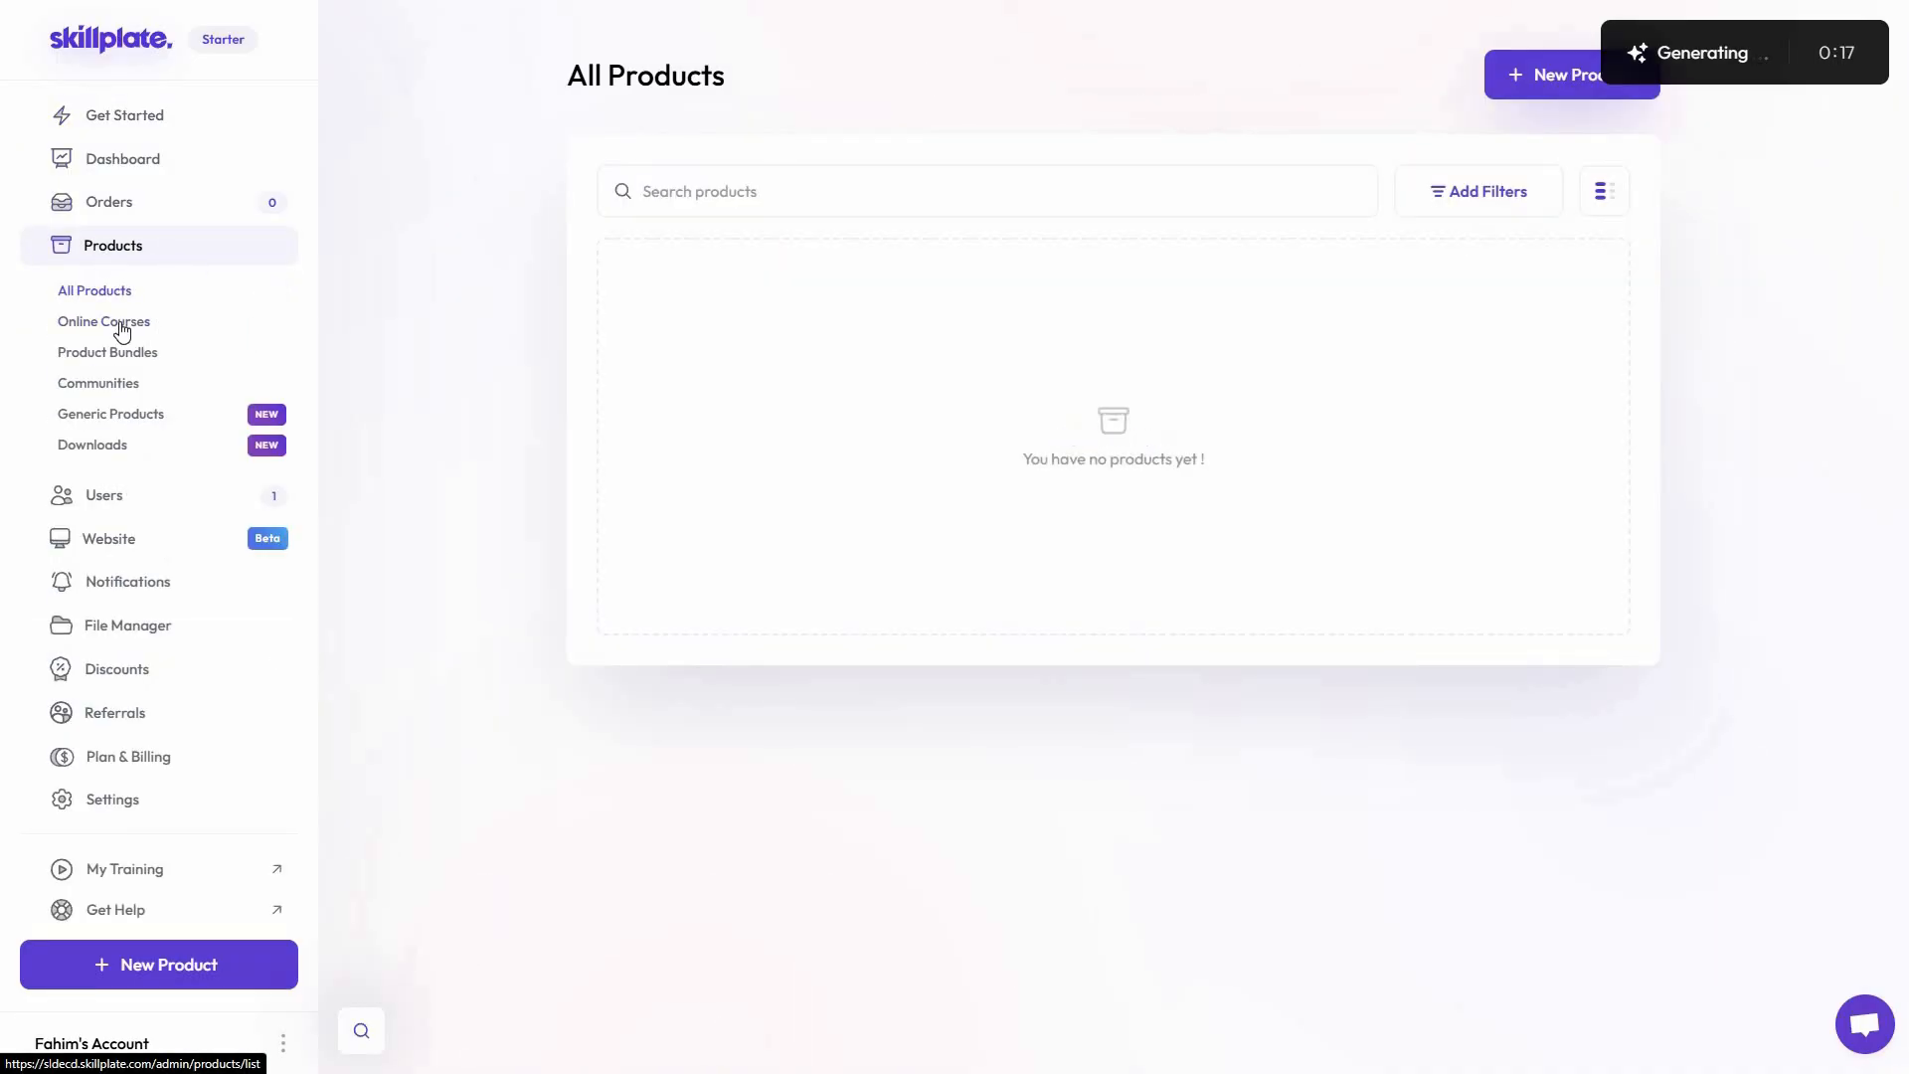
click(121, 328)
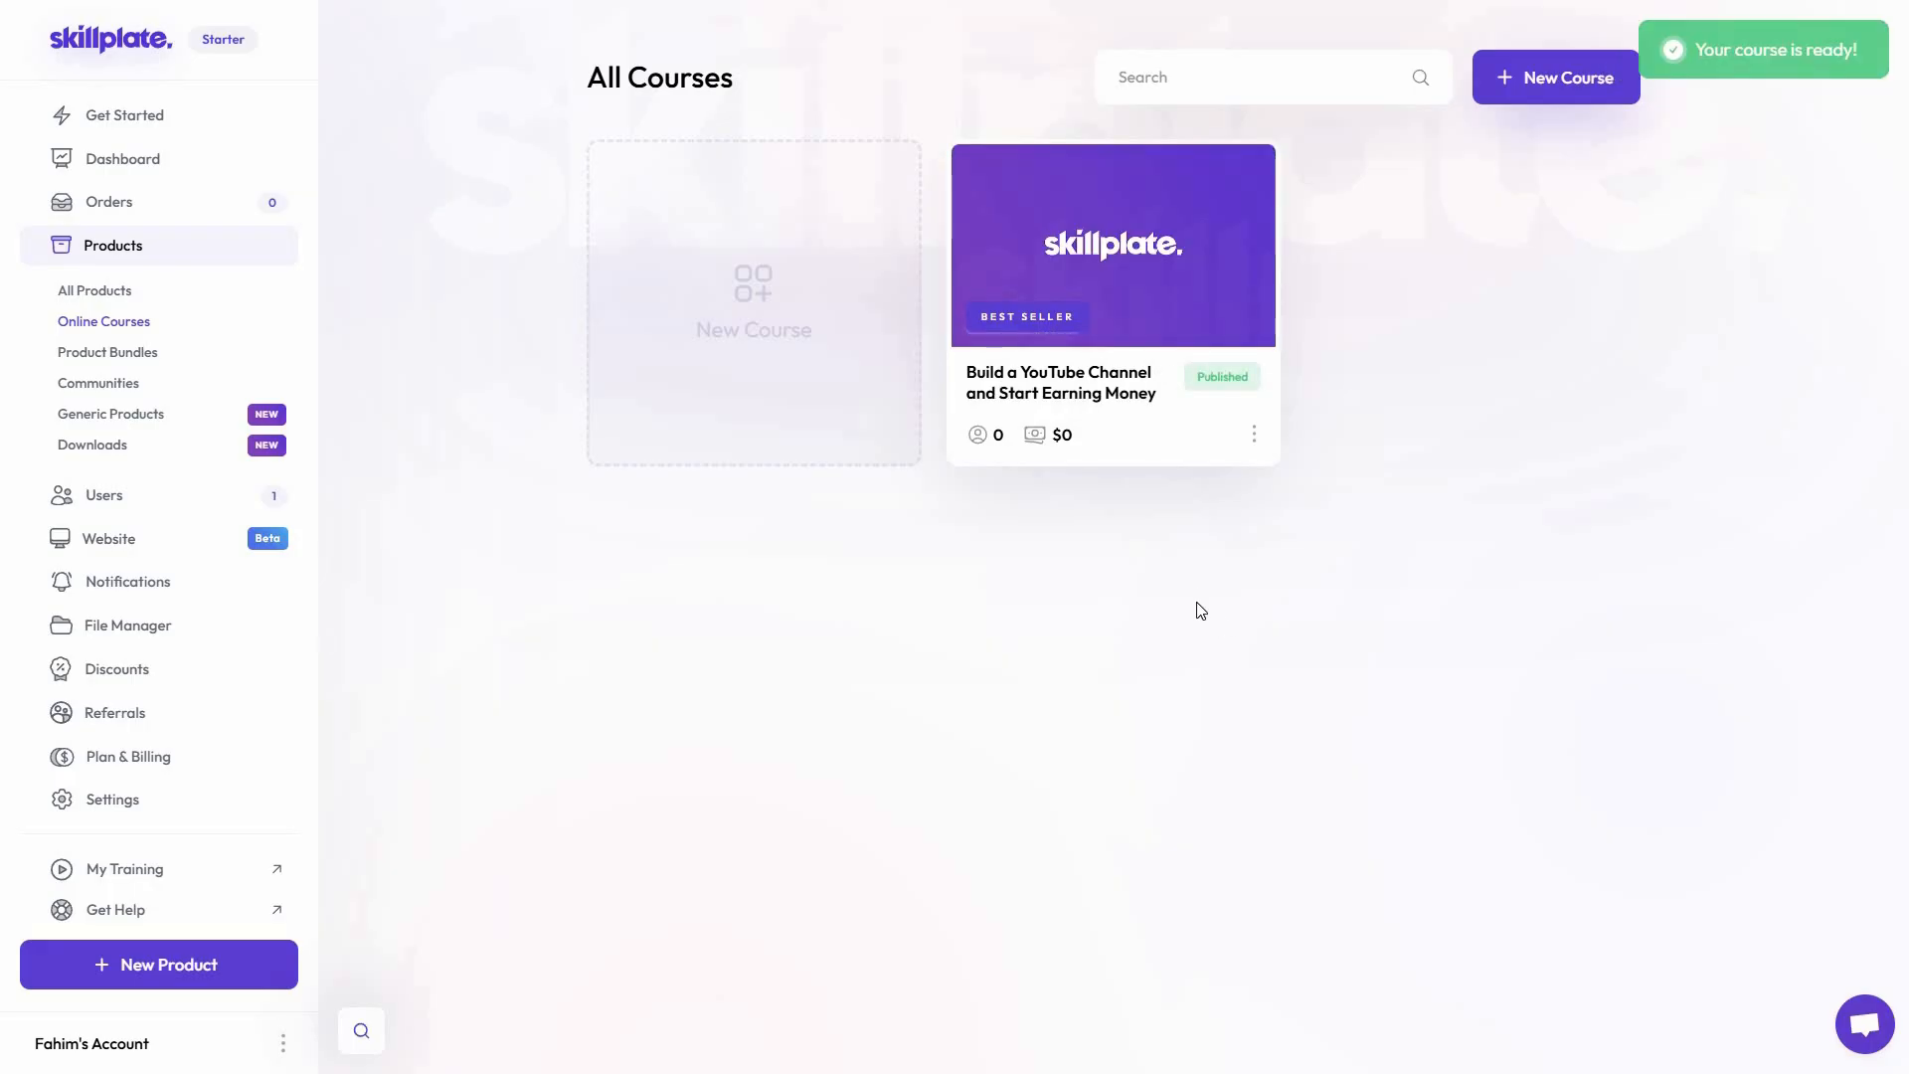
click(1101, 392)
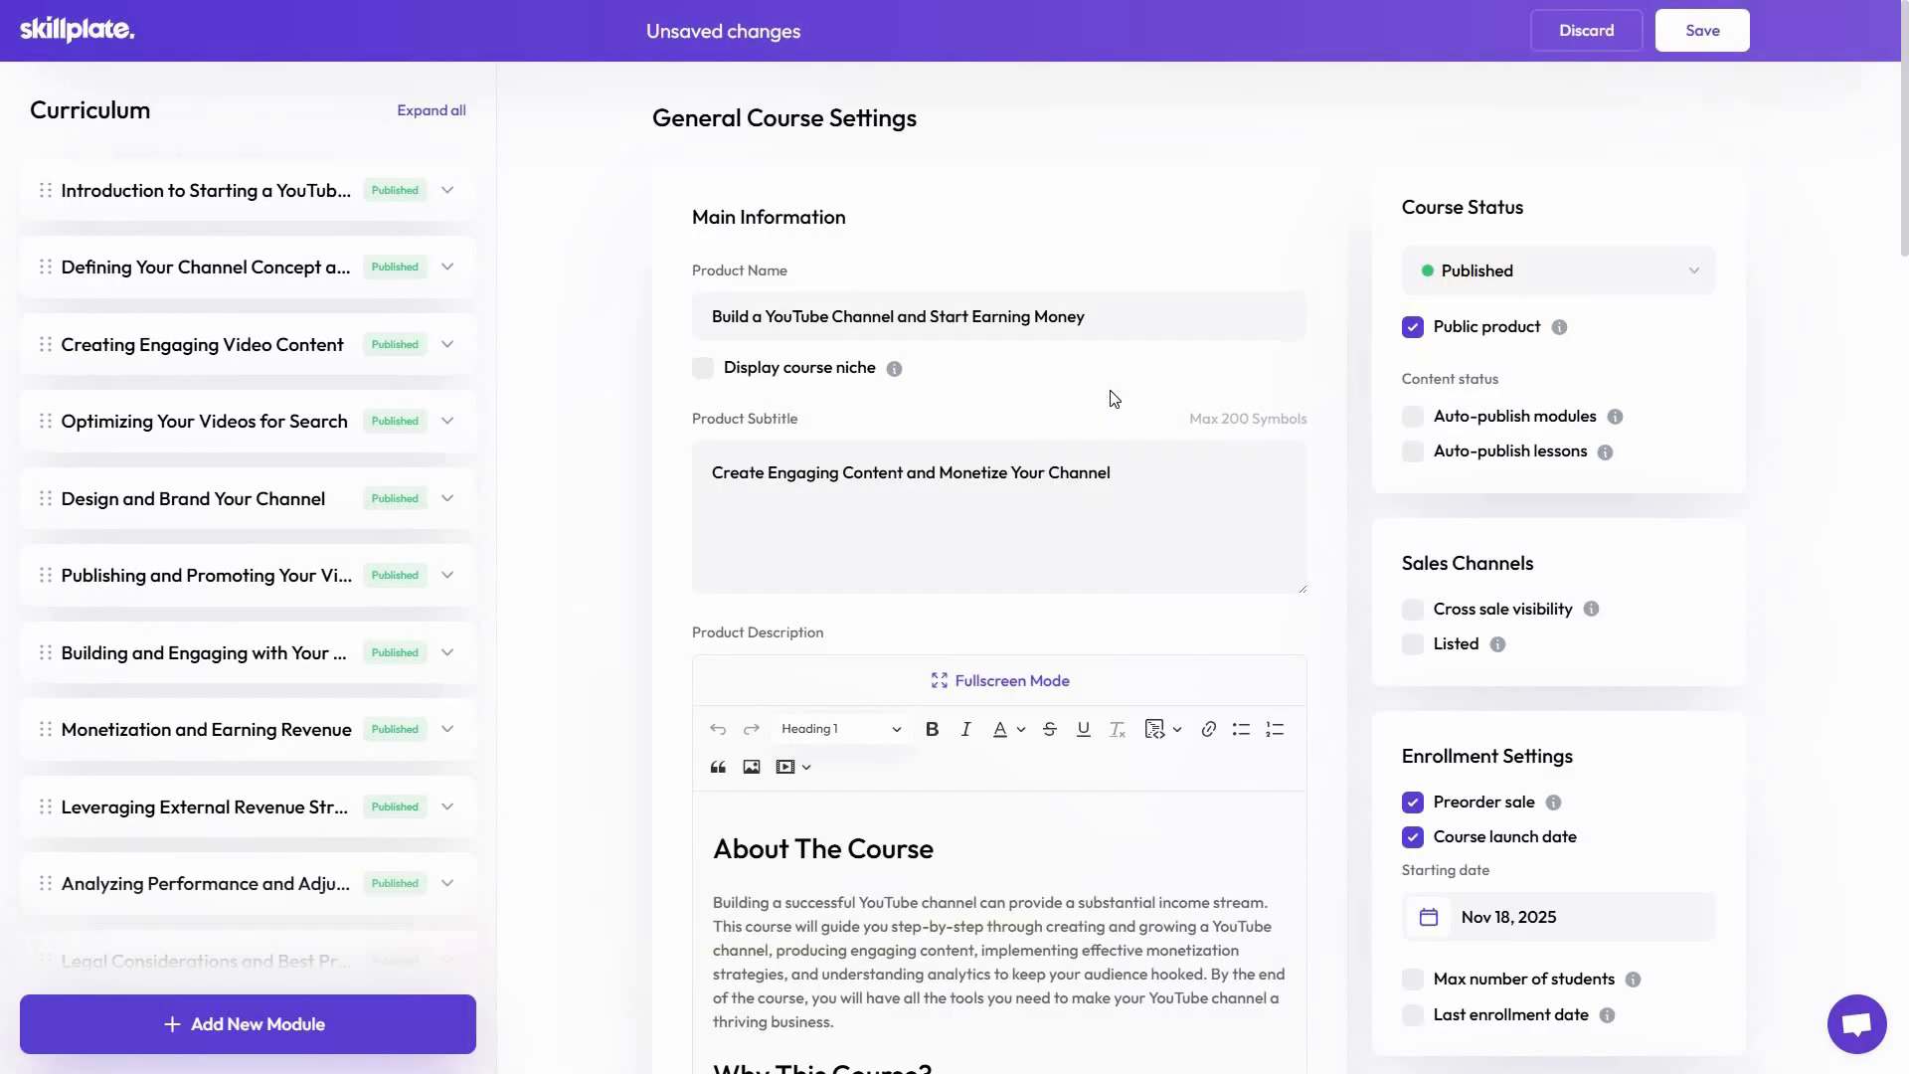
Examine the generated course's general settings, from the product description and testimonials to the landing page and pricing options
scroll(615, 759, down, 1)
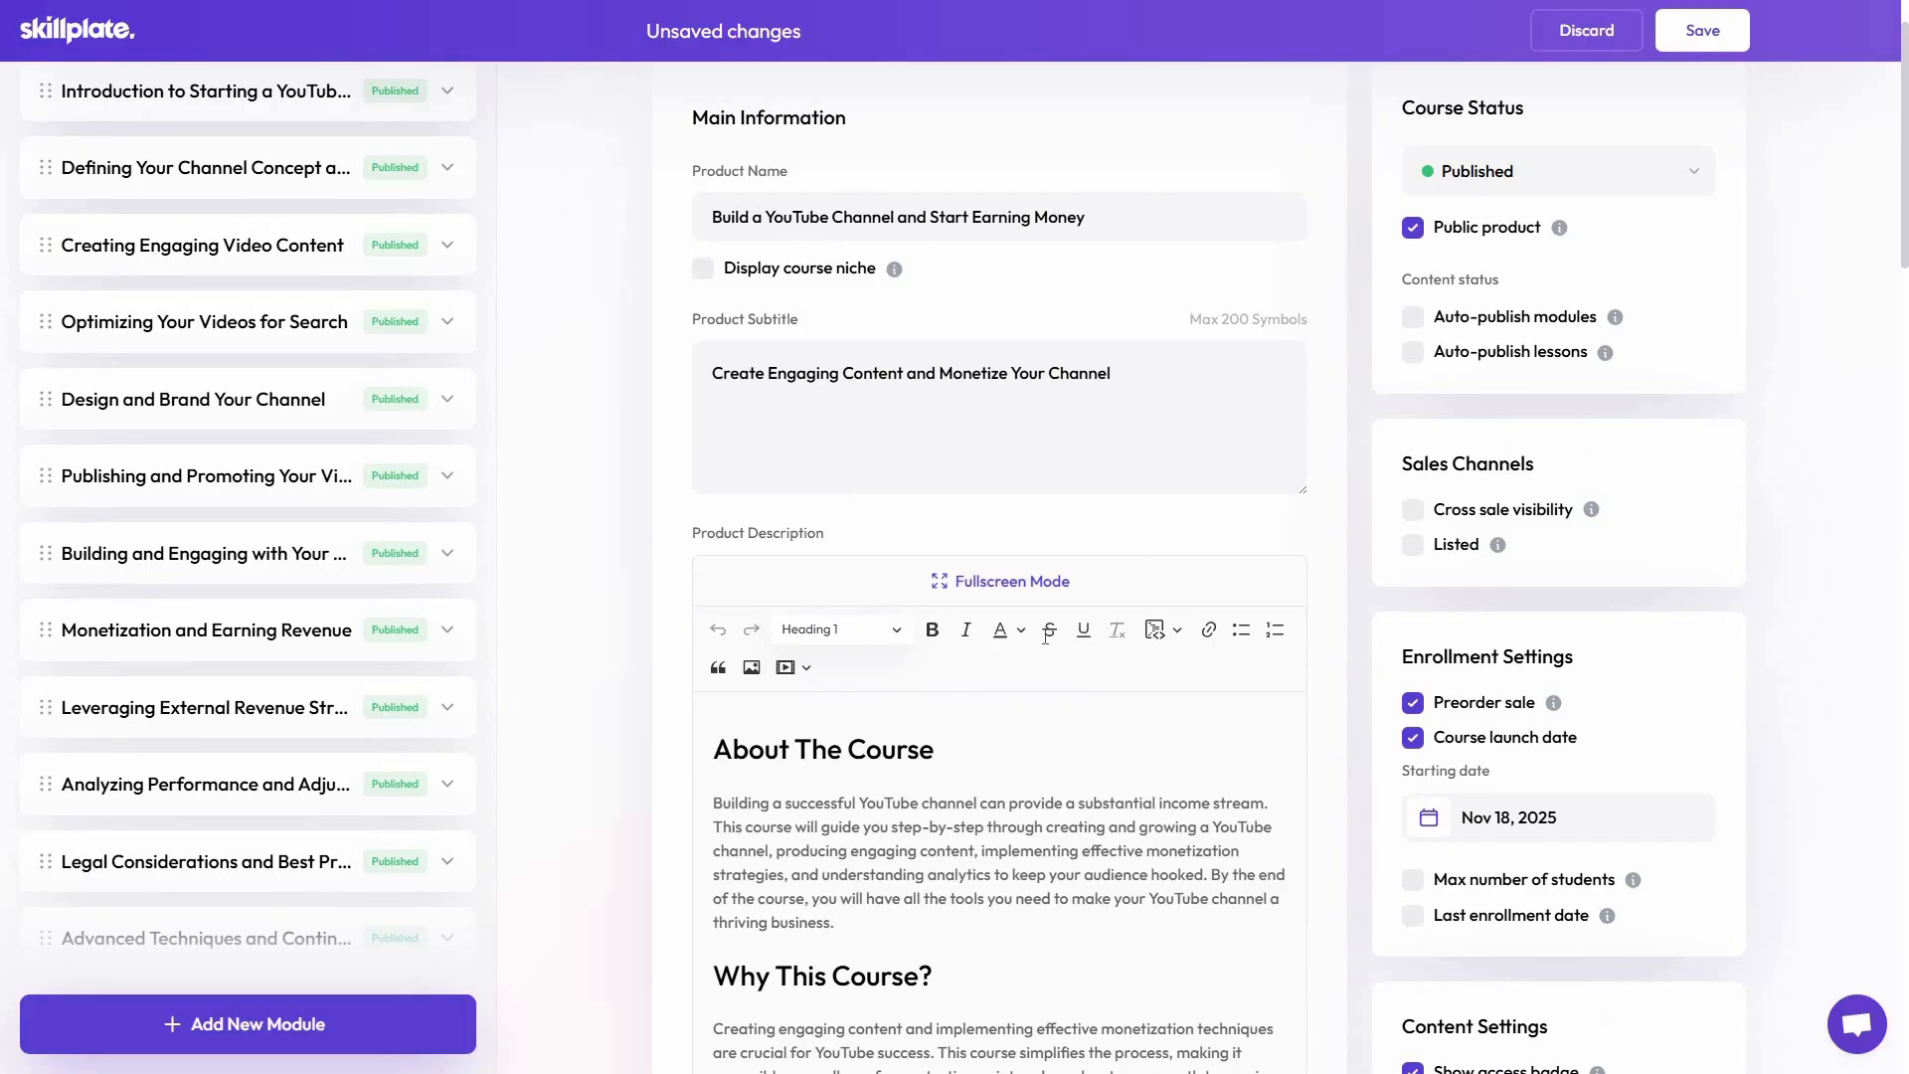
scroll(942, 587, down, 3)
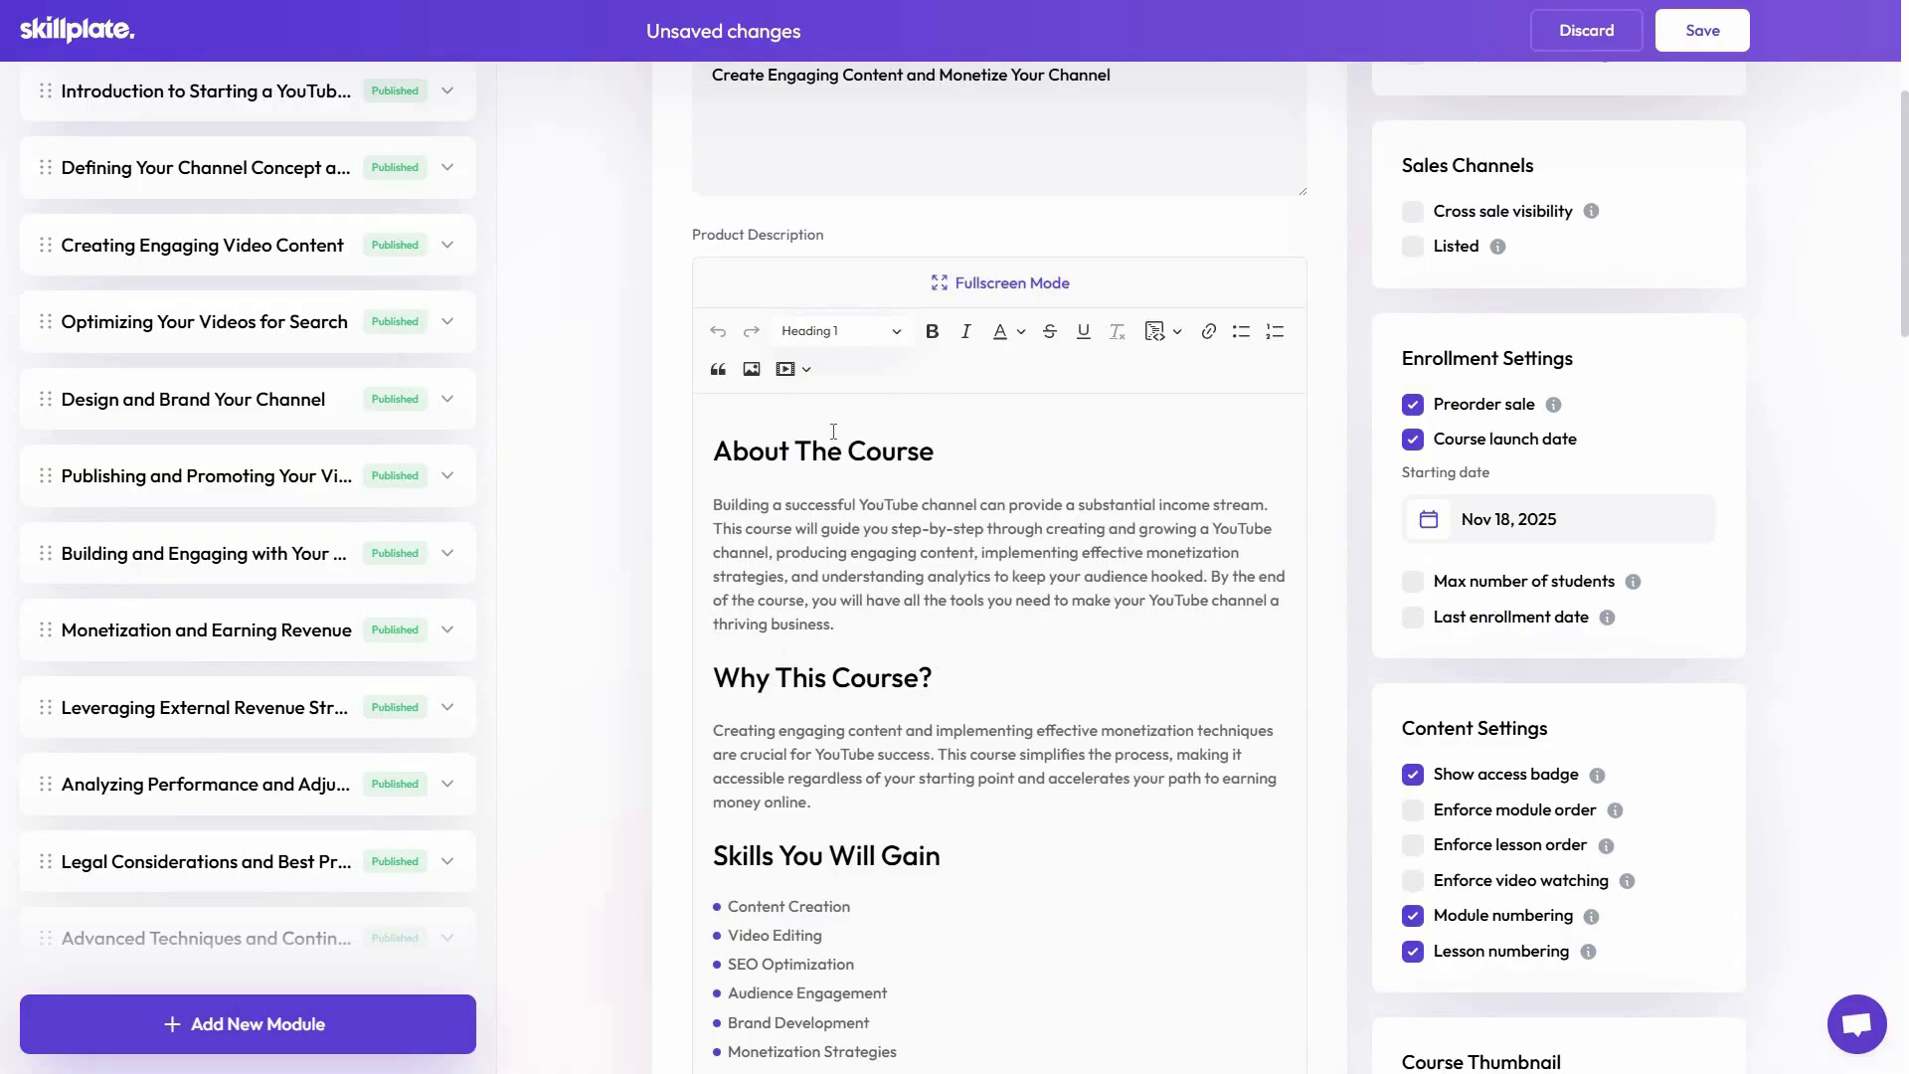
scroll(984, 468, down, 3)
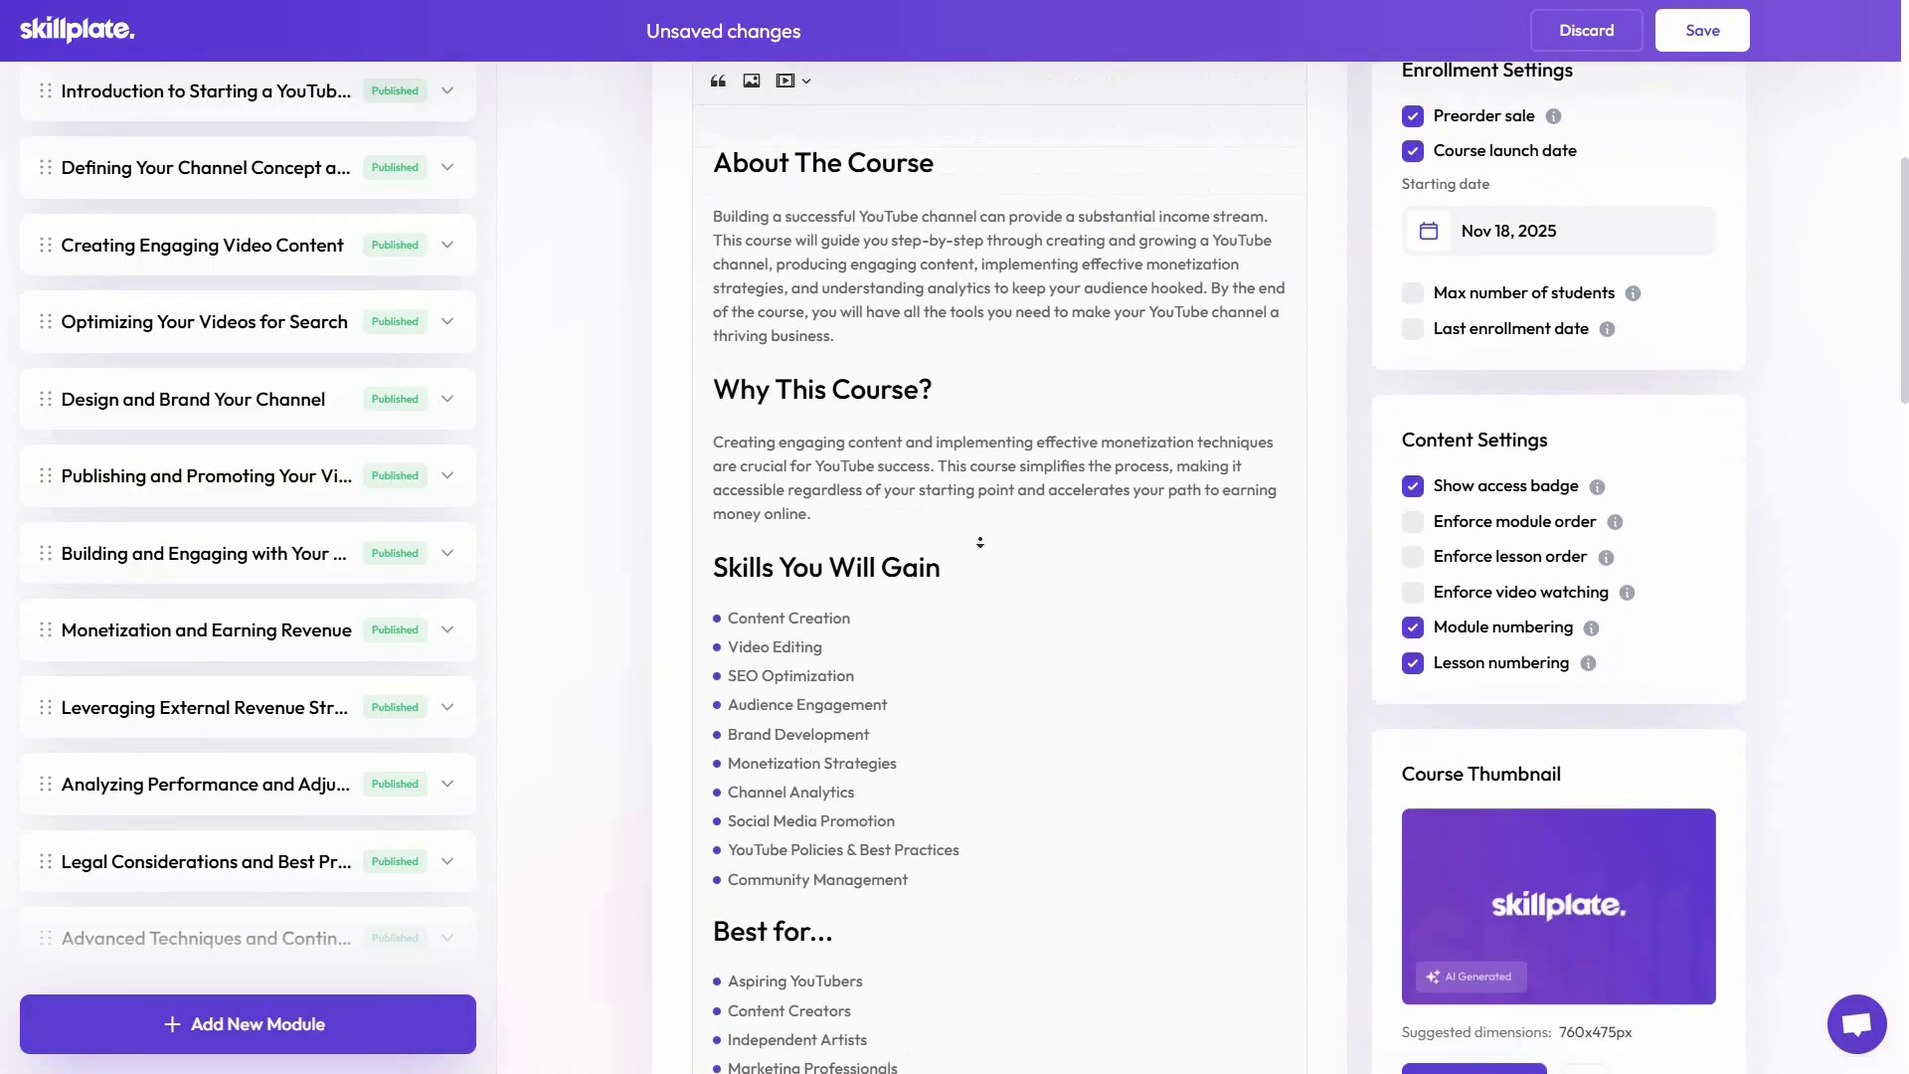
click(979, 542)
scroll(980, 542, down, 4)
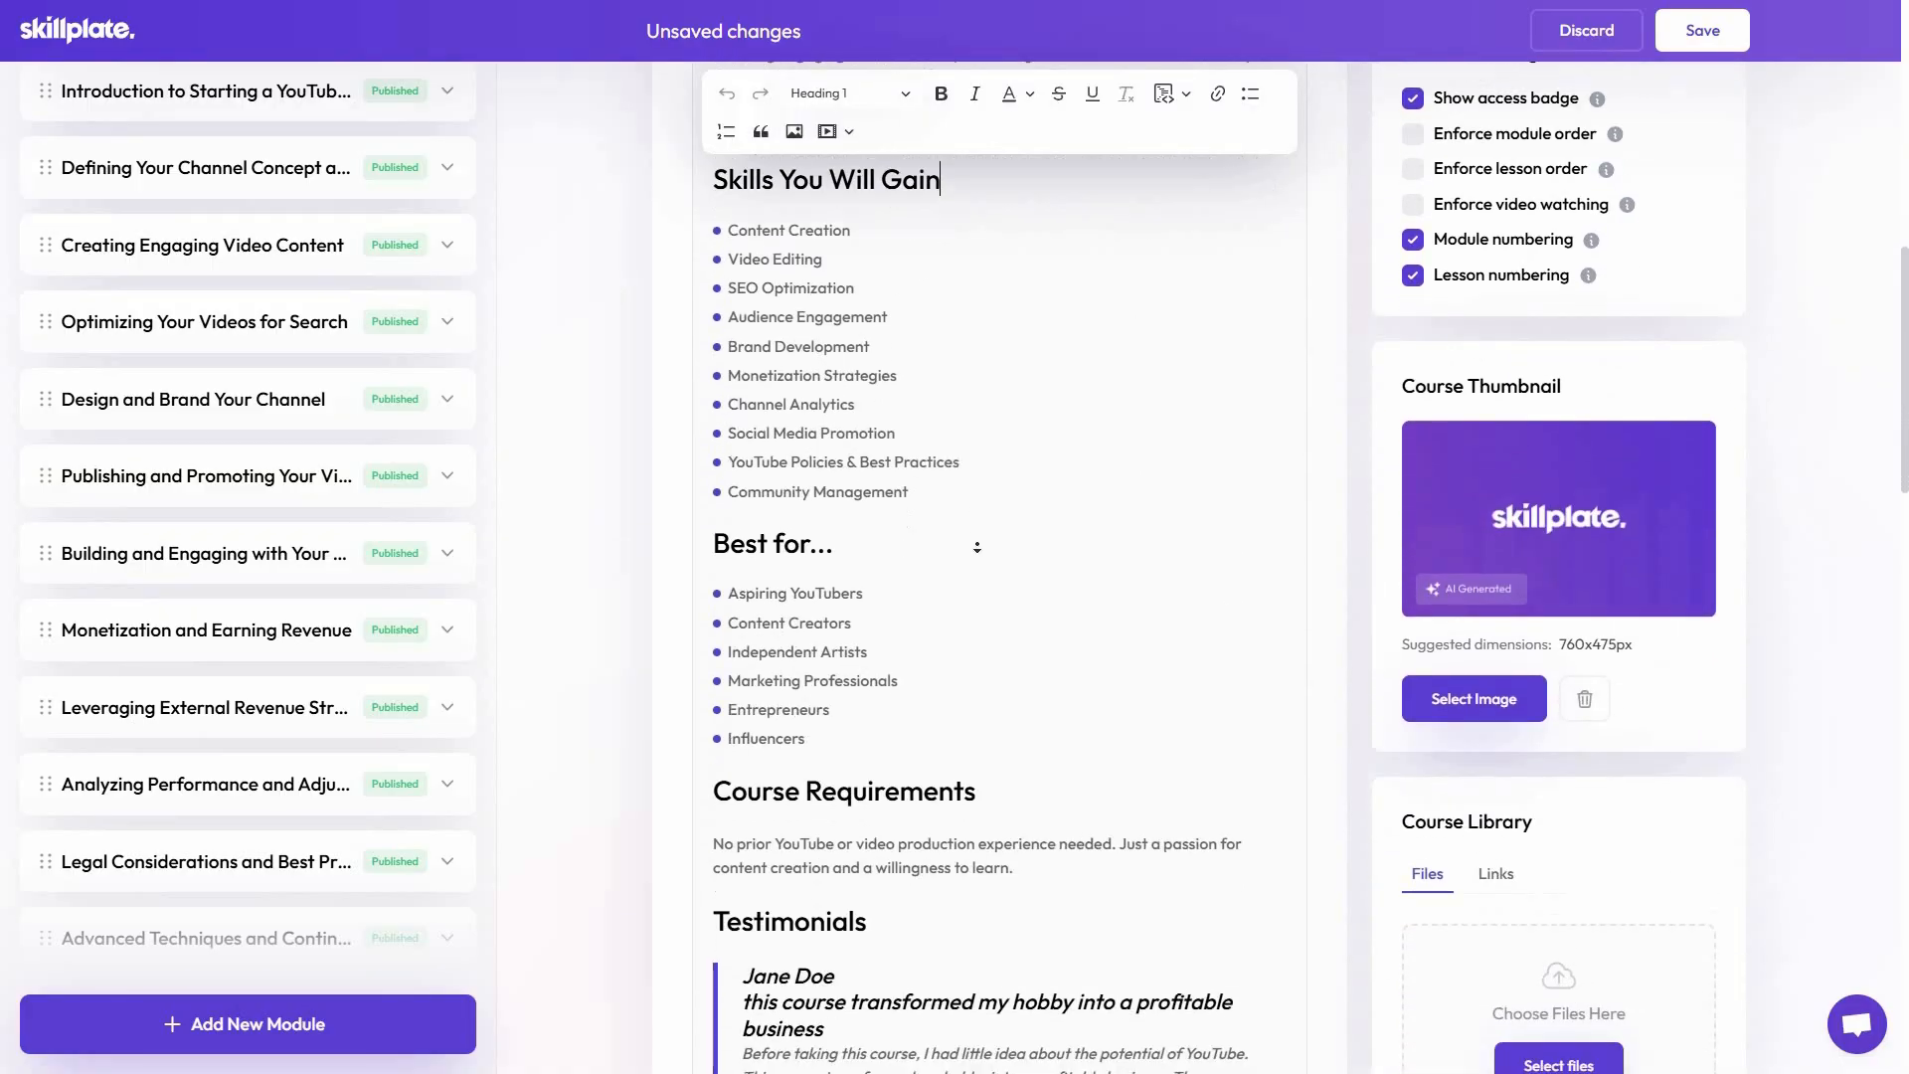
scroll(977, 547, down, 7)
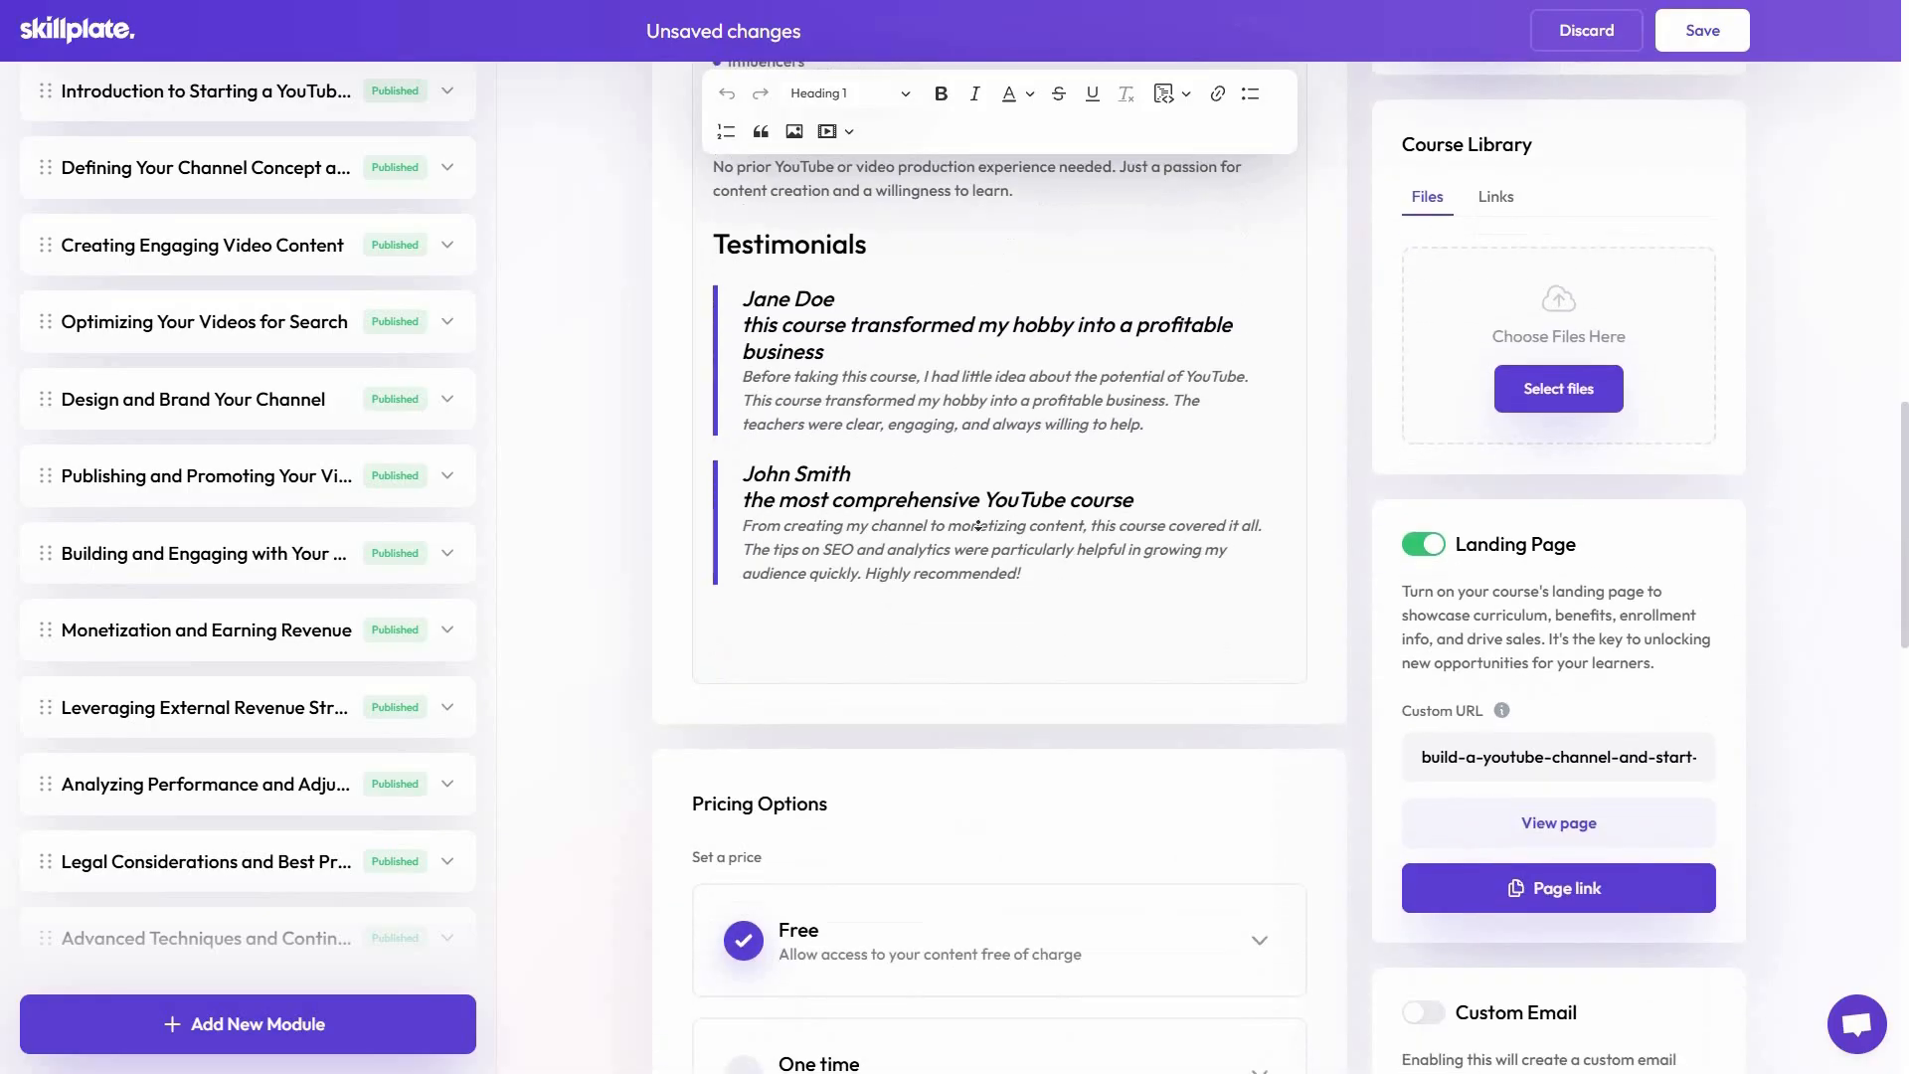
scroll(978, 525, up, 3)
scroll(895, 557, down, 5)
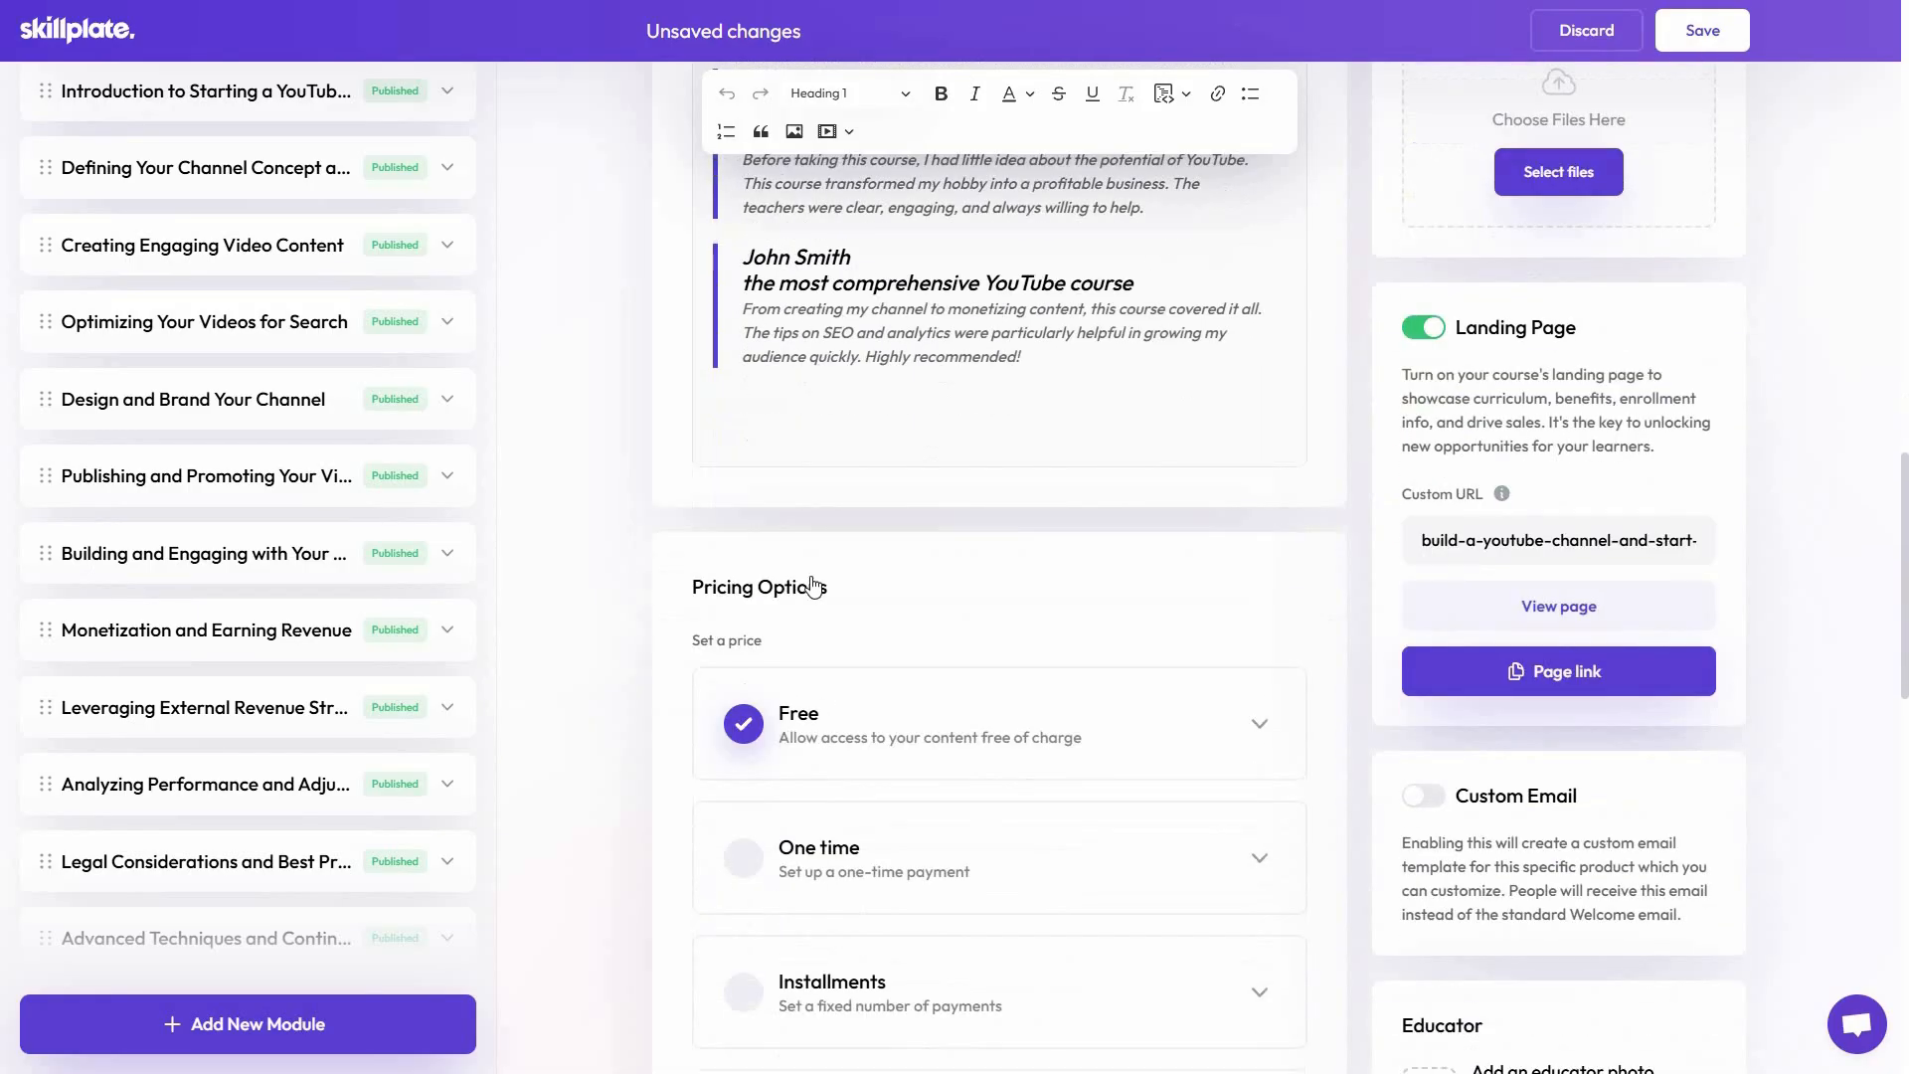
scroll(813, 586, down, 4)
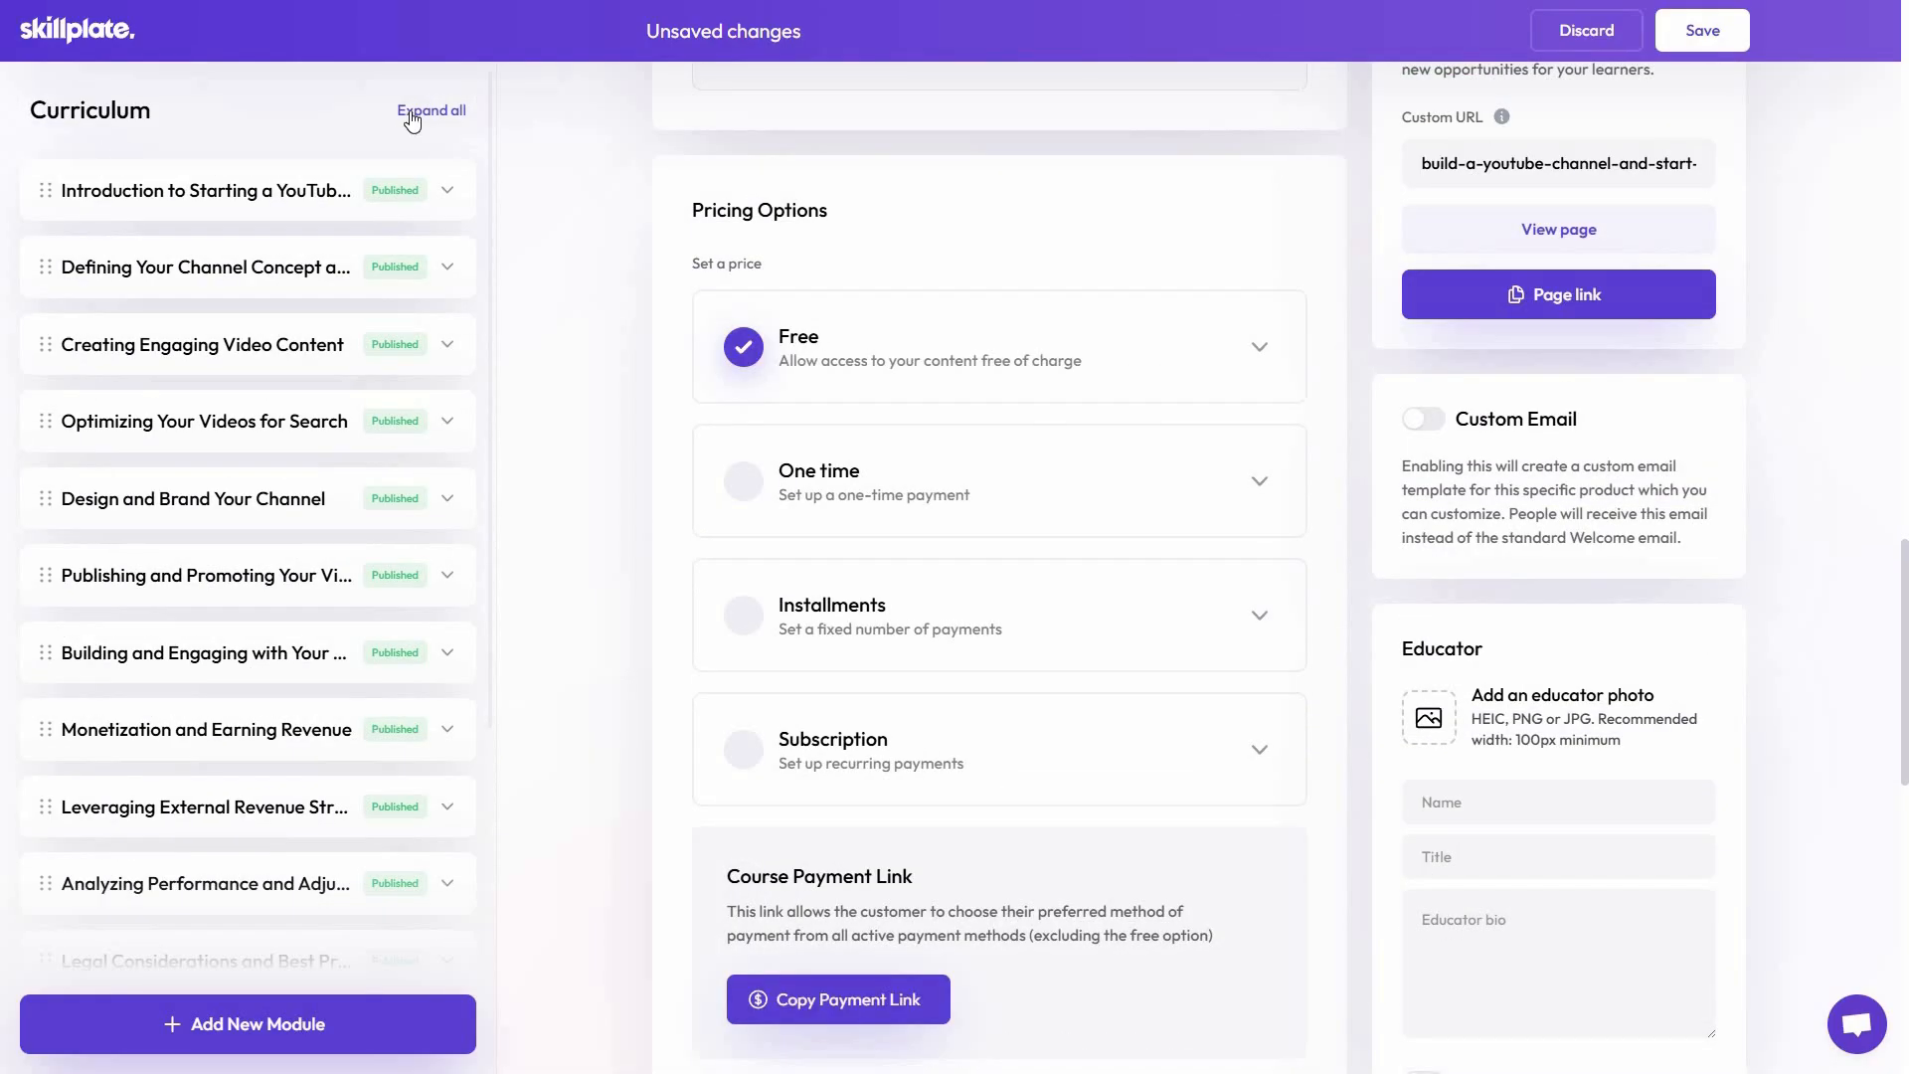
Expand and collapse all curriculum modules and review the full list of generated modules
click(413, 114)
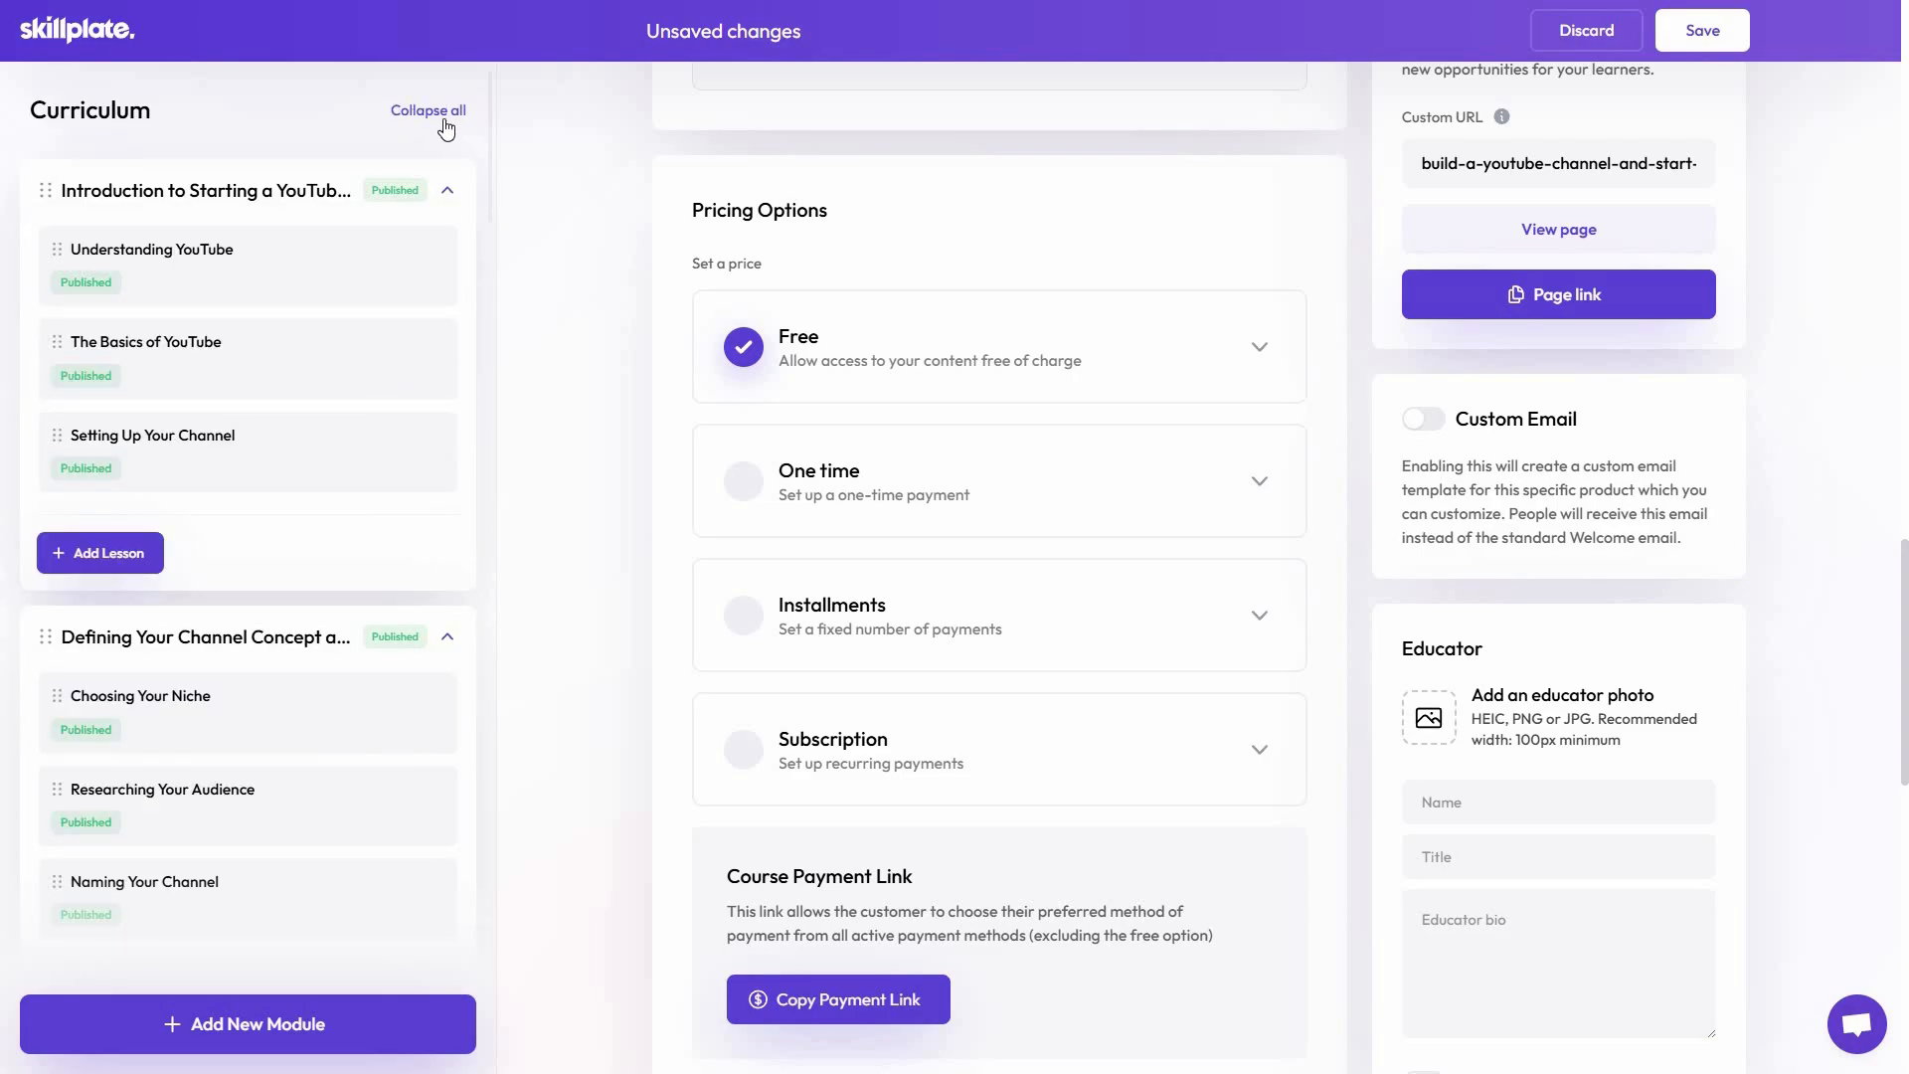
scroll(358, 894, down, 6)
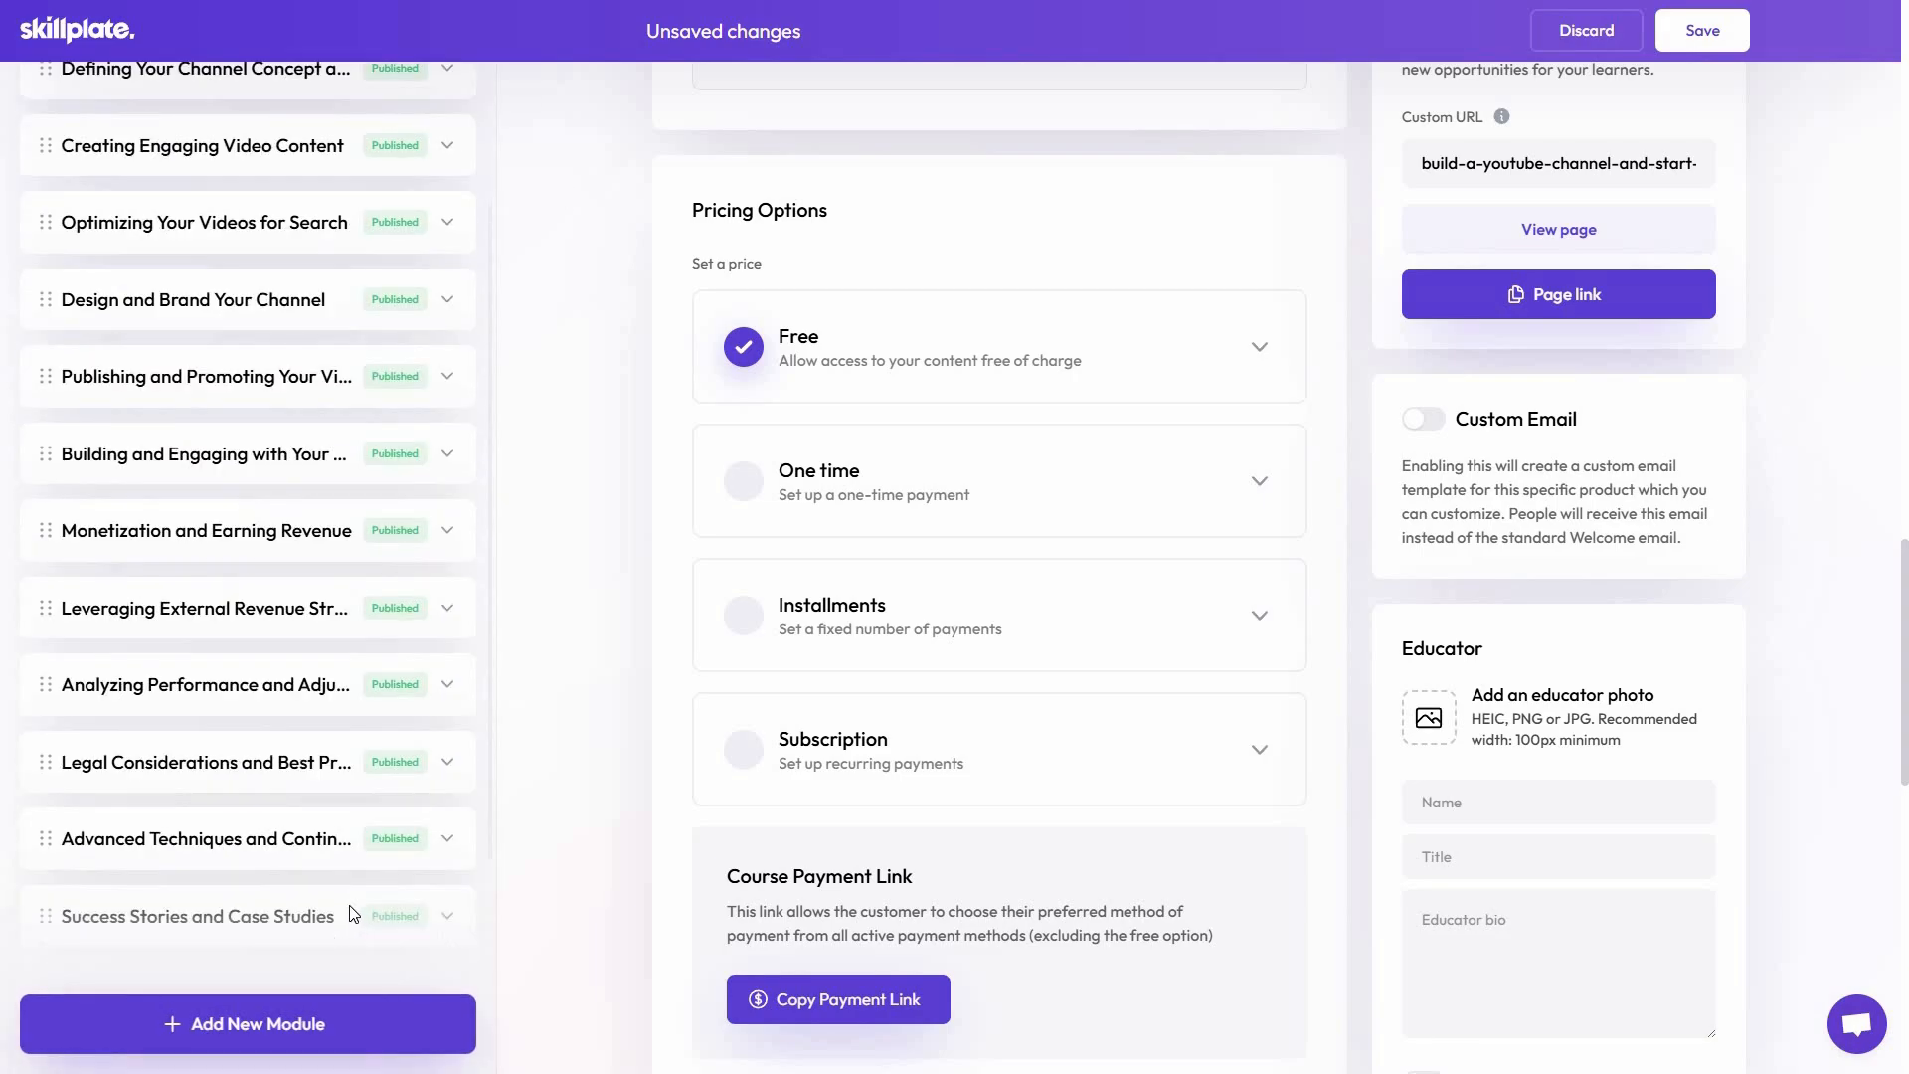
scroll(348, 908, up, 5)
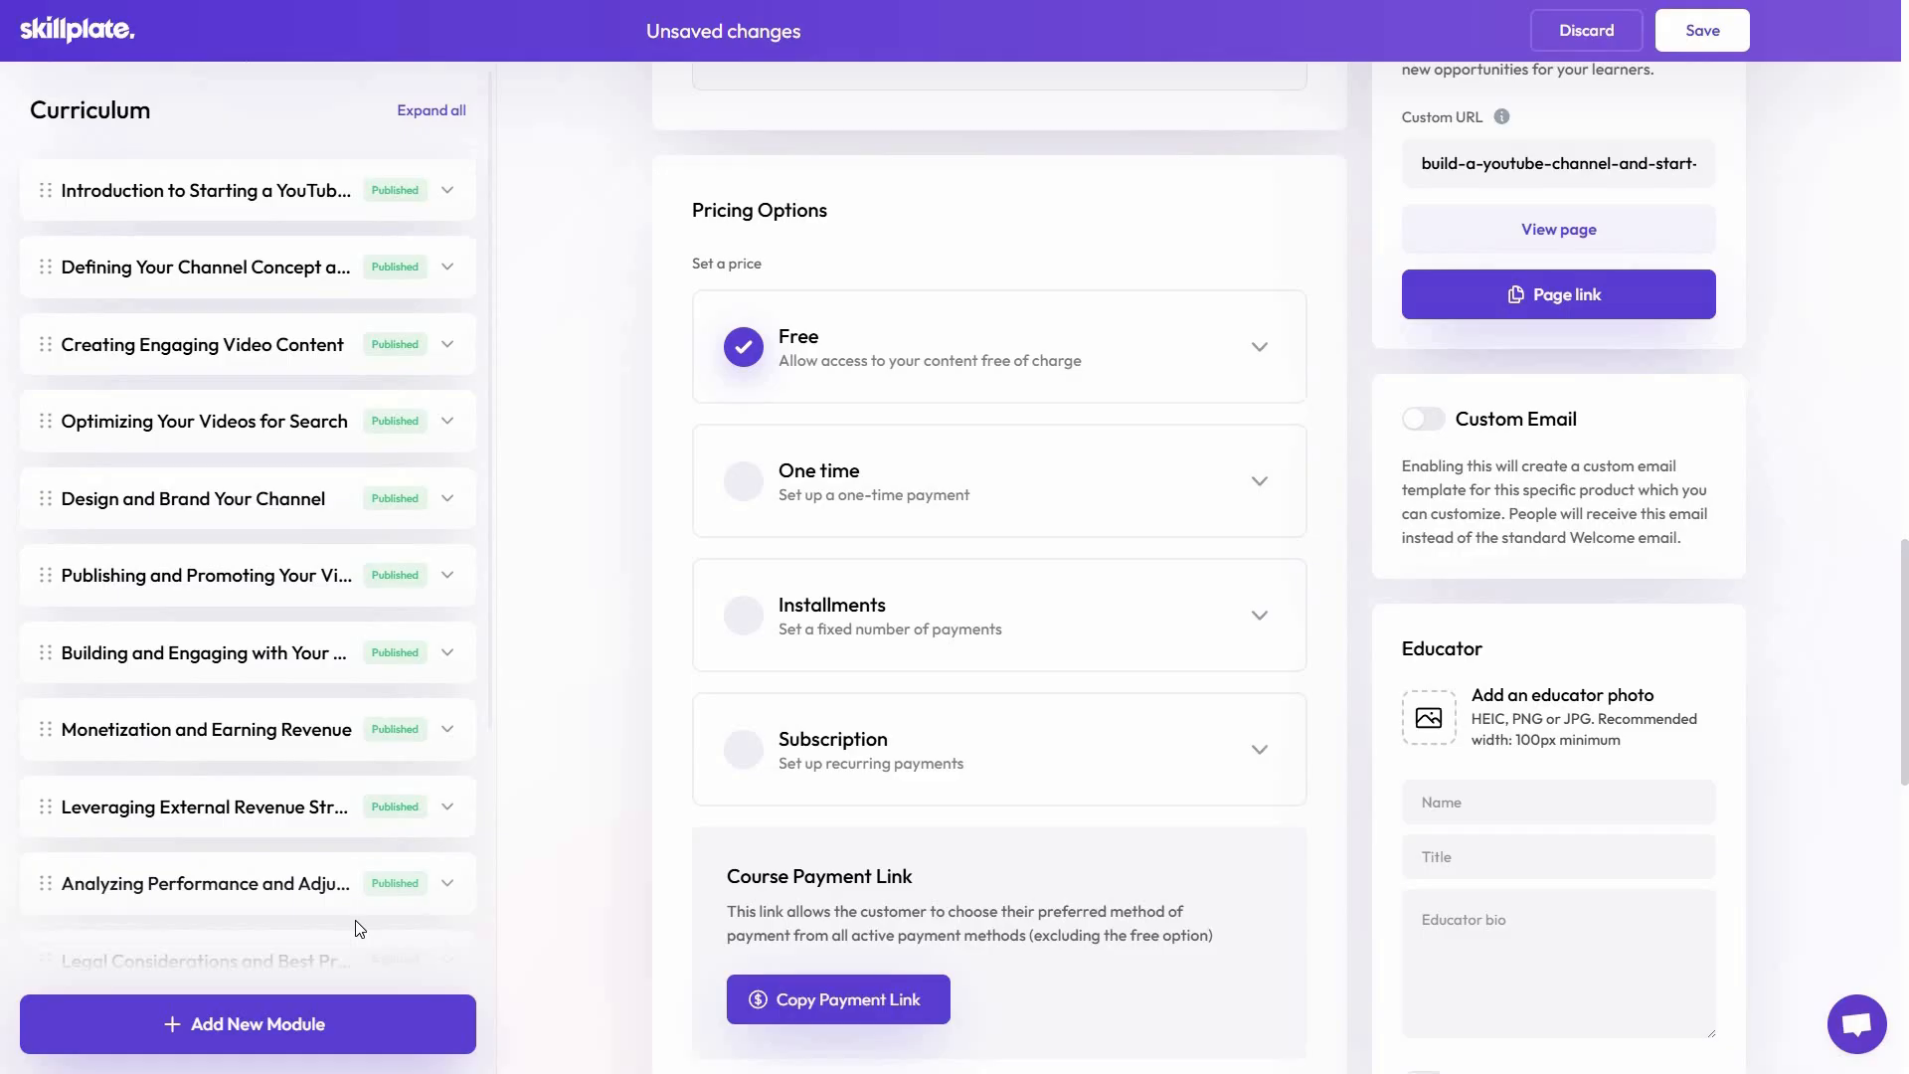
scroll(403, 913, down, 4)
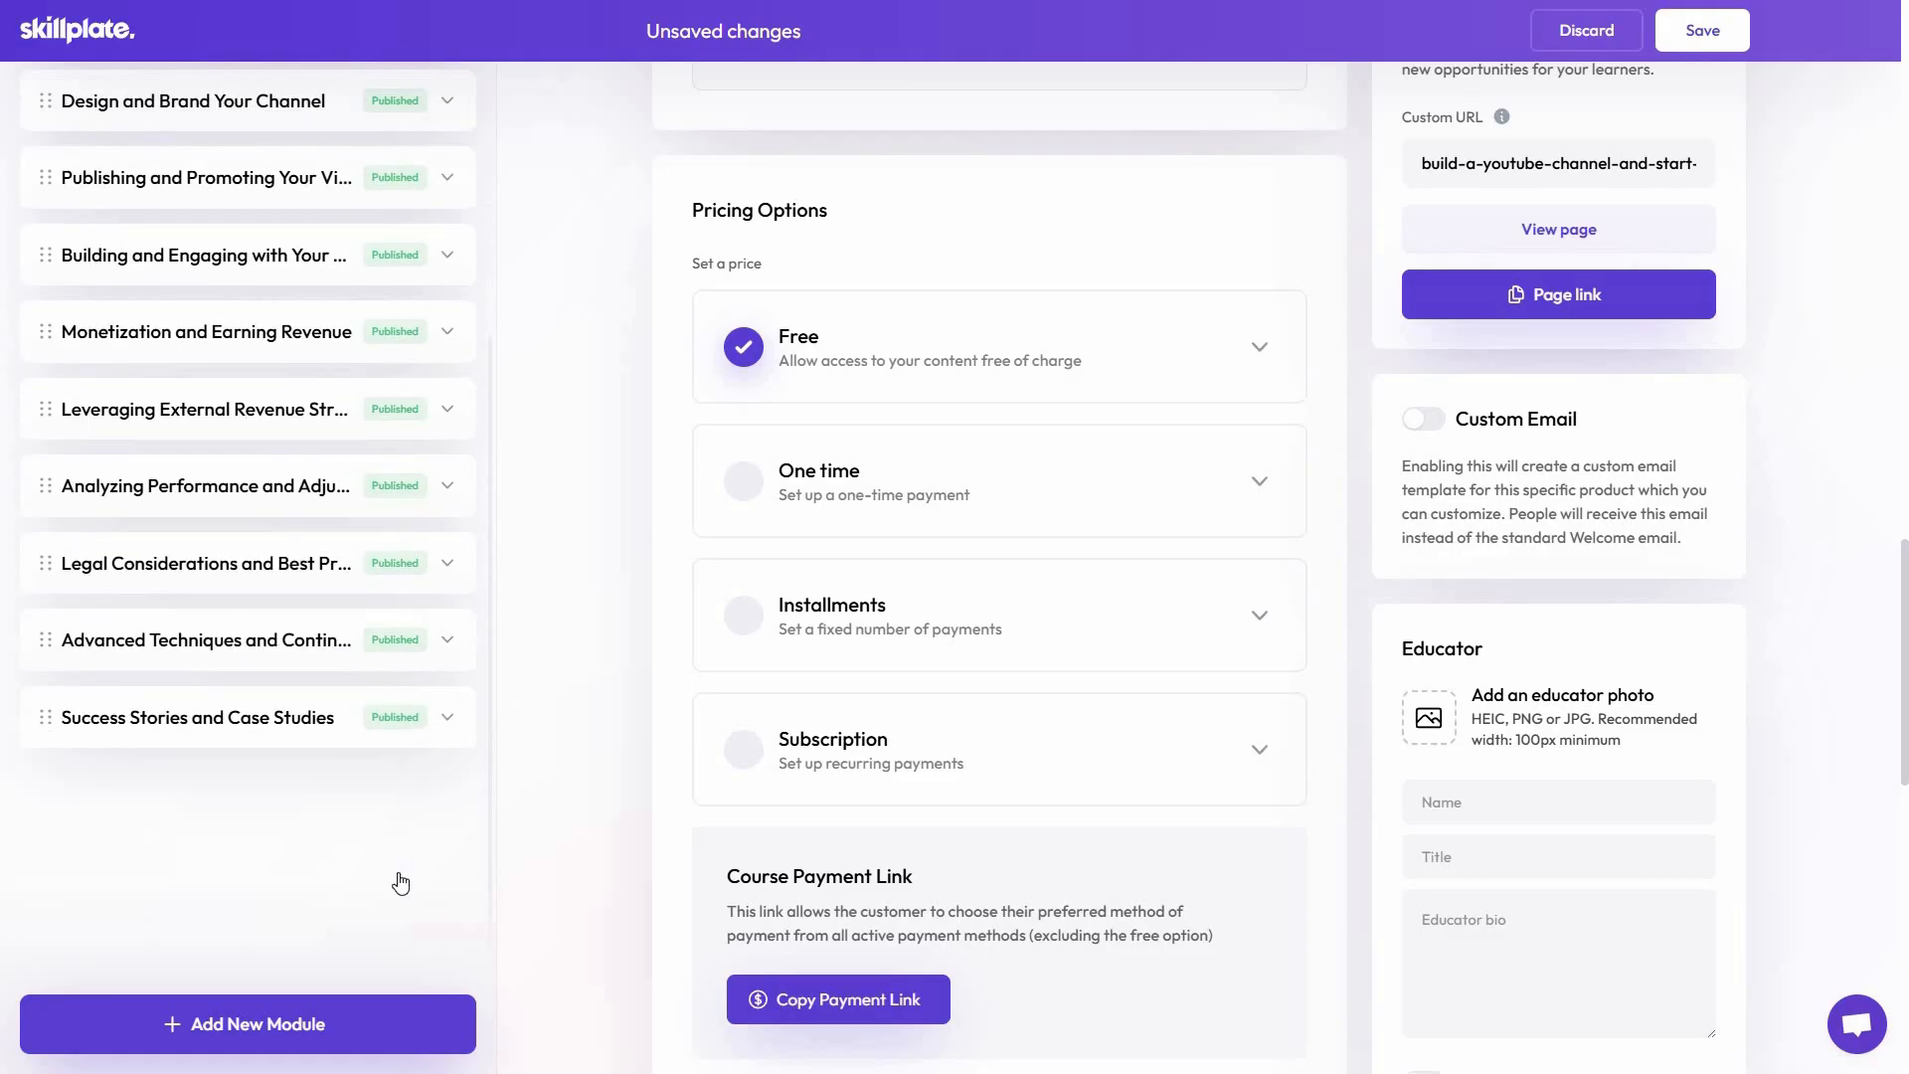
scroll(192, 265, up, 5)
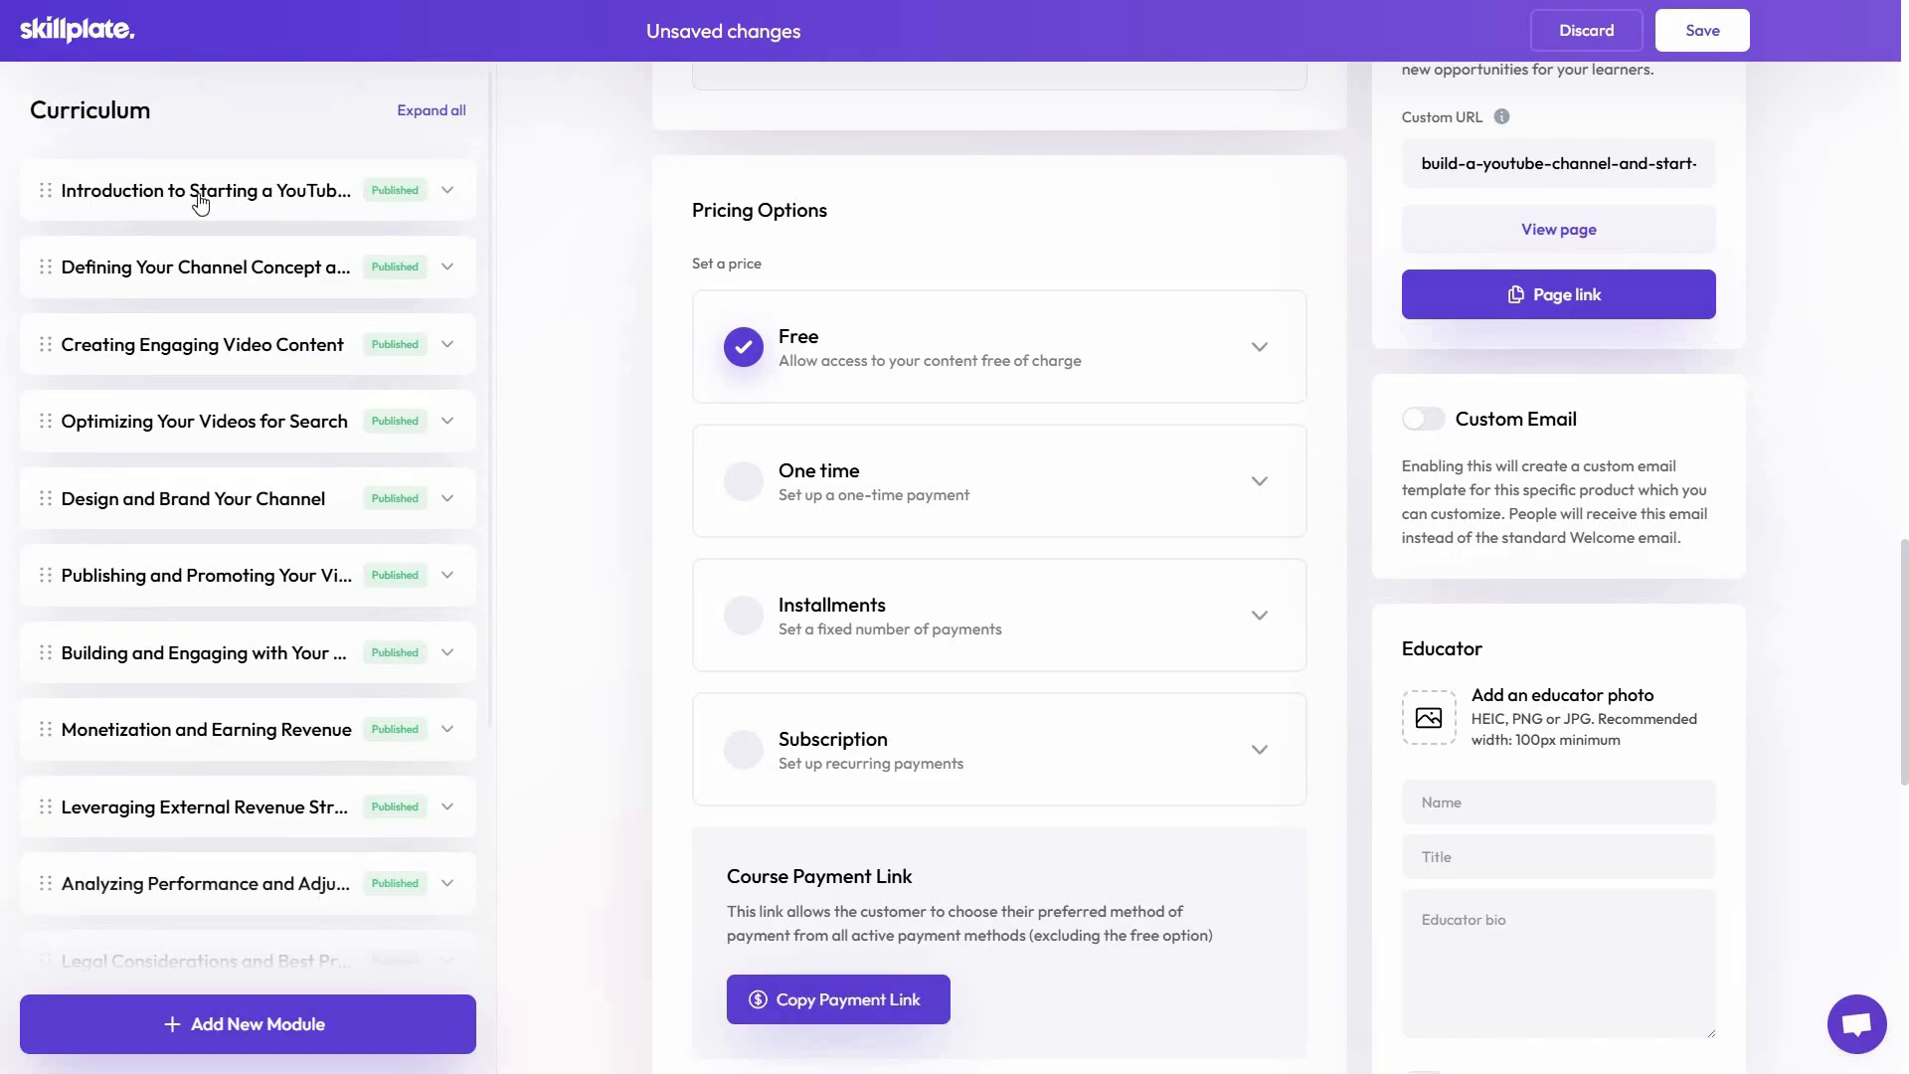
Open the Understanding YouTube lesson in the introduction module and examine its video, description, thumbnail and resource settings
click(448, 192)
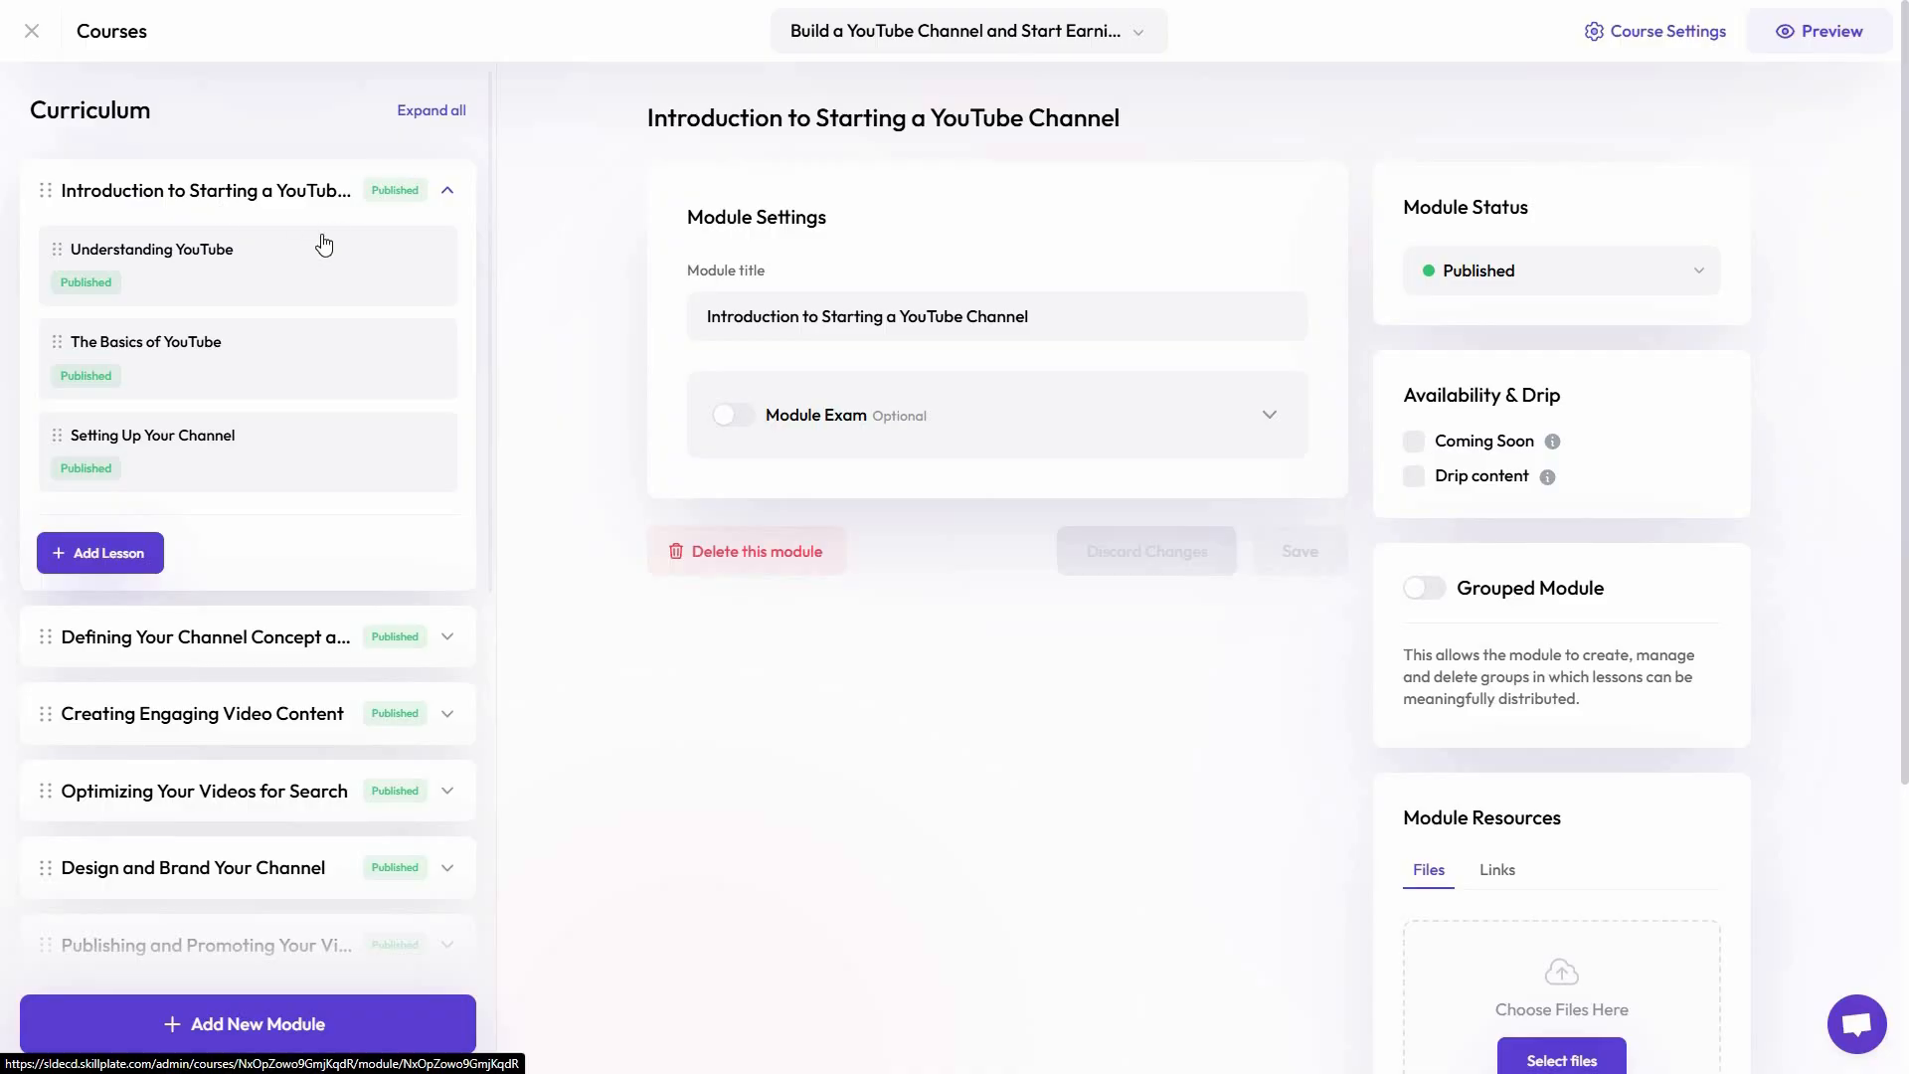
click(162, 251)
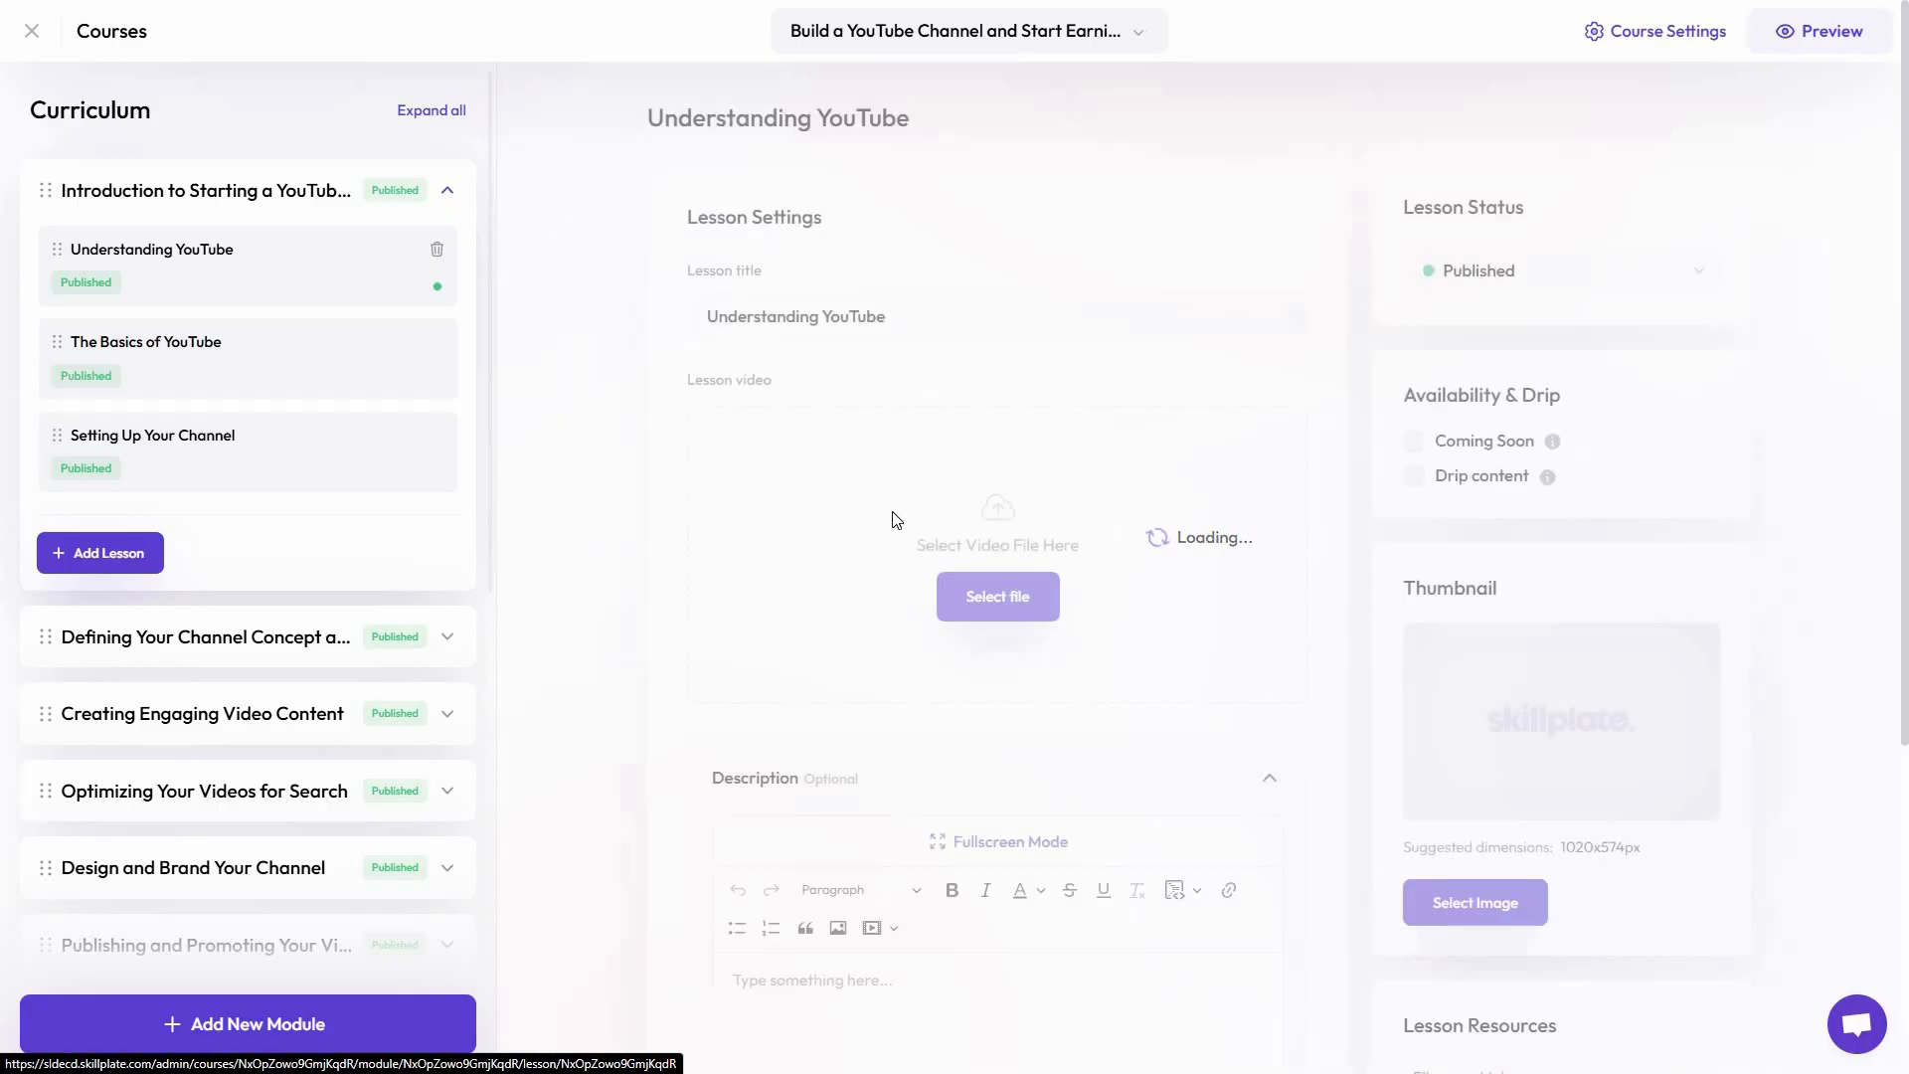
scroll(584, 557, down, 5)
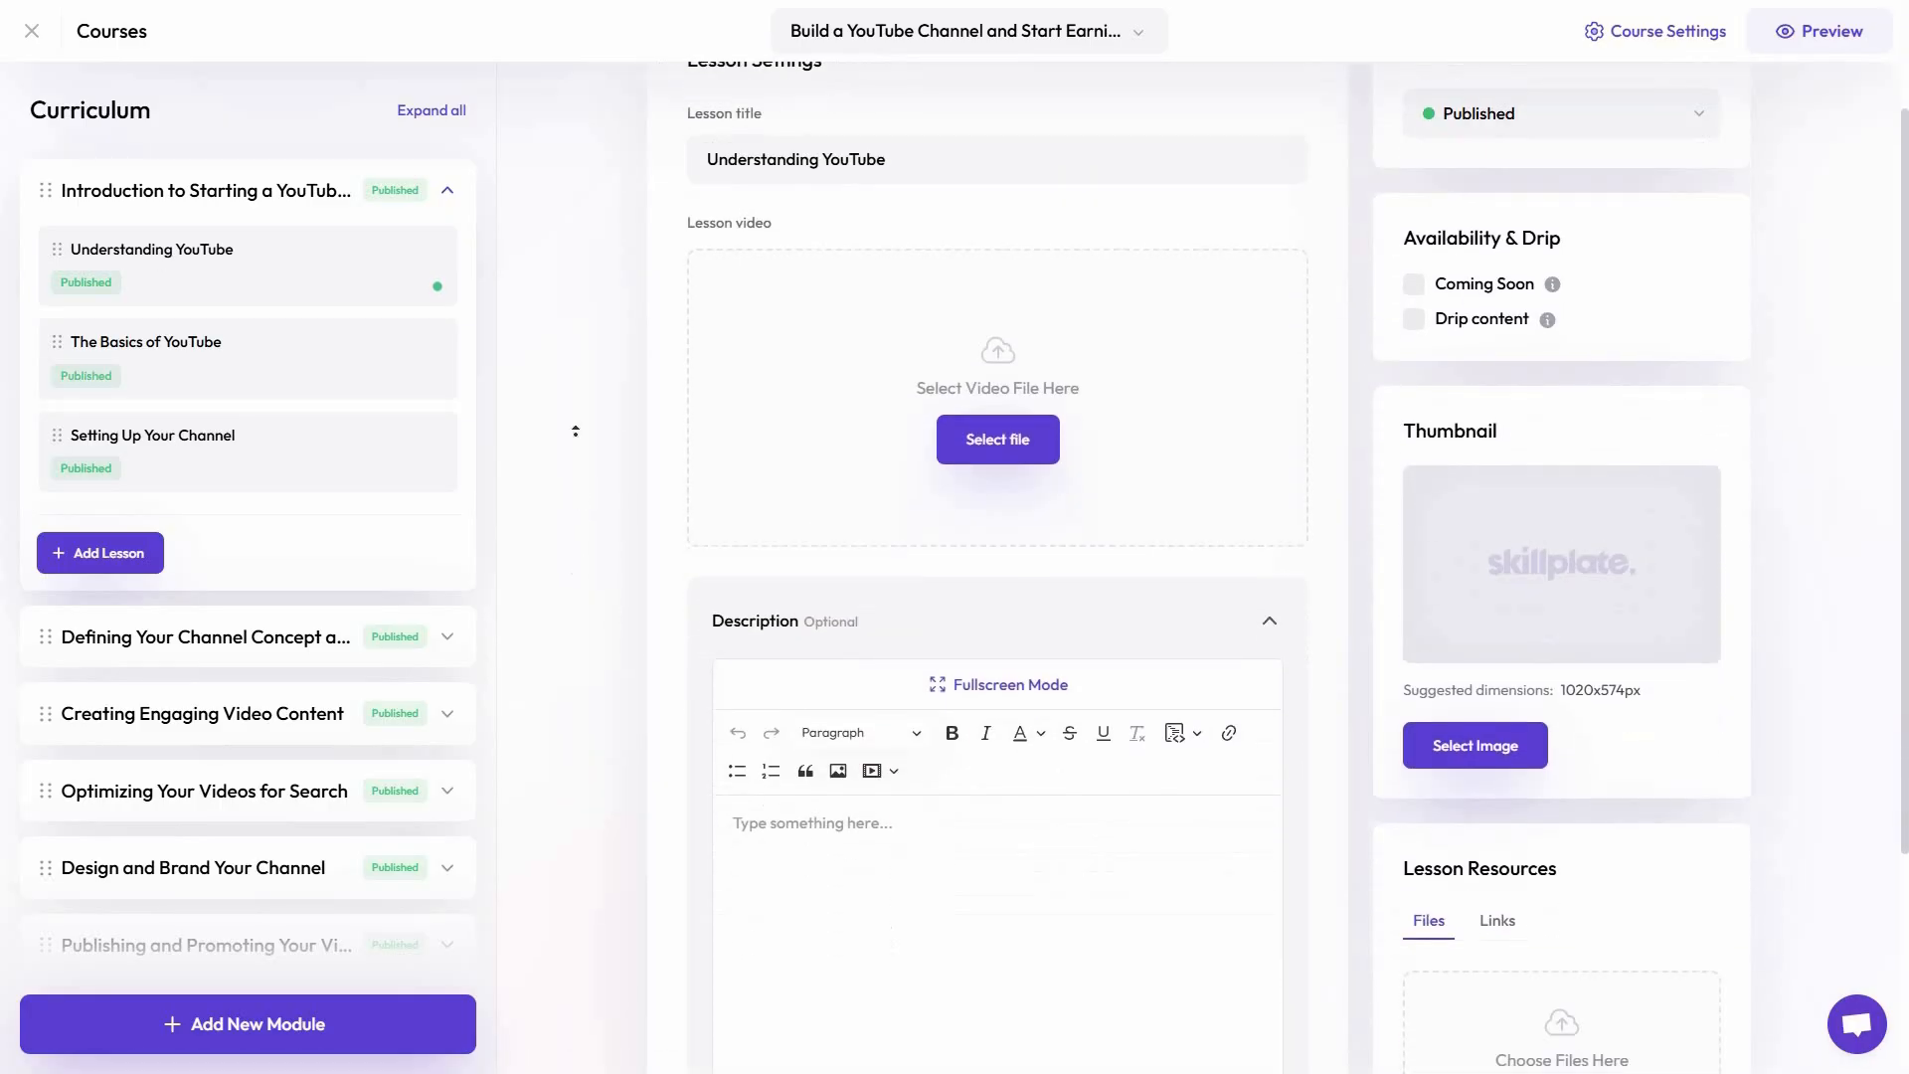
scroll(591, 329, up, 5)
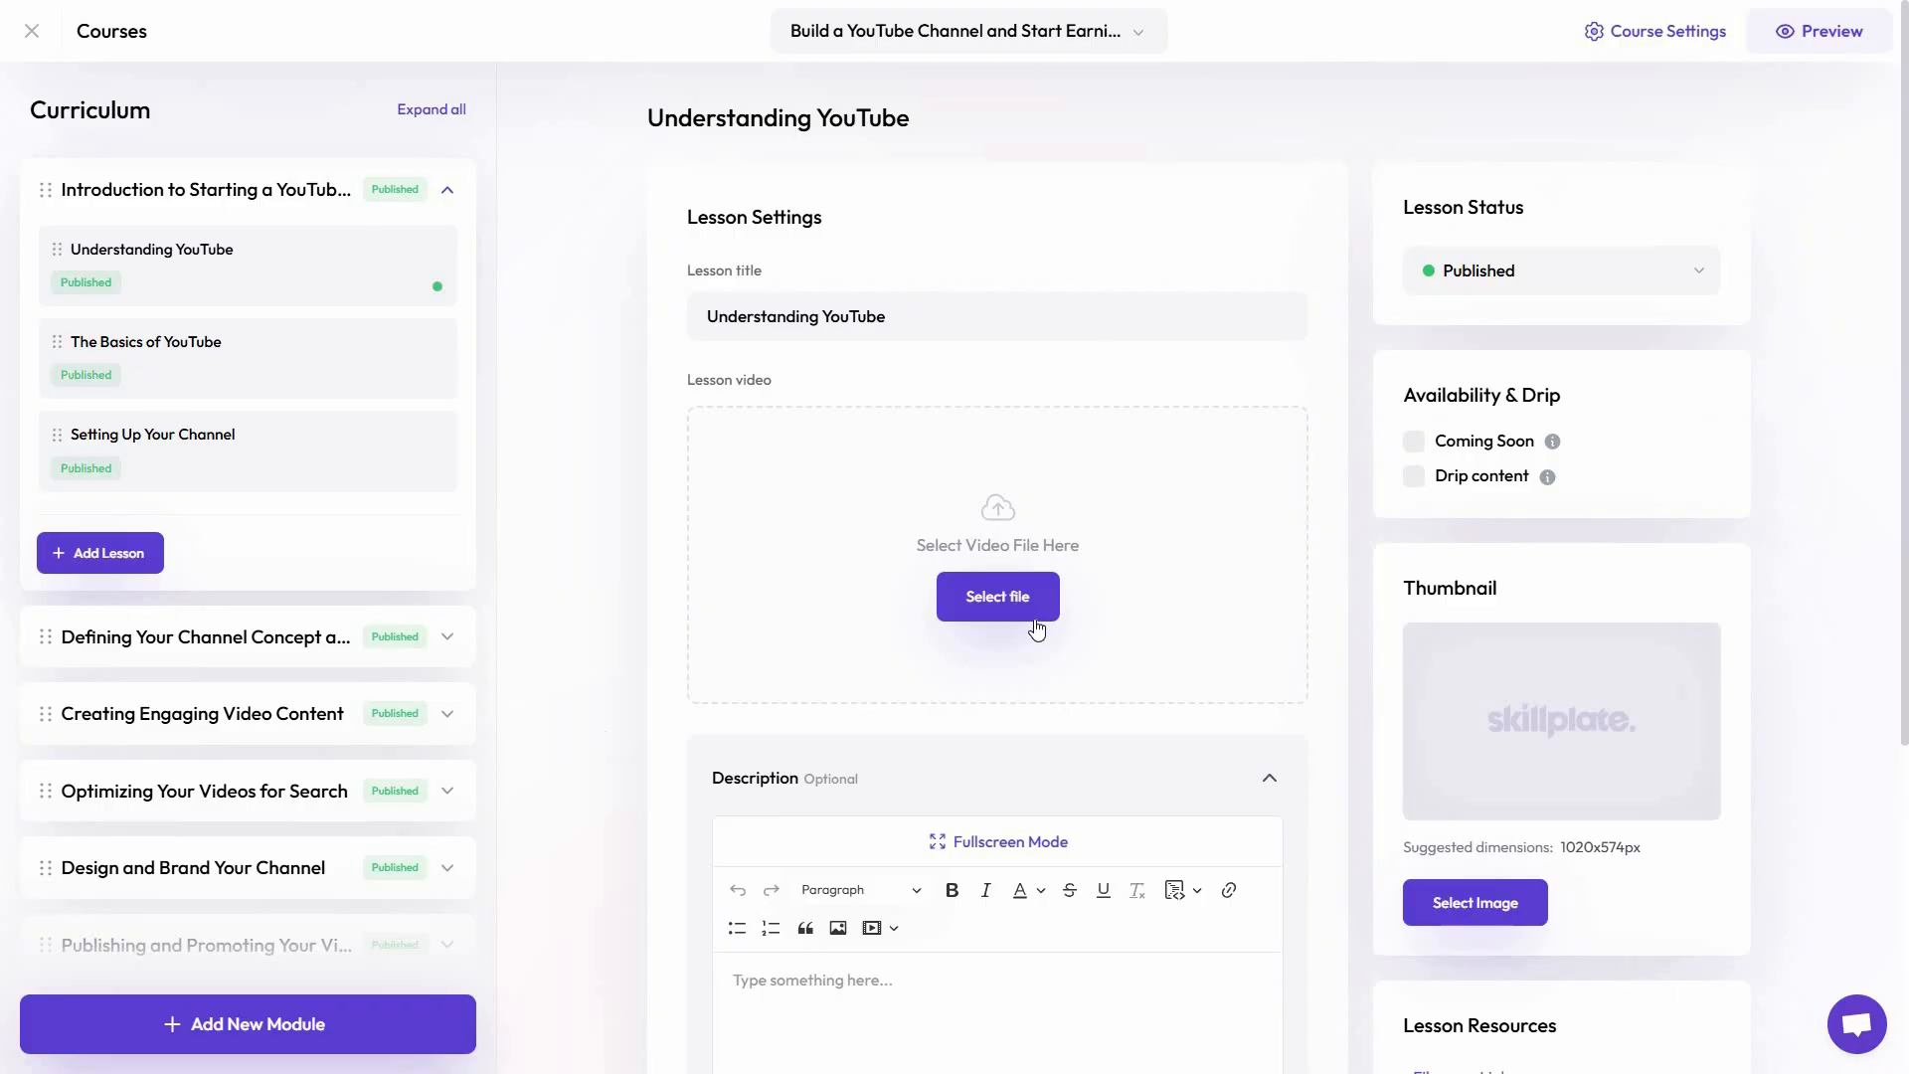
scroll(853, 708, down, 5)
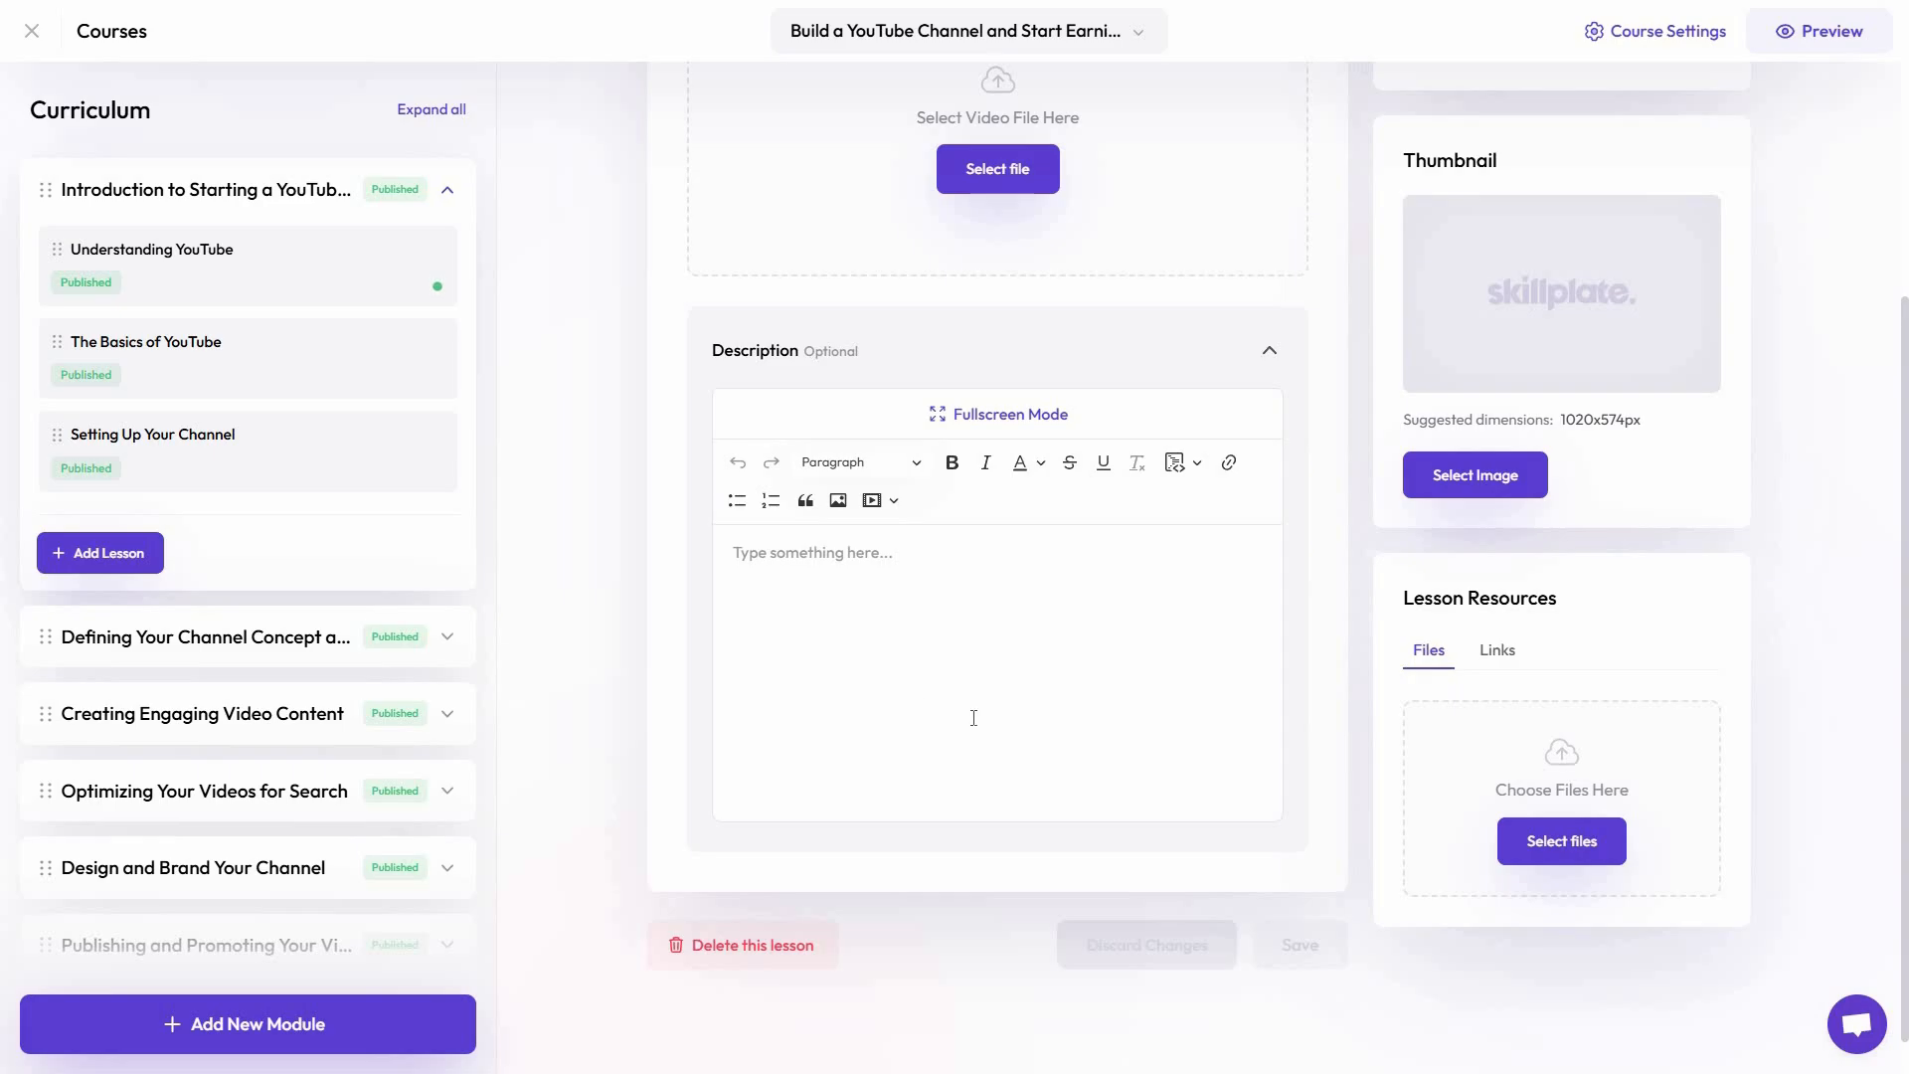
scroll(1660, 348, up, 5)
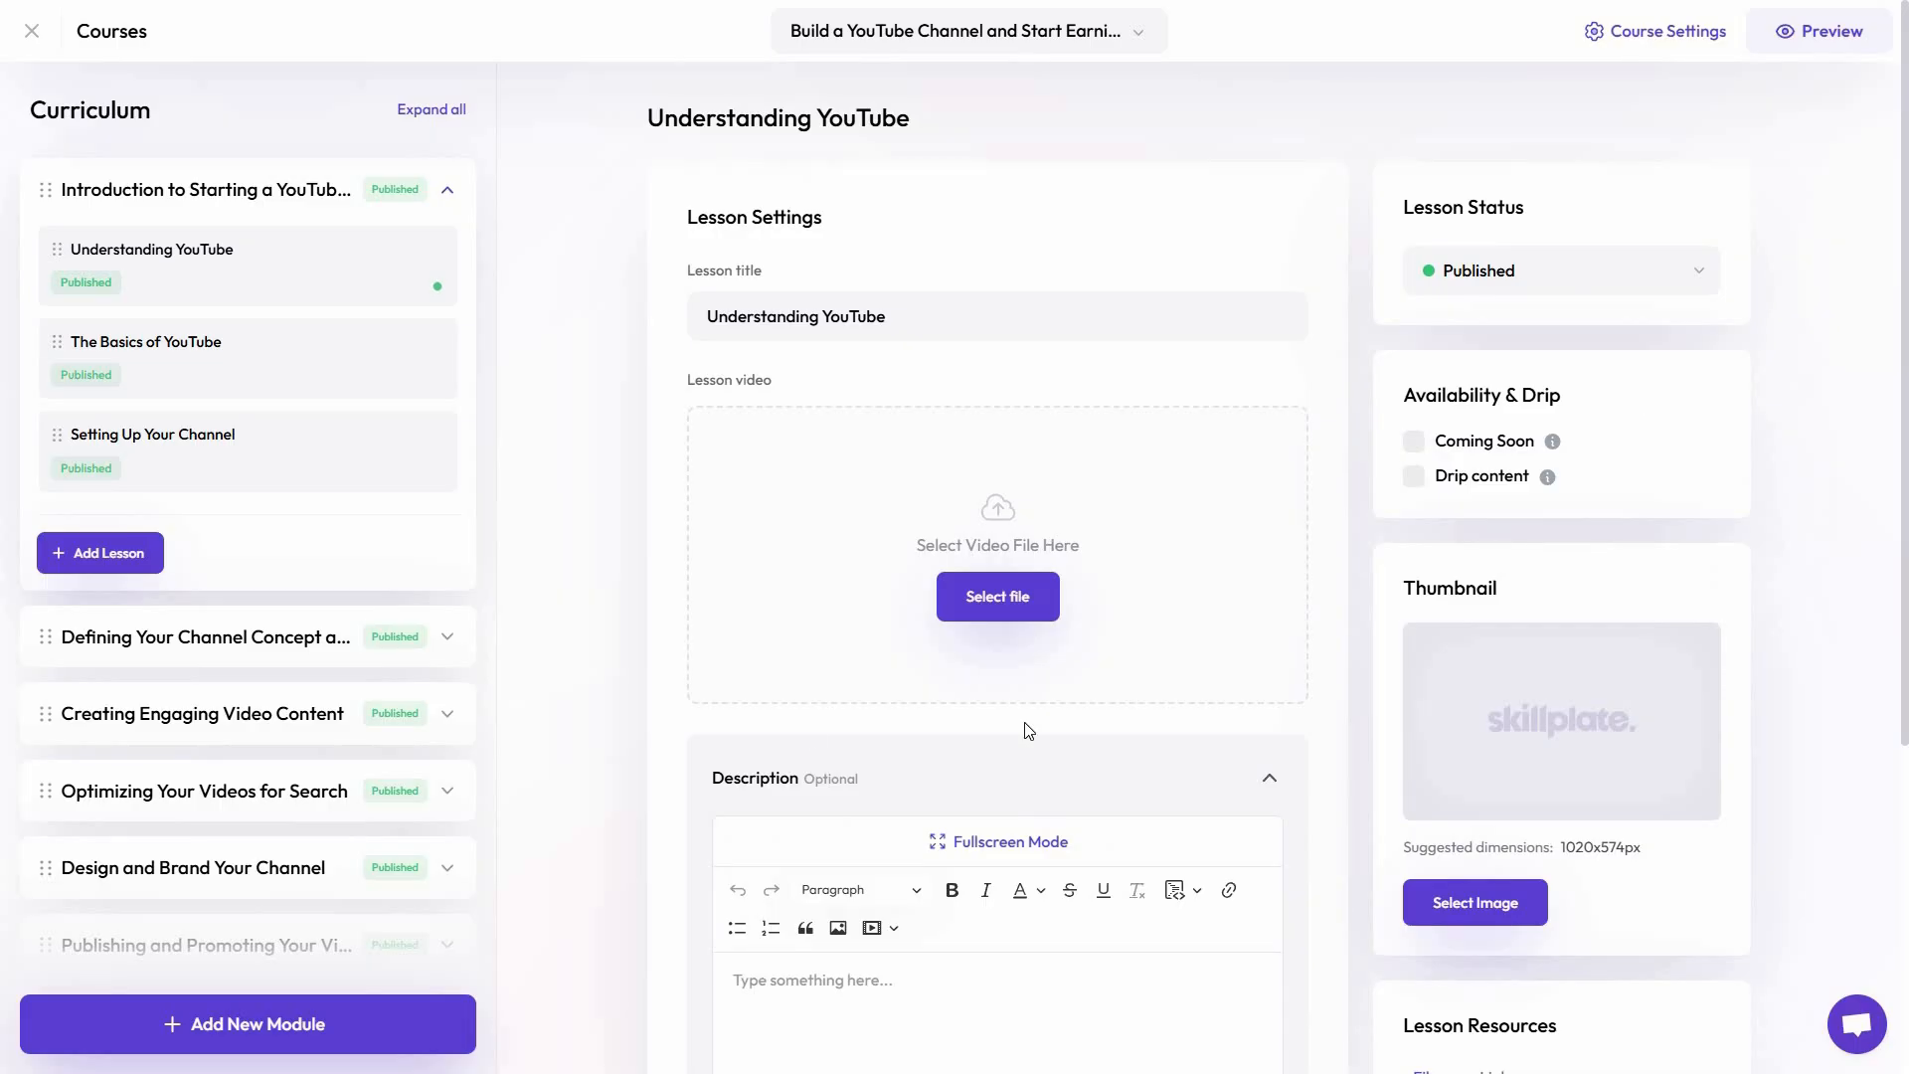
scroll(895, 820, down, 2)
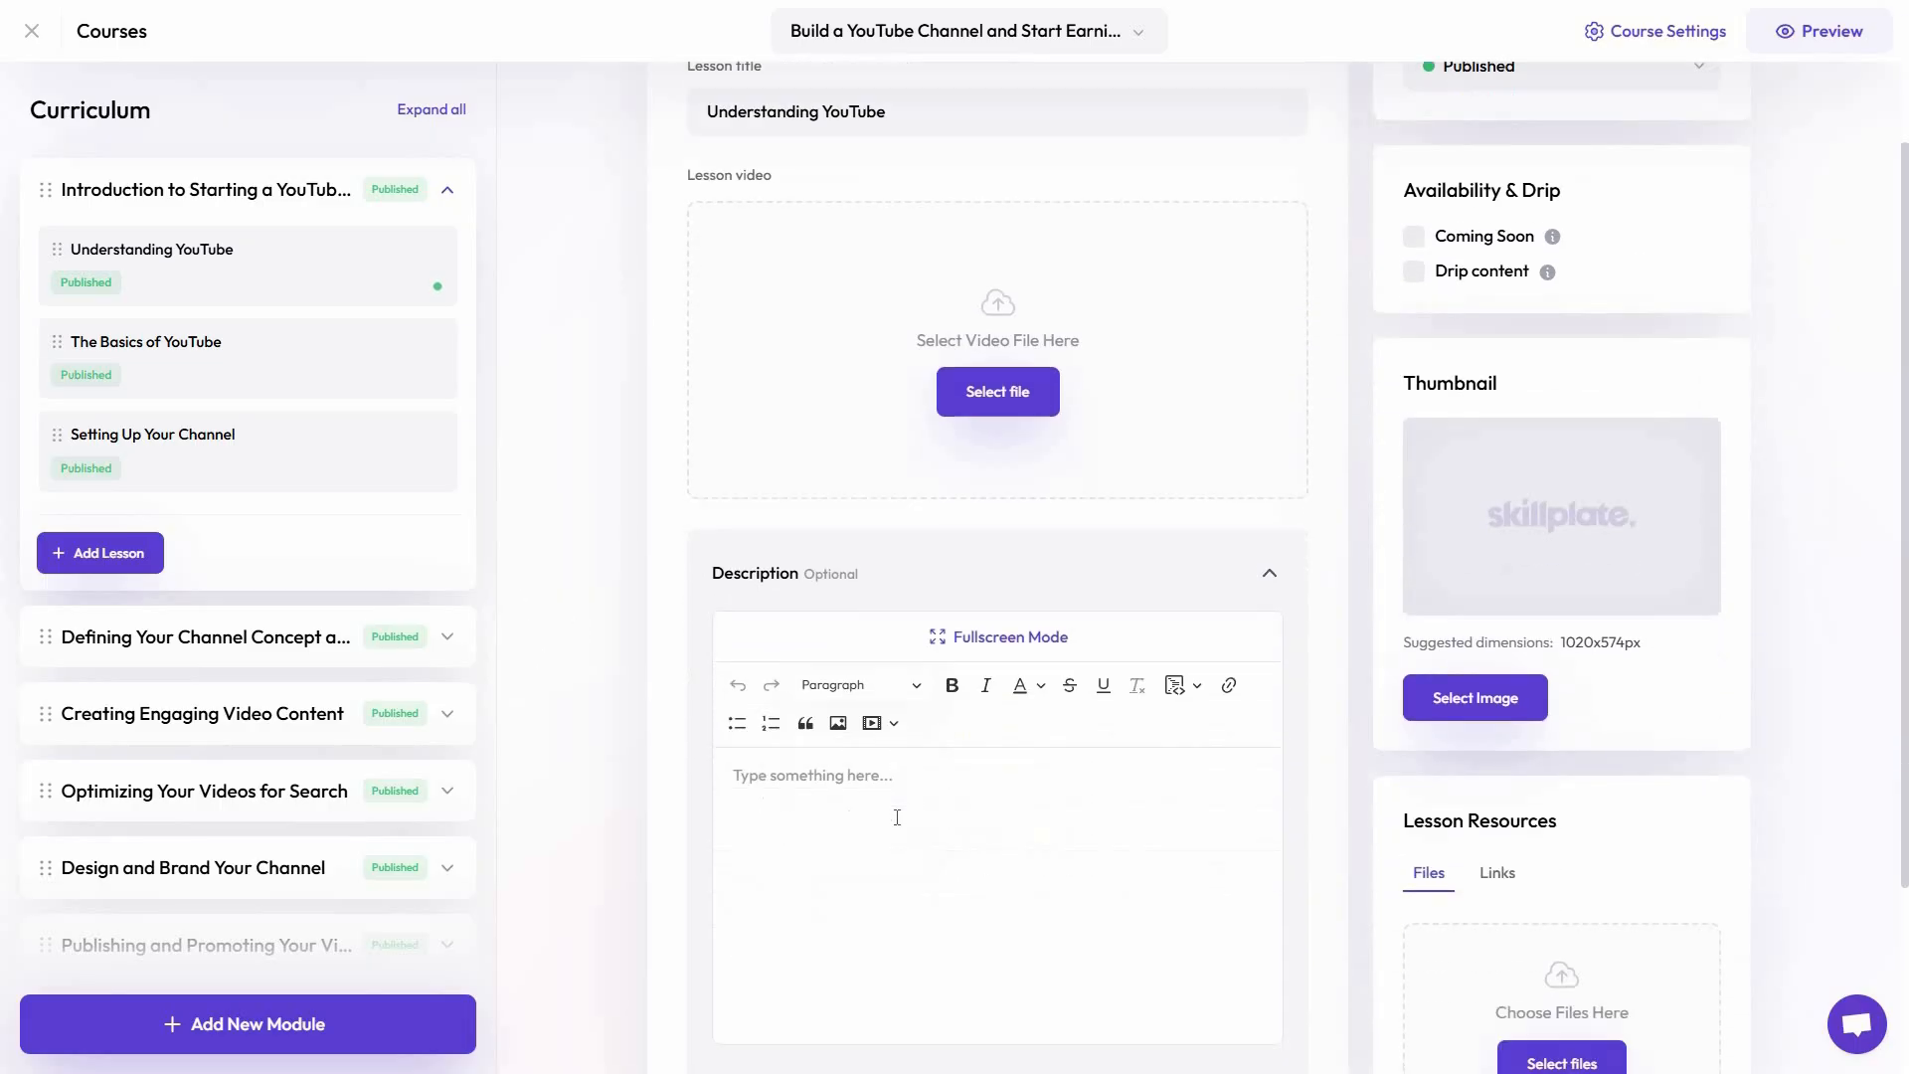
scroll(894, 818, up, 1)
Collapse the introduction module, expand the channel concept module and examine the settings of its Naming Your Channel lesson
click(447, 284)
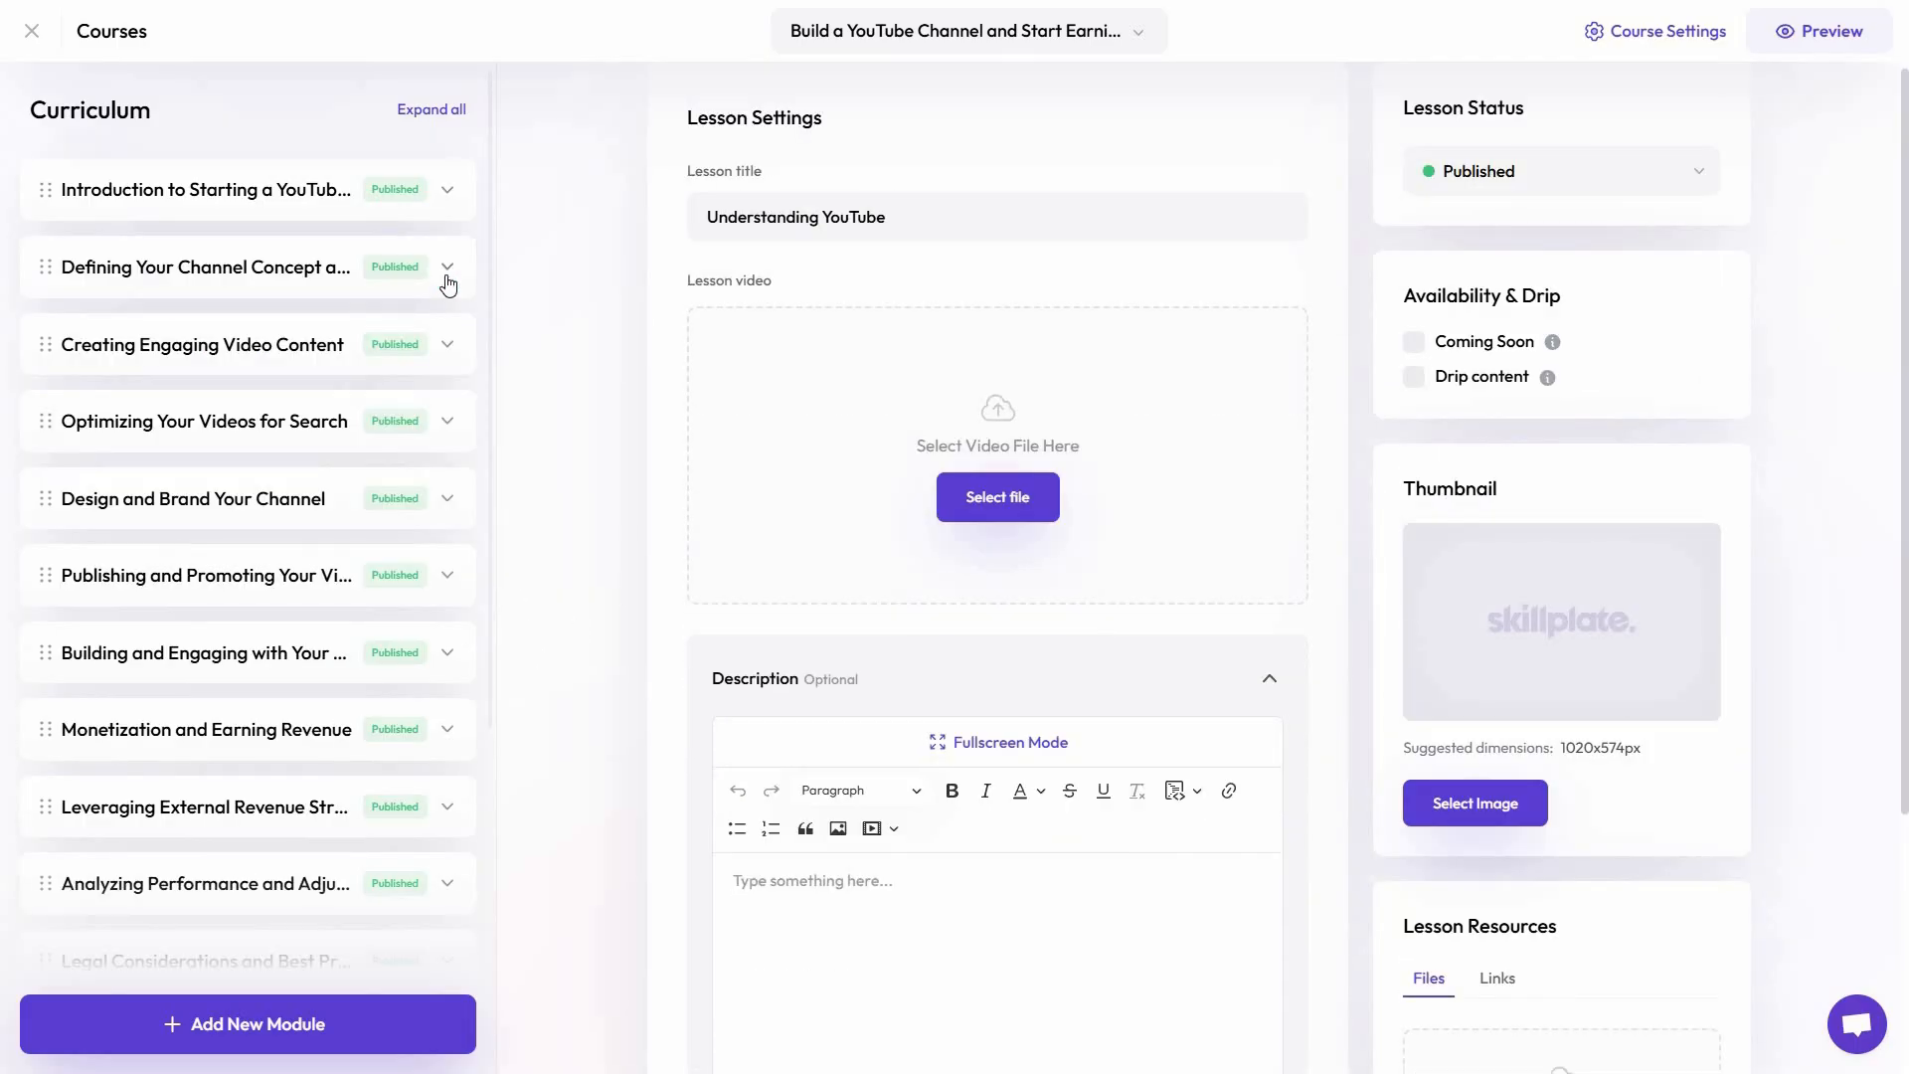
click(447, 280)
click(447, 280)
click(447, 280)
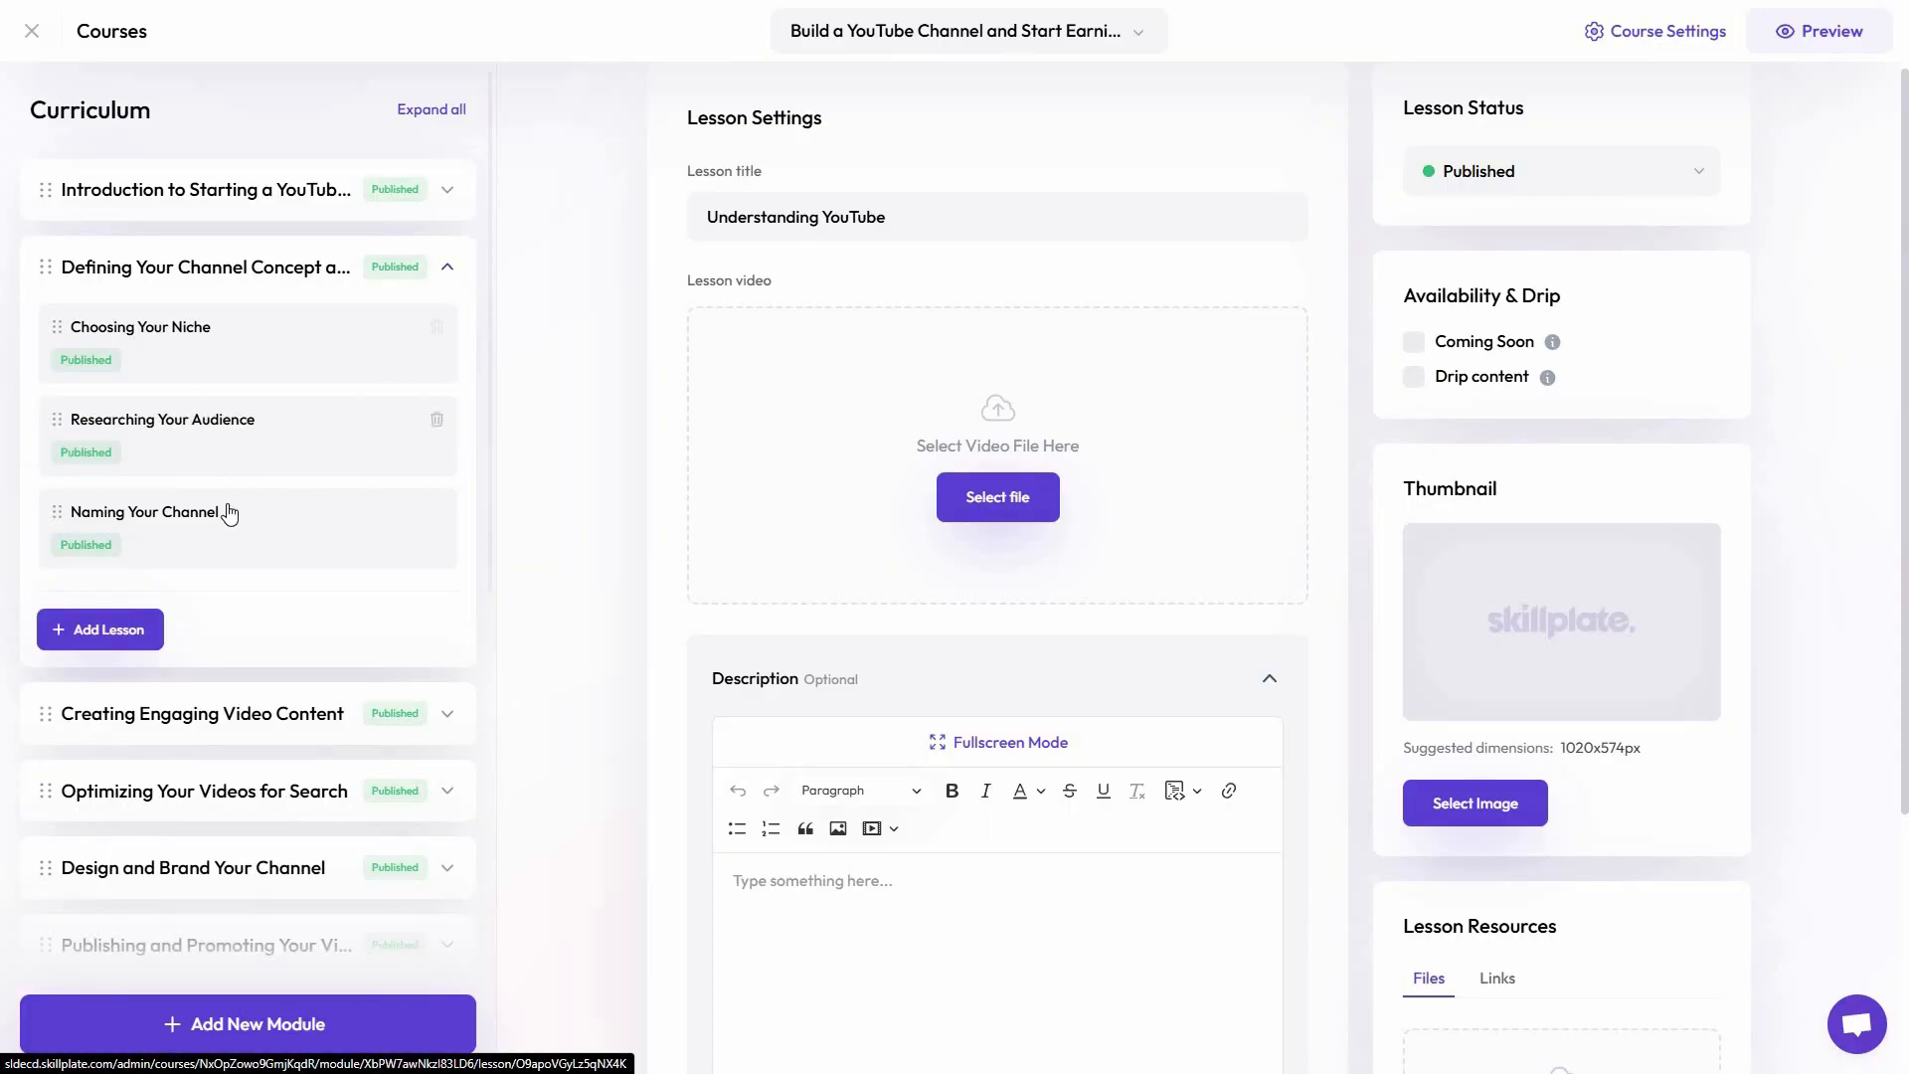
click(179, 517)
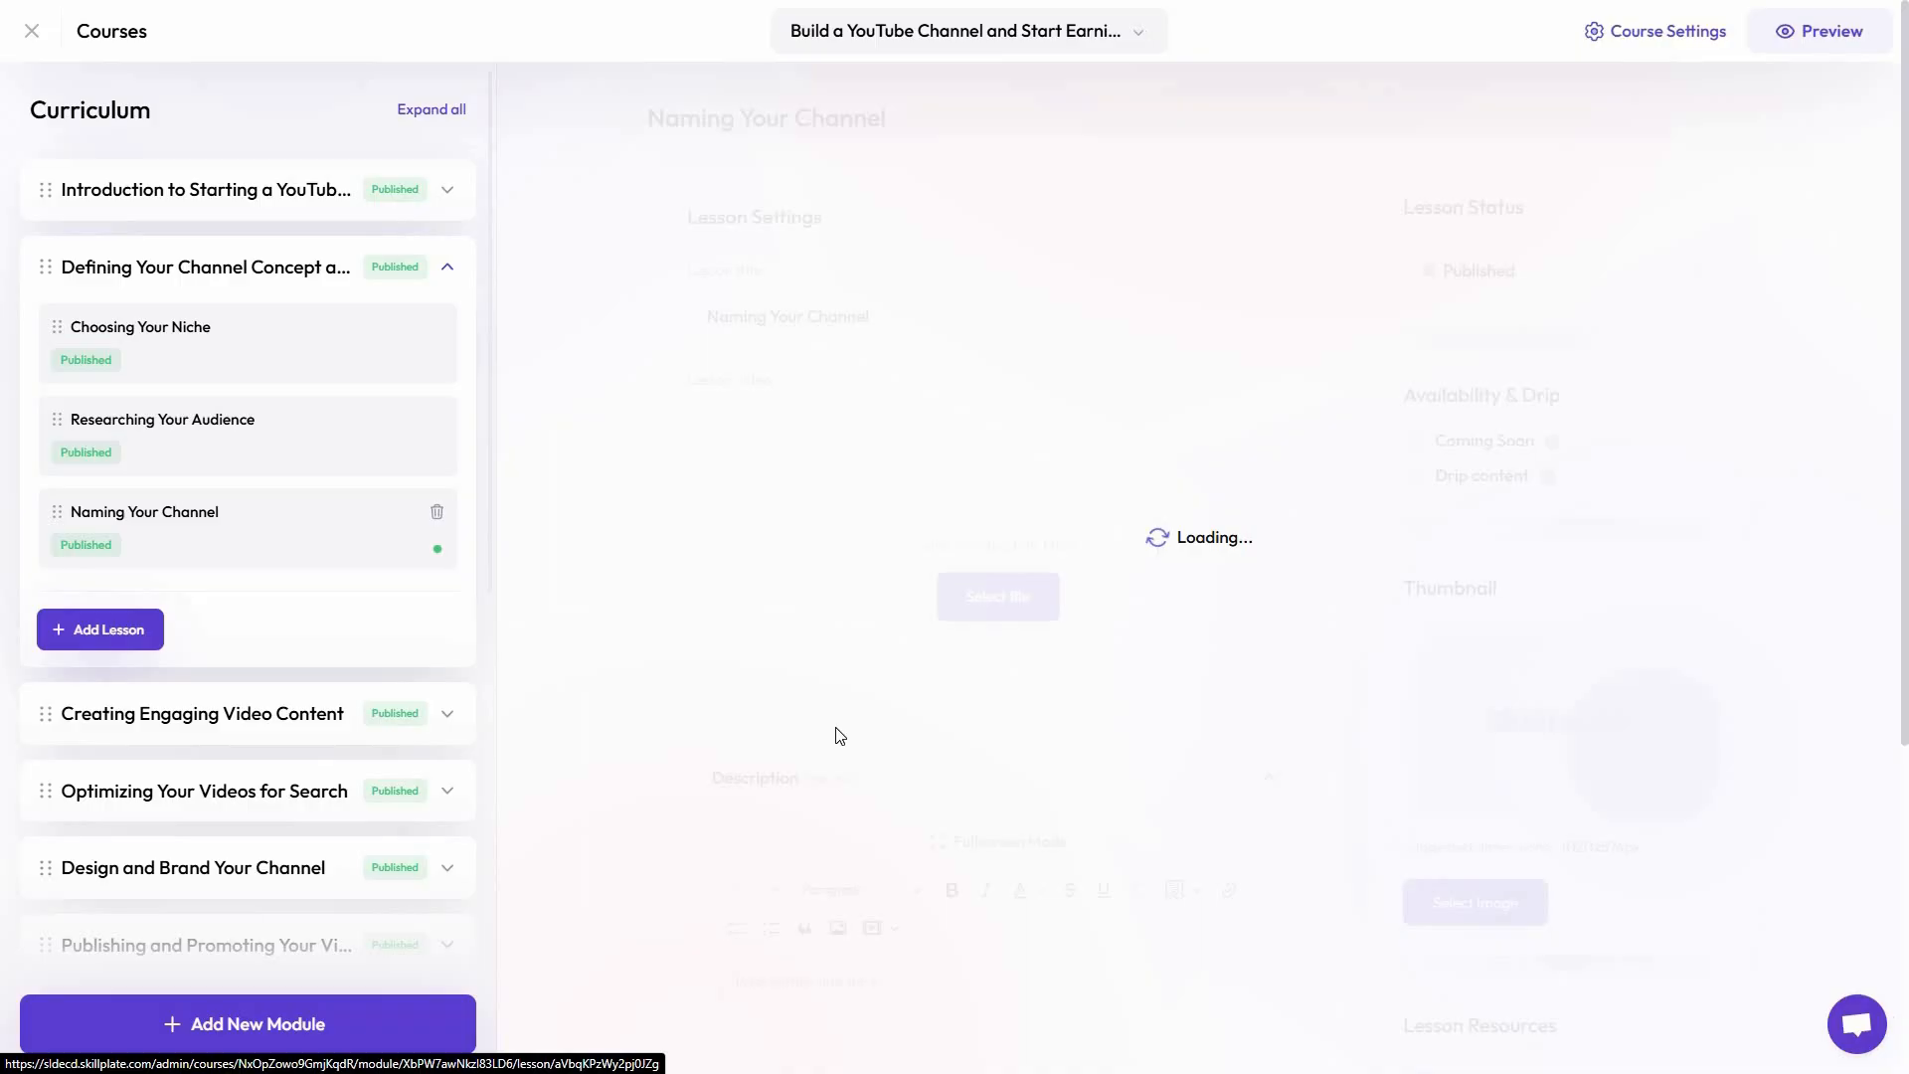
scroll(845, 776, down, 3)
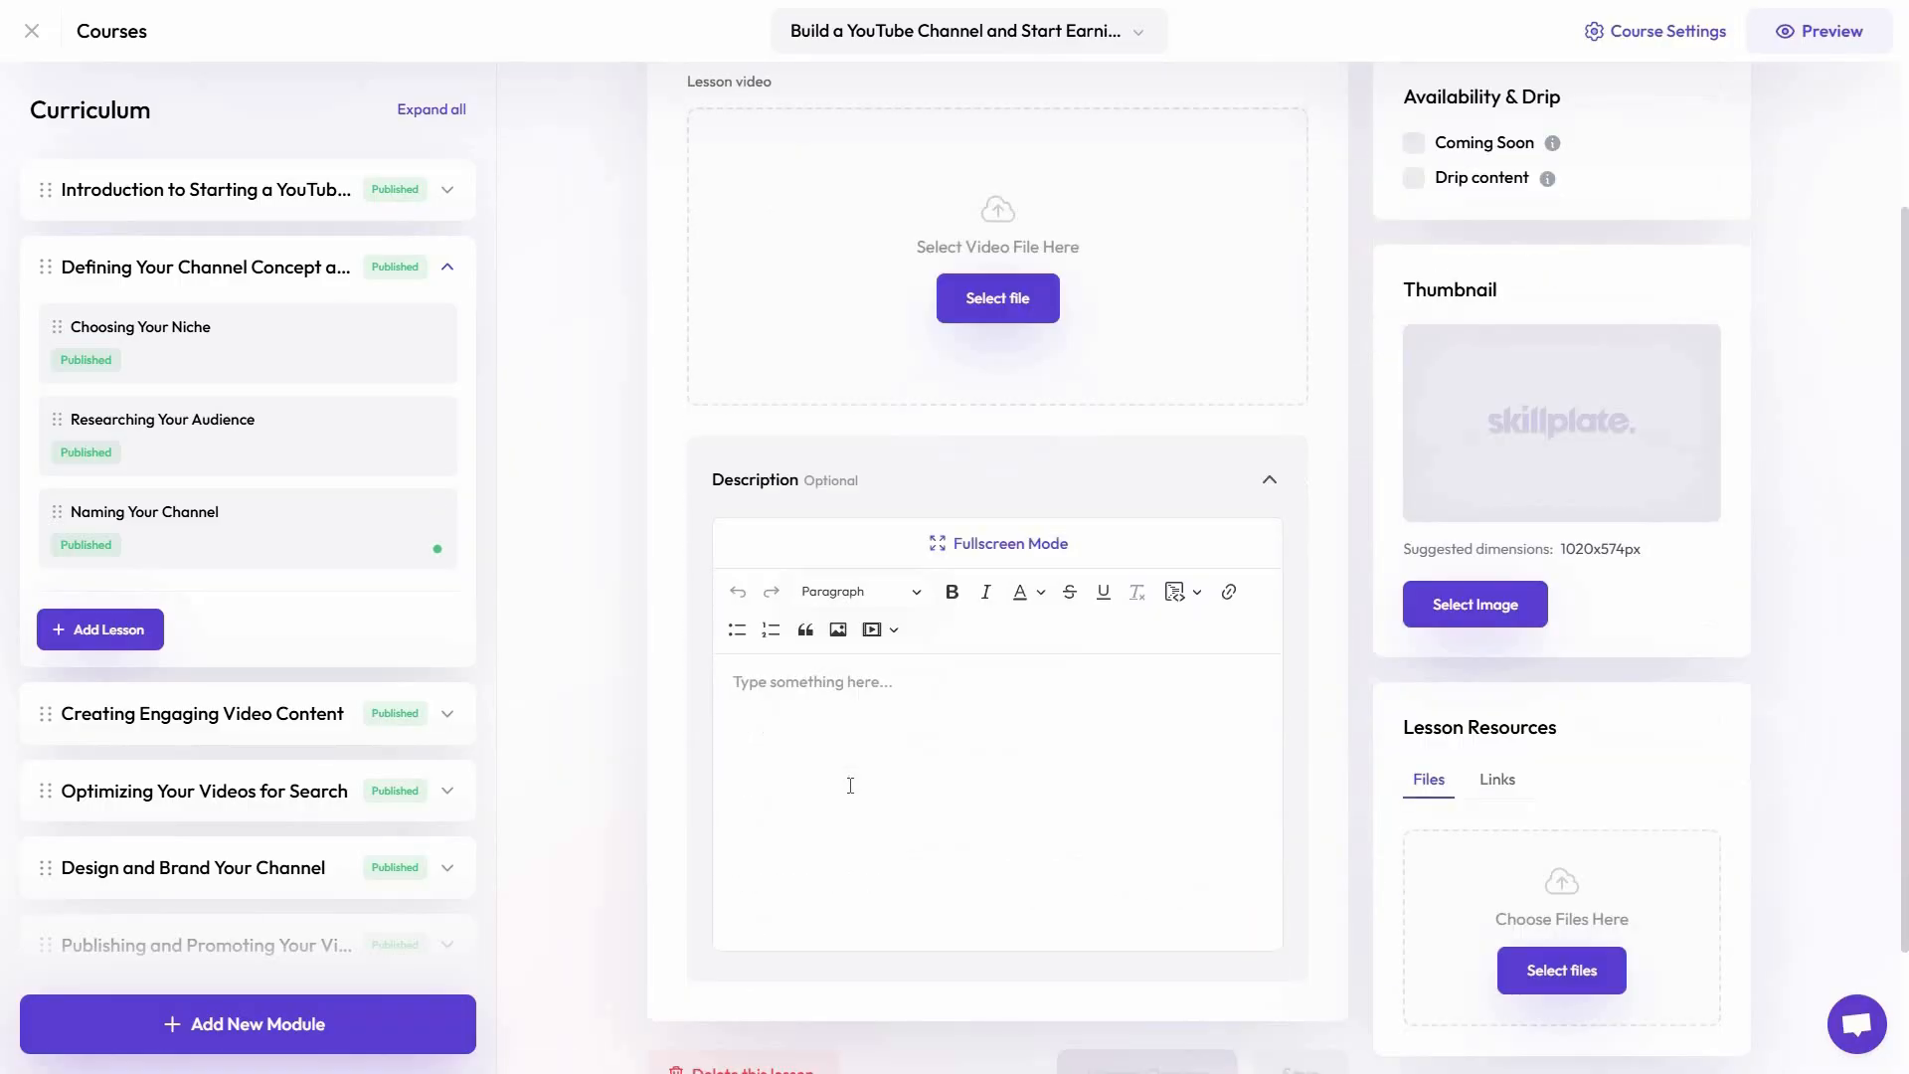
scroll(850, 786, up, 3)
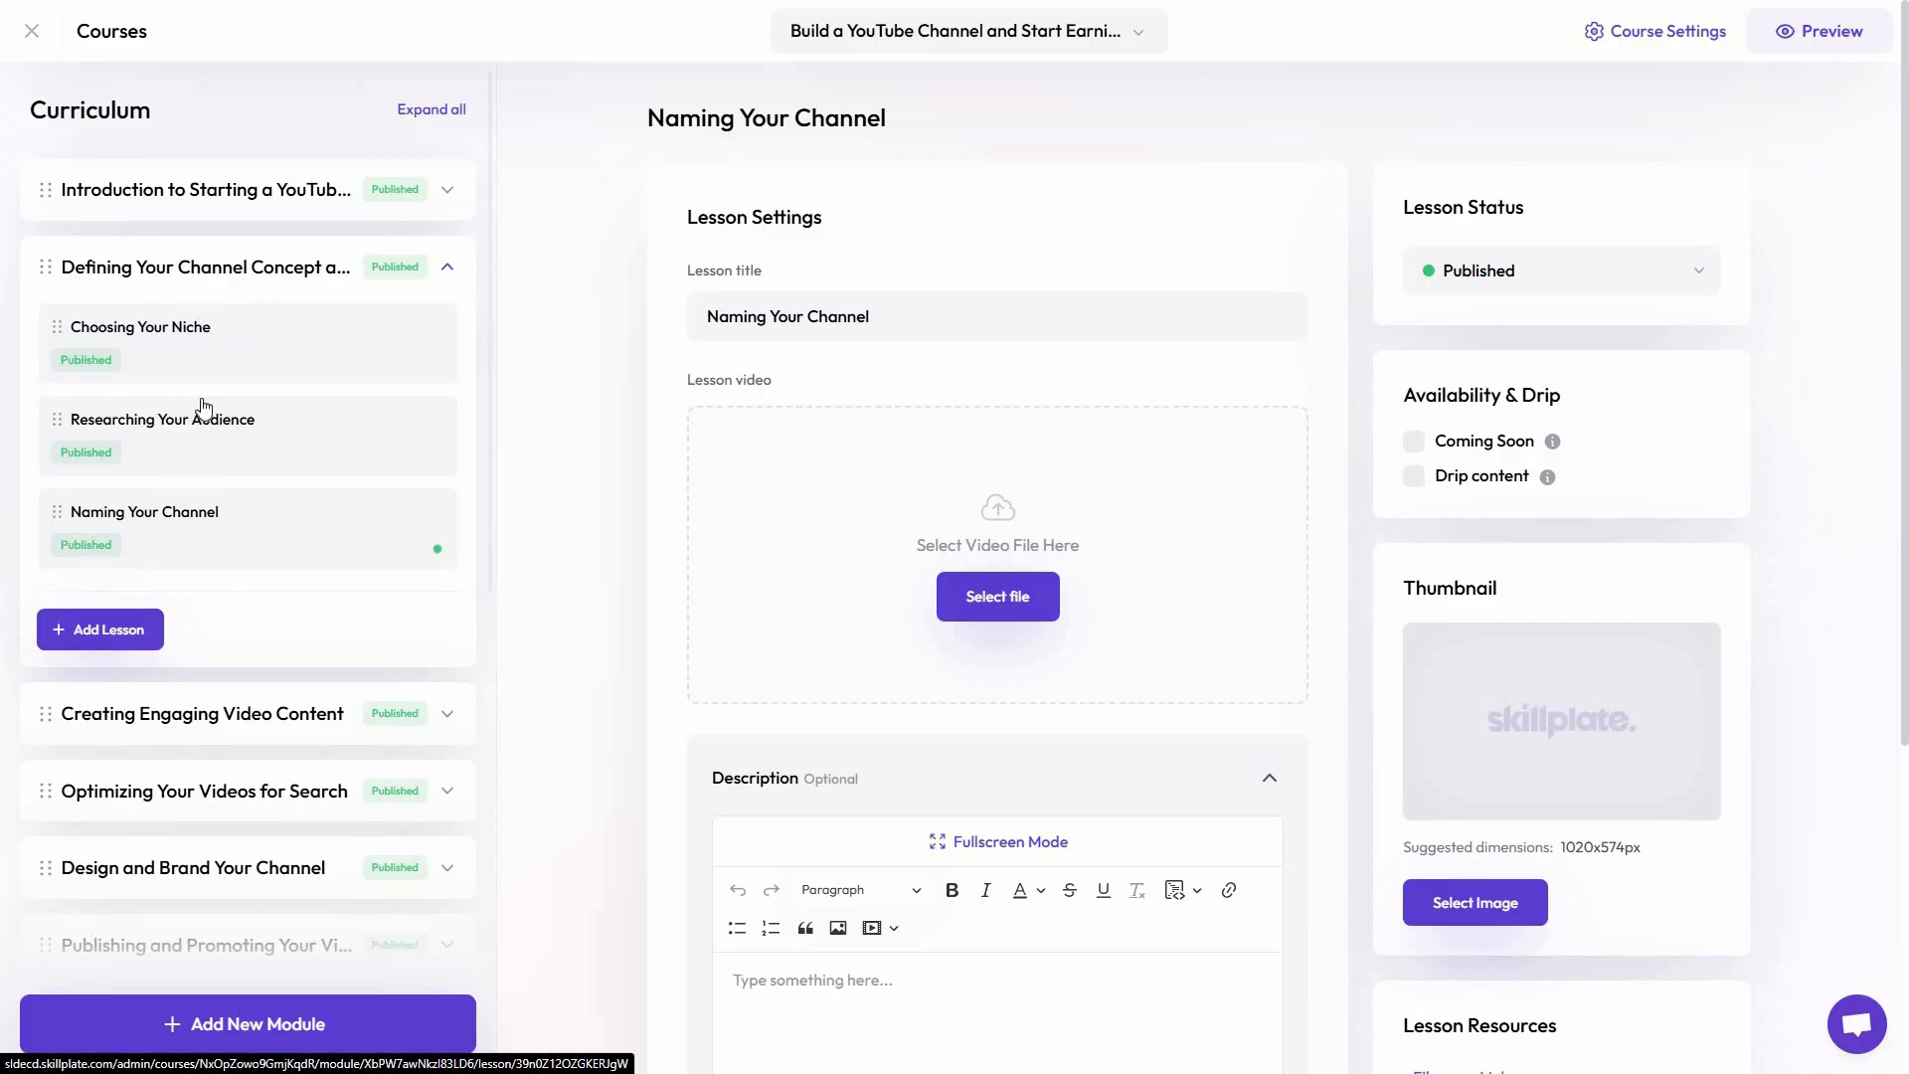
Add a new lesson to the channel concept module and review its video, description and resource settings
click(112, 627)
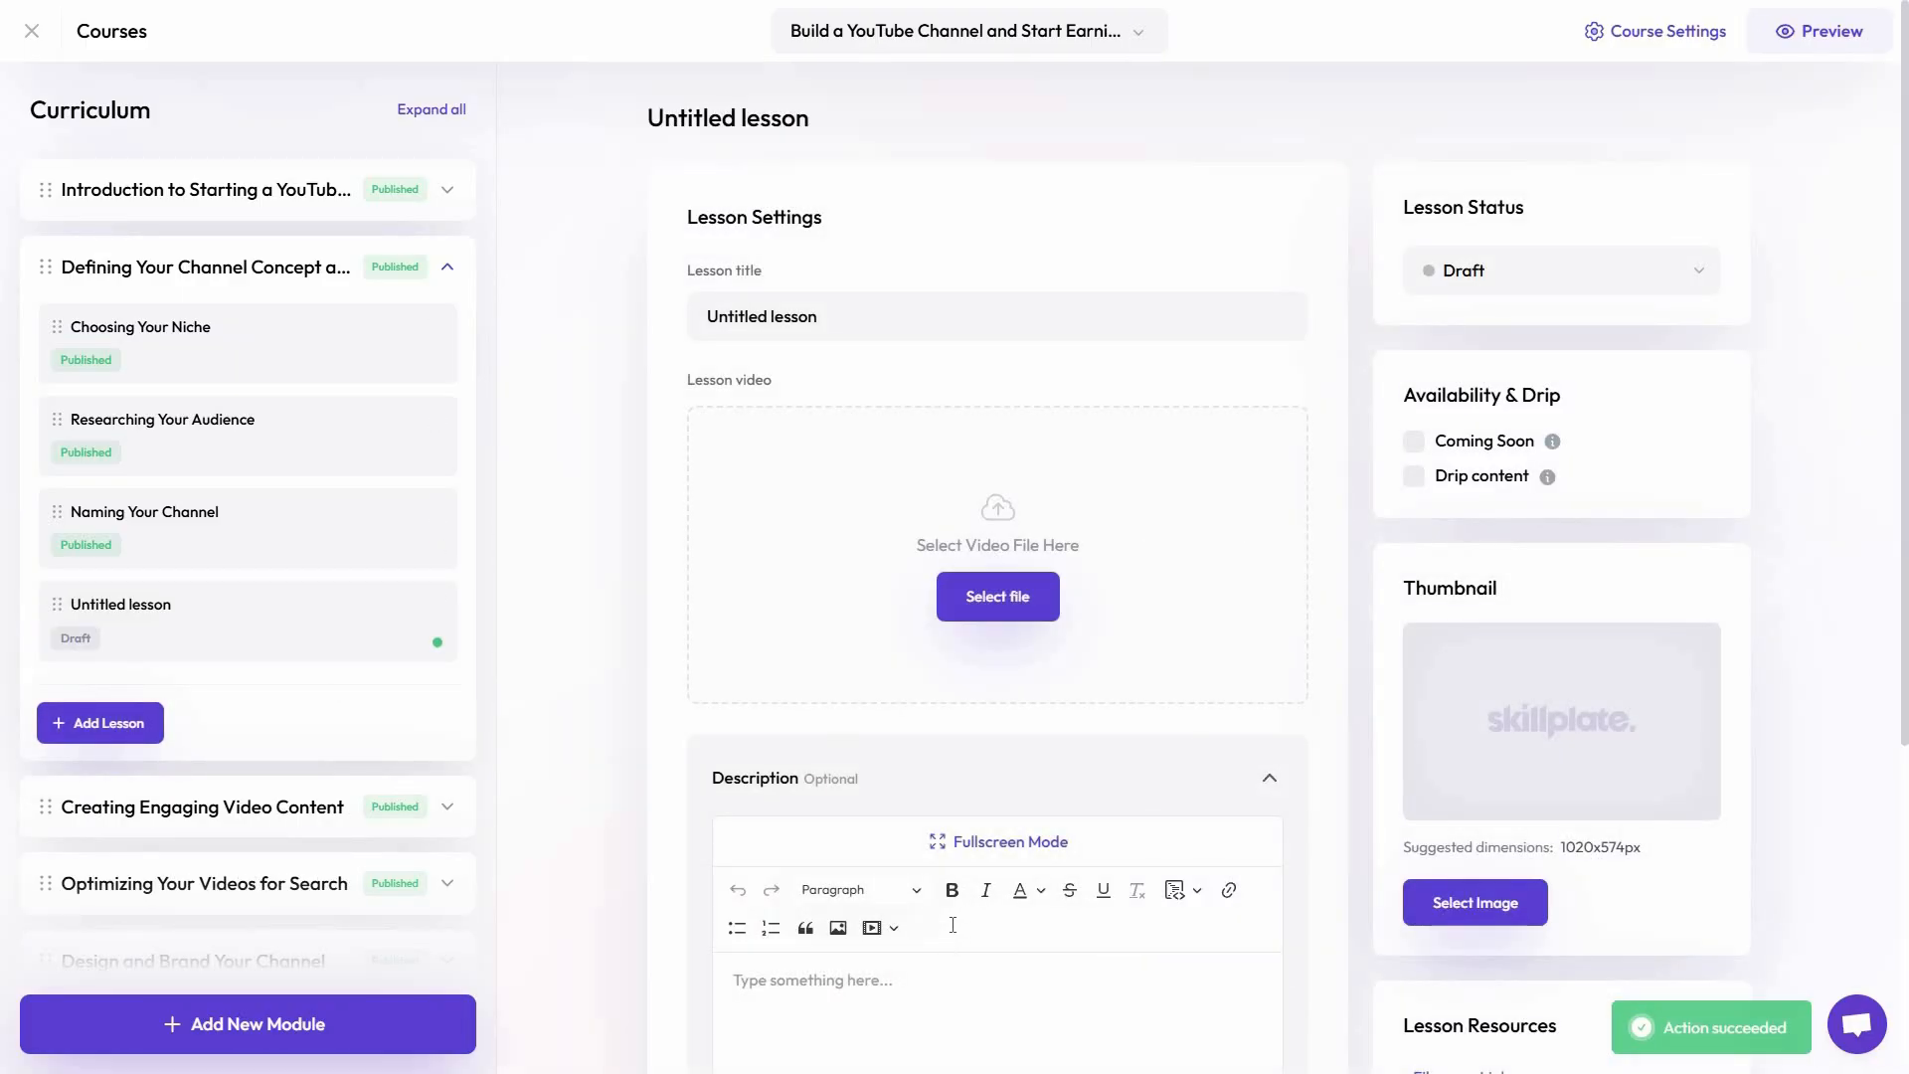
scroll(952, 924, down, 3)
scroll(622, 785, down, 2)
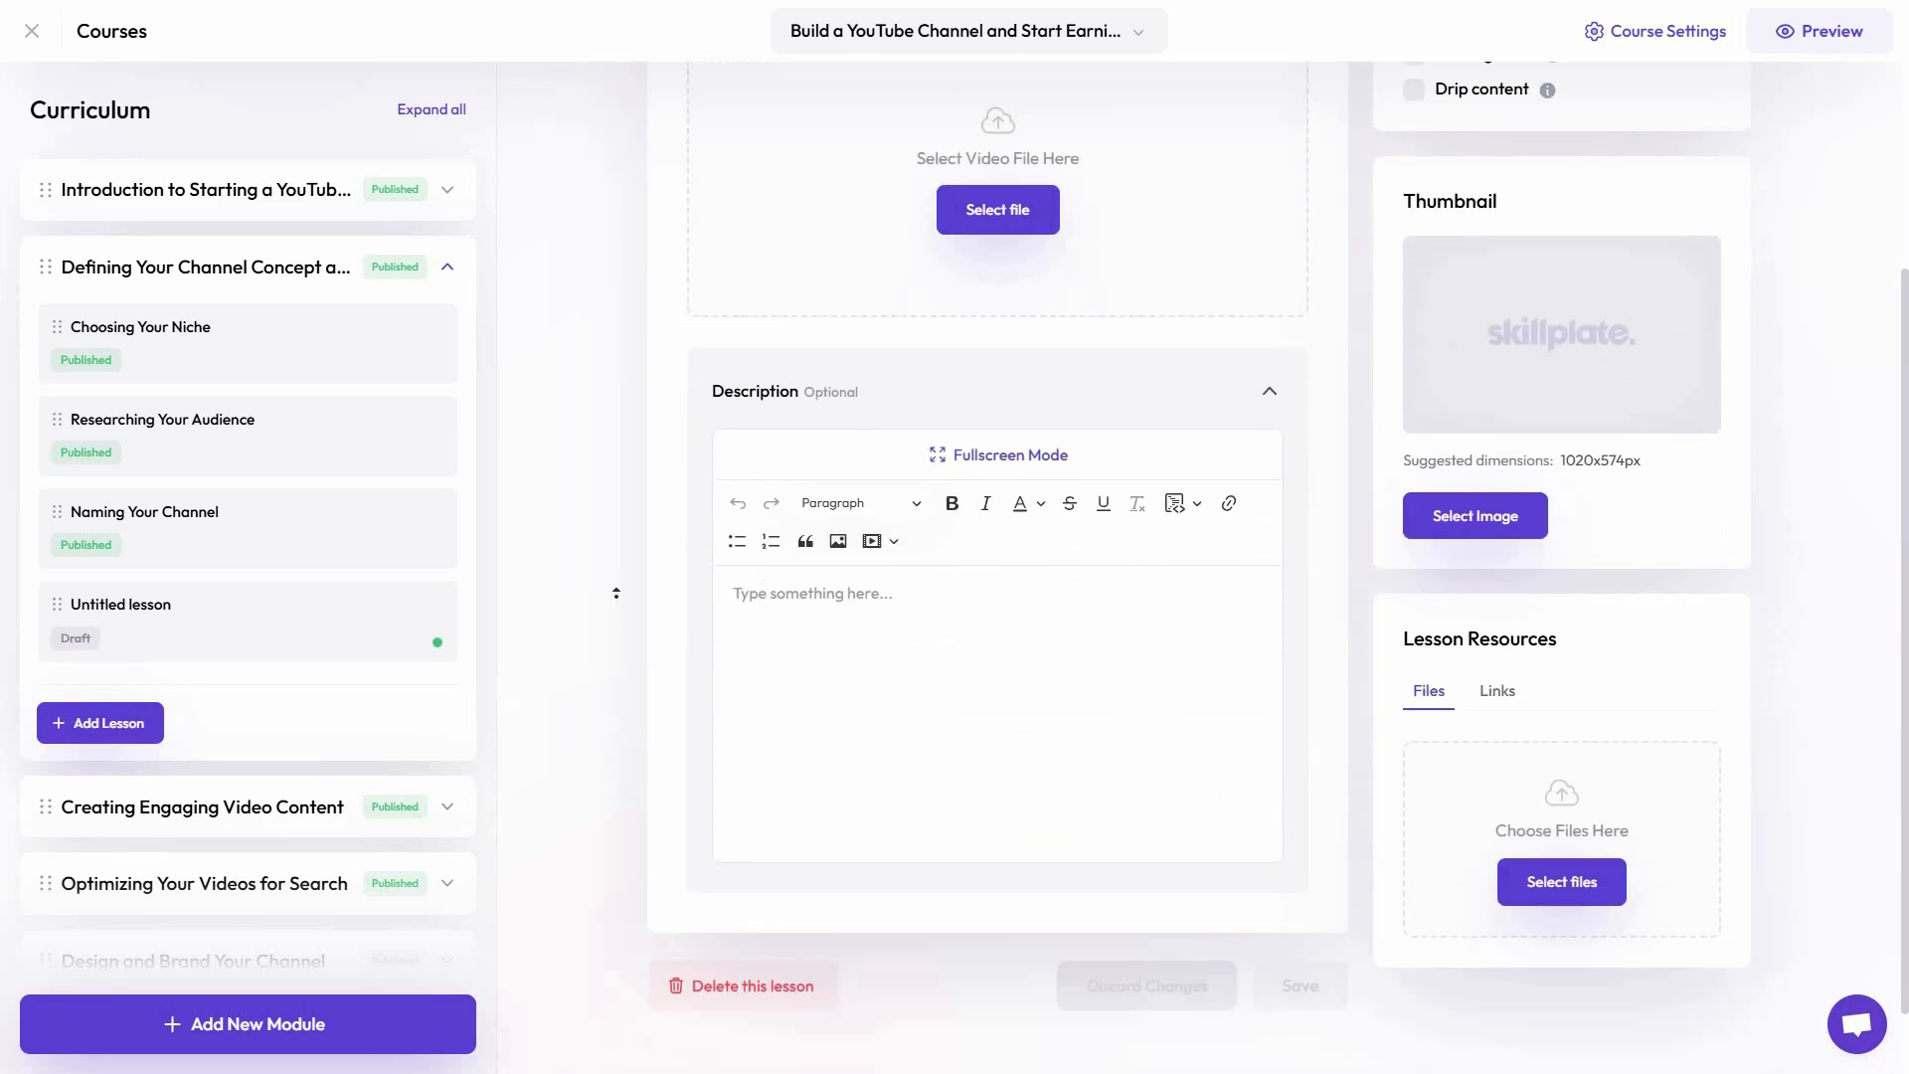
scroll(613, 601, up, 5)
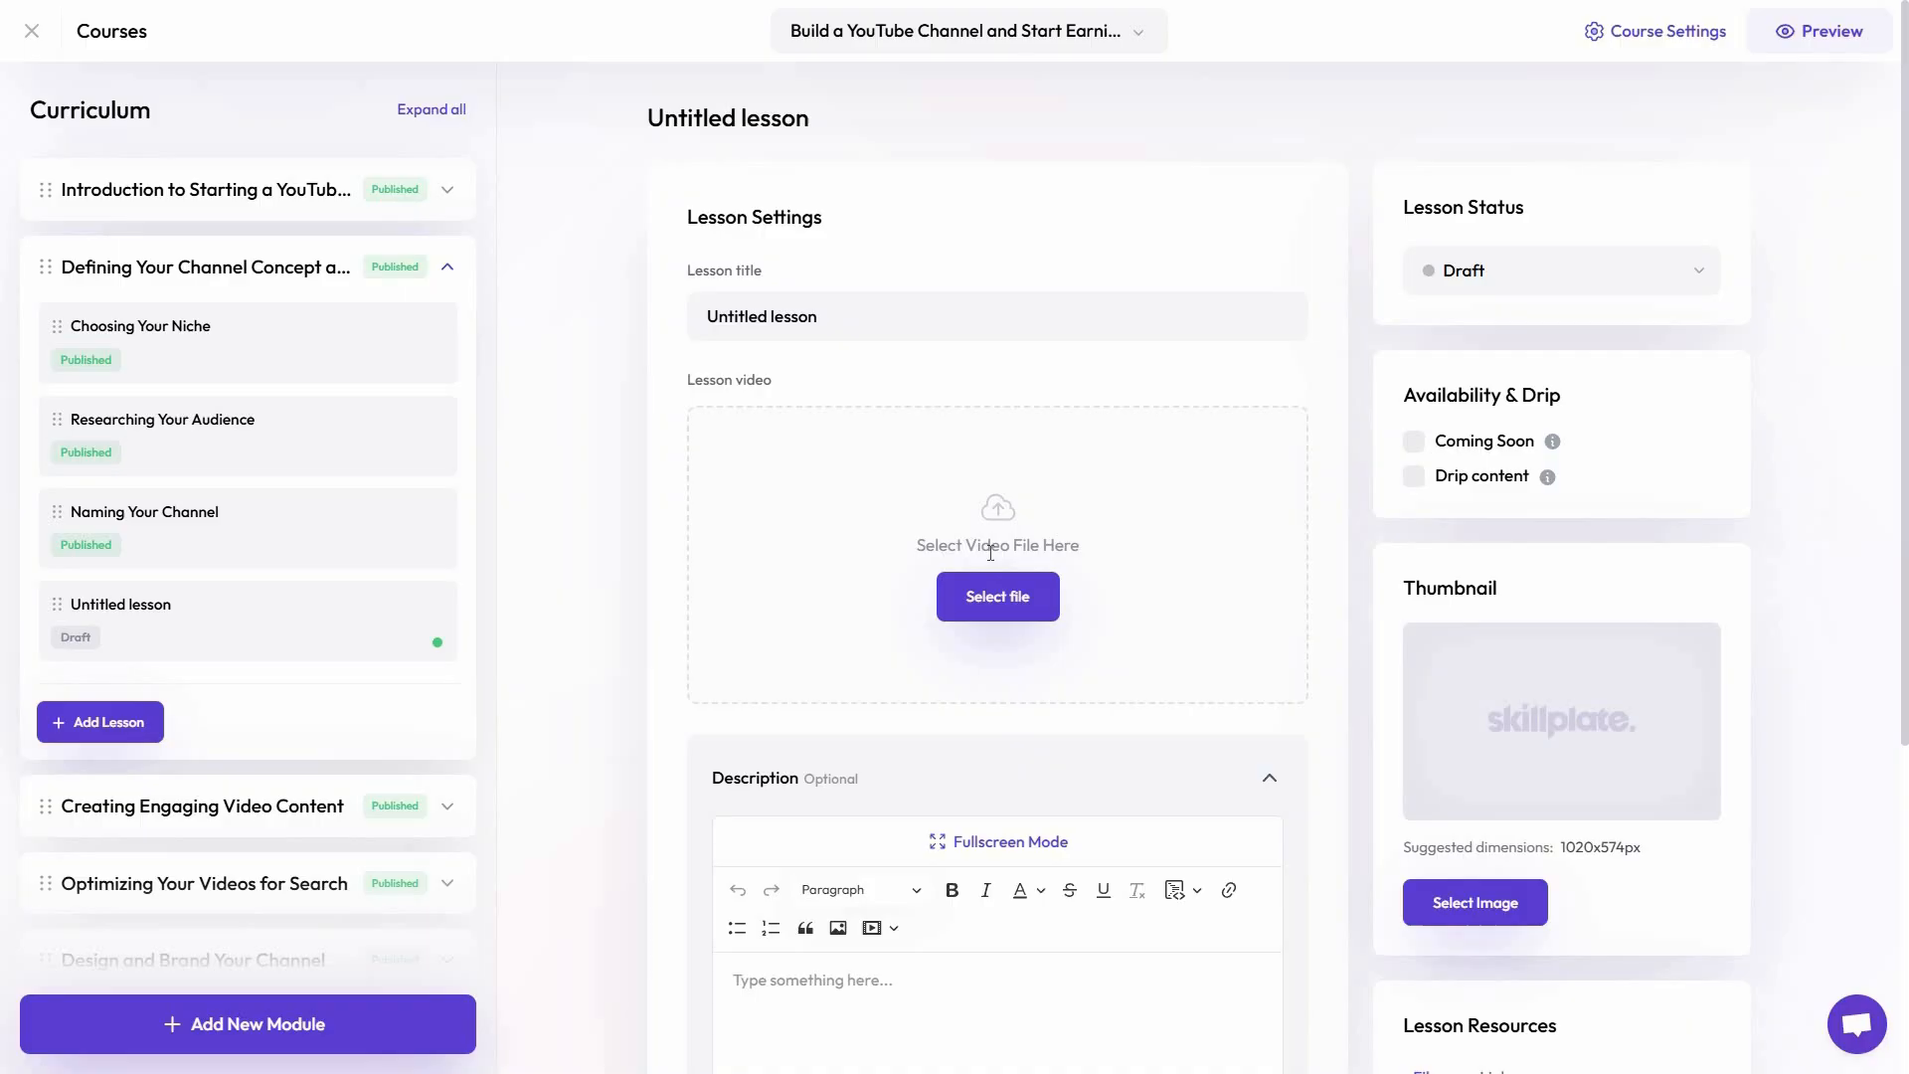
scroll(993, 809, down, 3)
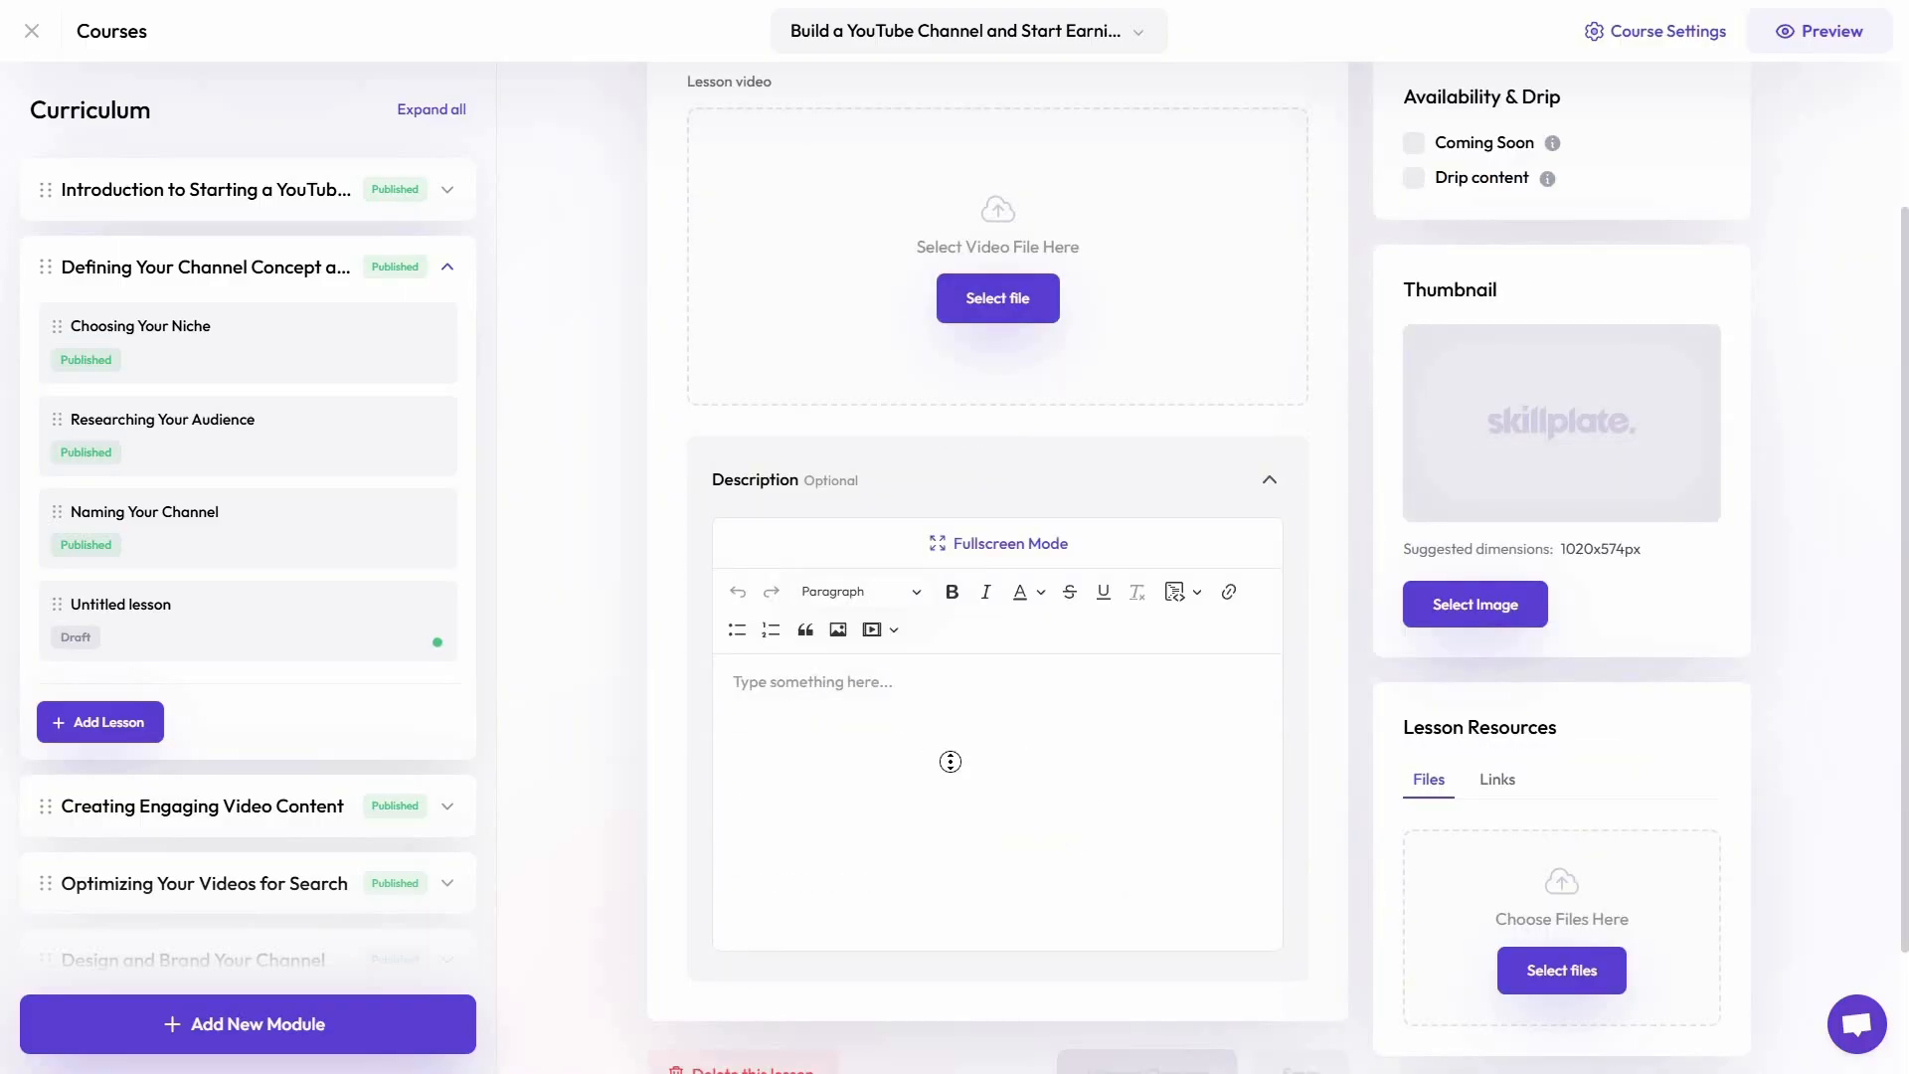
Check the lesson status options available for the new untitled lesson
scroll(945, 673, up, 3)
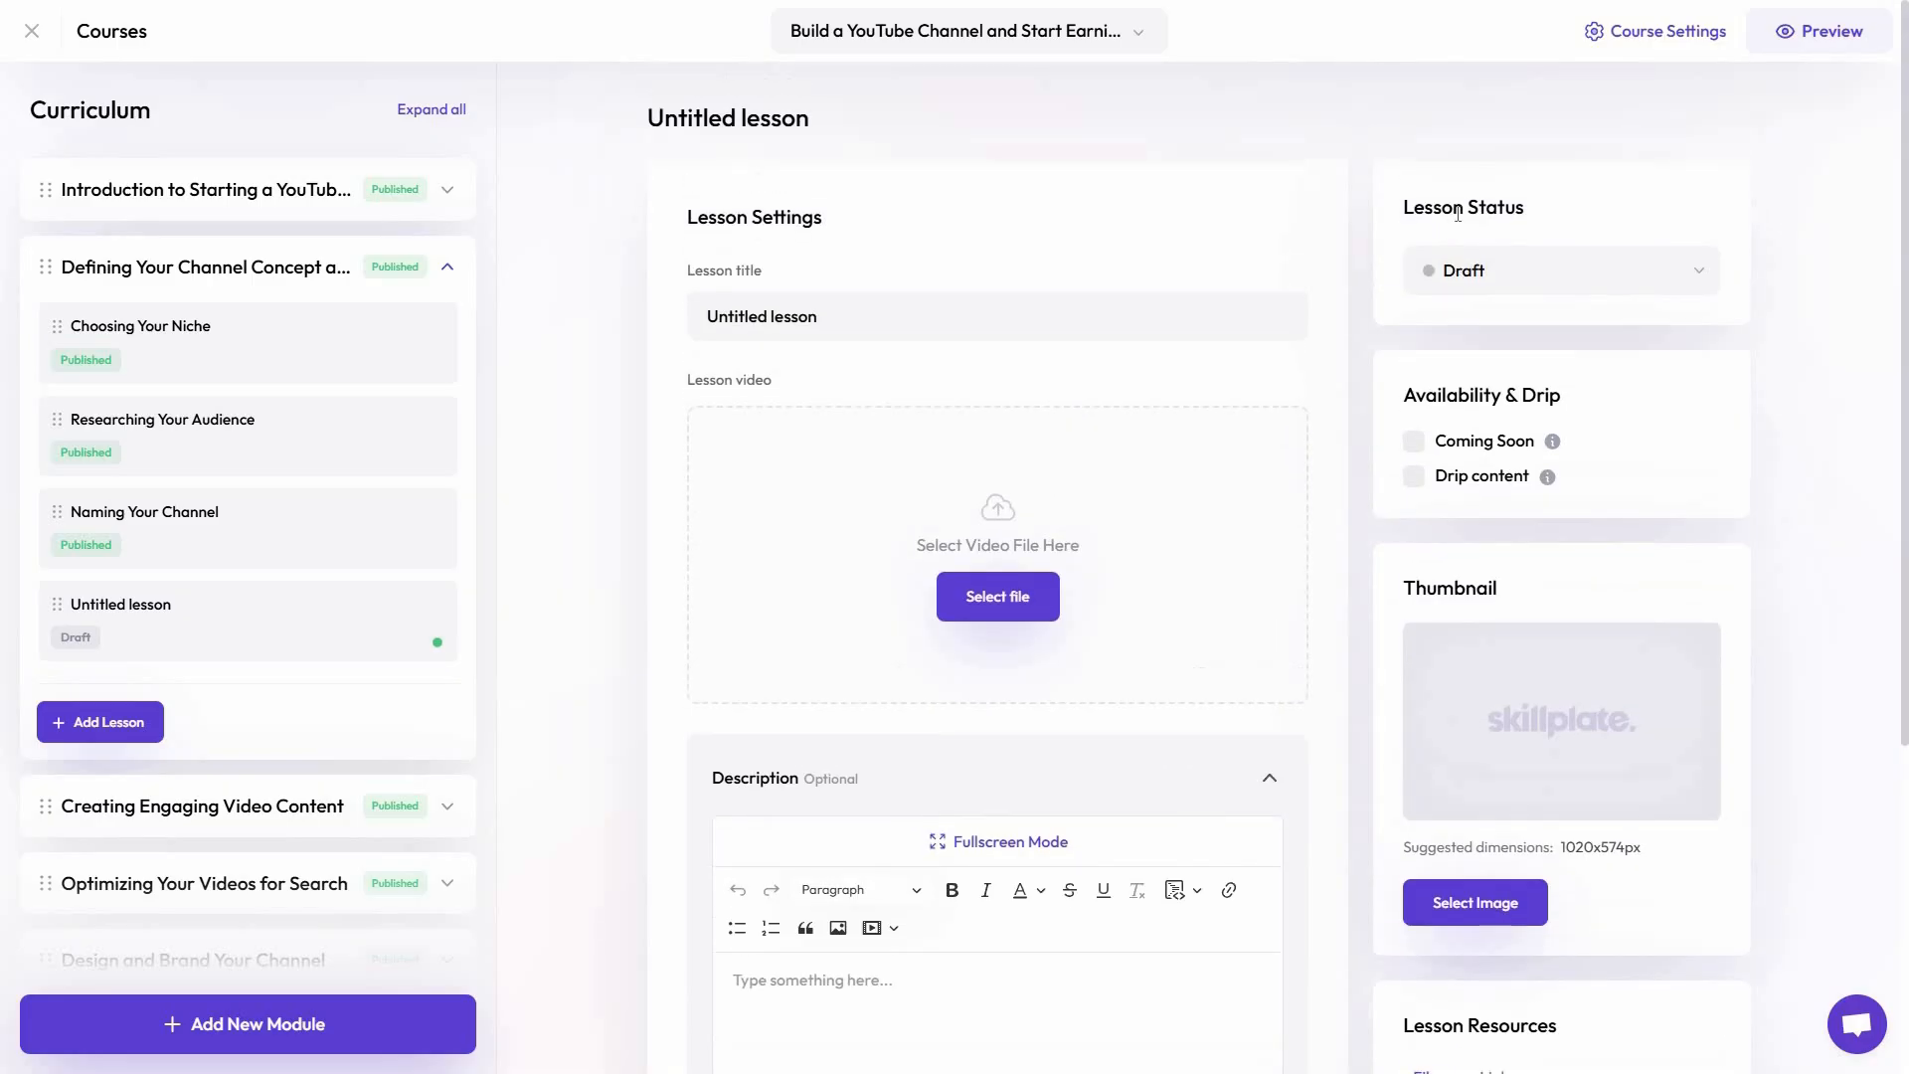
click(1508, 281)
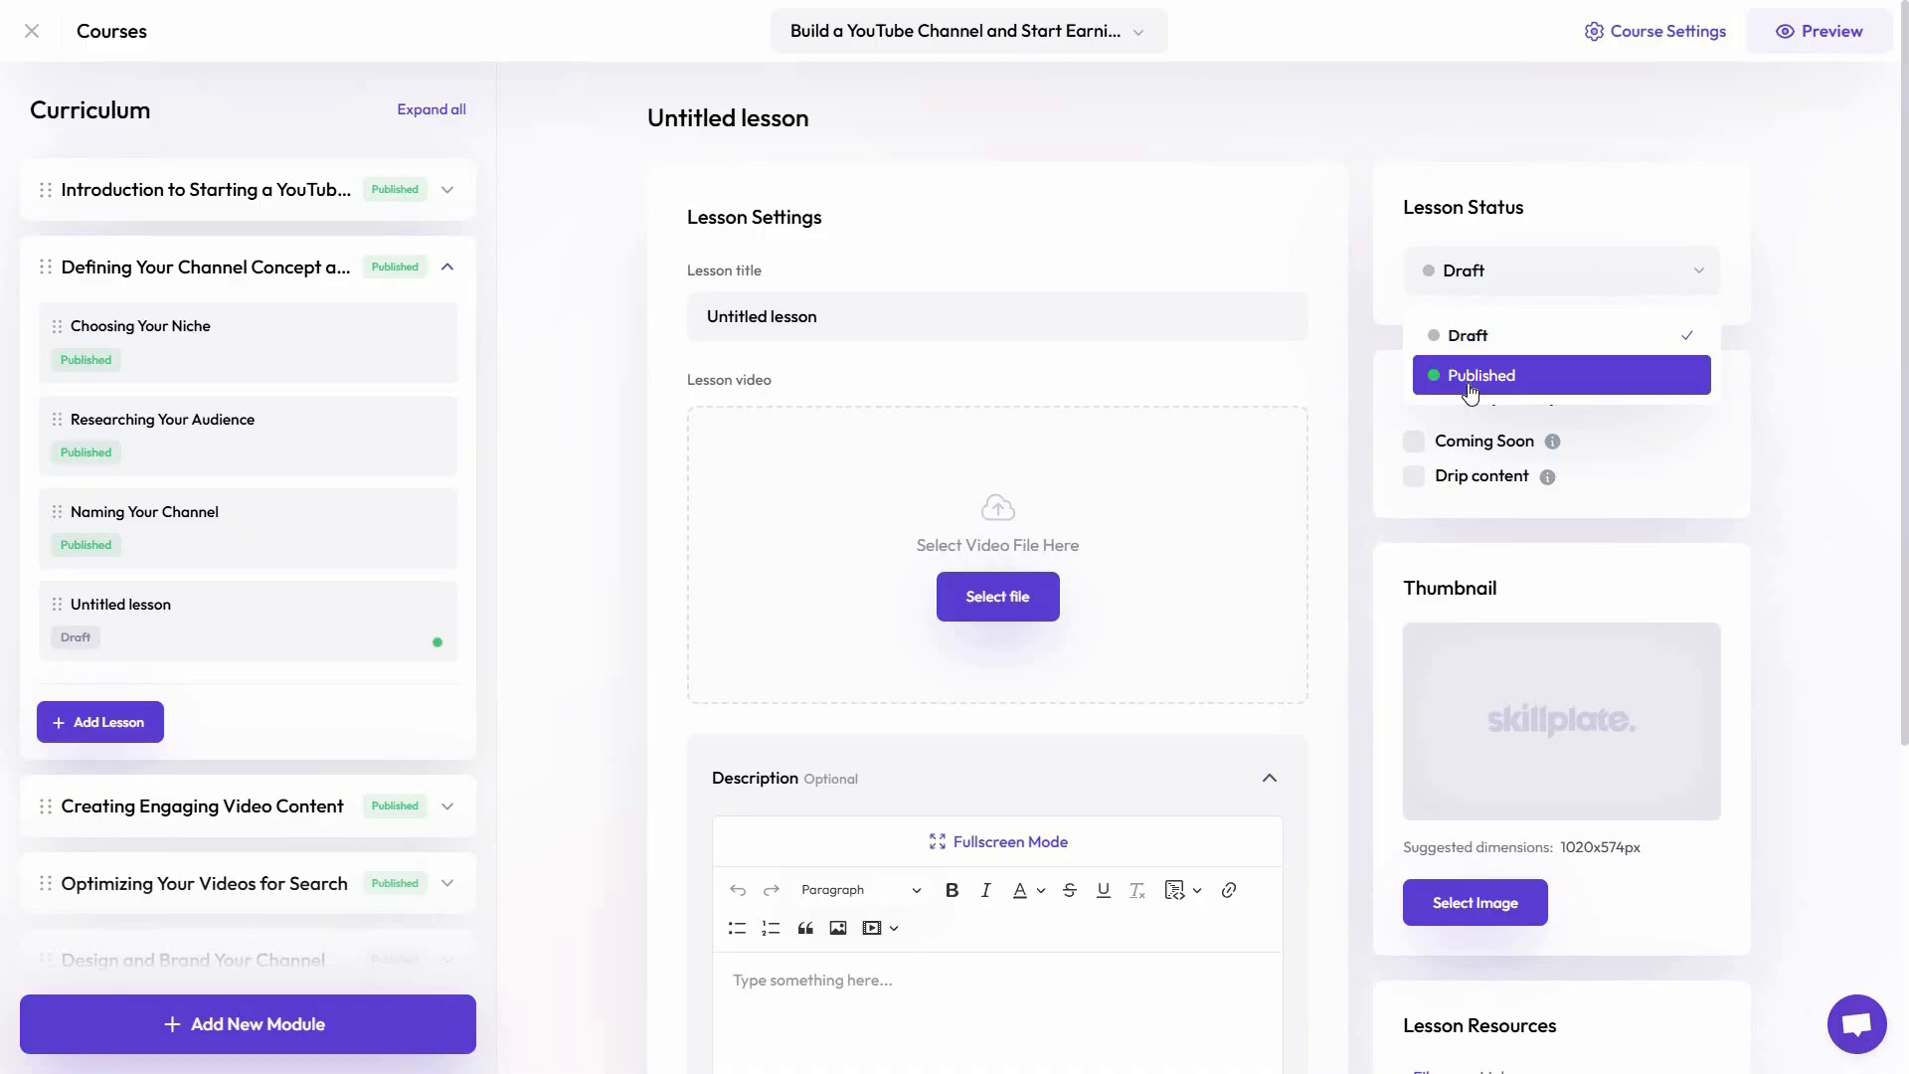
click(1575, 289)
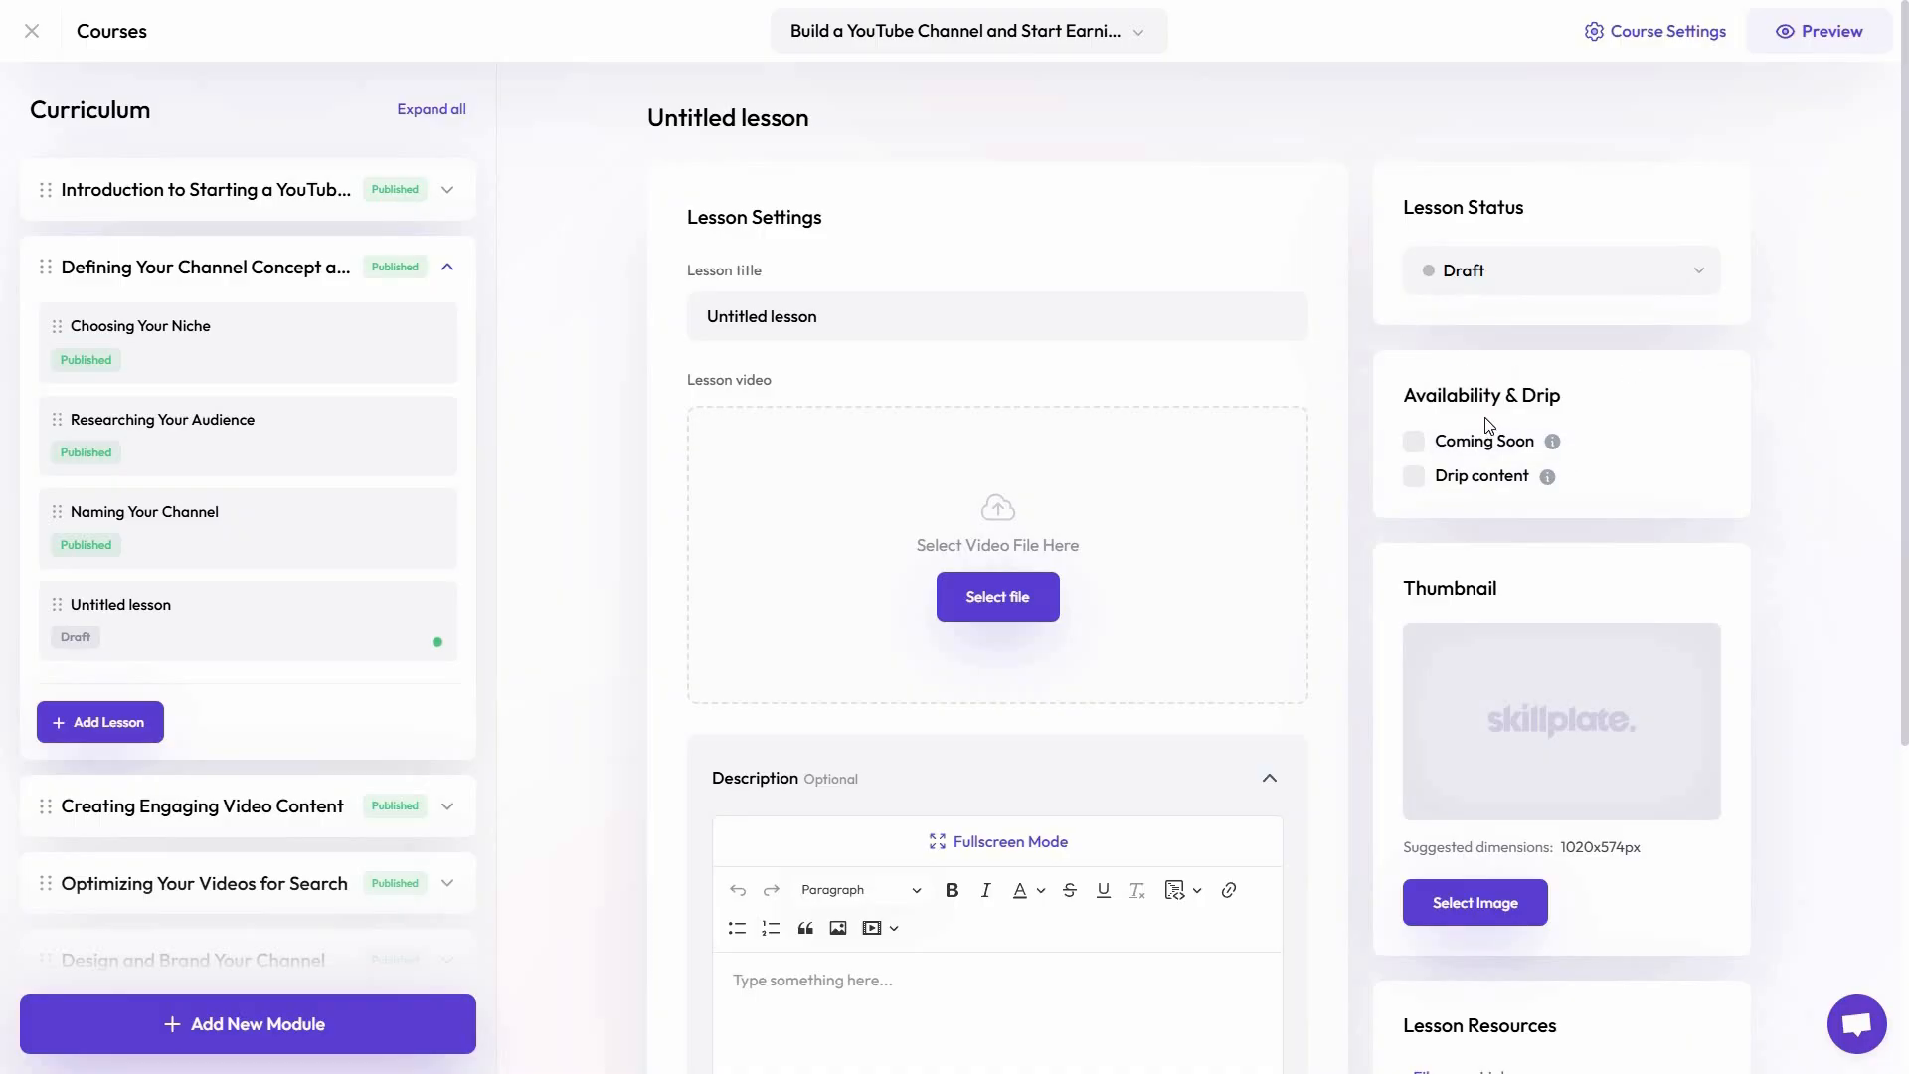
Try the new lesson's Coming Soon and Drip content options, checking the choices for dripping on a date or after days
click(1415, 445)
click(1416, 447)
click(1414, 477)
click(1490, 574)
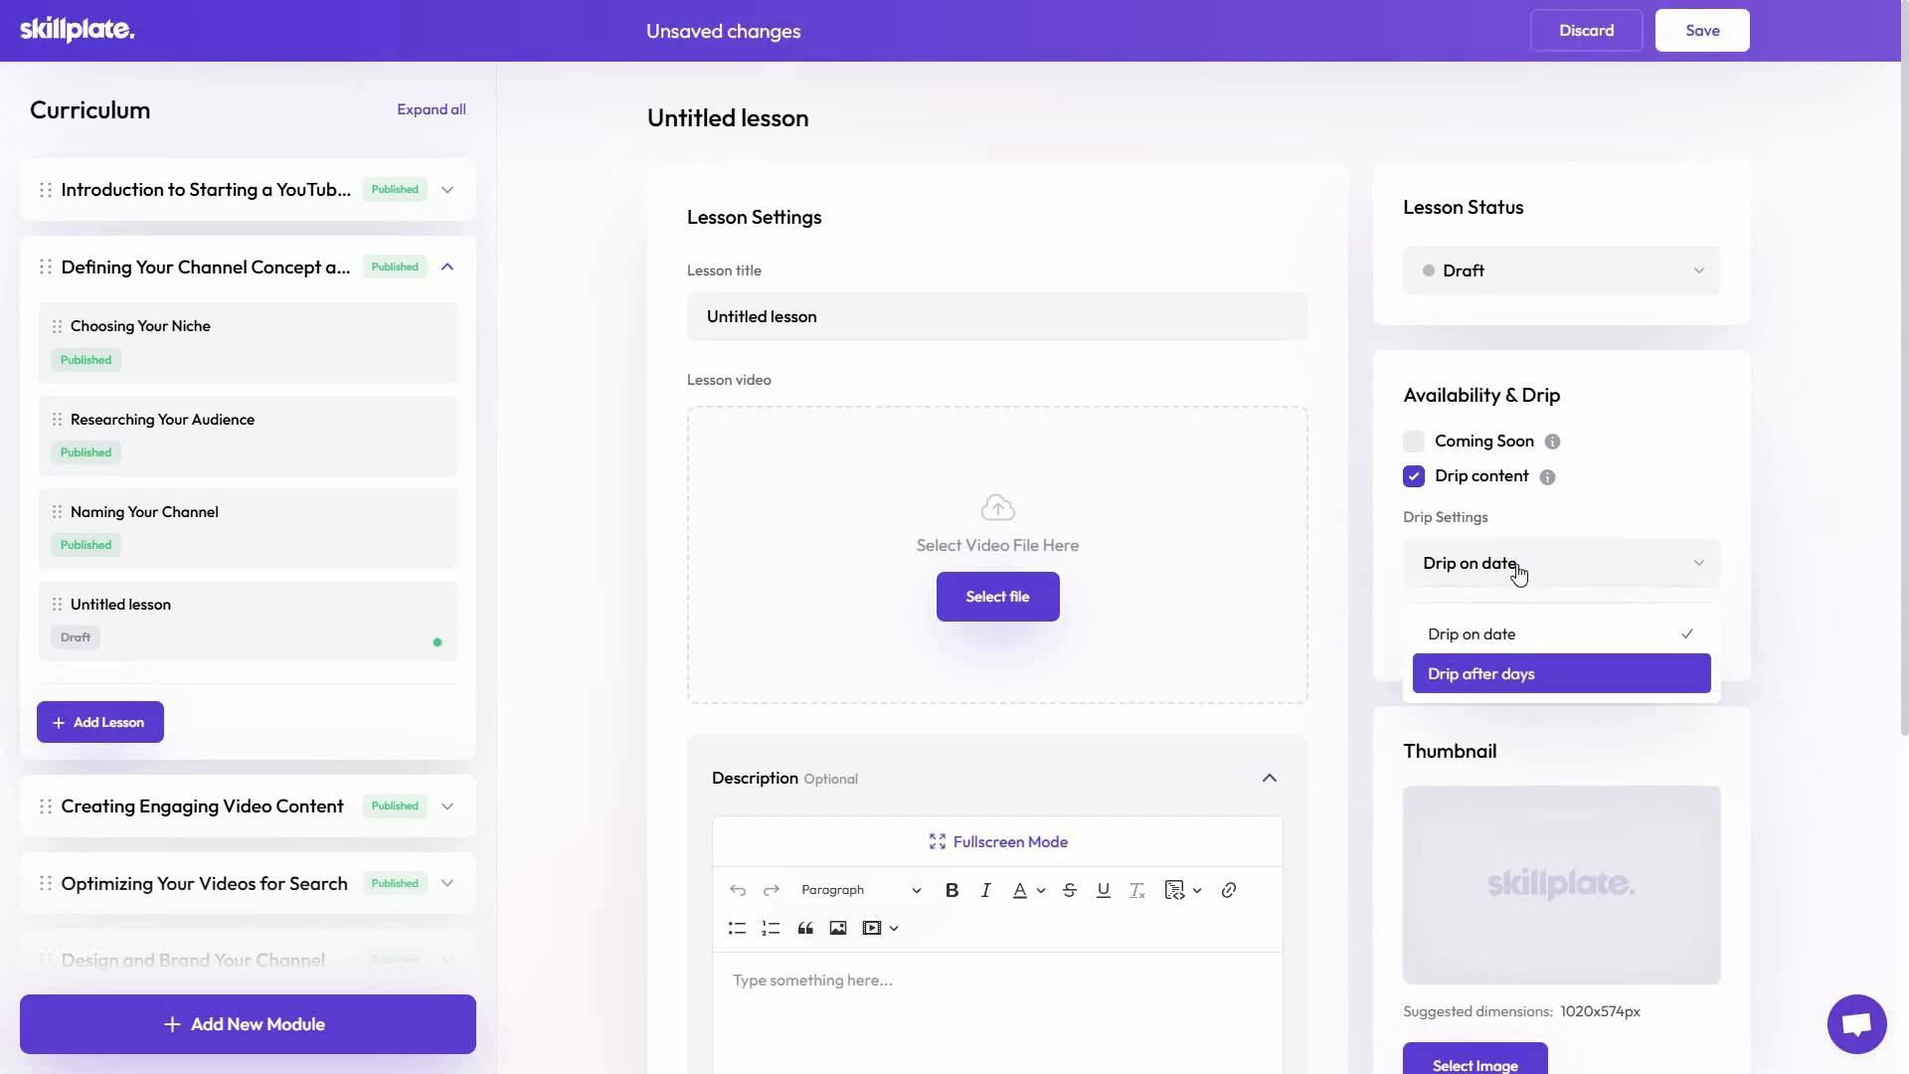
click(1565, 635)
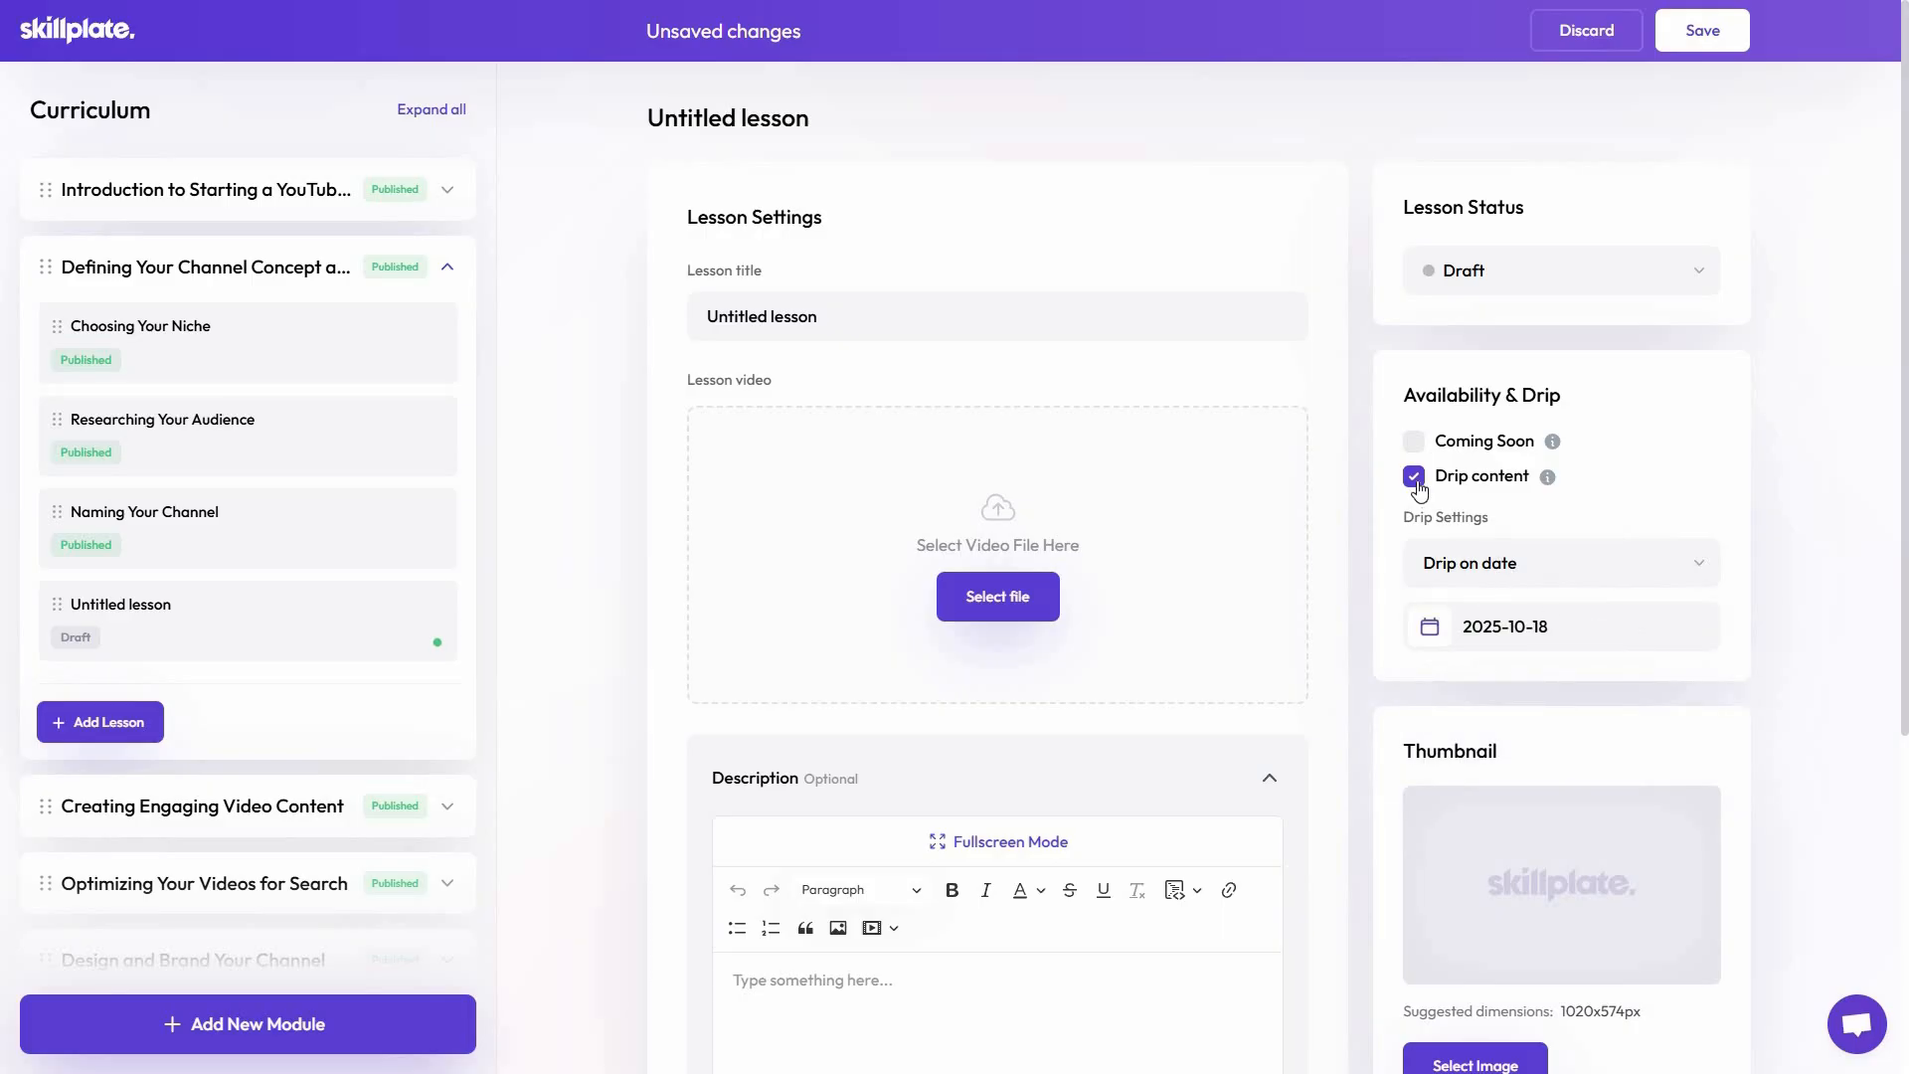
Review the new lesson's thumbnail settings and its file and link resource options
scroll(1591, 646, down, 2)
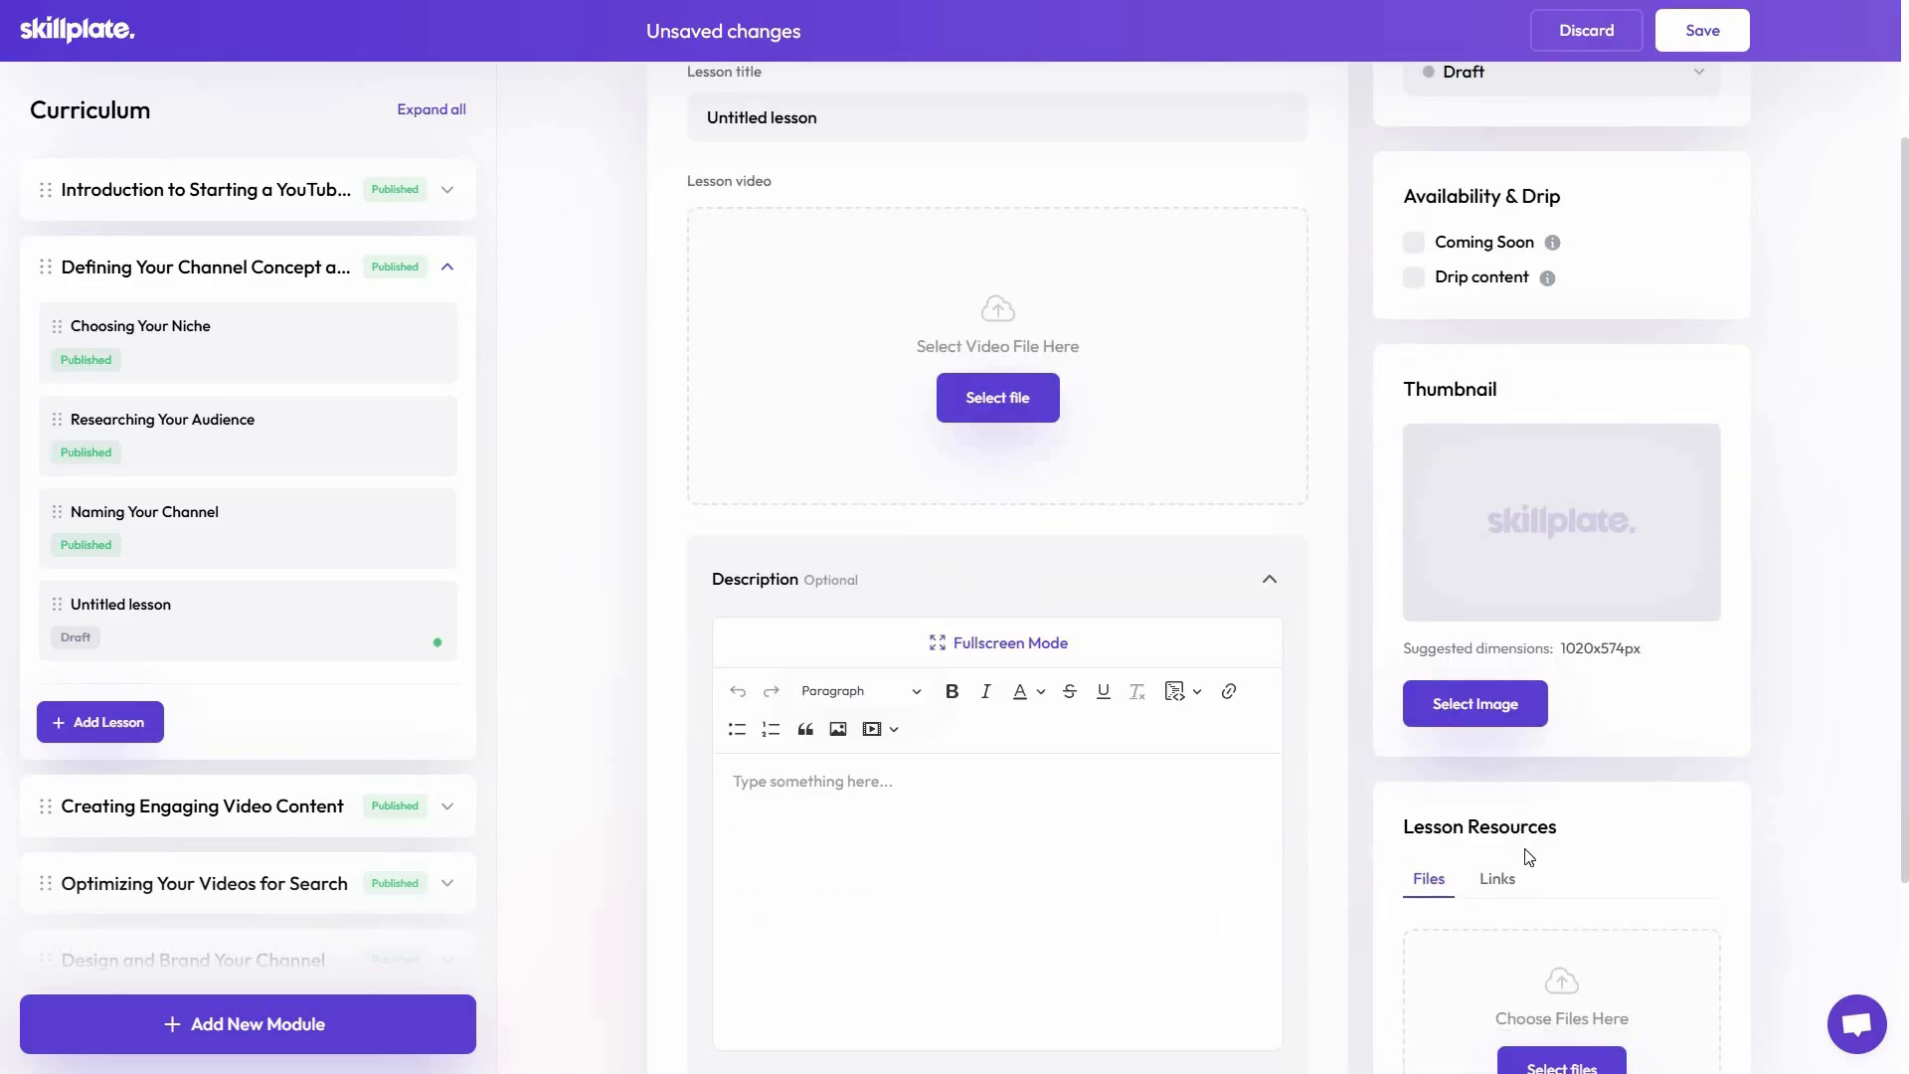
scroll(1528, 869, down, 3)
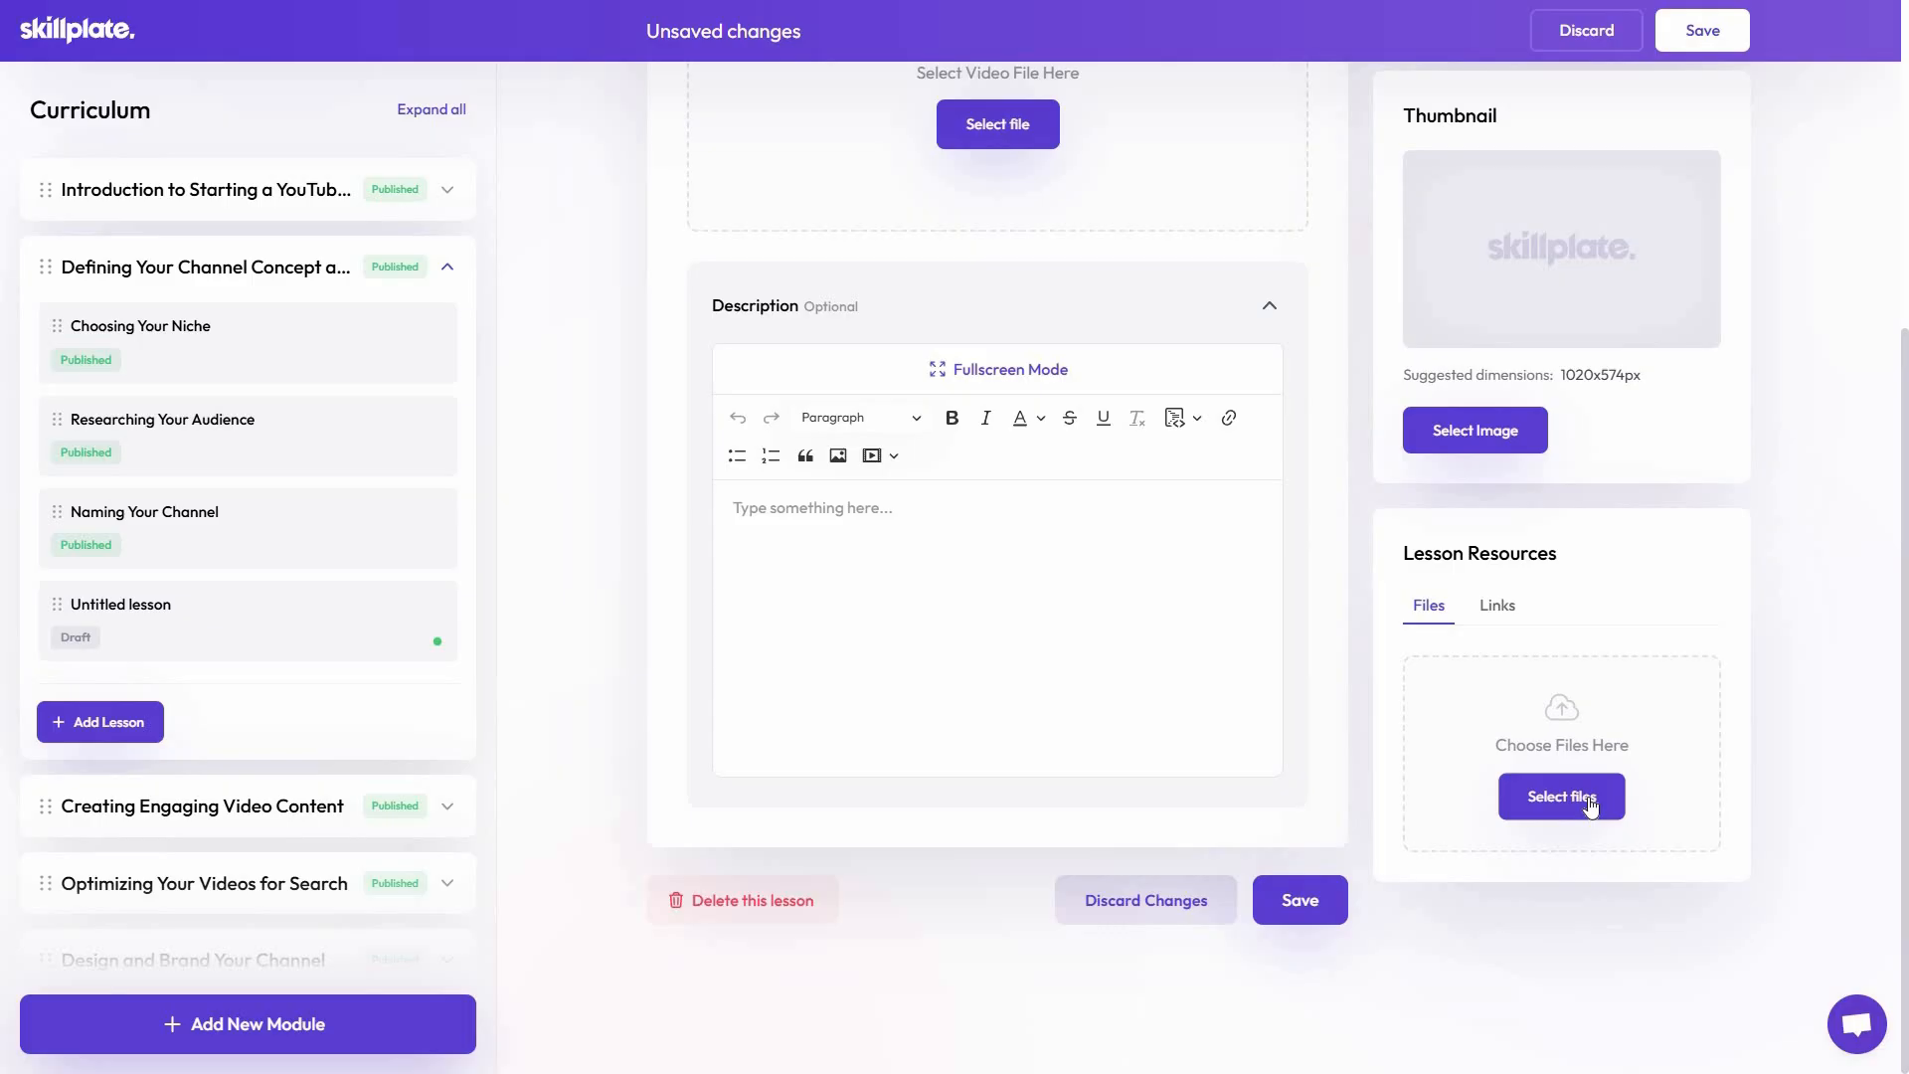
click(1495, 613)
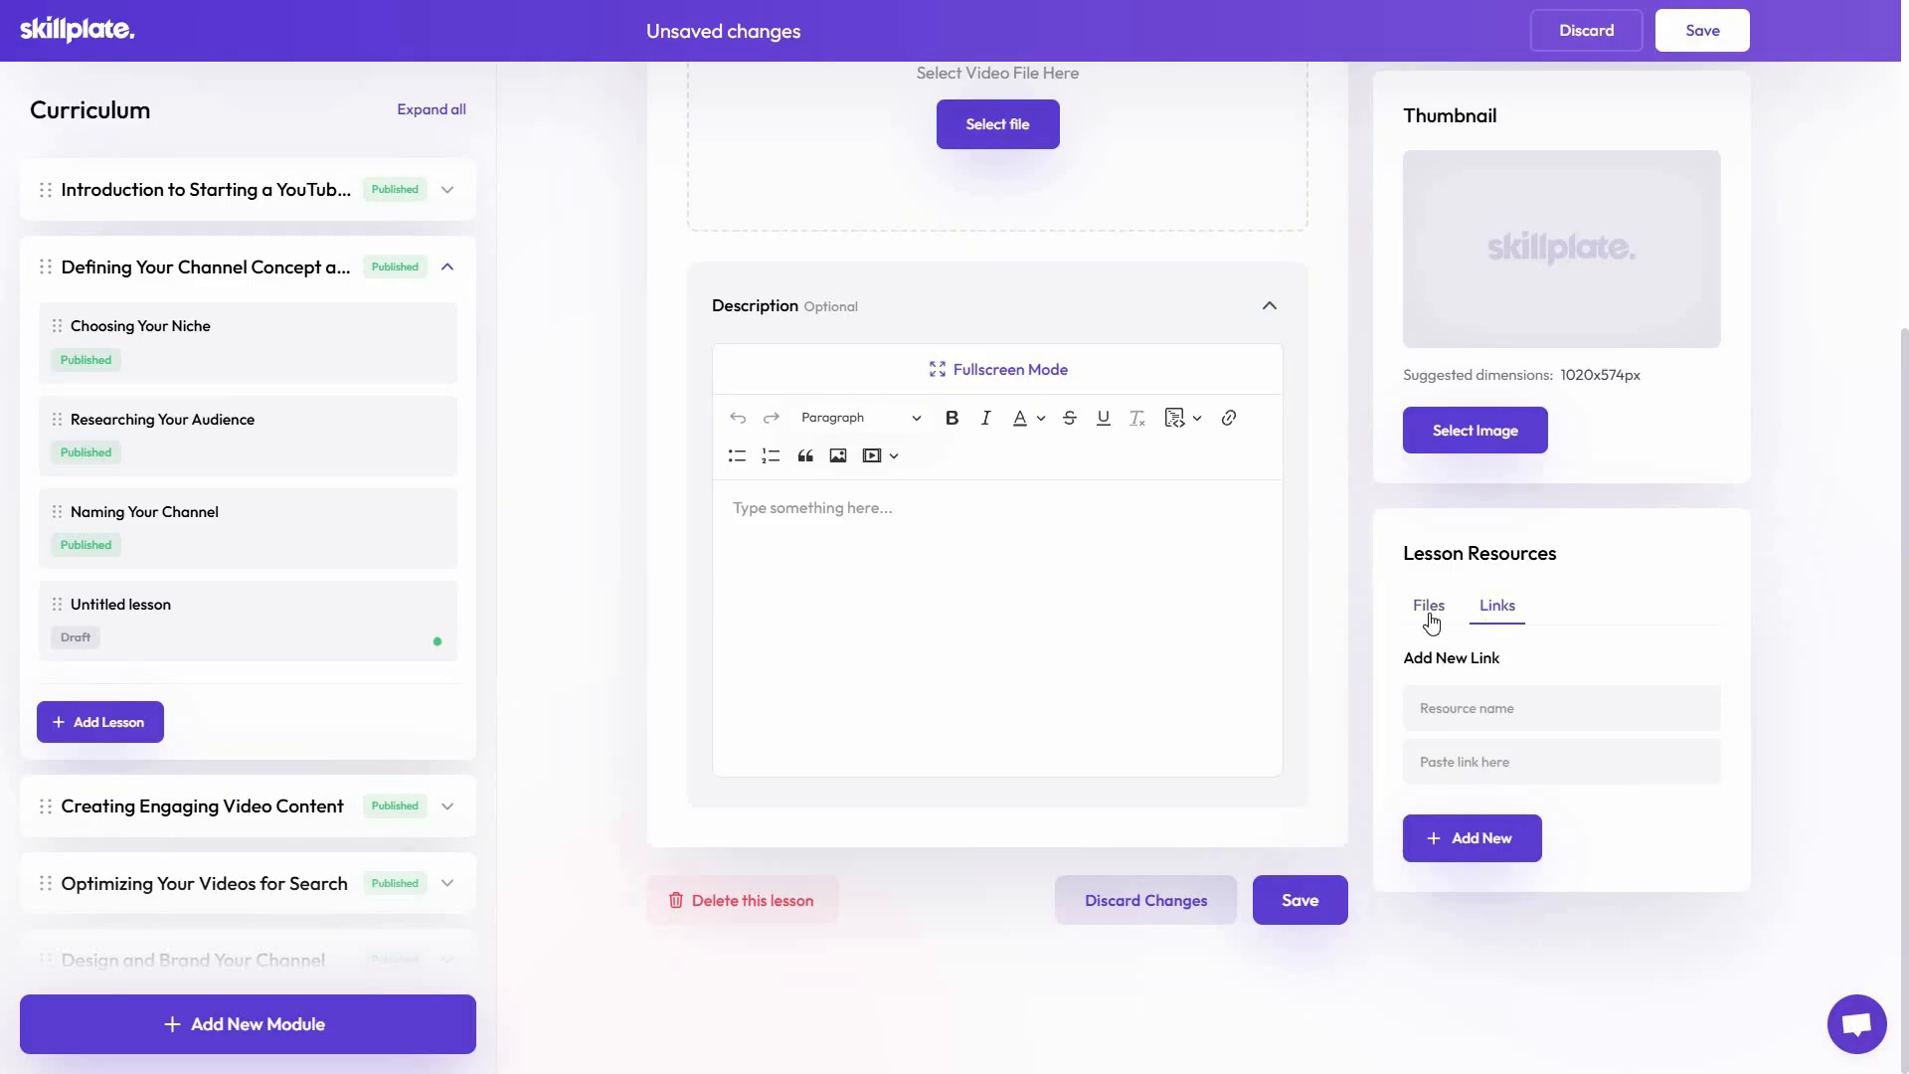
middle_click(966, 934)
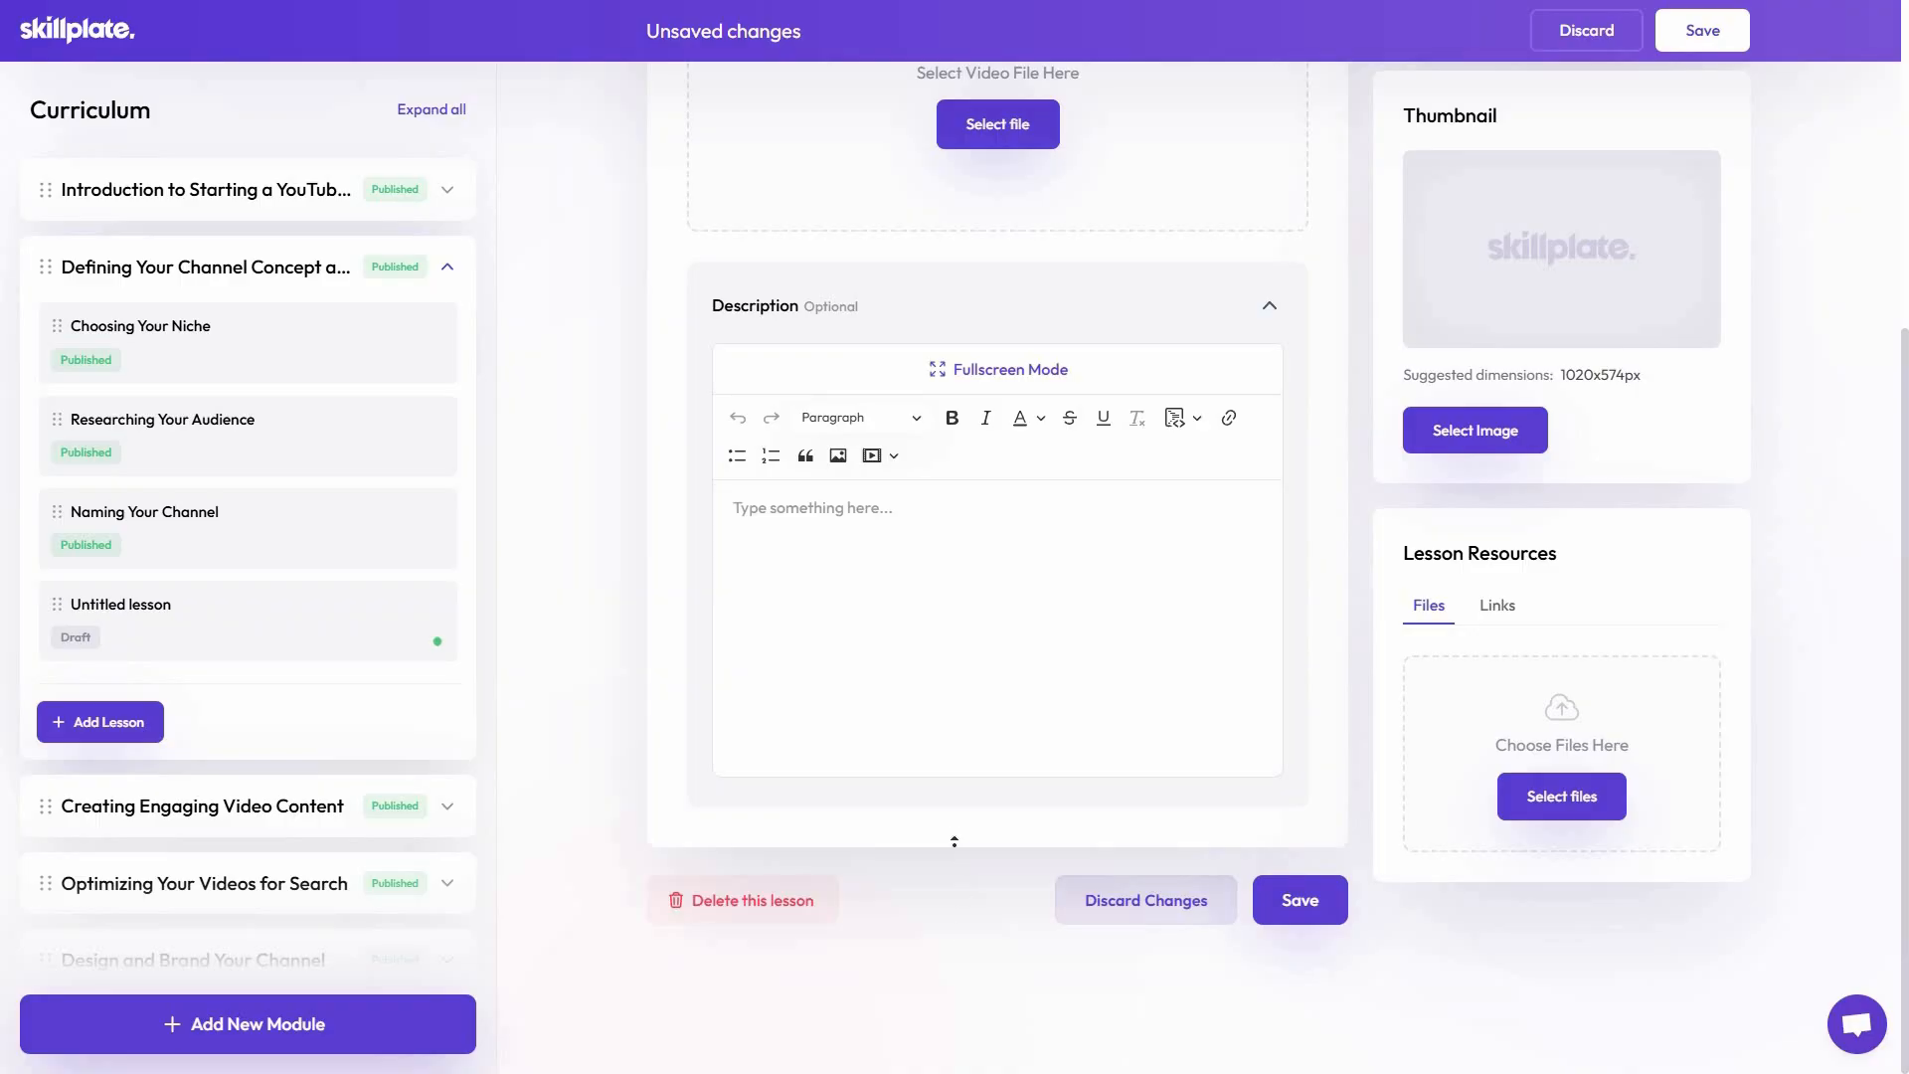
Add a new module at the end of the curriculum with its Module Exam enabled, and look over the exam settings
scroll(361, 869, down, 8)
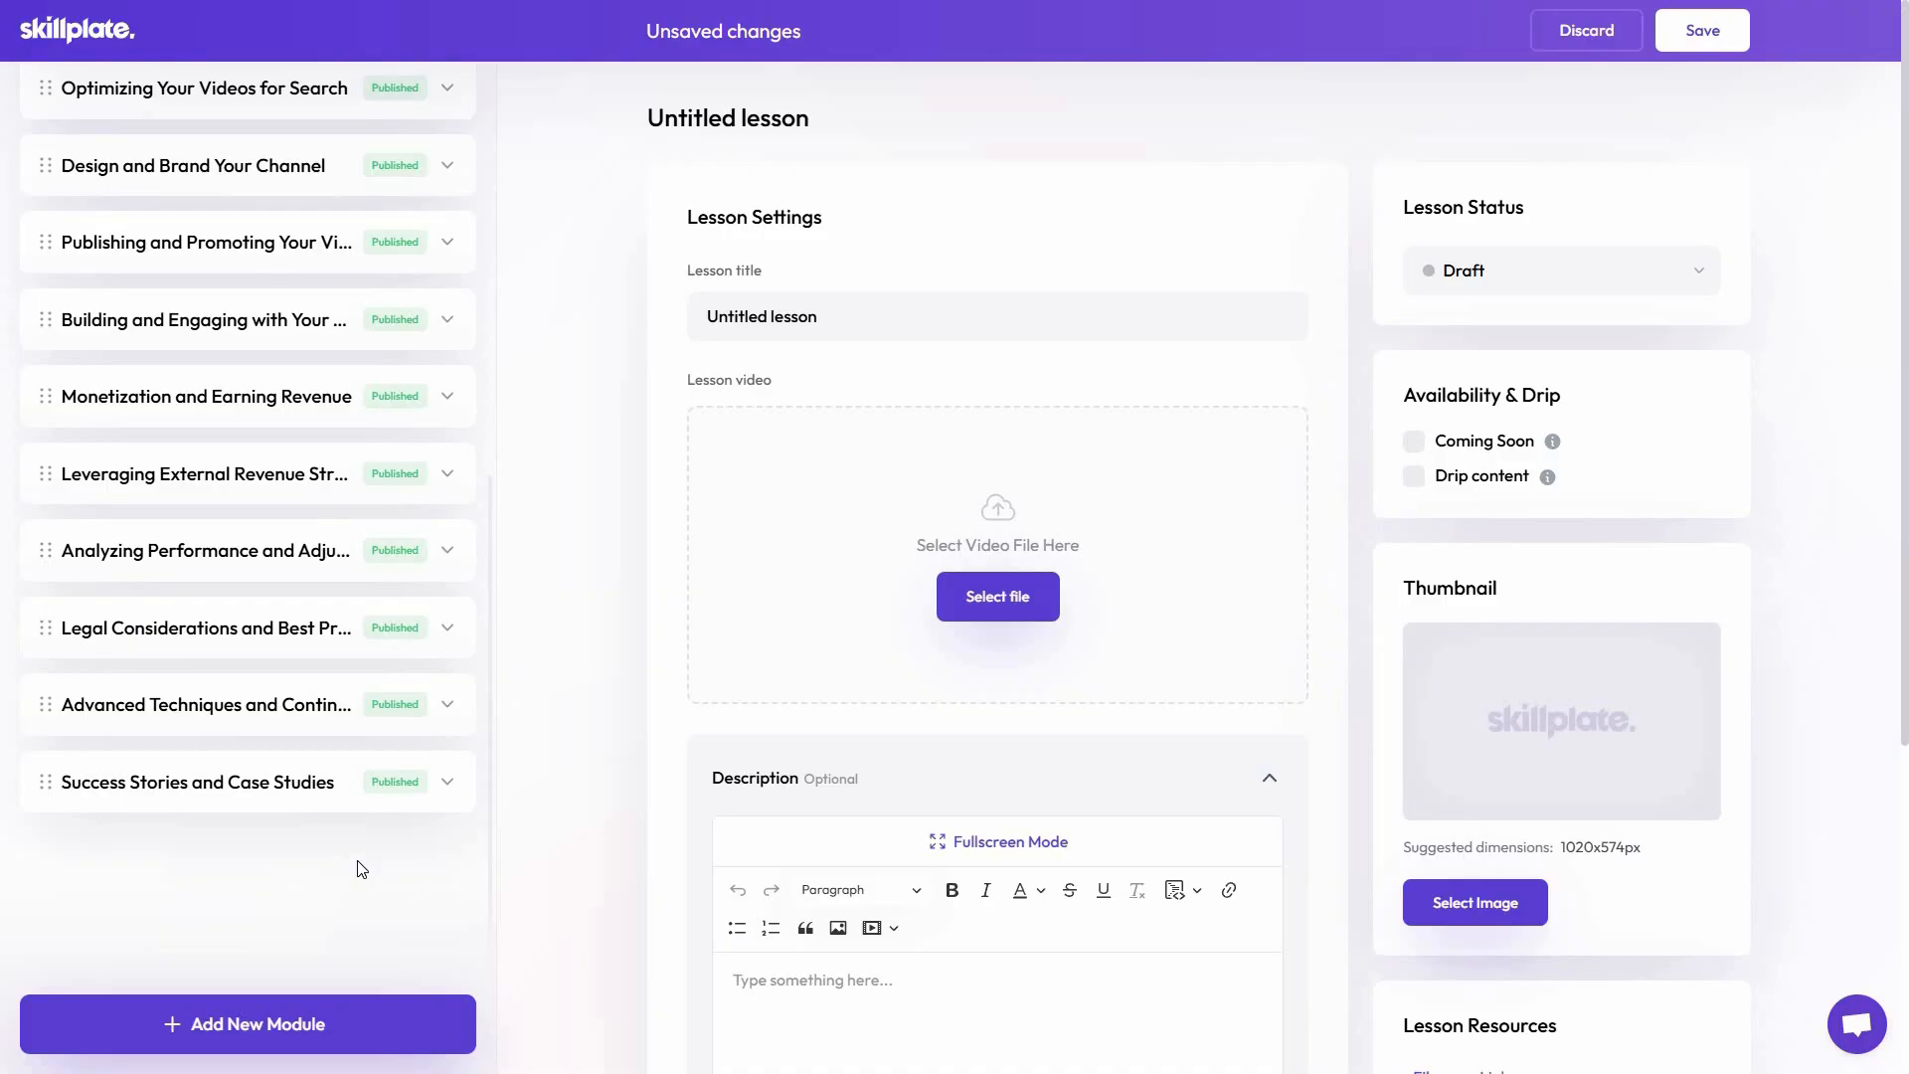
click(303, 1037)
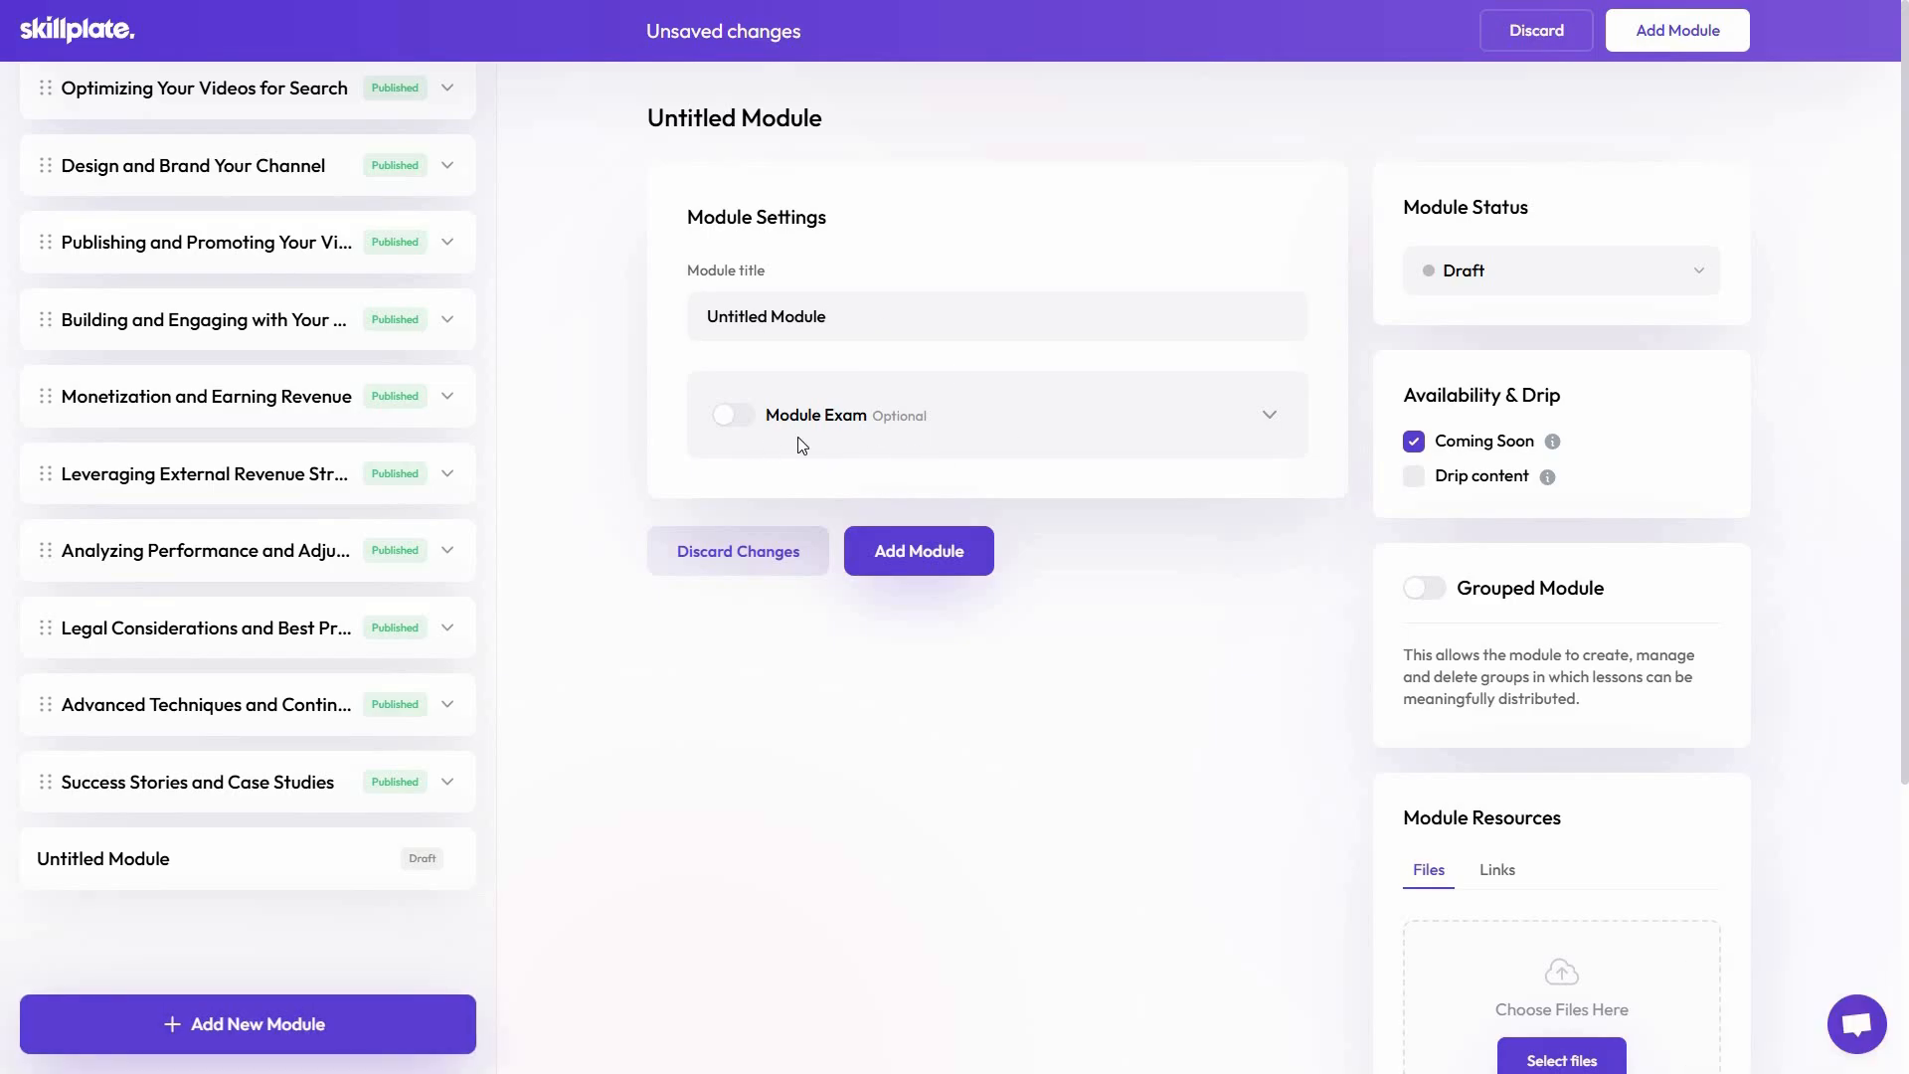
click(744, 417)
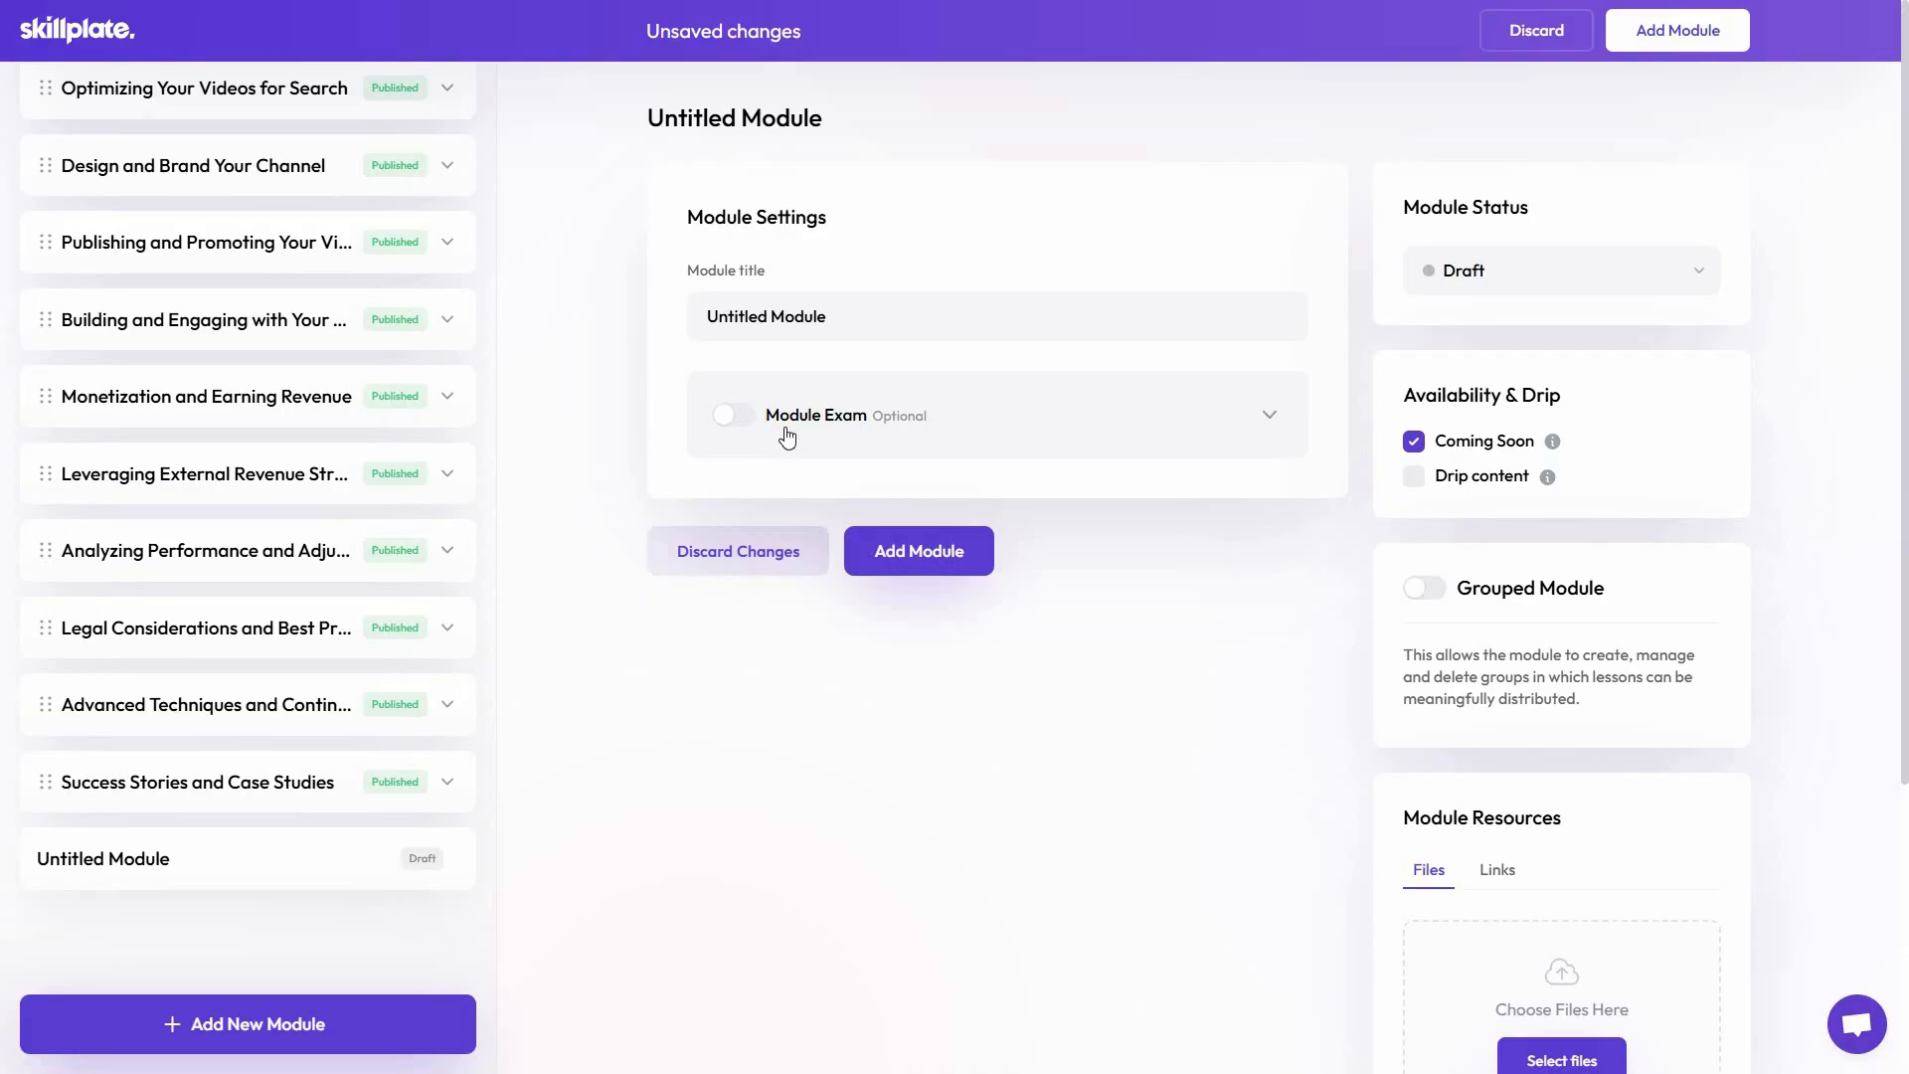
click(1272, 422)
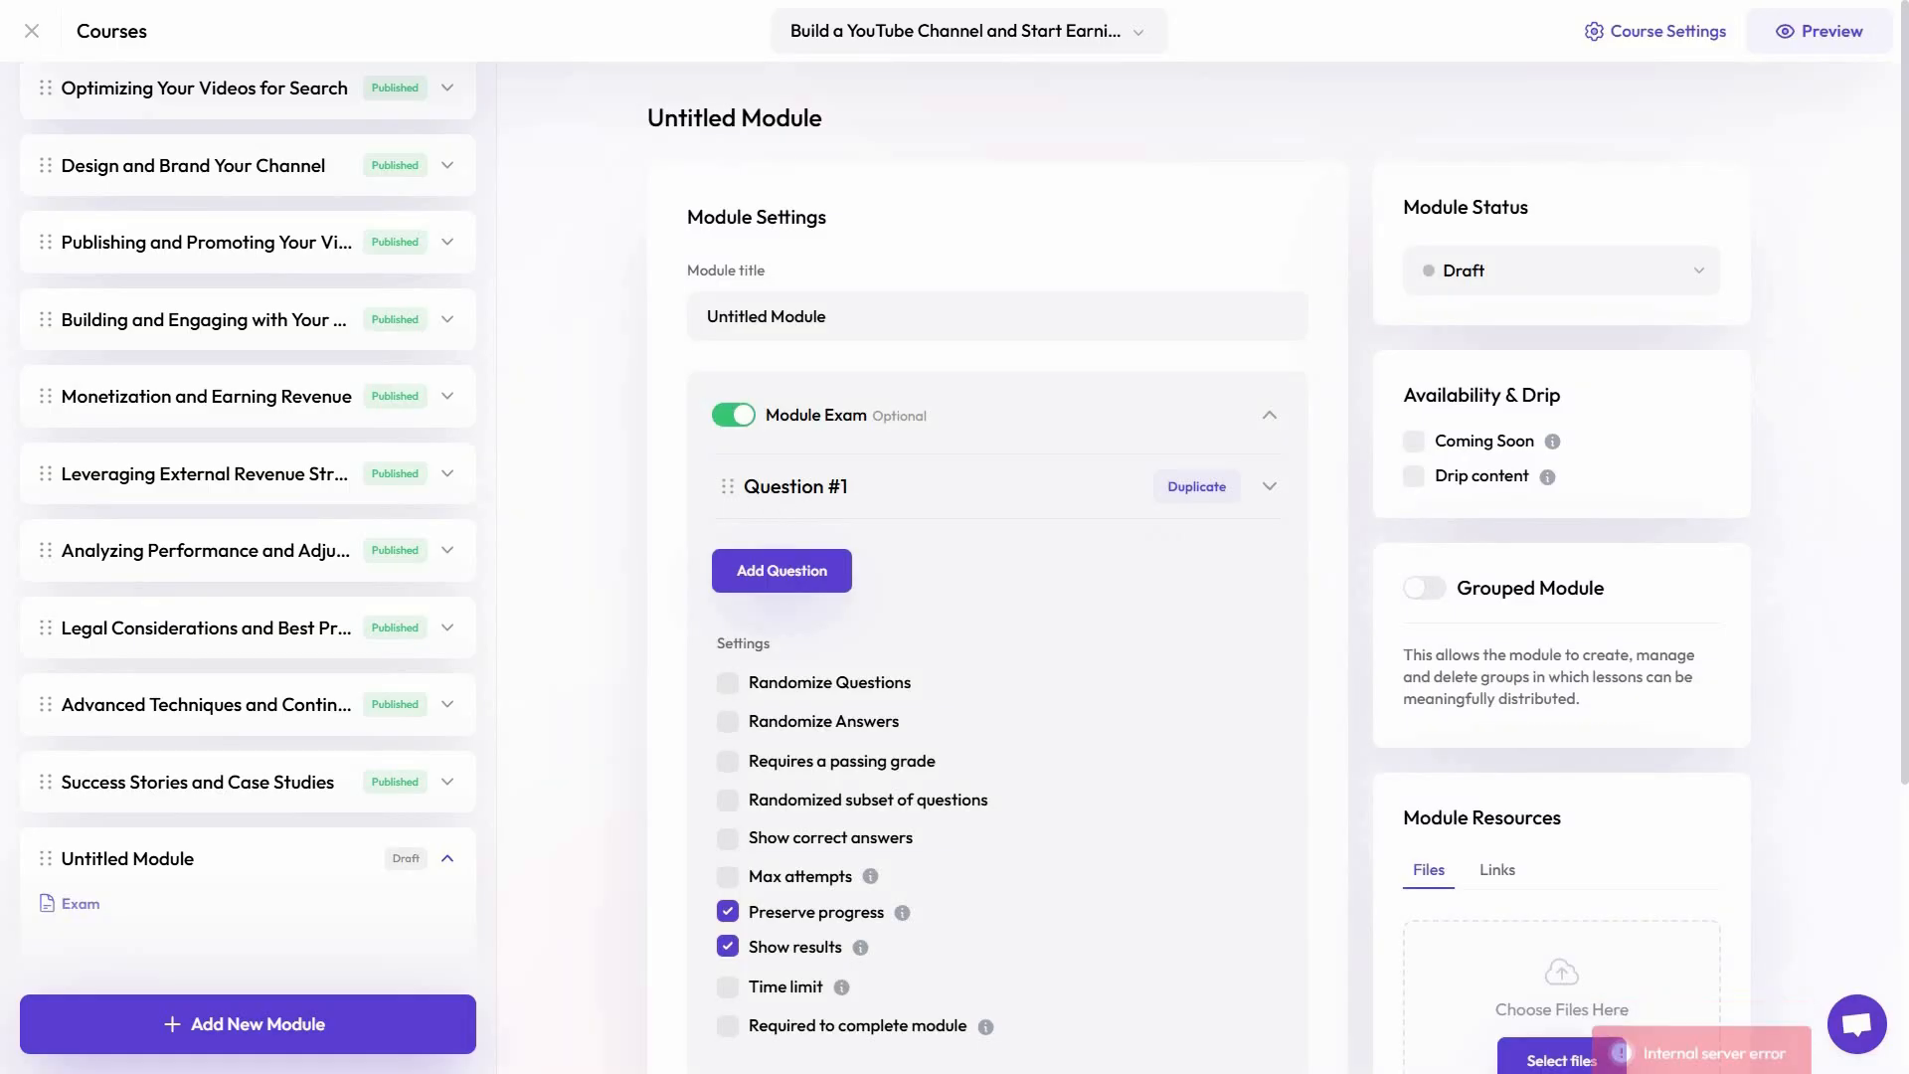
scroll(873, 485, down, 4)
scroll(872, 485, up, 4)
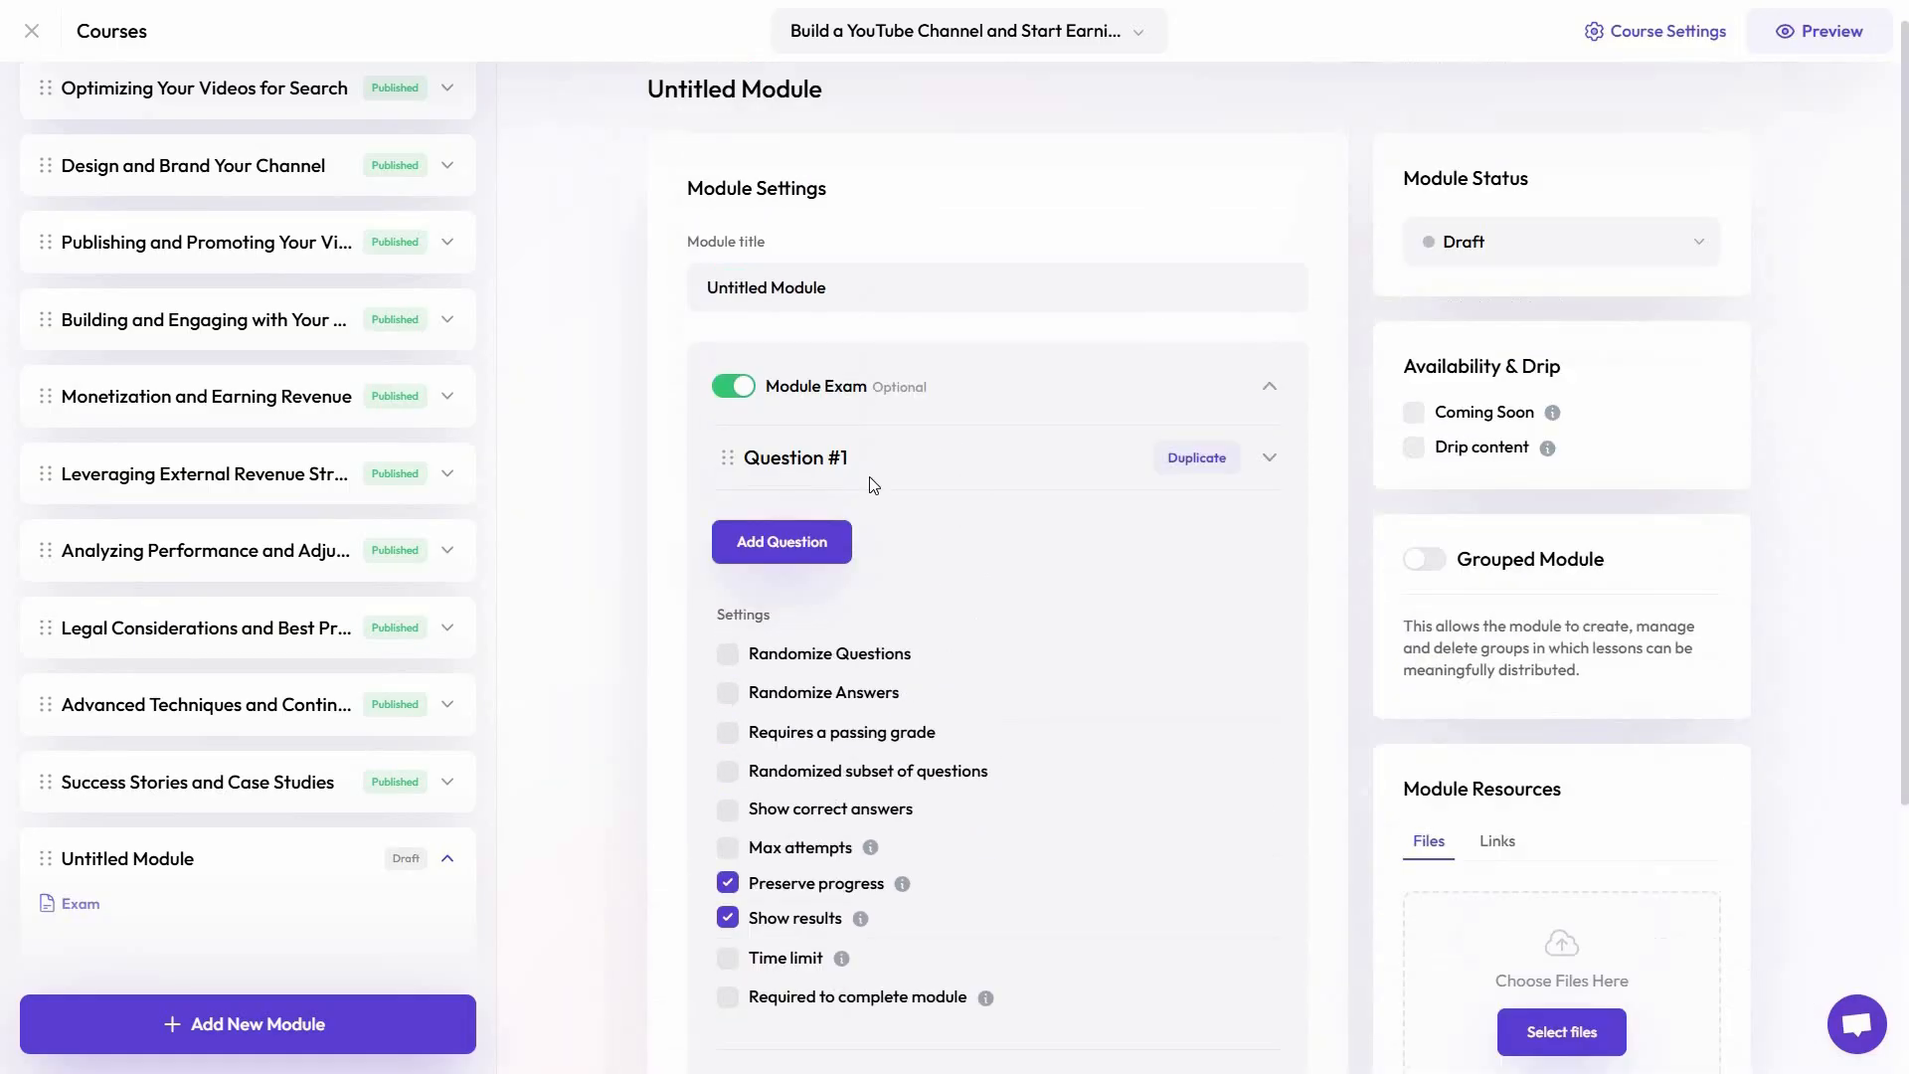
Add a second question to the module exam and check its question types and answer choices
click(821, 527)
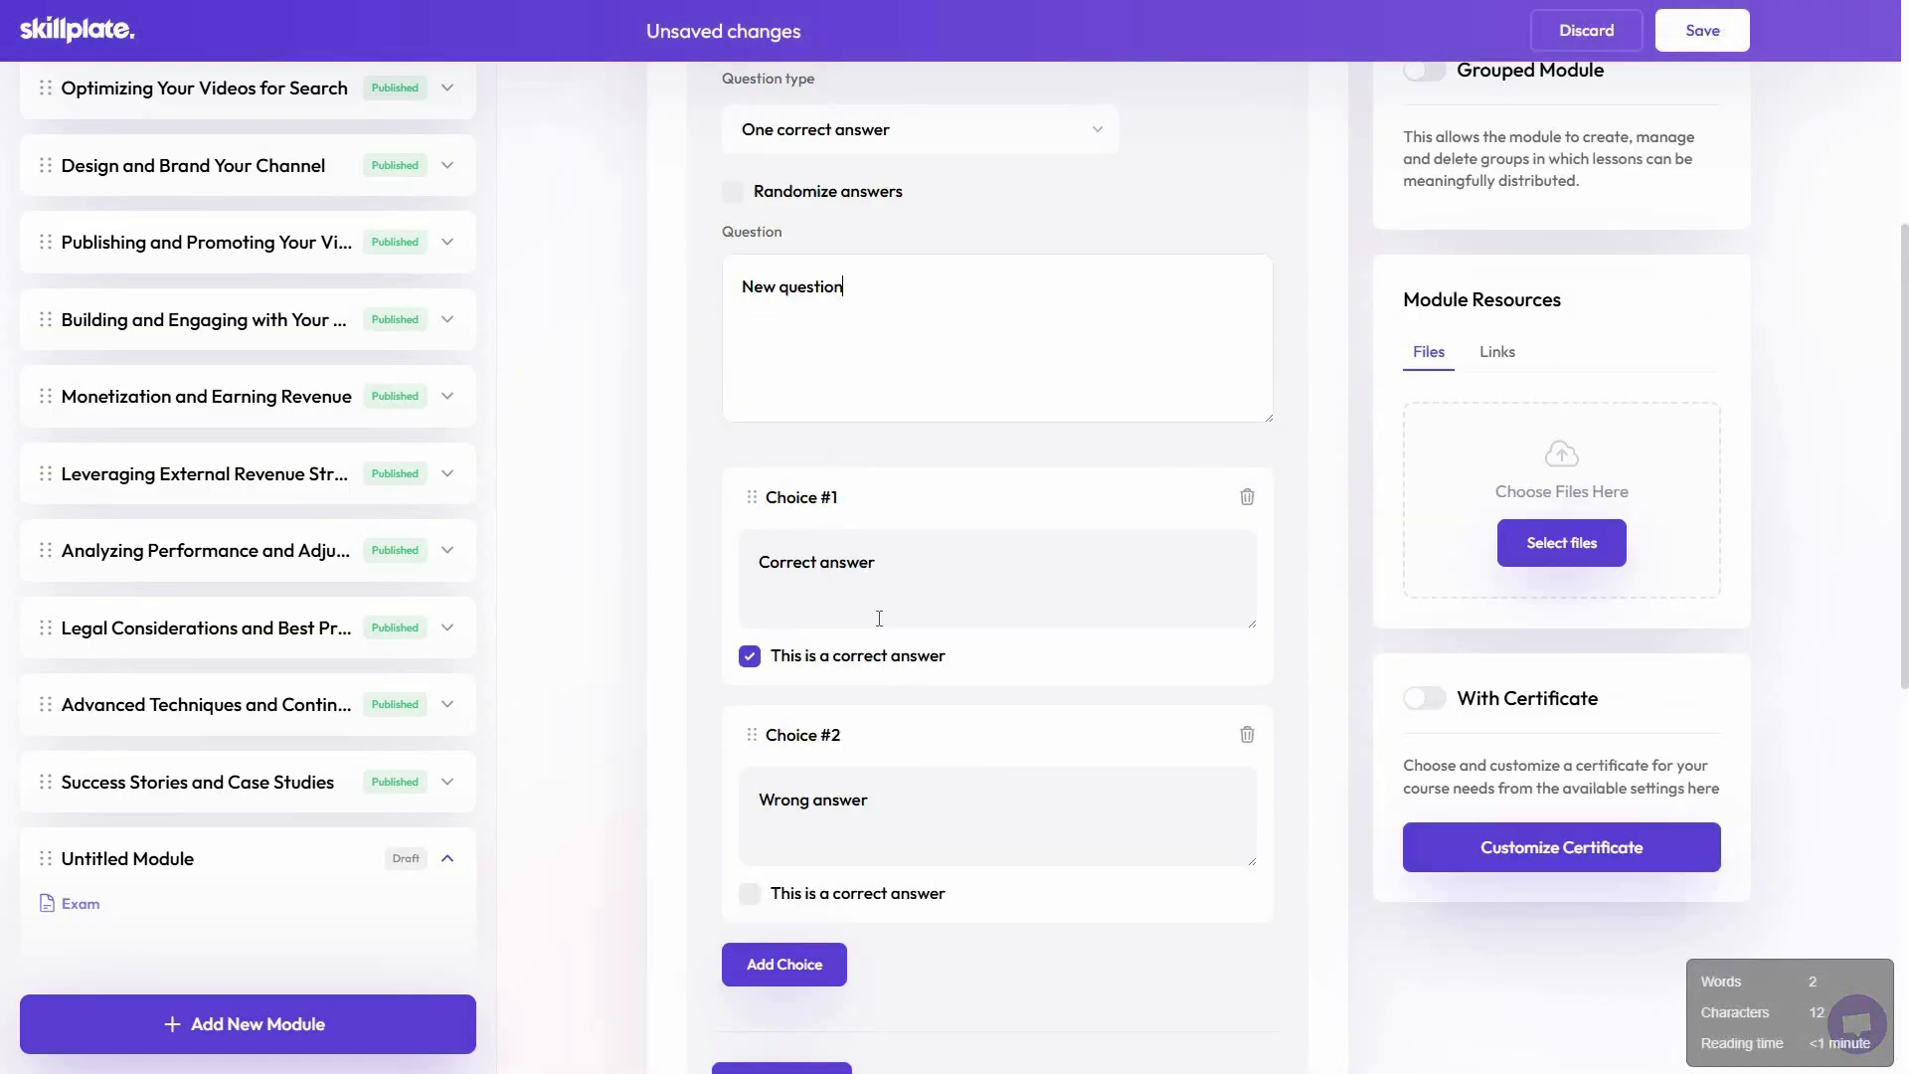
scroll(891, 627, up, 4)
scroll(895, 639, down, 3)
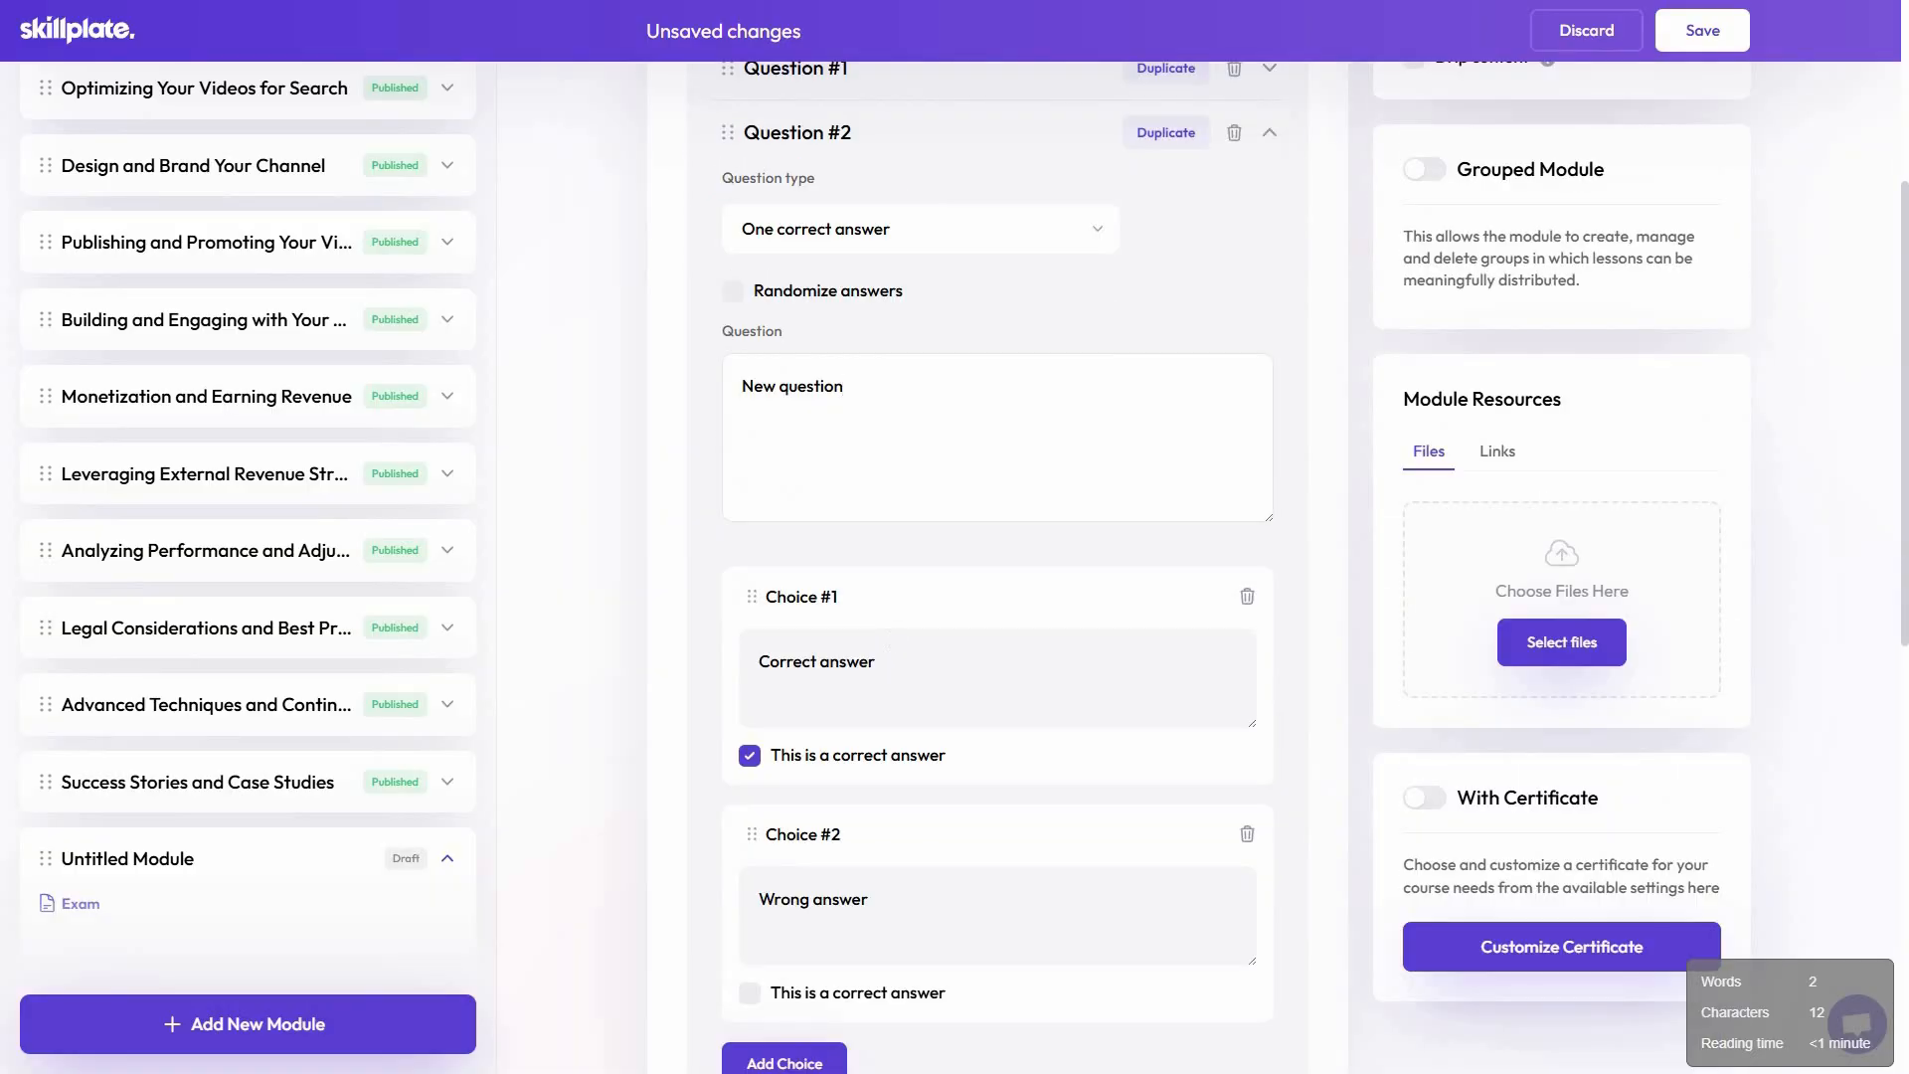
scroll(904, 561, up, 2)
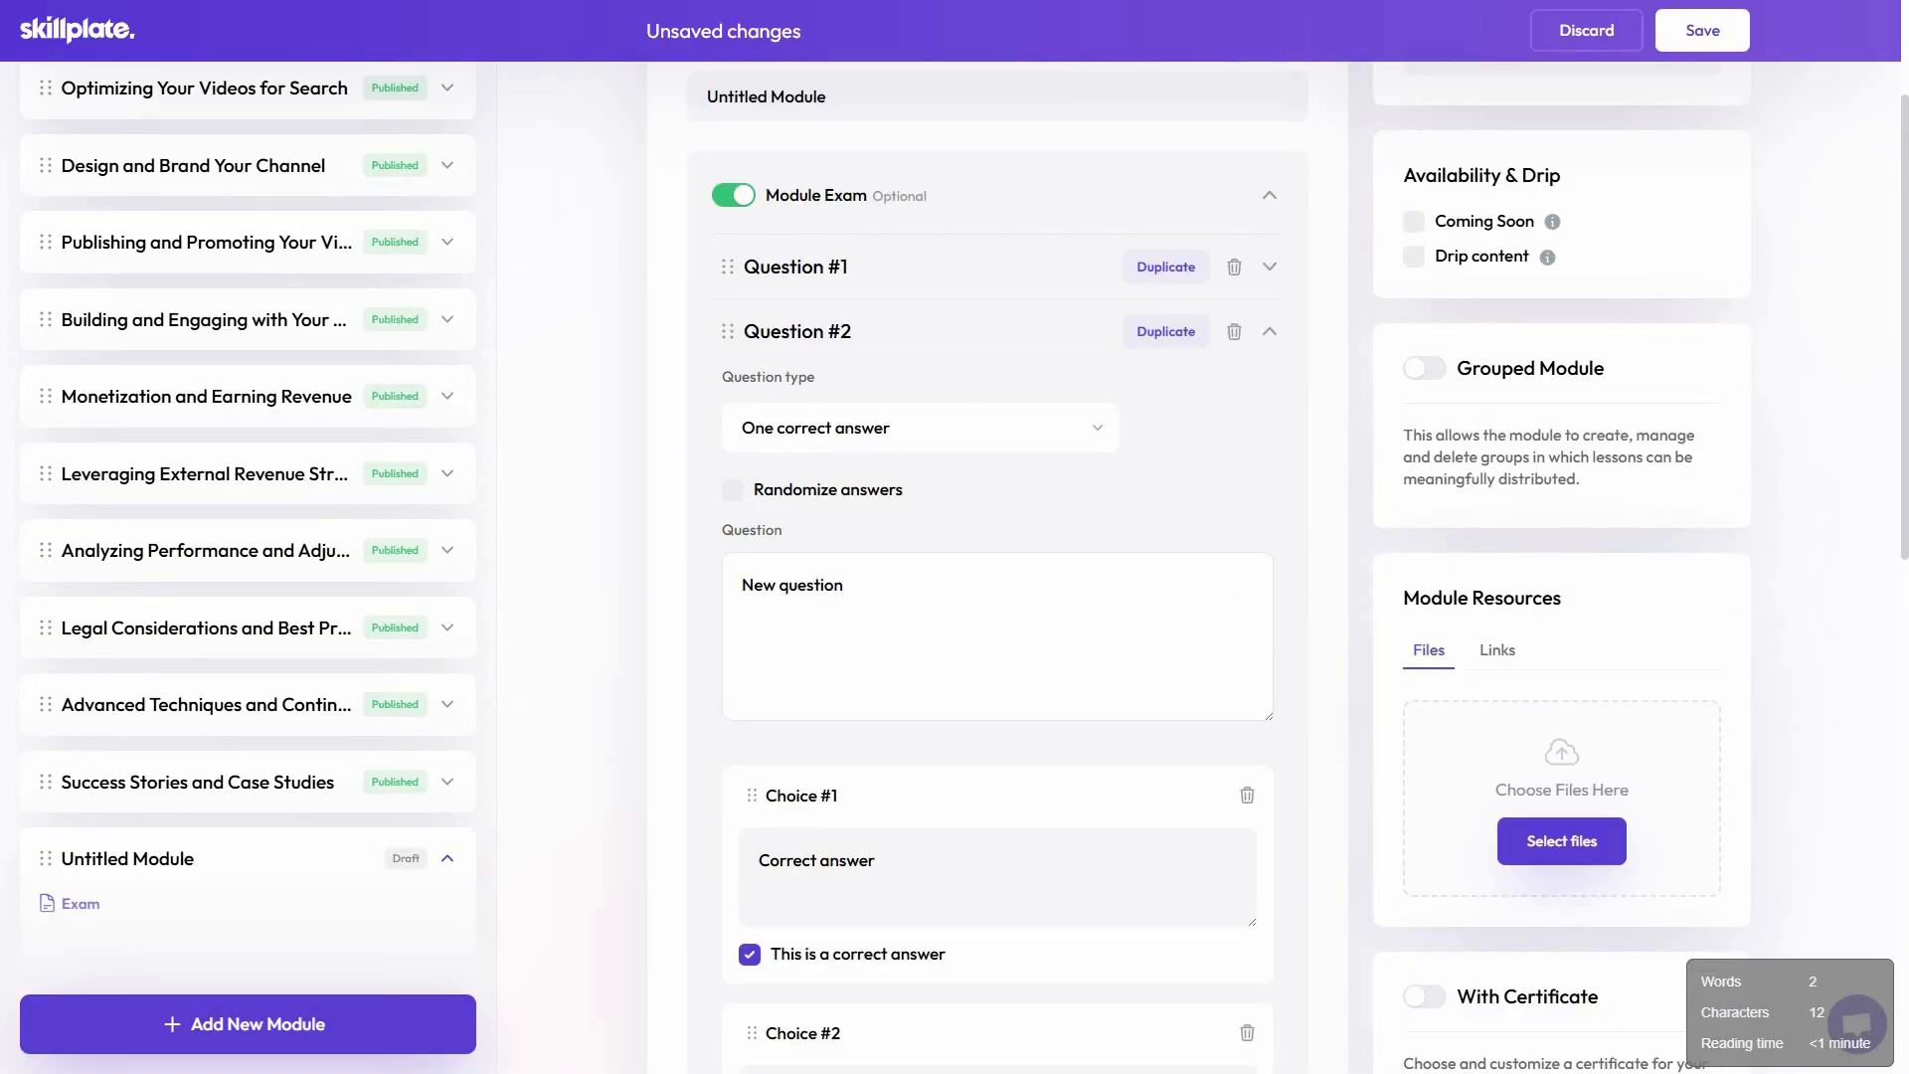
click(921, 439)
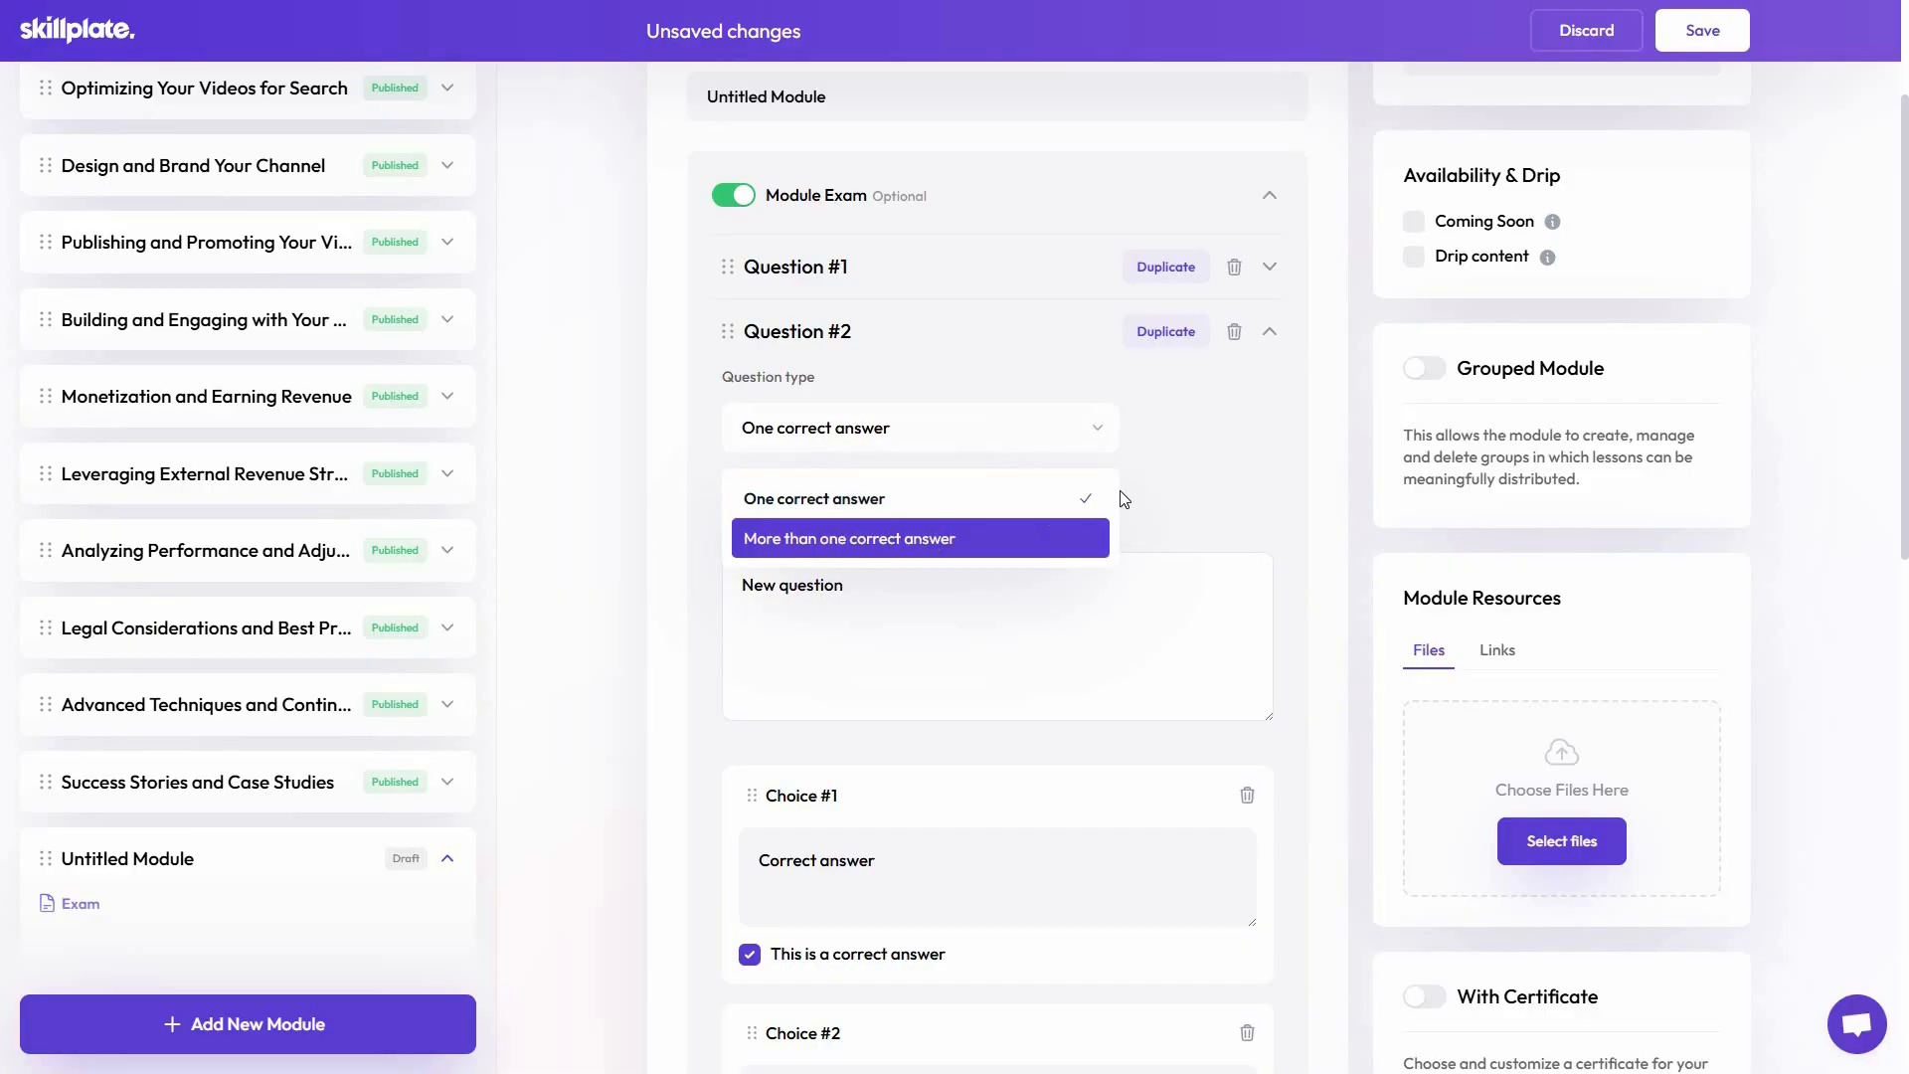
click(847, 838)
Turn off the Module Exam for the untitled module and save the module
scroll(847, 838, down, 7)
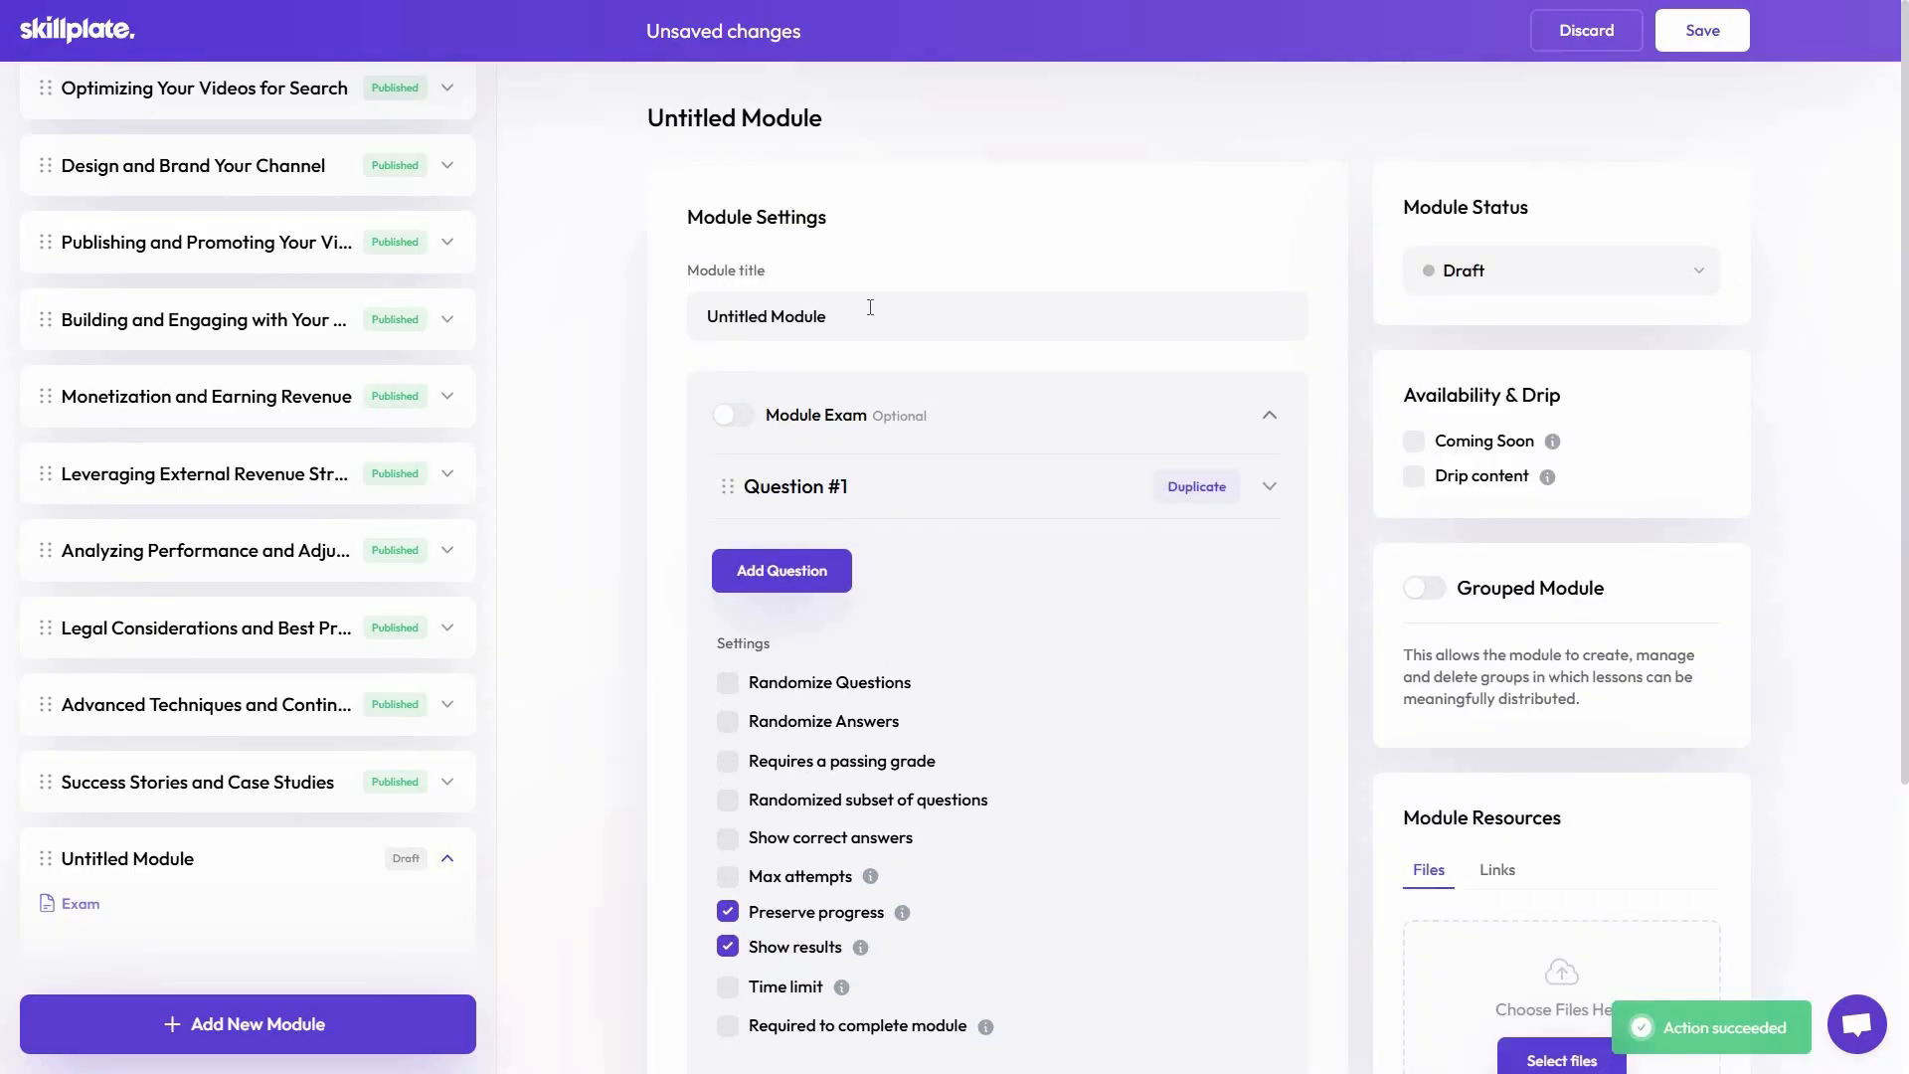
click(1179, 439)
click(1299, 551)
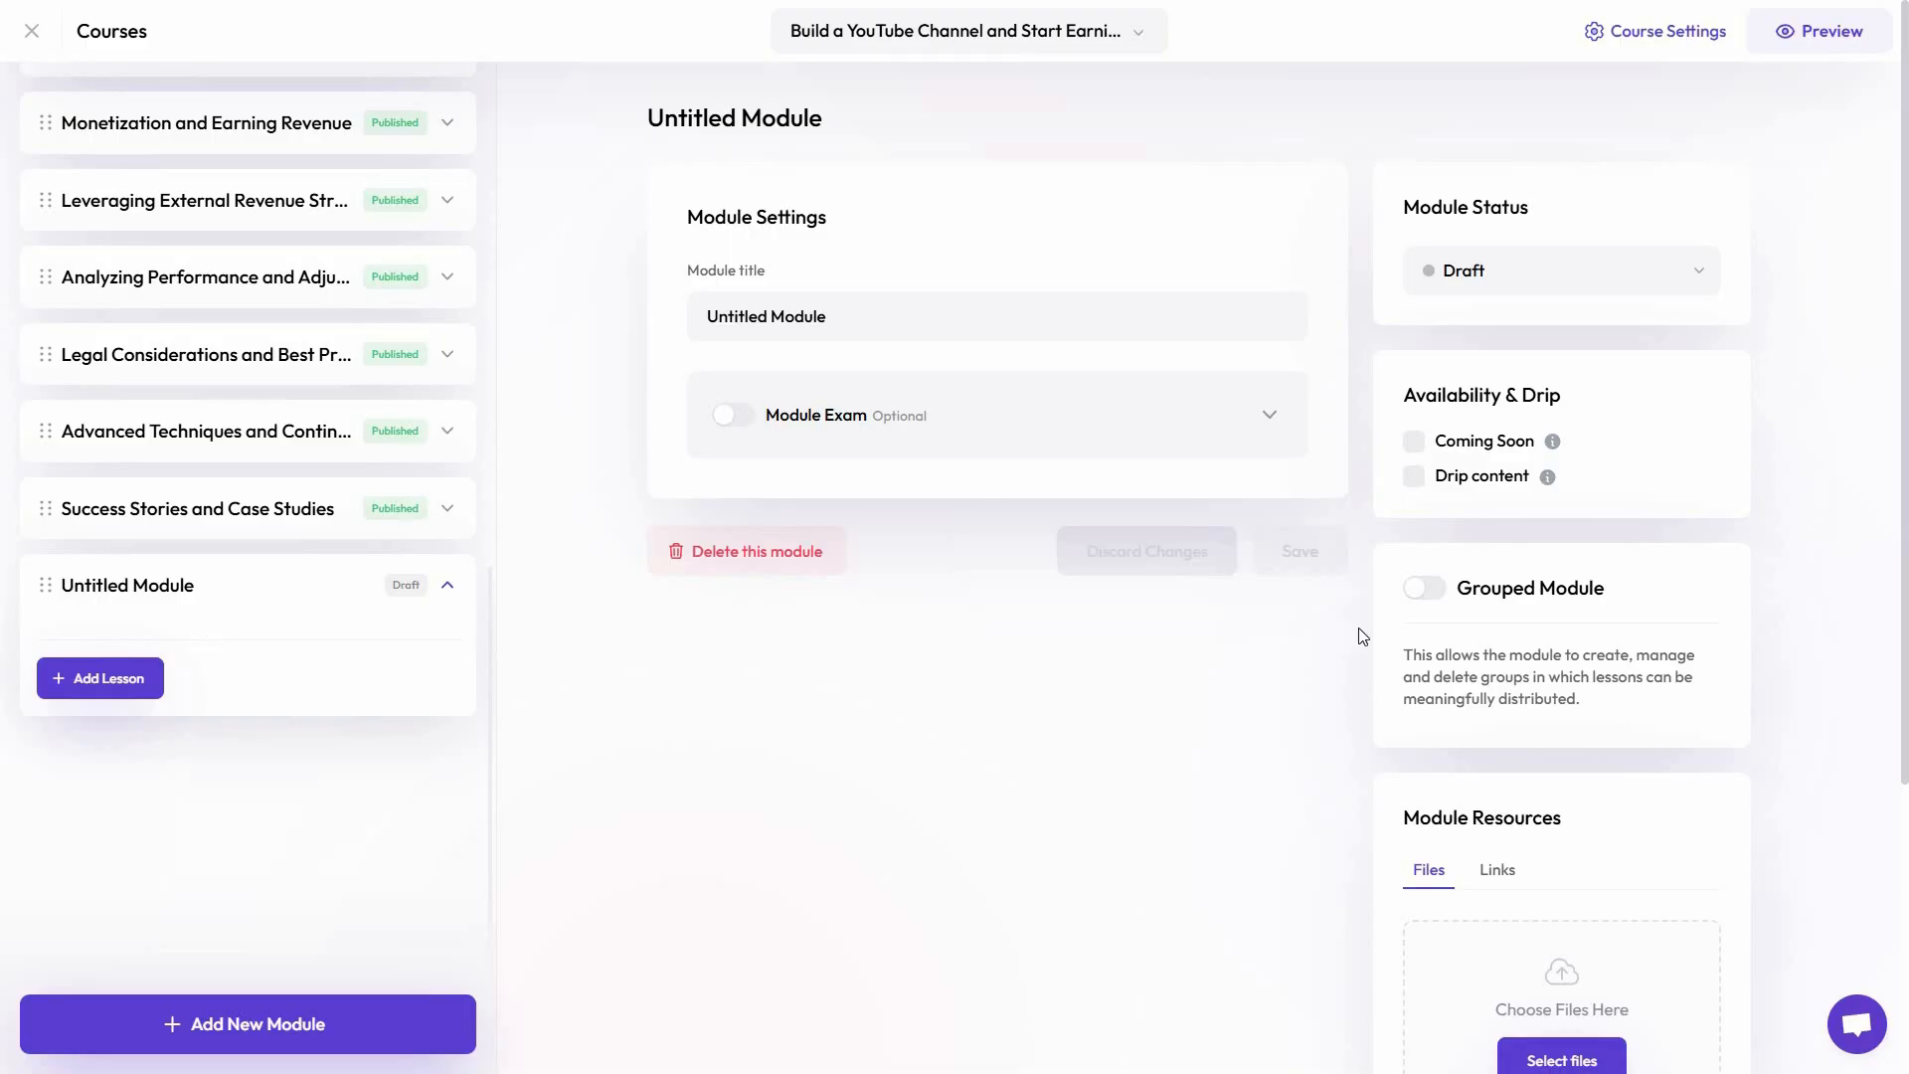
Review the untitled module's status, availability, Grouped Module and resource settings
click(1478, 276)
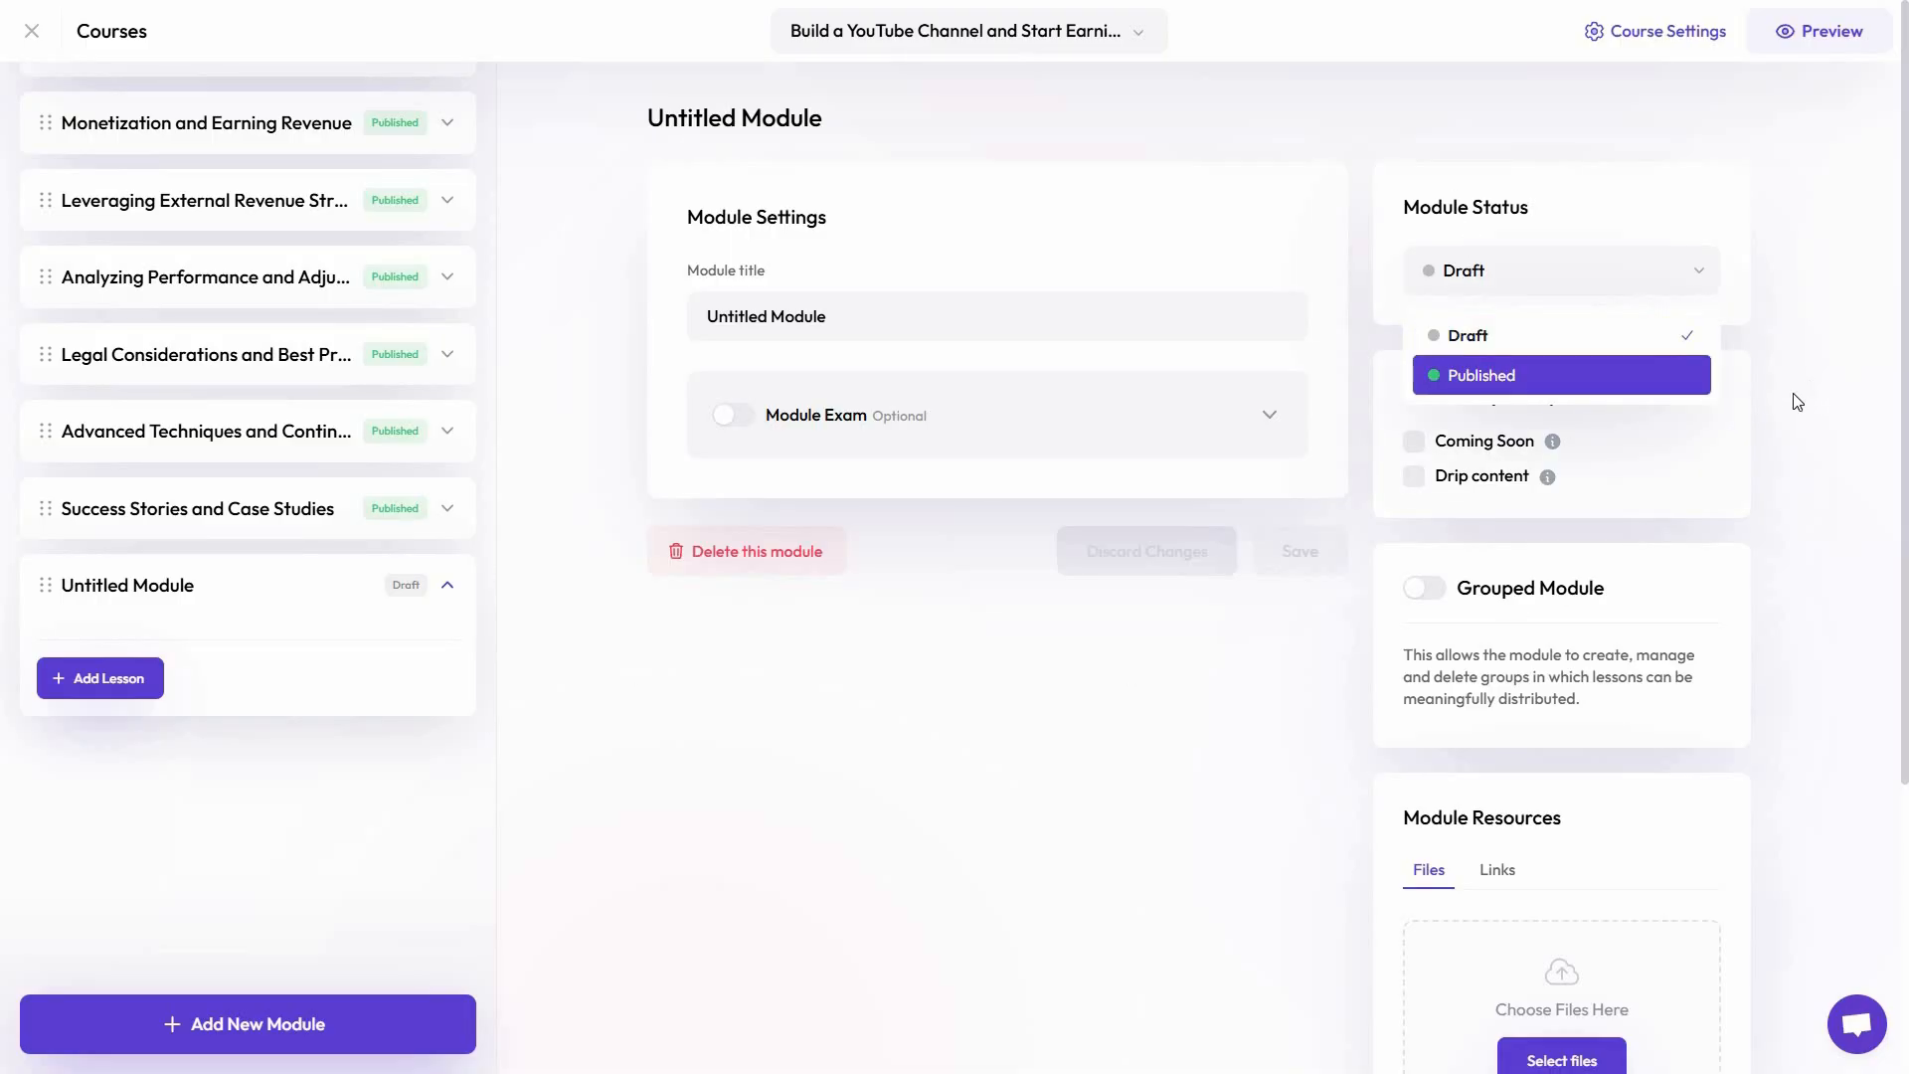
click(1413, 459)
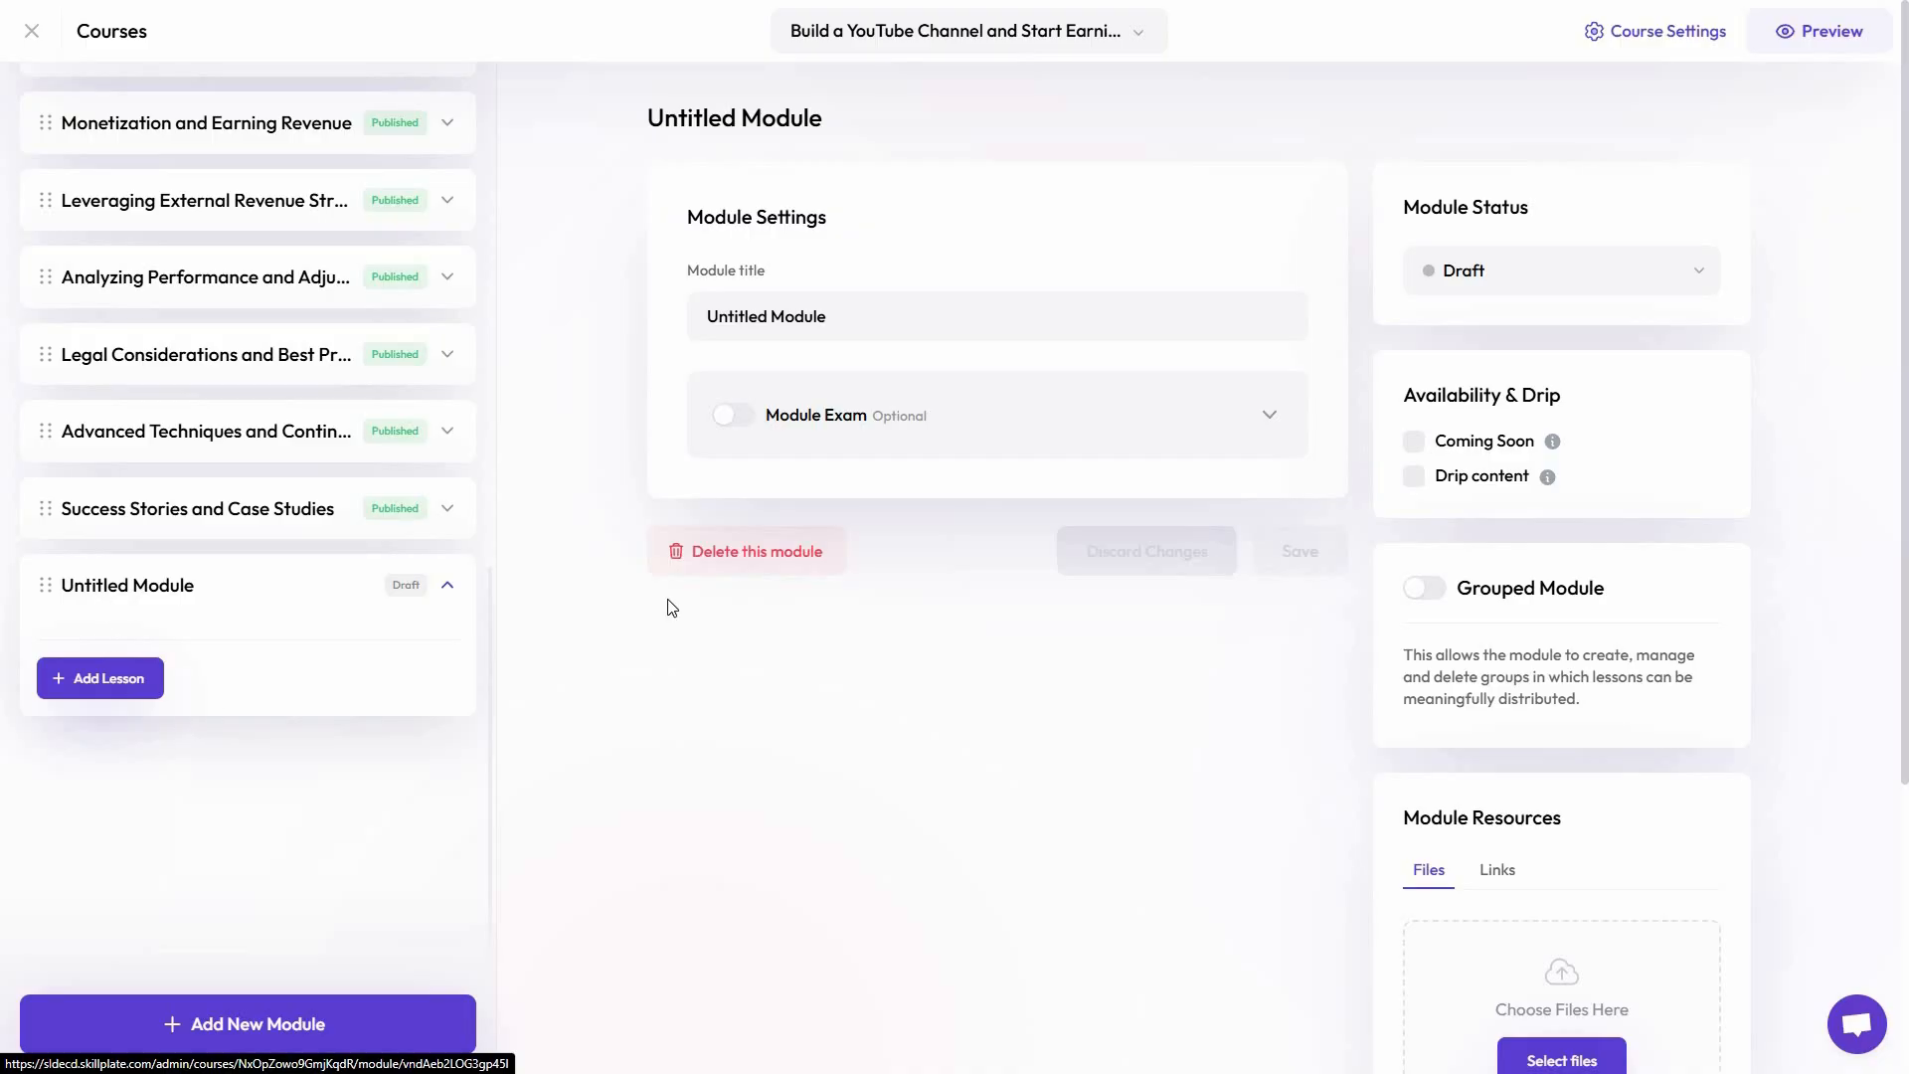
scroll(1435, 503, down, 1)
click(1431, 502)
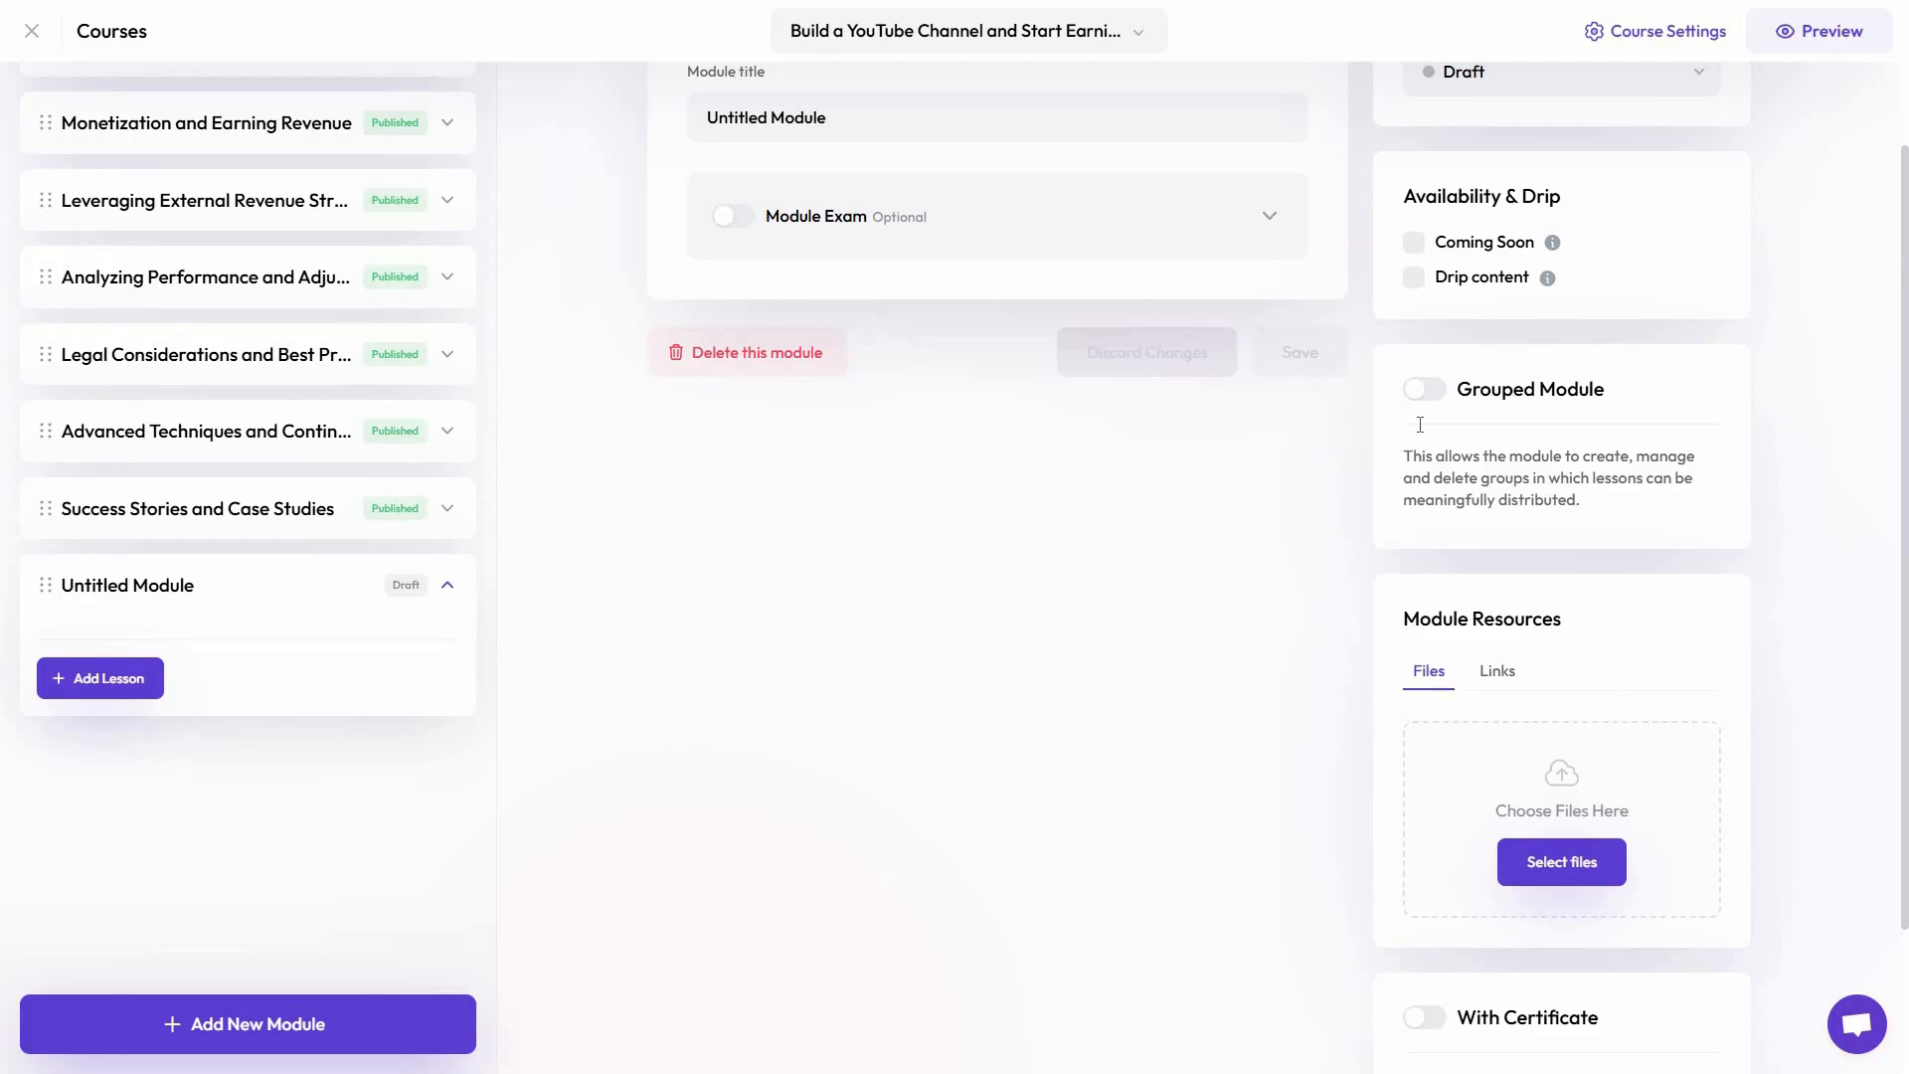
scroll(1496, 418, down, 2)
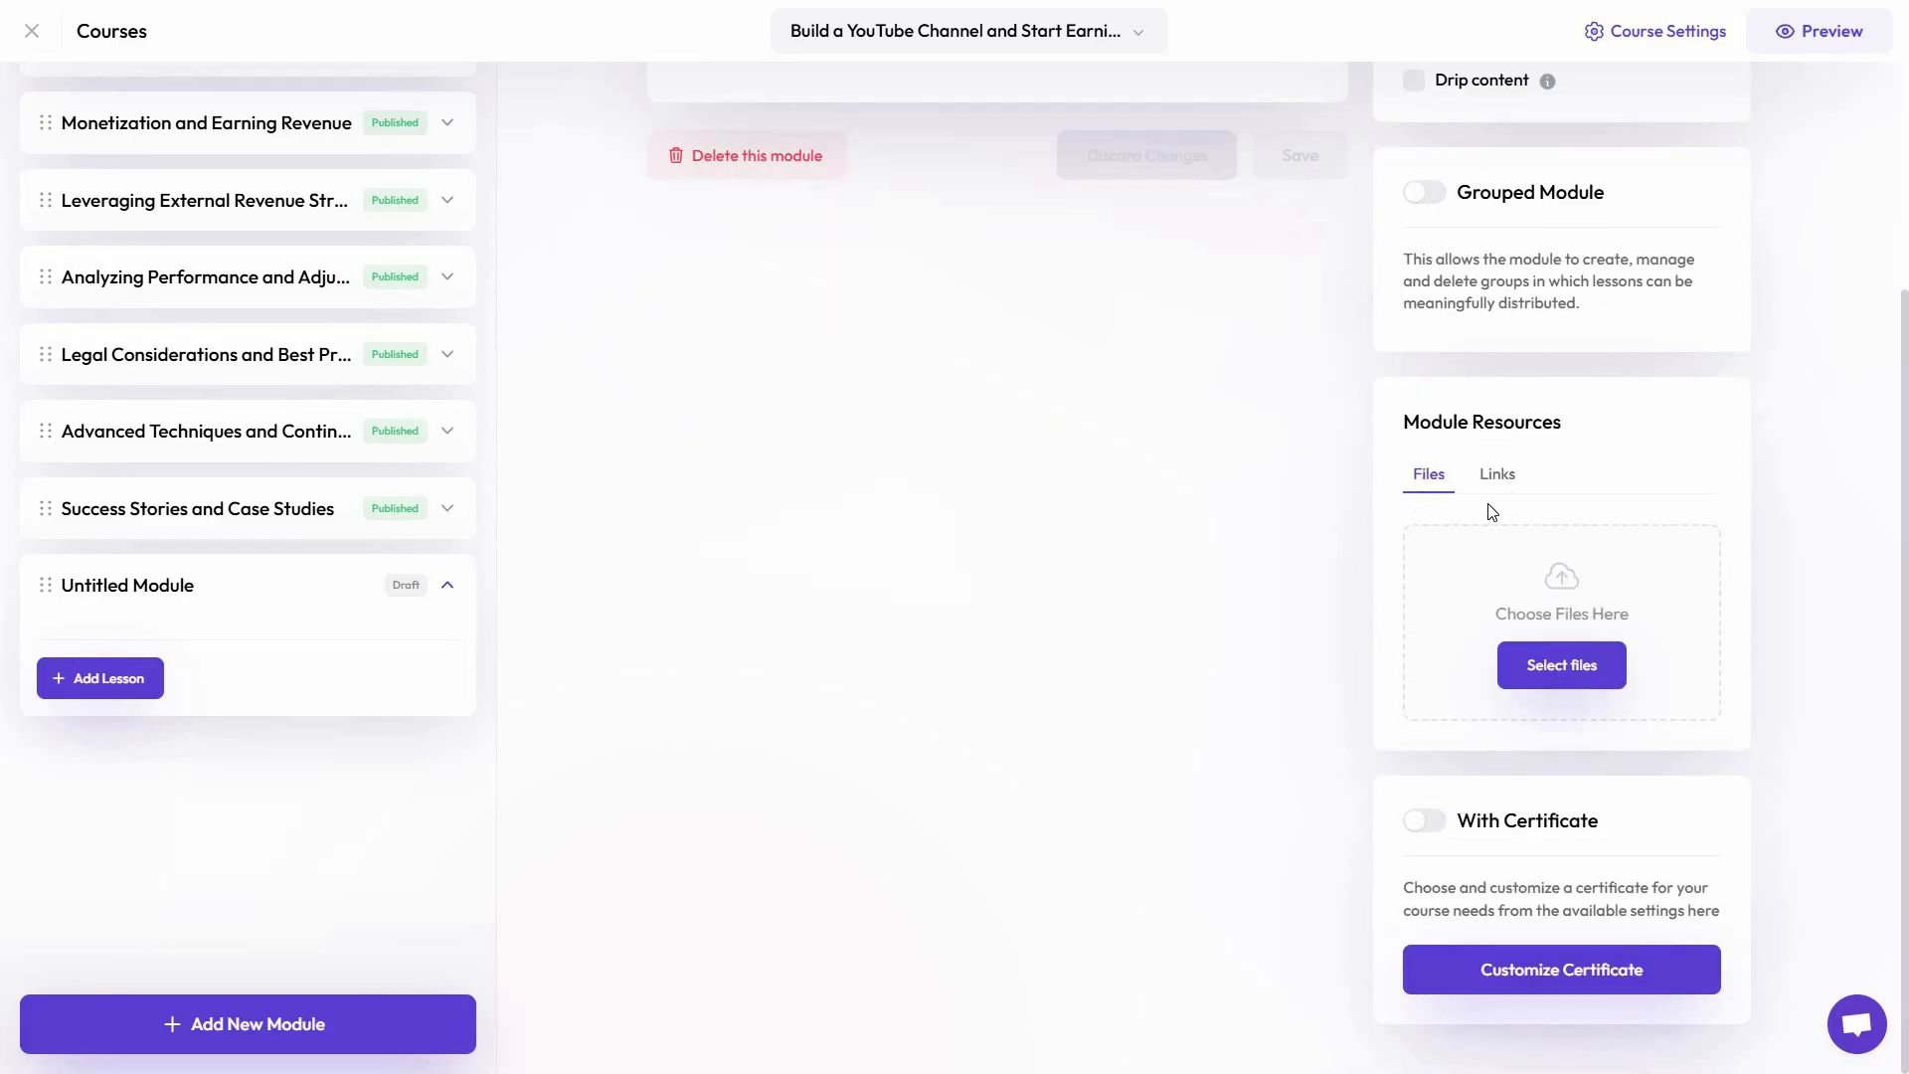
Open the module's certificate customization and examine its design preview, logo, color, educator, background and font settings
click(1426, 822)
click(1555, 971)
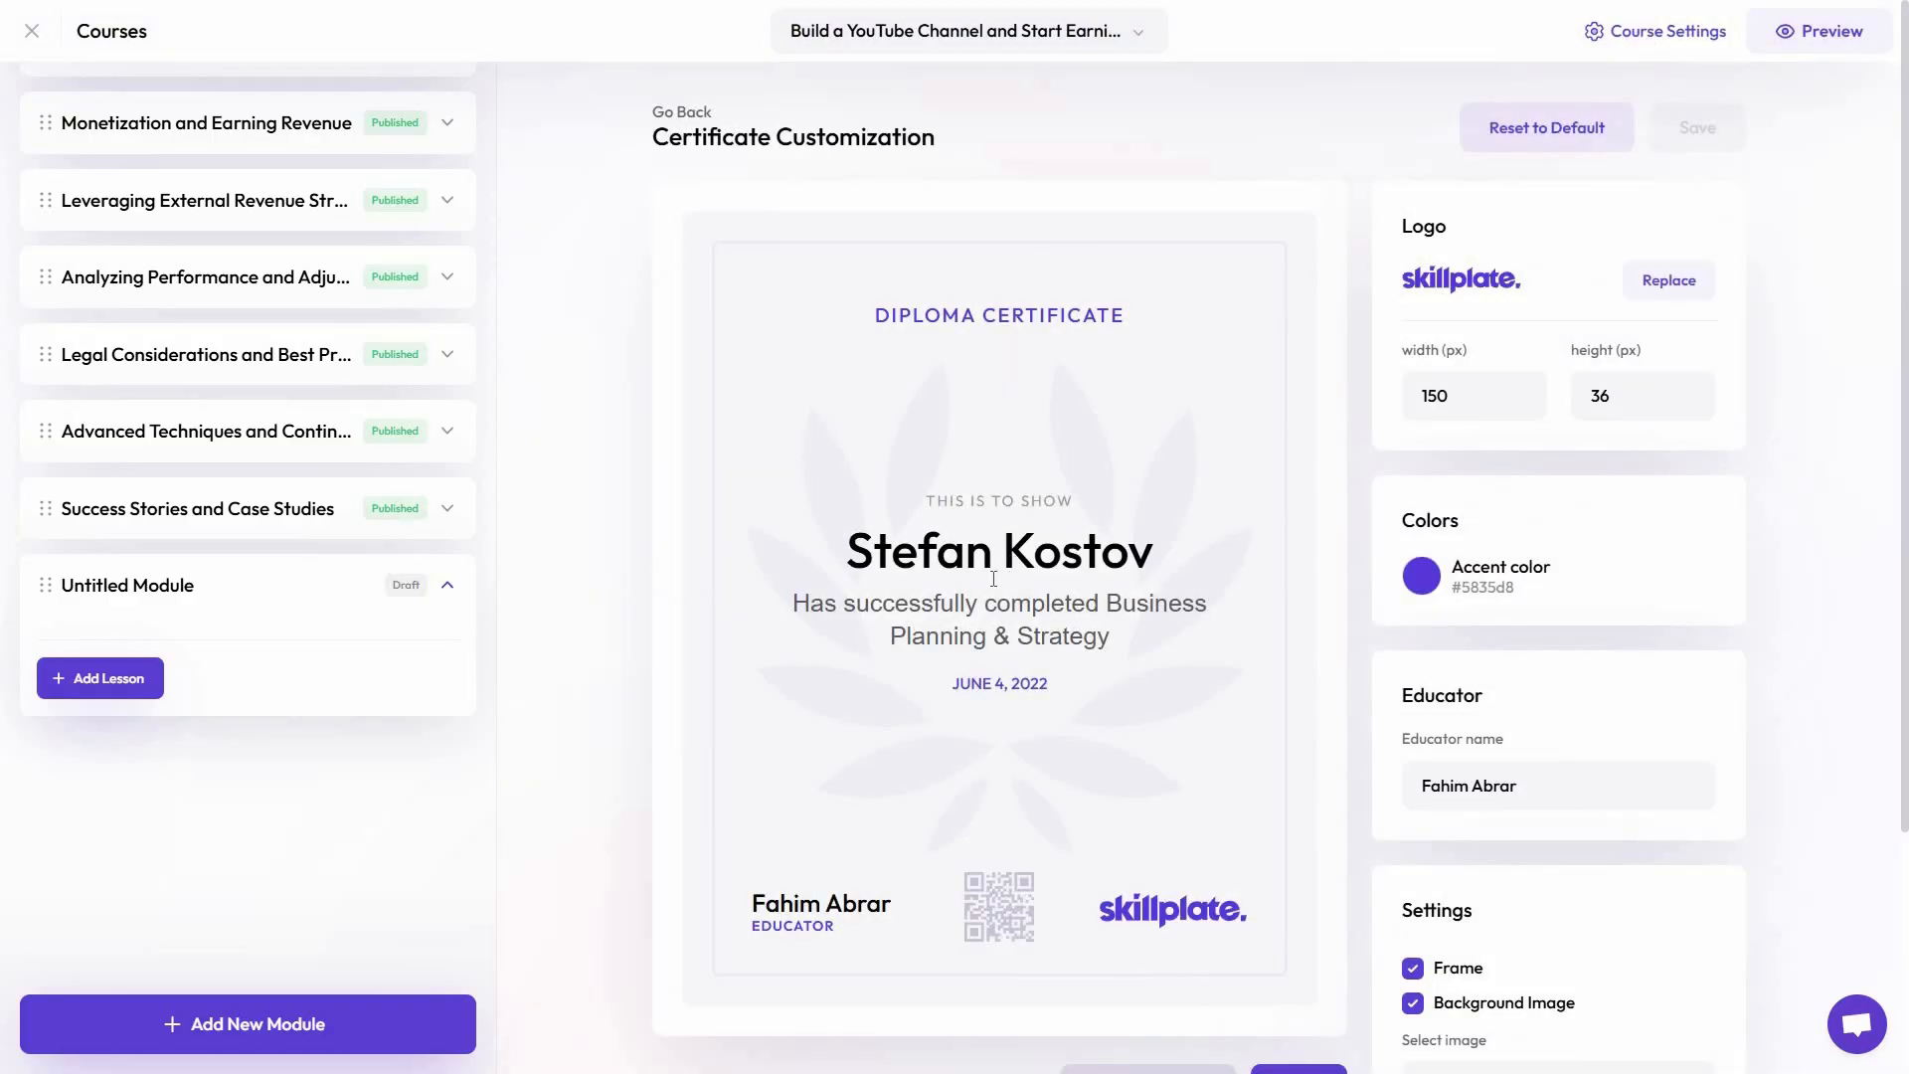
scroll(990, 587, down, 2)
scroll(990, 586, up, 2)
scroll(1048, 815, down, 3)
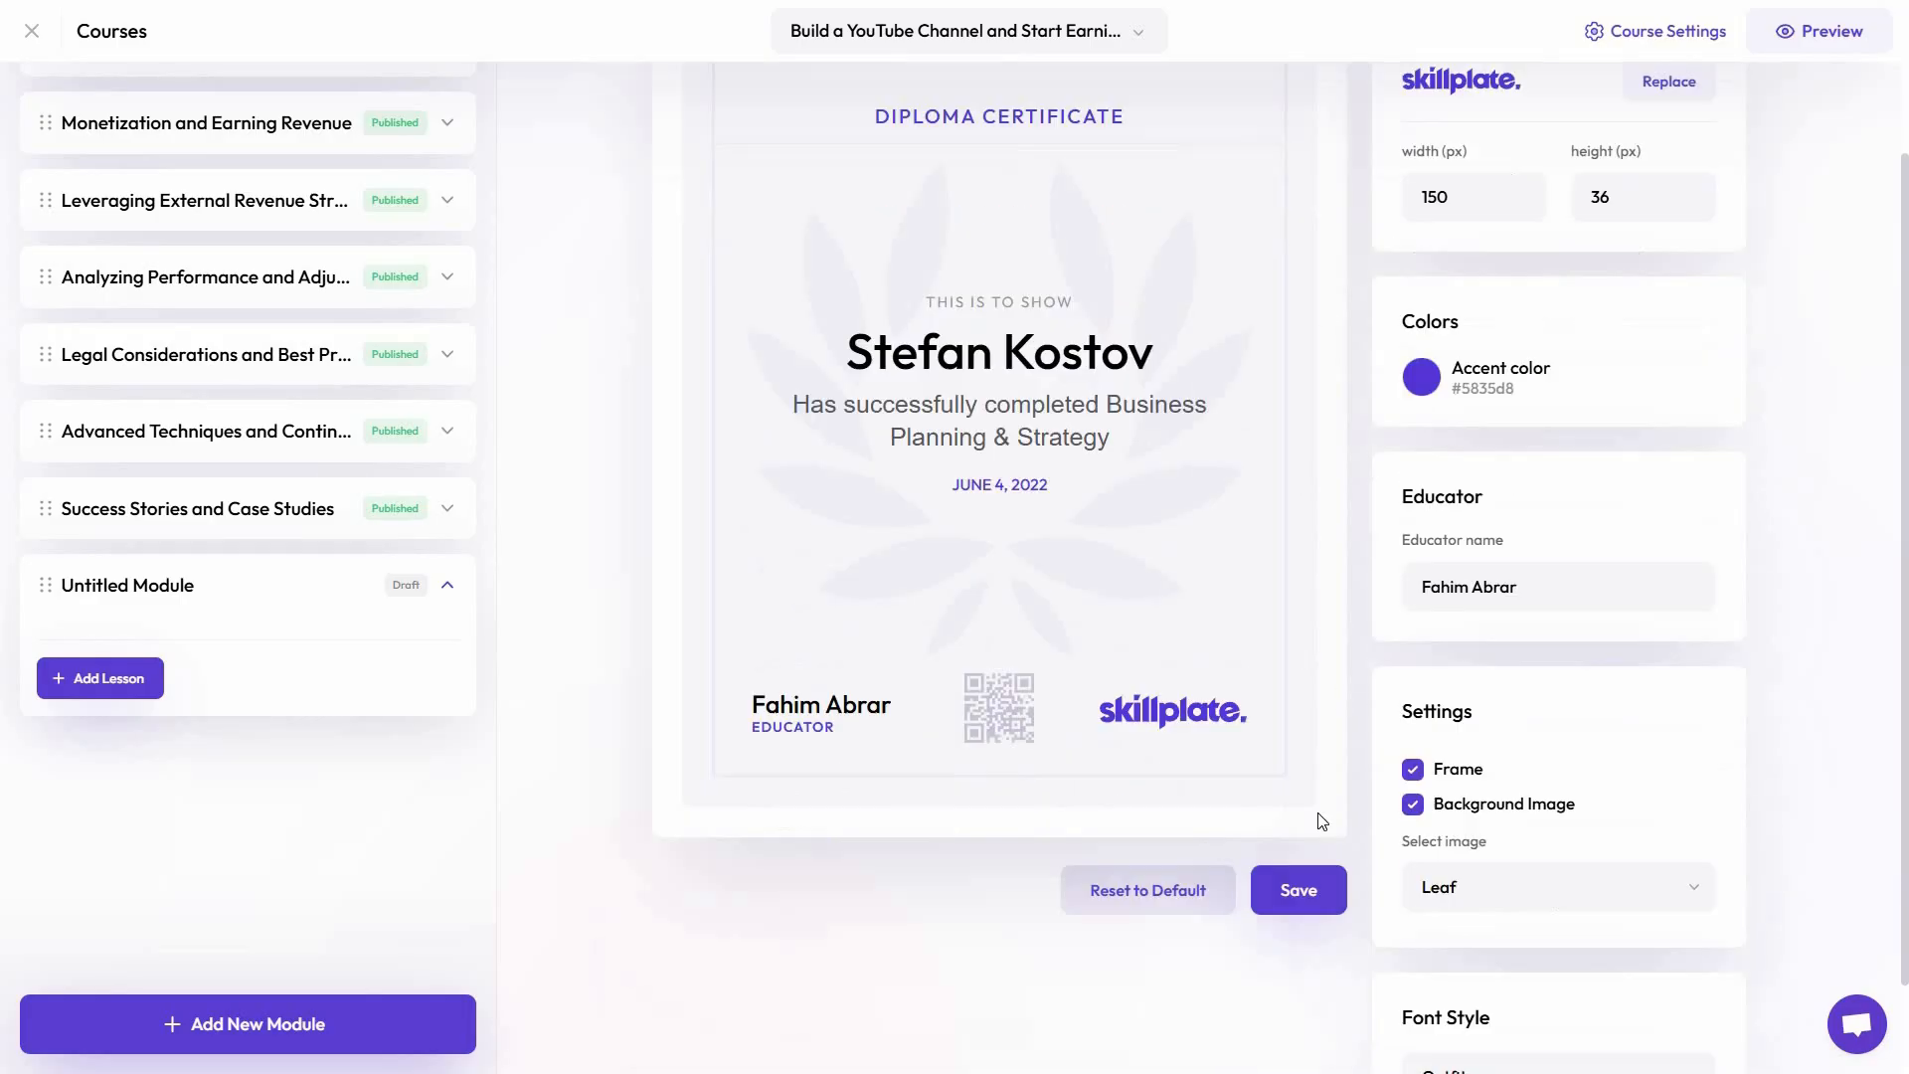
scroll(1581, 779, up, 3)
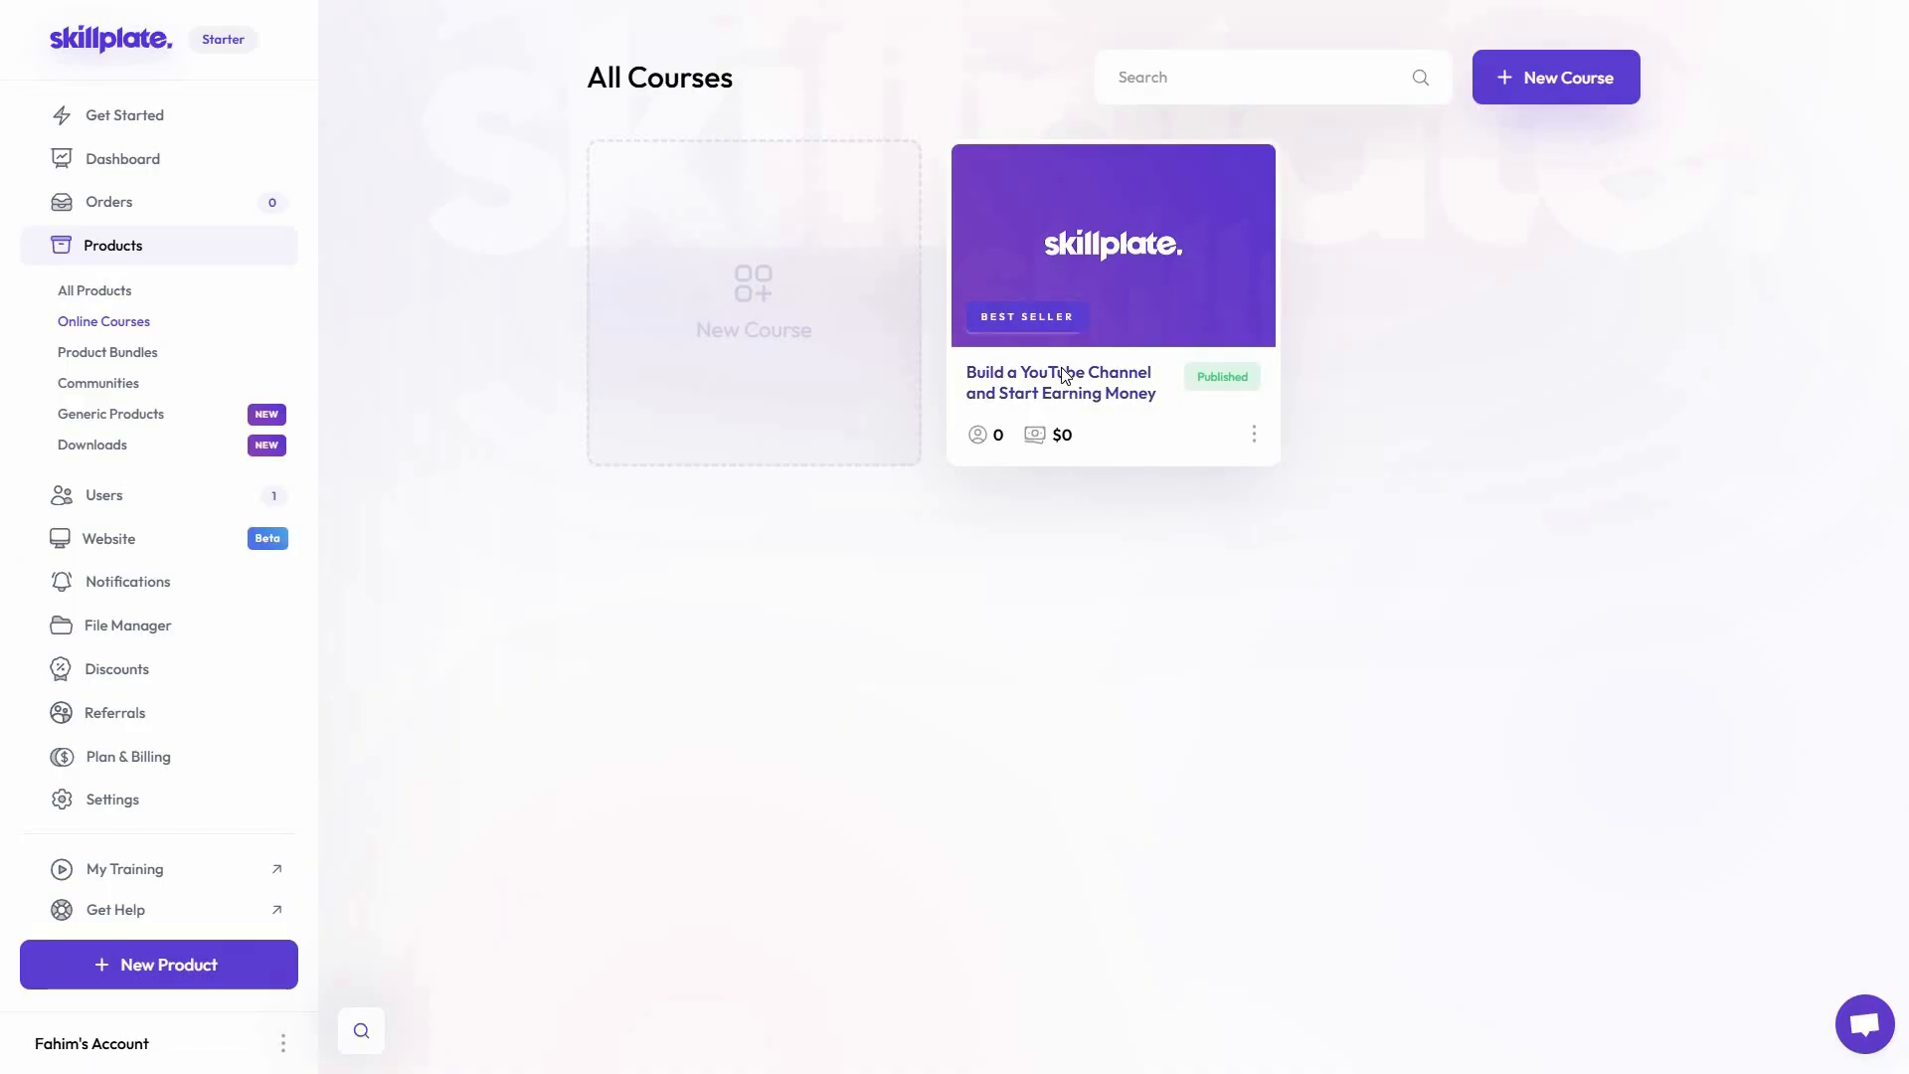
Return to the course curriculum and view the settings of the Introduction to Starting a YouTube Channel module
click(1064, 374)
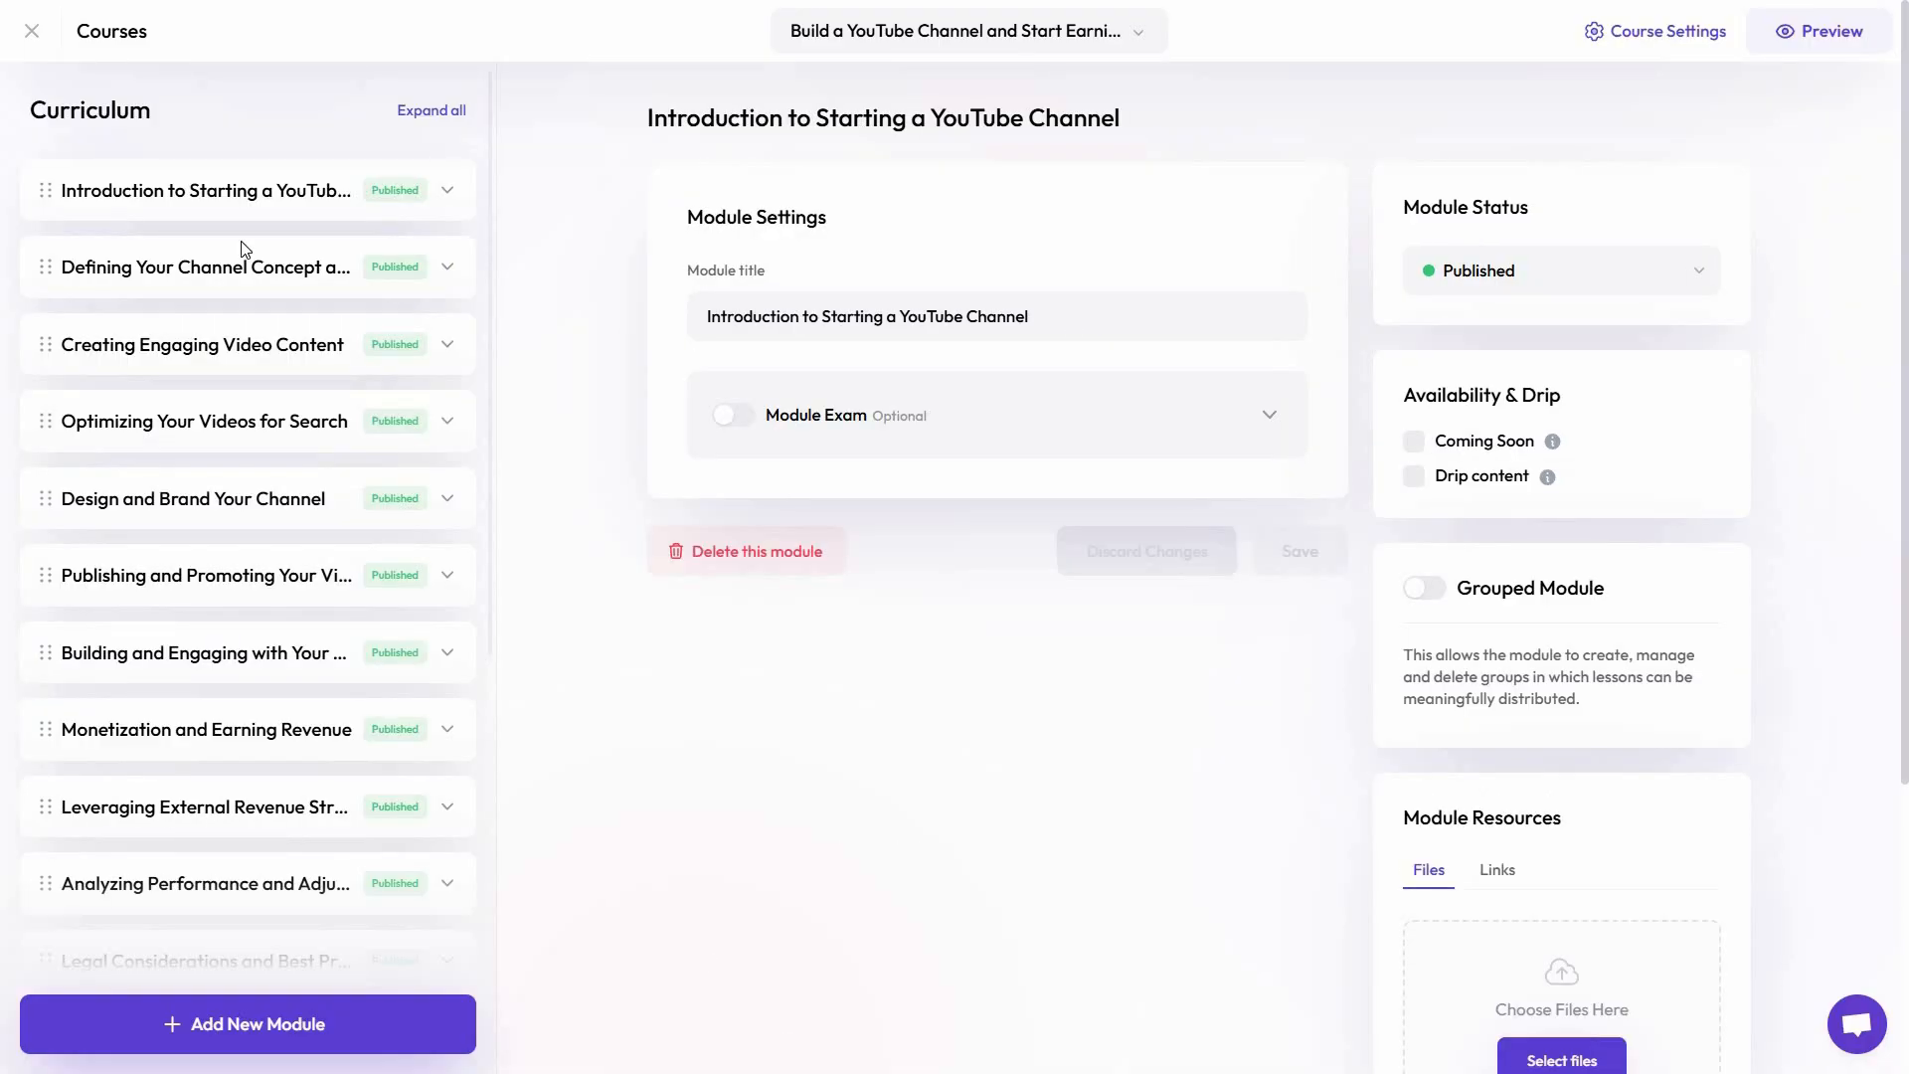
click(447, 191)
Open the general course settings and examine the product description, enrollment, content, landing page and pricing options
click(1657, 34)
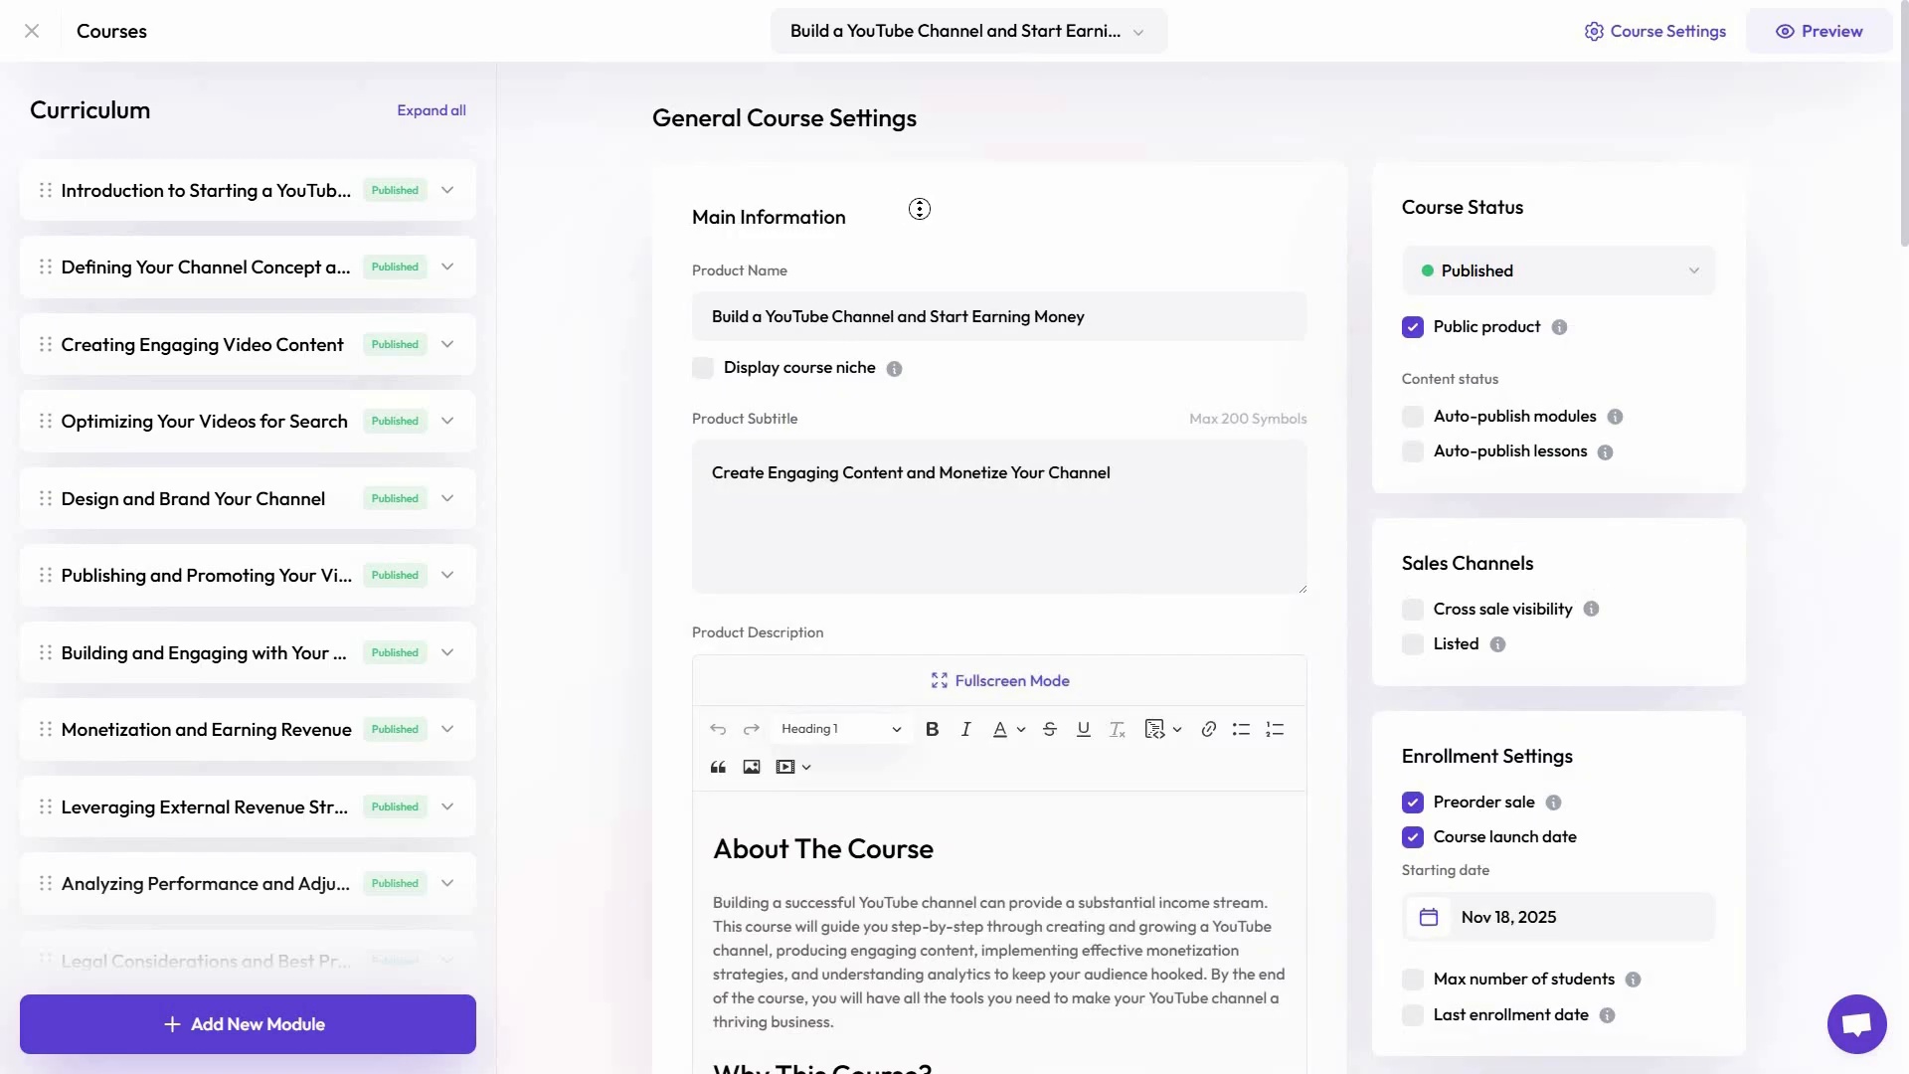
scroll(919, 230, down, 2)
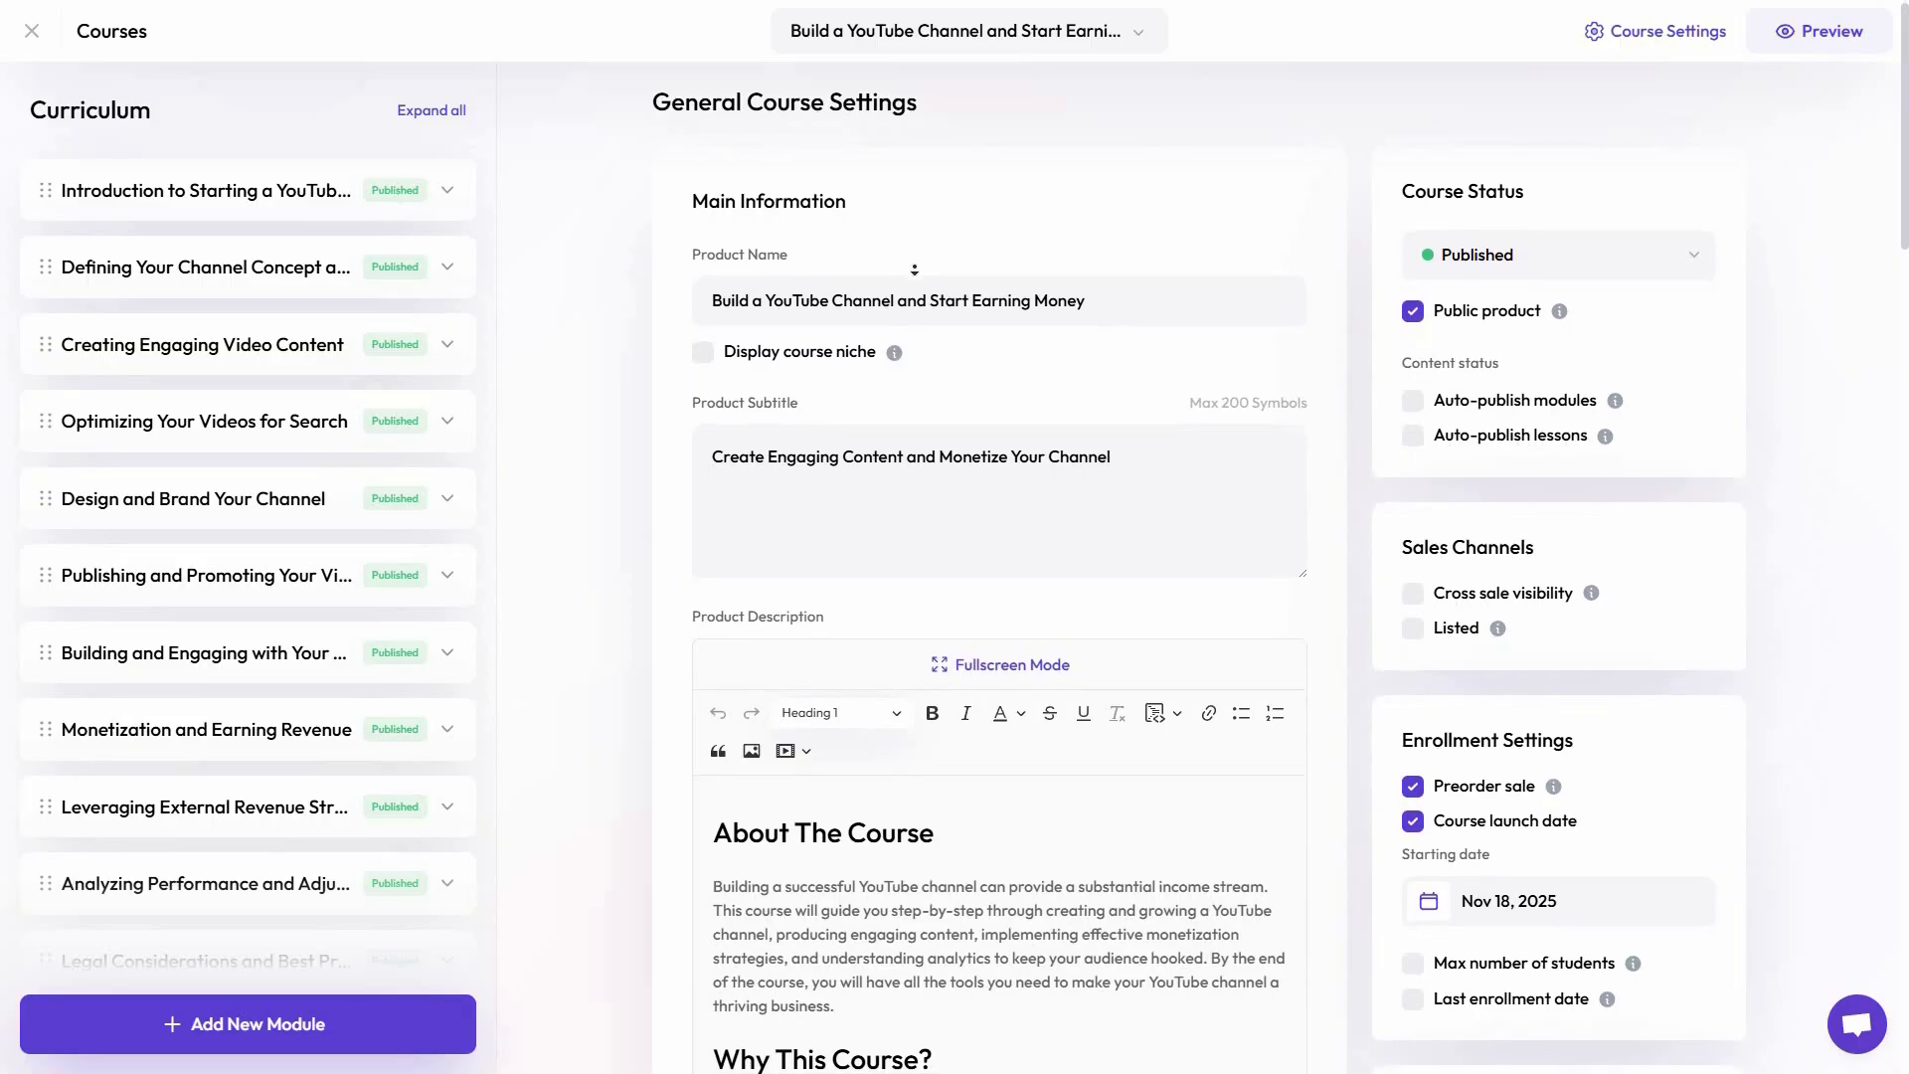
scroll(915, 316, down, 10)
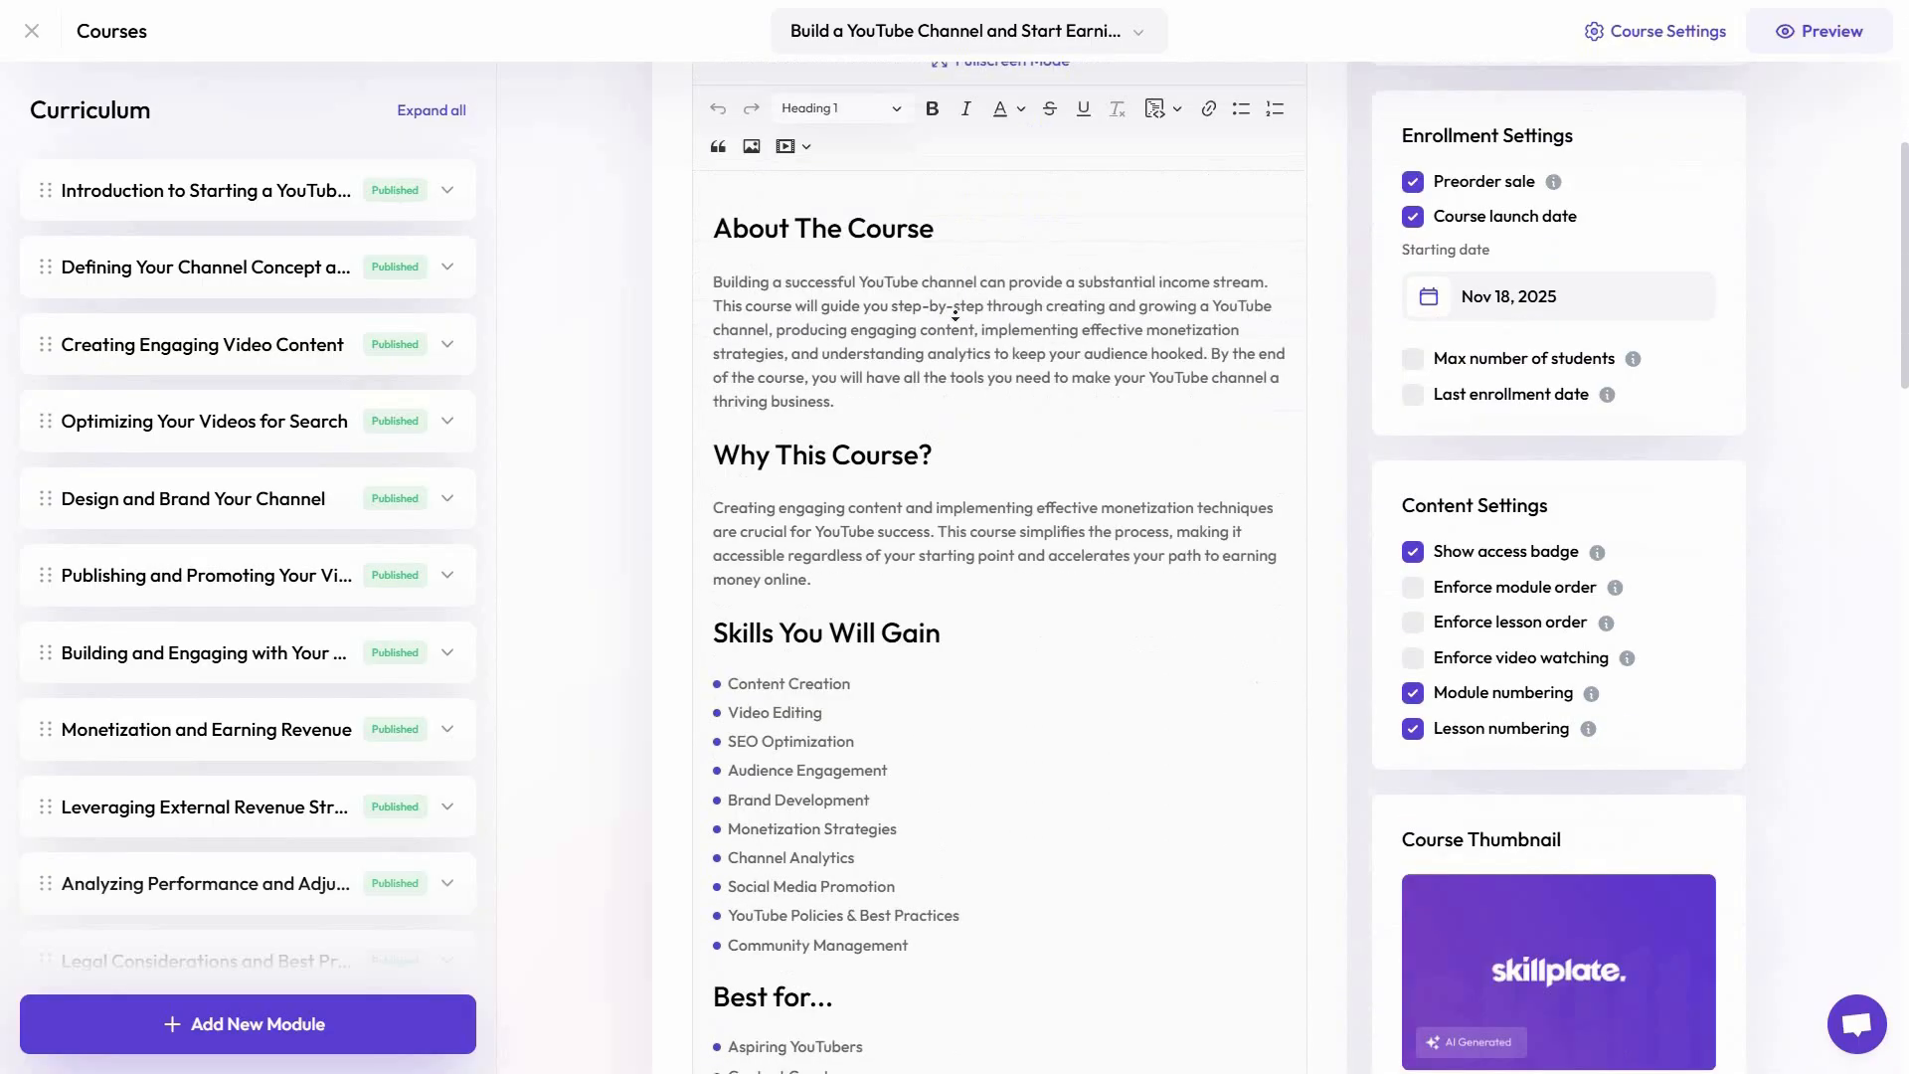
scroll(893, 461, down, 4)
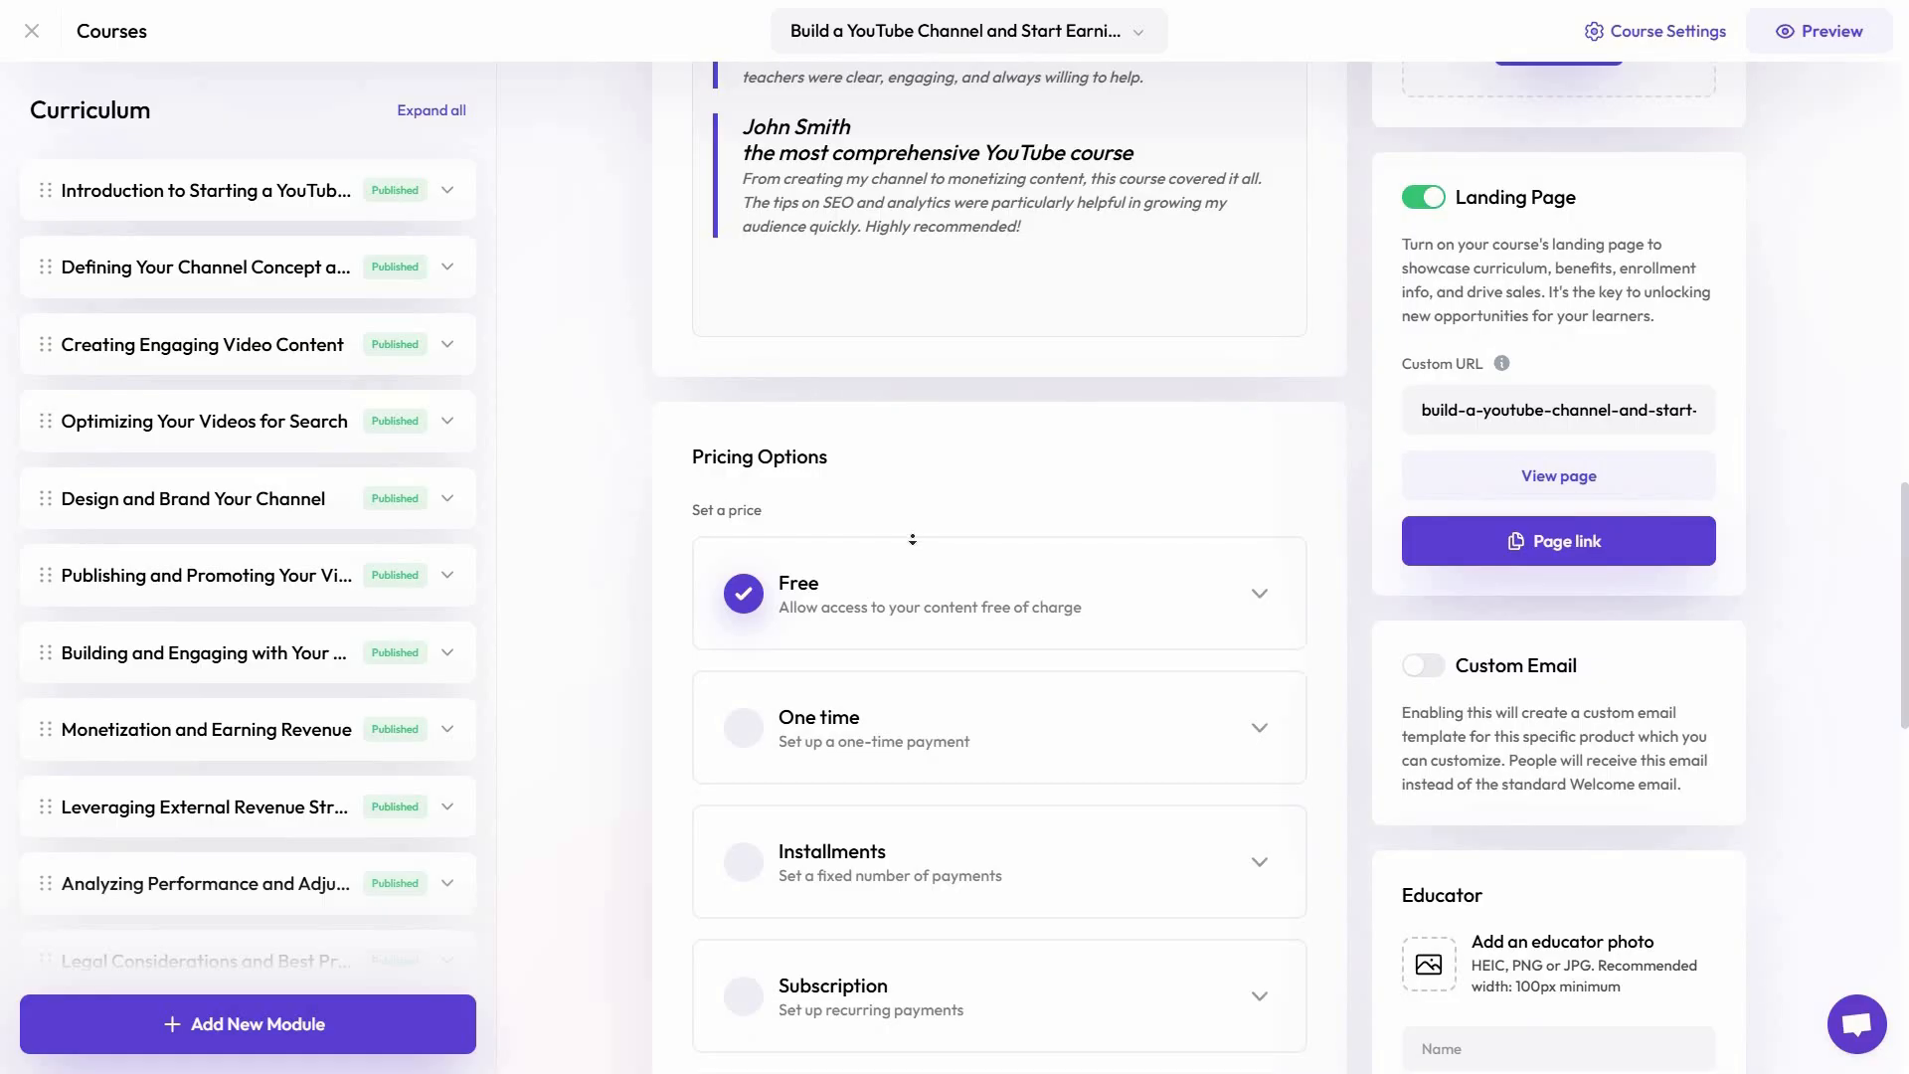
scroll(911, 539, down, 2)
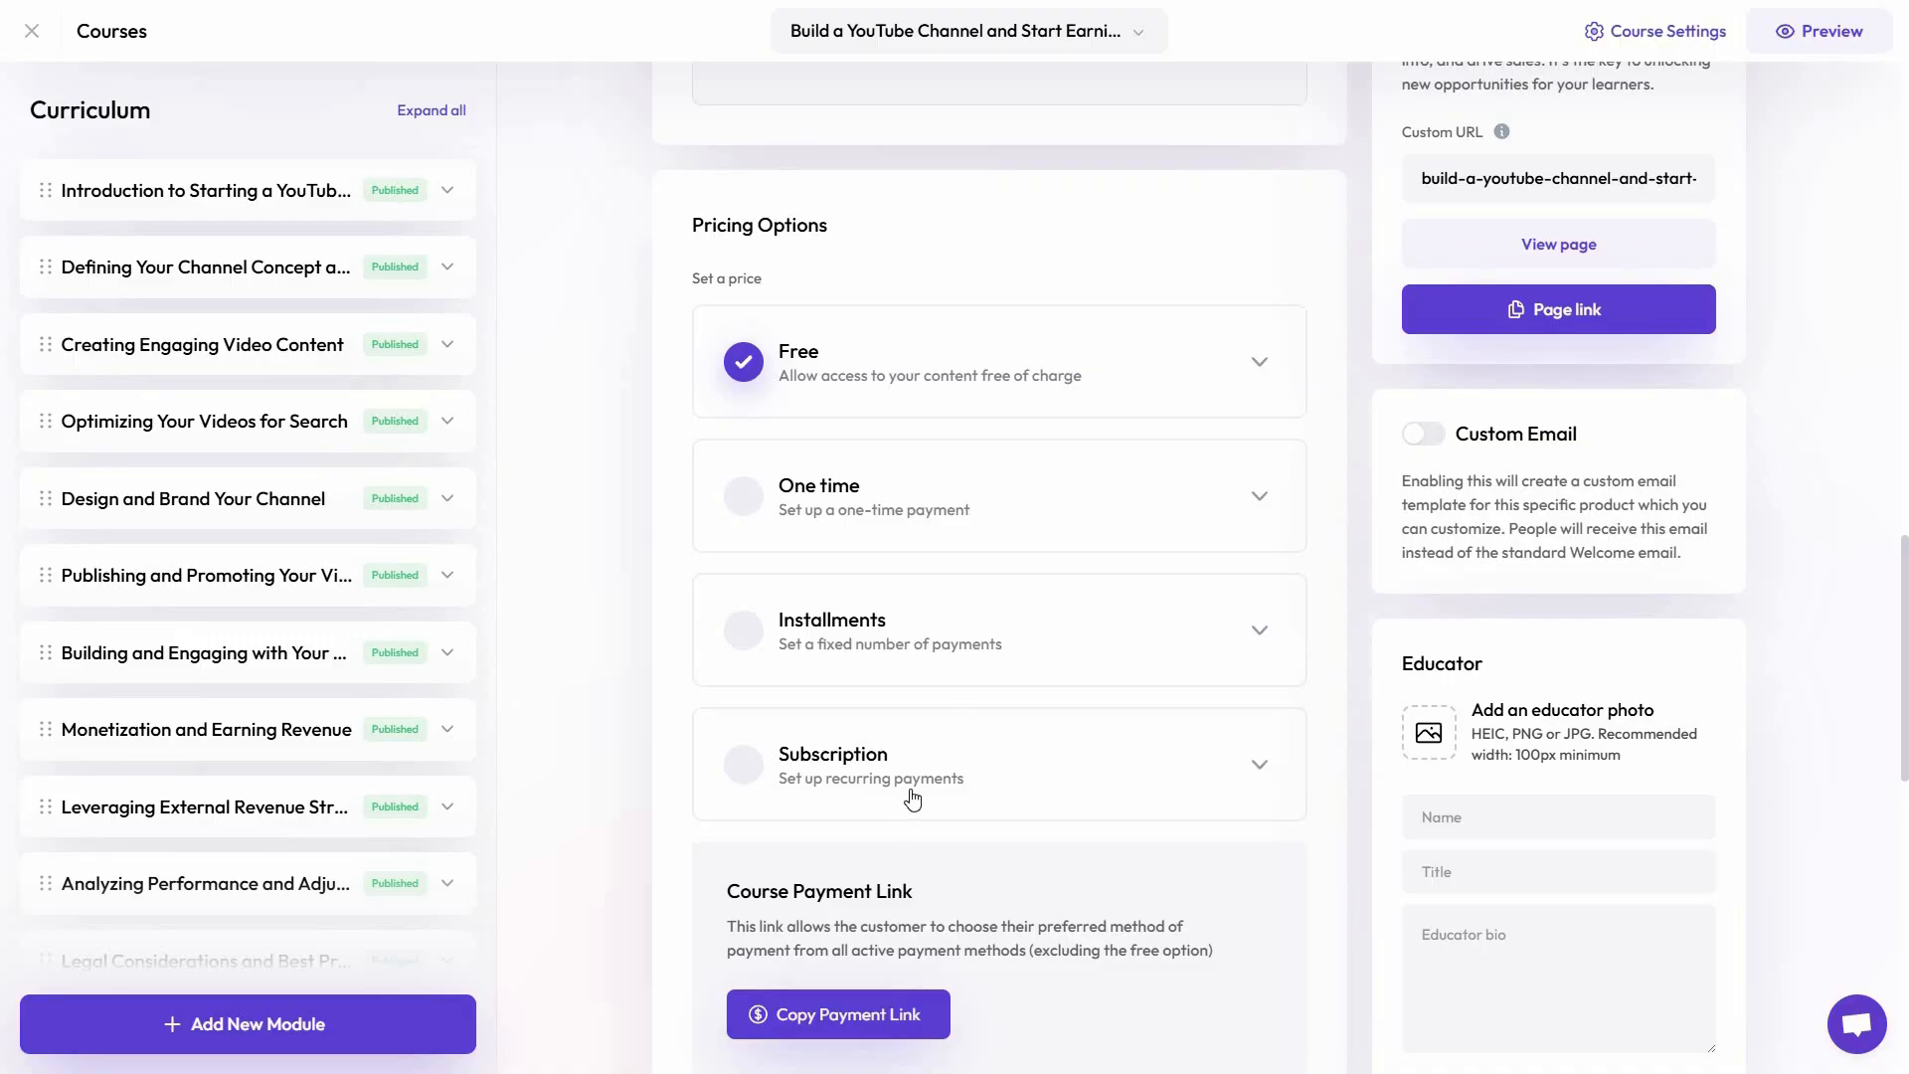
scroll(912, 795, down, 1)
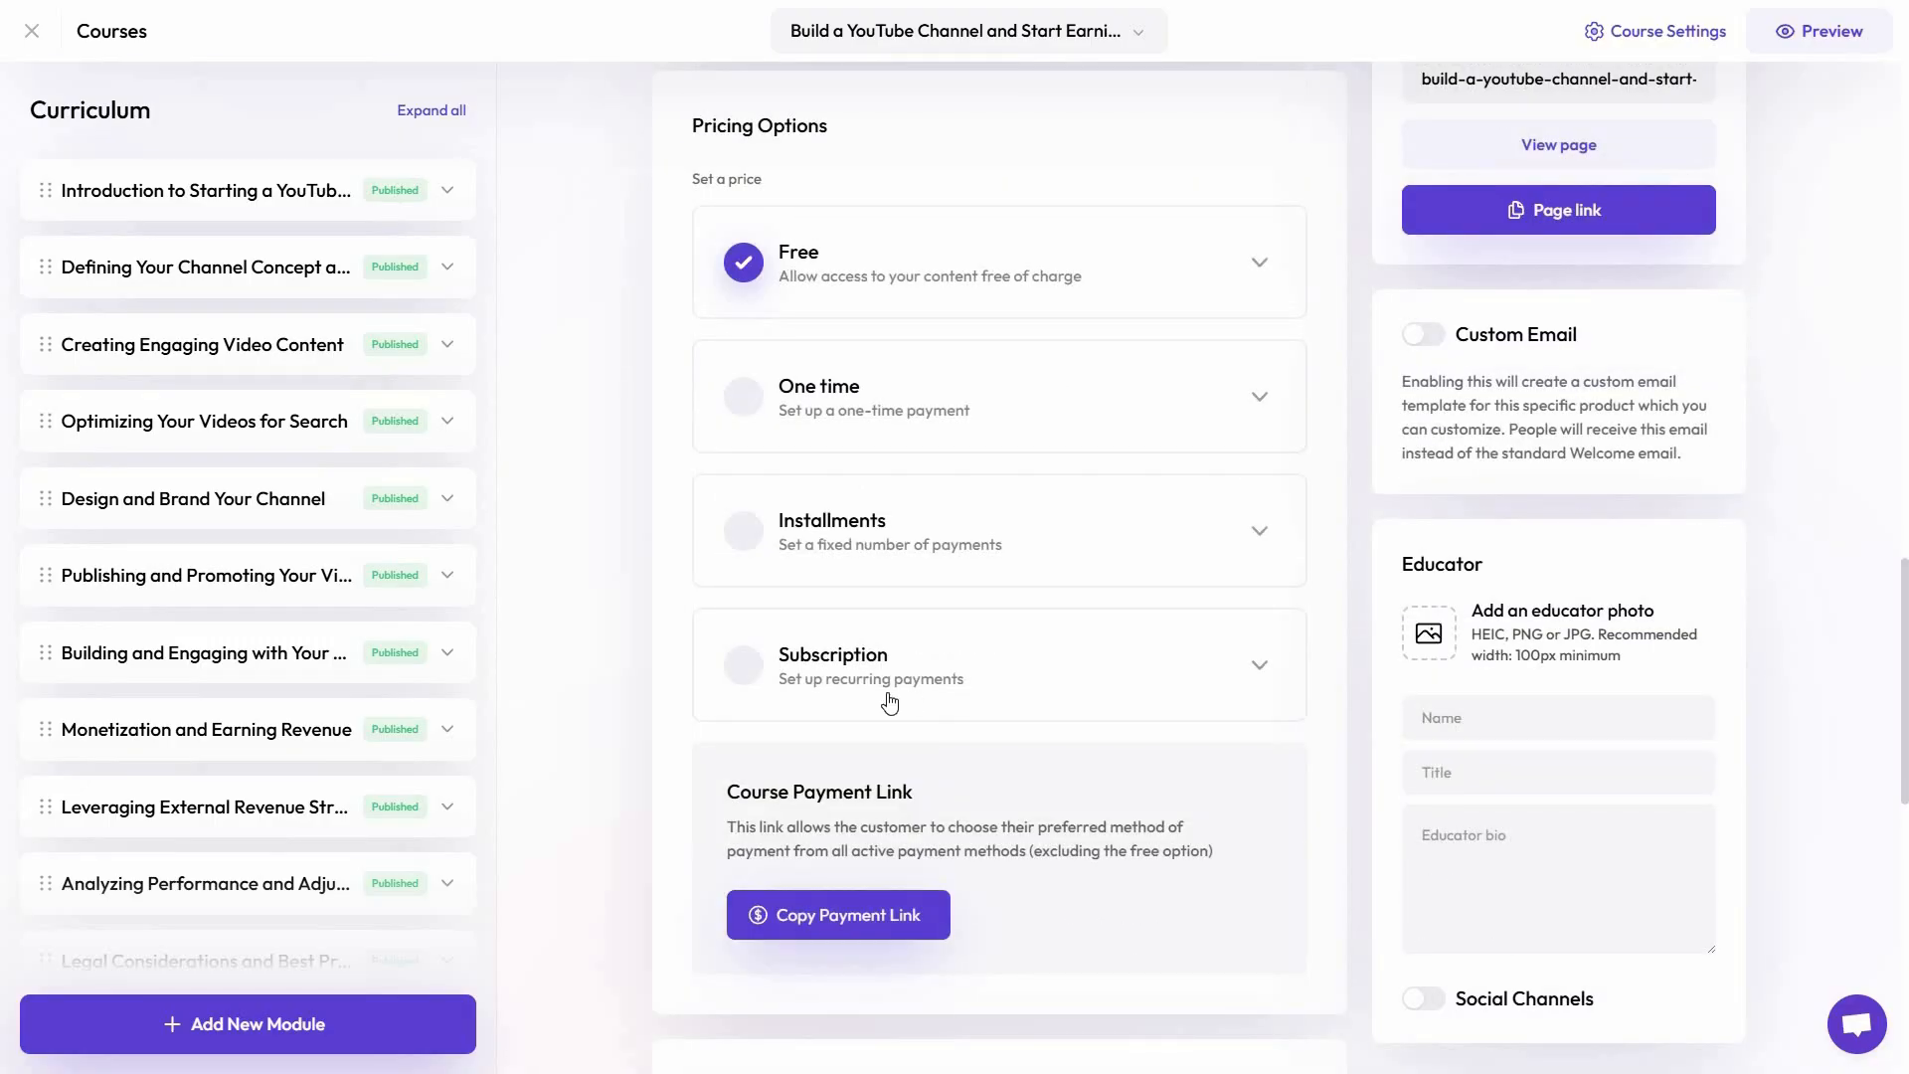
scroll(656, 472, up, 2)
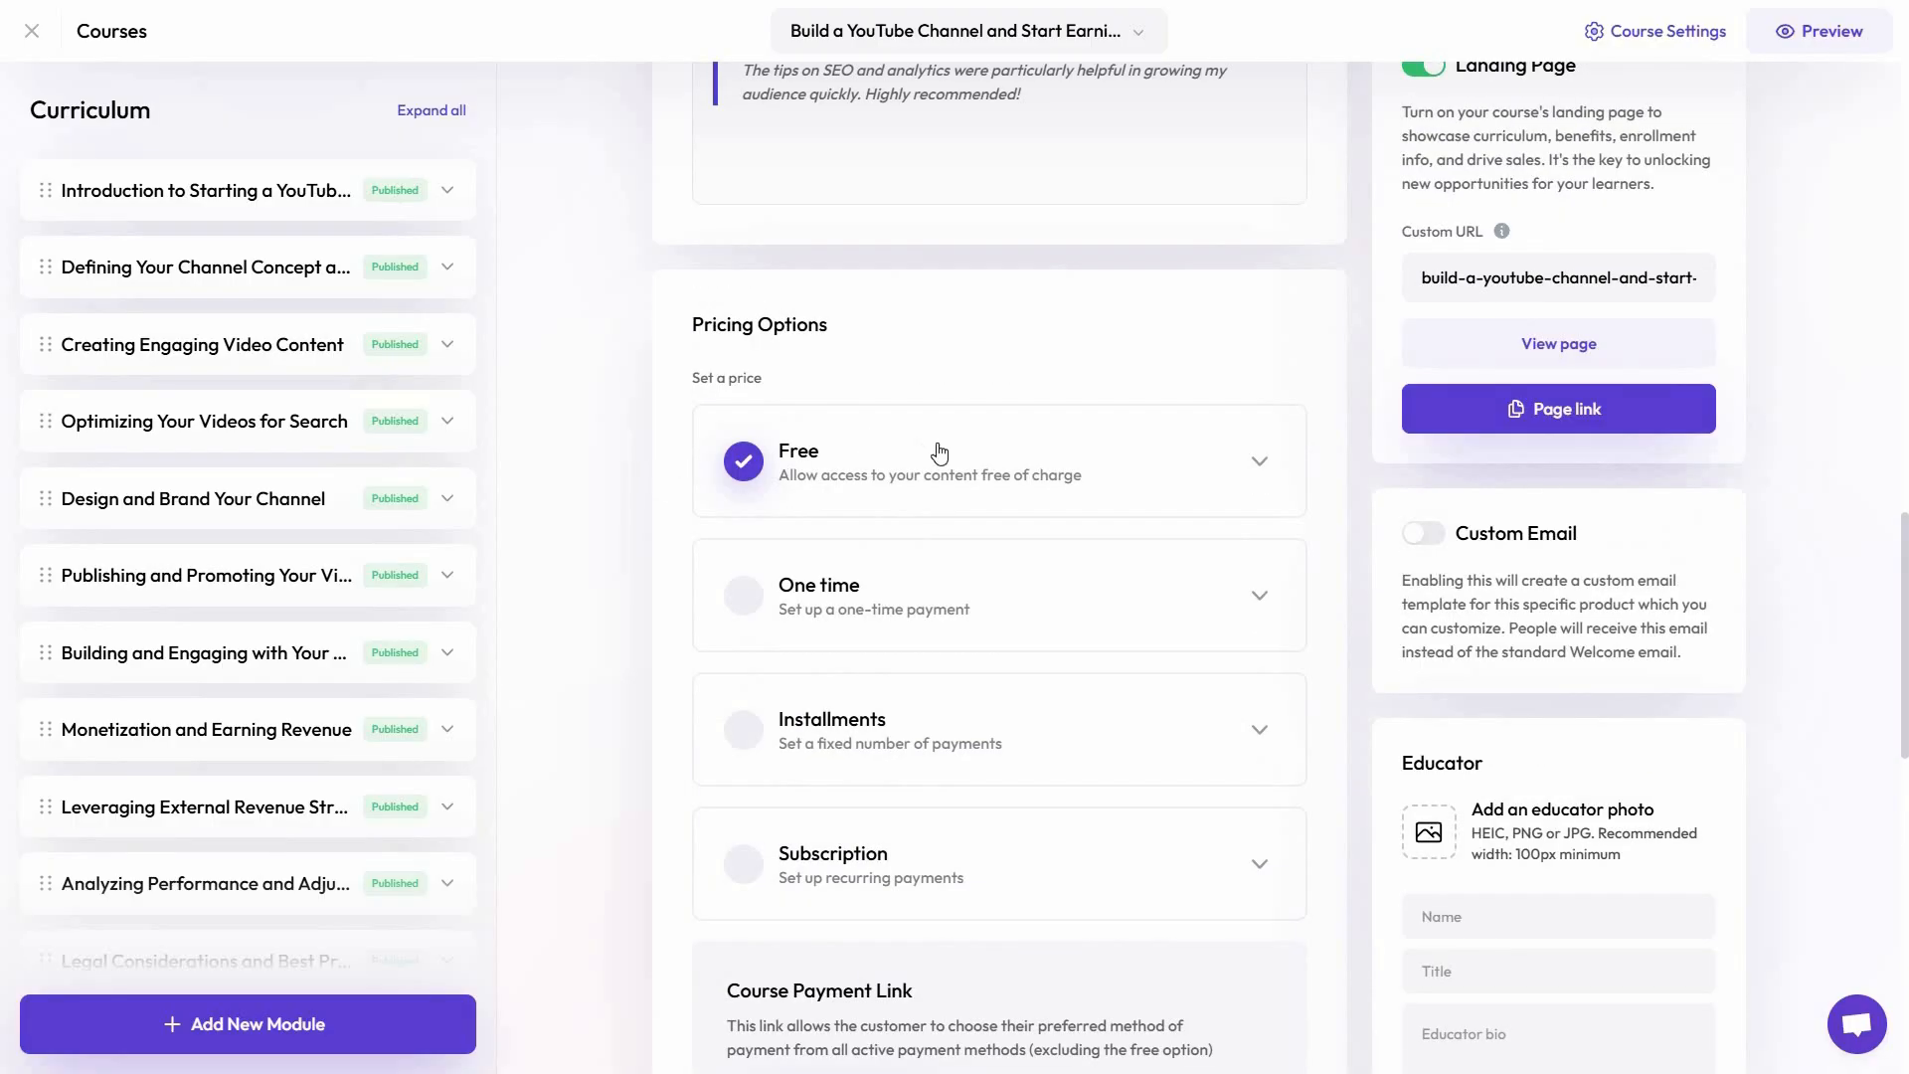
Set the one-time payment price to 50 USD and its compare-at price to 99 USD, showing the saving as a percentage
click(749, 609)
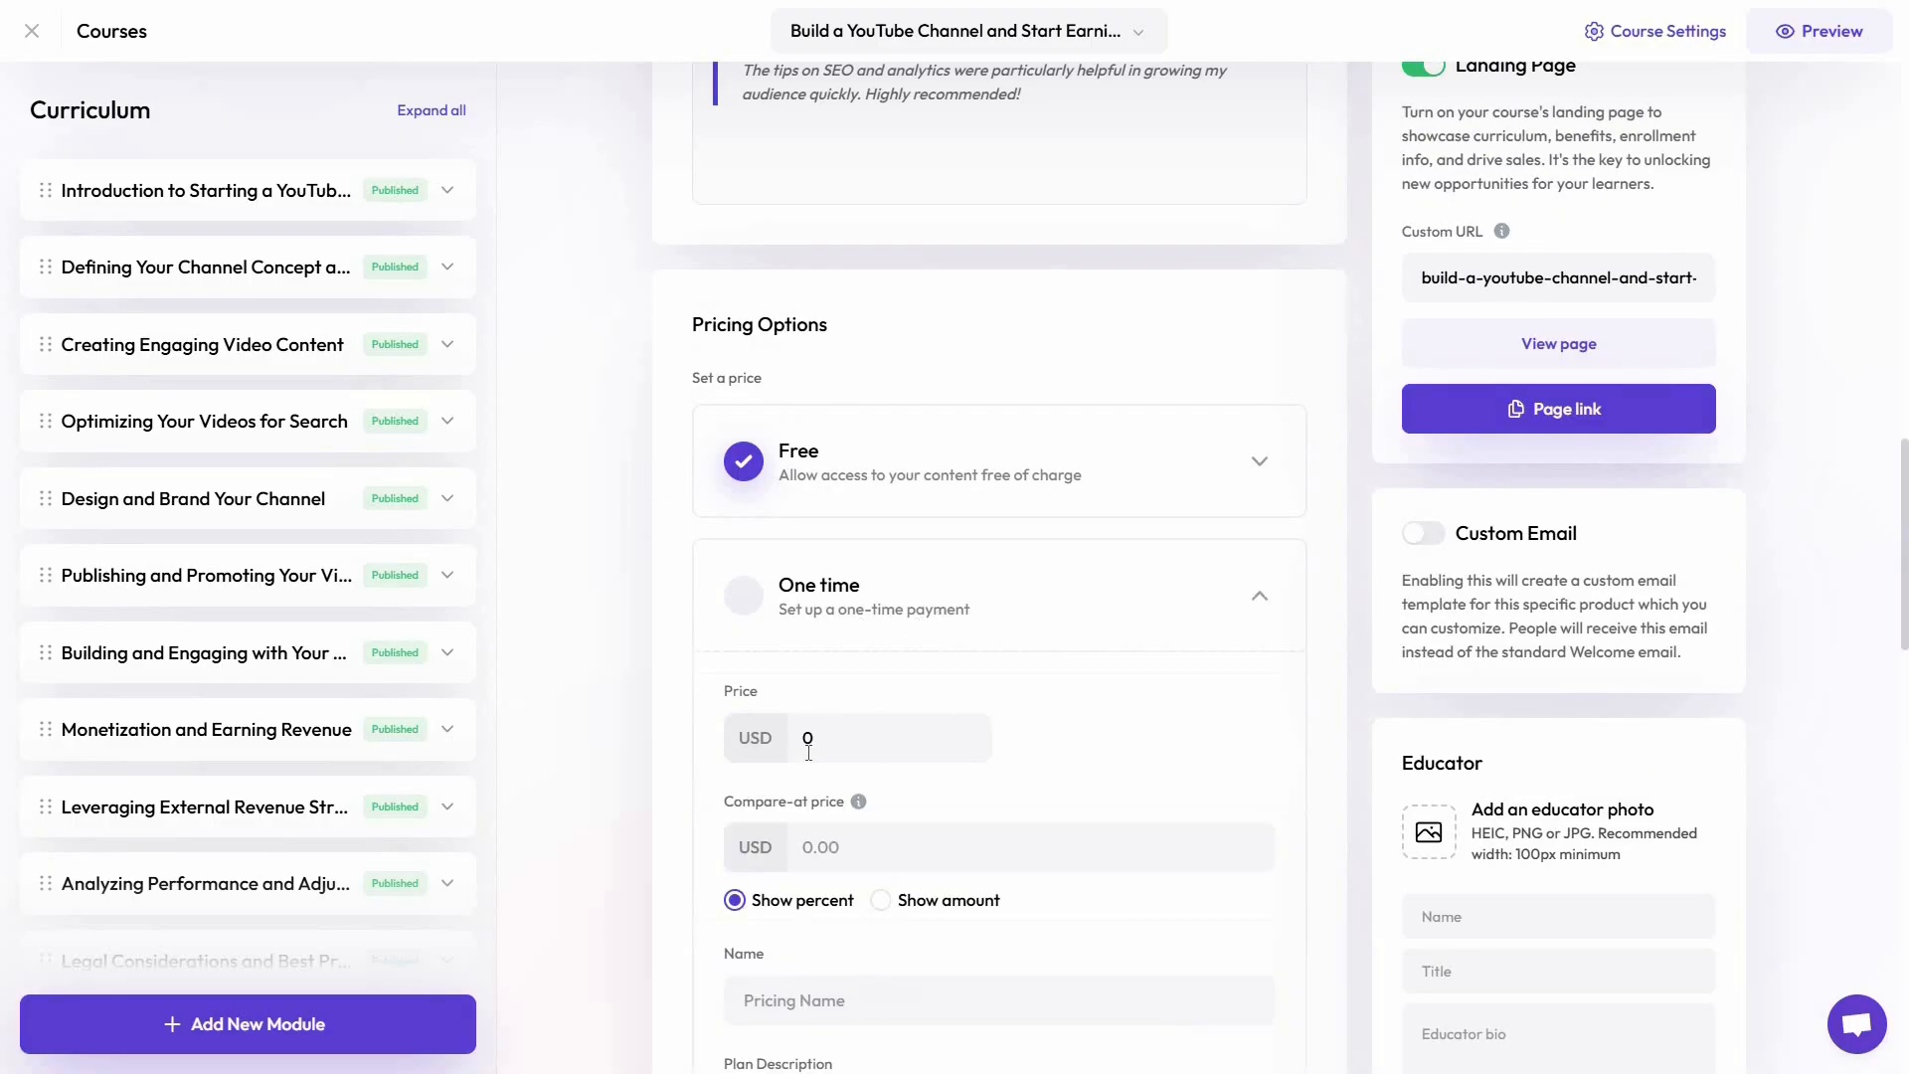
double_click(847, 747)
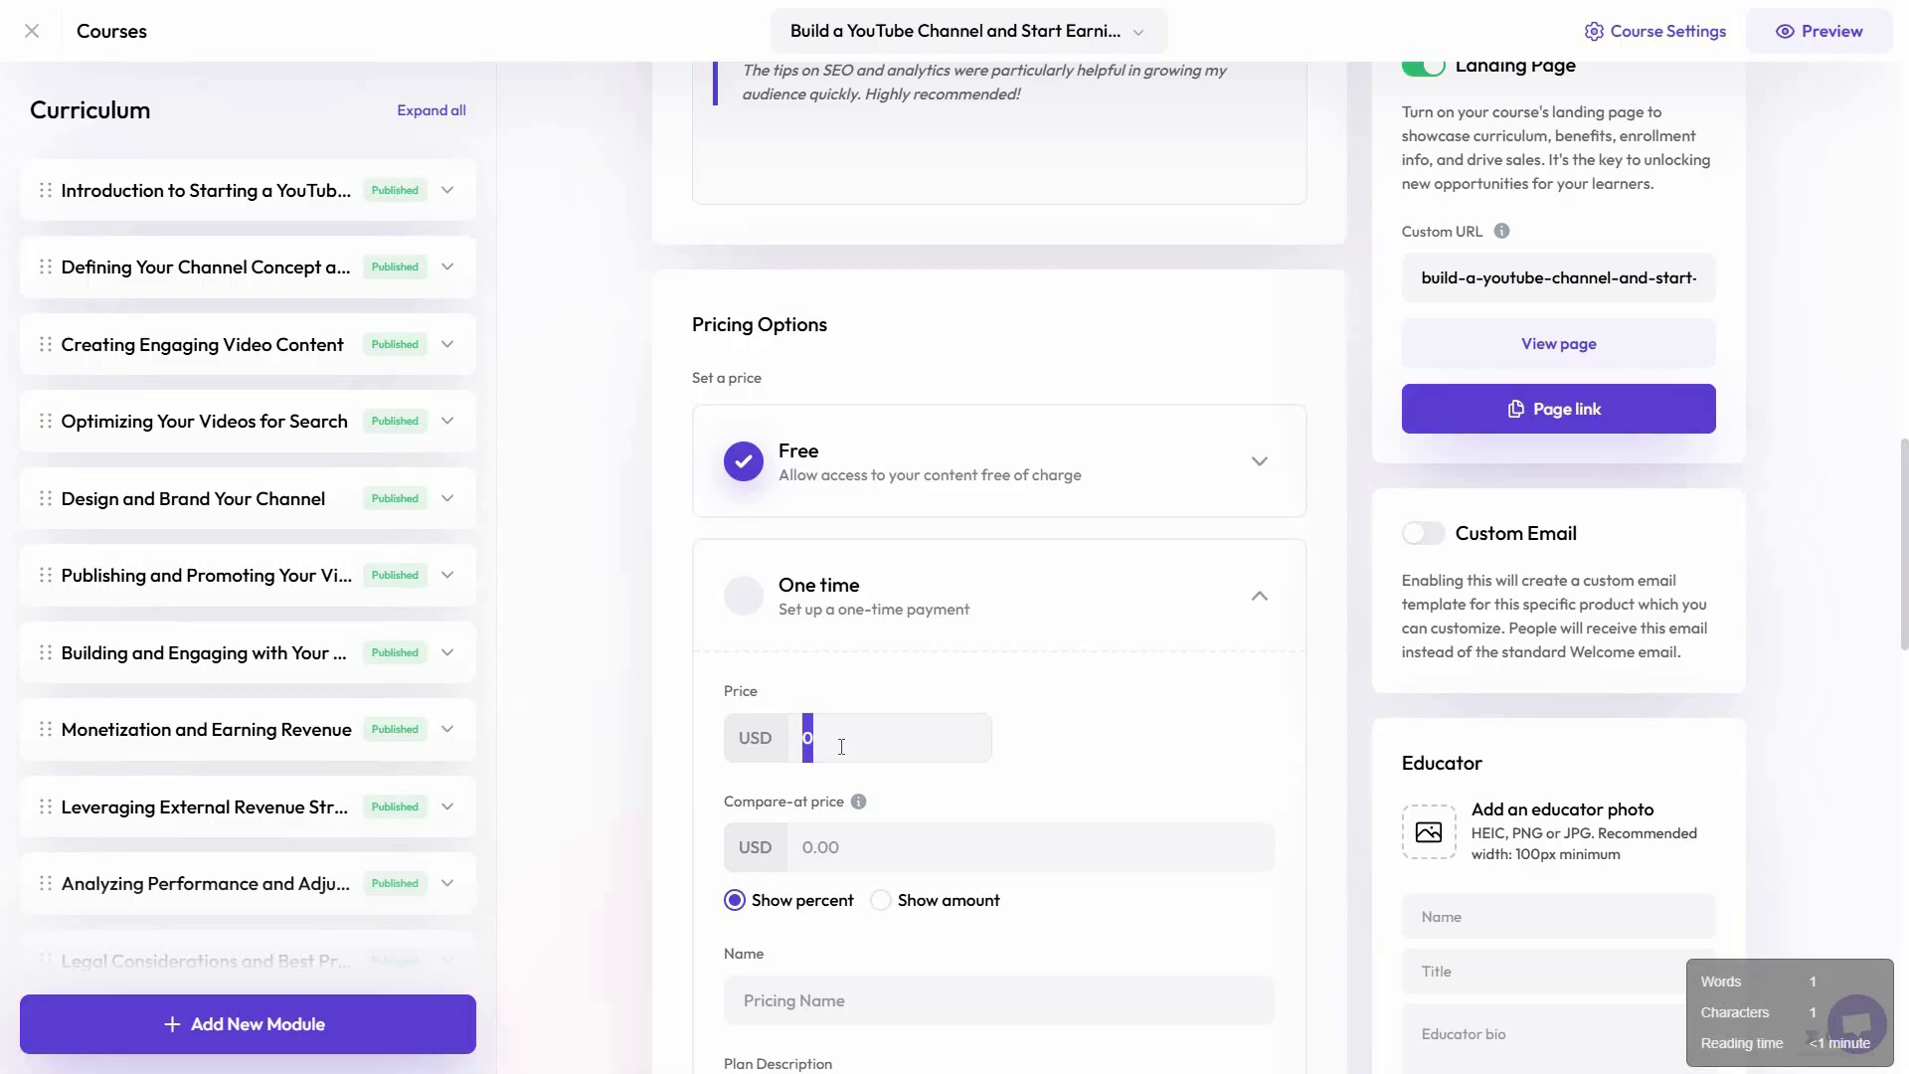
text(50)
click(825, 847)
text(99)
scroll(845, 736, down, 2)
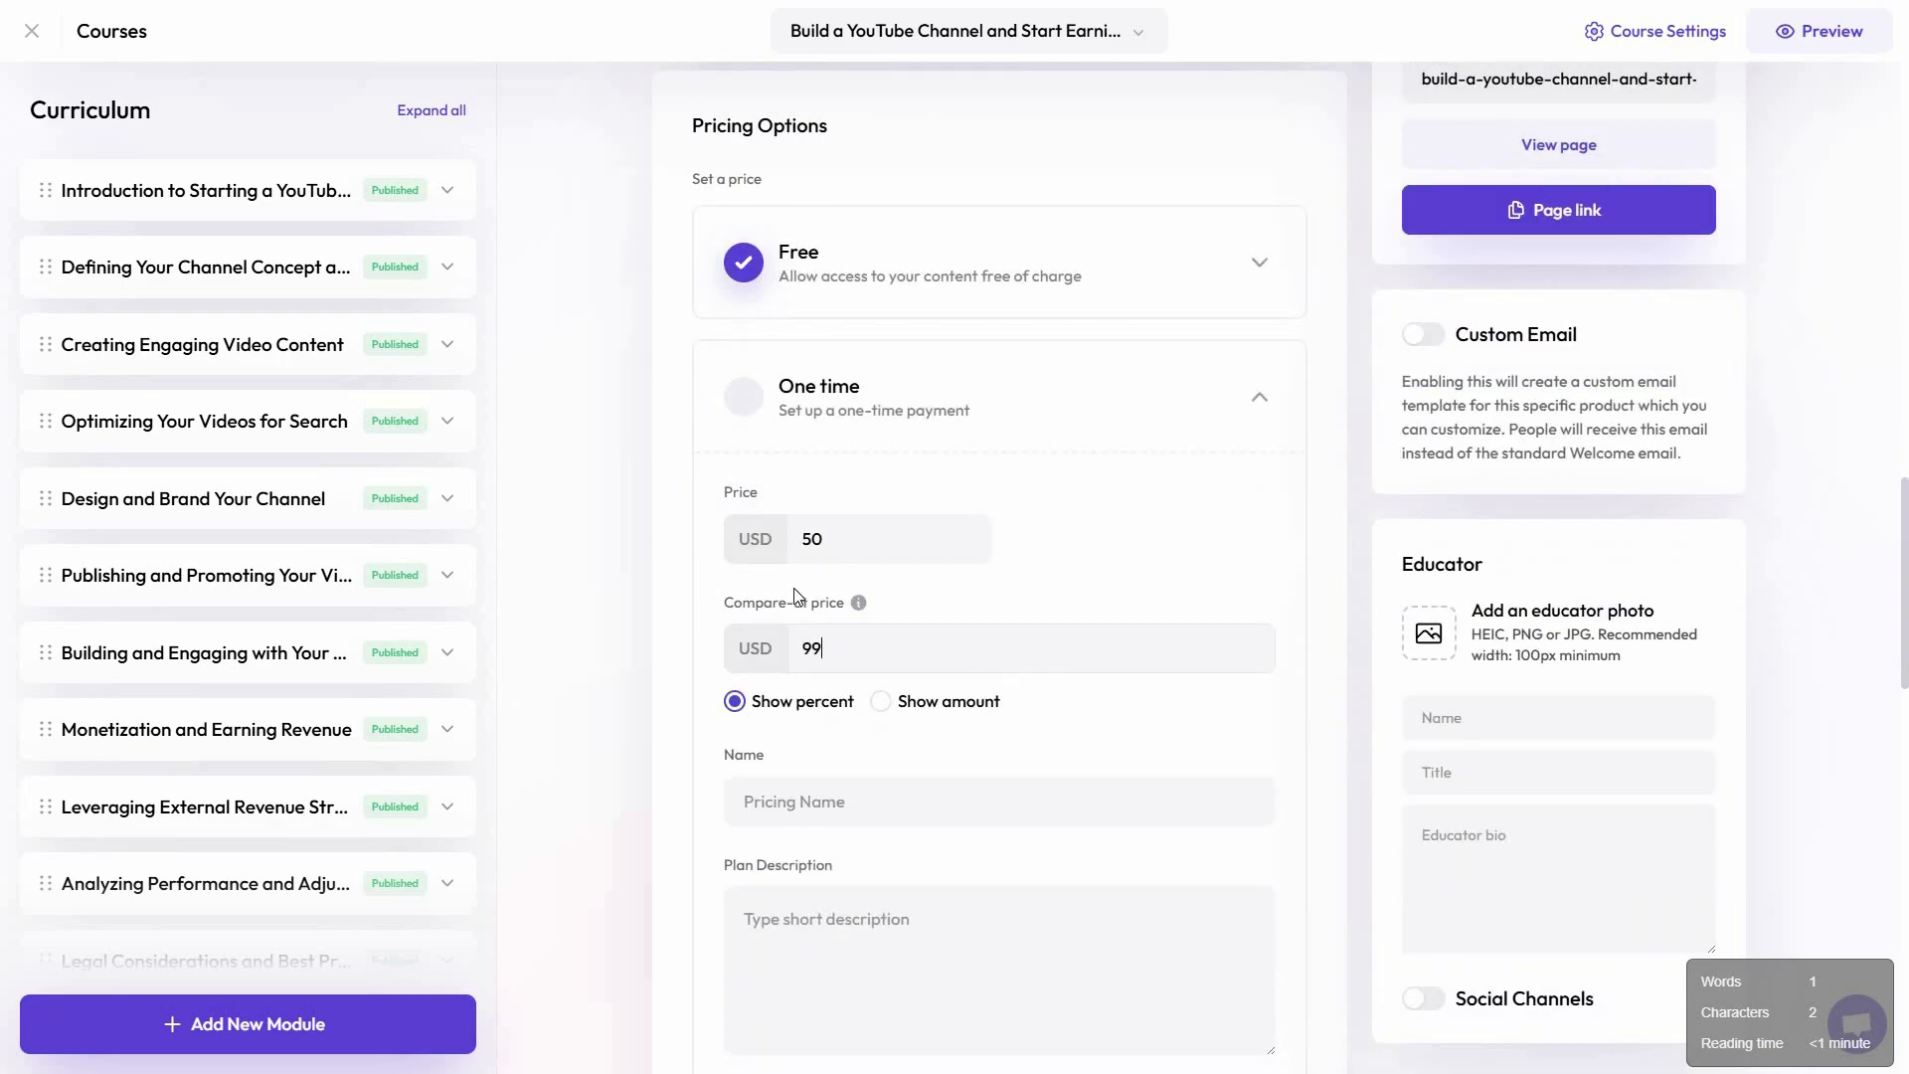
click(881, 702)
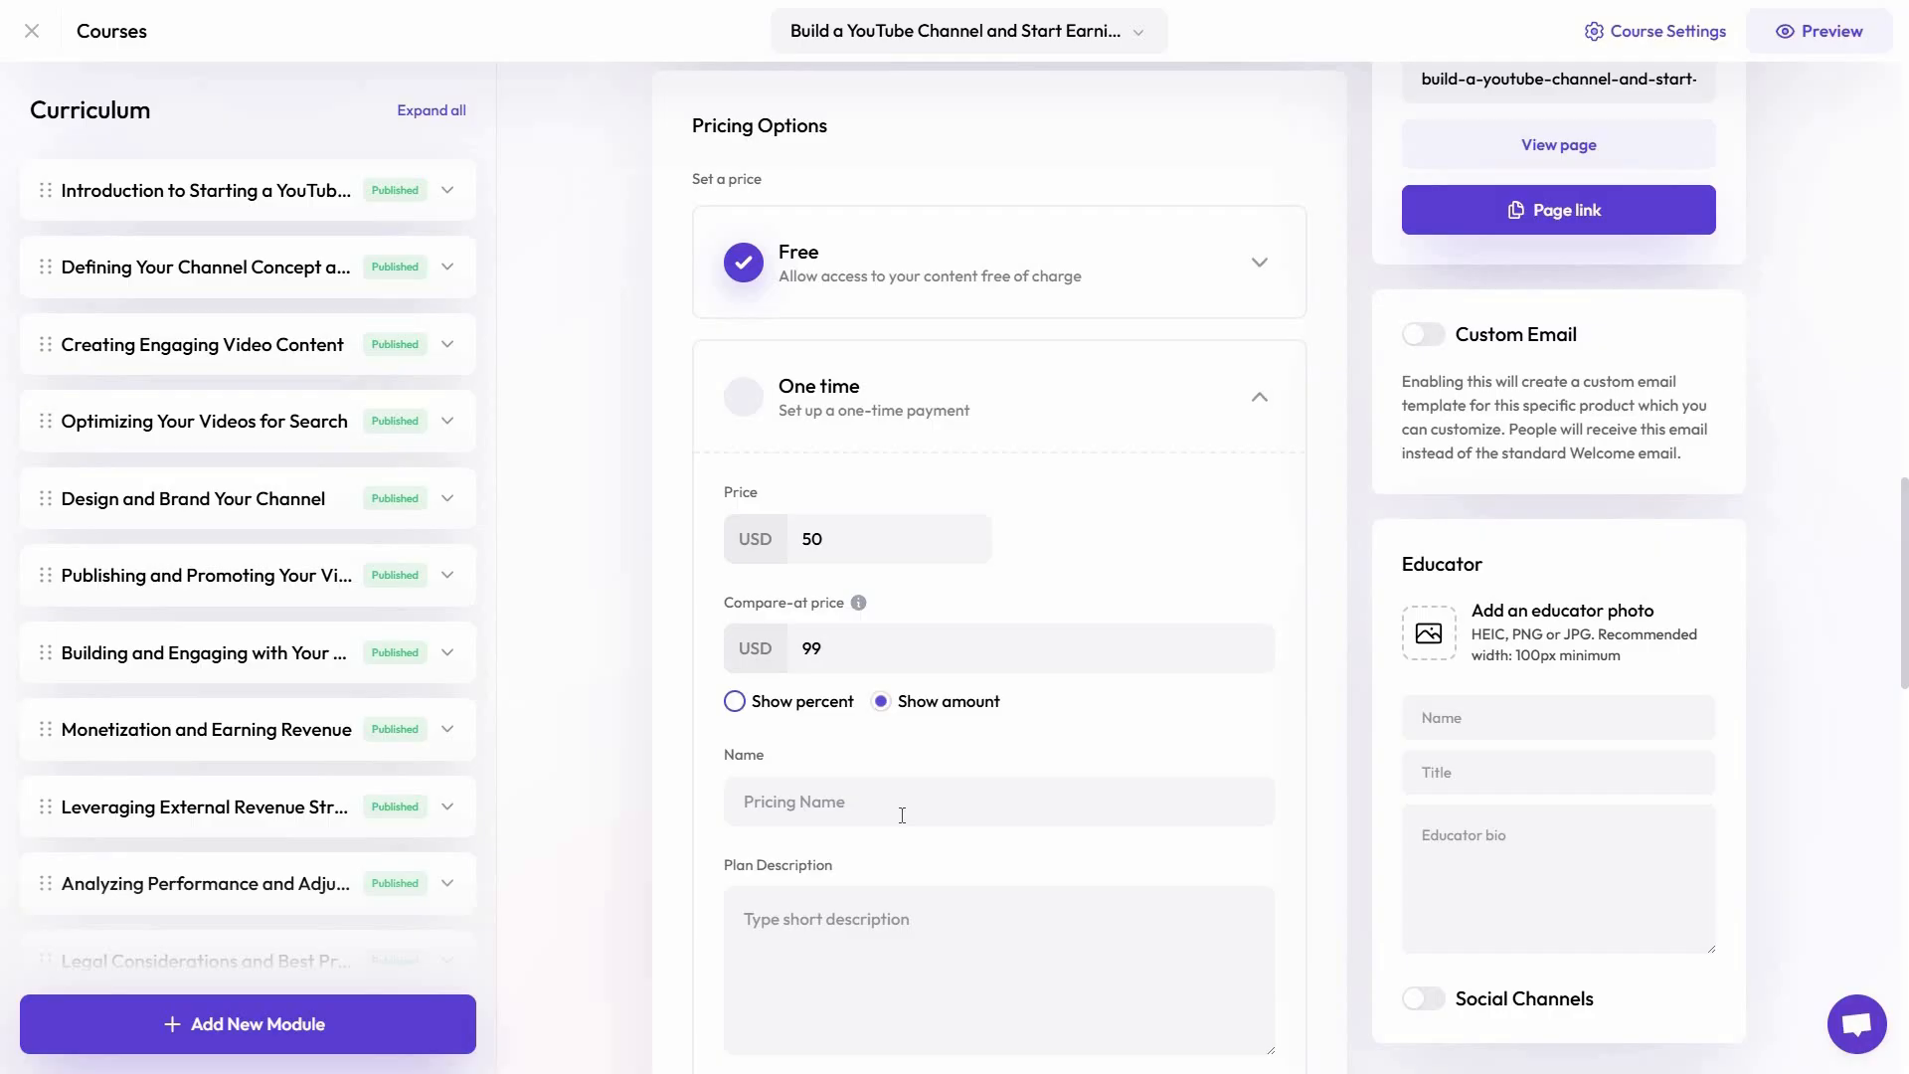
click(733, 701)
Examine the one-time payment plan's name, description and main price fields
scroll(753, 600, down, 2)
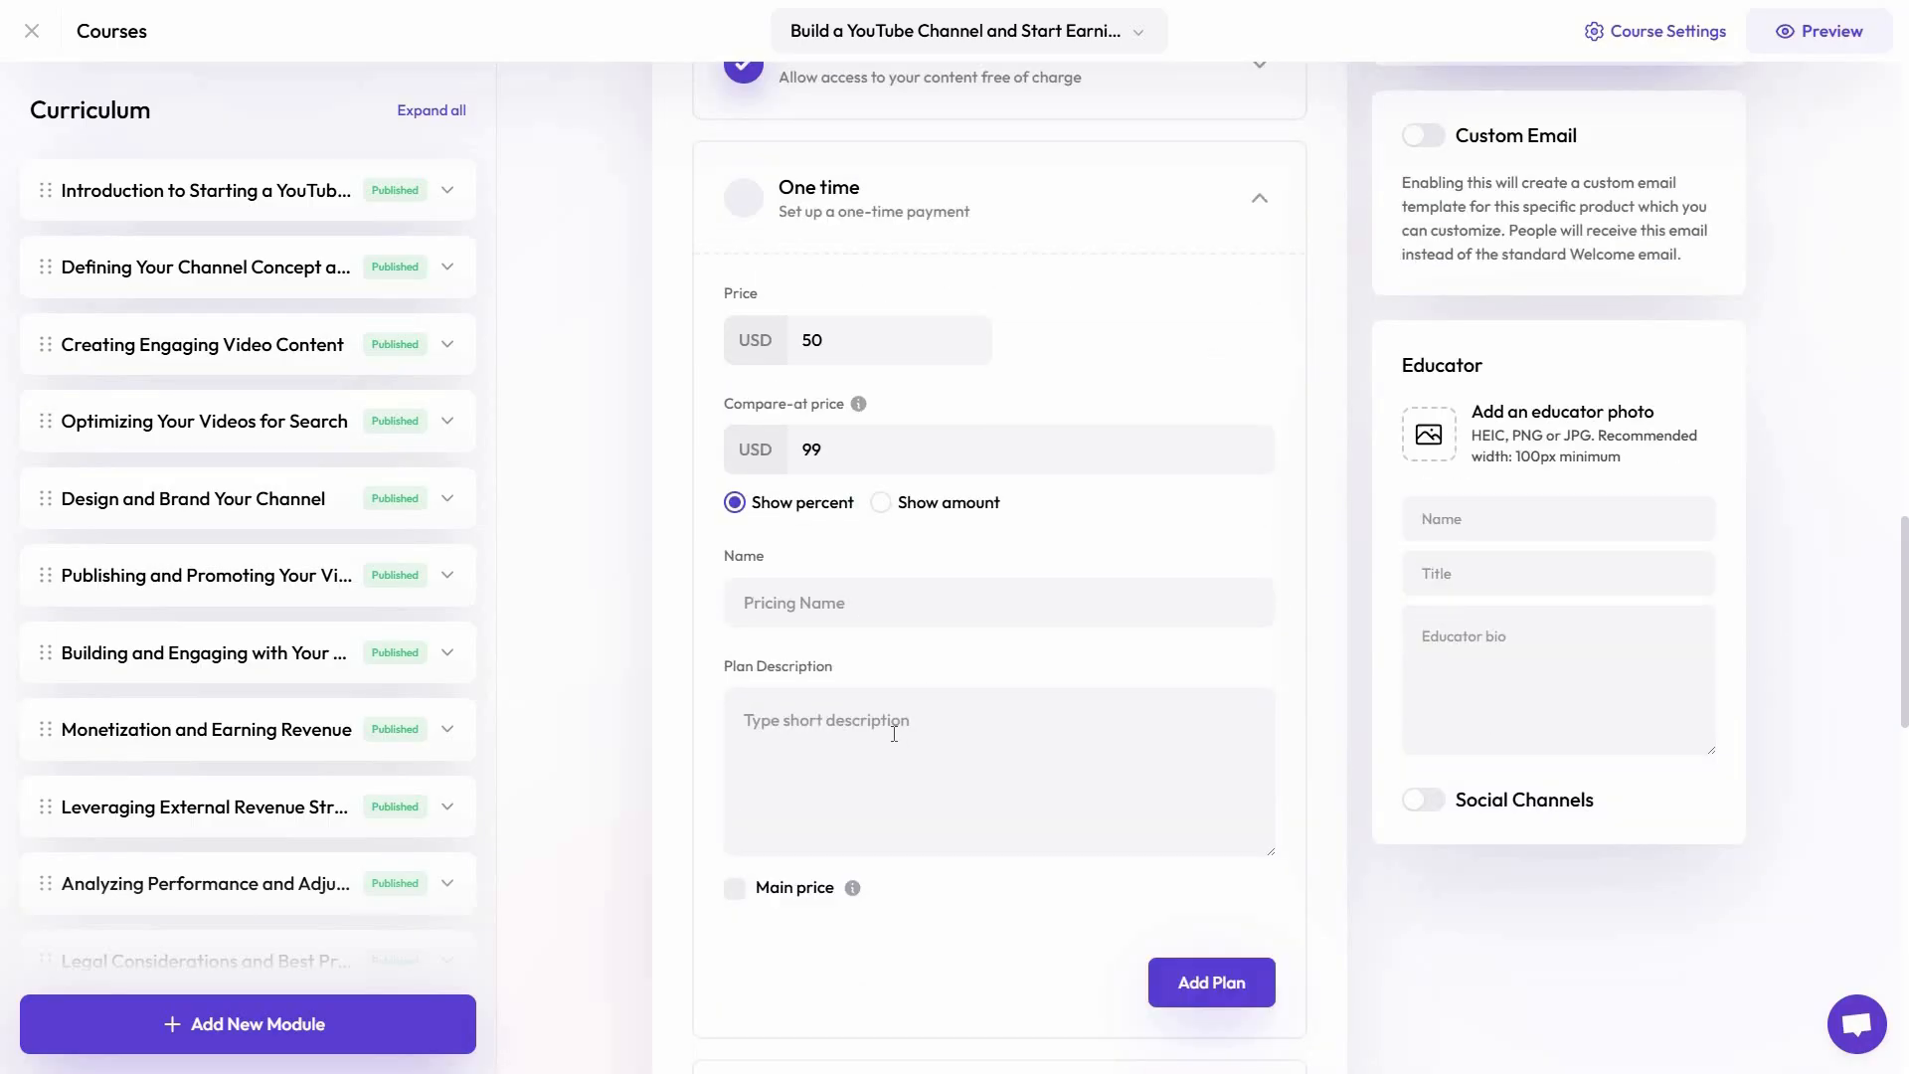
scroll(754, 809, down, 1)
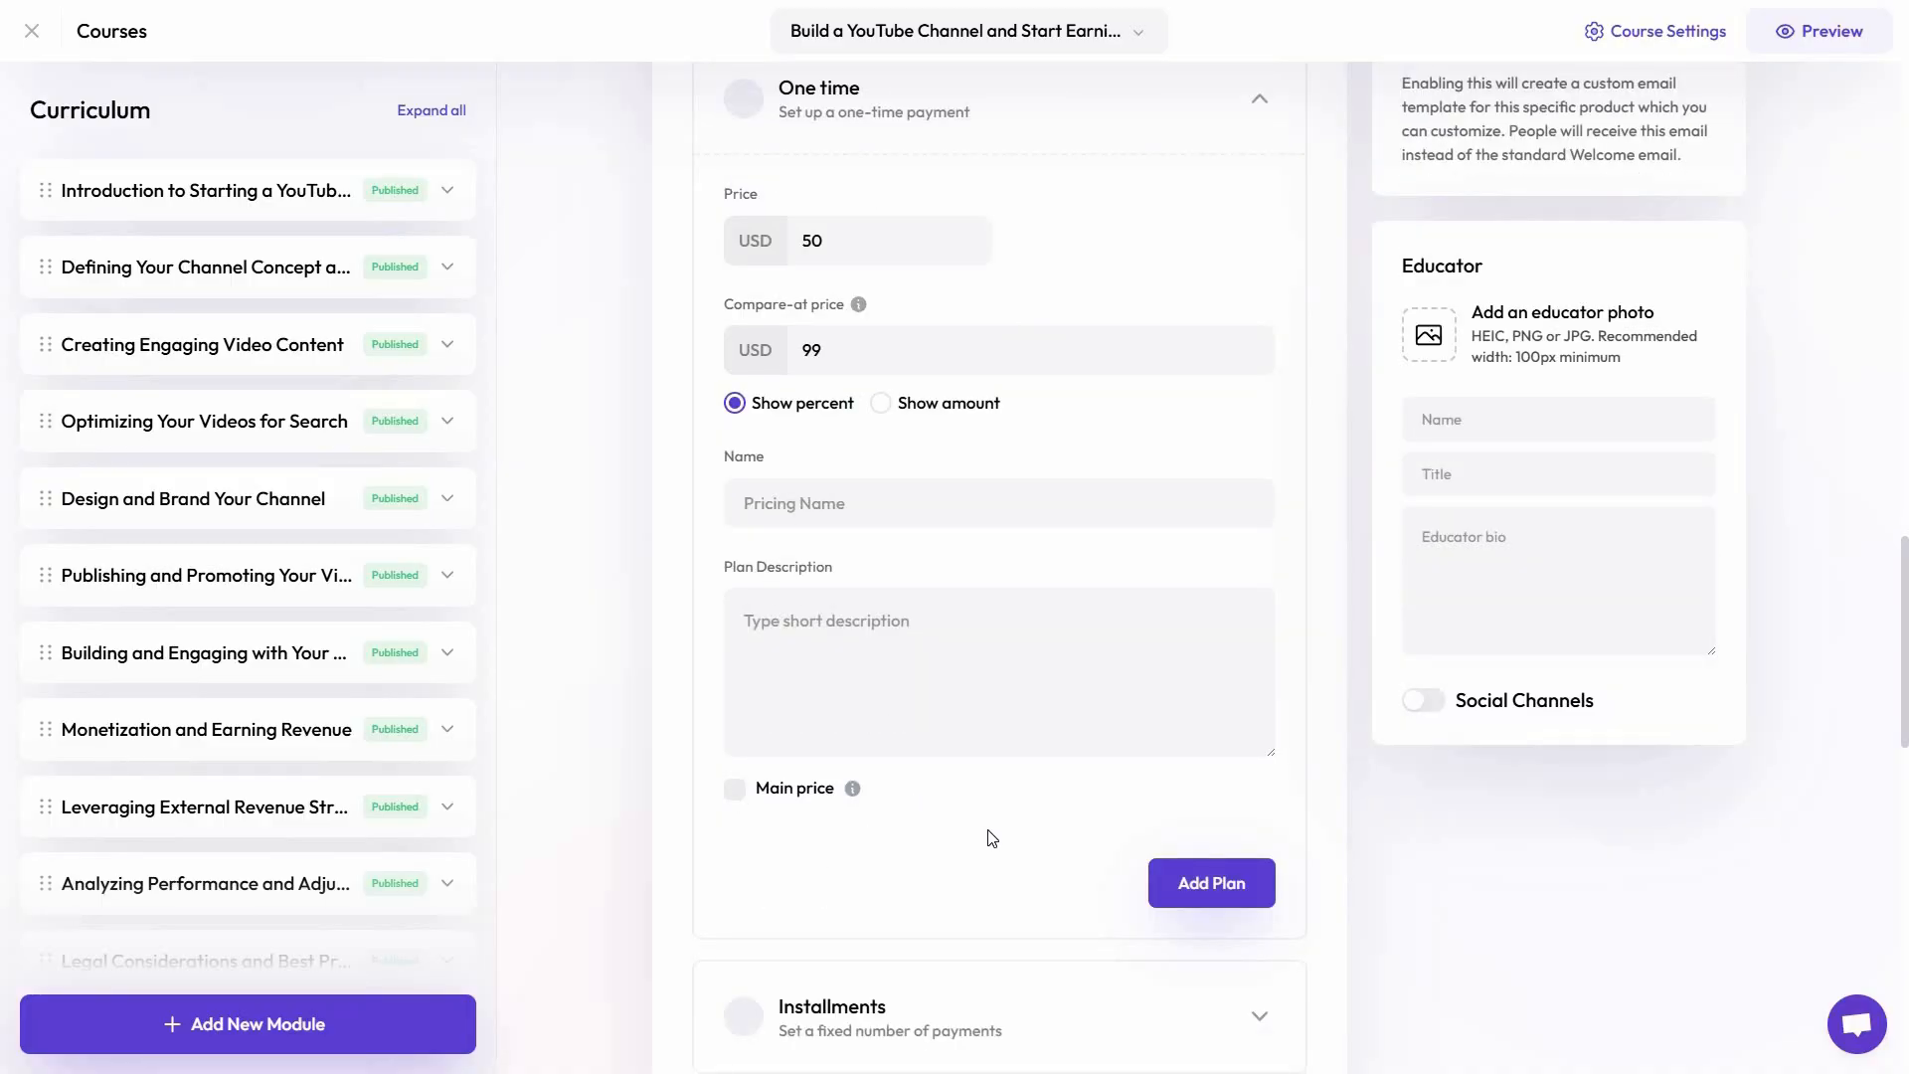
scroll(957, 795, up, 2)
scroll(960, 753, down, 4)
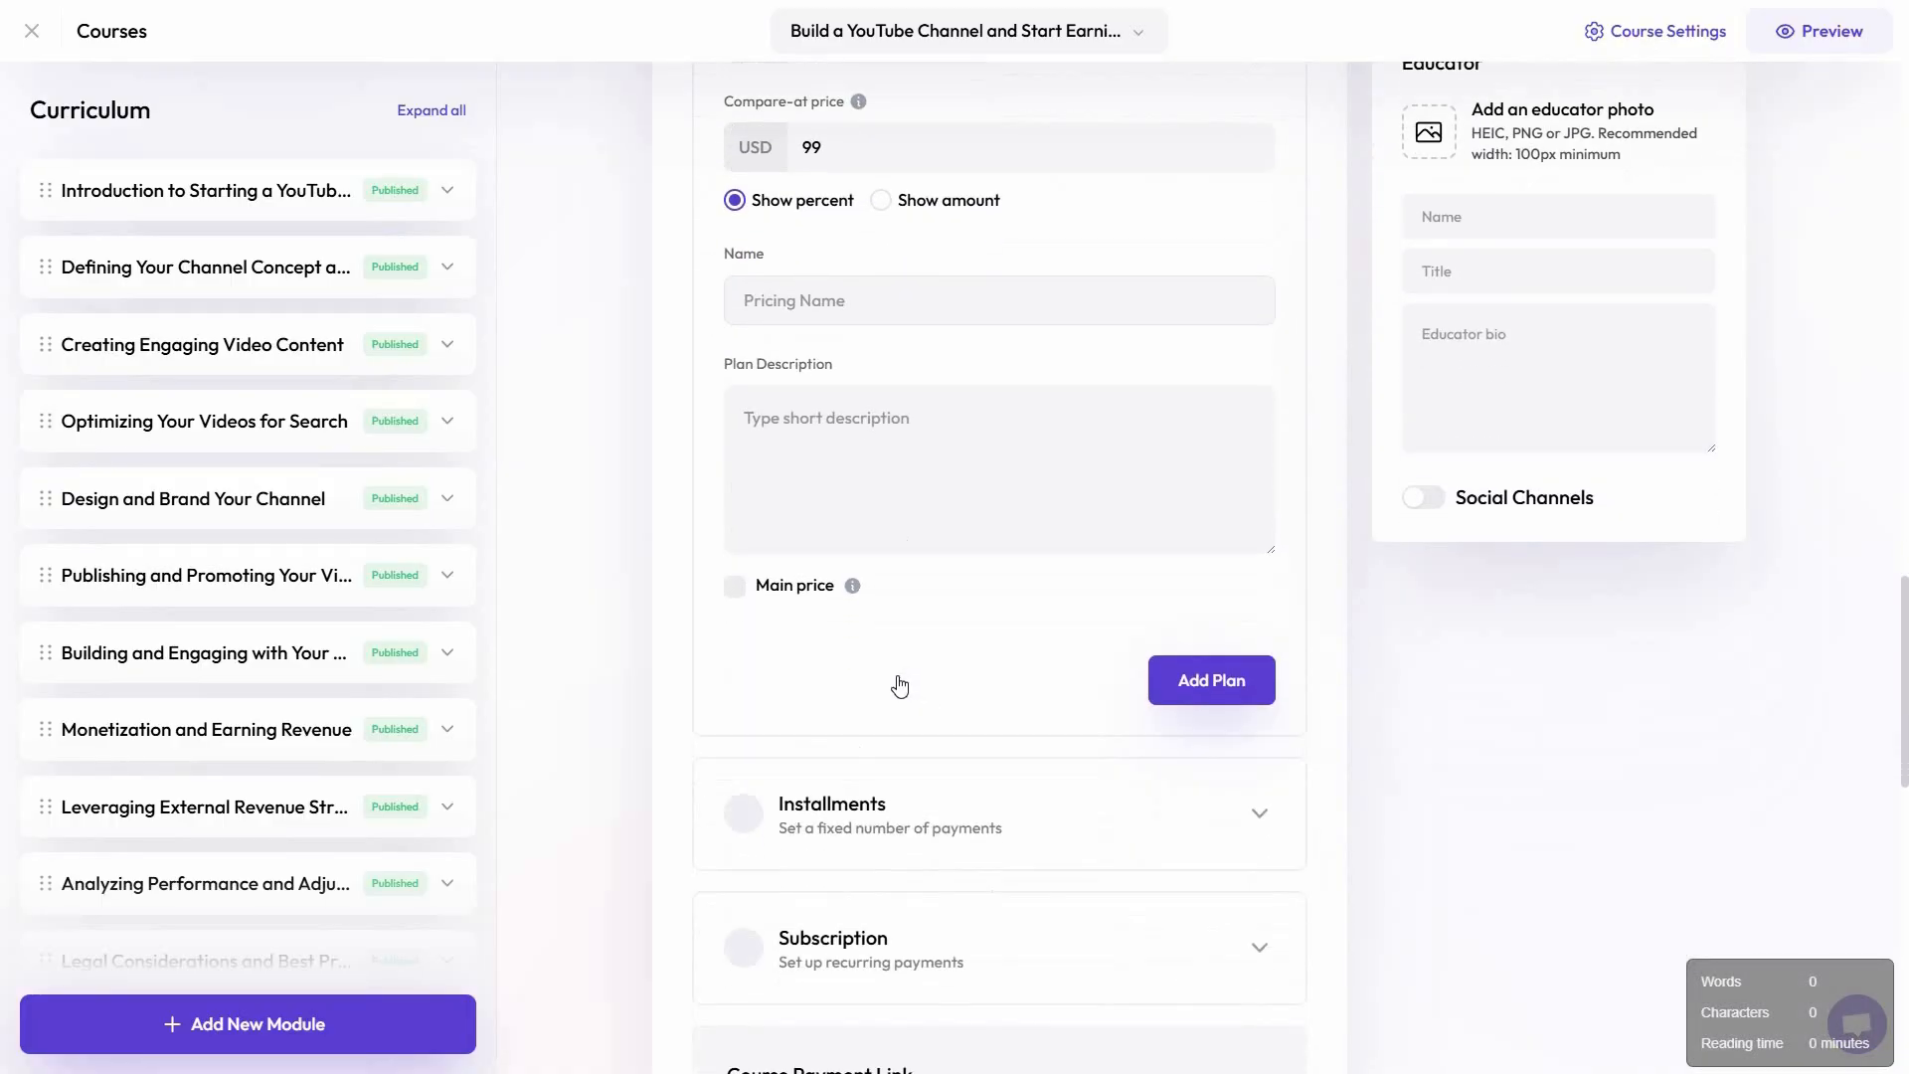
scroll(899, 686, down, 2)
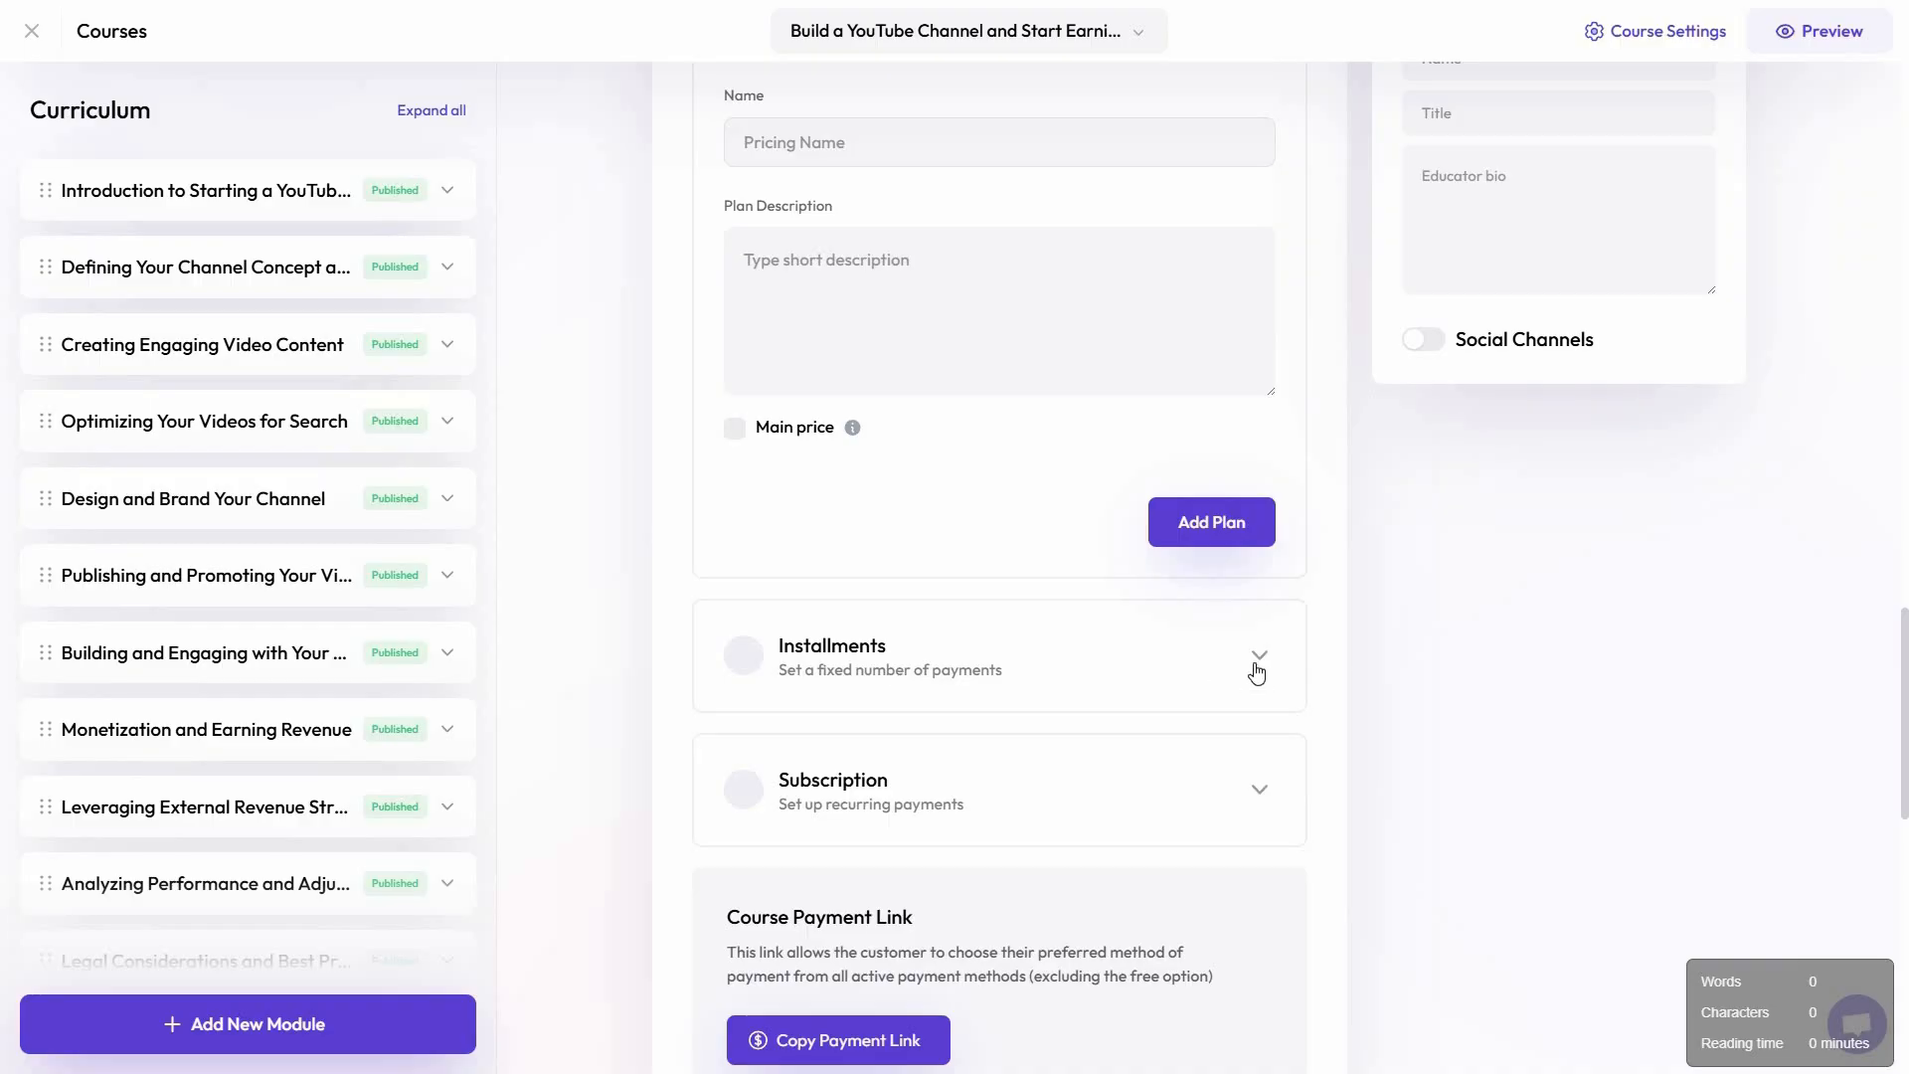
Examine the Subscription plan's price, failed payment retry, frequency and free trial options, and collapse it
click(1258, 677)
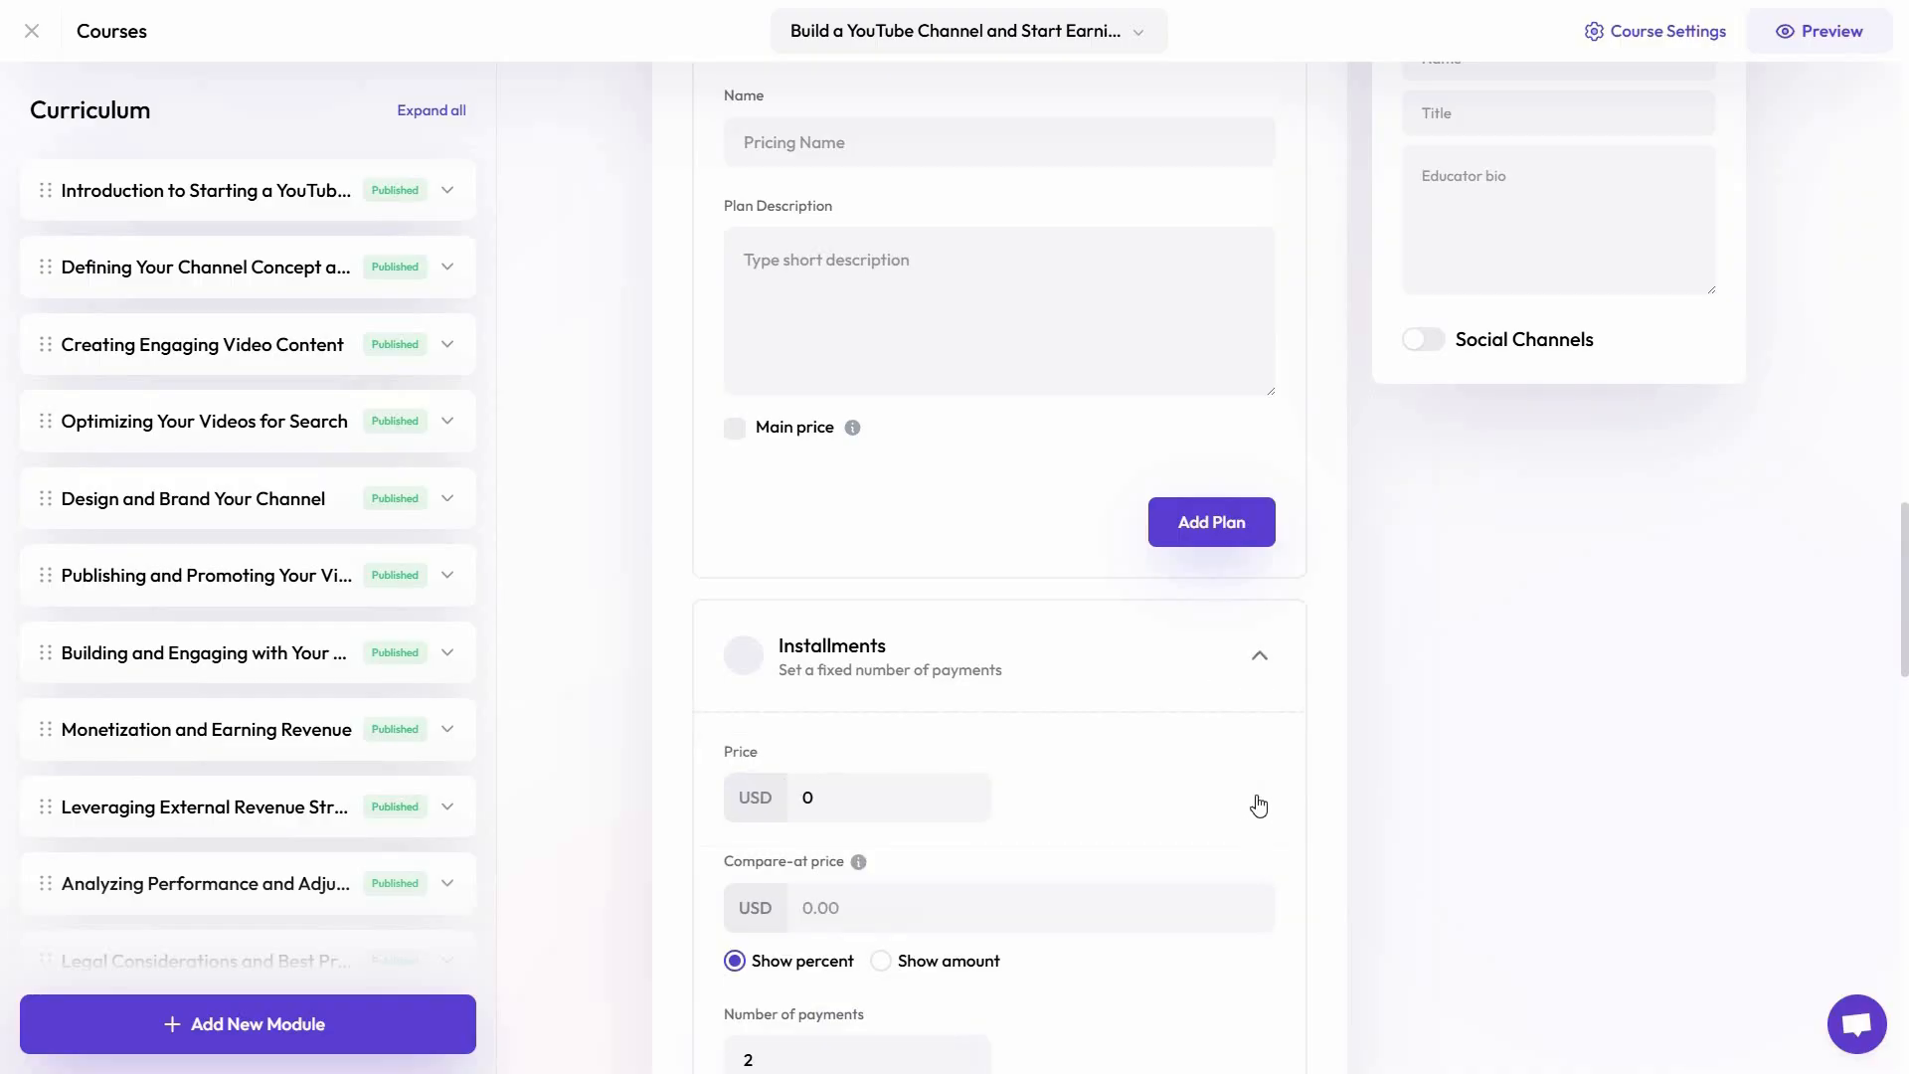
middle_click(1440, 775)
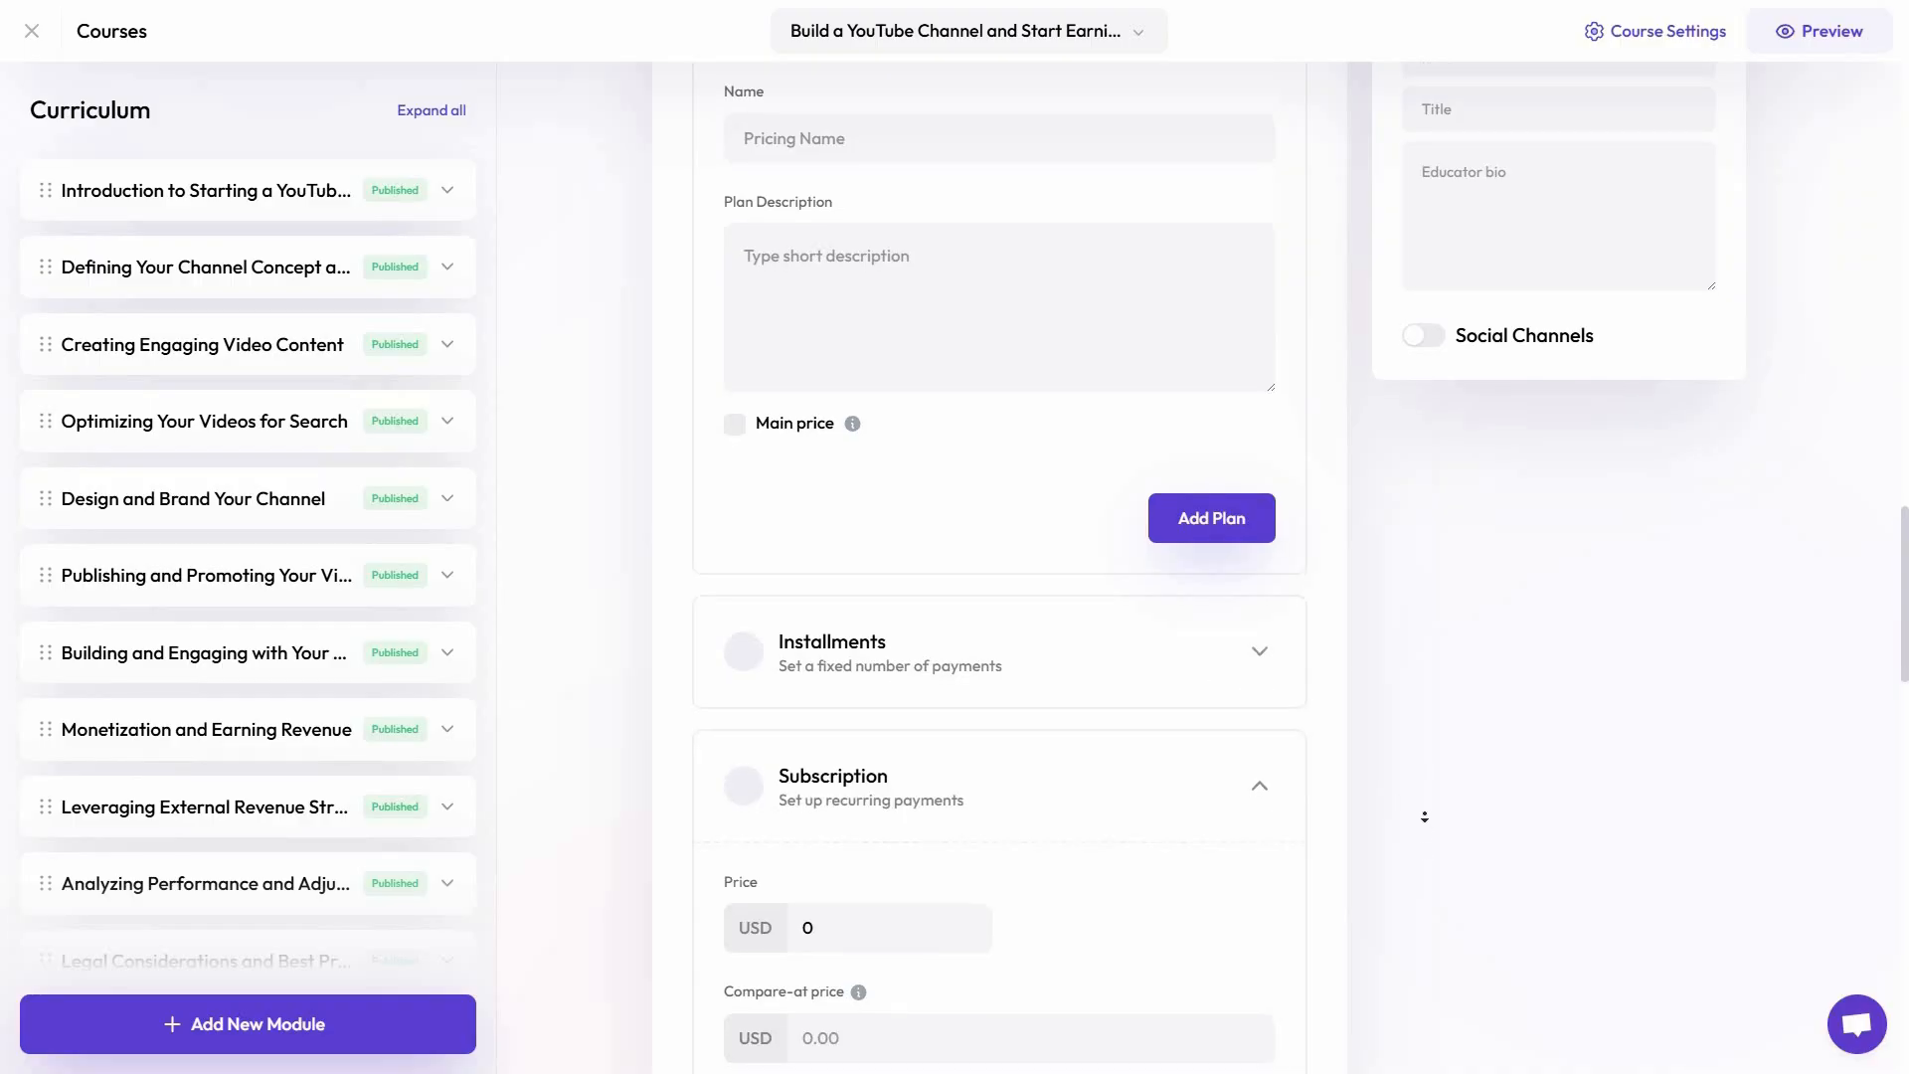
scroll(1422, 814, down, 10)
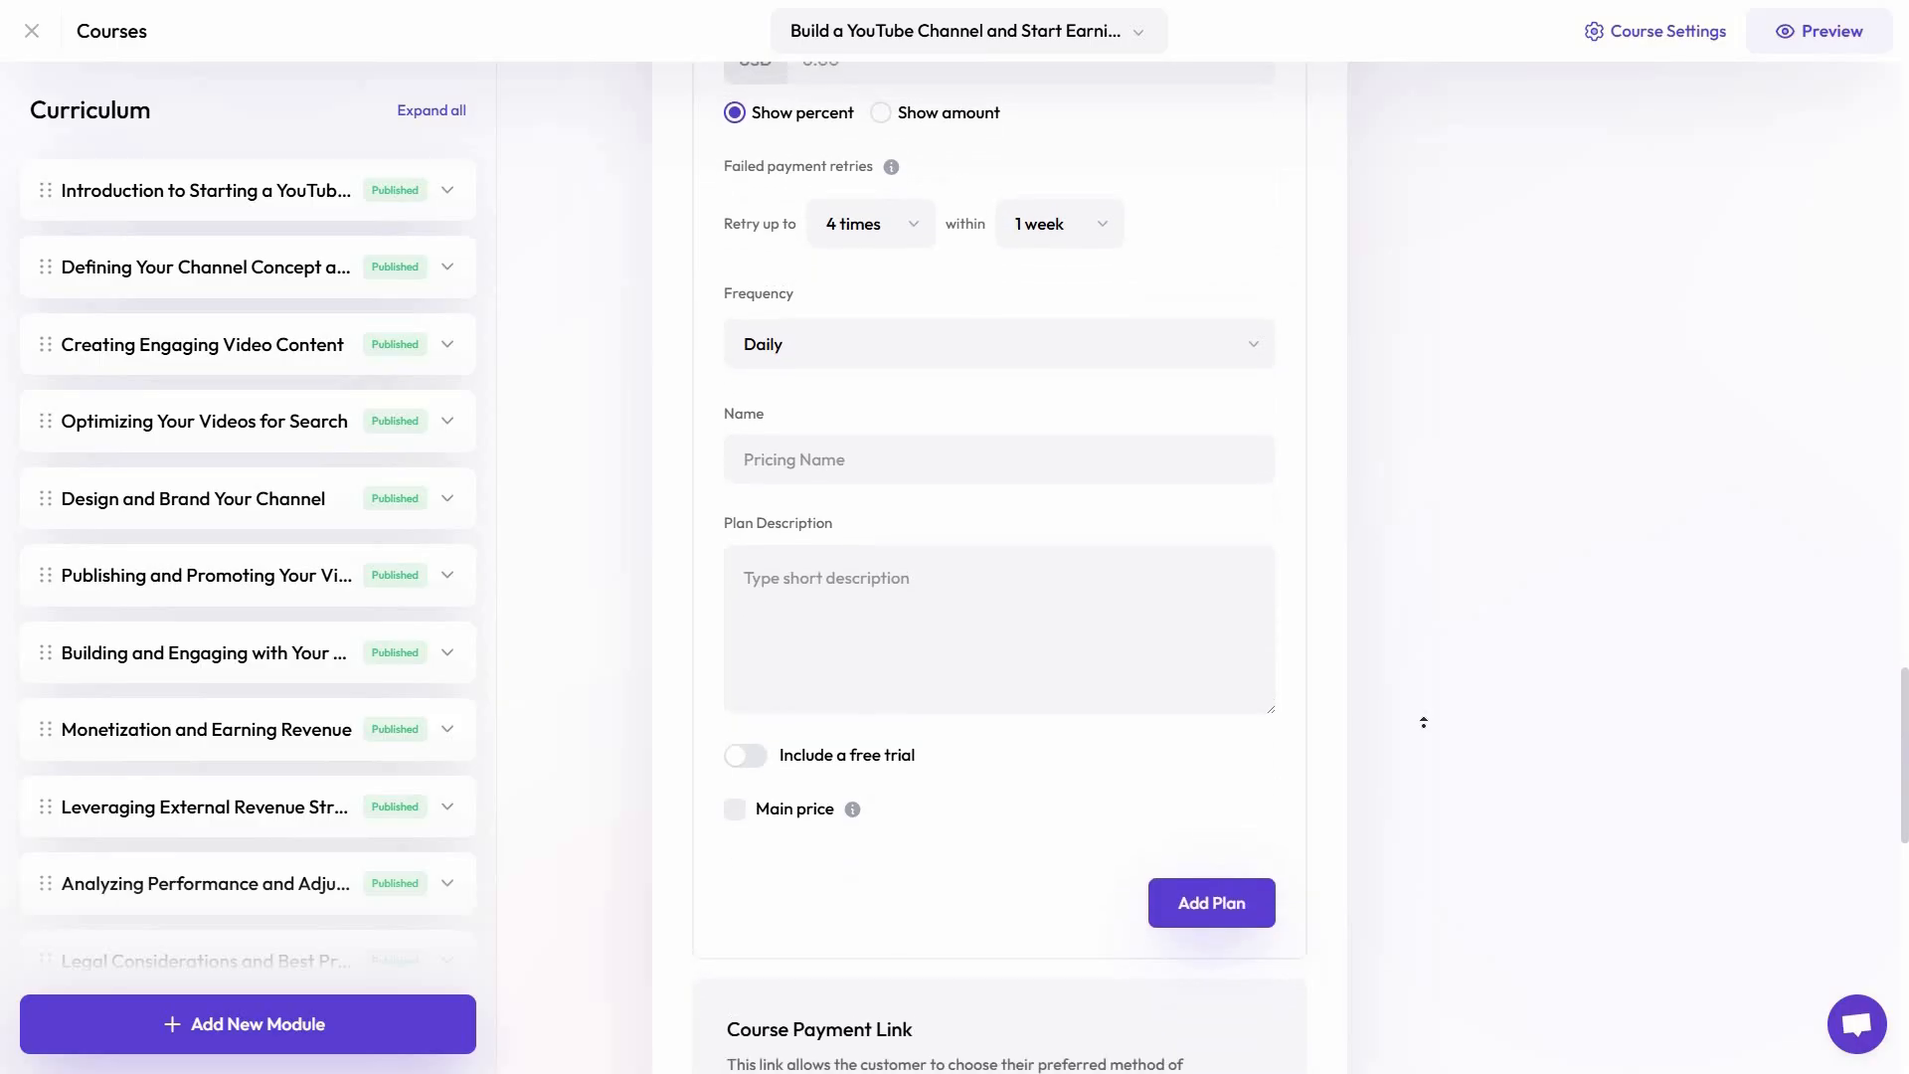
scroll(1423, 722, up, 4)
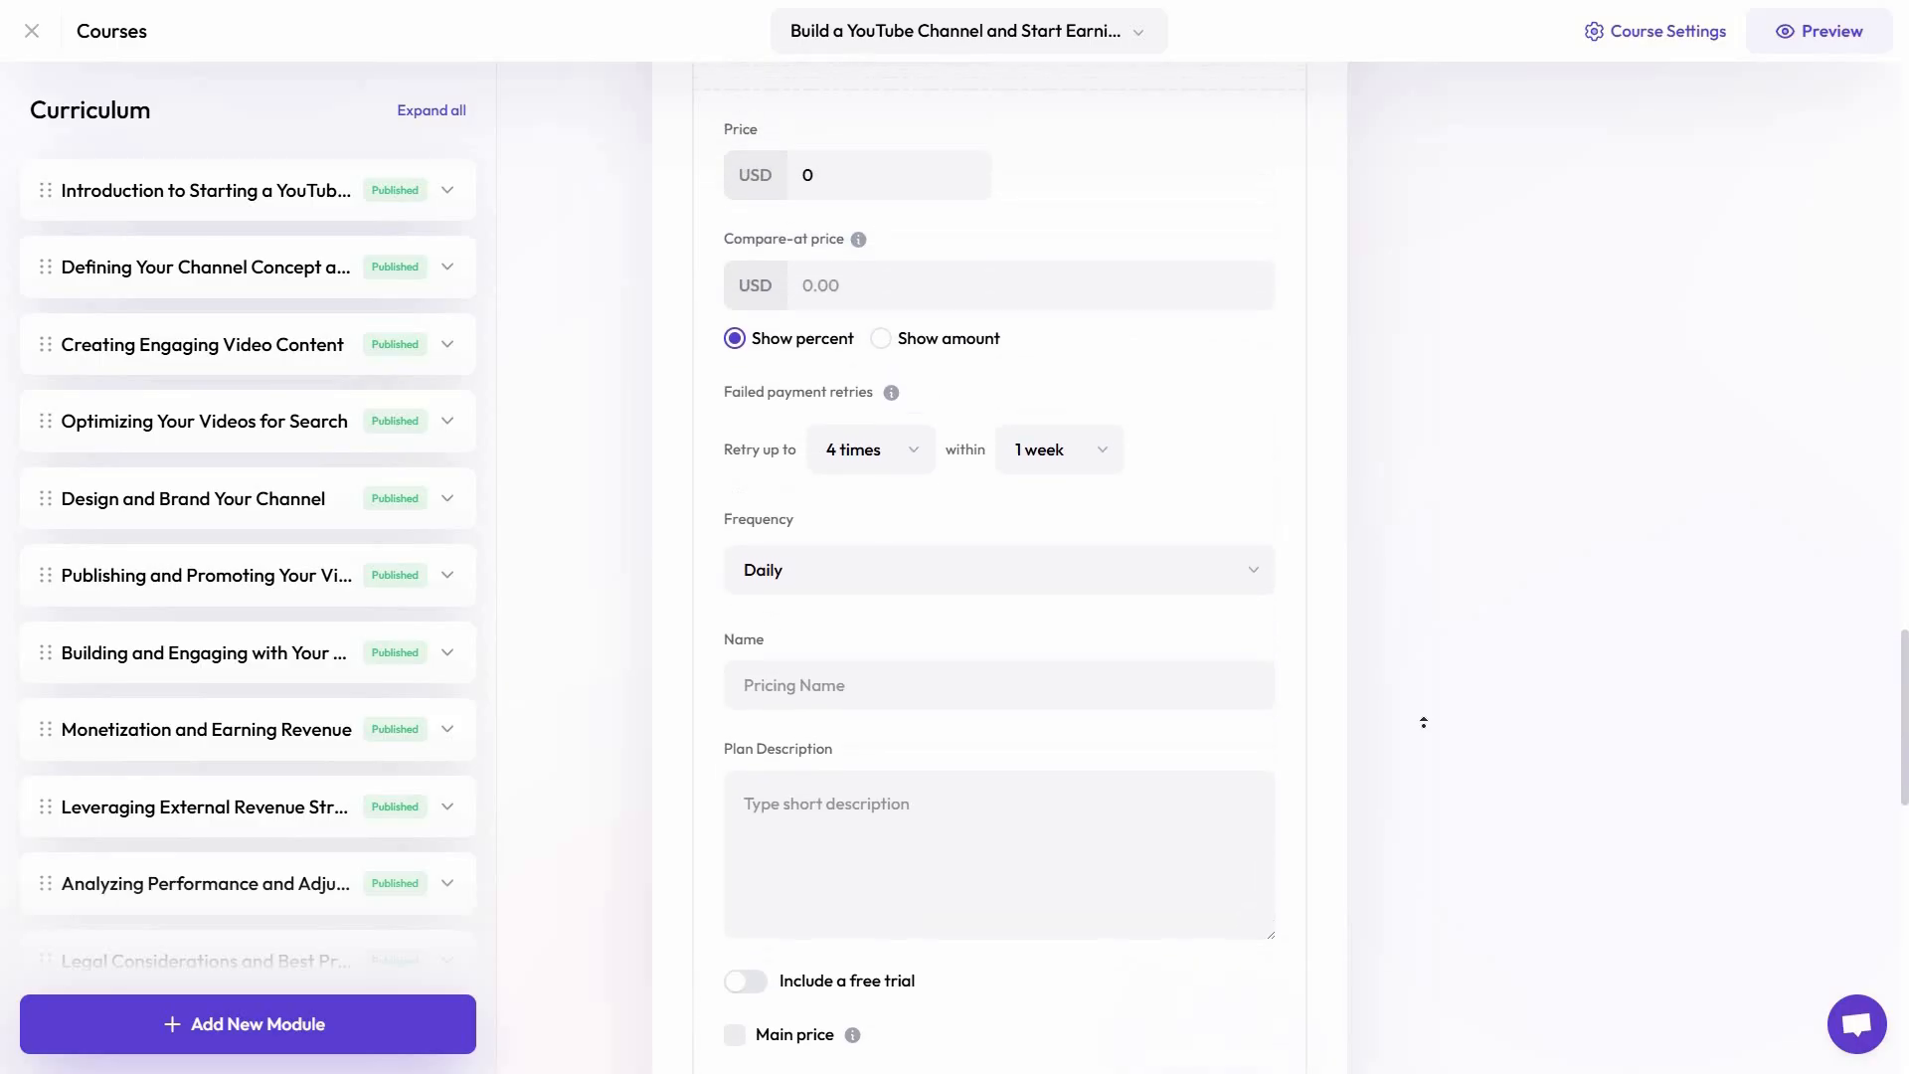
scroll(1427, 736, up, 1)
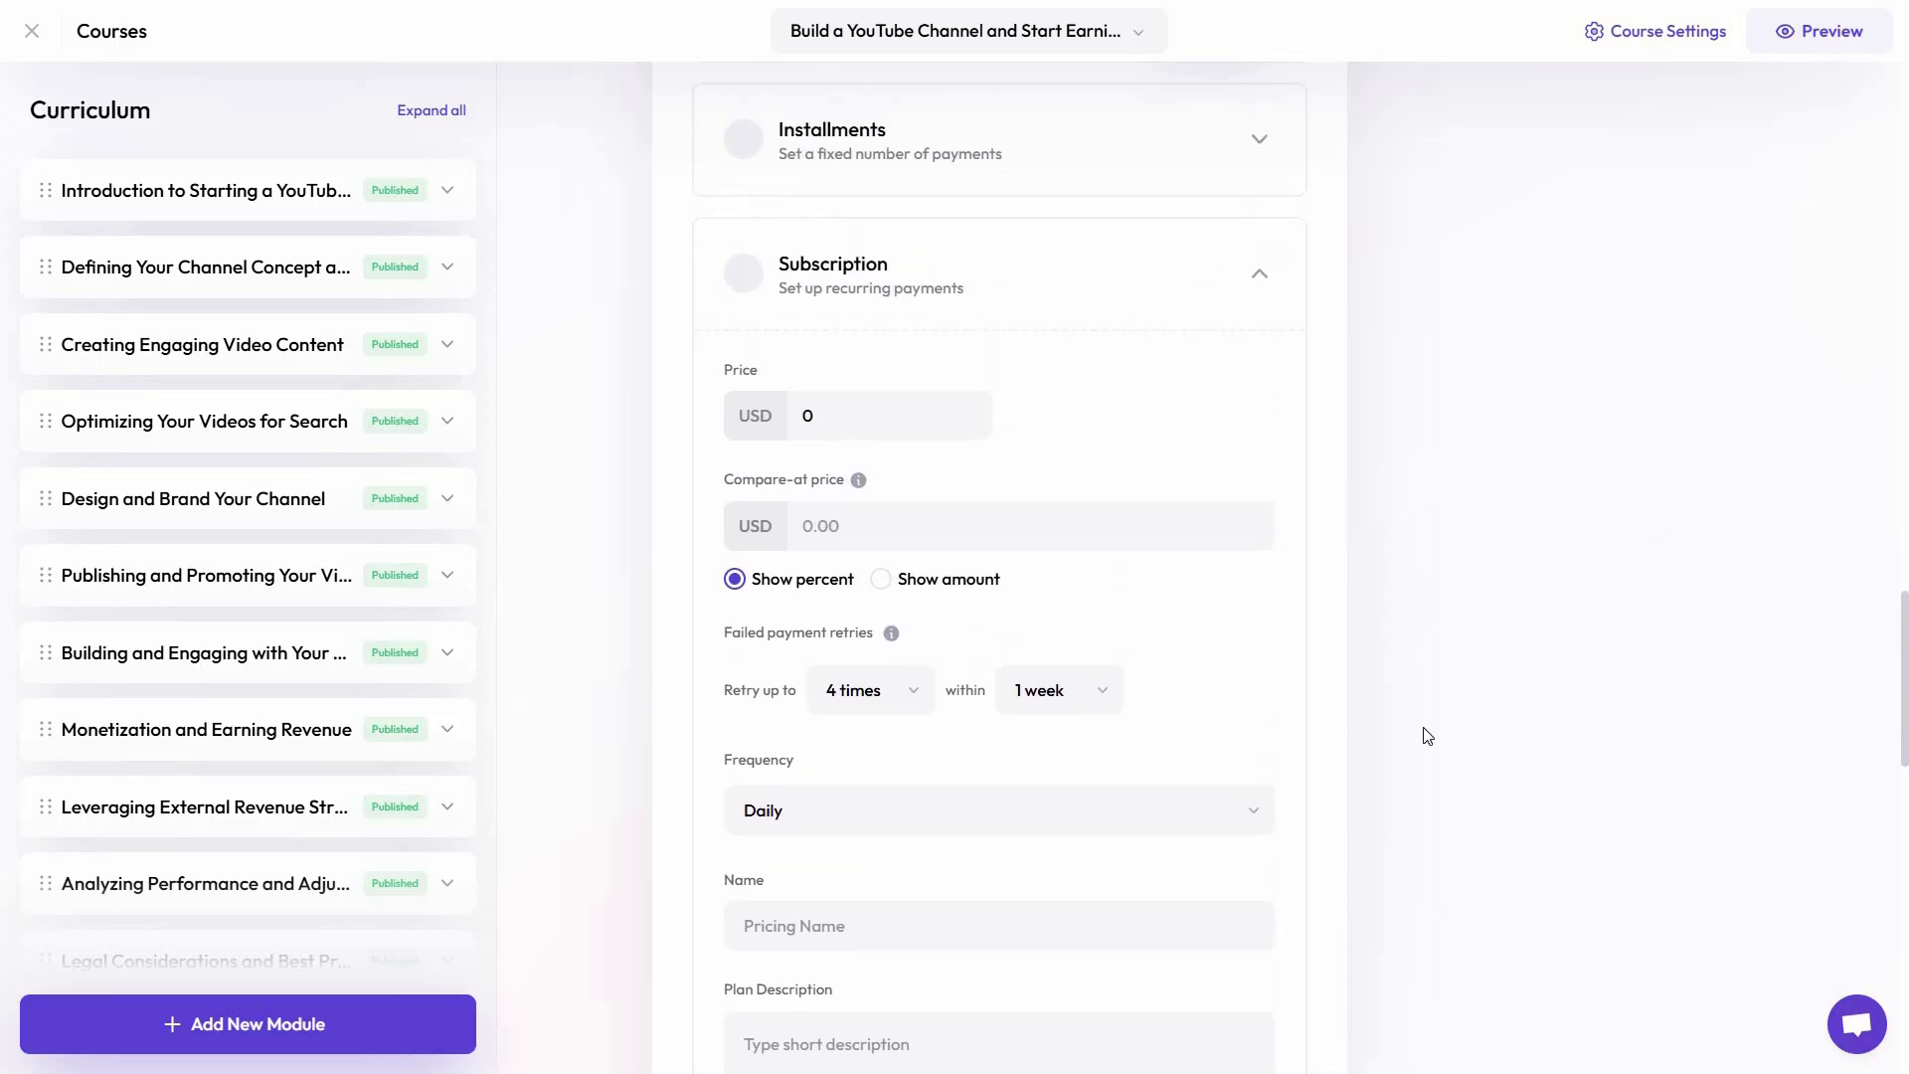
middle_click(1463, 427)
scroll(1460, 472, down, 3)
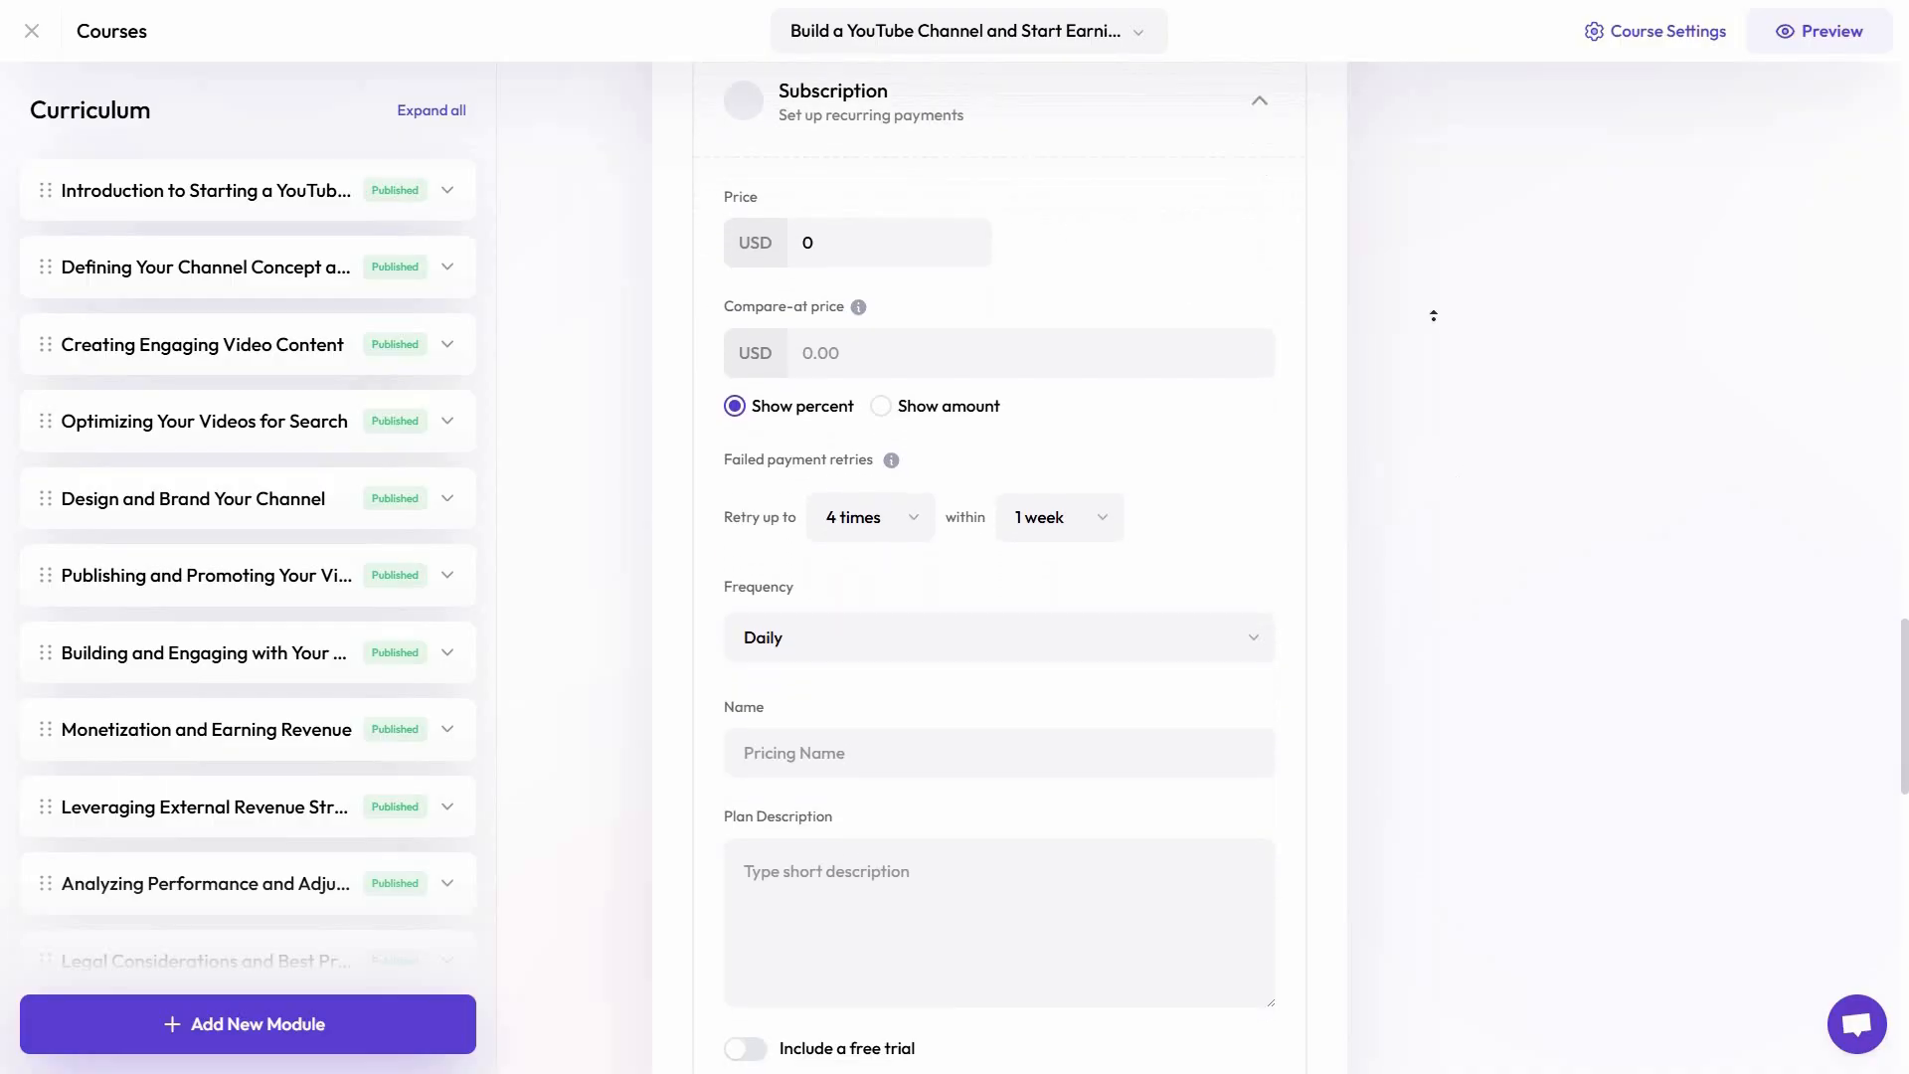
scroll(1274, 344, up, 4)
click(1251, 218)
Examine the Installments plan's number of payments, retry and frequency options, and collapse it
middle_click(1458, 491)
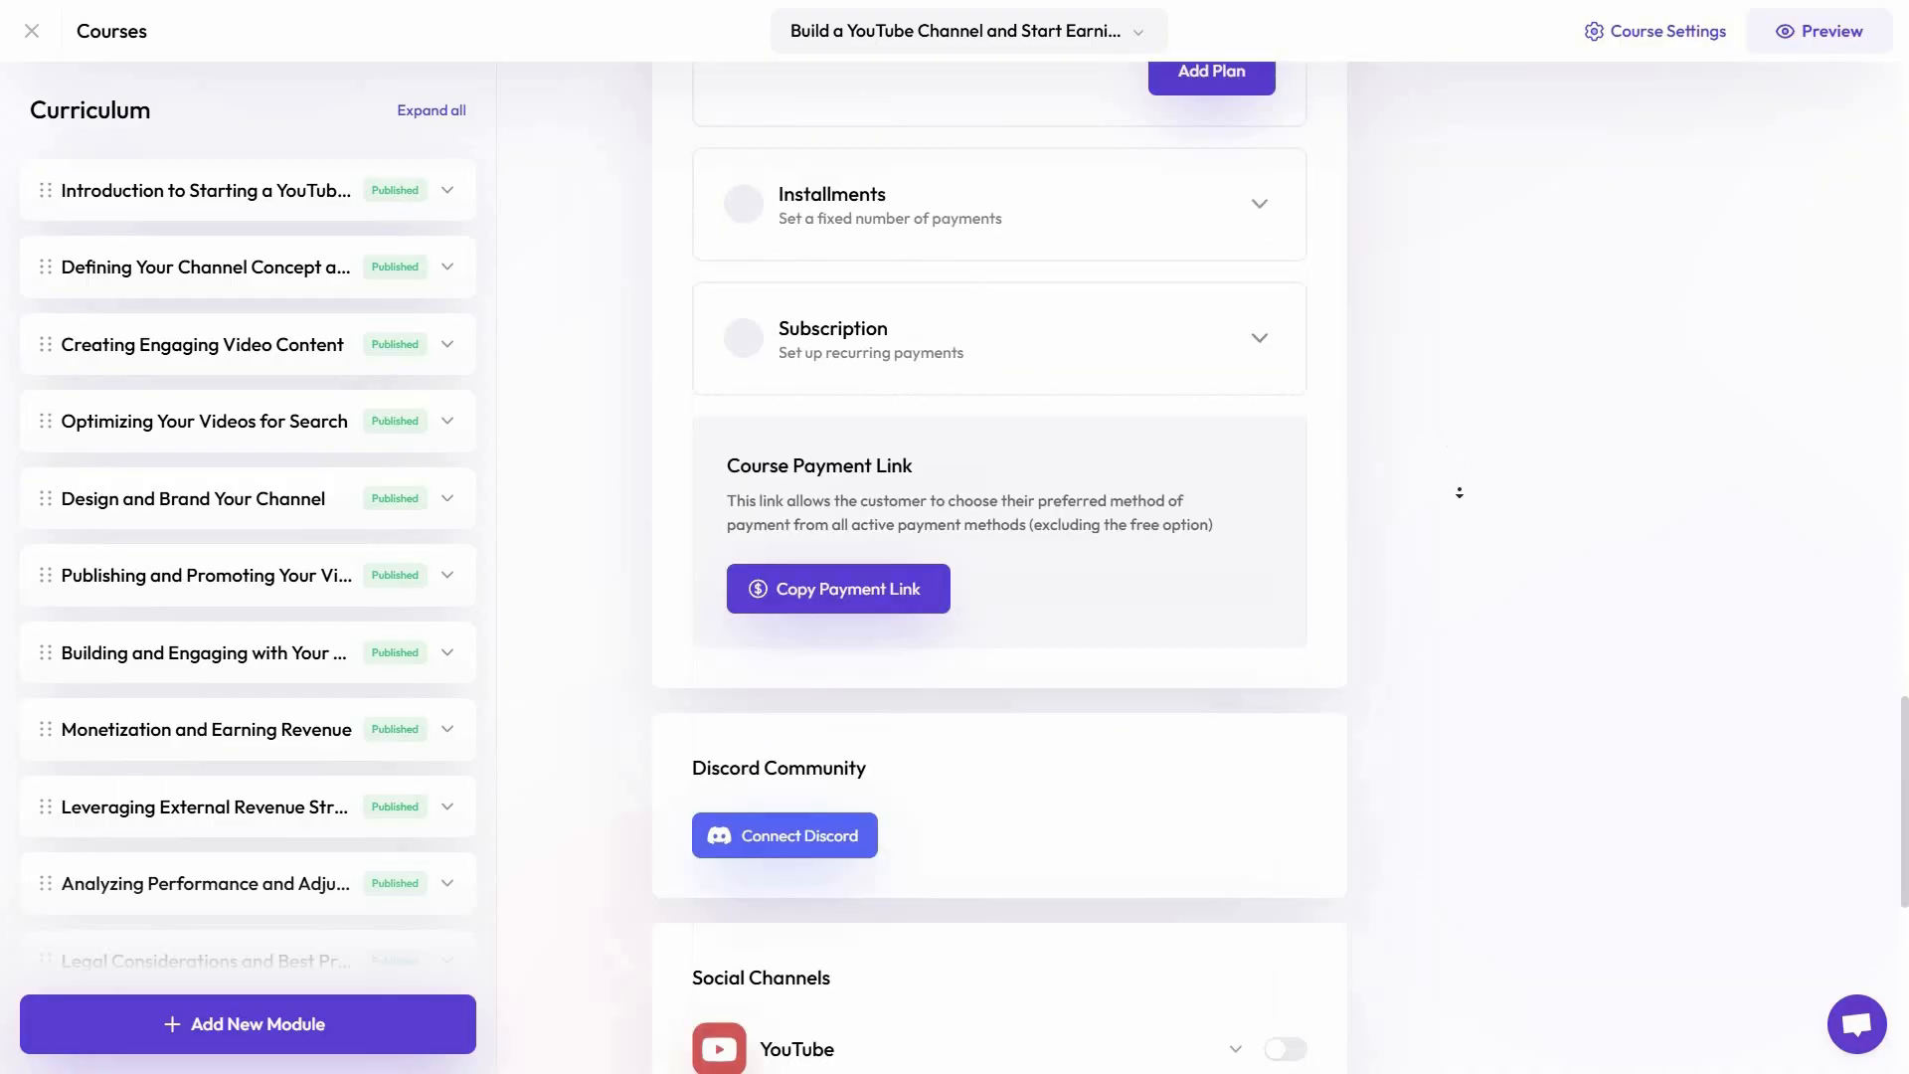
scroll(1450, 501, down, 4)
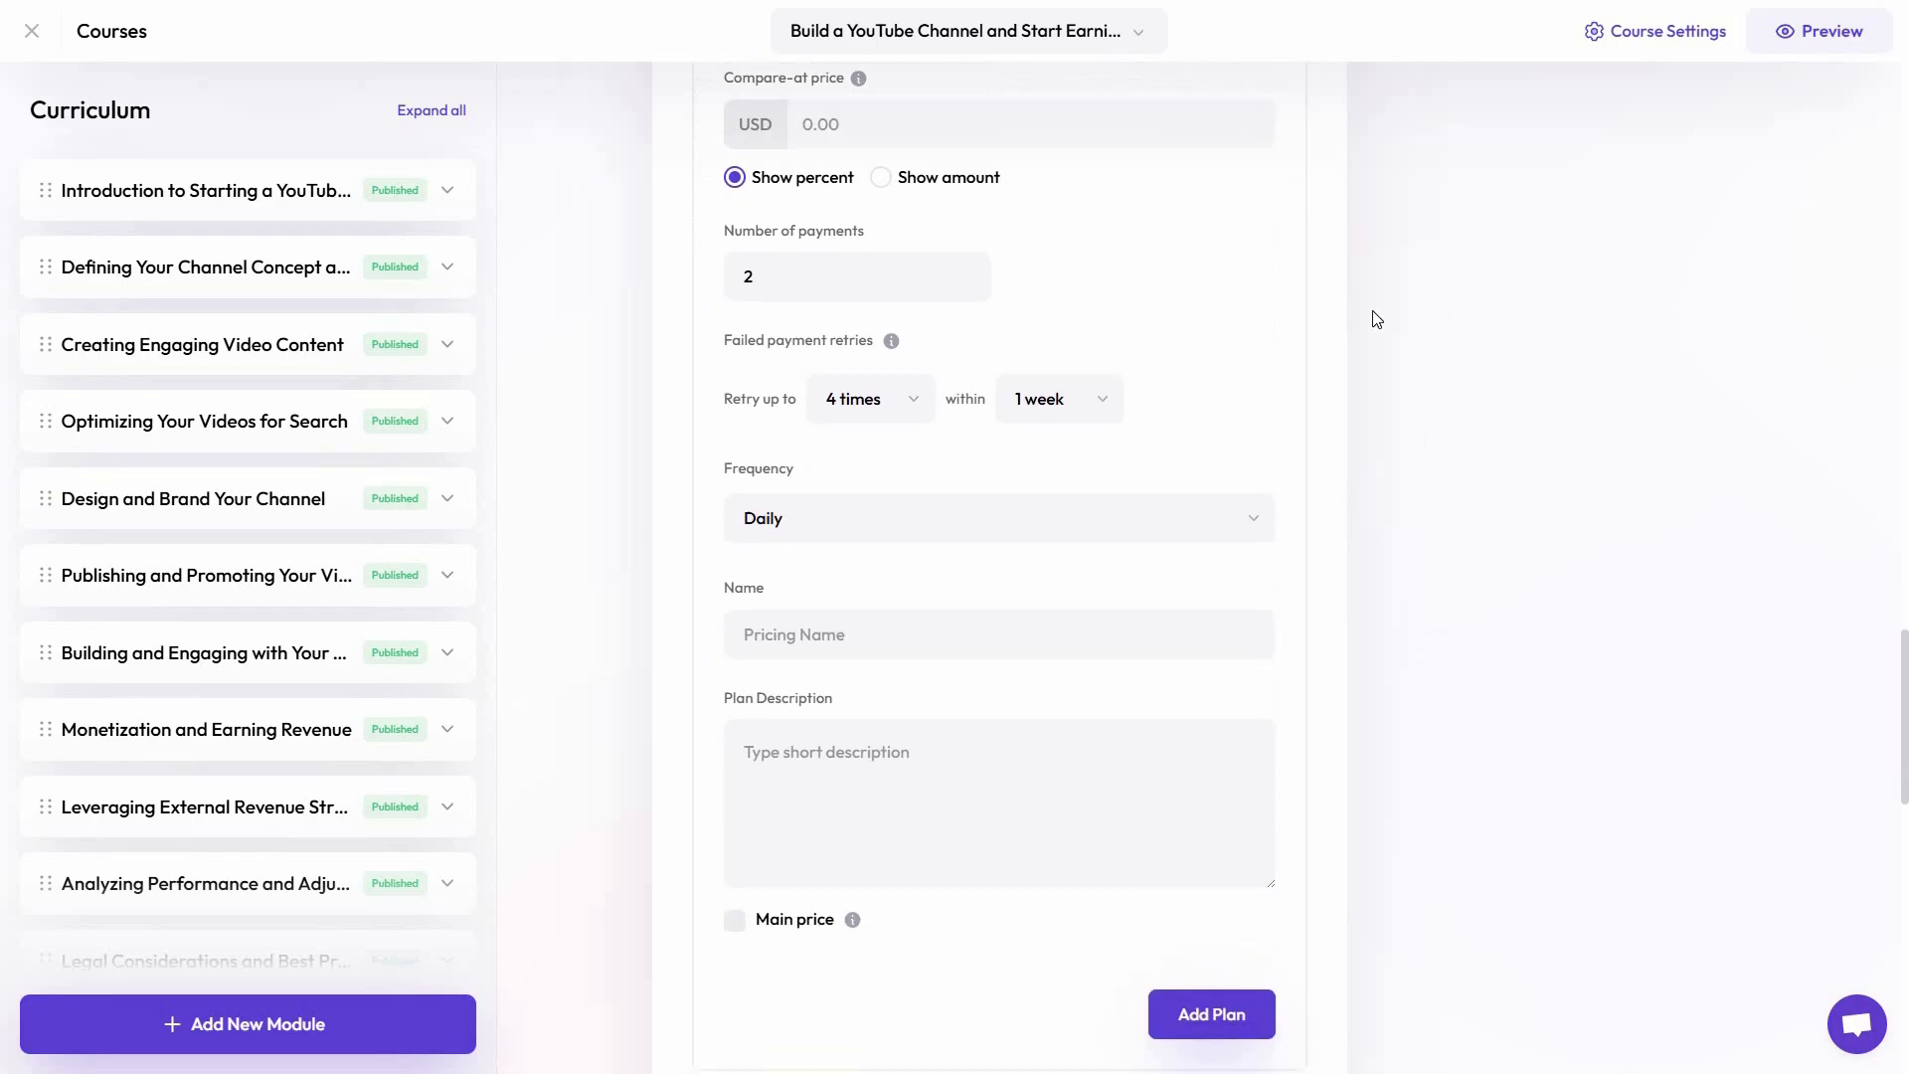
scroll(1370, 380, up, 4)
click(1259, 222)
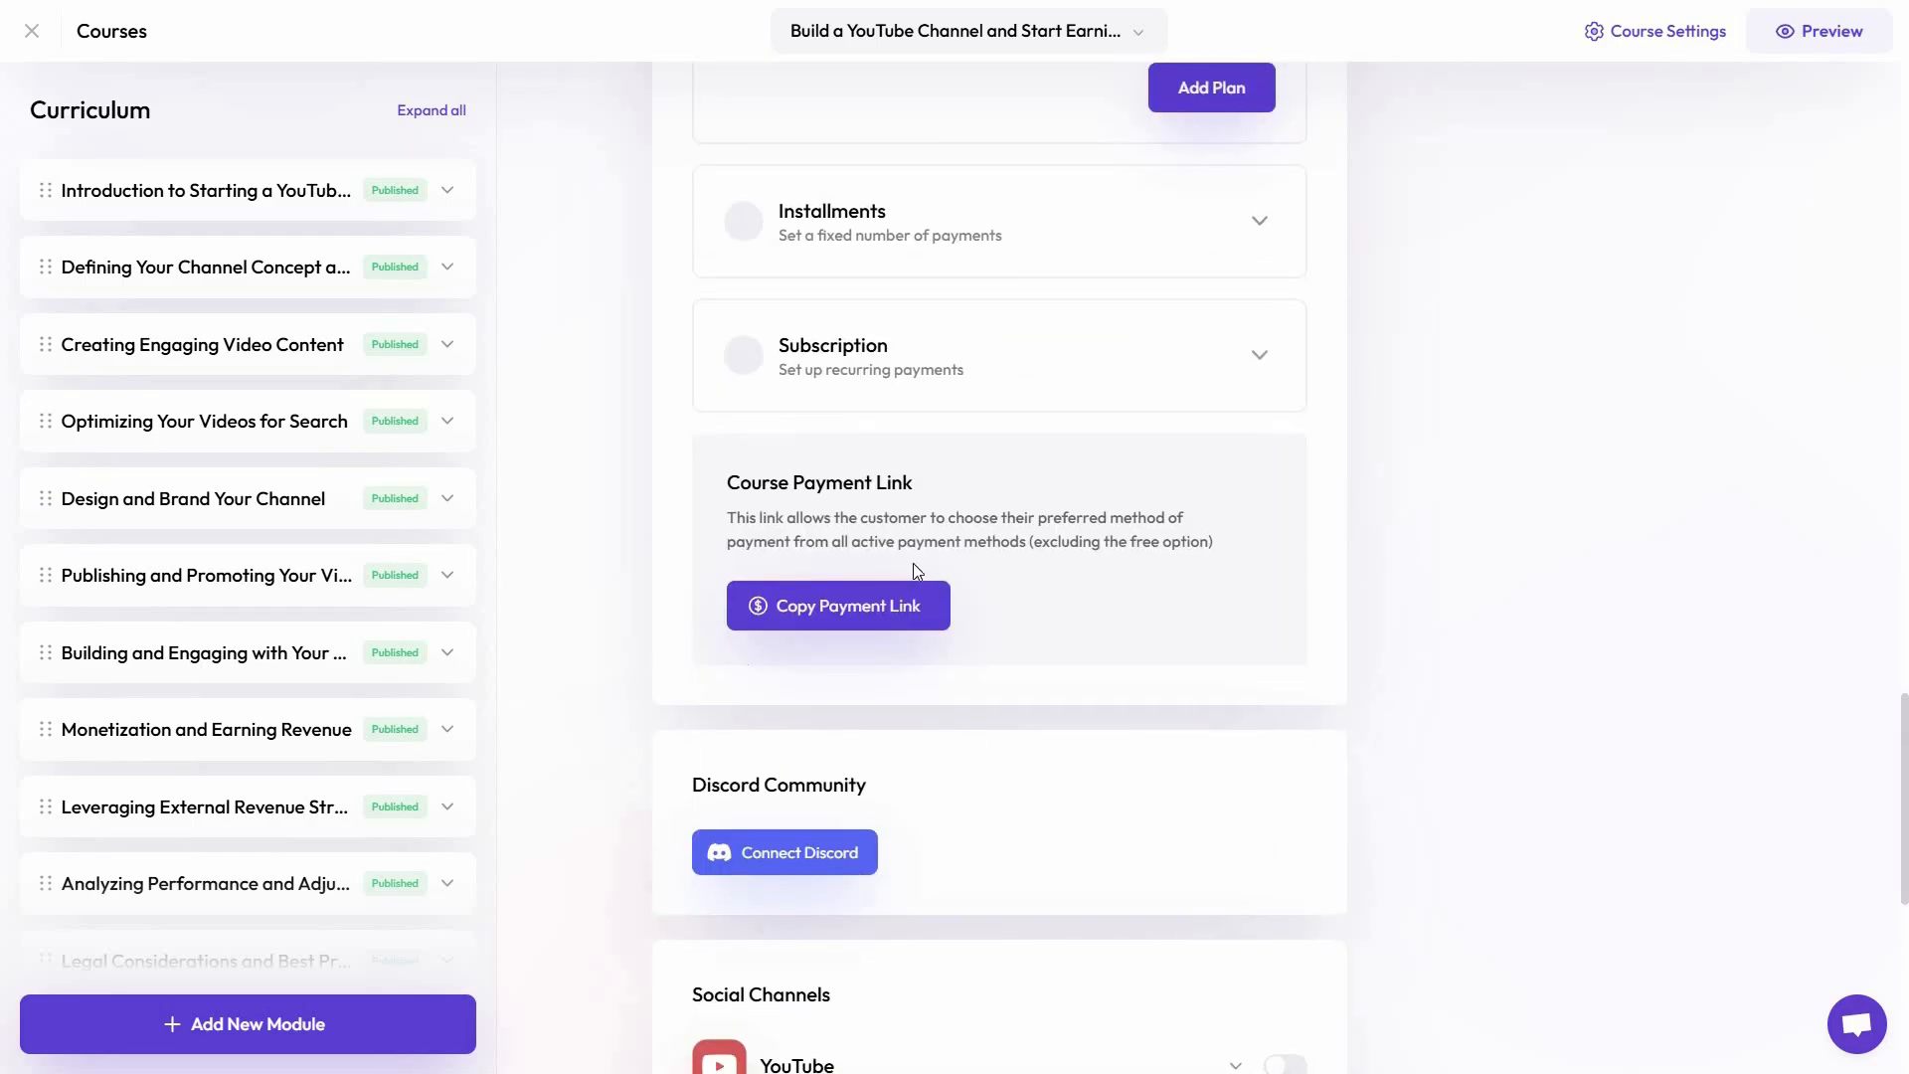
Enable the YouTube social channel for the course, keeping the prefilled link and description
scroll(1390, 637, down, 3)
middle_click(1409, 712)
scroll(1292, 522, down, 3)
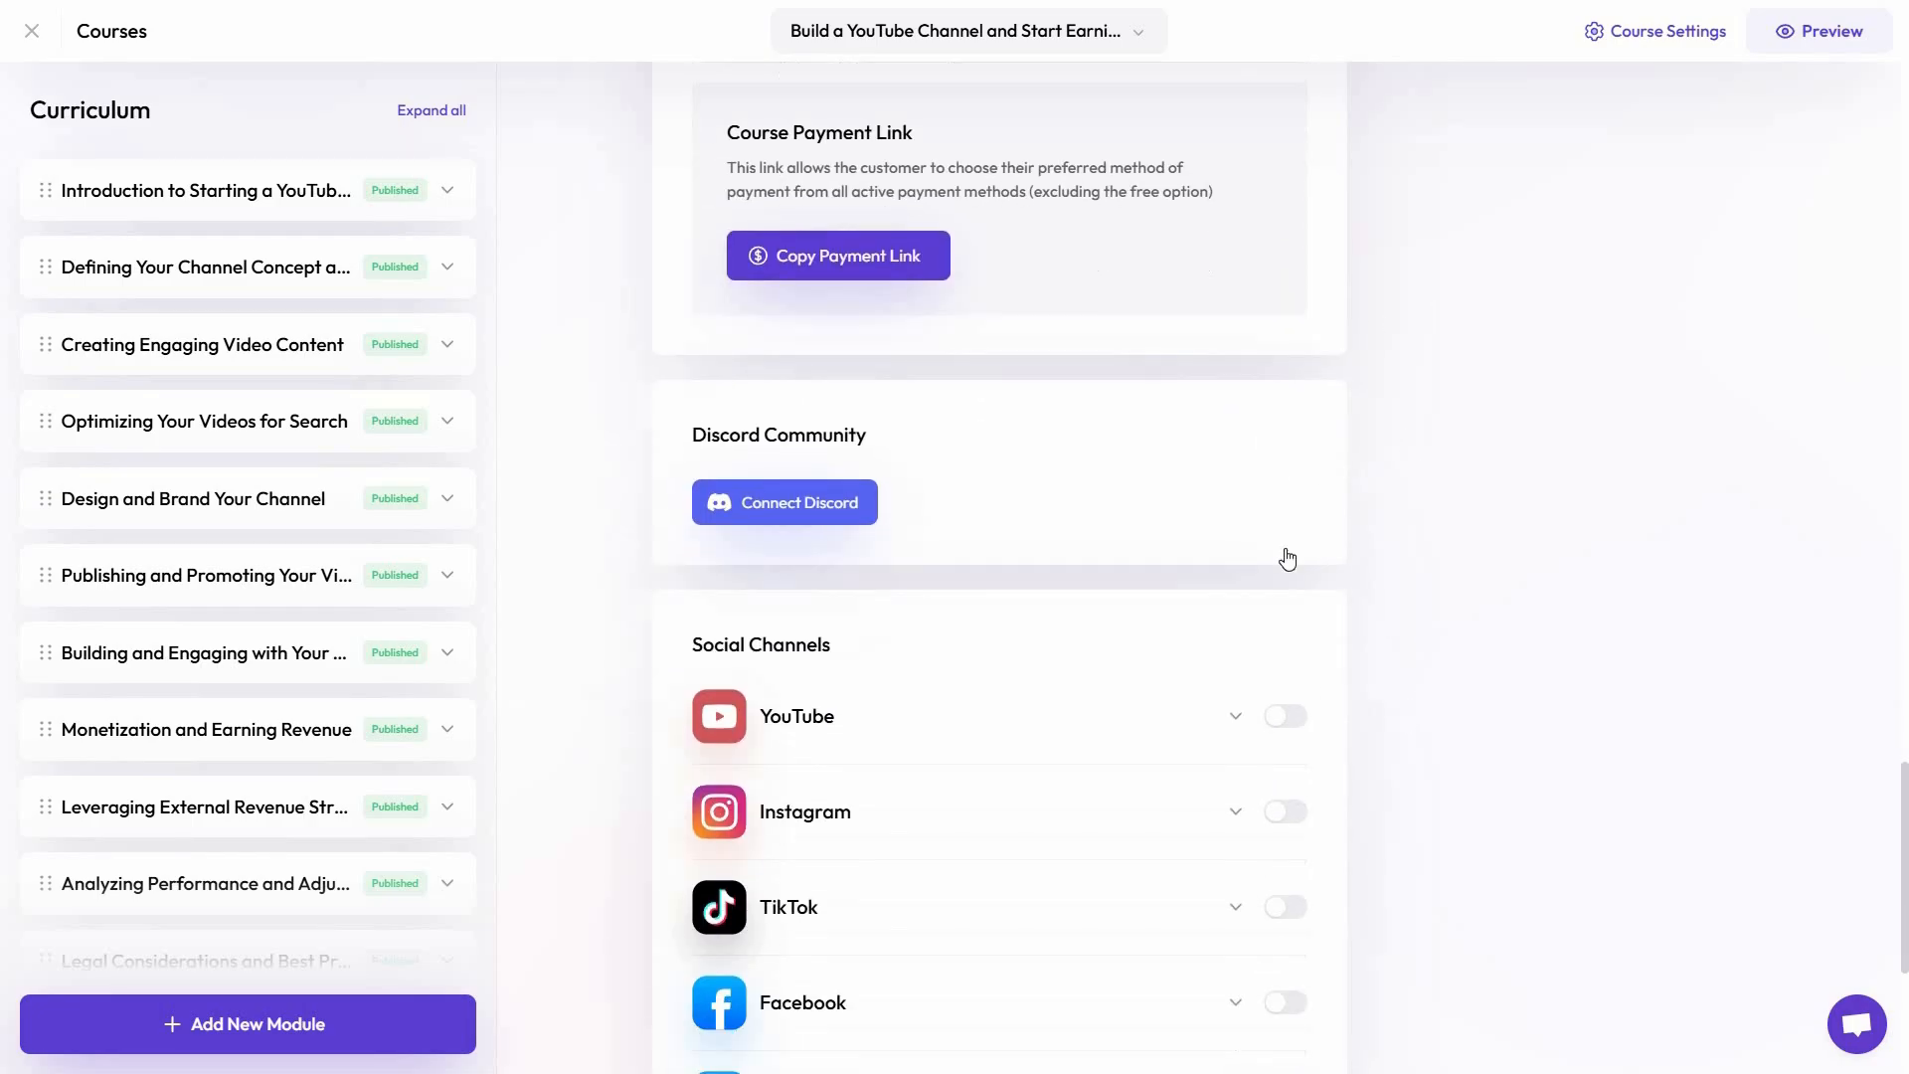
click(1285, 545)
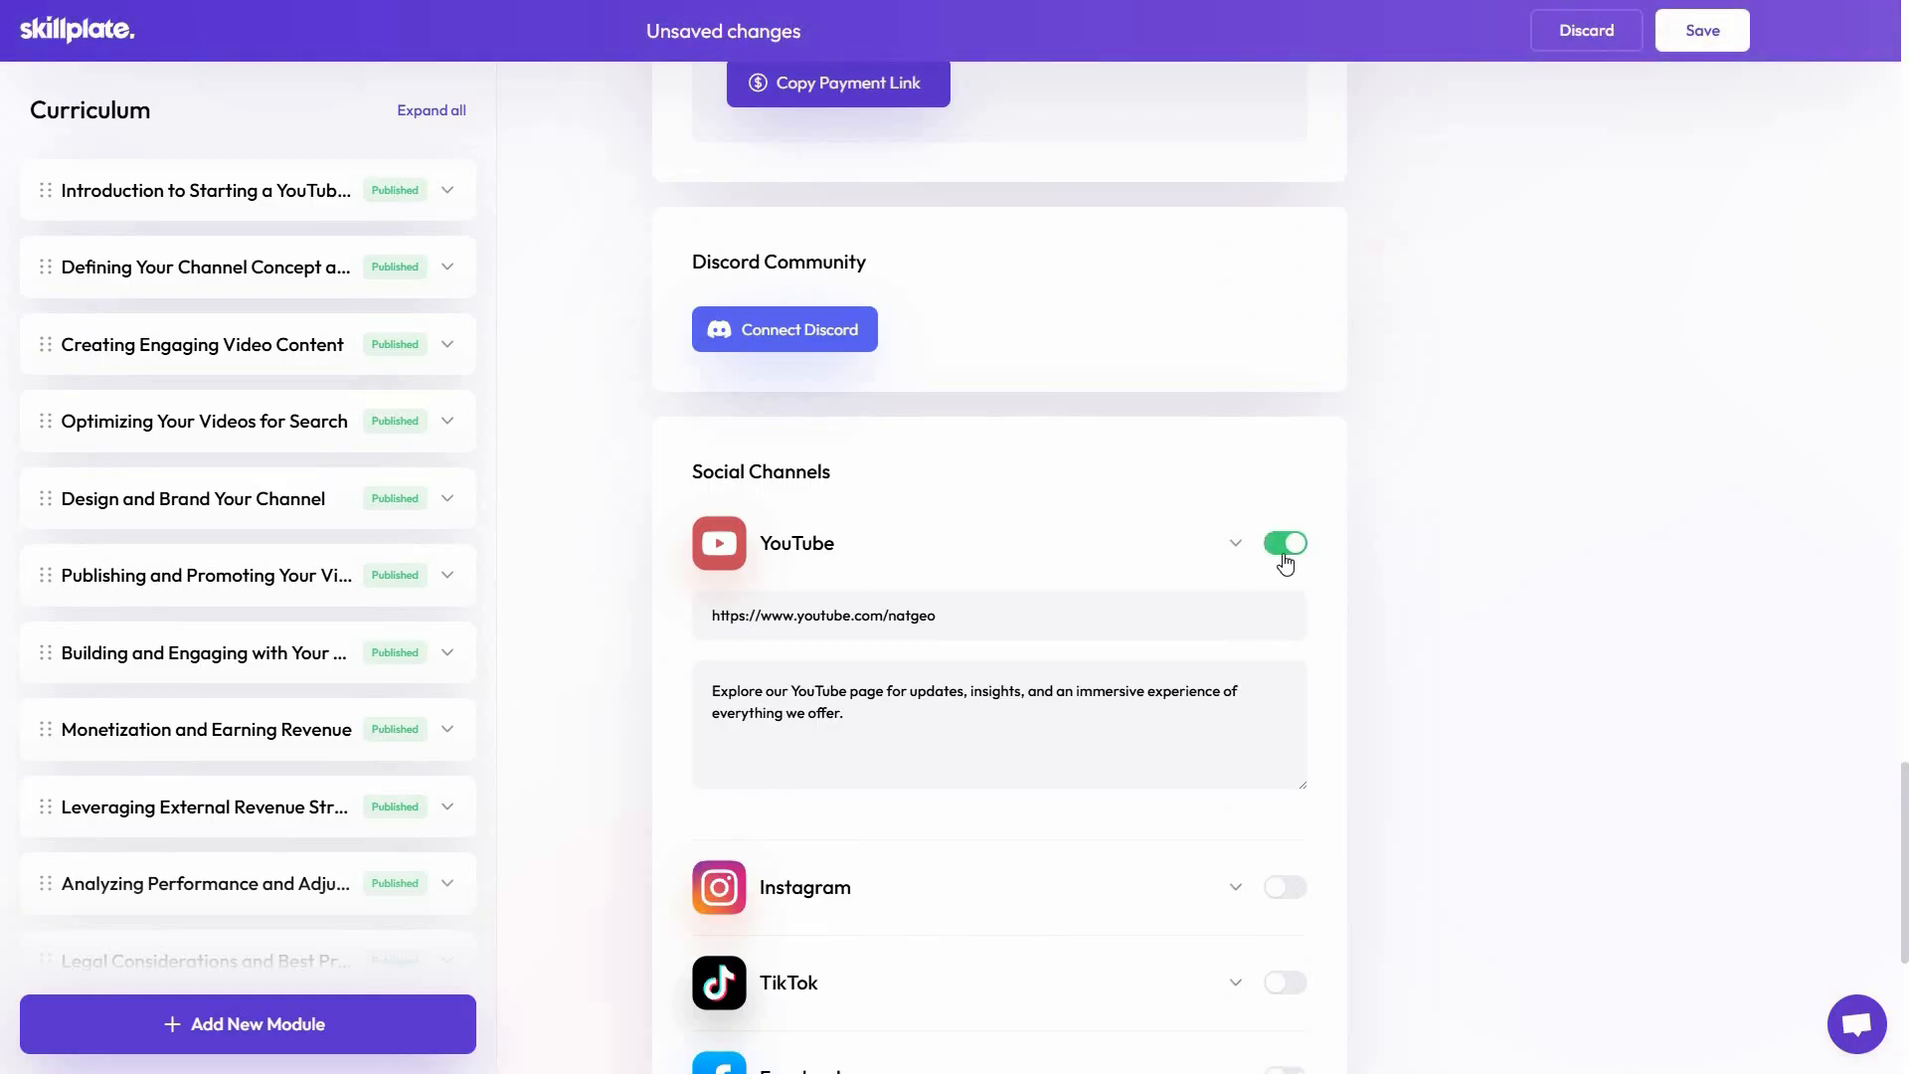
middle_click(1432, 612)
scroll(1412, 516, down, 6)
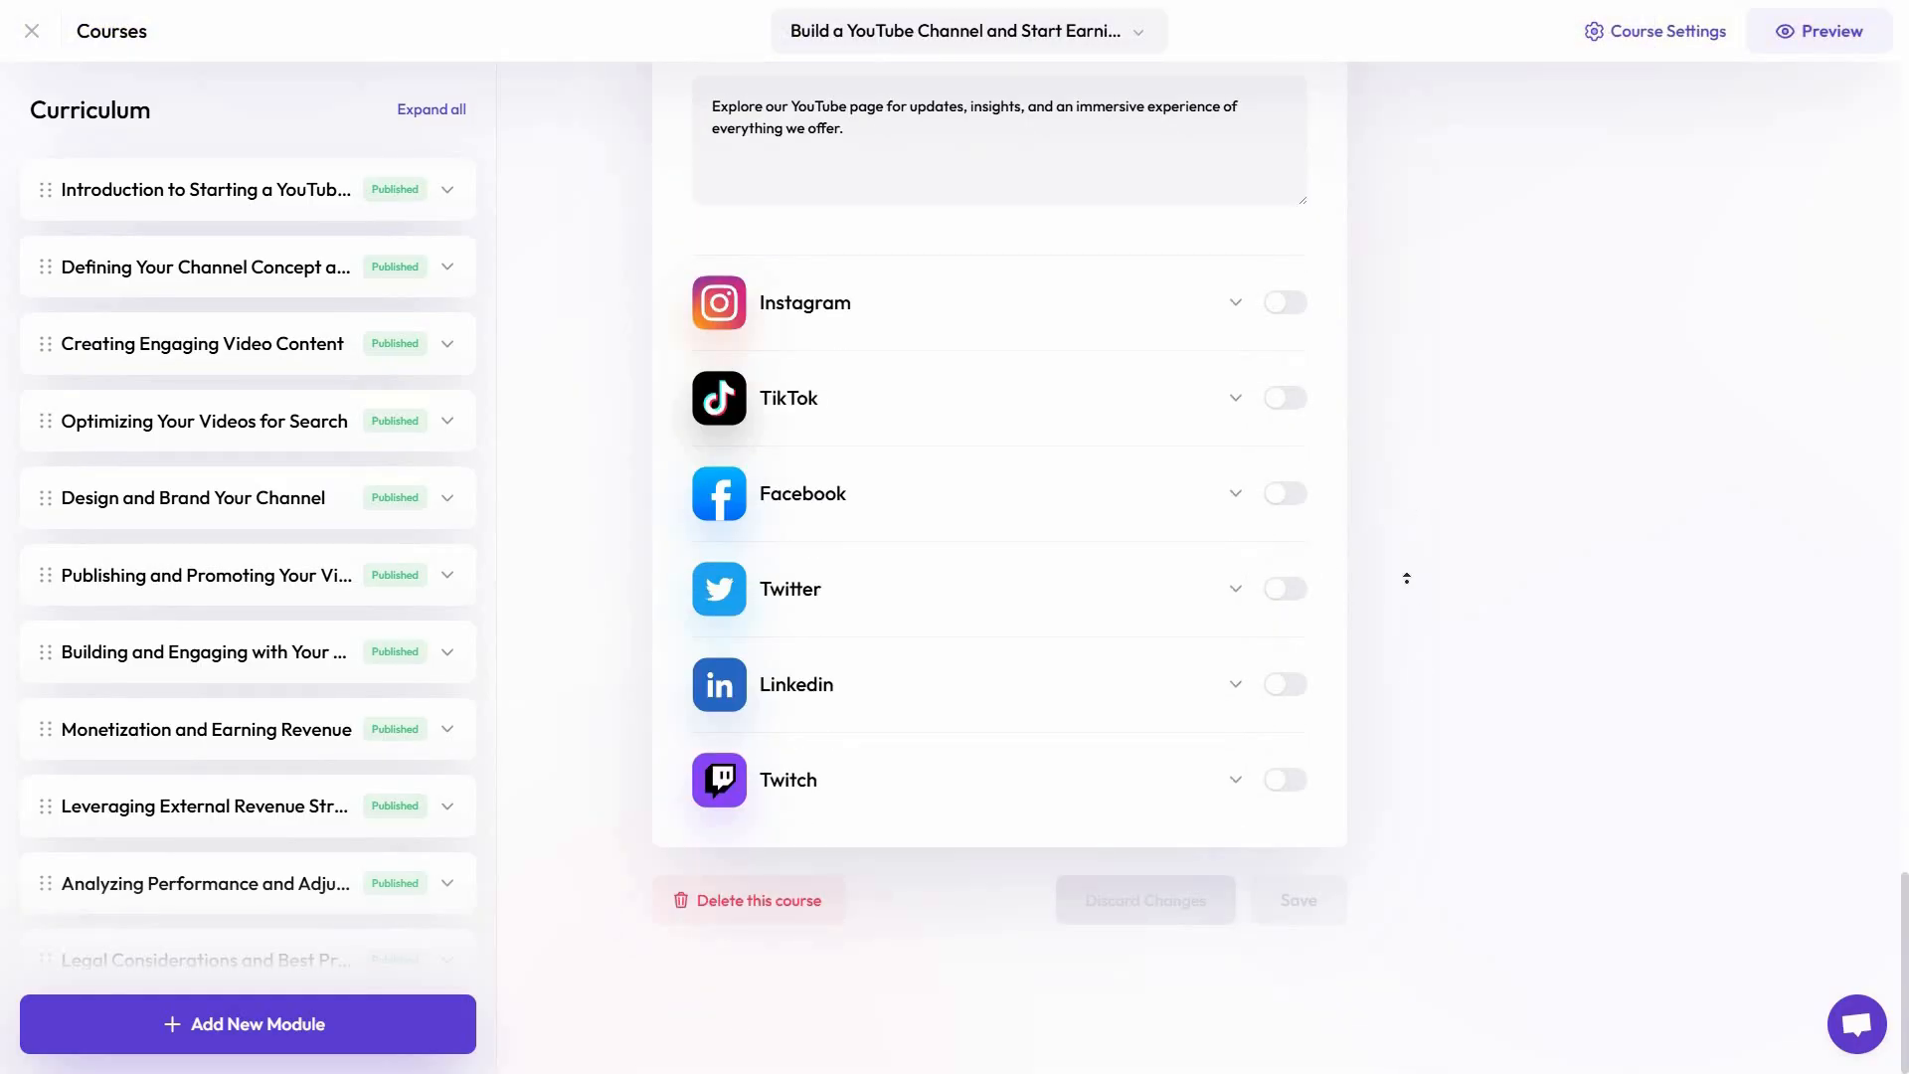
Review the general course settings from the main information through enrollment, content, thumbnail, landing page, custom email and educator sections
scroll(1406, 578, up, 15)
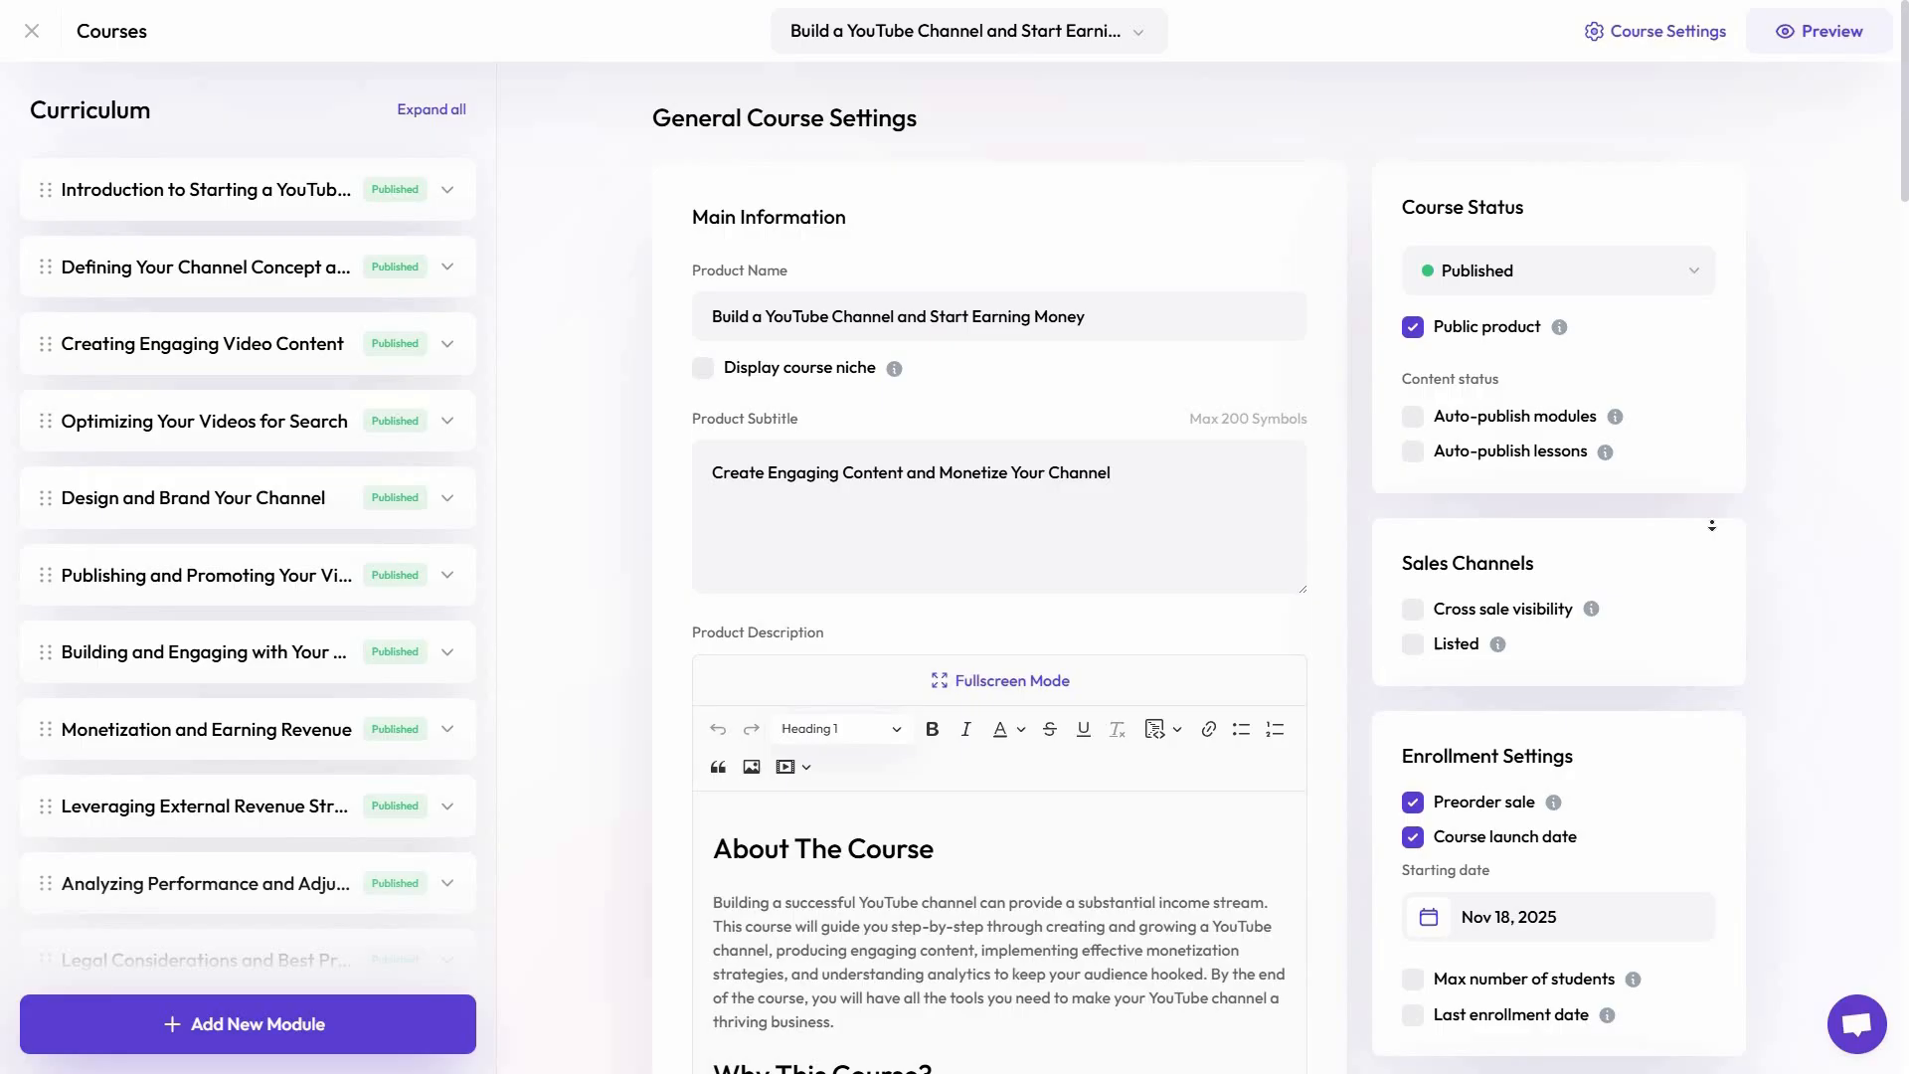
scroll(1721, 521, down, 5)
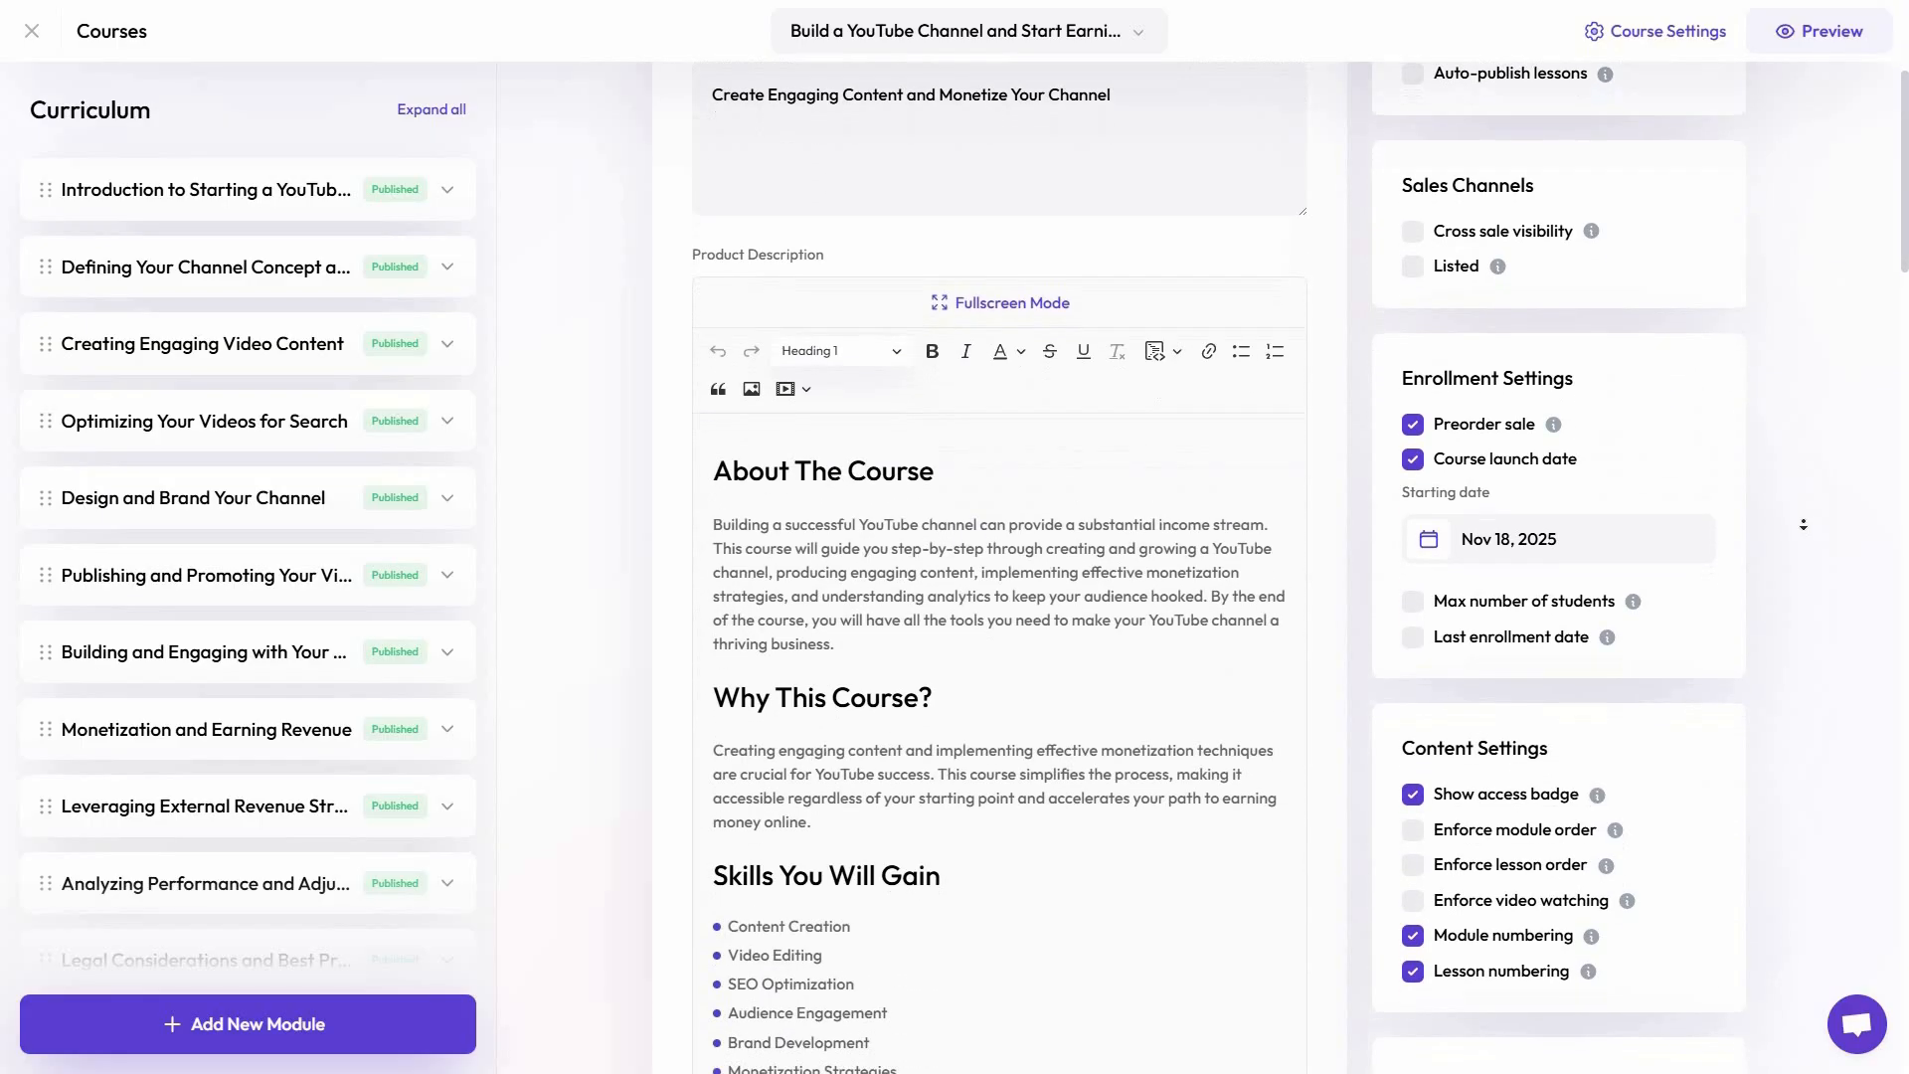
scroll(1802, 532, down, 9)
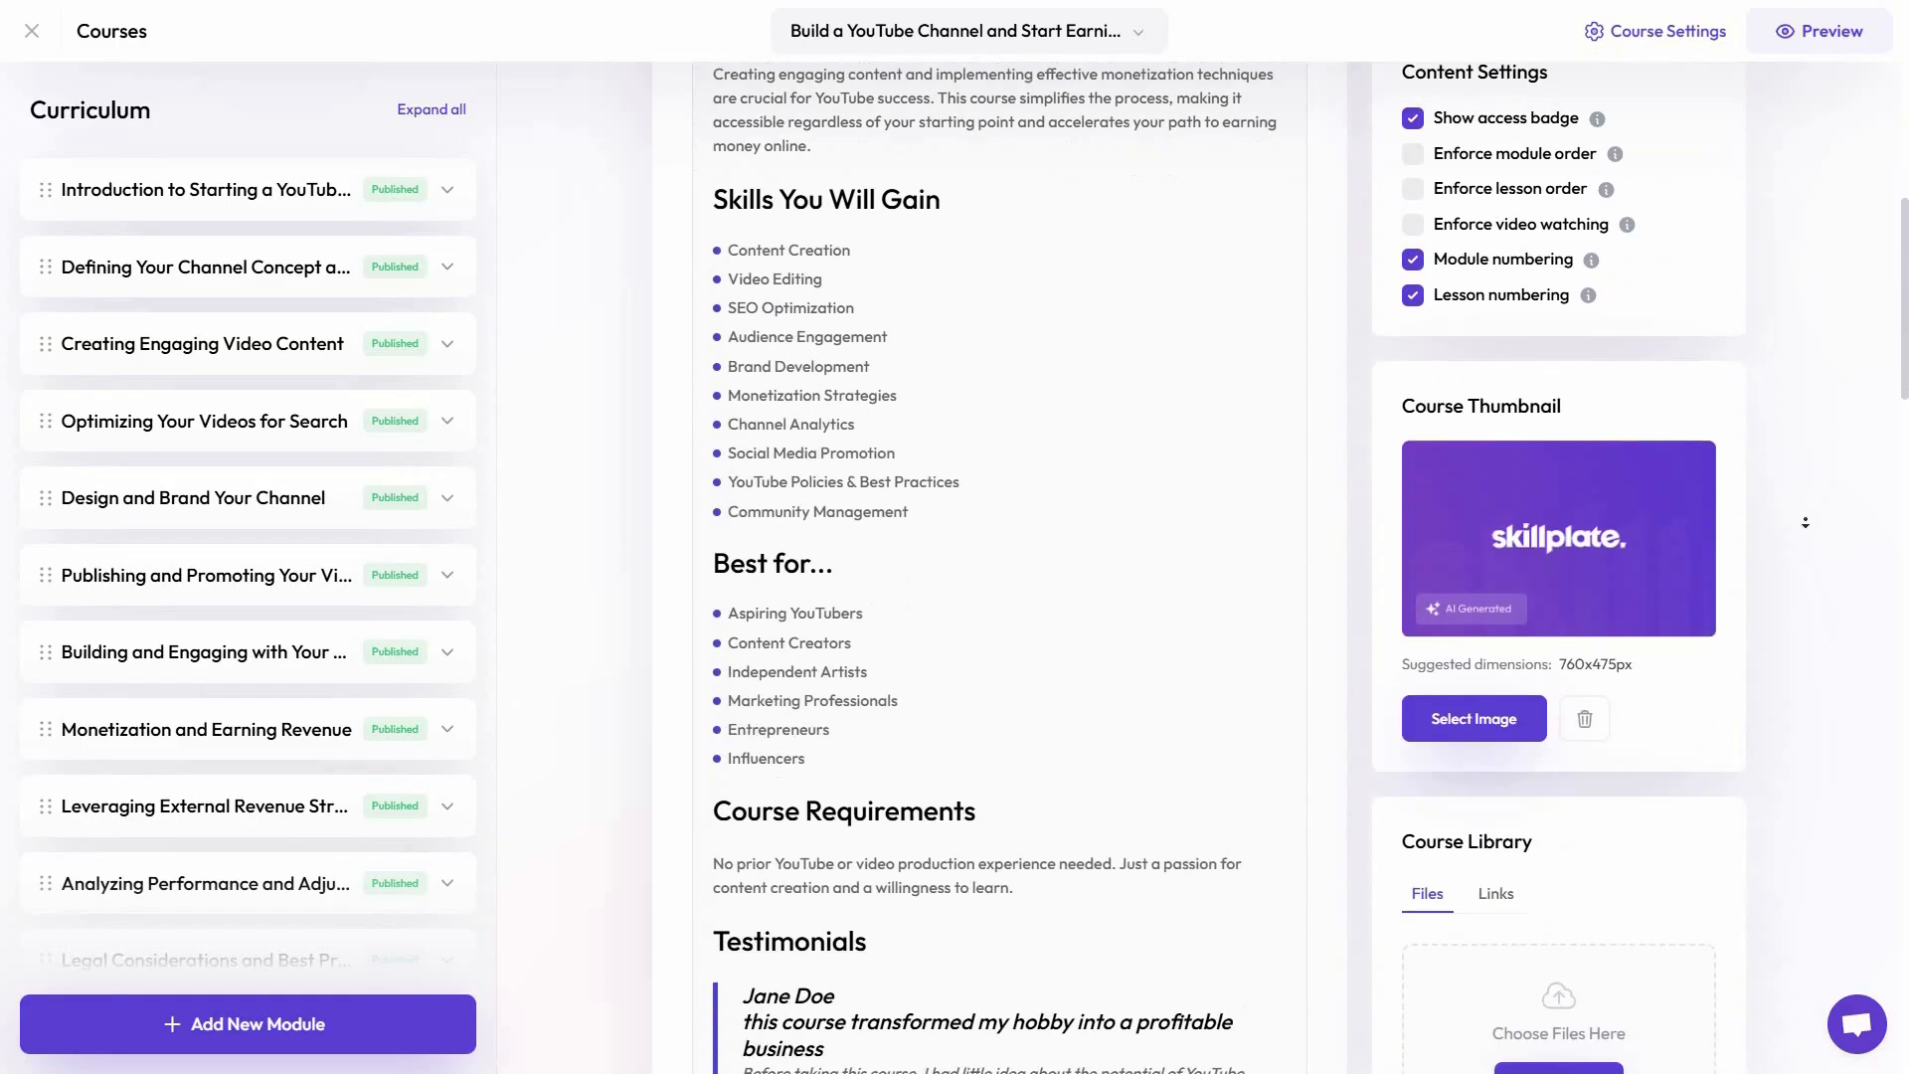
scroll(1815, 553, down, 6)
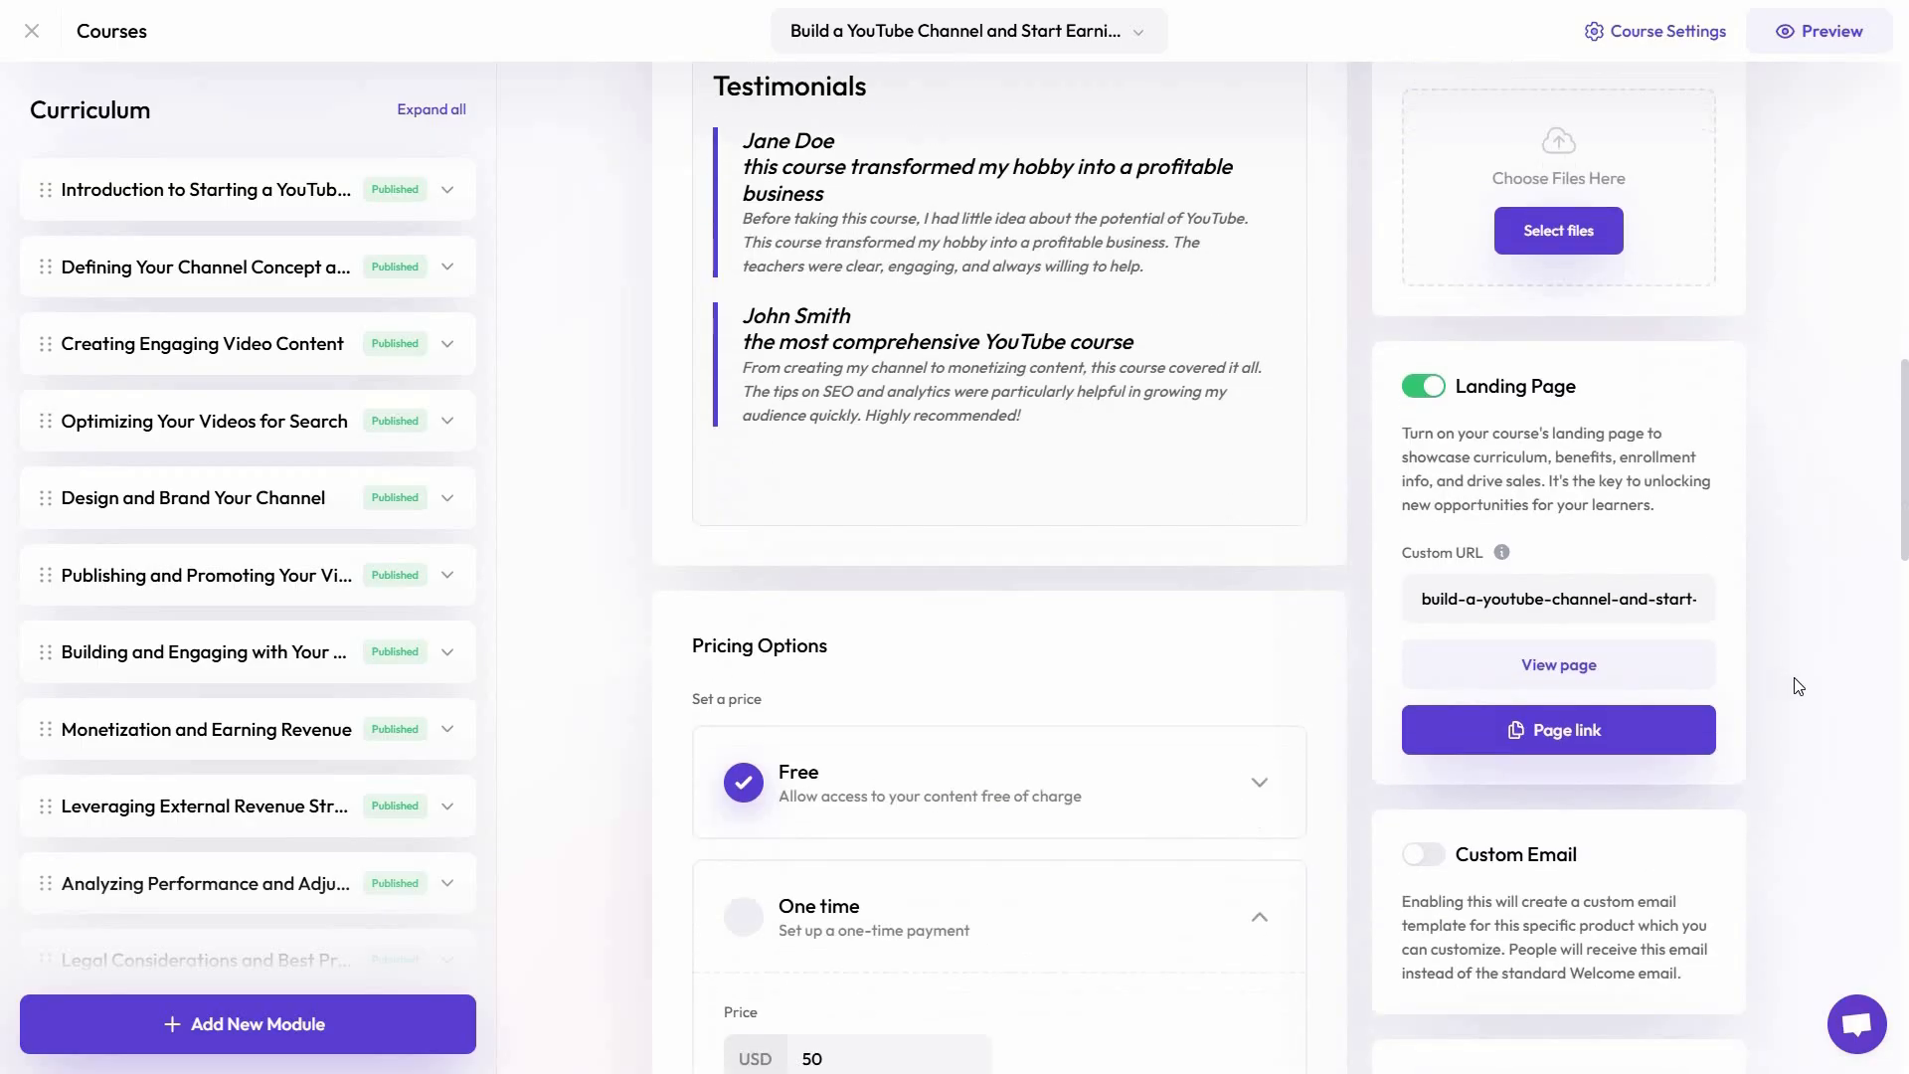
scroll(1771, 719, down, 7)
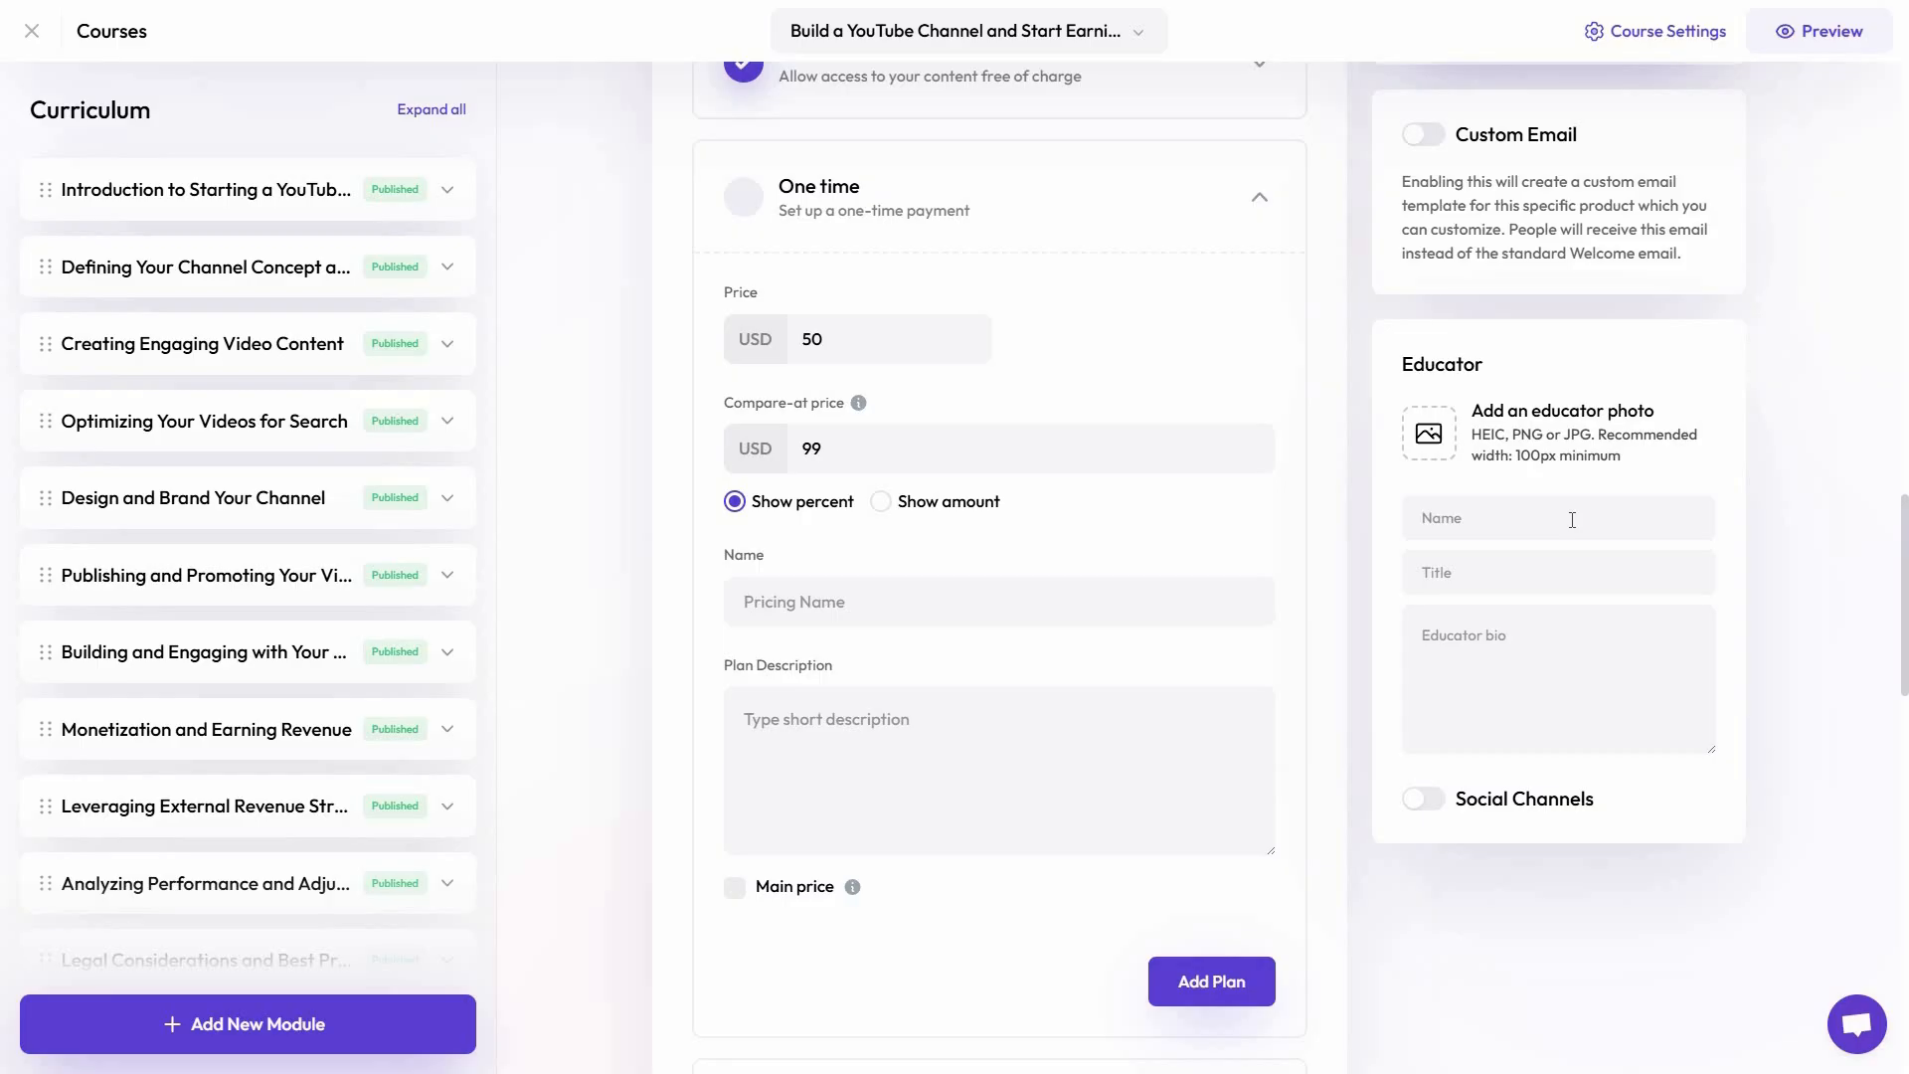
Expand the enabled one-time payment plan and examine its prices, name, description and payment link options
middle_click(1817, 722)
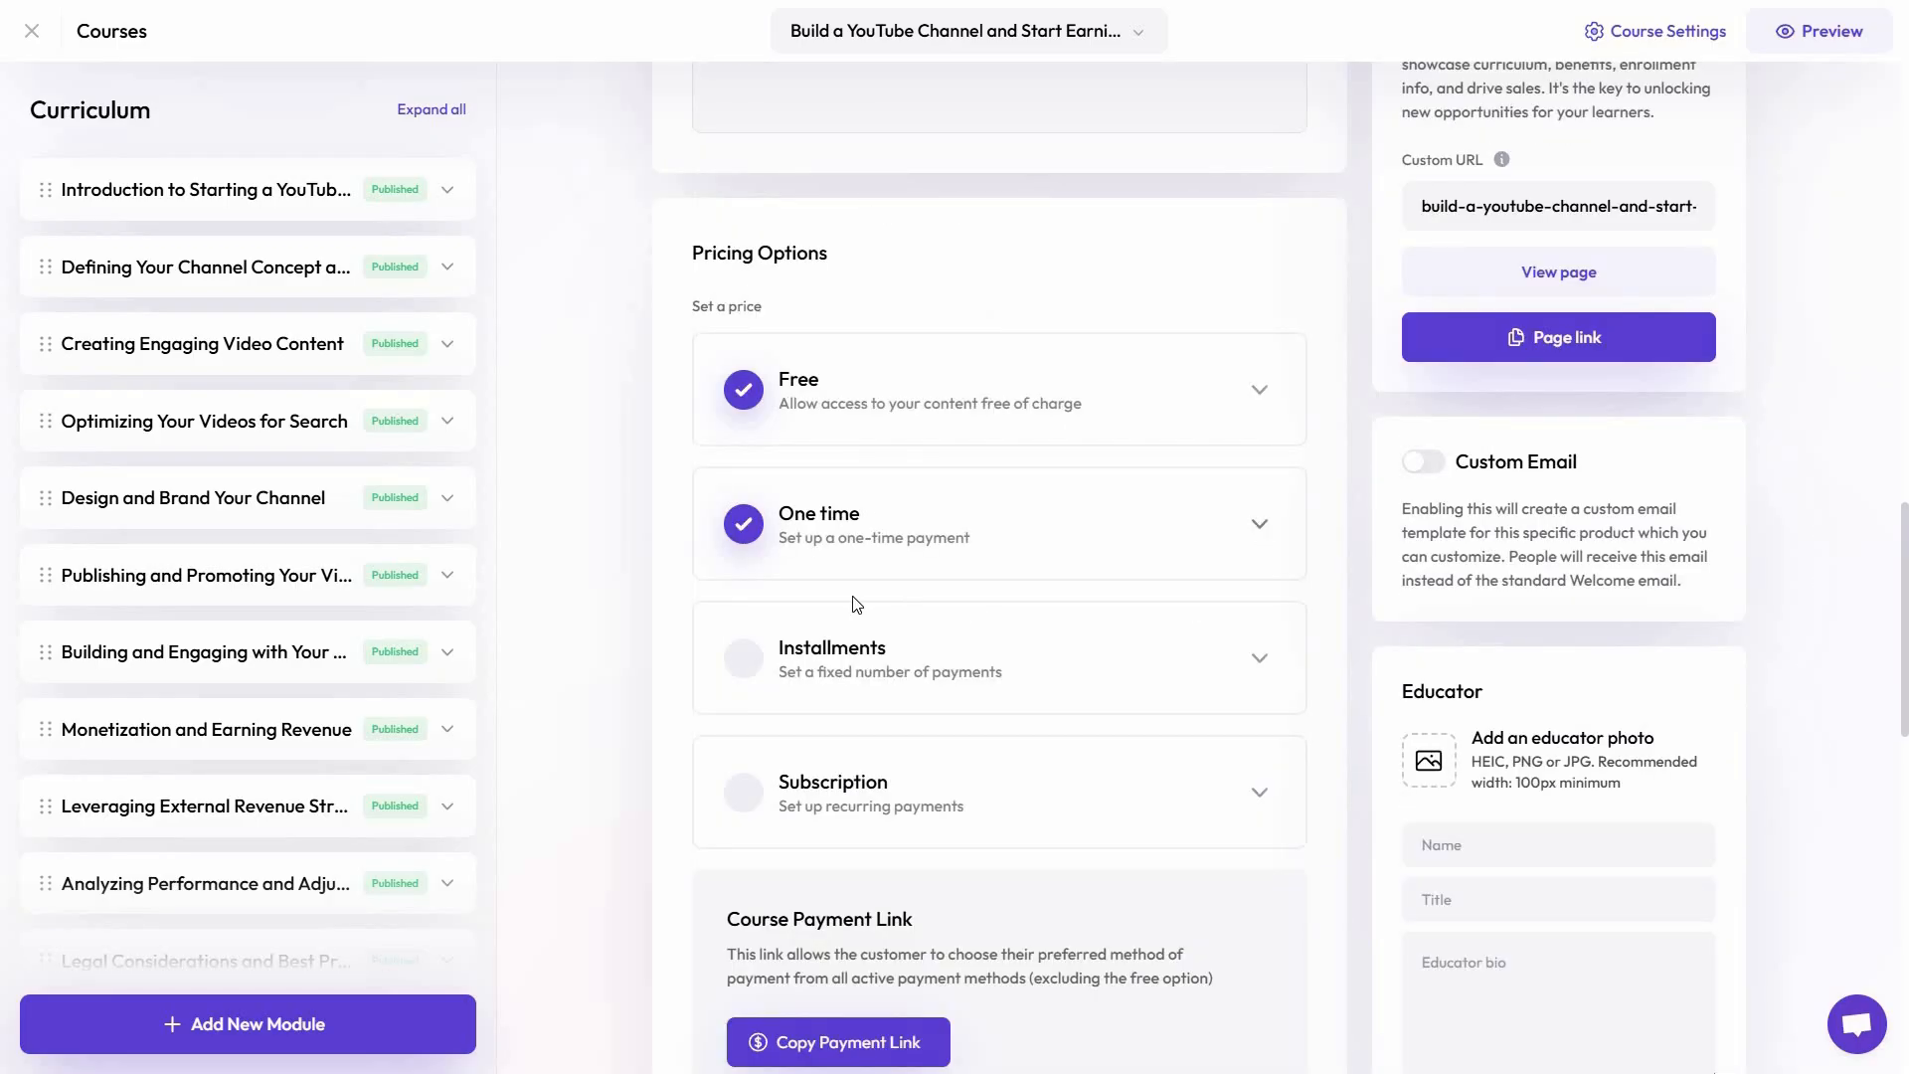
click(857, 522)
scroll(952, 694, down, 1)
scroll(951, 694, down, 1)
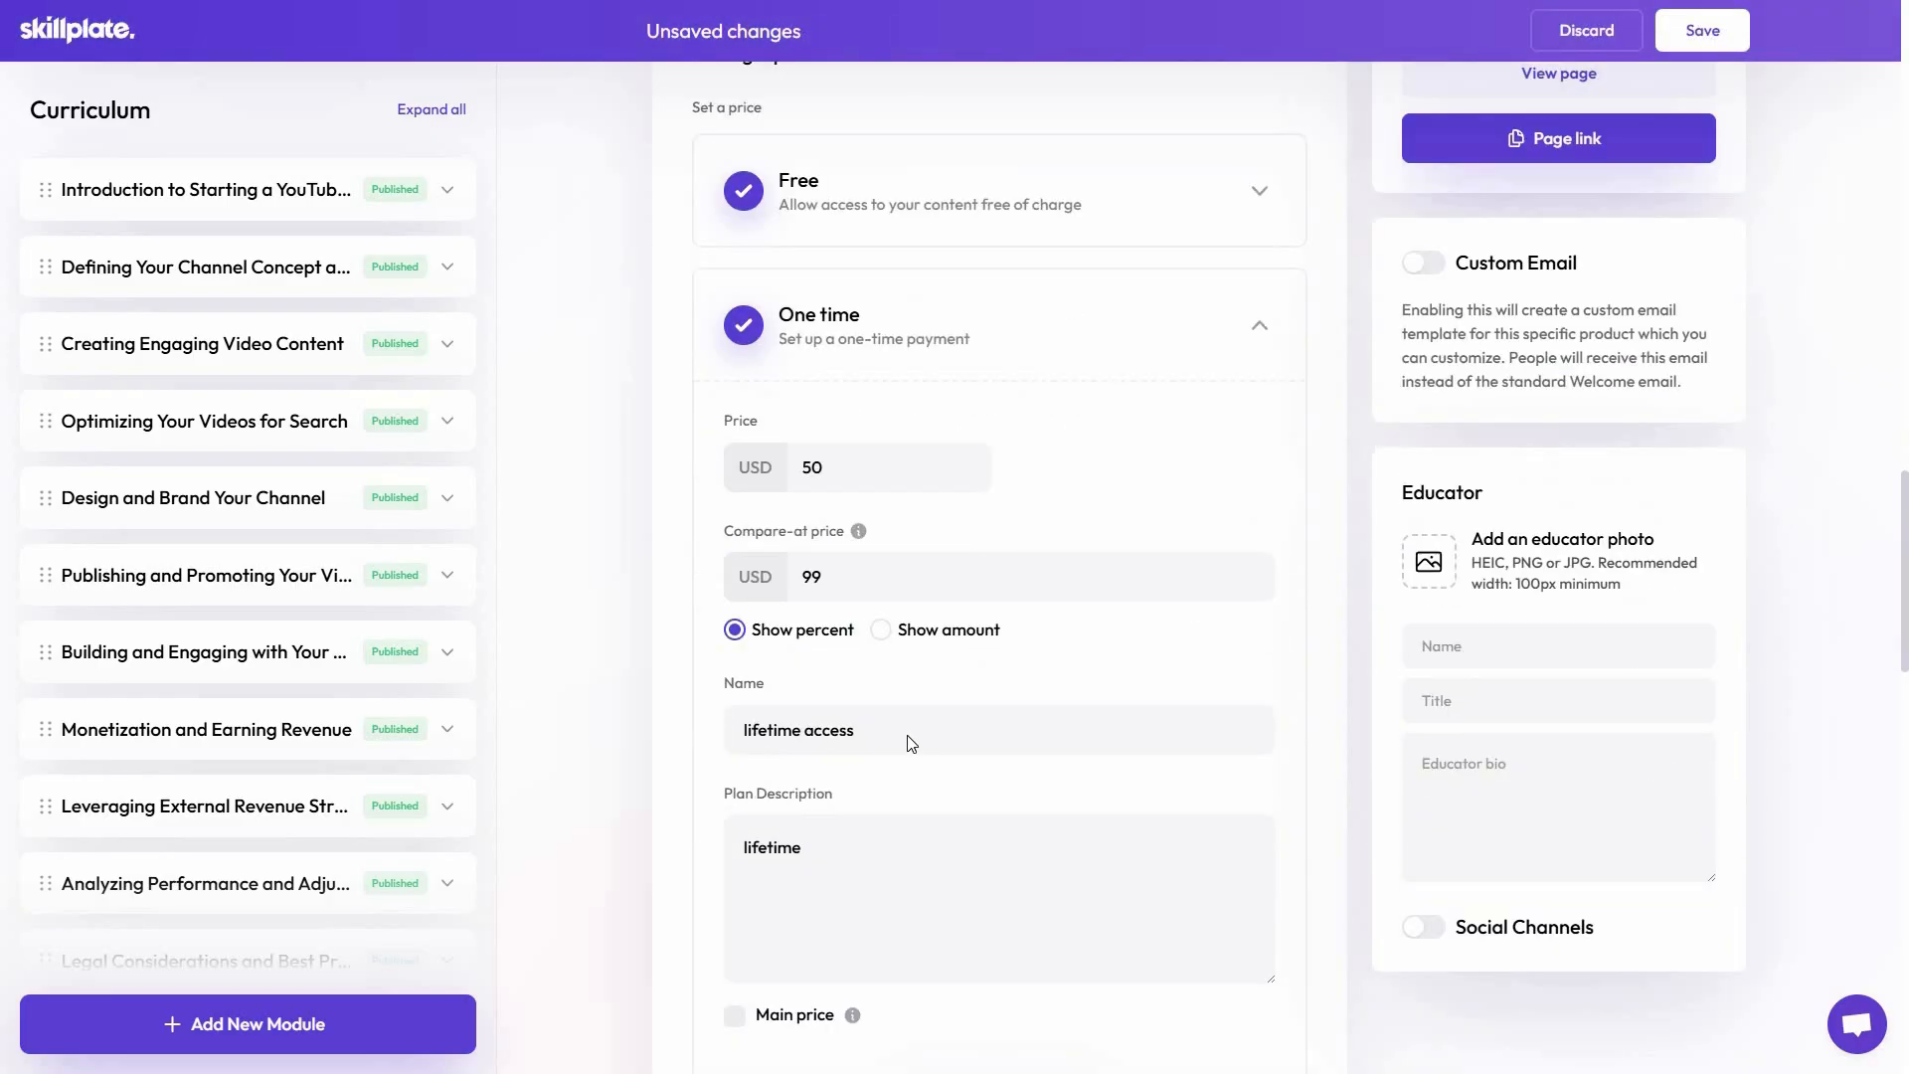
scroll(904, 428, down, 3)
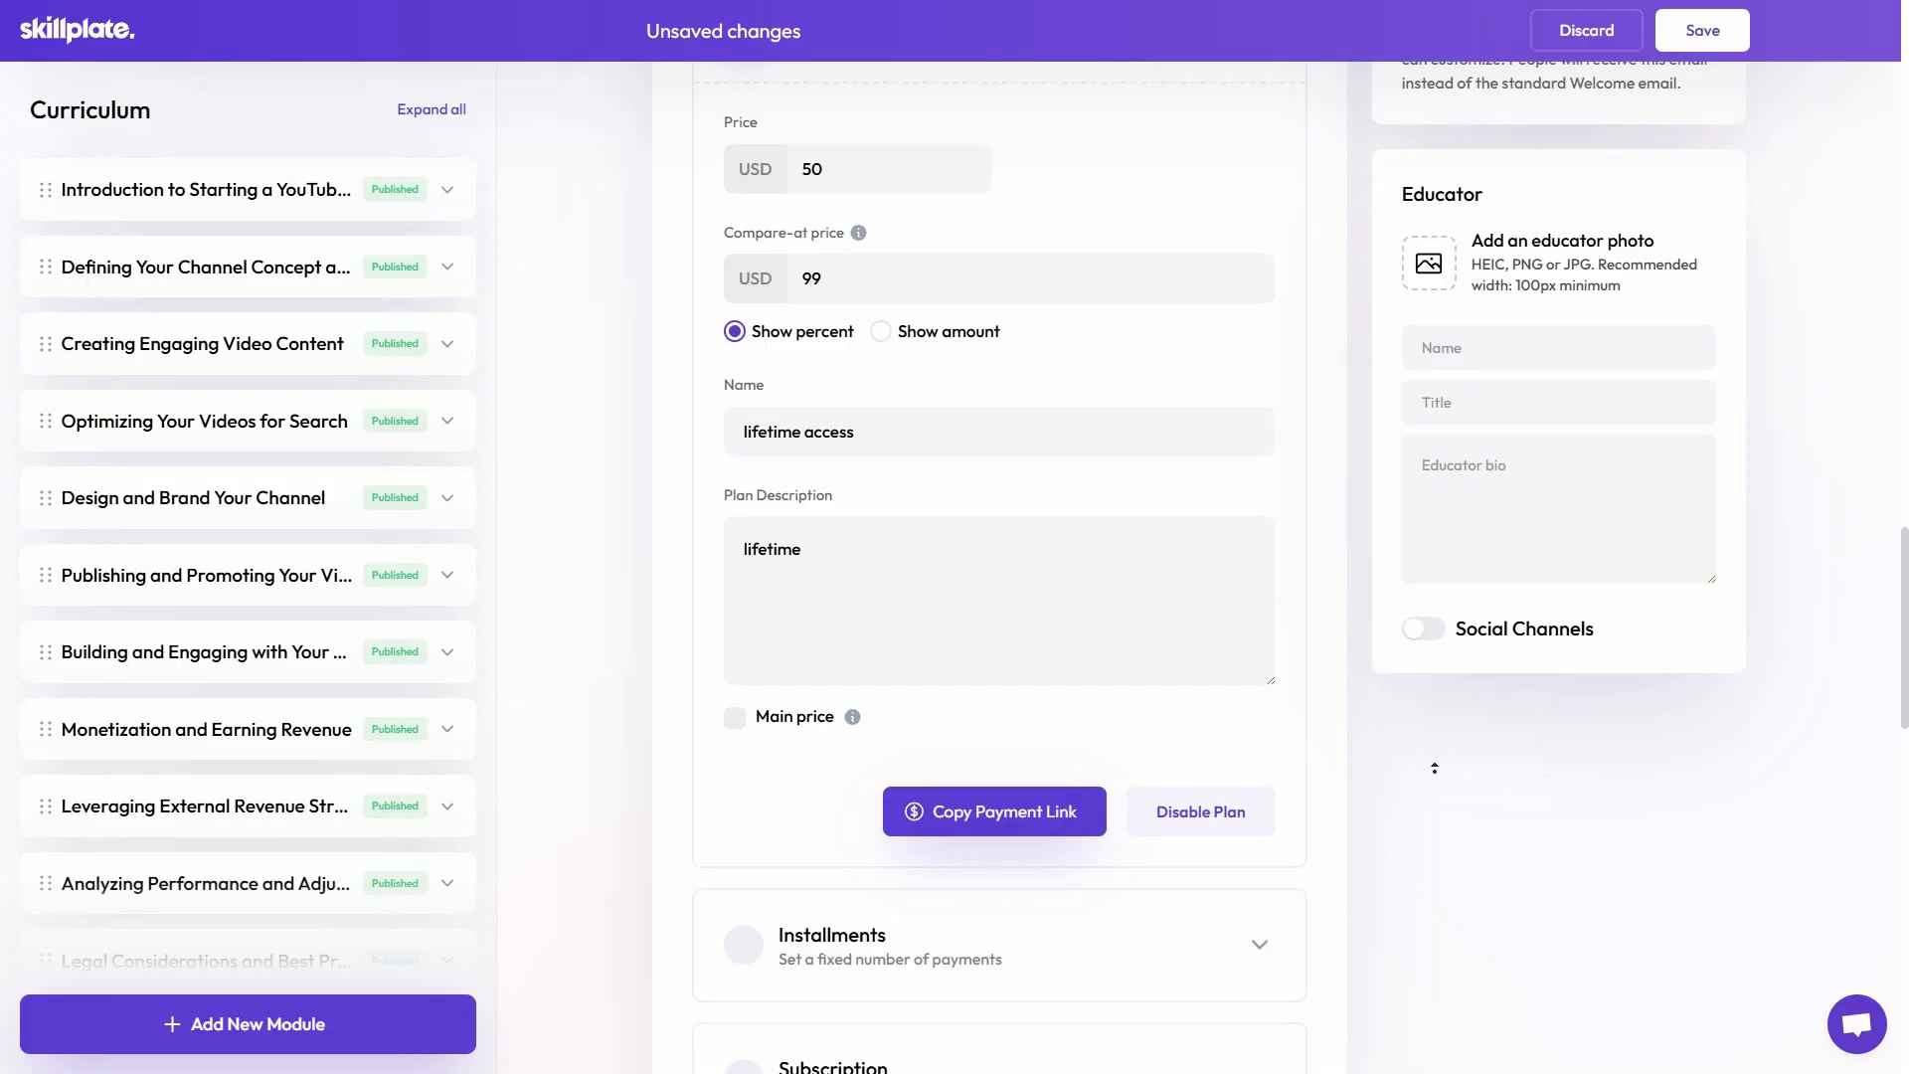
Open the course's public landing page and examine its discounted and compare-at prices
scroll(1433, 767, up, 8)
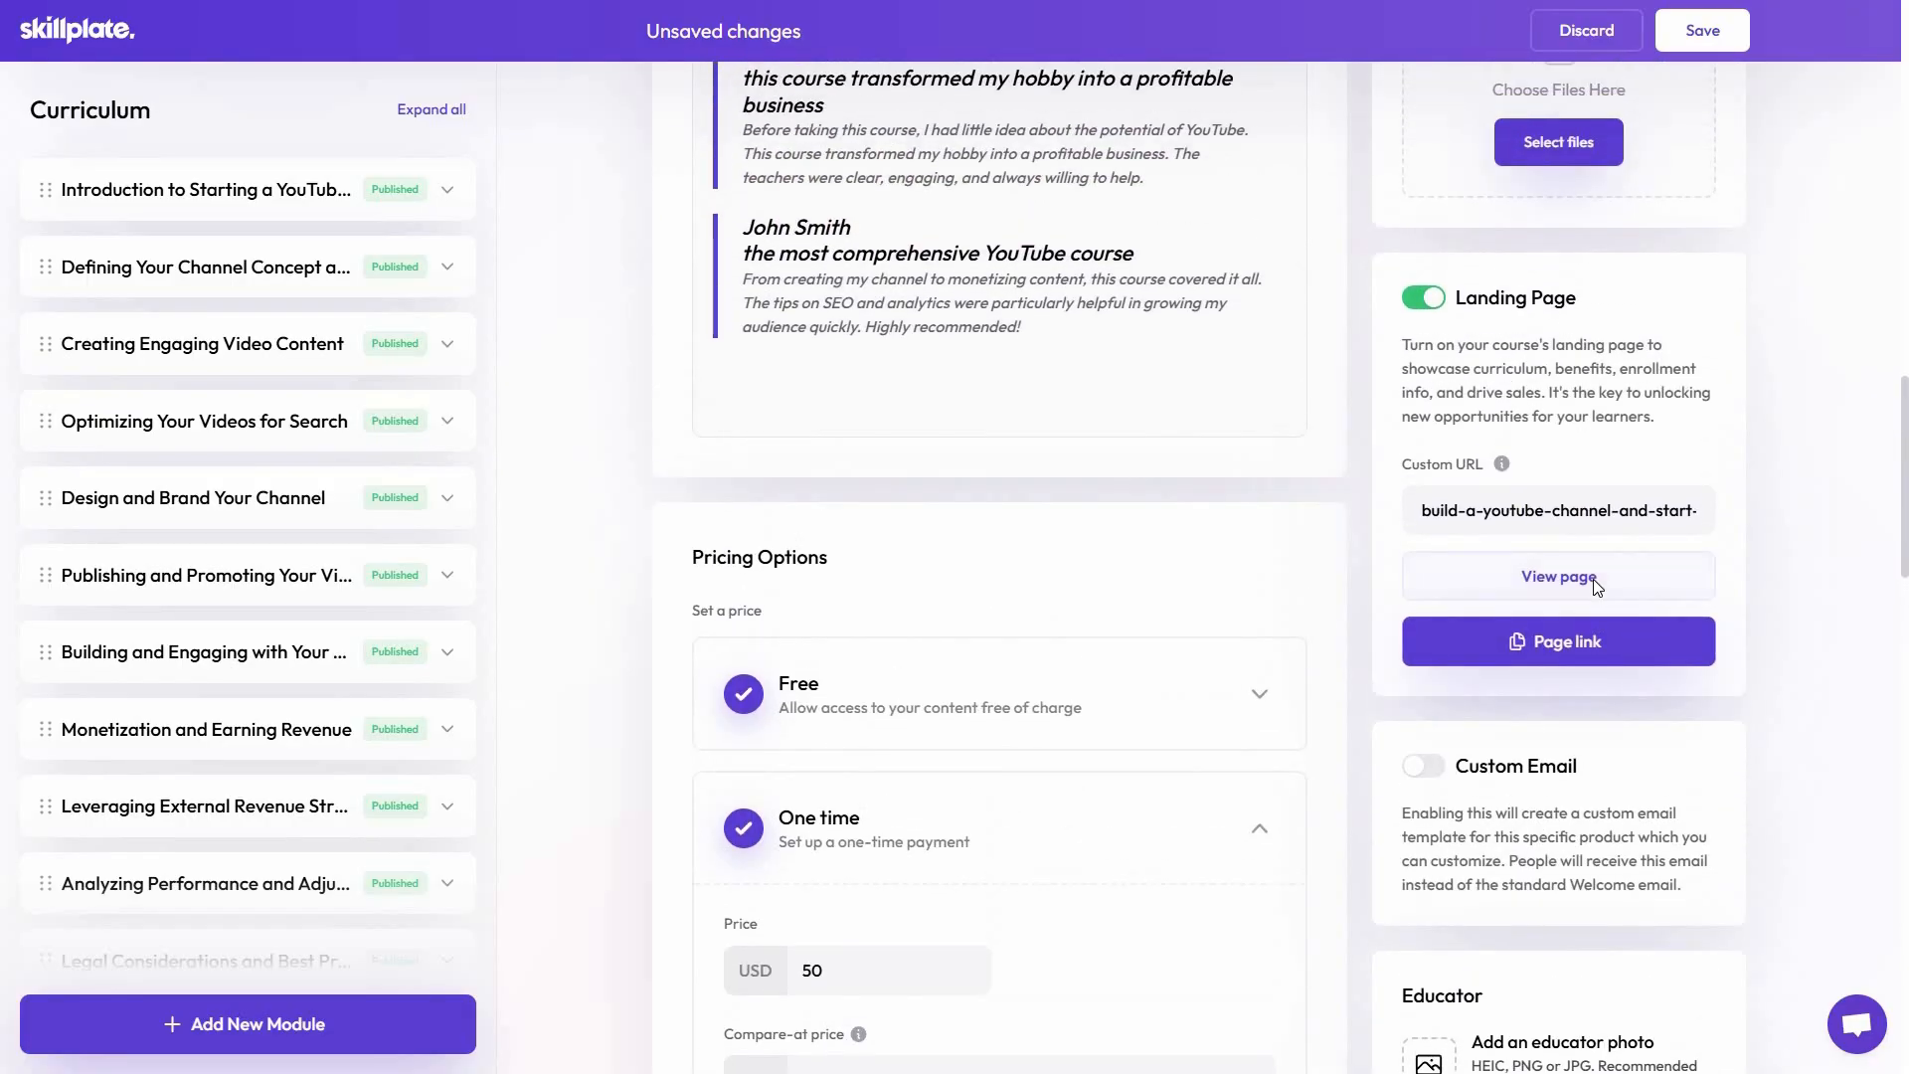
click(1594, 581)
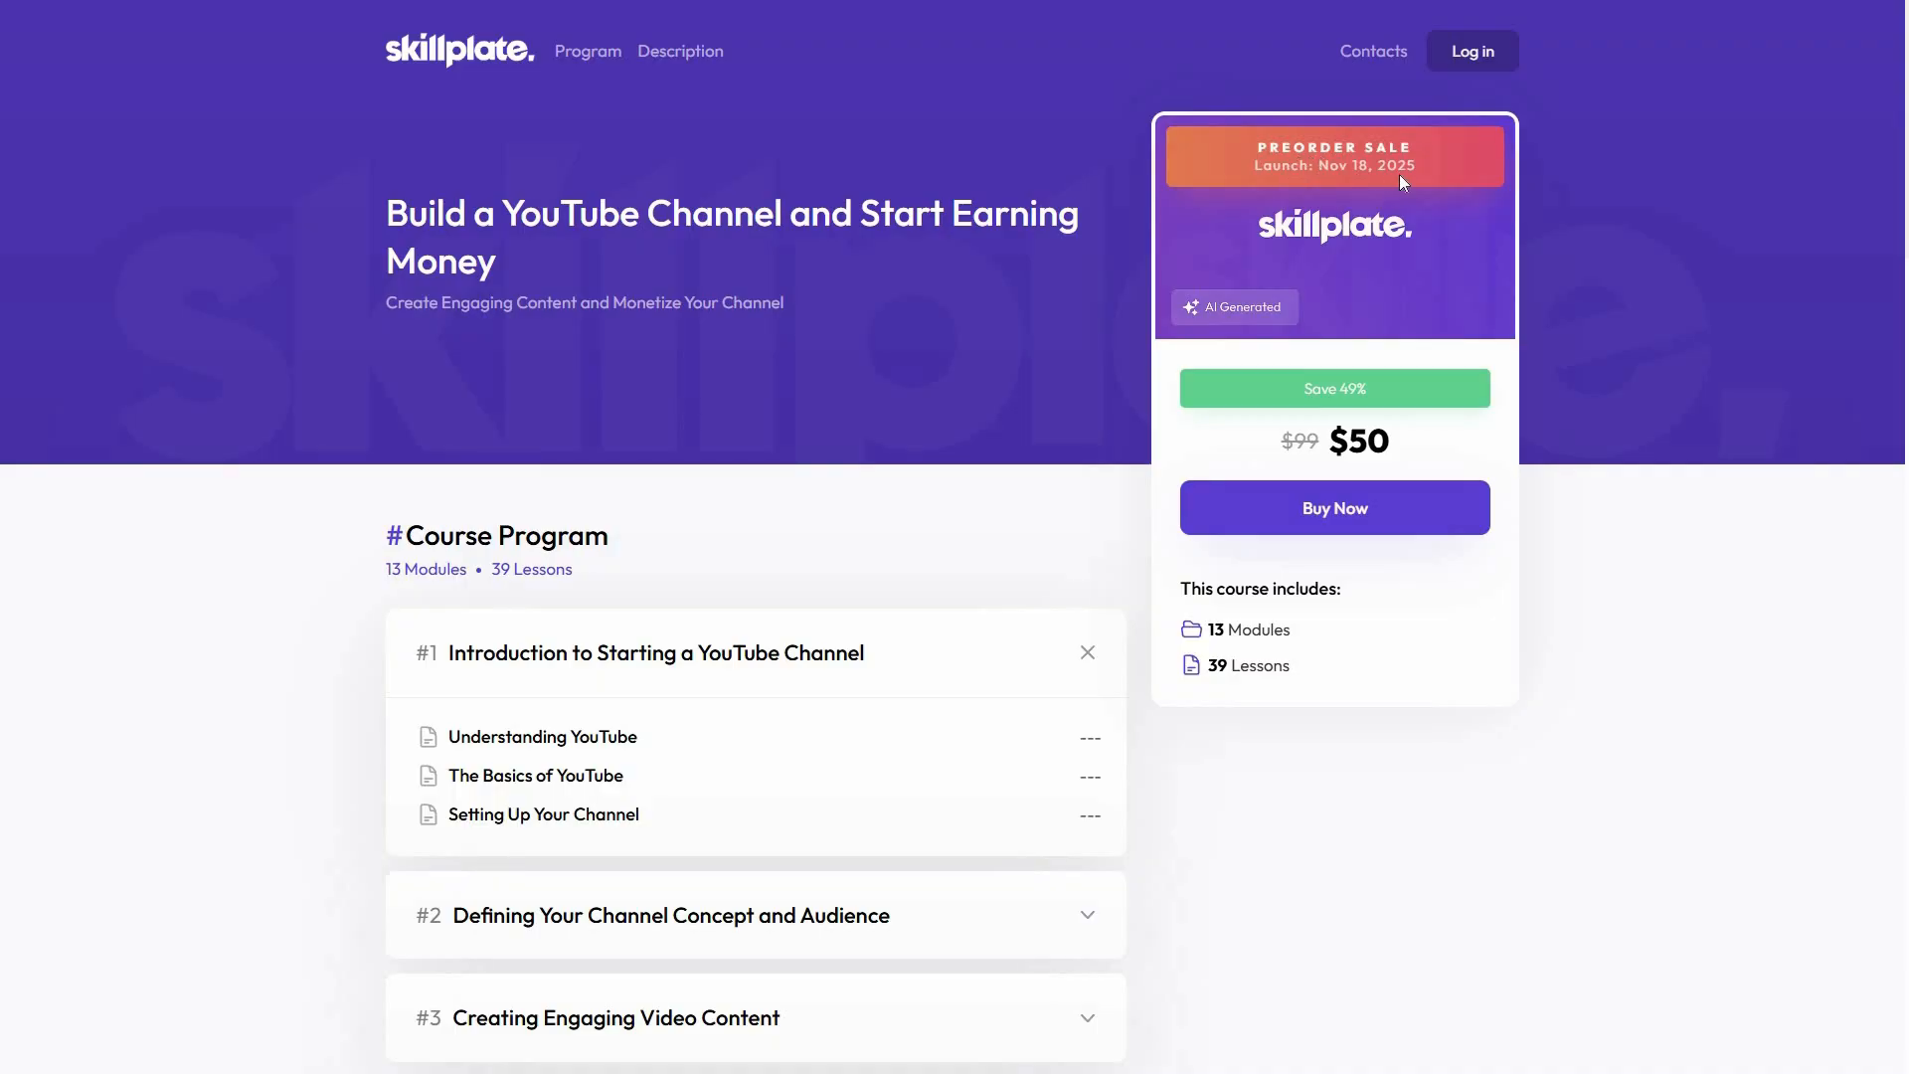
double_click(1302, 446)
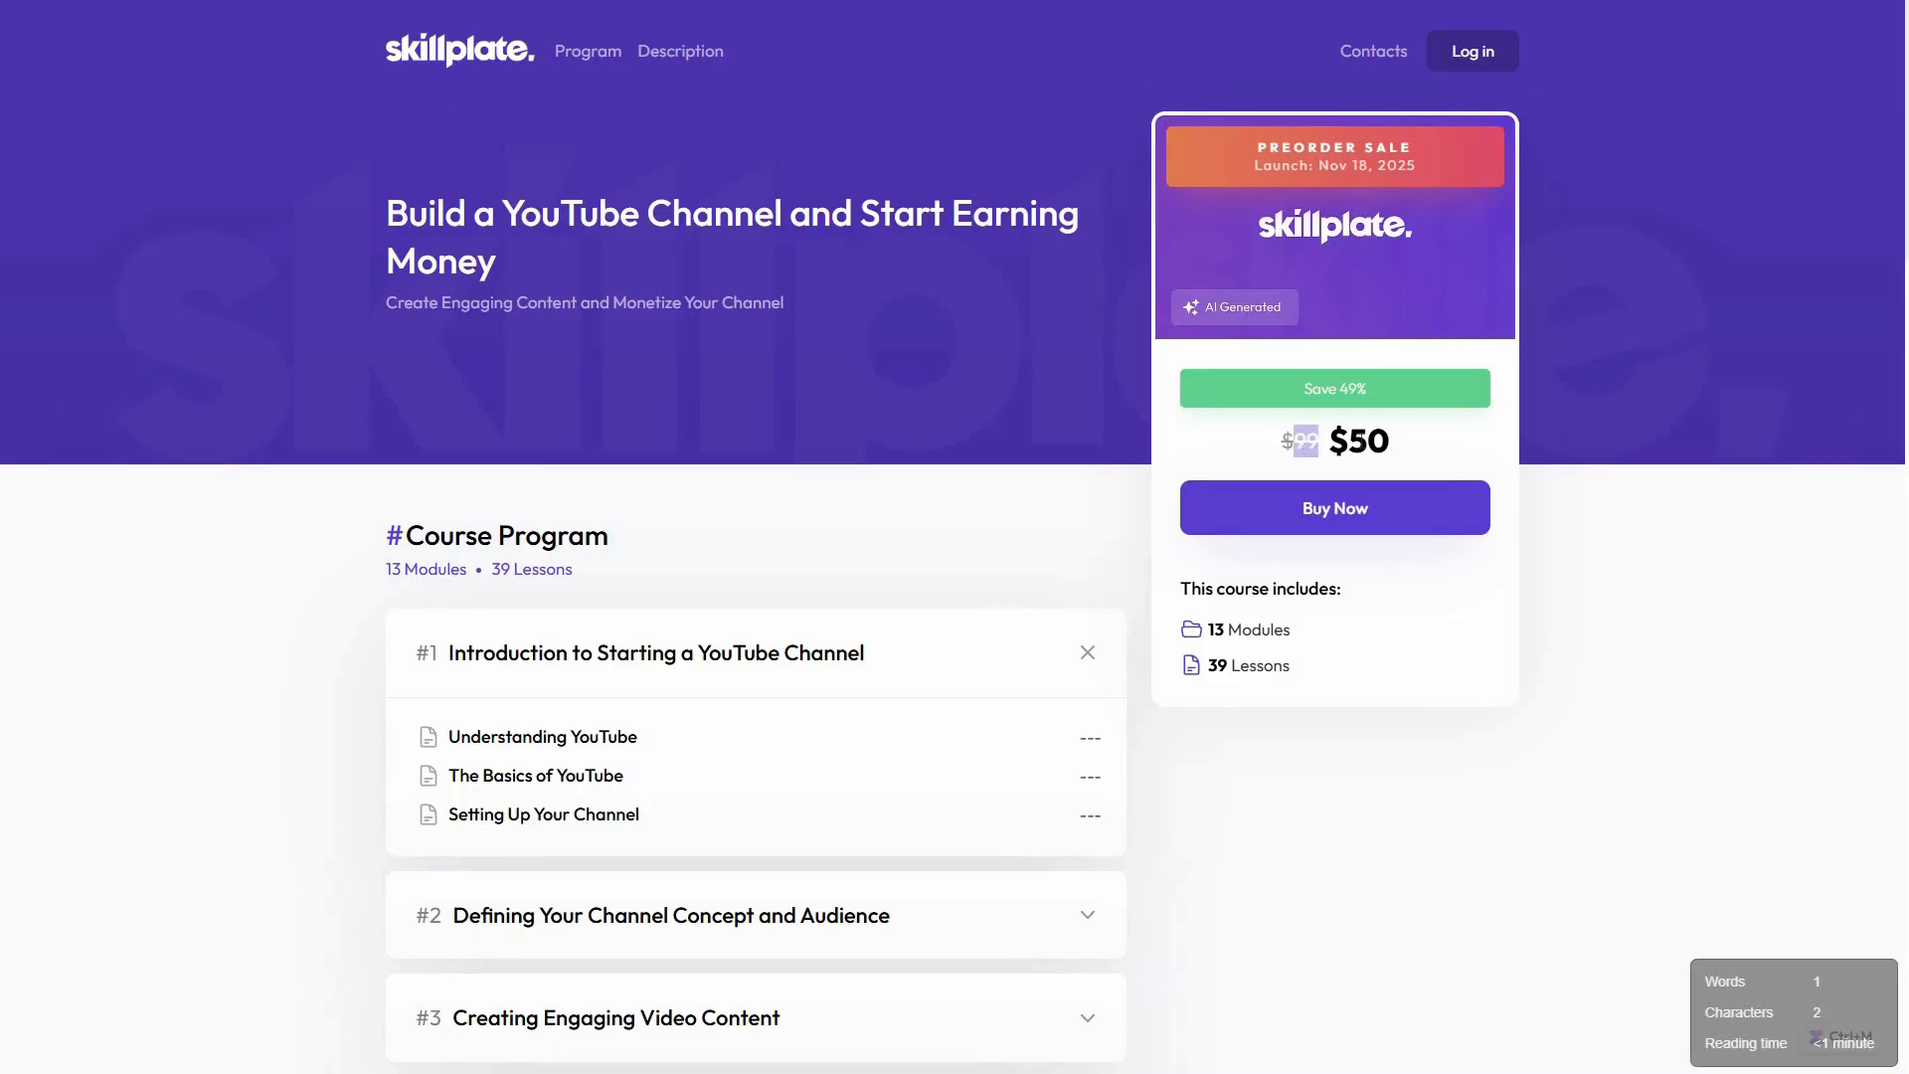
drag(1392, 441, 1349, 441)
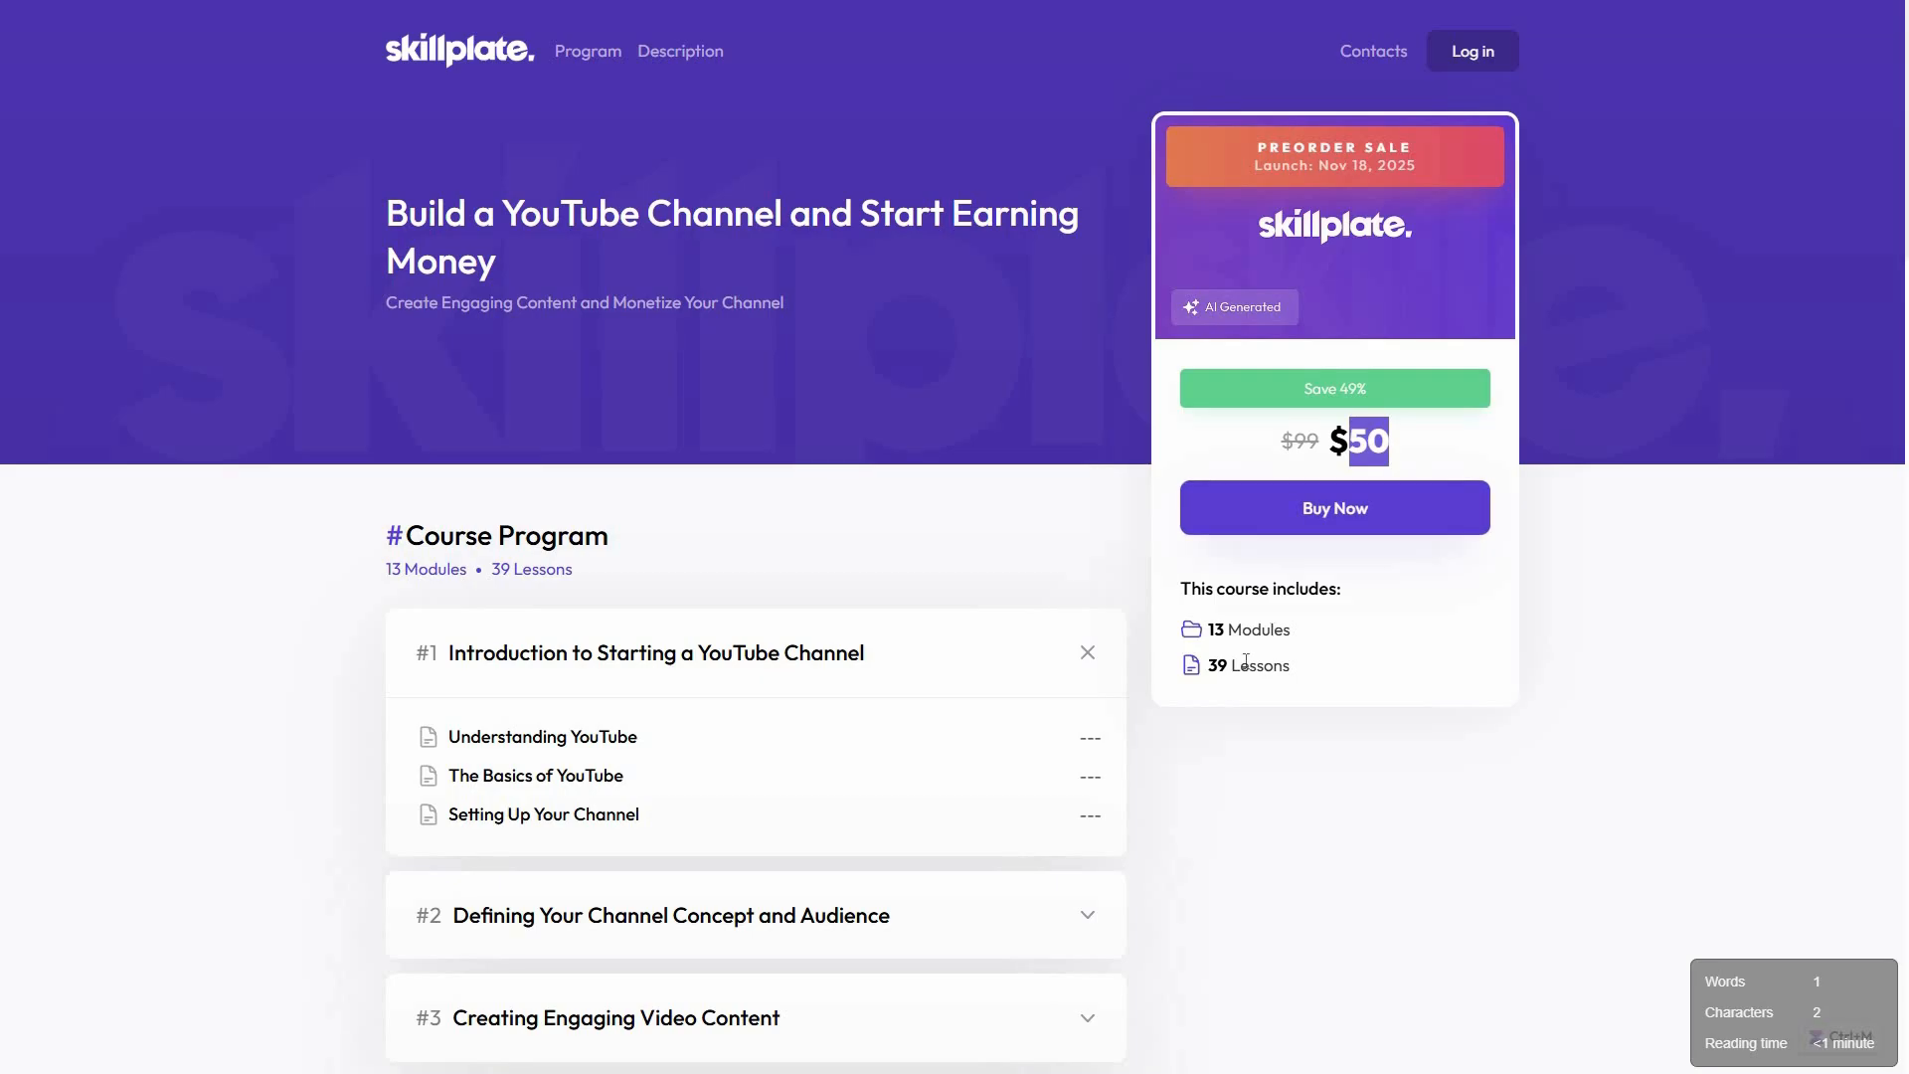
click(295, 630)
Review the landing page's course program, expanding the Advanced Techniques and Continuous Learning module, and read the course description
scroll(296, 633, down, 2)
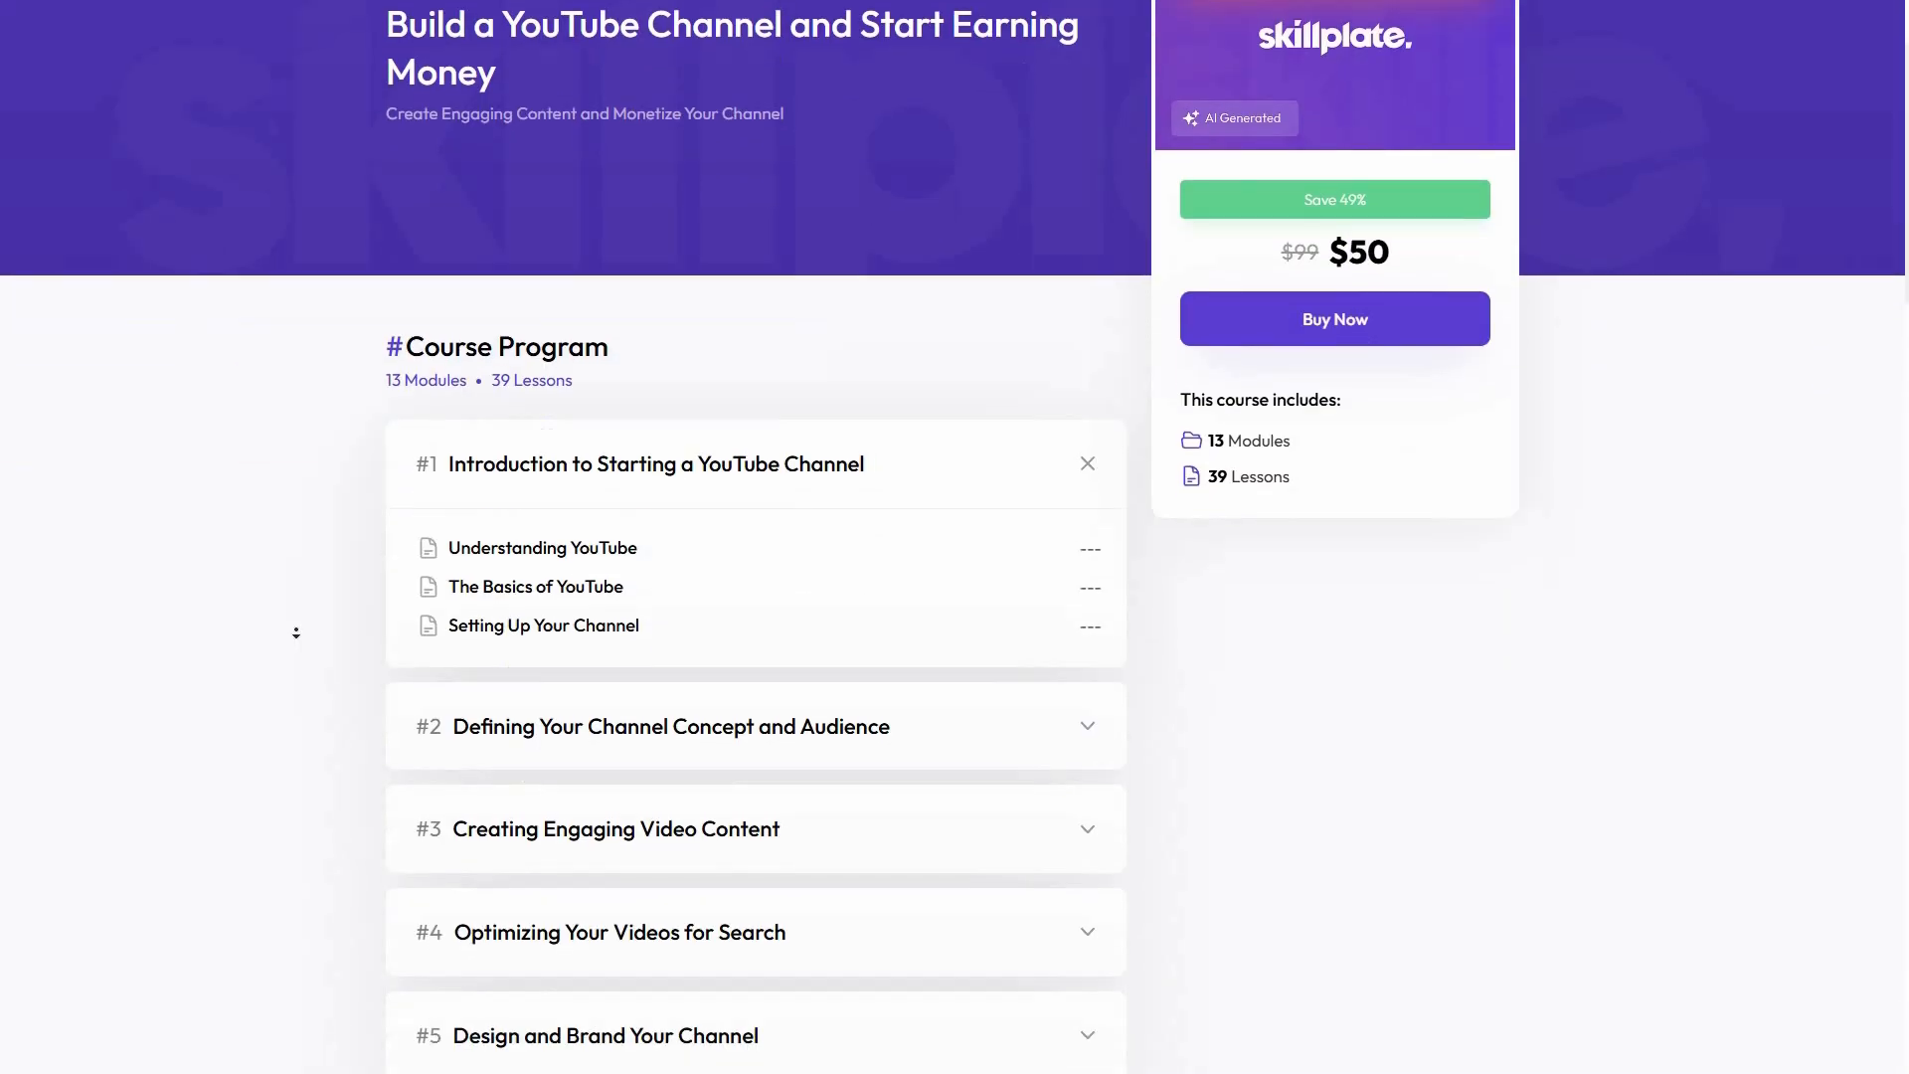
scroll(296, 632, up, 3)
scroll(283, 647, down, 7)
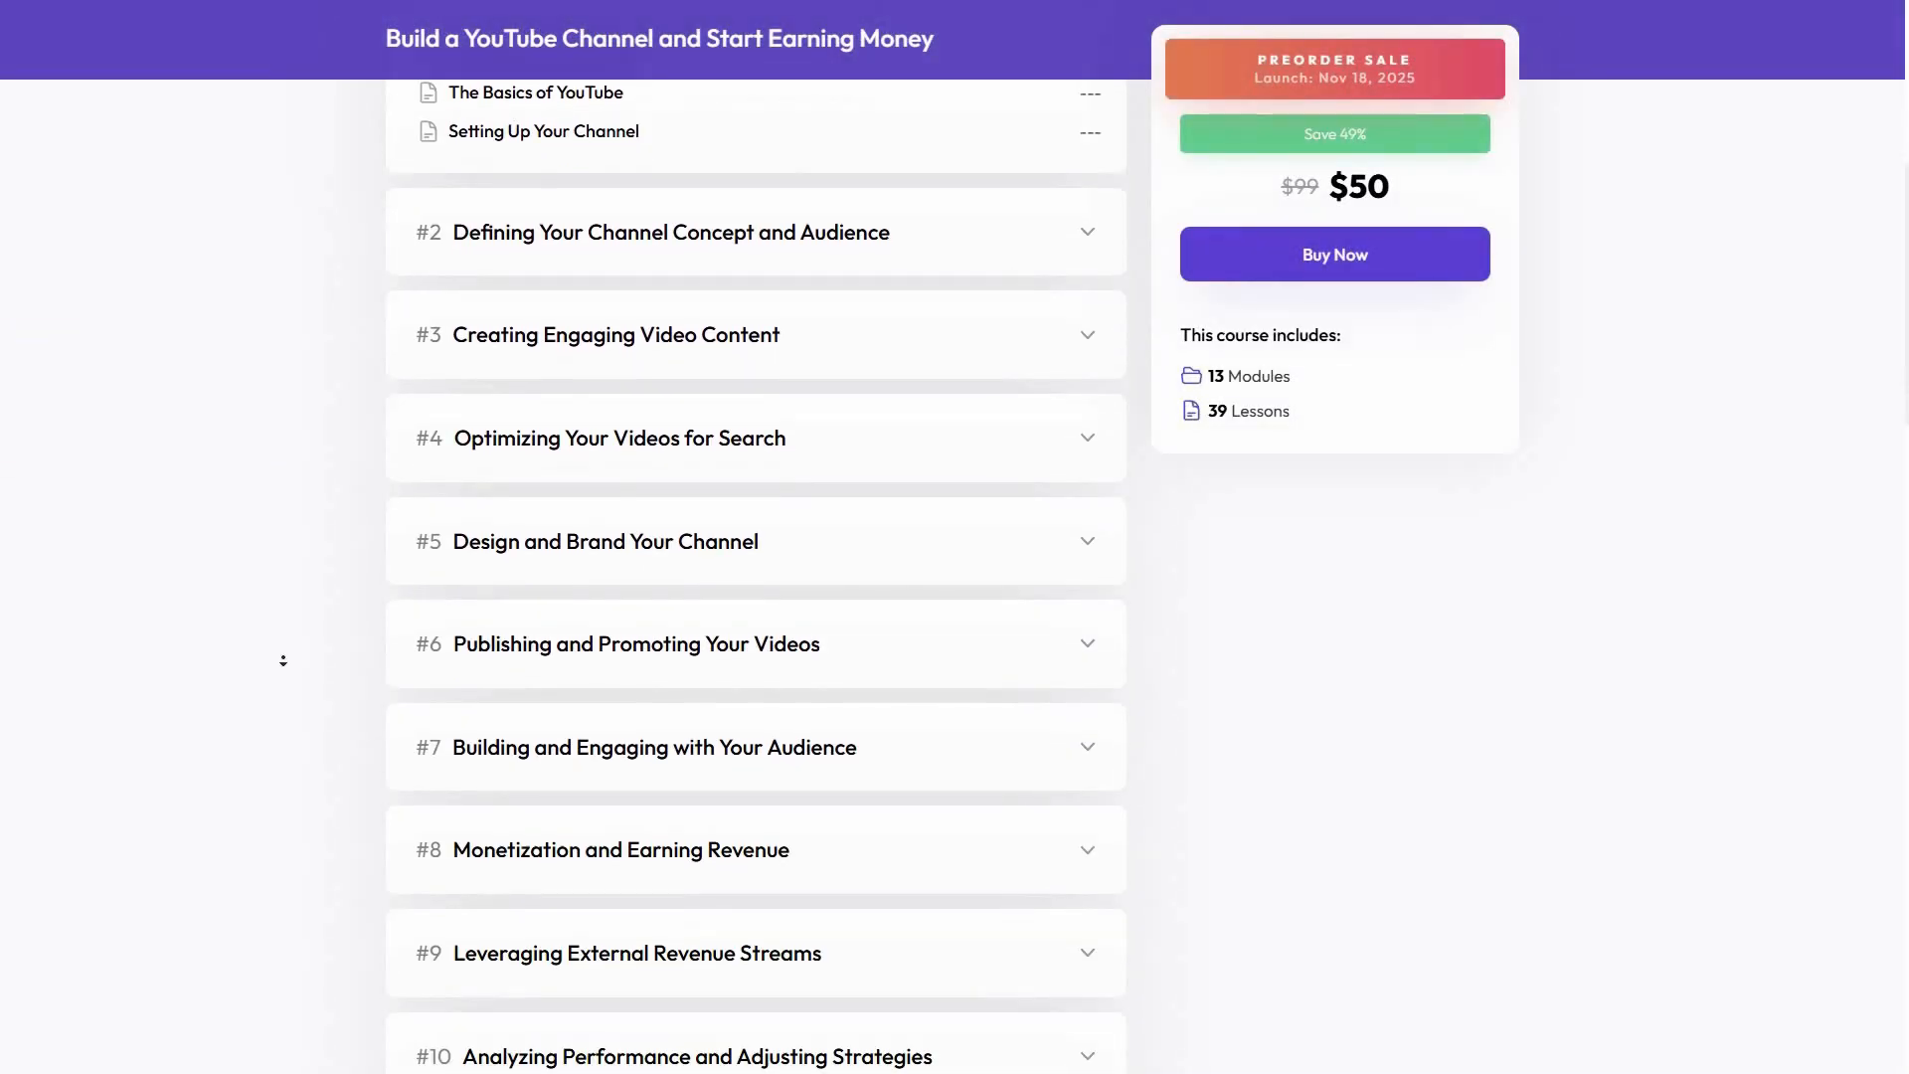
scroll(283, 660, down, 7)
click(636, 627)
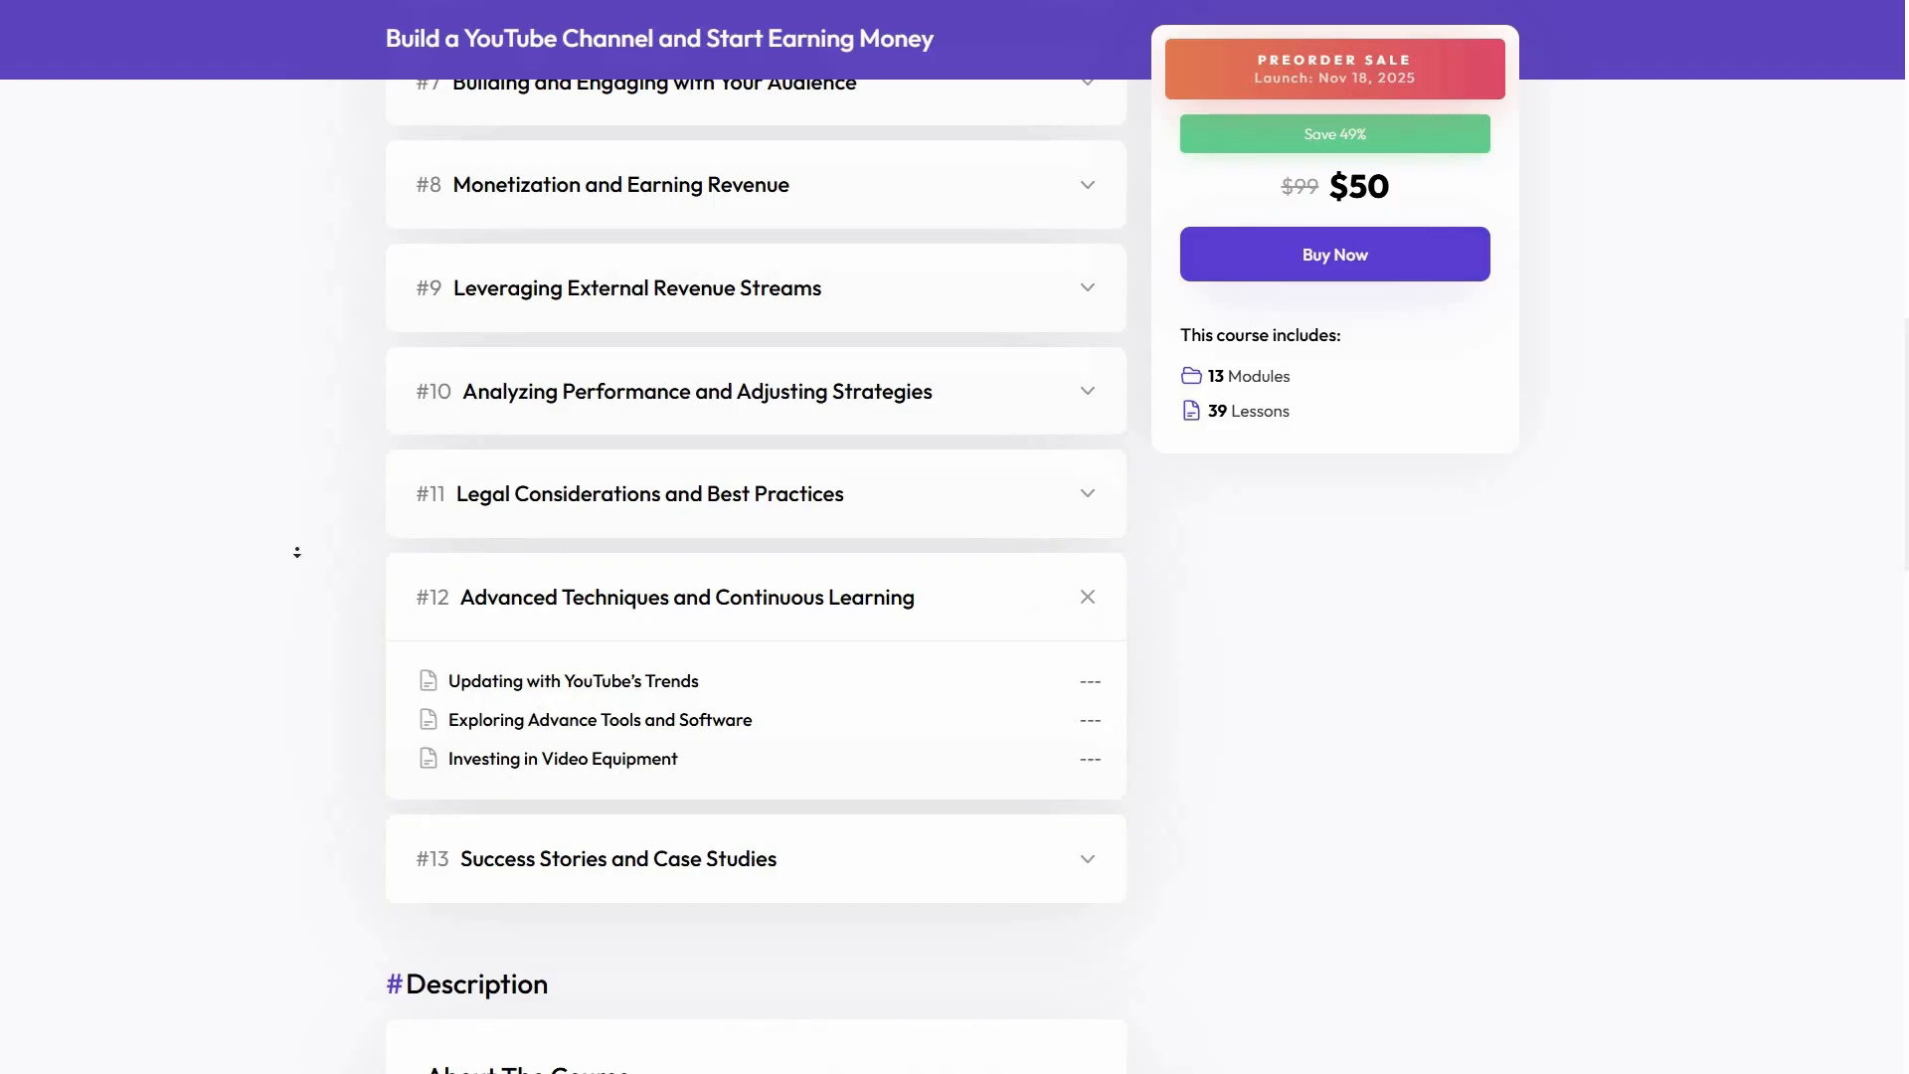
scroll(298, 586, down, 6)
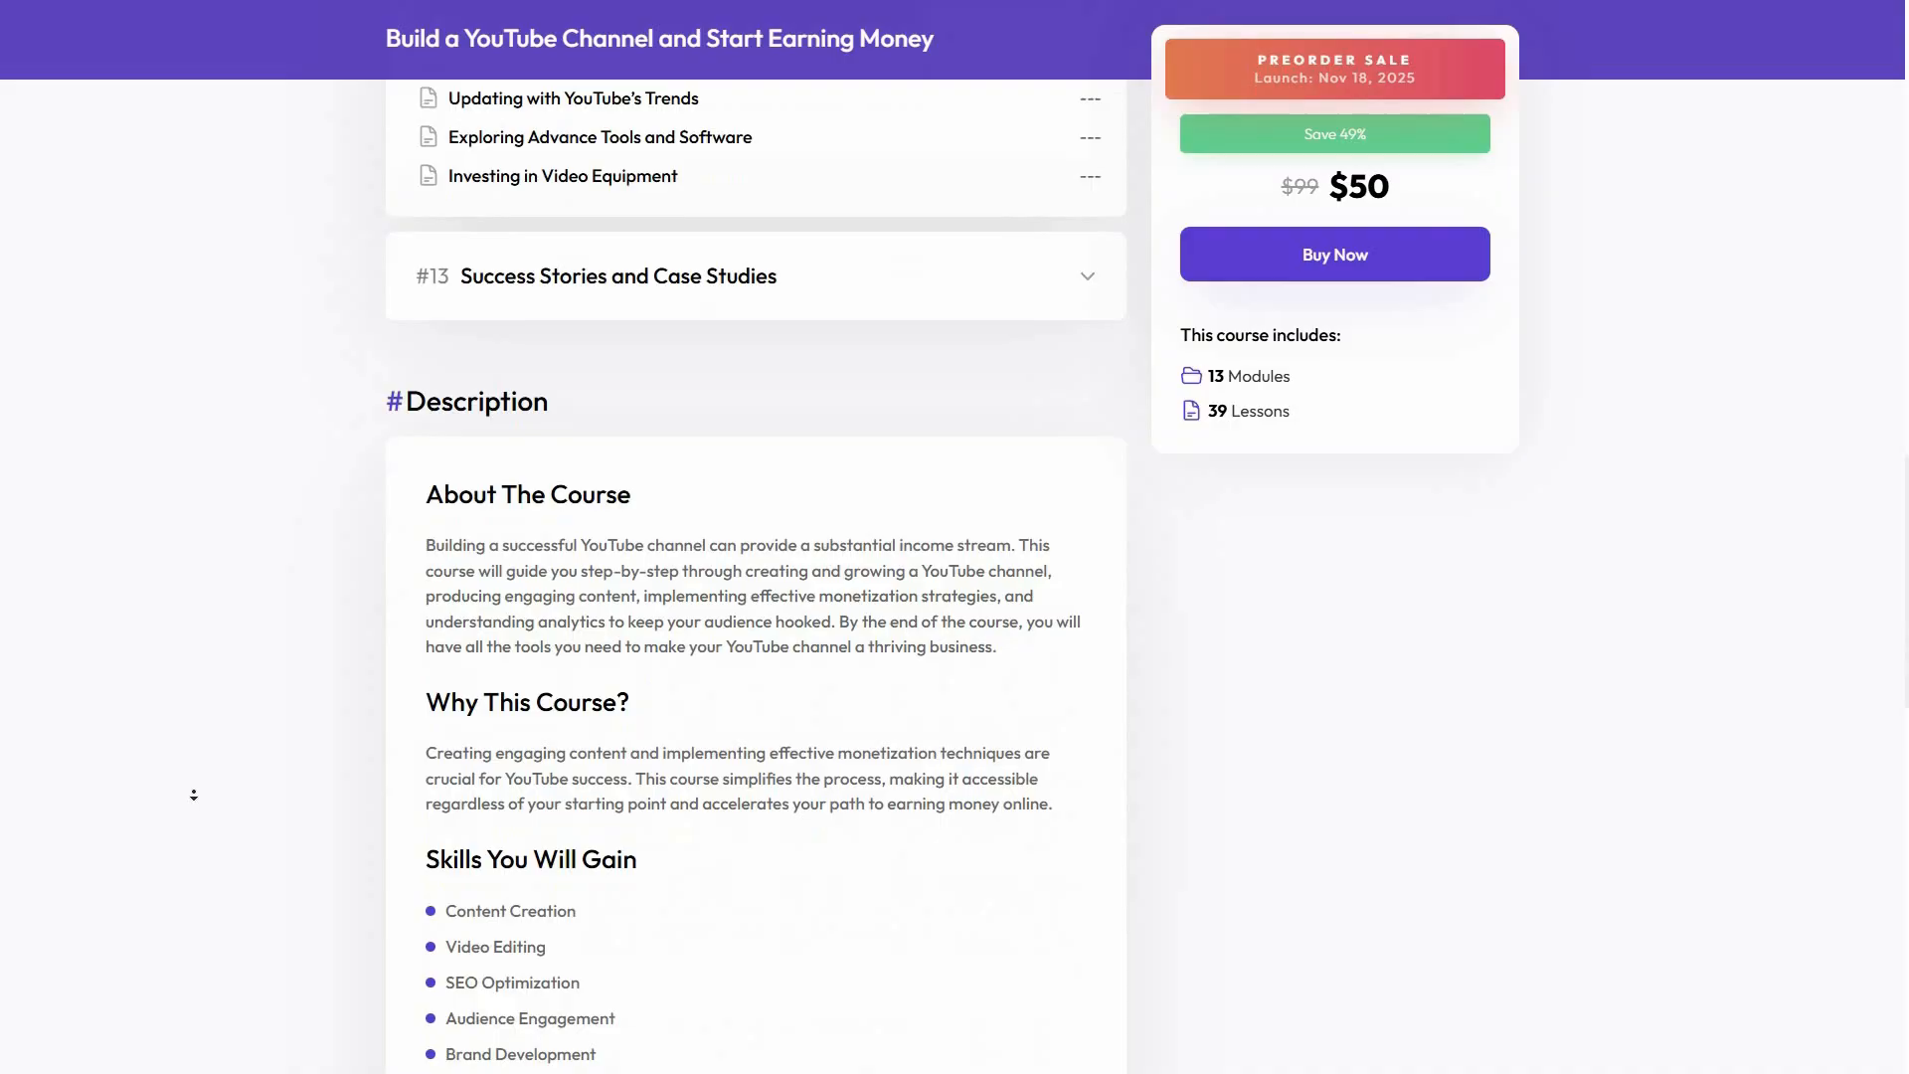
Read the rest of the landing page's course description, through the course requirements and testimonials
scroll(199, 766, down, 15)
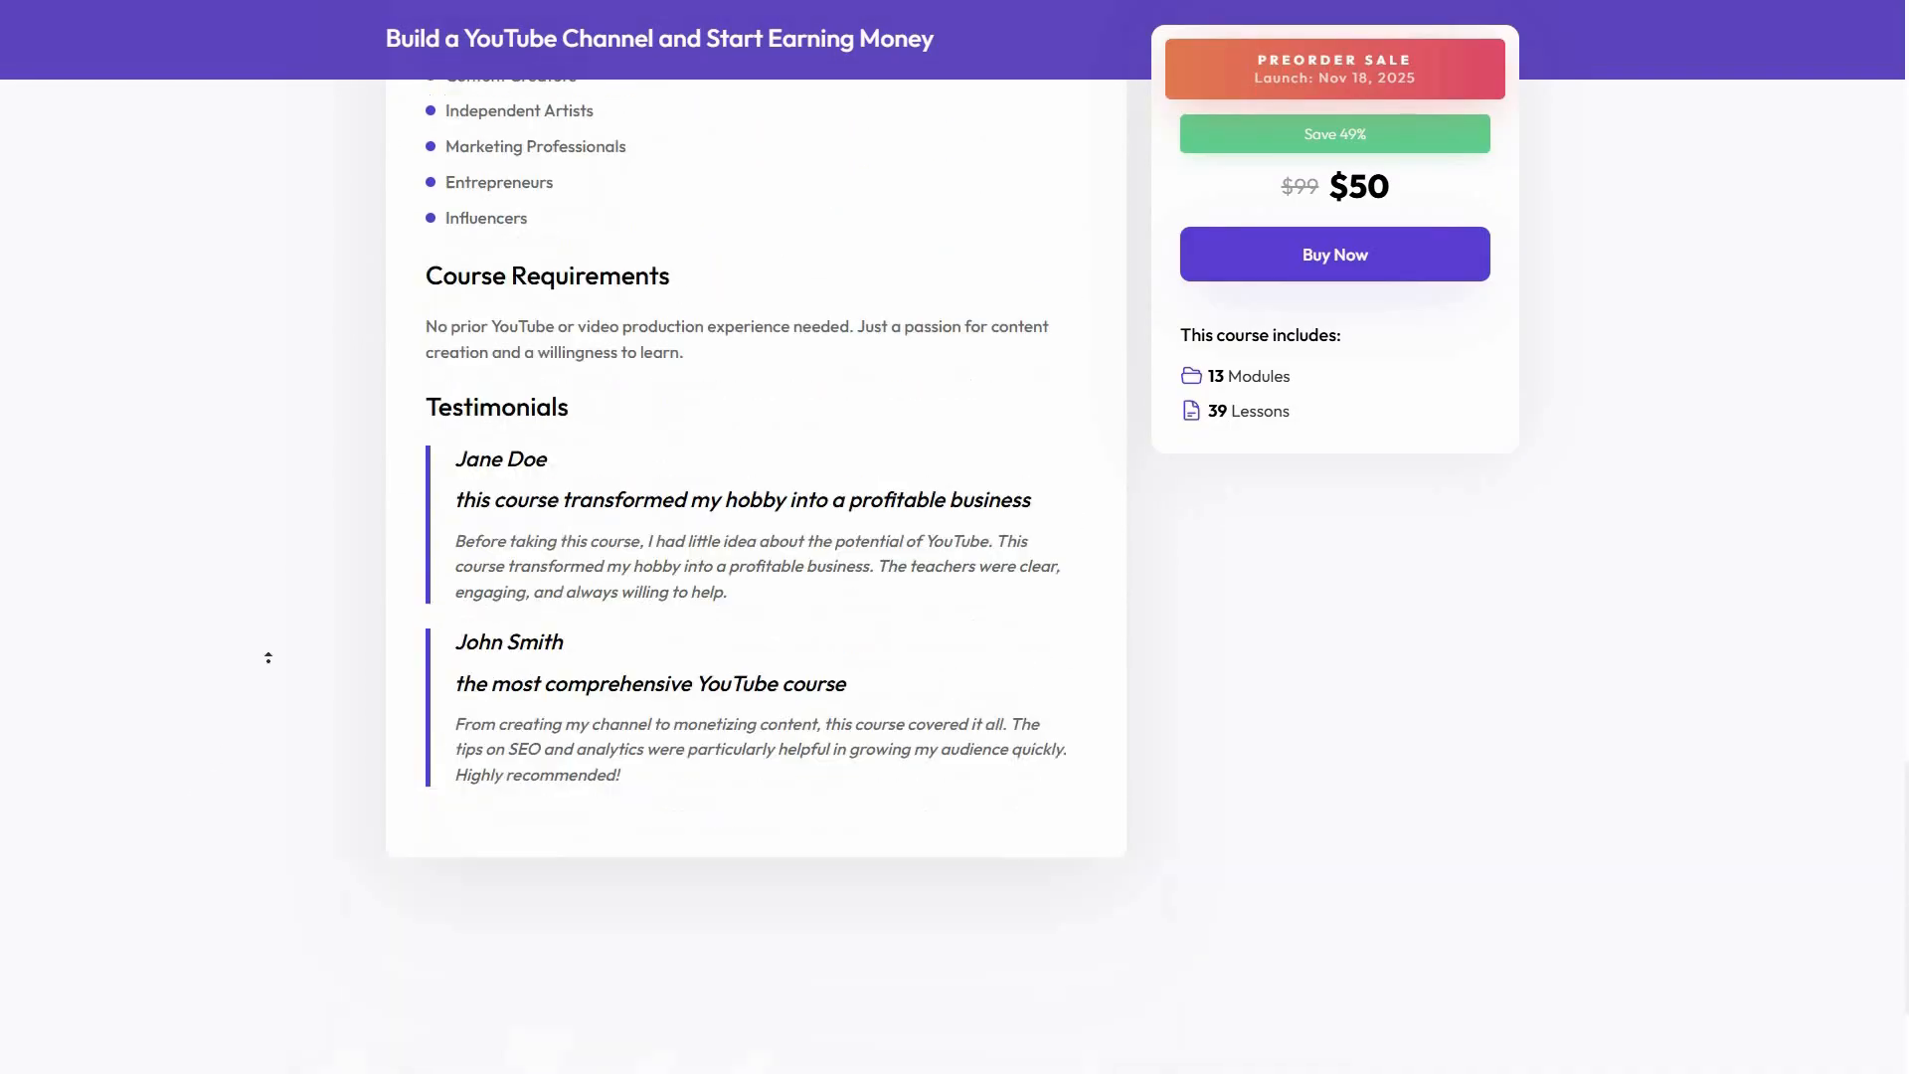
scroll(374, 427, up, 20)
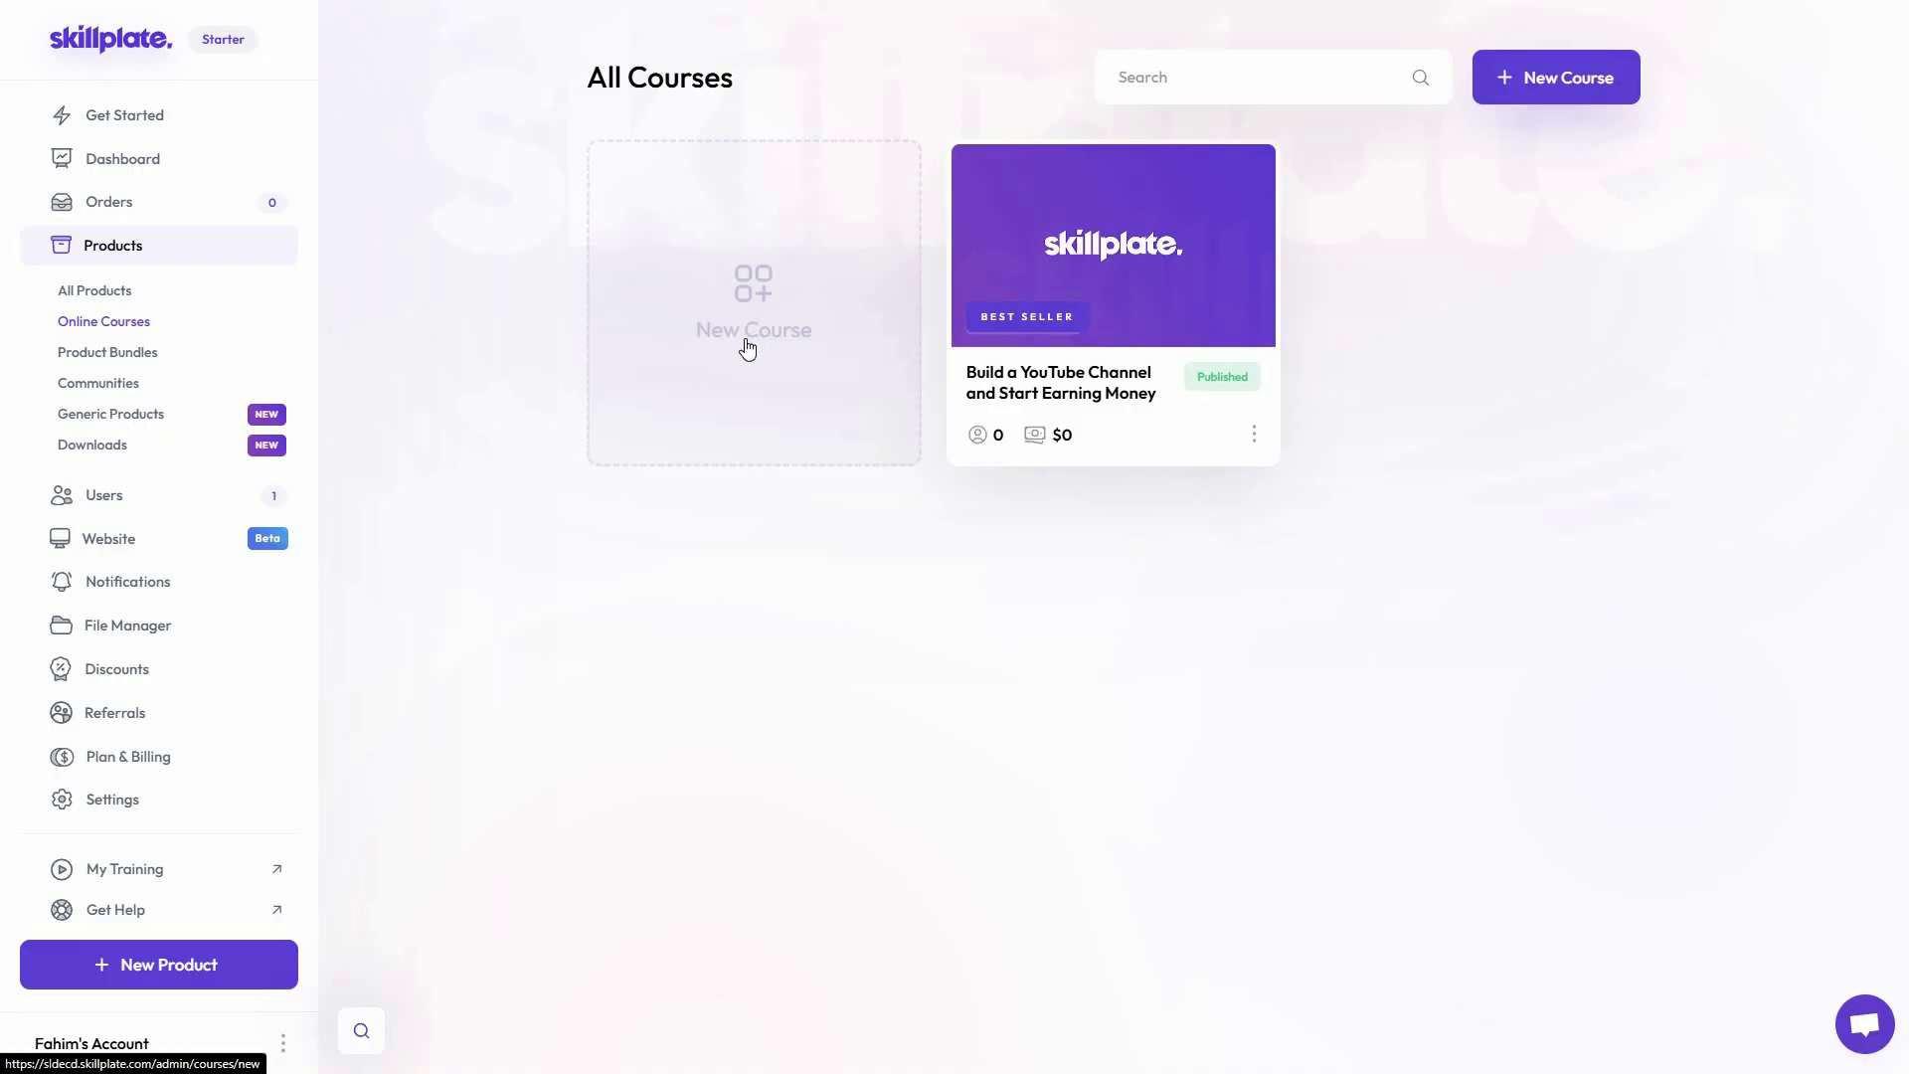
Create a new online course named "Course 1" with Sales as the kind of course
click(825, 320)
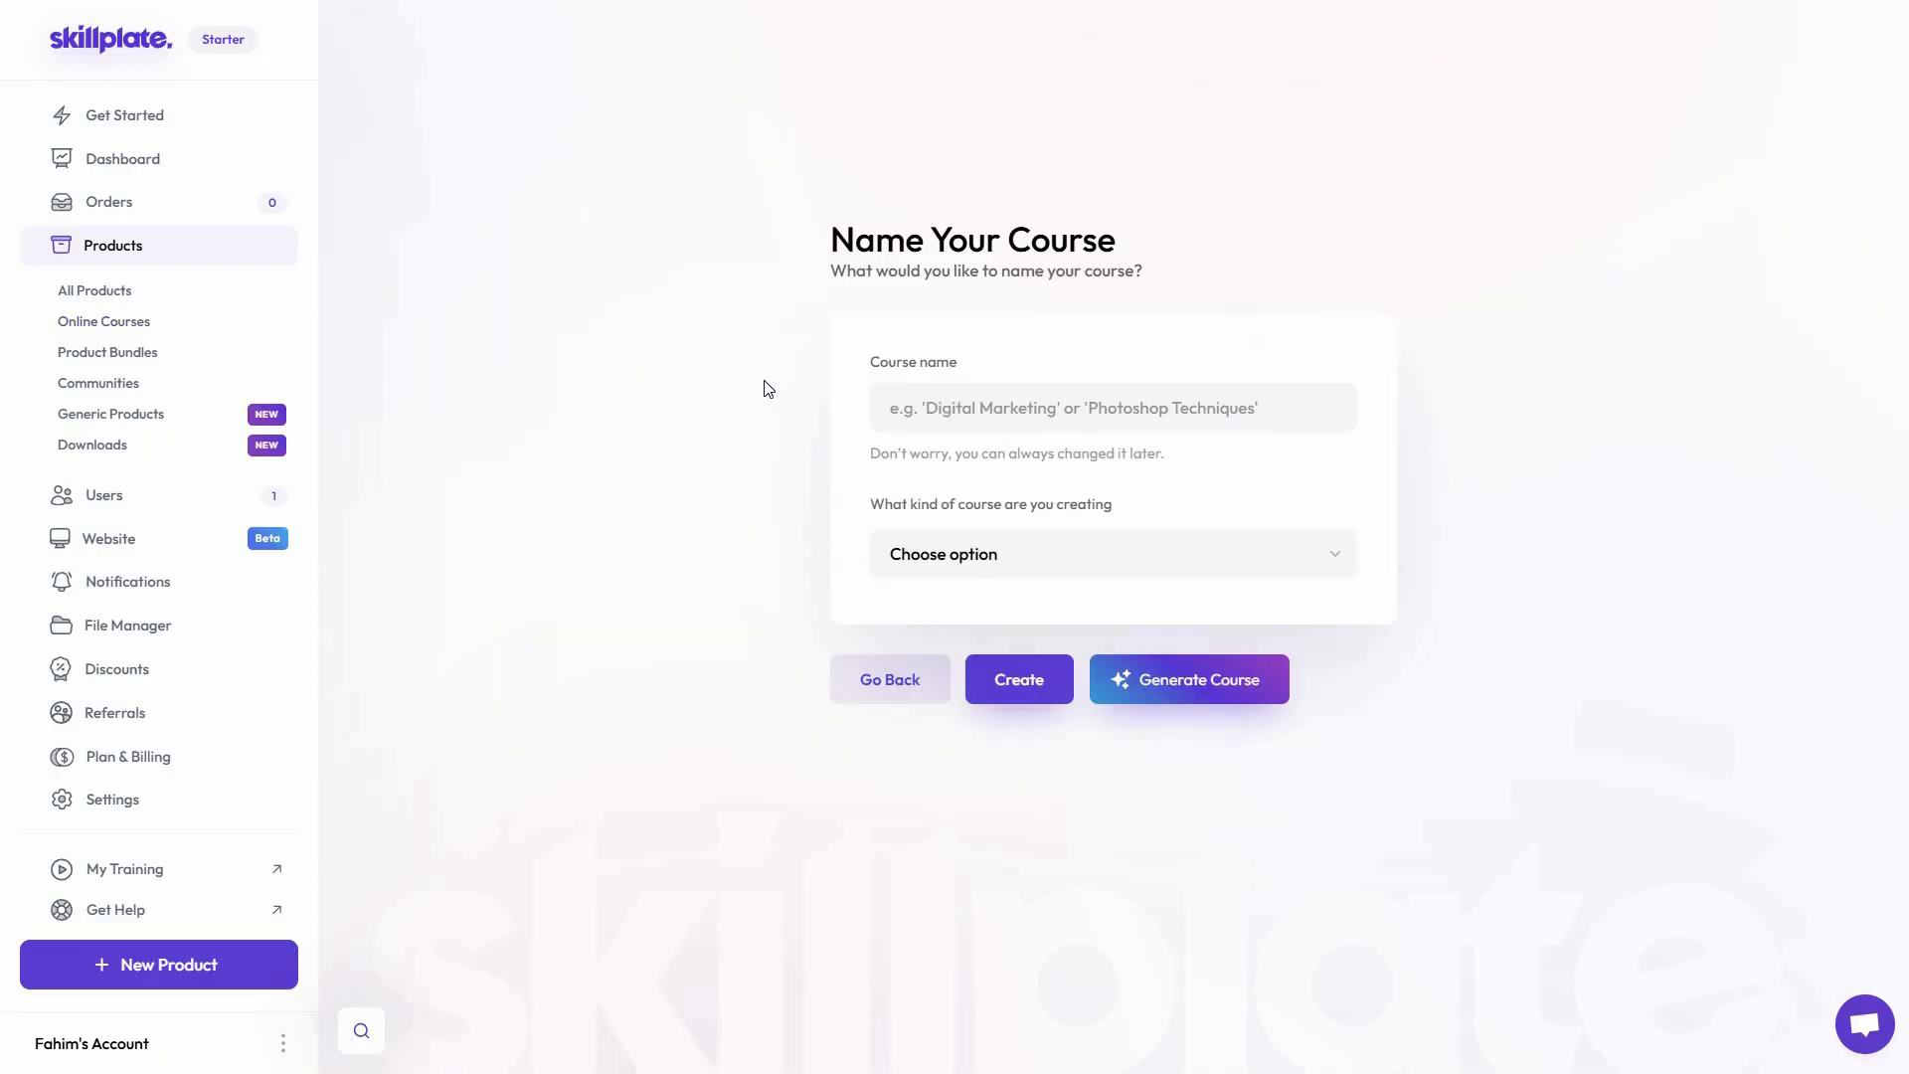
double_click(1060, 240)
key(ctrl+c)
click(951, 405)
key(ctrl+v)
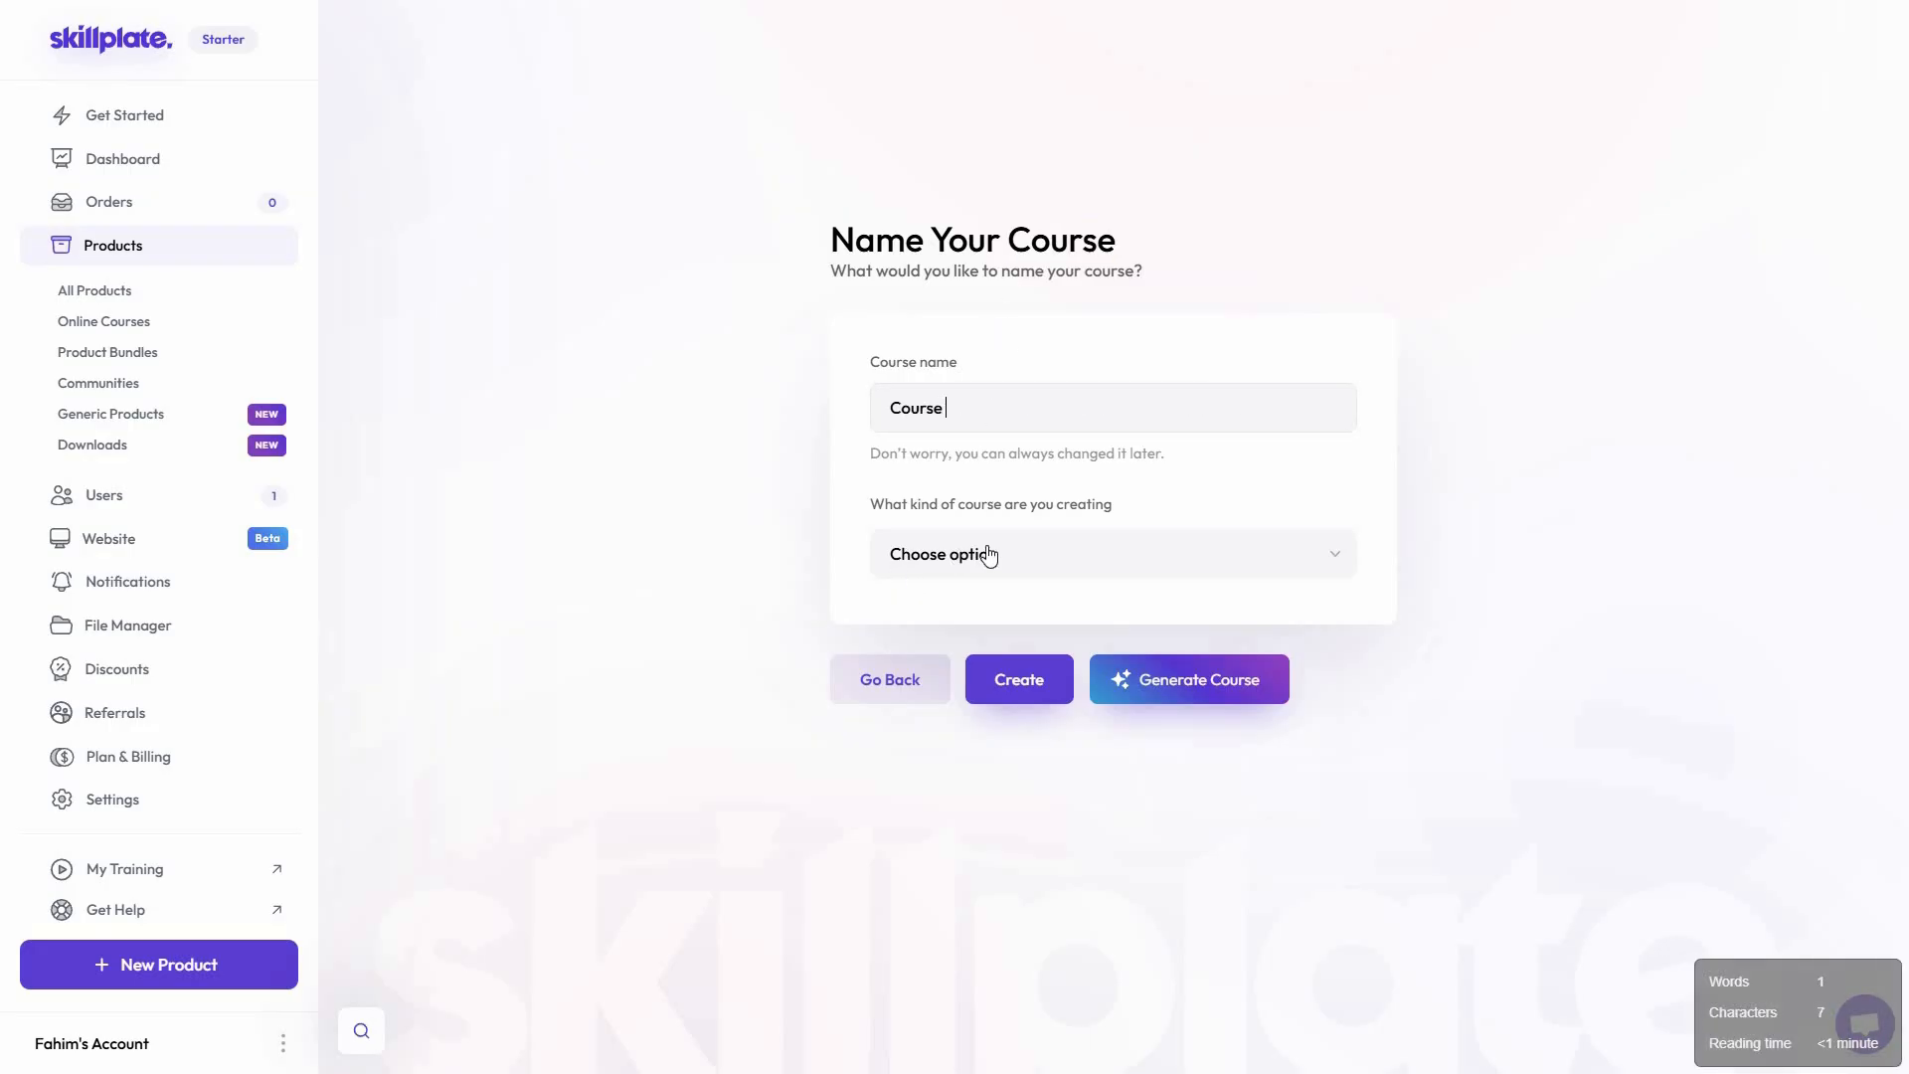
text(1)
click(999, 664)
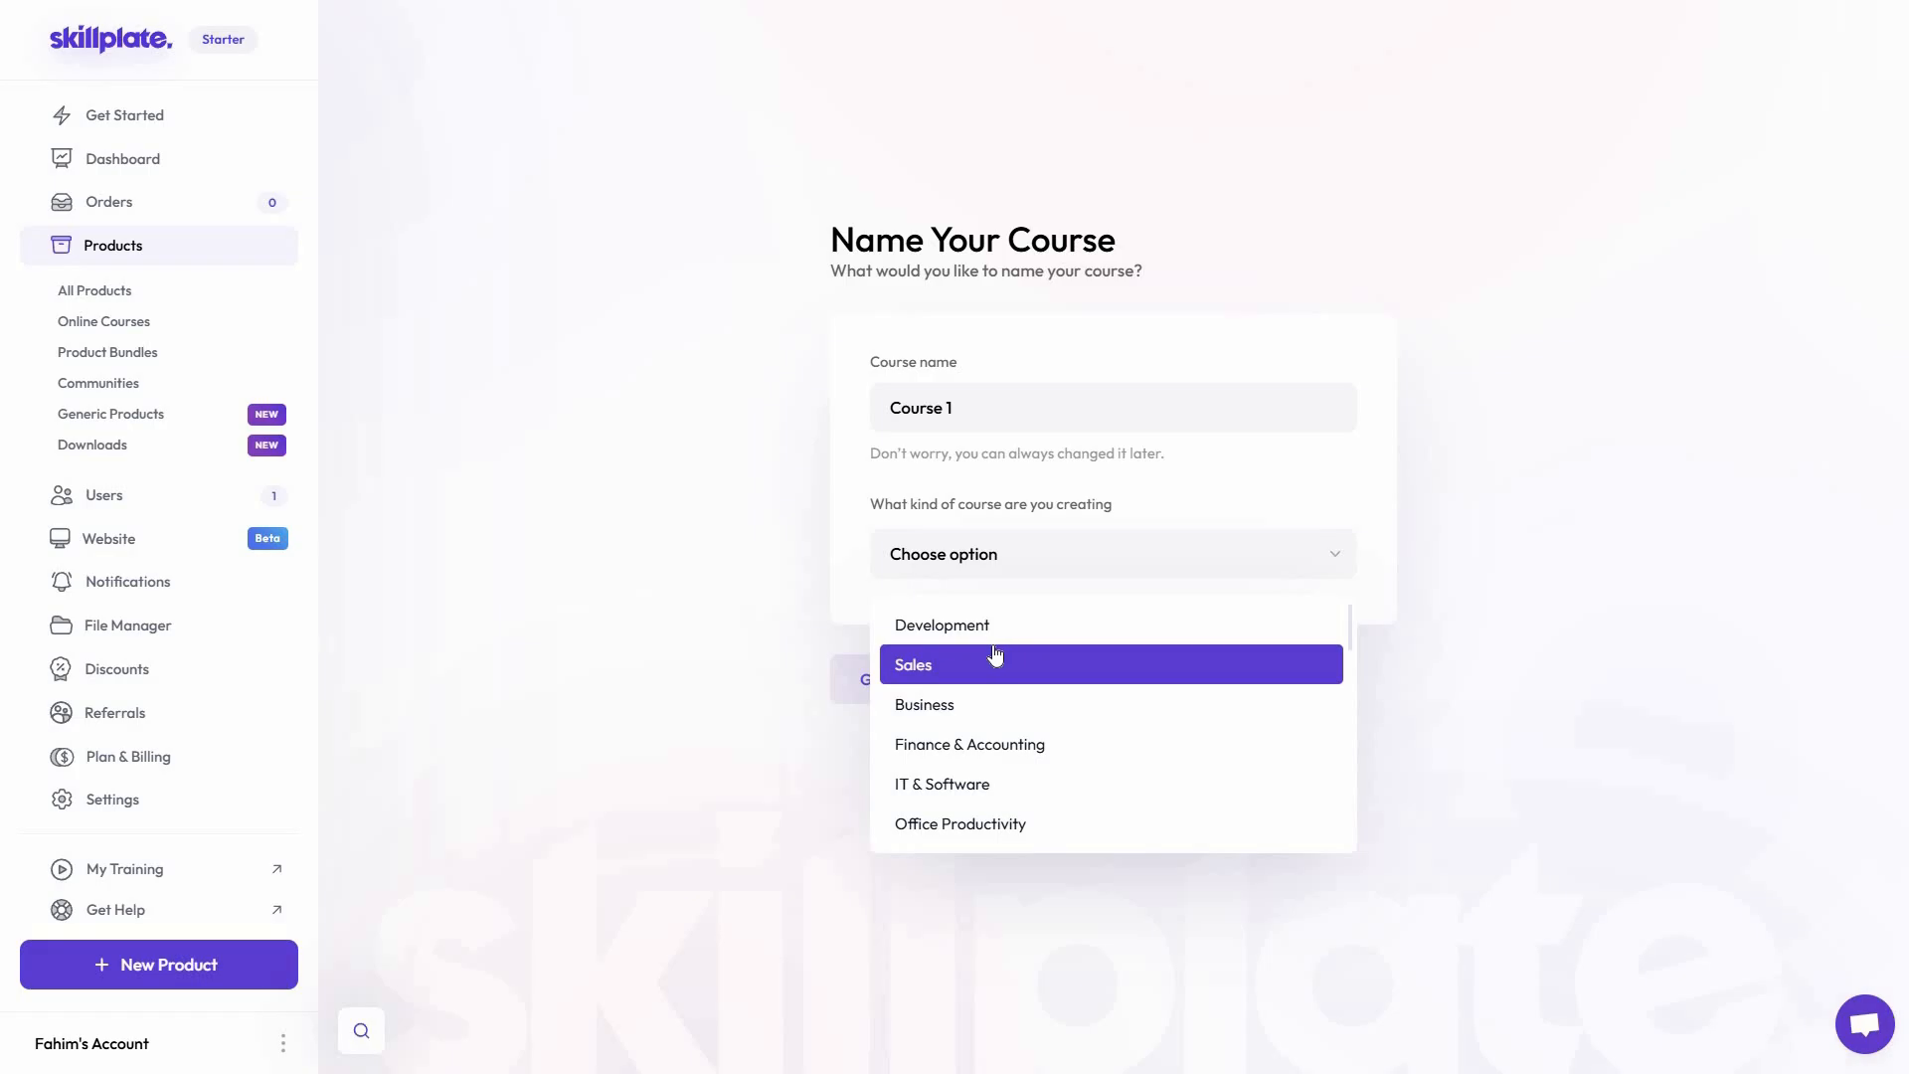
click(1044, 664)
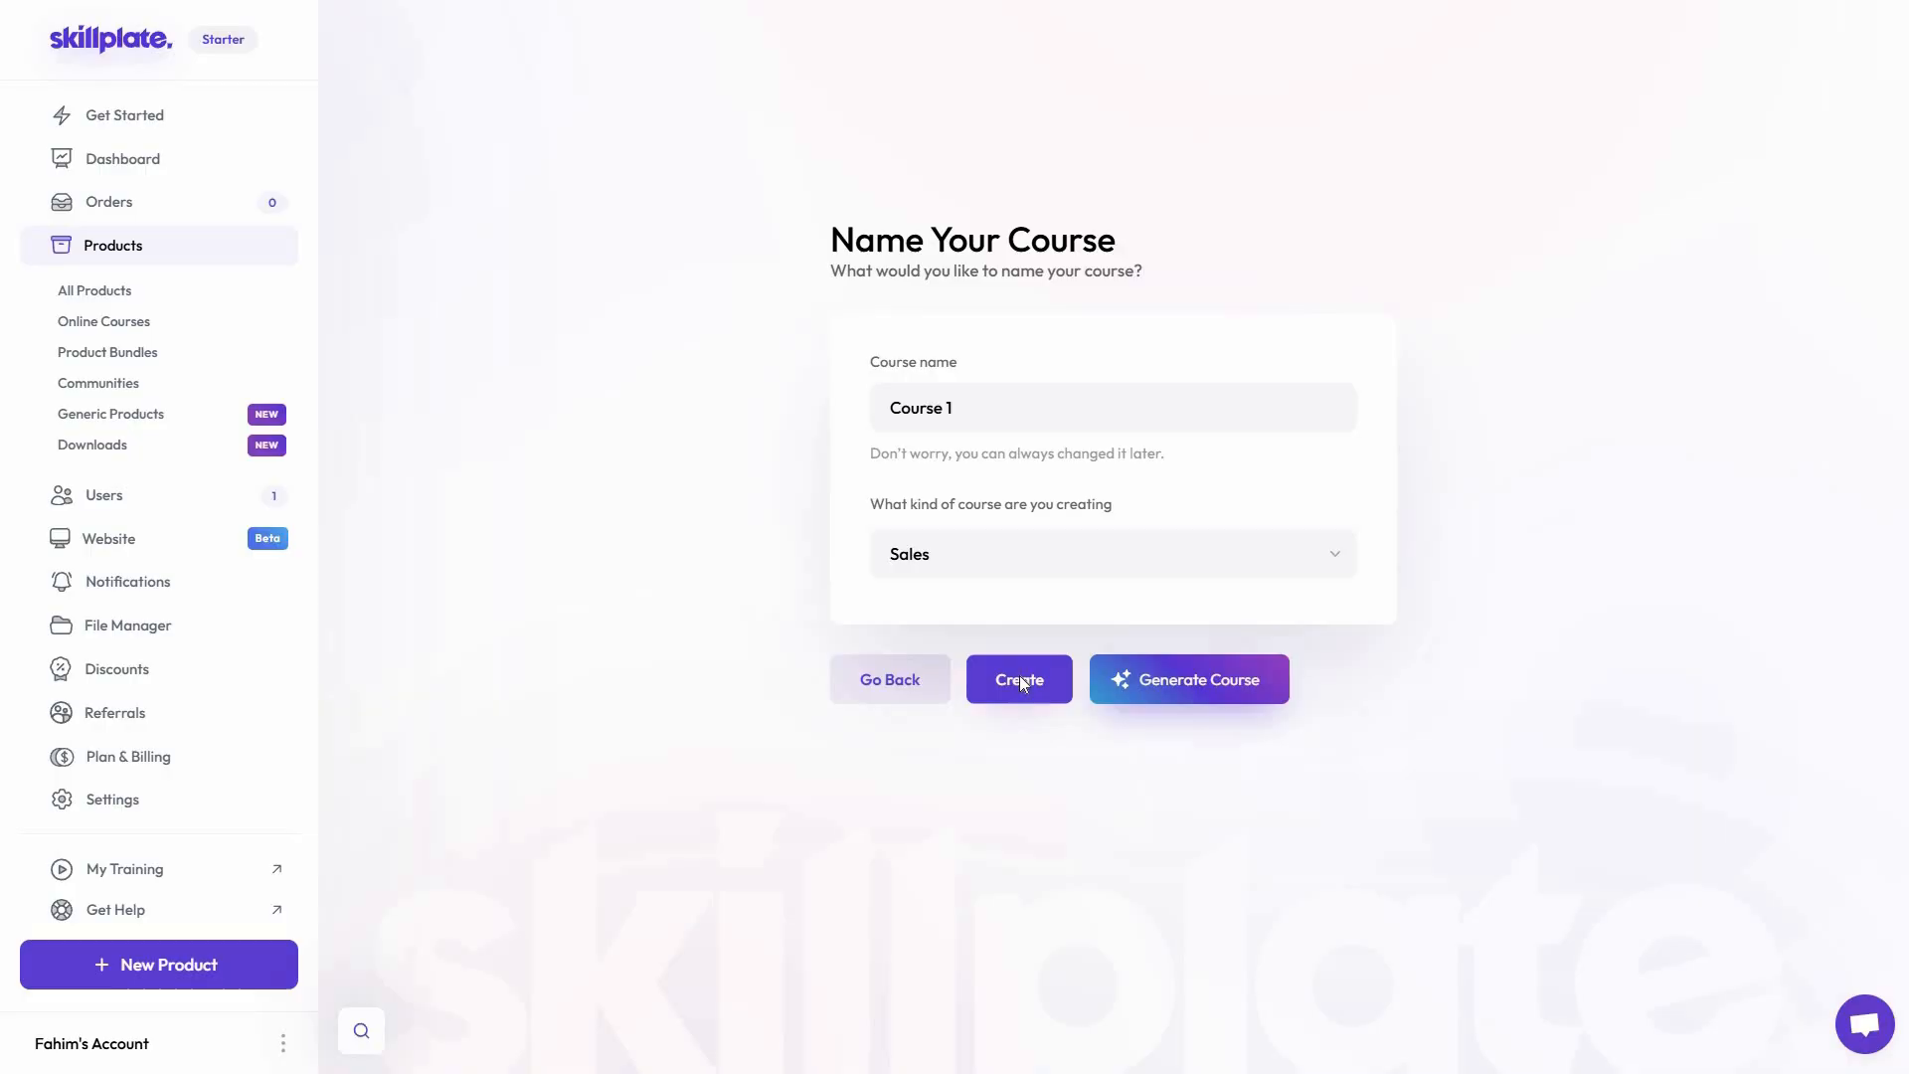
click(1021, 681)
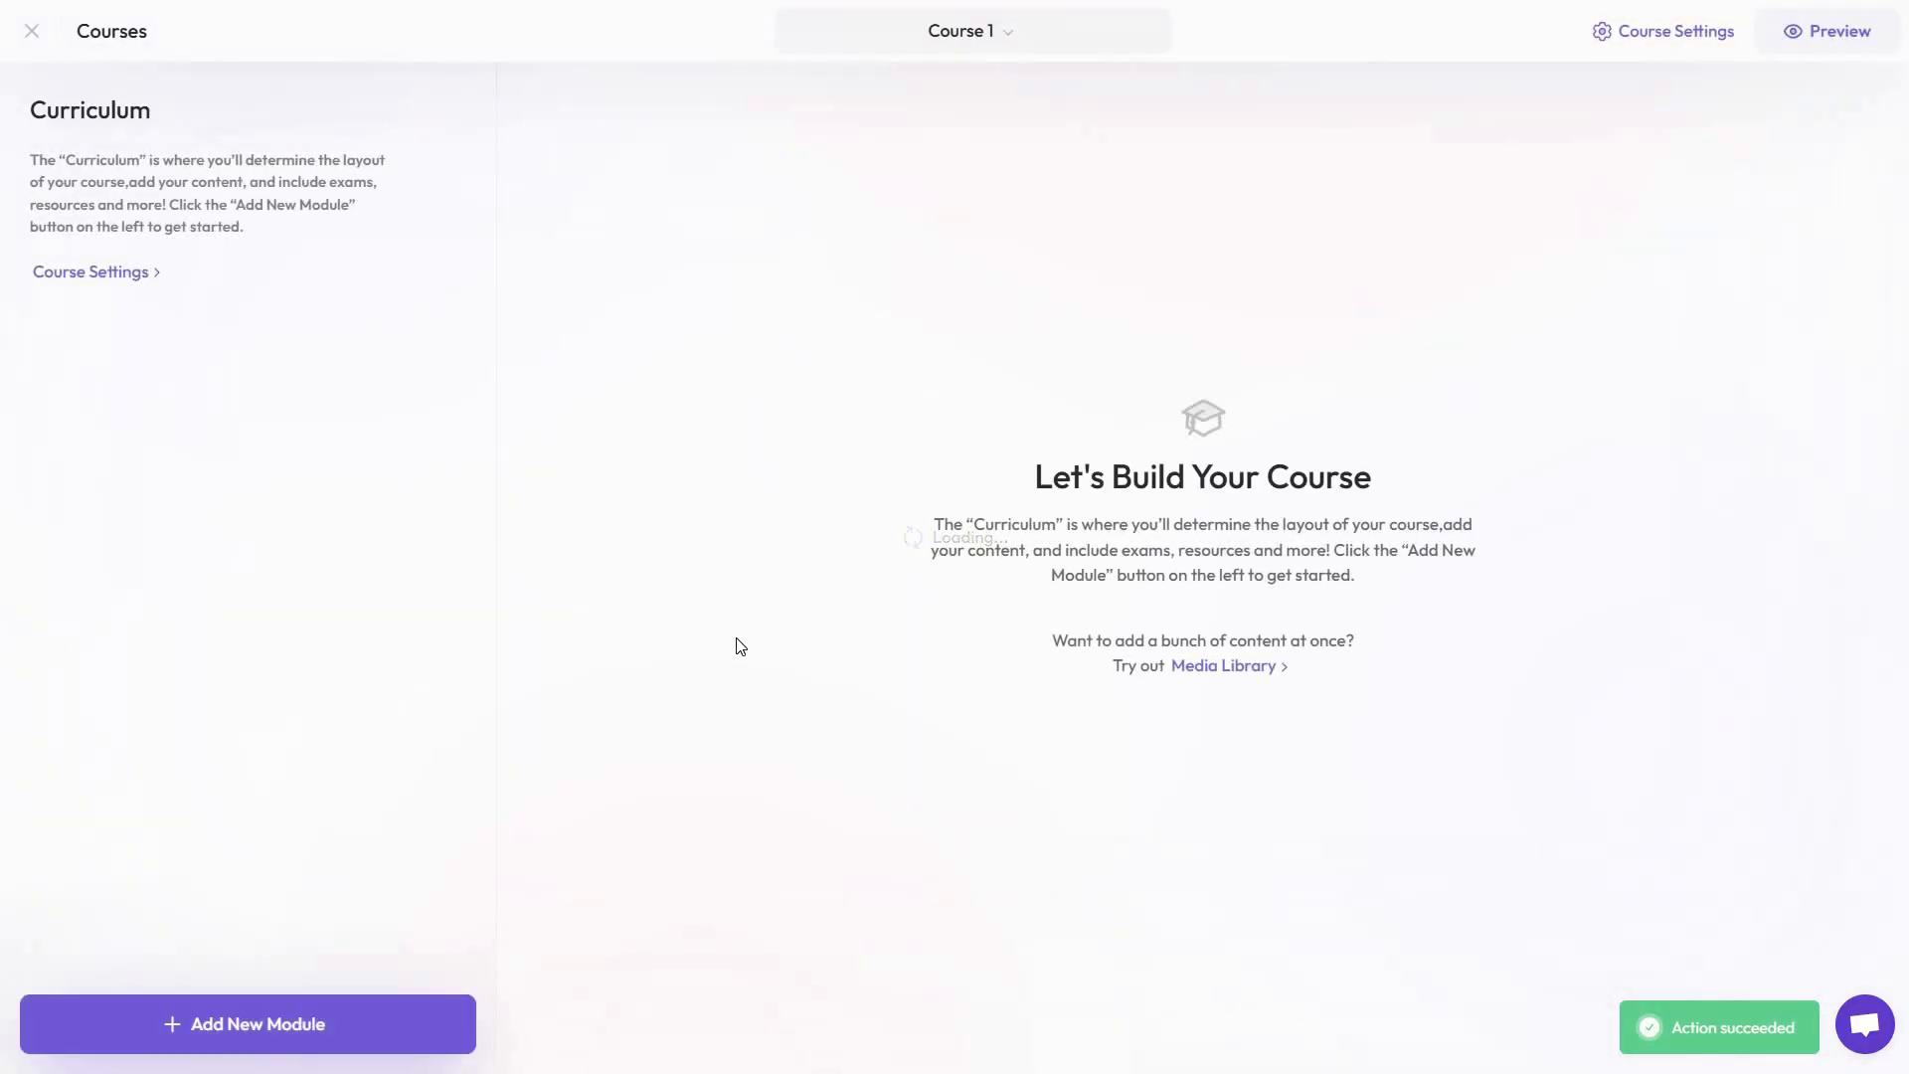
Look over the new course's curriculum page and general settings, and leave the course editor
click(283, 1044)
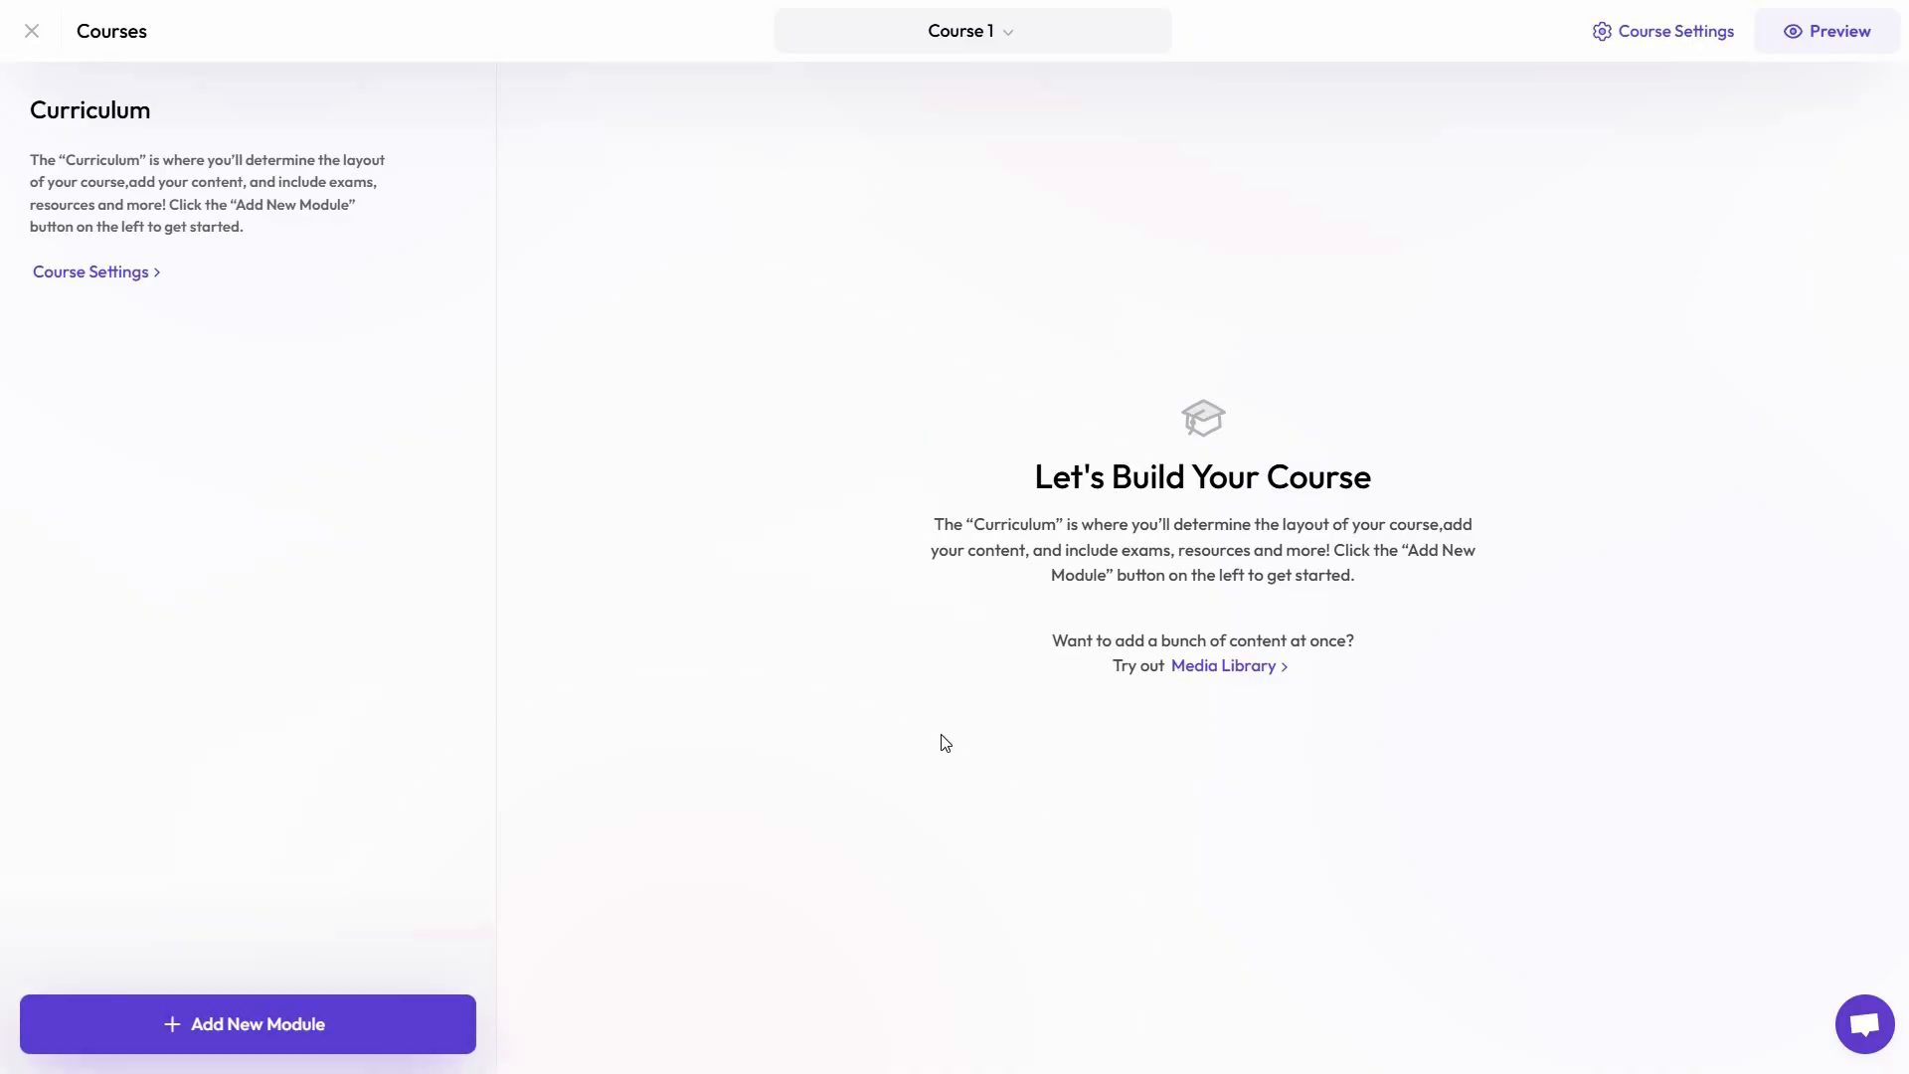
click(1645, 58)
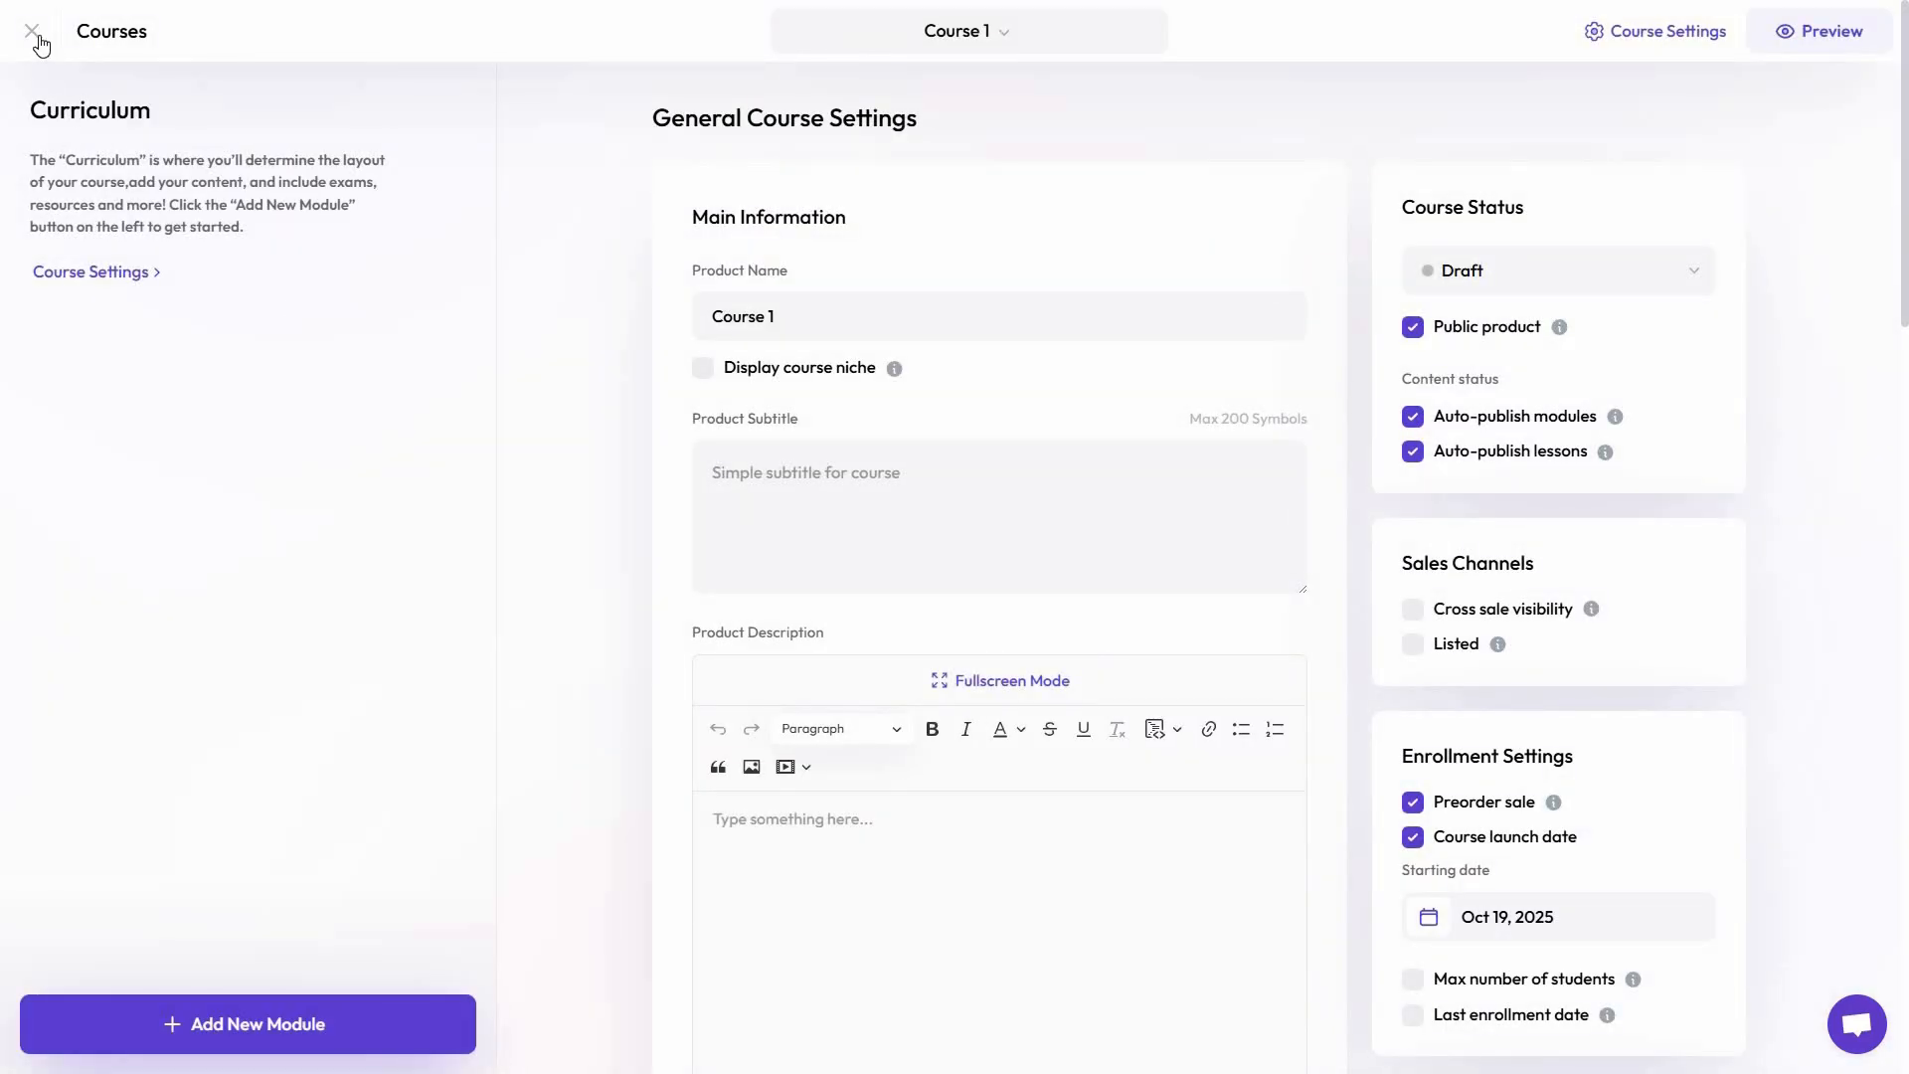
click(35, 40)
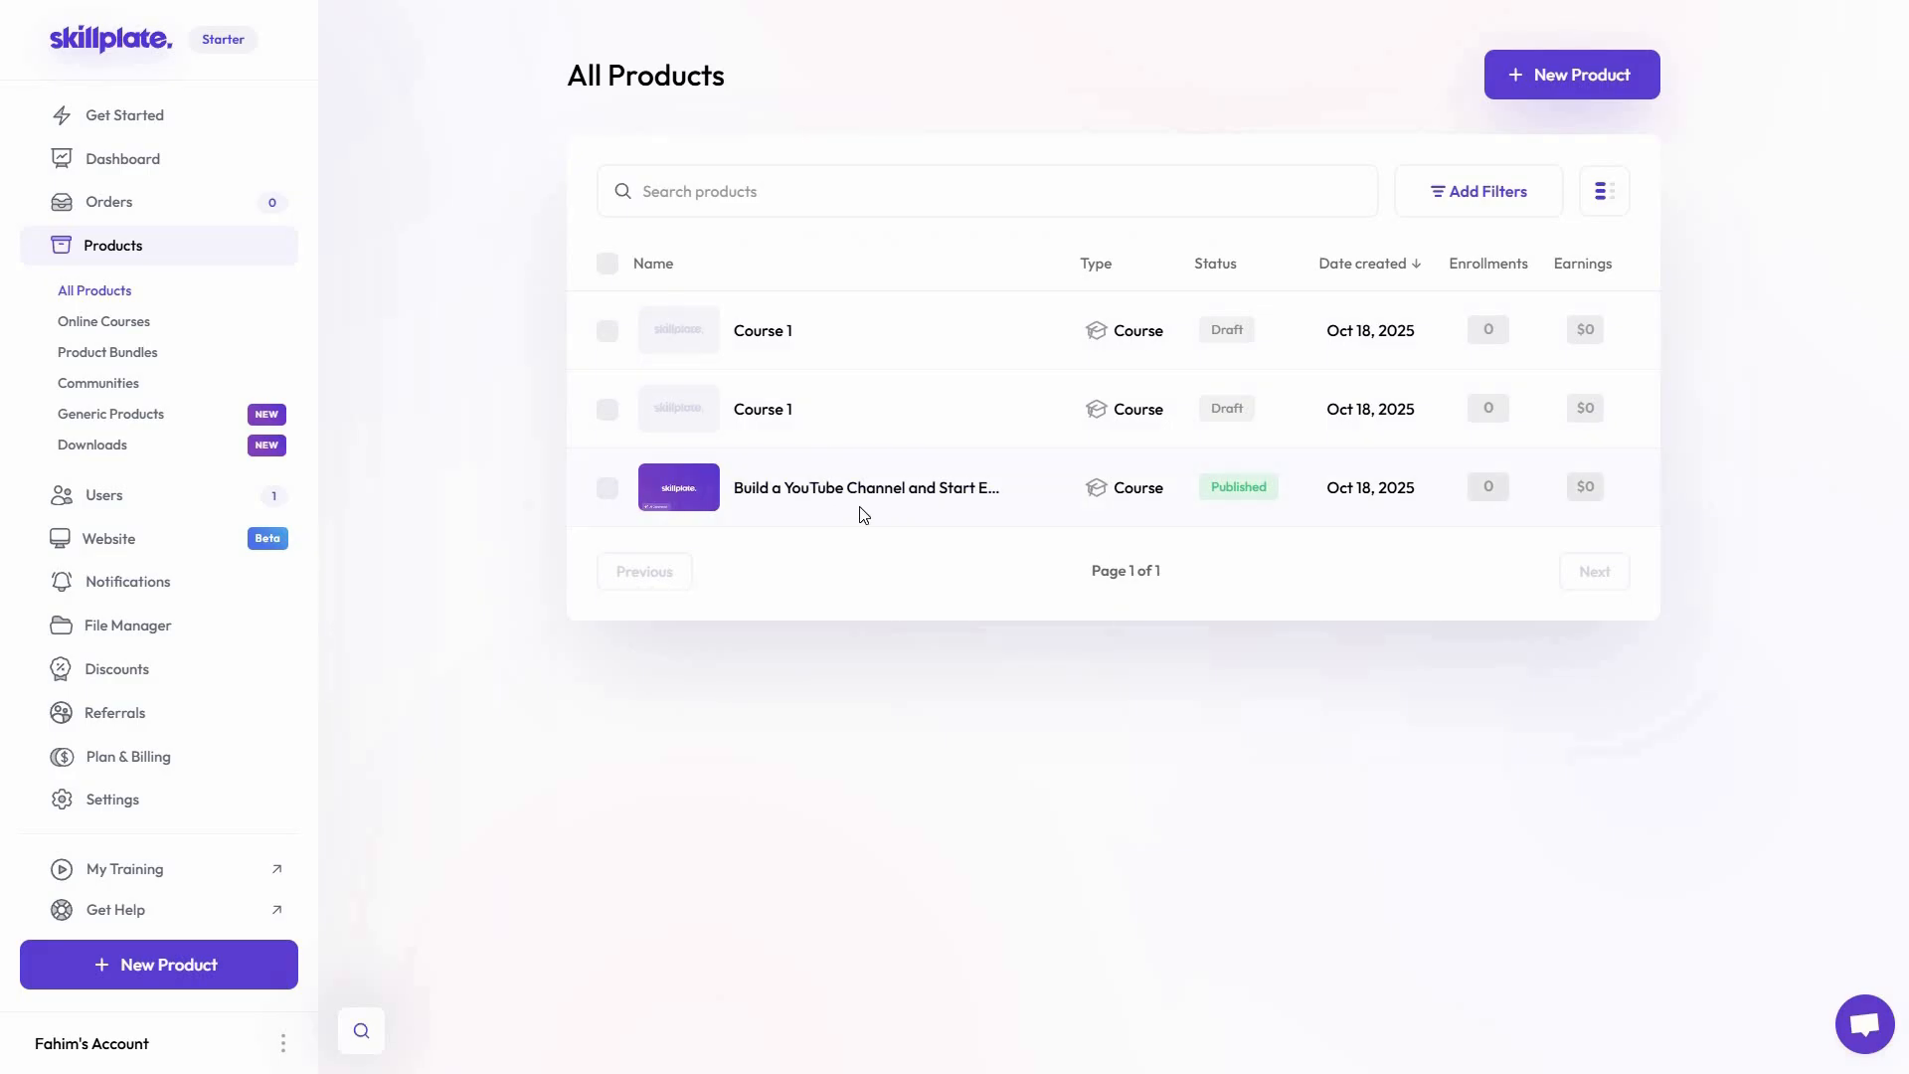
Create a new product bundle named "Bundle 1"
click(1567, 89)
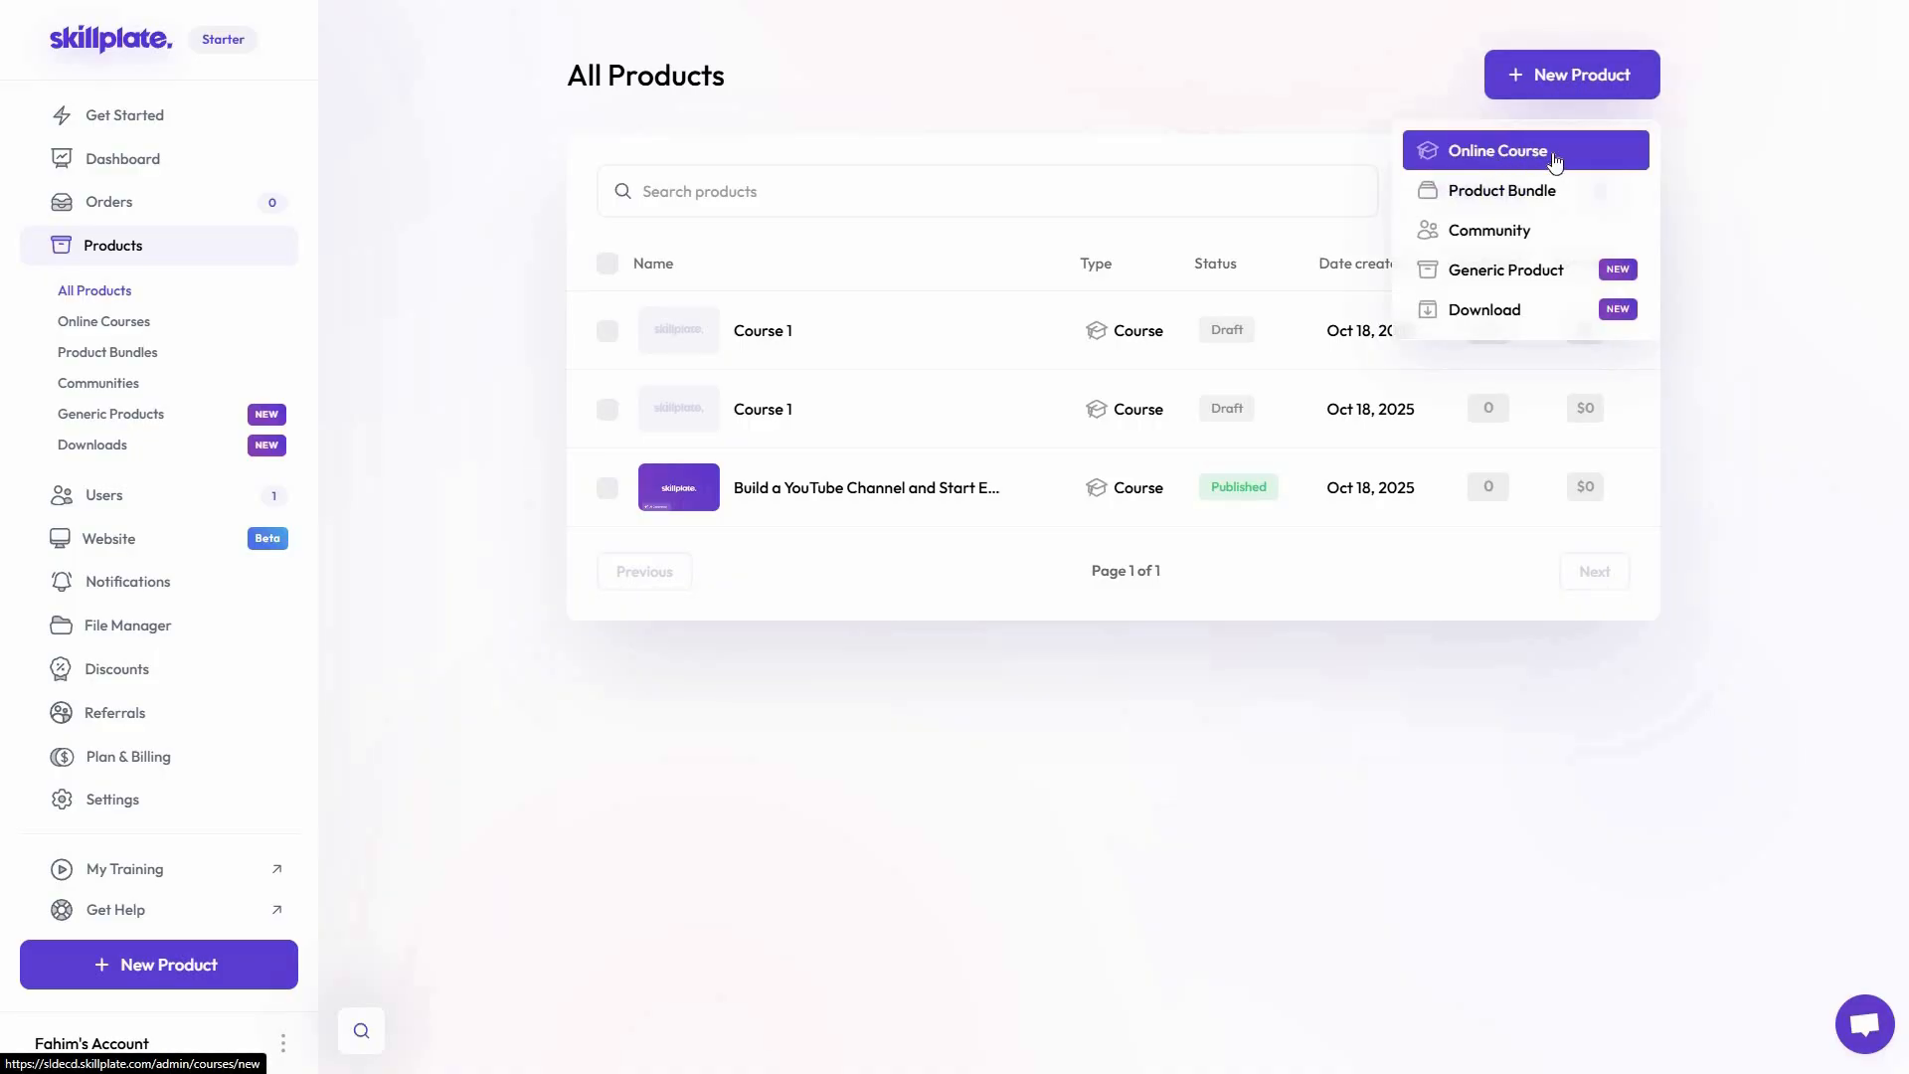
click(1499, 191)
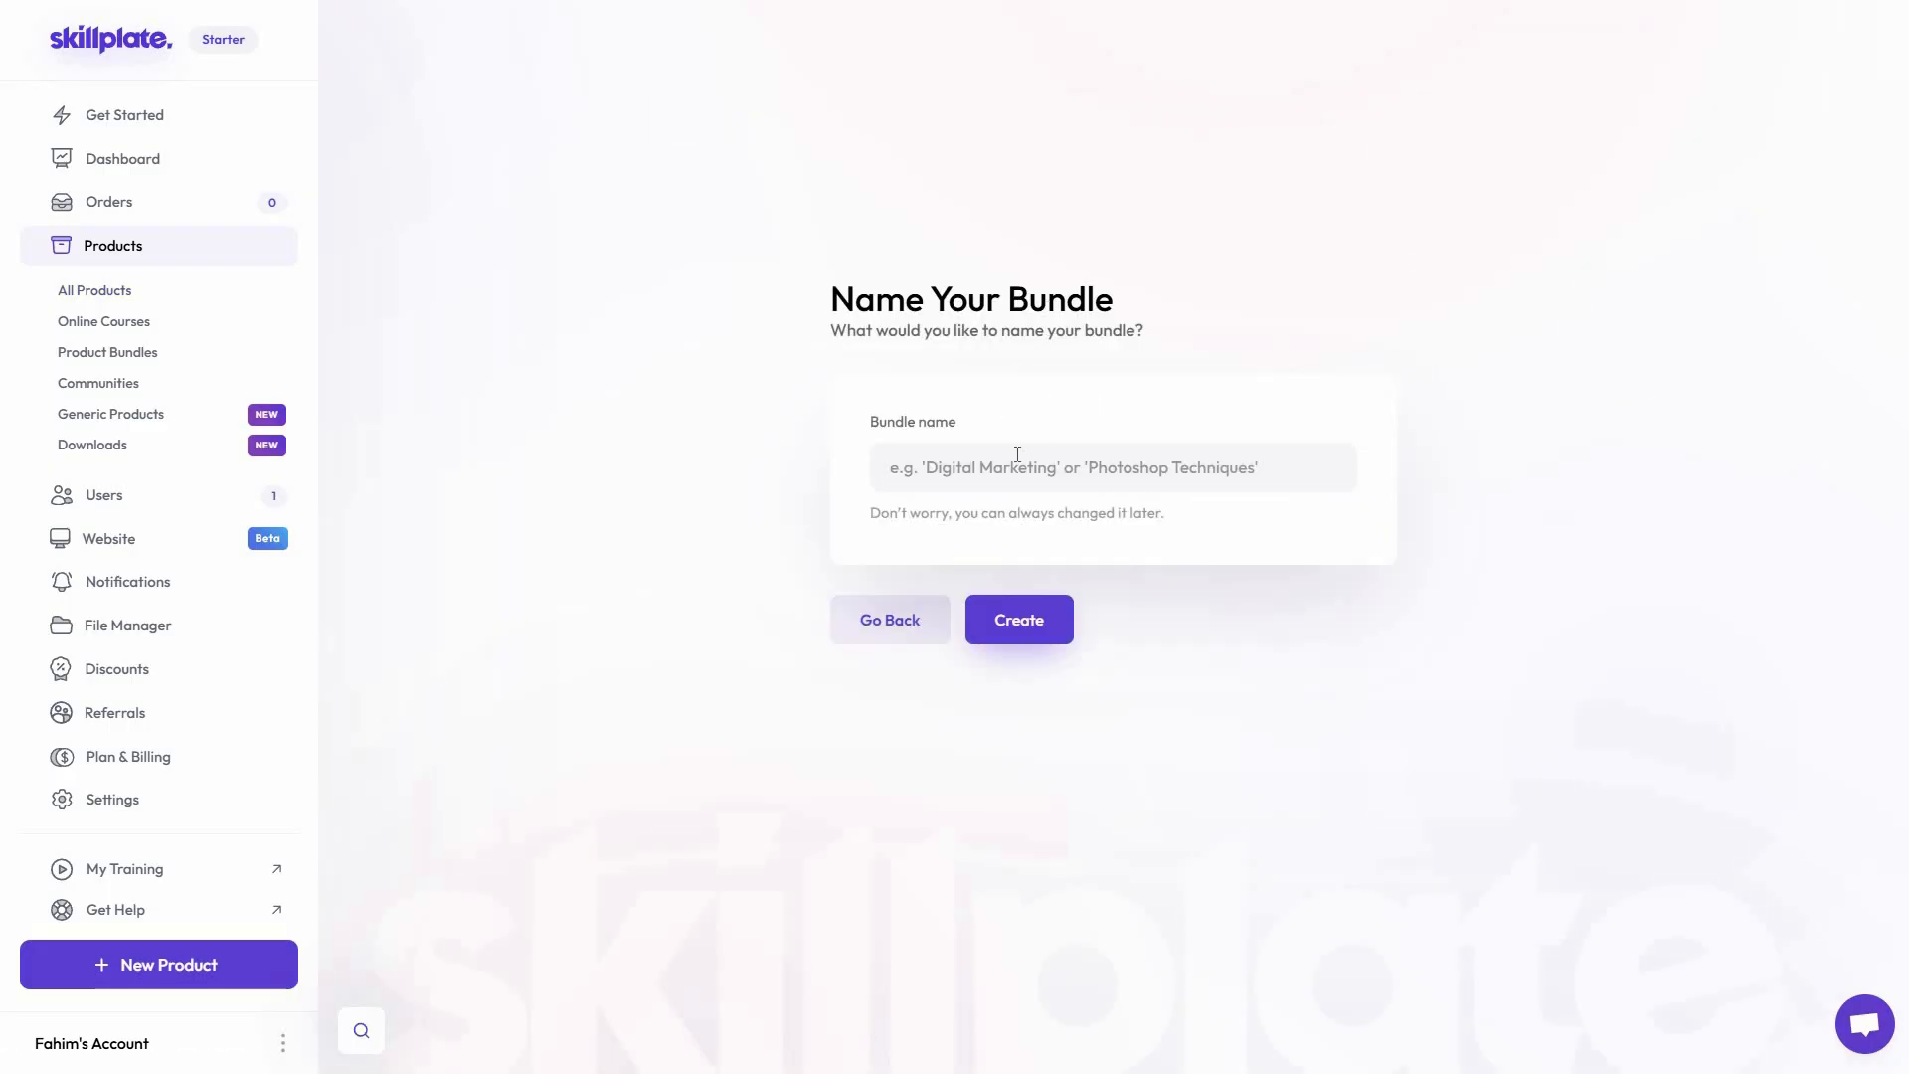
click(983, 467)
text(Bundle 1)
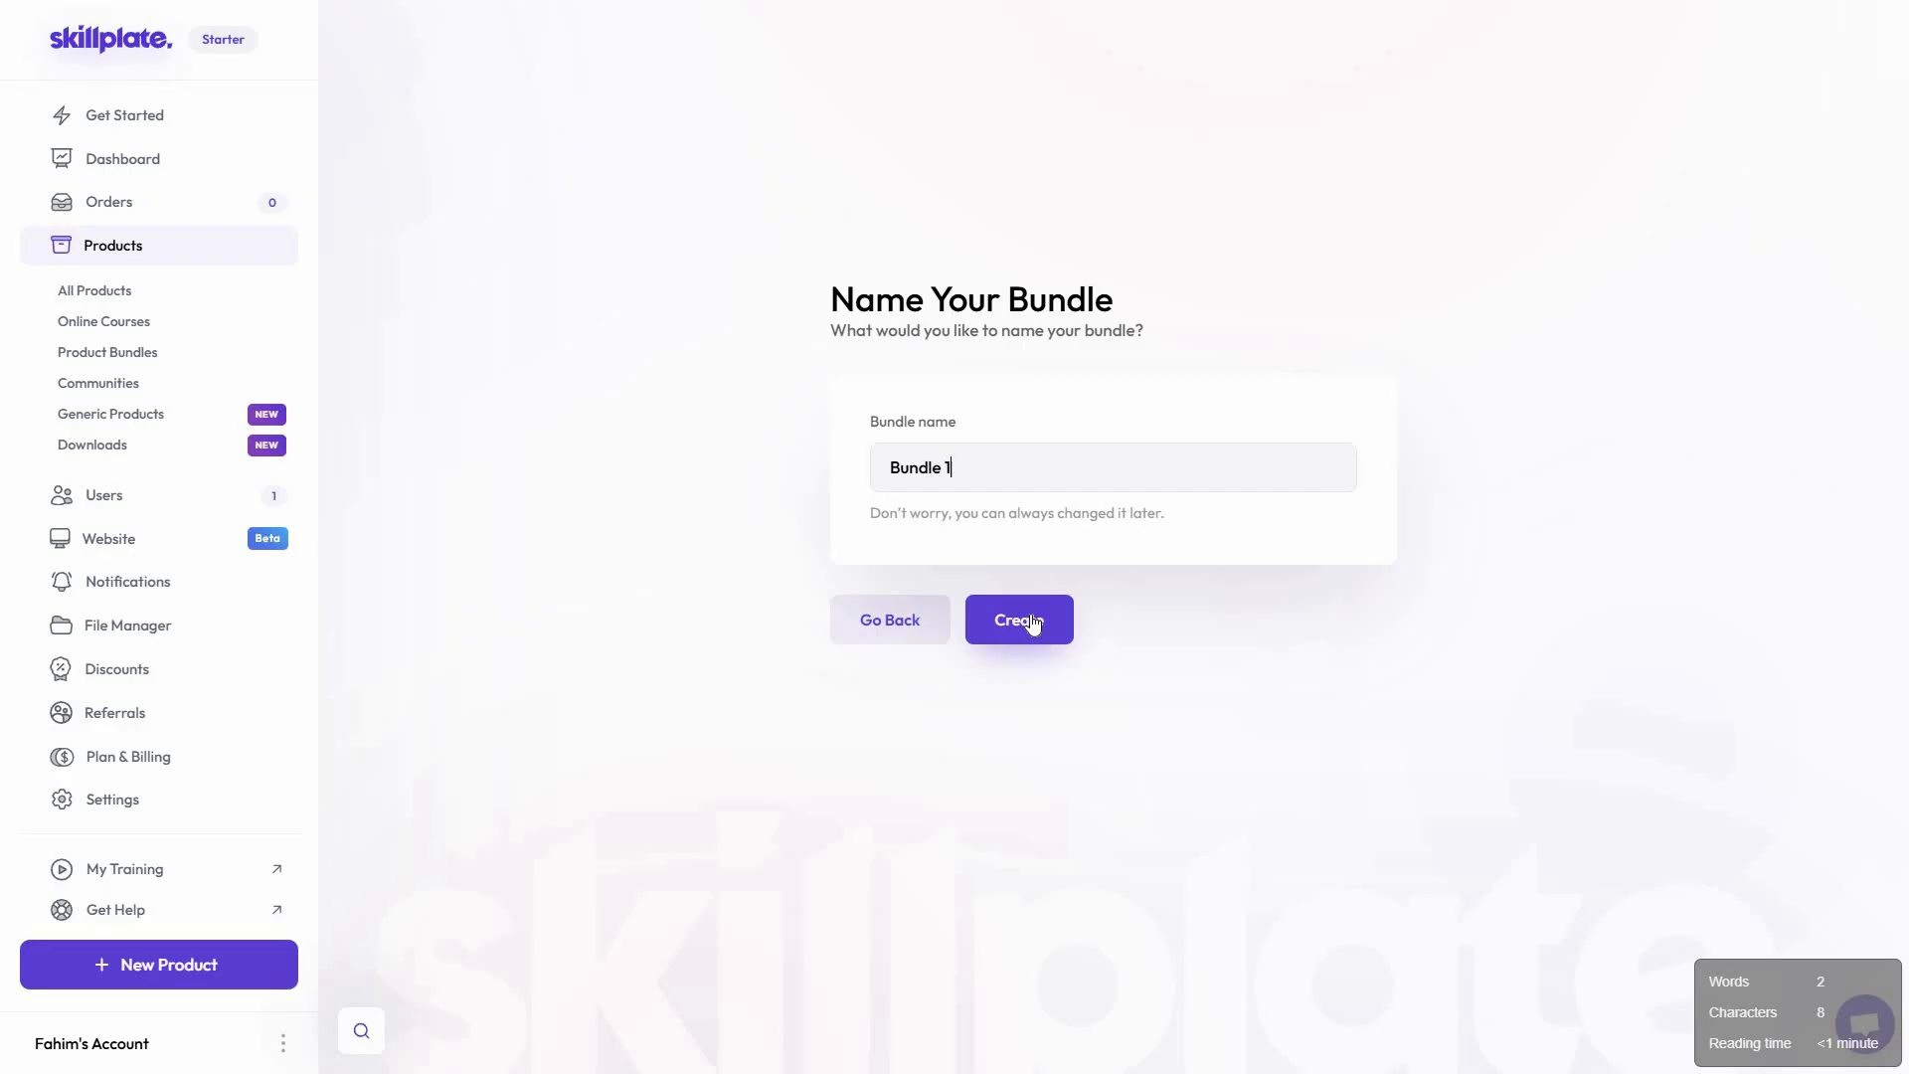
click(1032, 621)
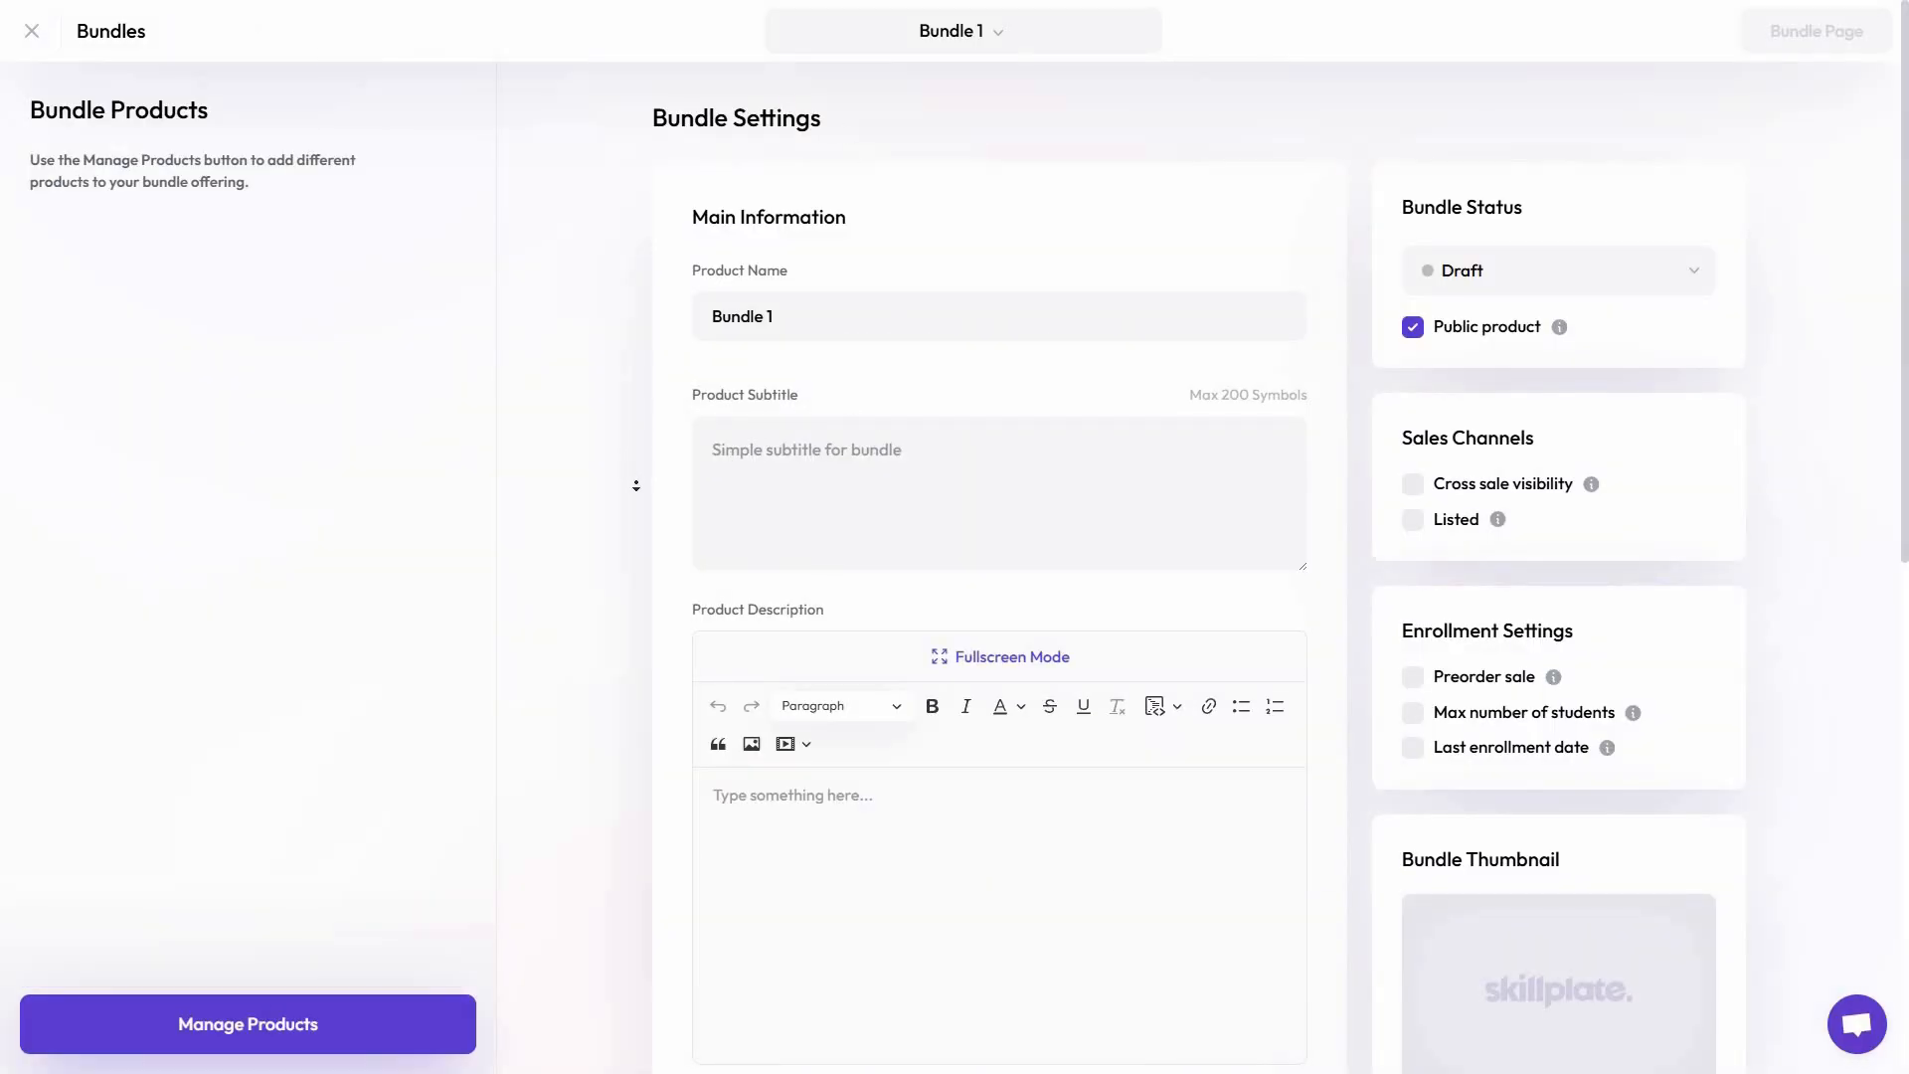
Add the YouTube channel course and both "Course 1" courses to the bundle and save the selection
scroll(636, 485, down, 2)
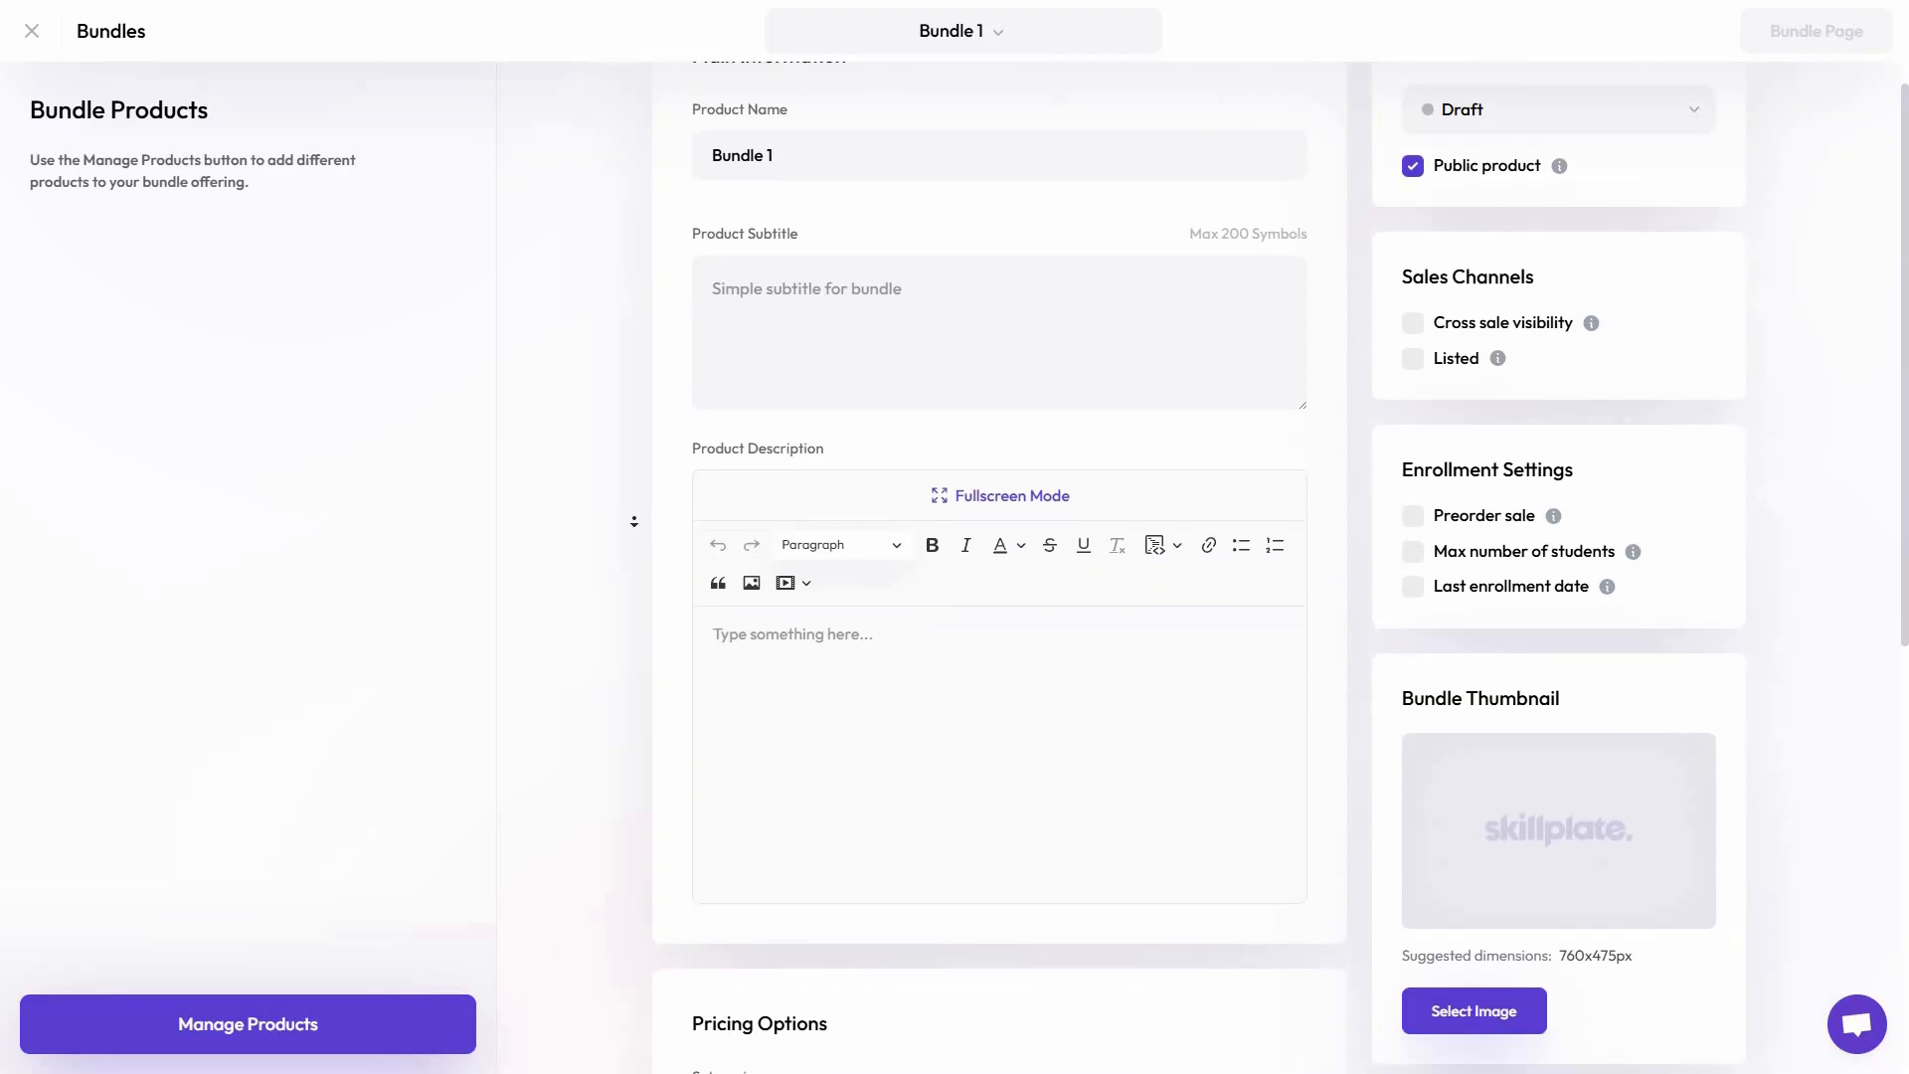
scroll(634, 521, down, 10)
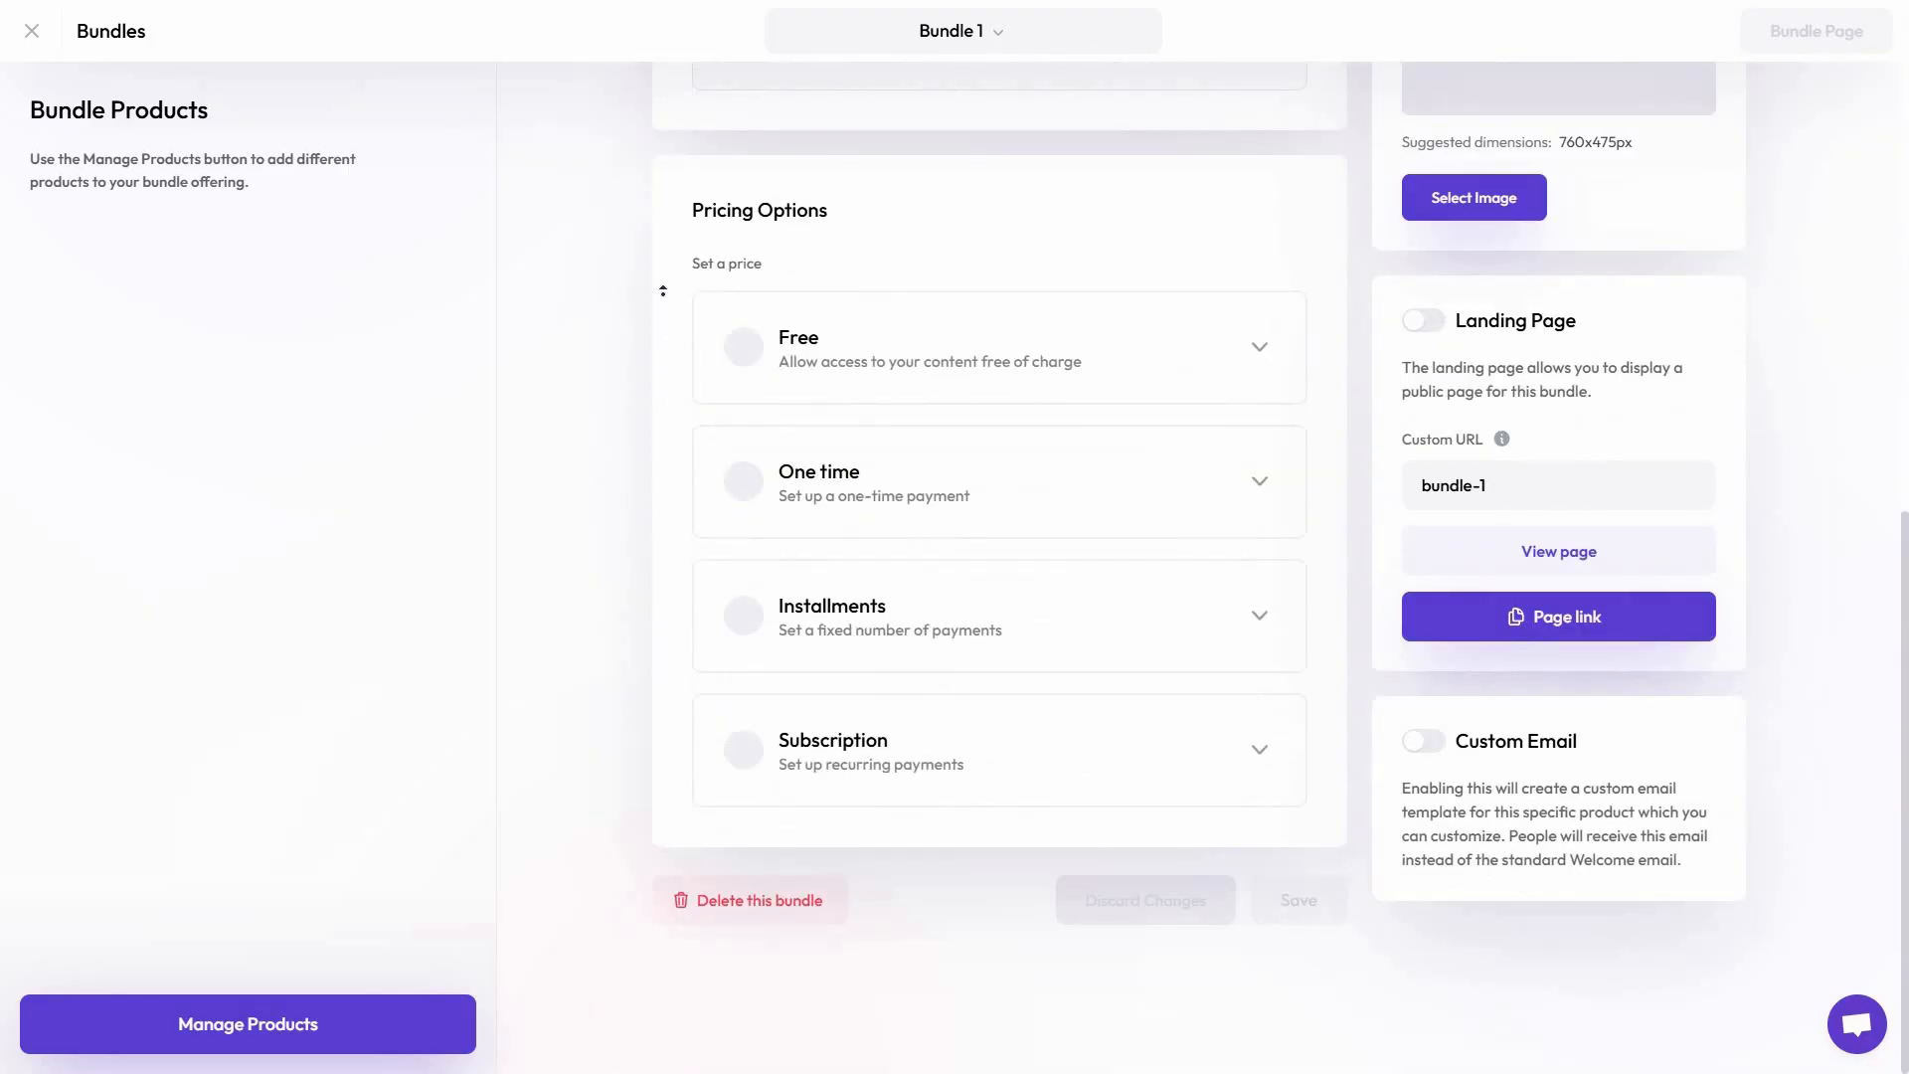
scroll(646, 303, up, 12)
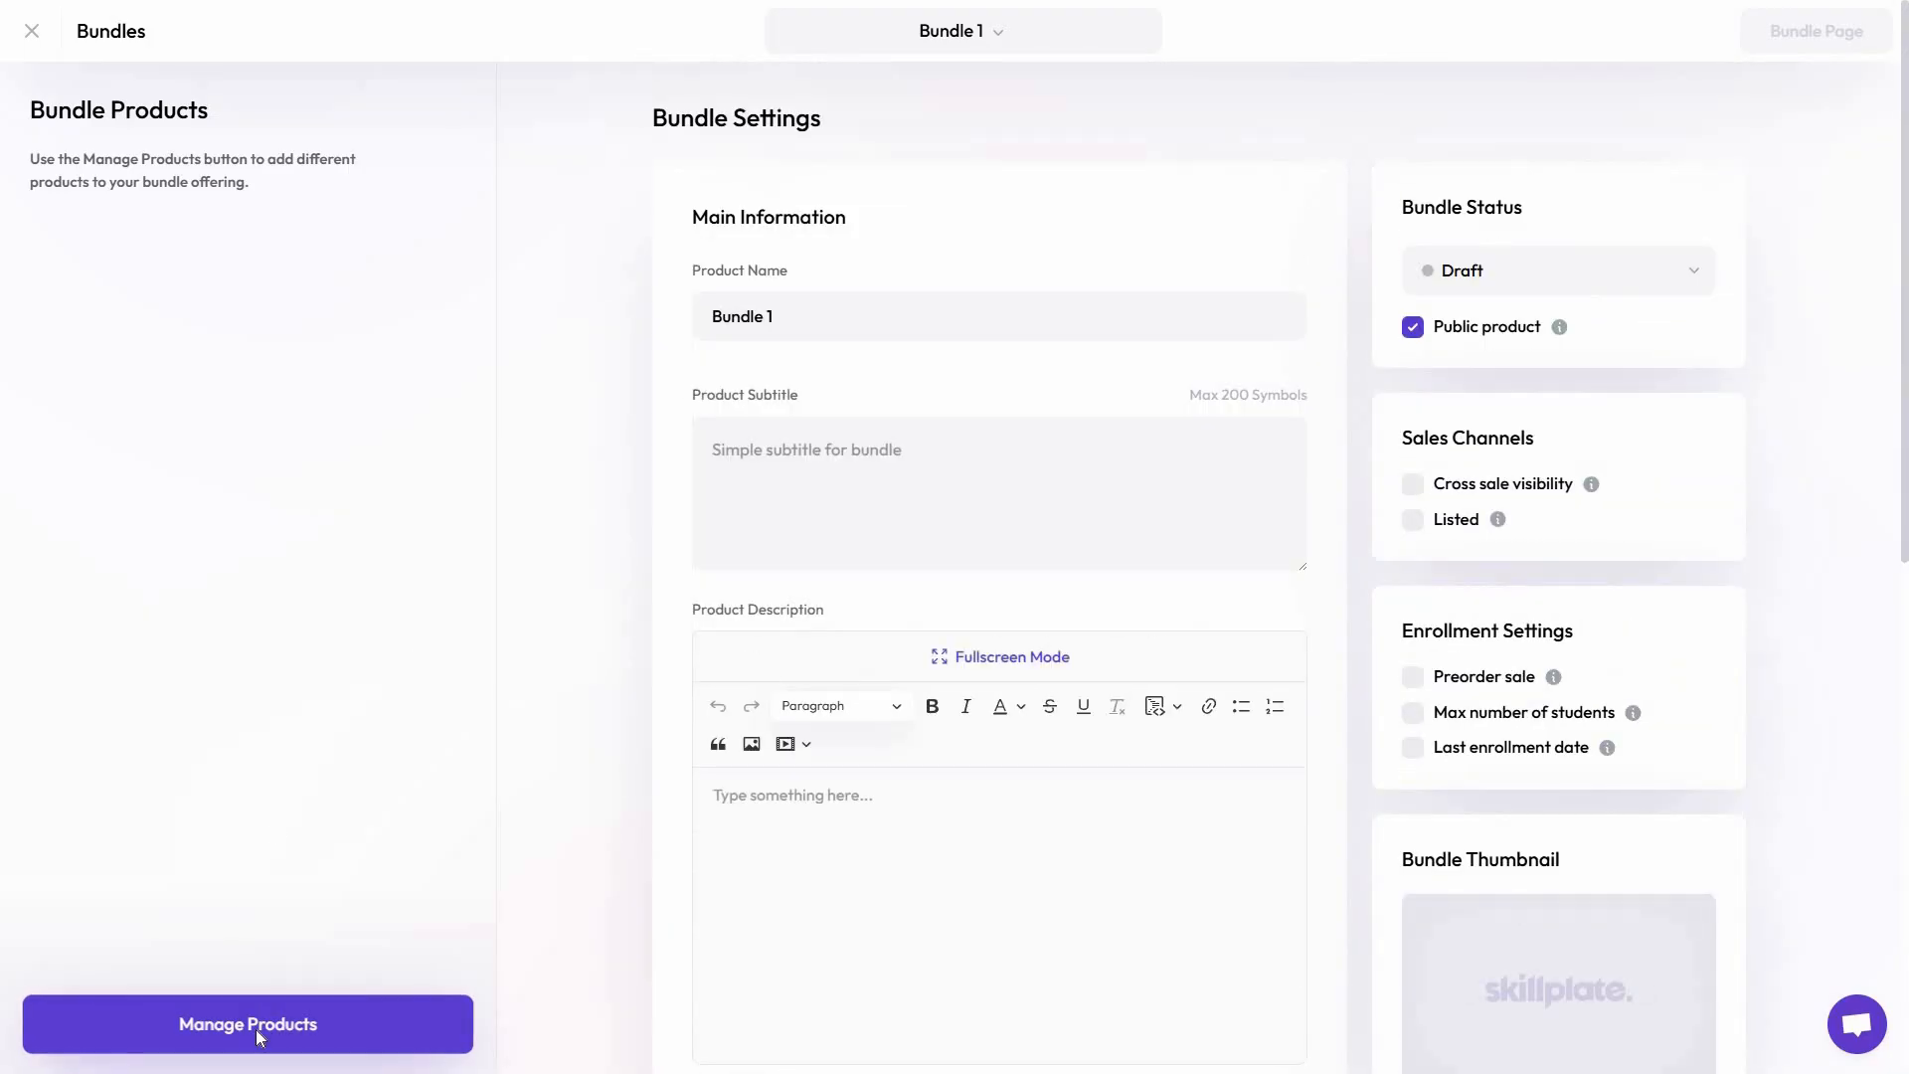
click(255, 1030)
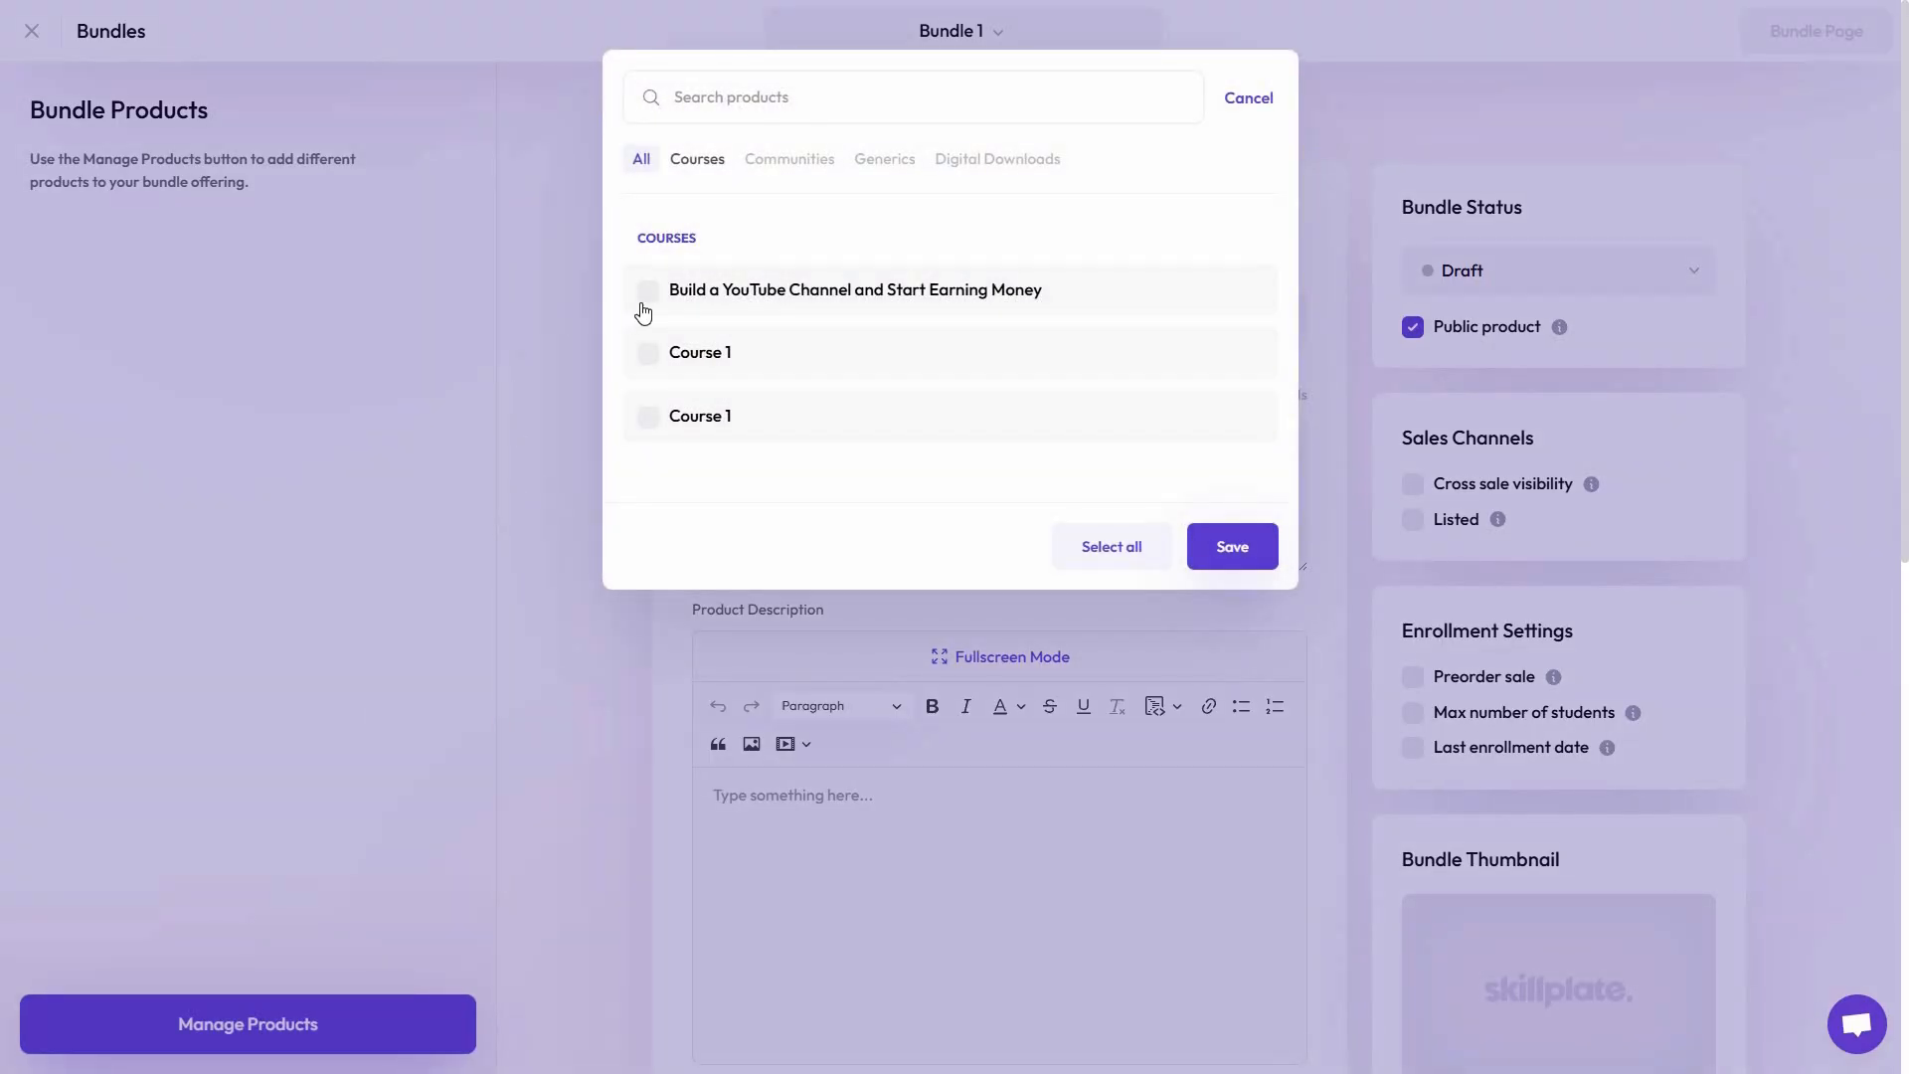
click(646, 294)
click(648, 354)
click(654, 423)
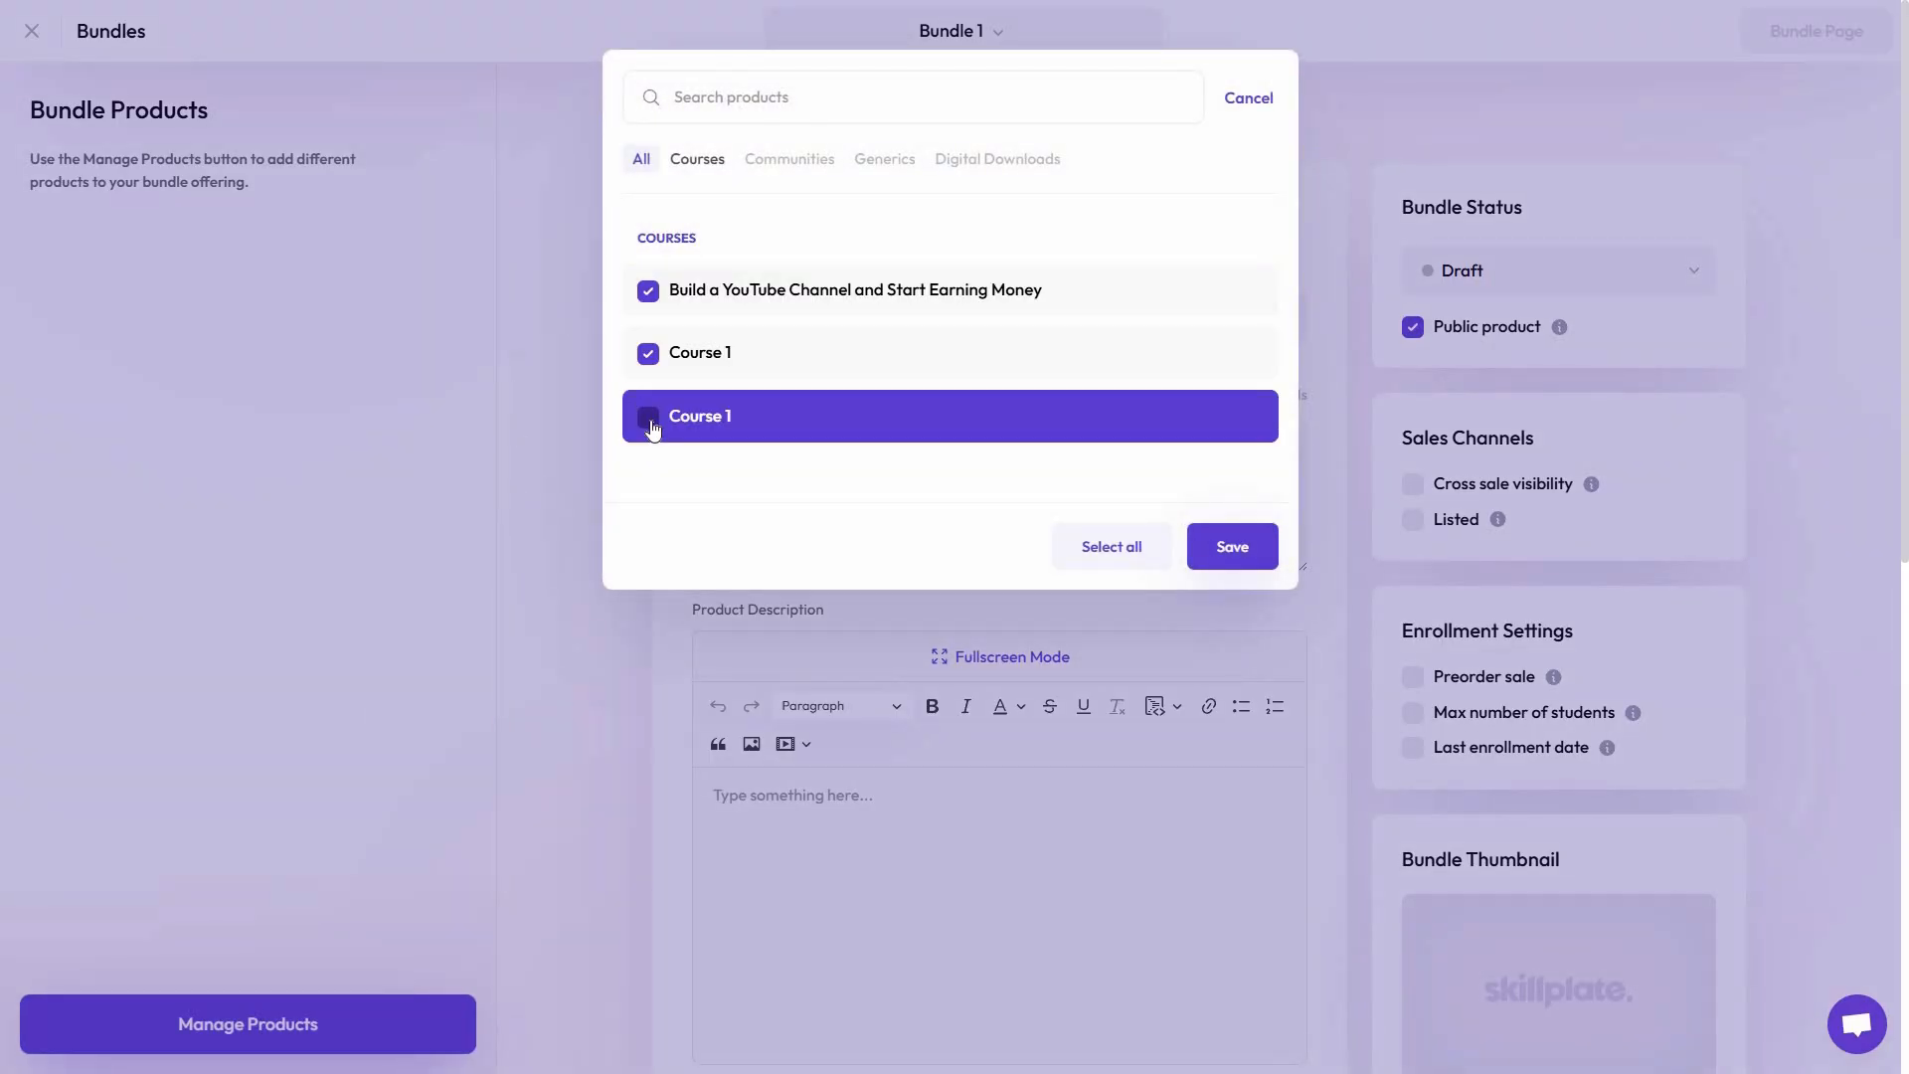
click(650, 418)
click(1245, 547)
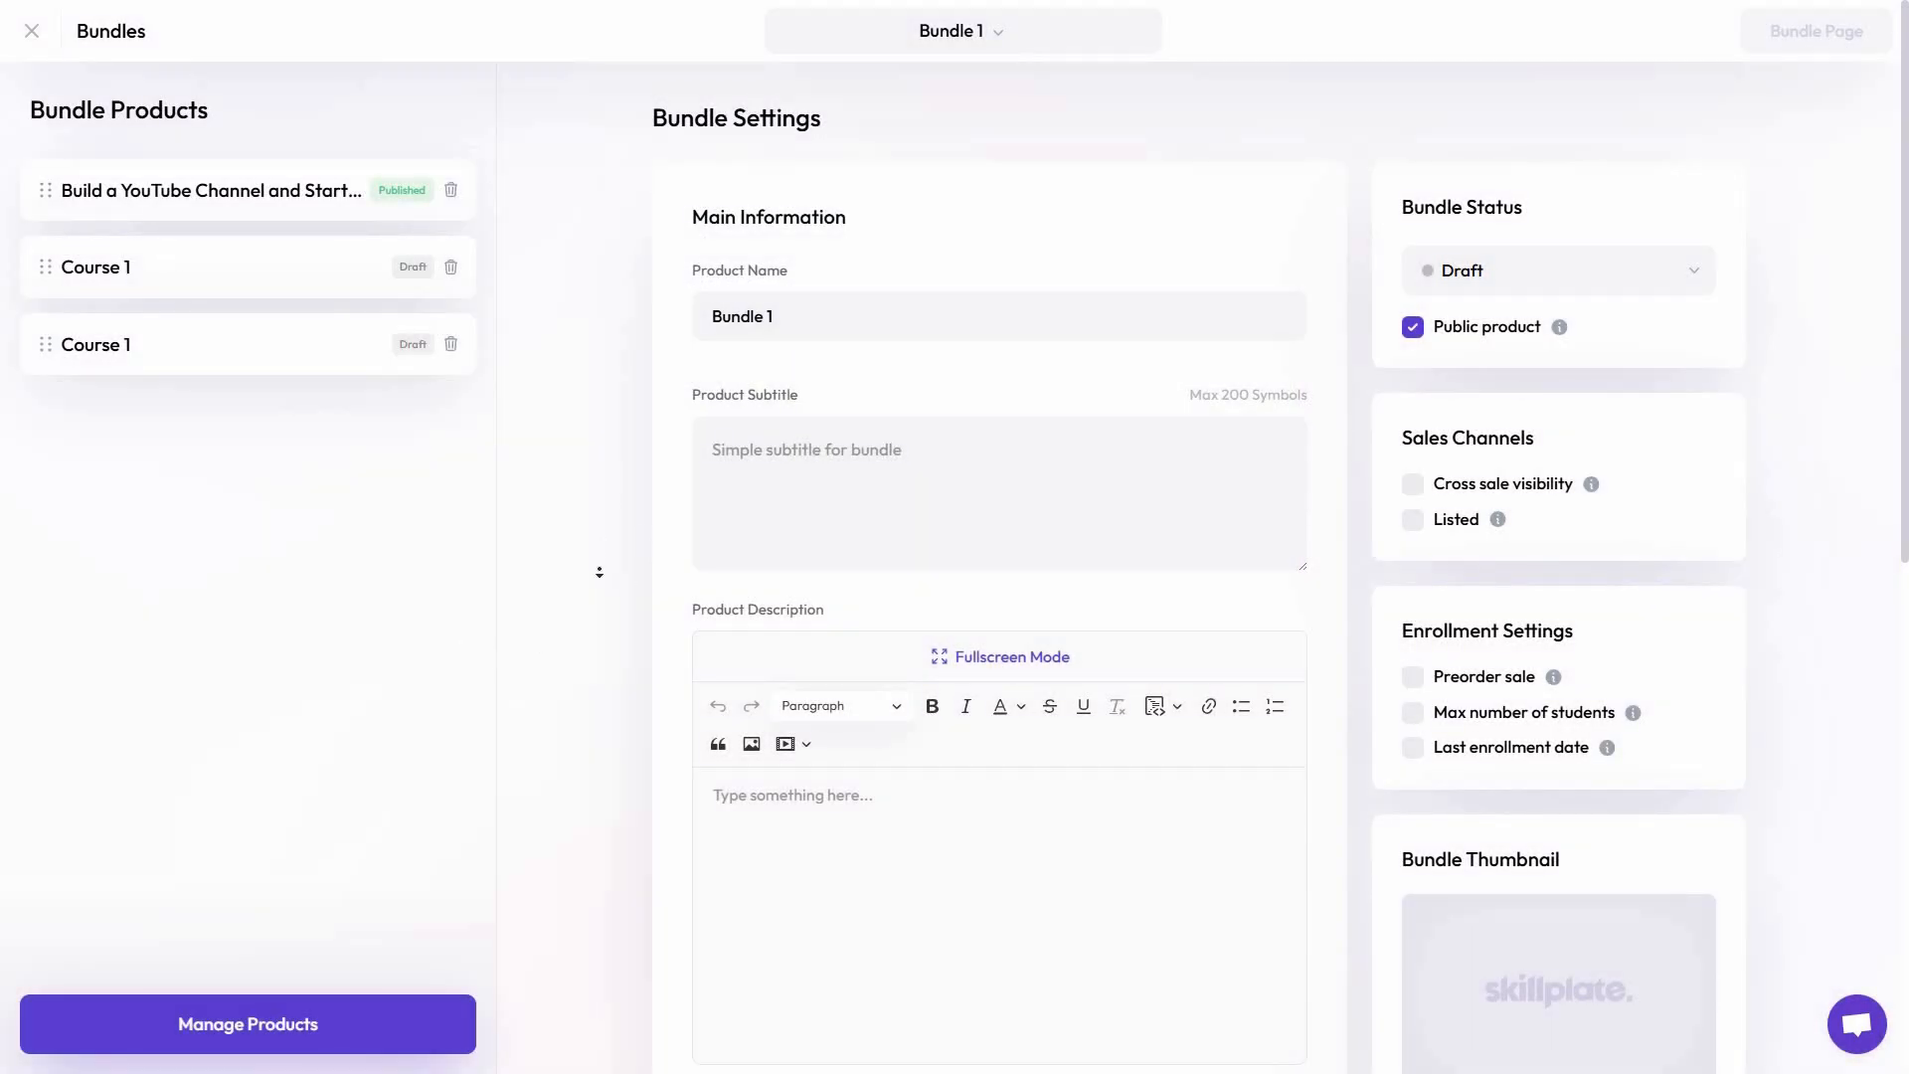
Review the bundle's description, enrollment, pricing, landing page and custom email settings, and close the bundle editor
scroll(597, 523, down, 7)
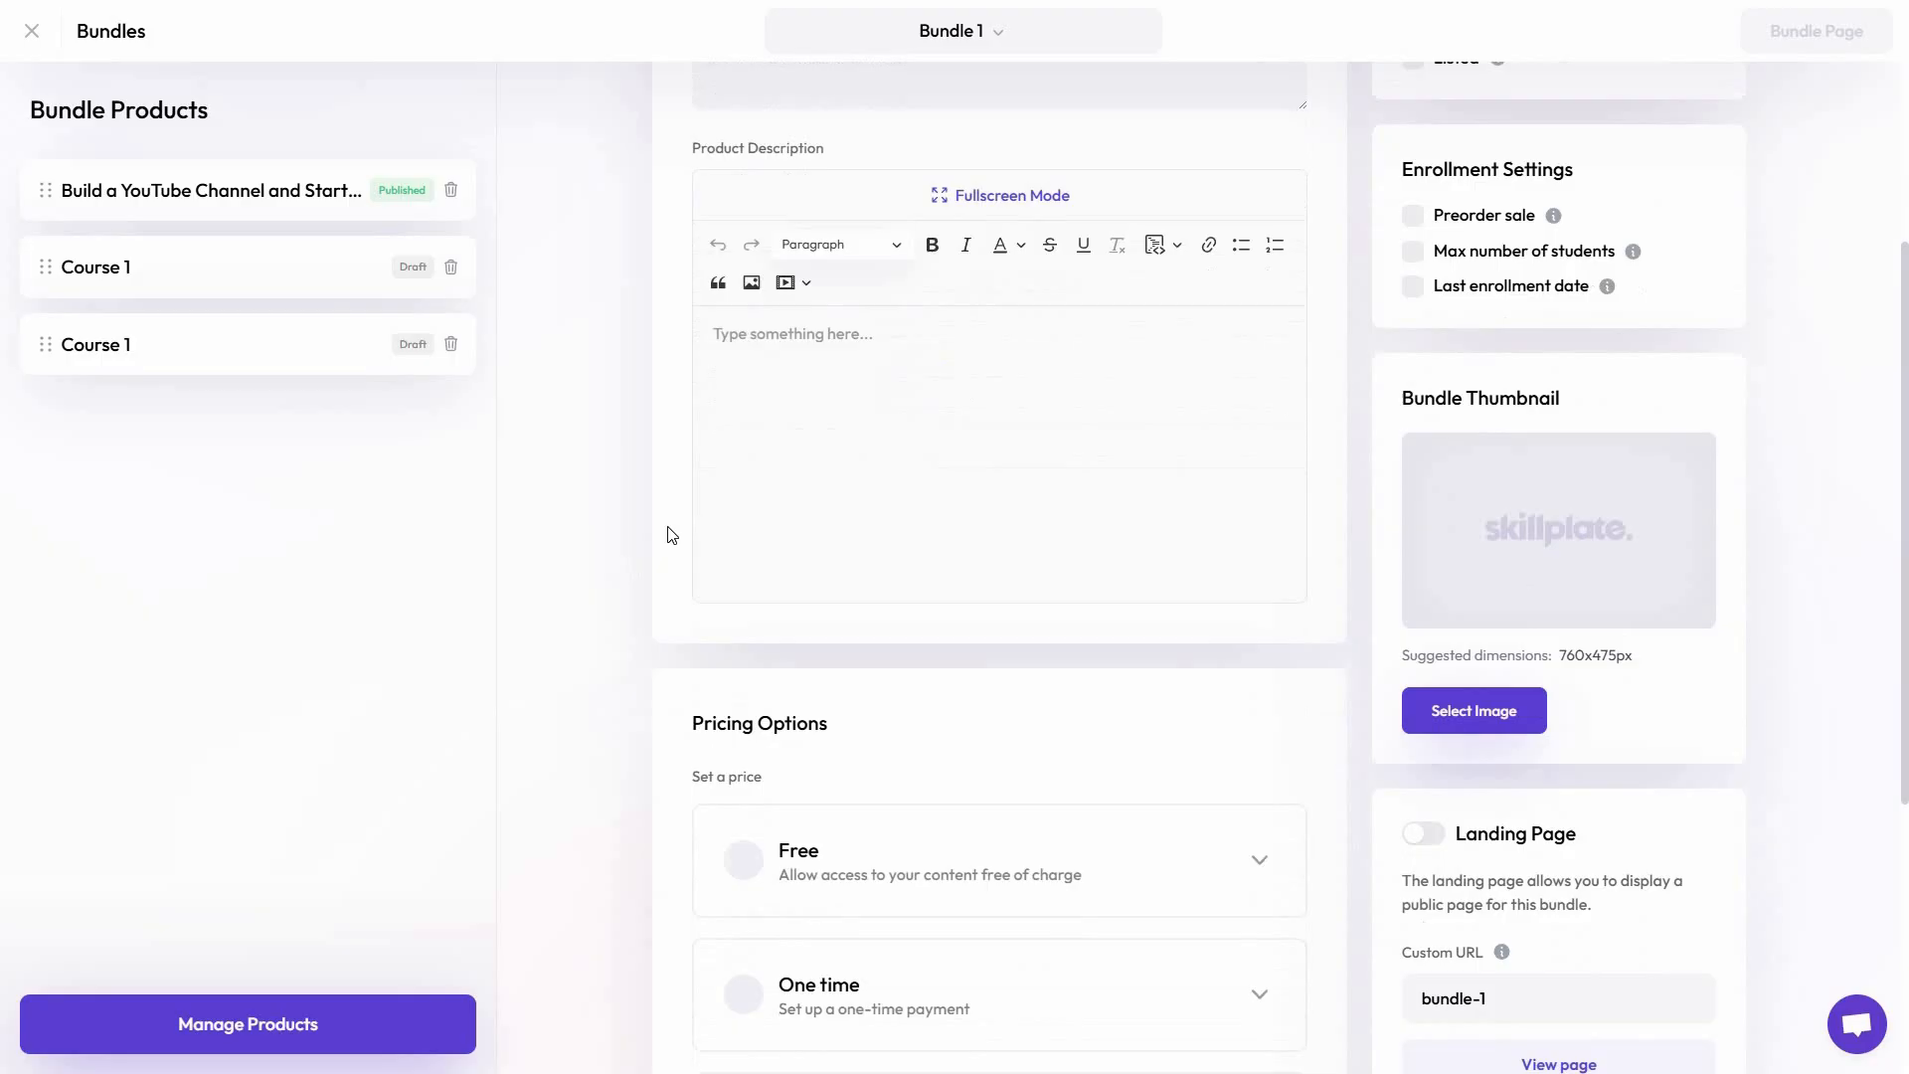
scroll(602, 594, down, 3)
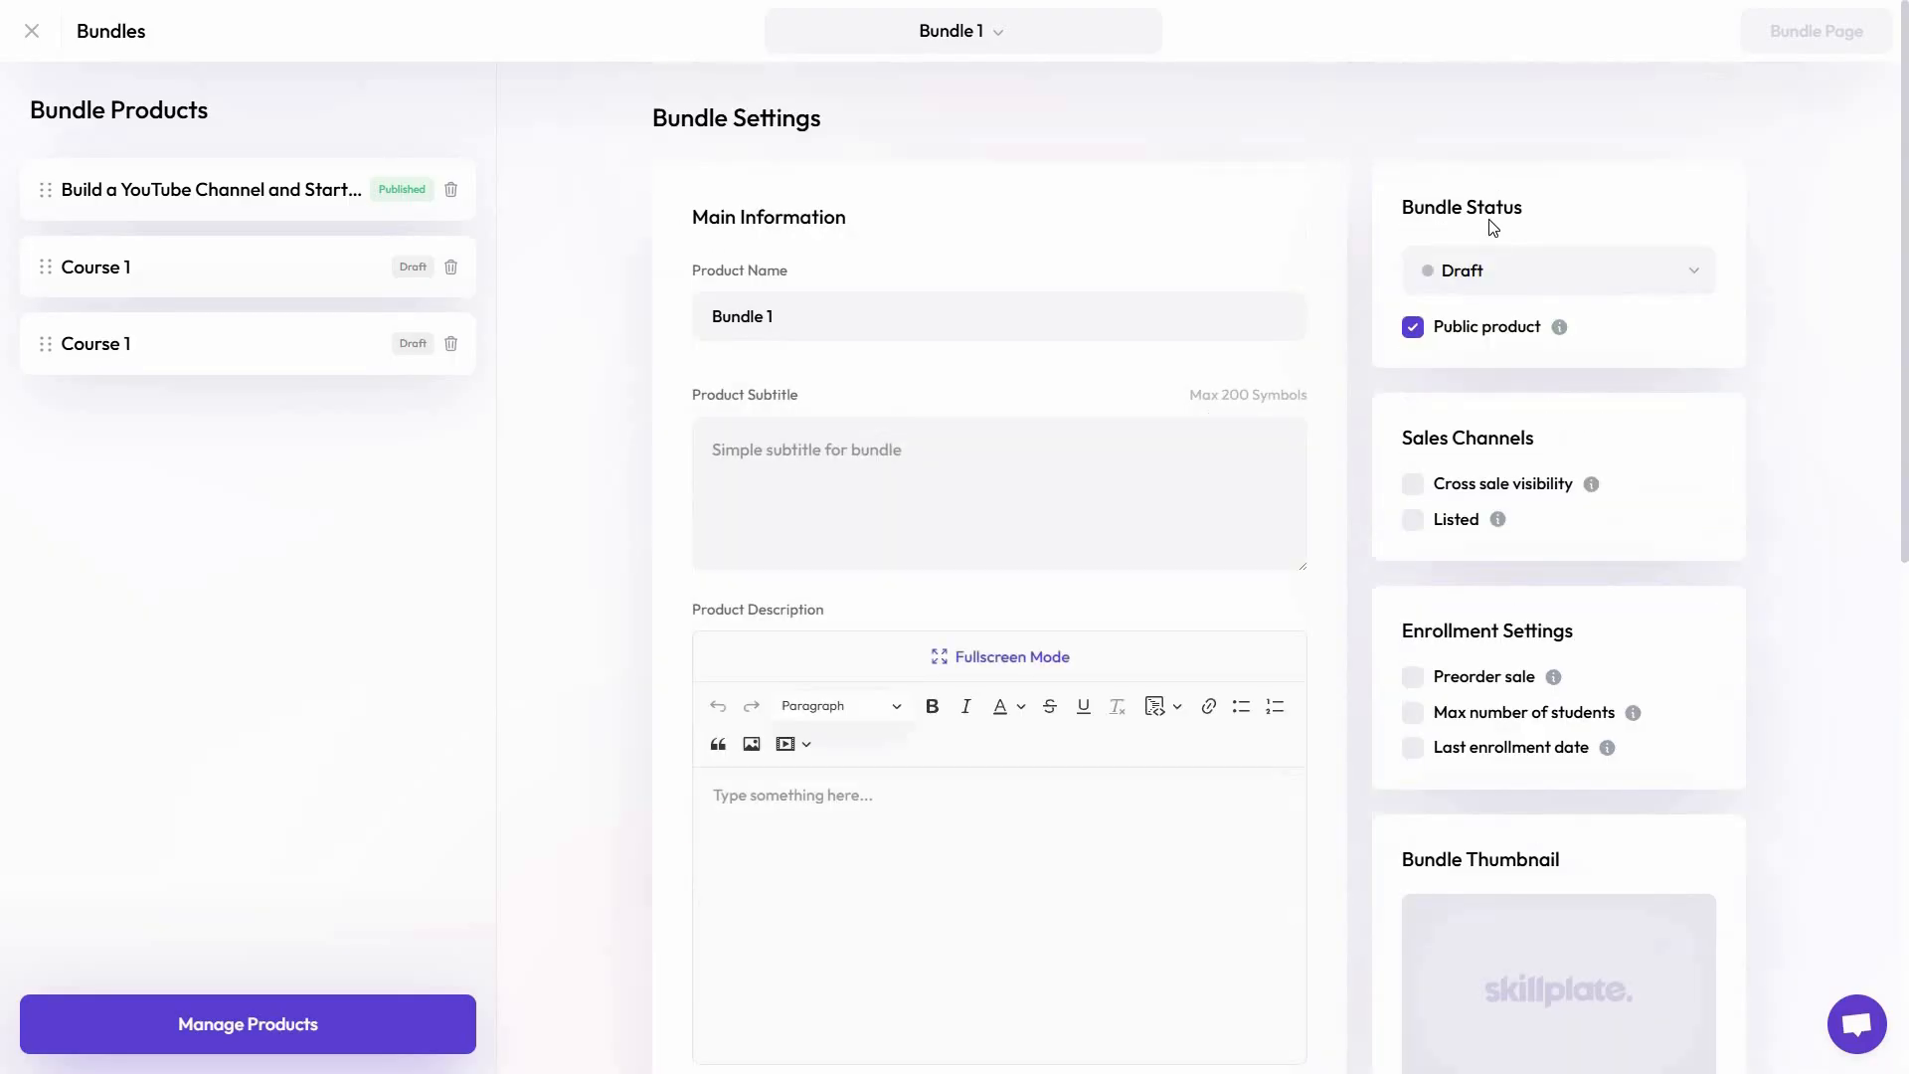
middle_click(1790, 513)
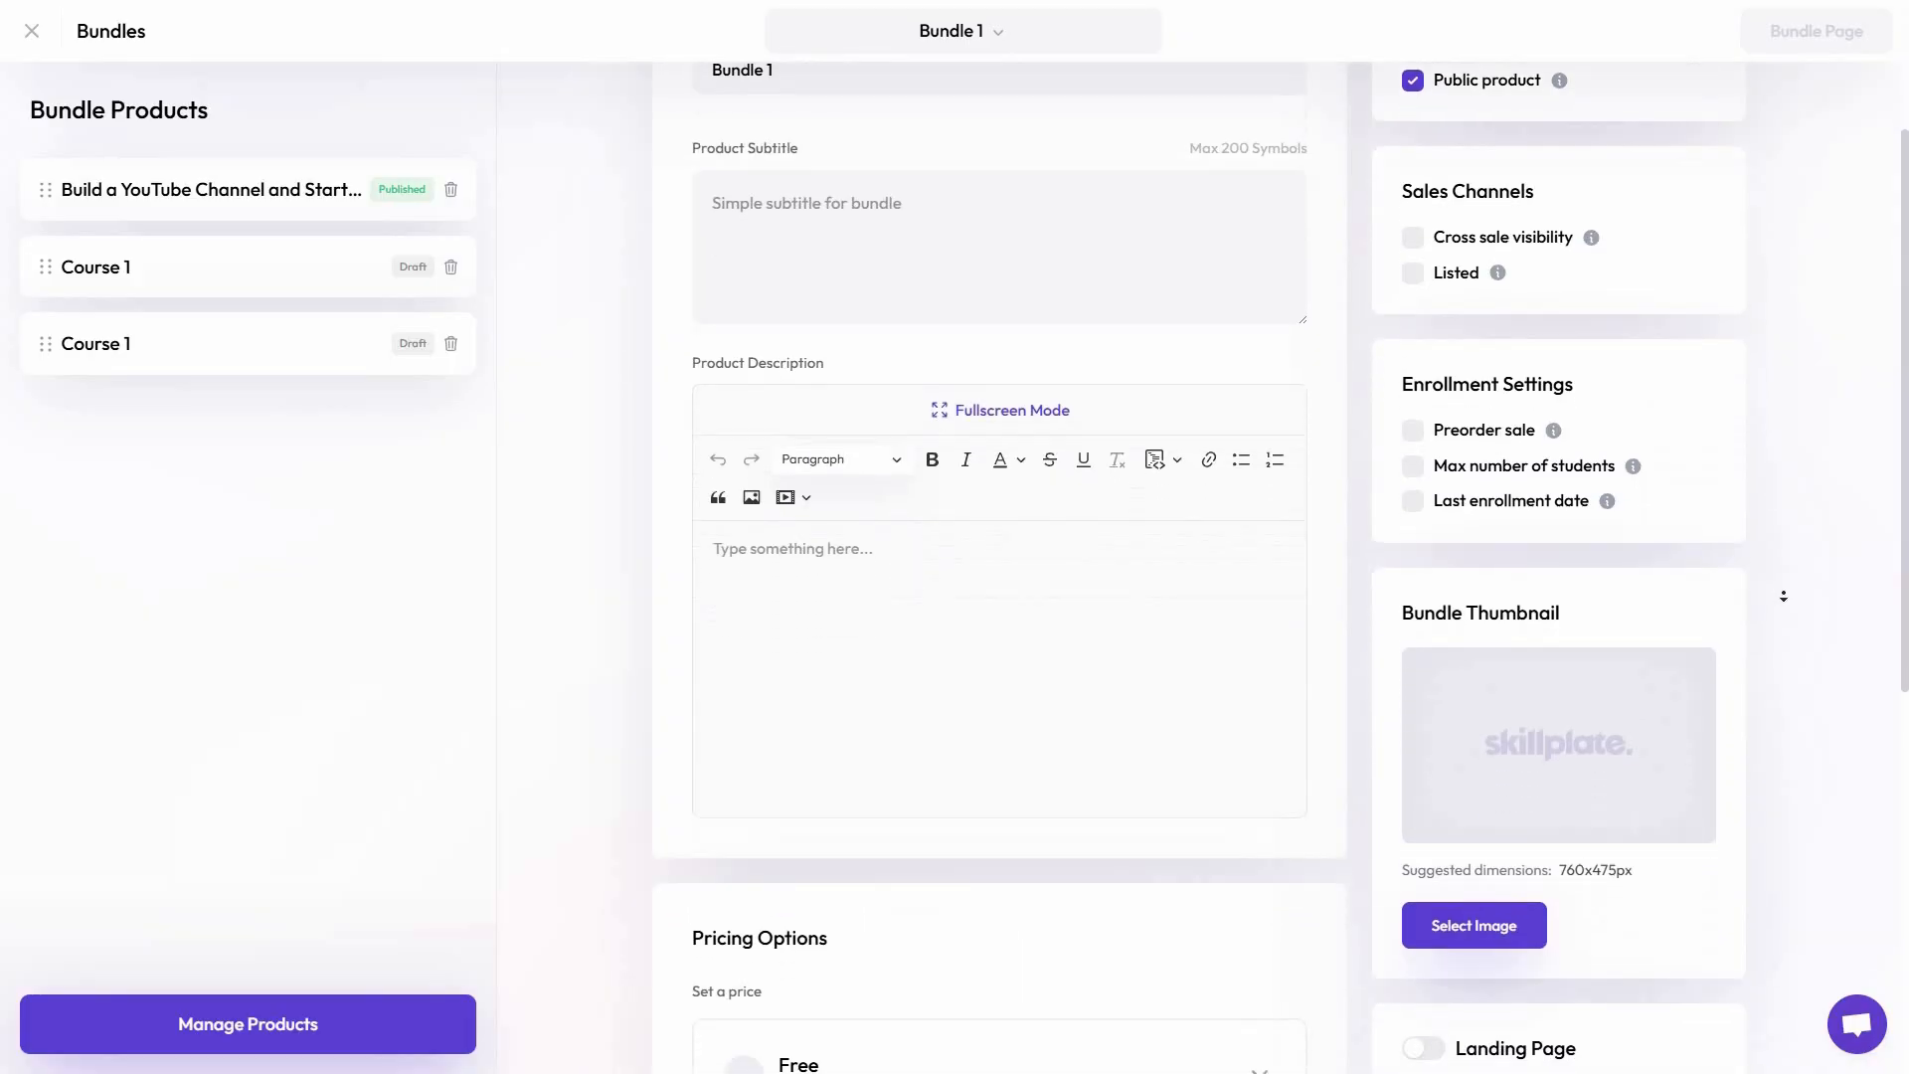
scroll(122, 168, up, 10)
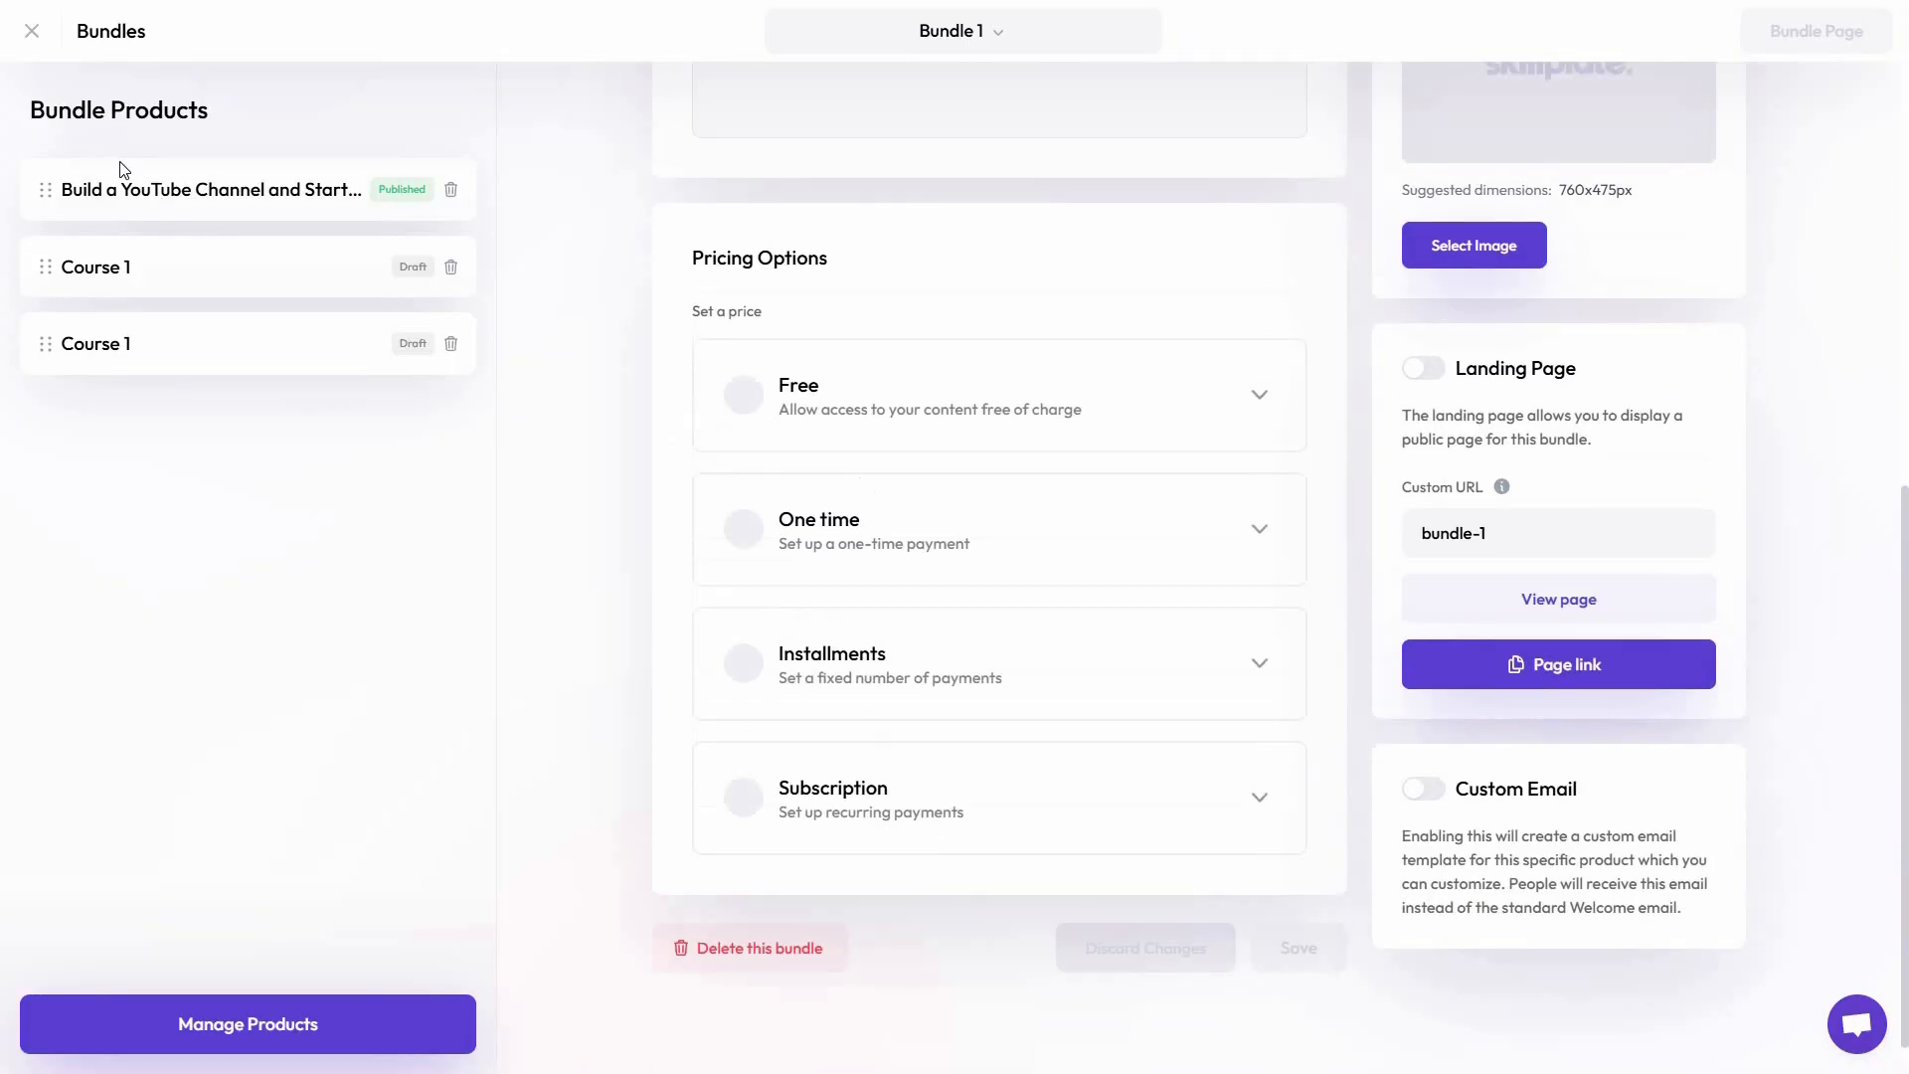
click(38, 37)
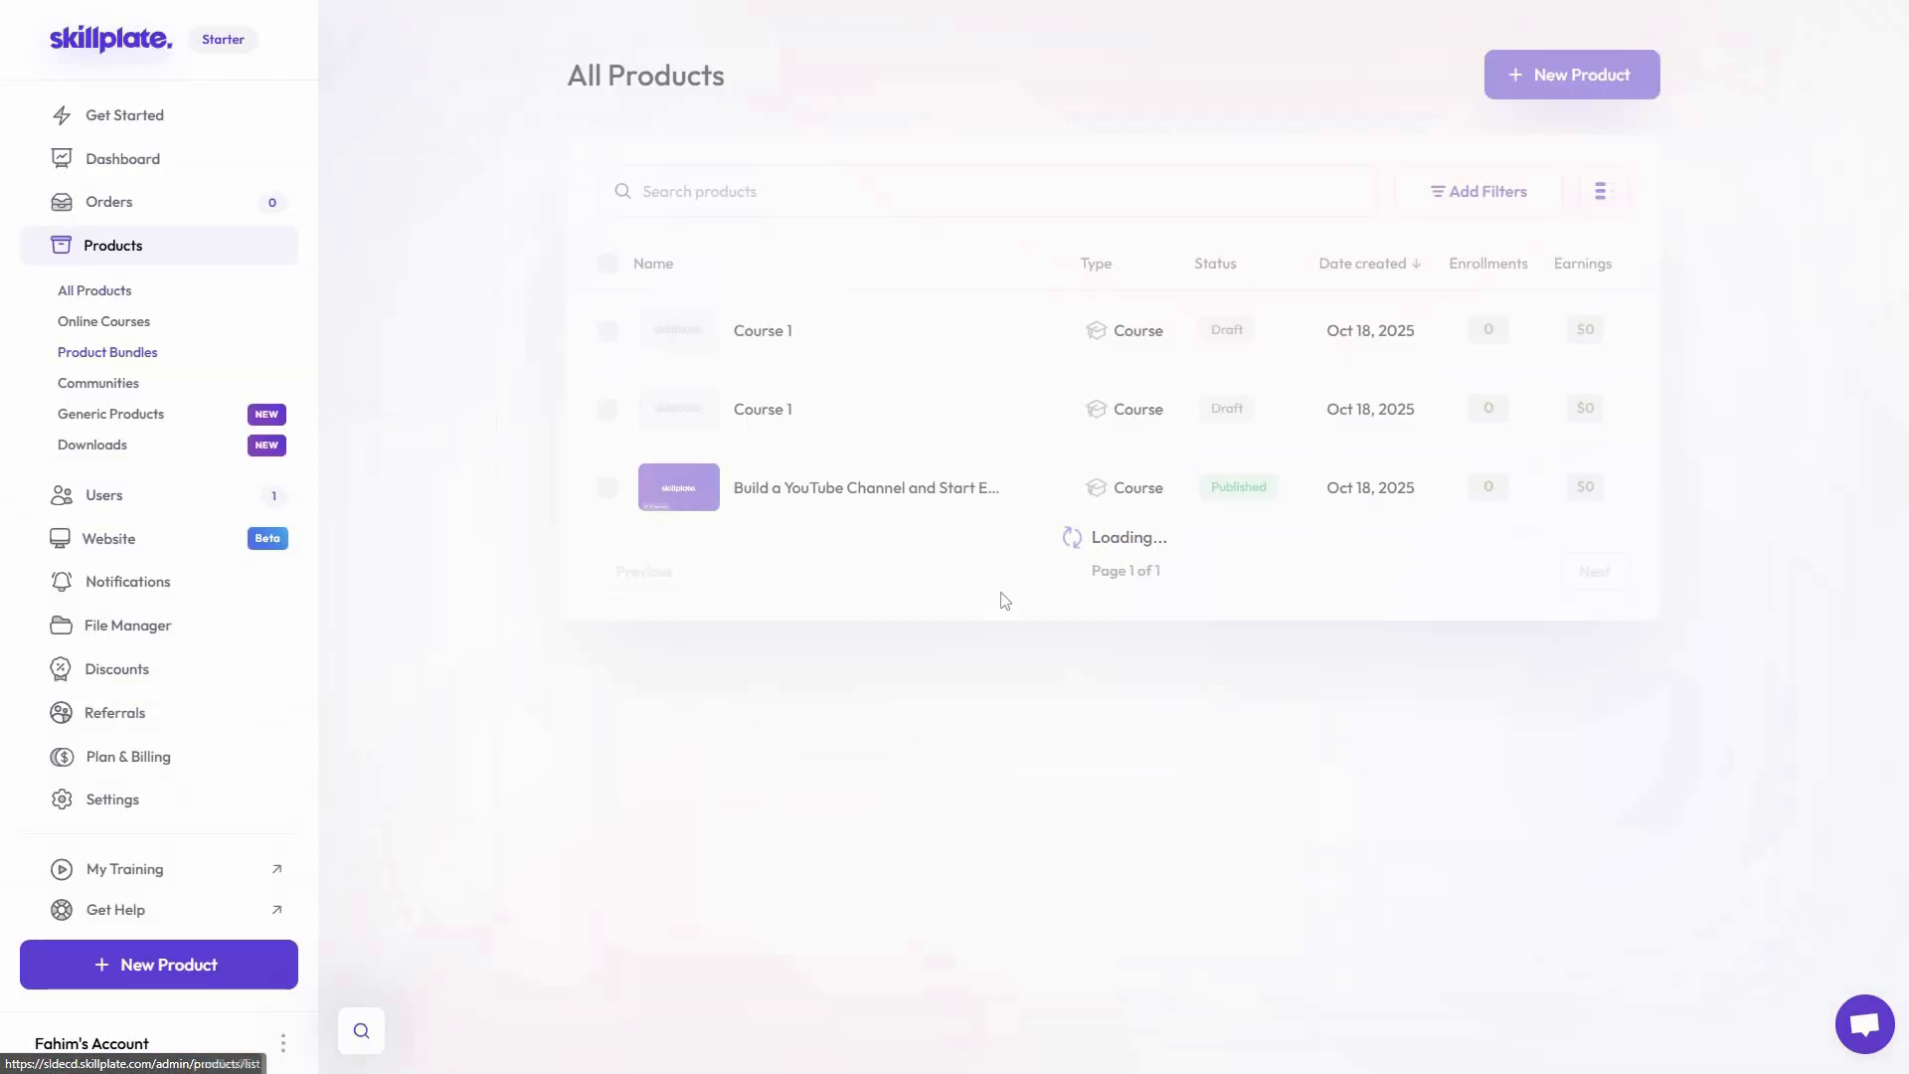
Create a new community product named "Community 1"
click(1575, 84)
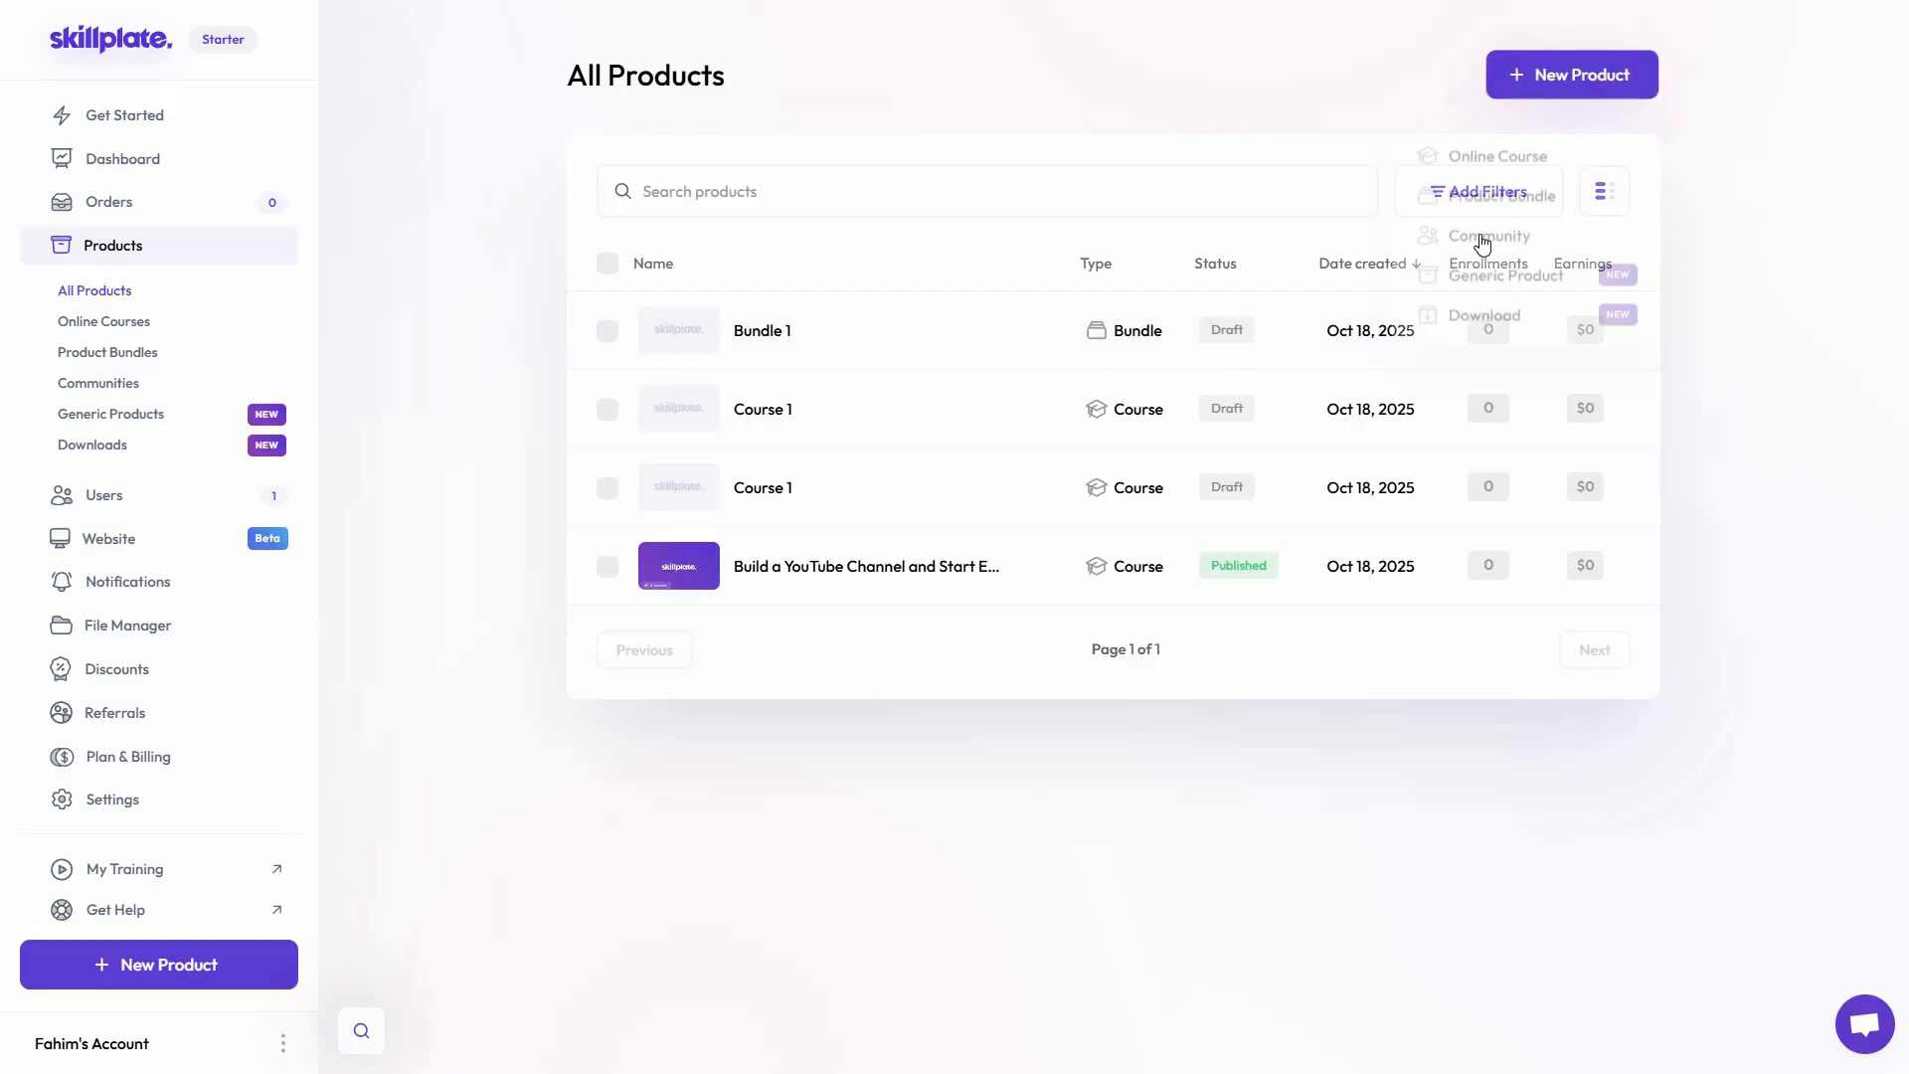
click(1518, 245)
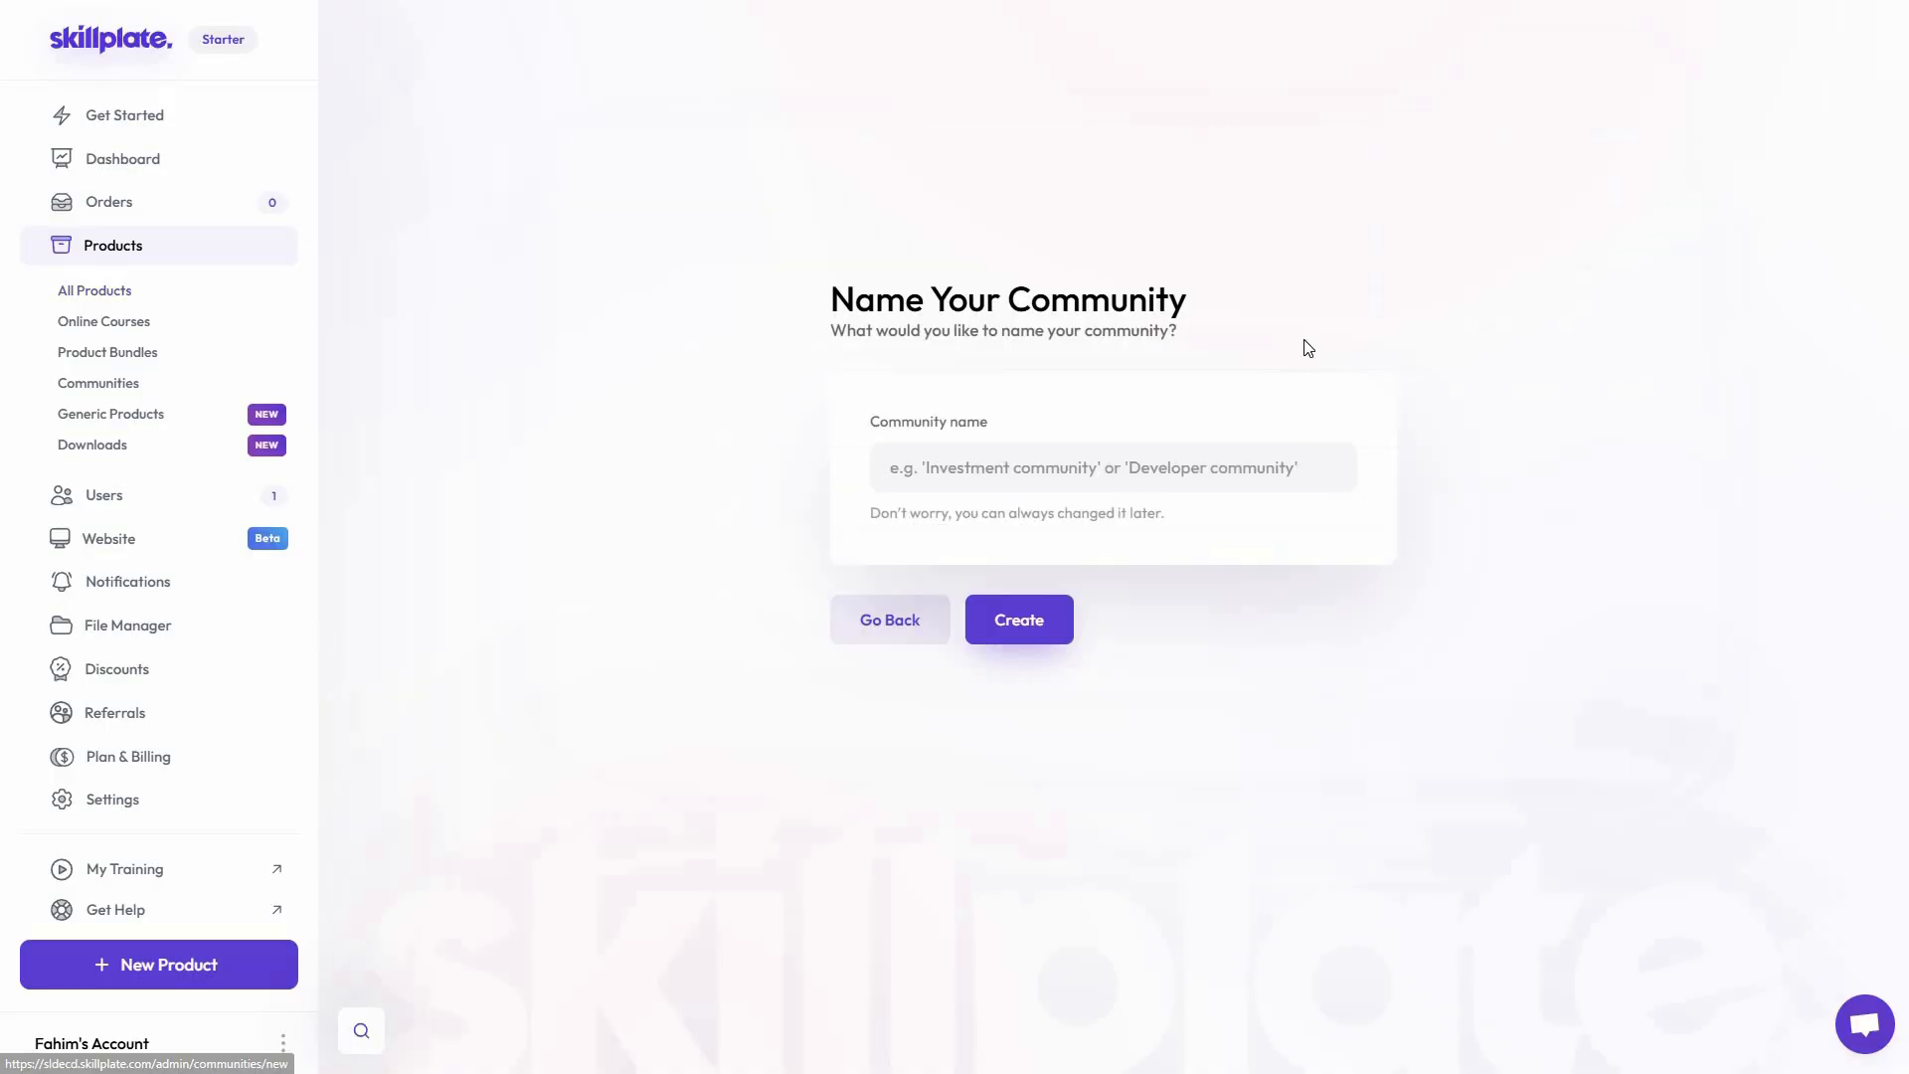
double_click(1079, 300)
key(ctrl+c)
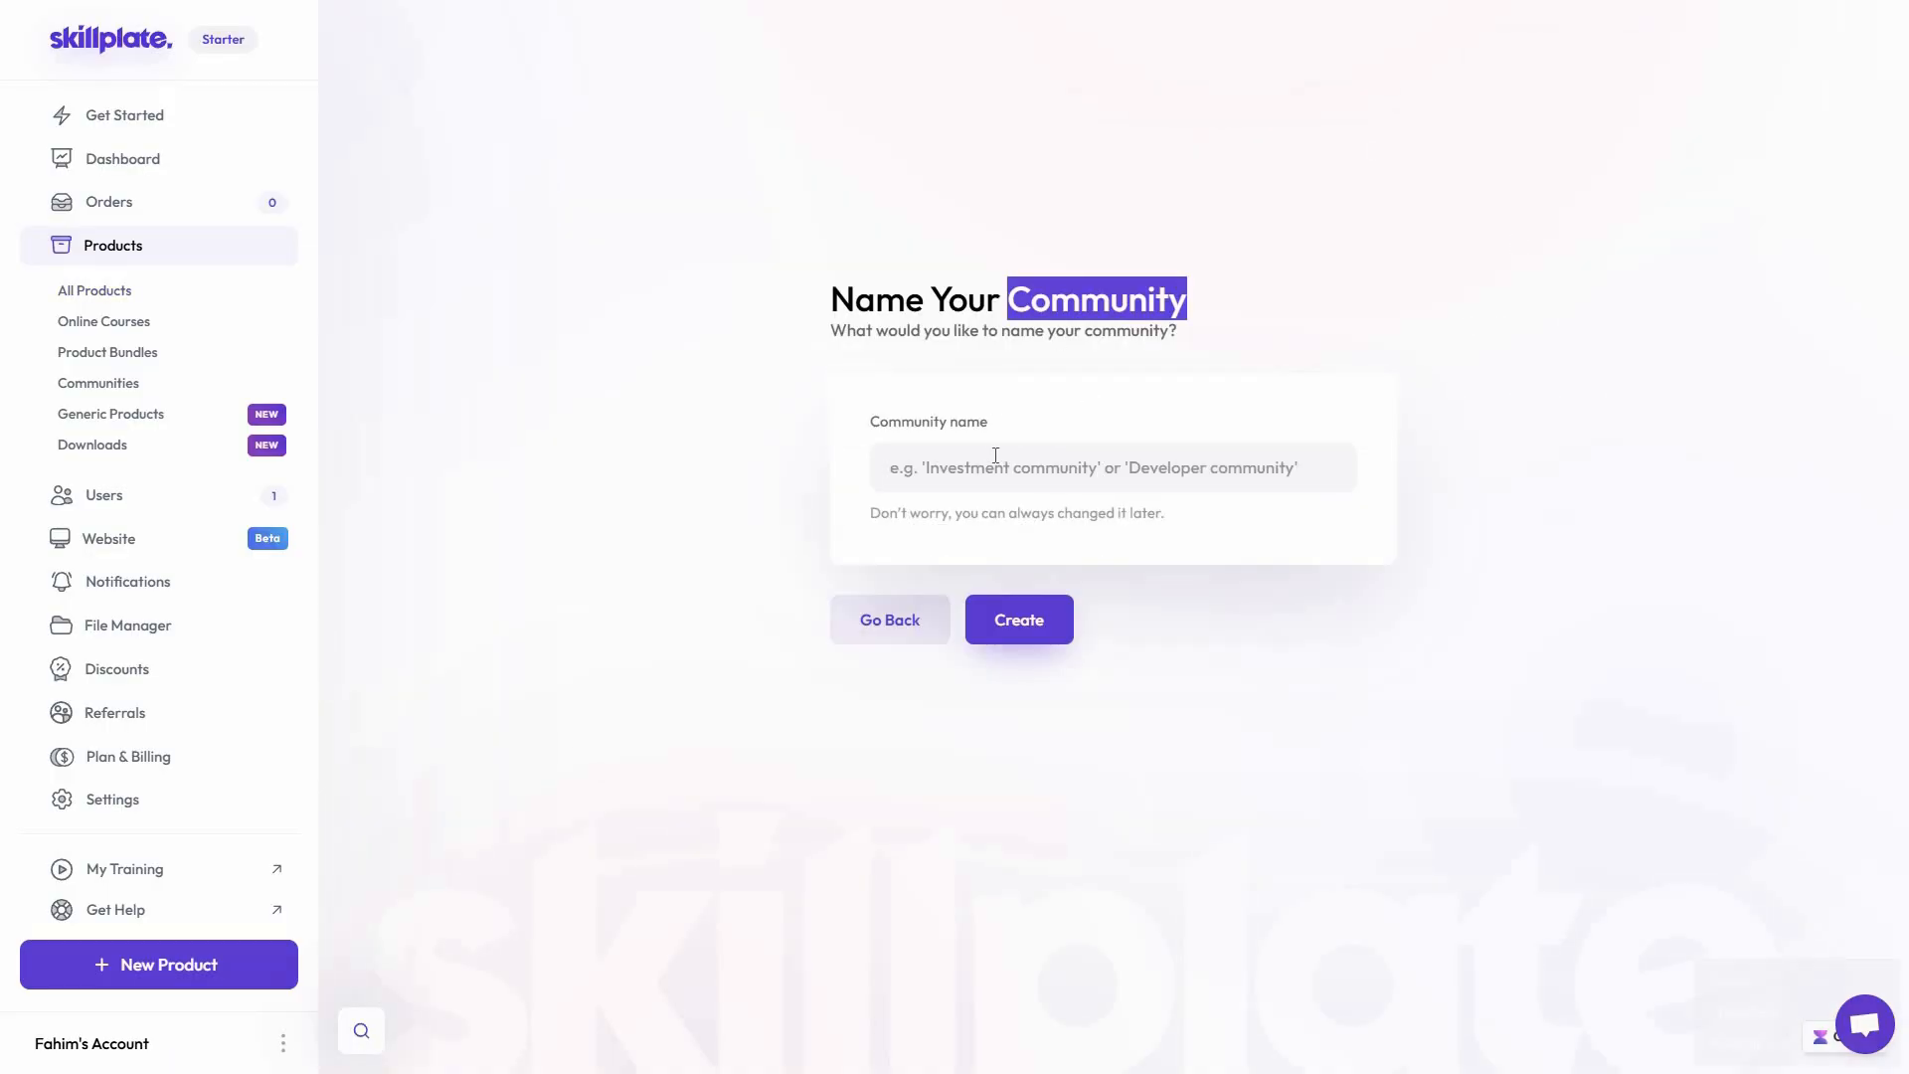
click(996, 457)
key(ctrl+v)
click(1015, 619)
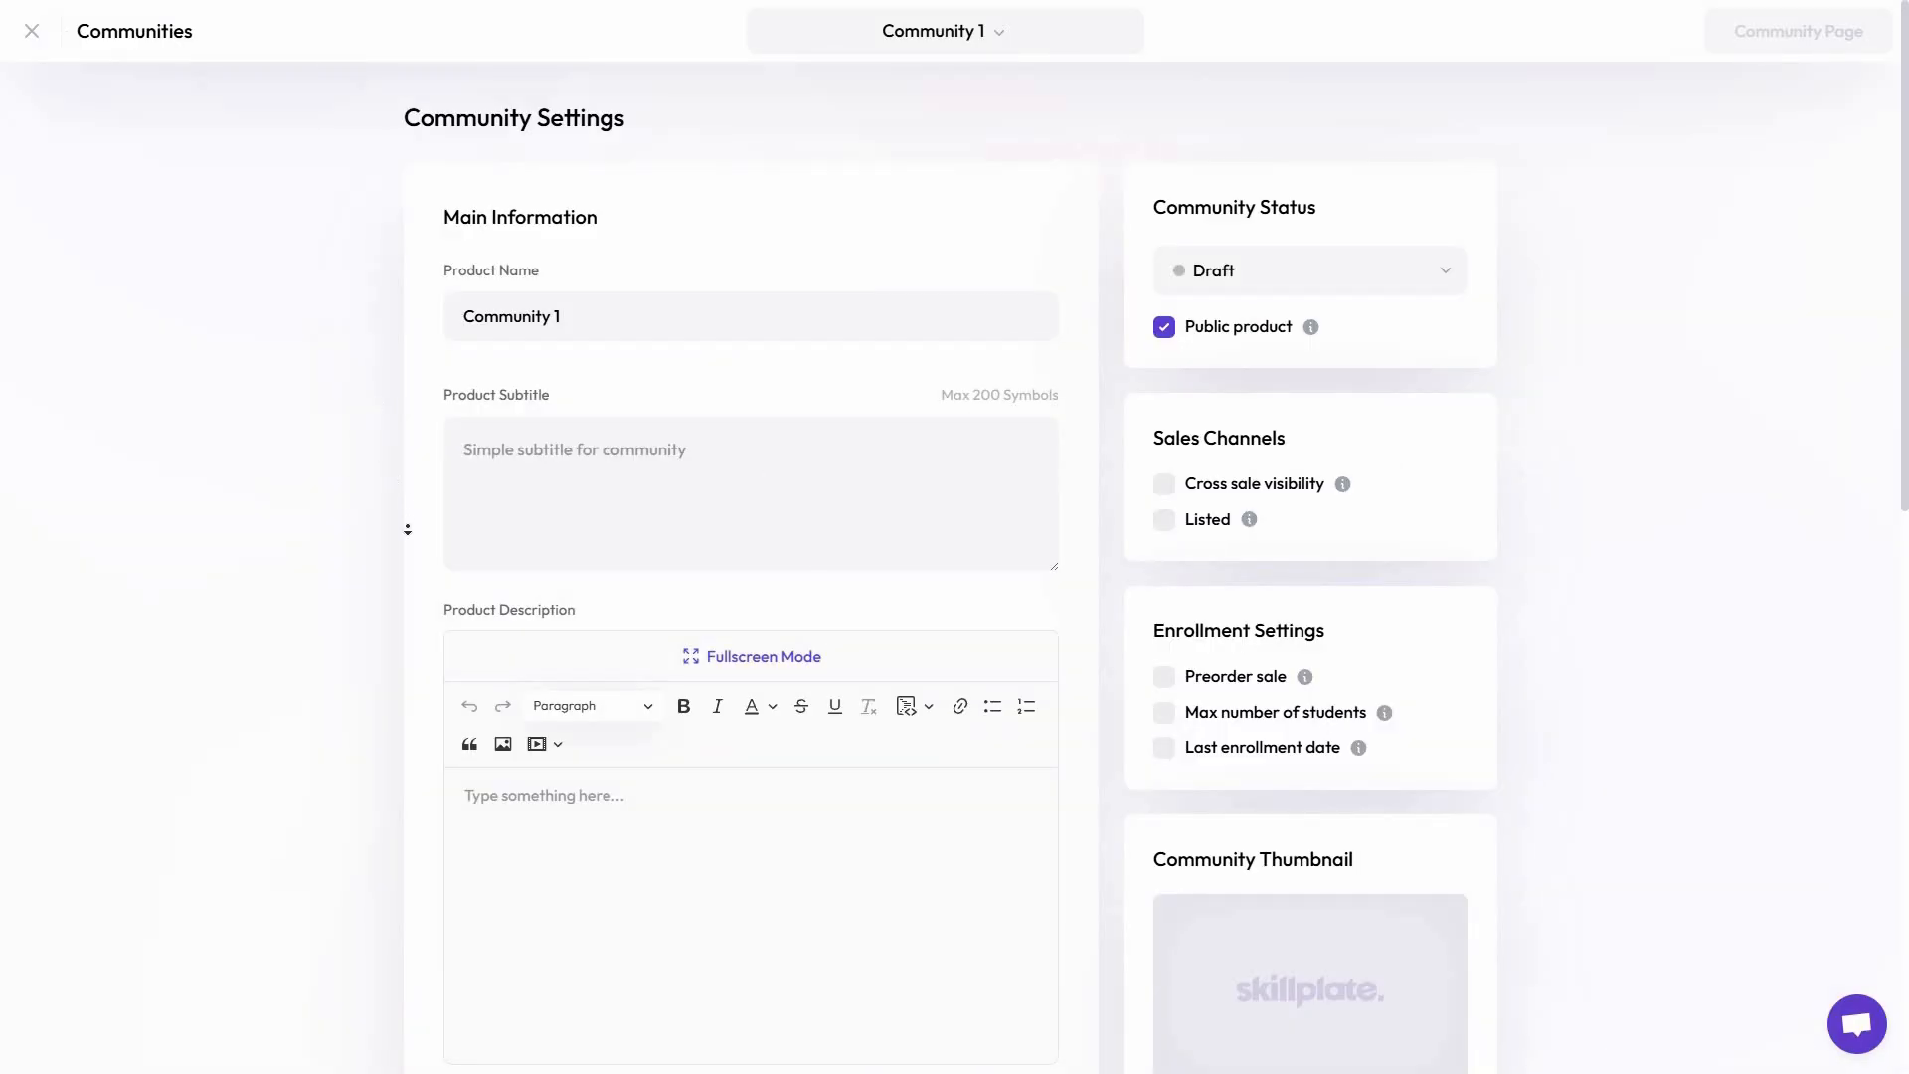
Choose the Free pricing option for the community
scroll(401, 520, down, 5)
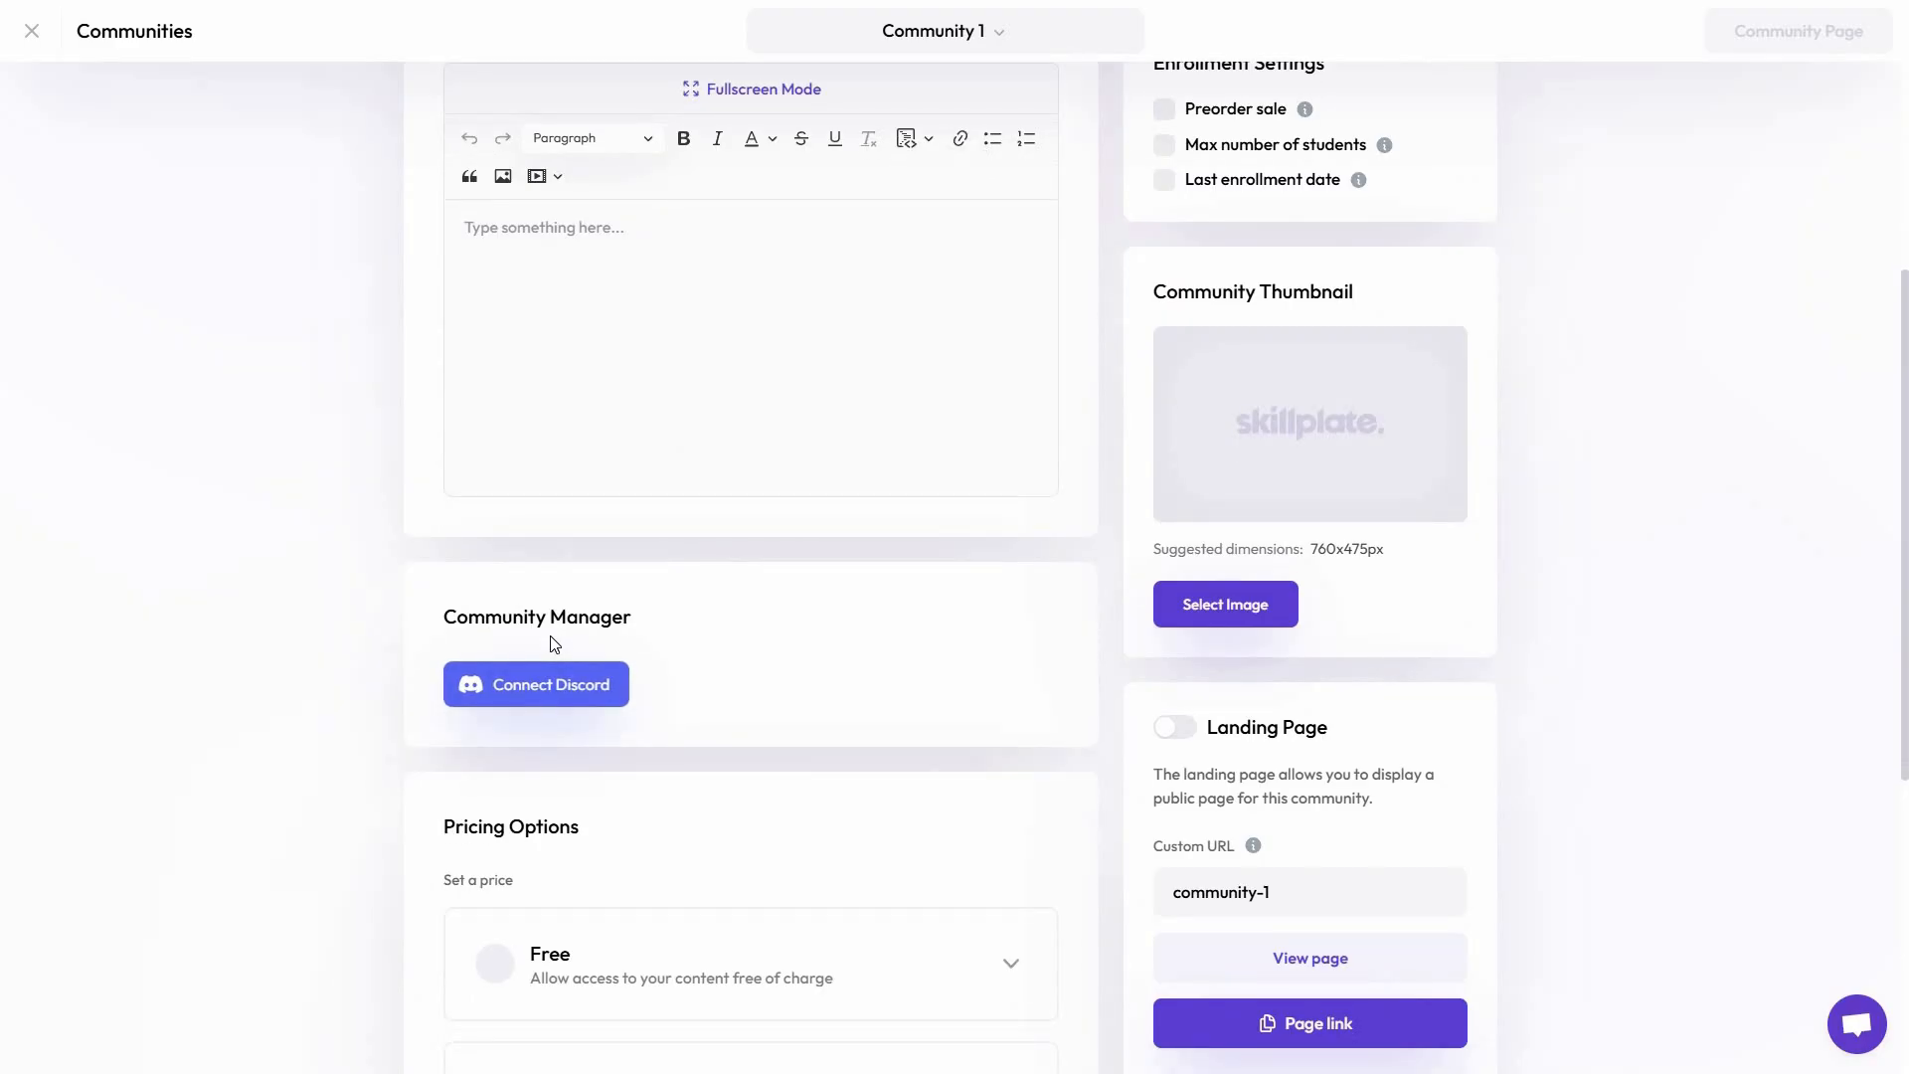
scroll(745, 724, down, 5)
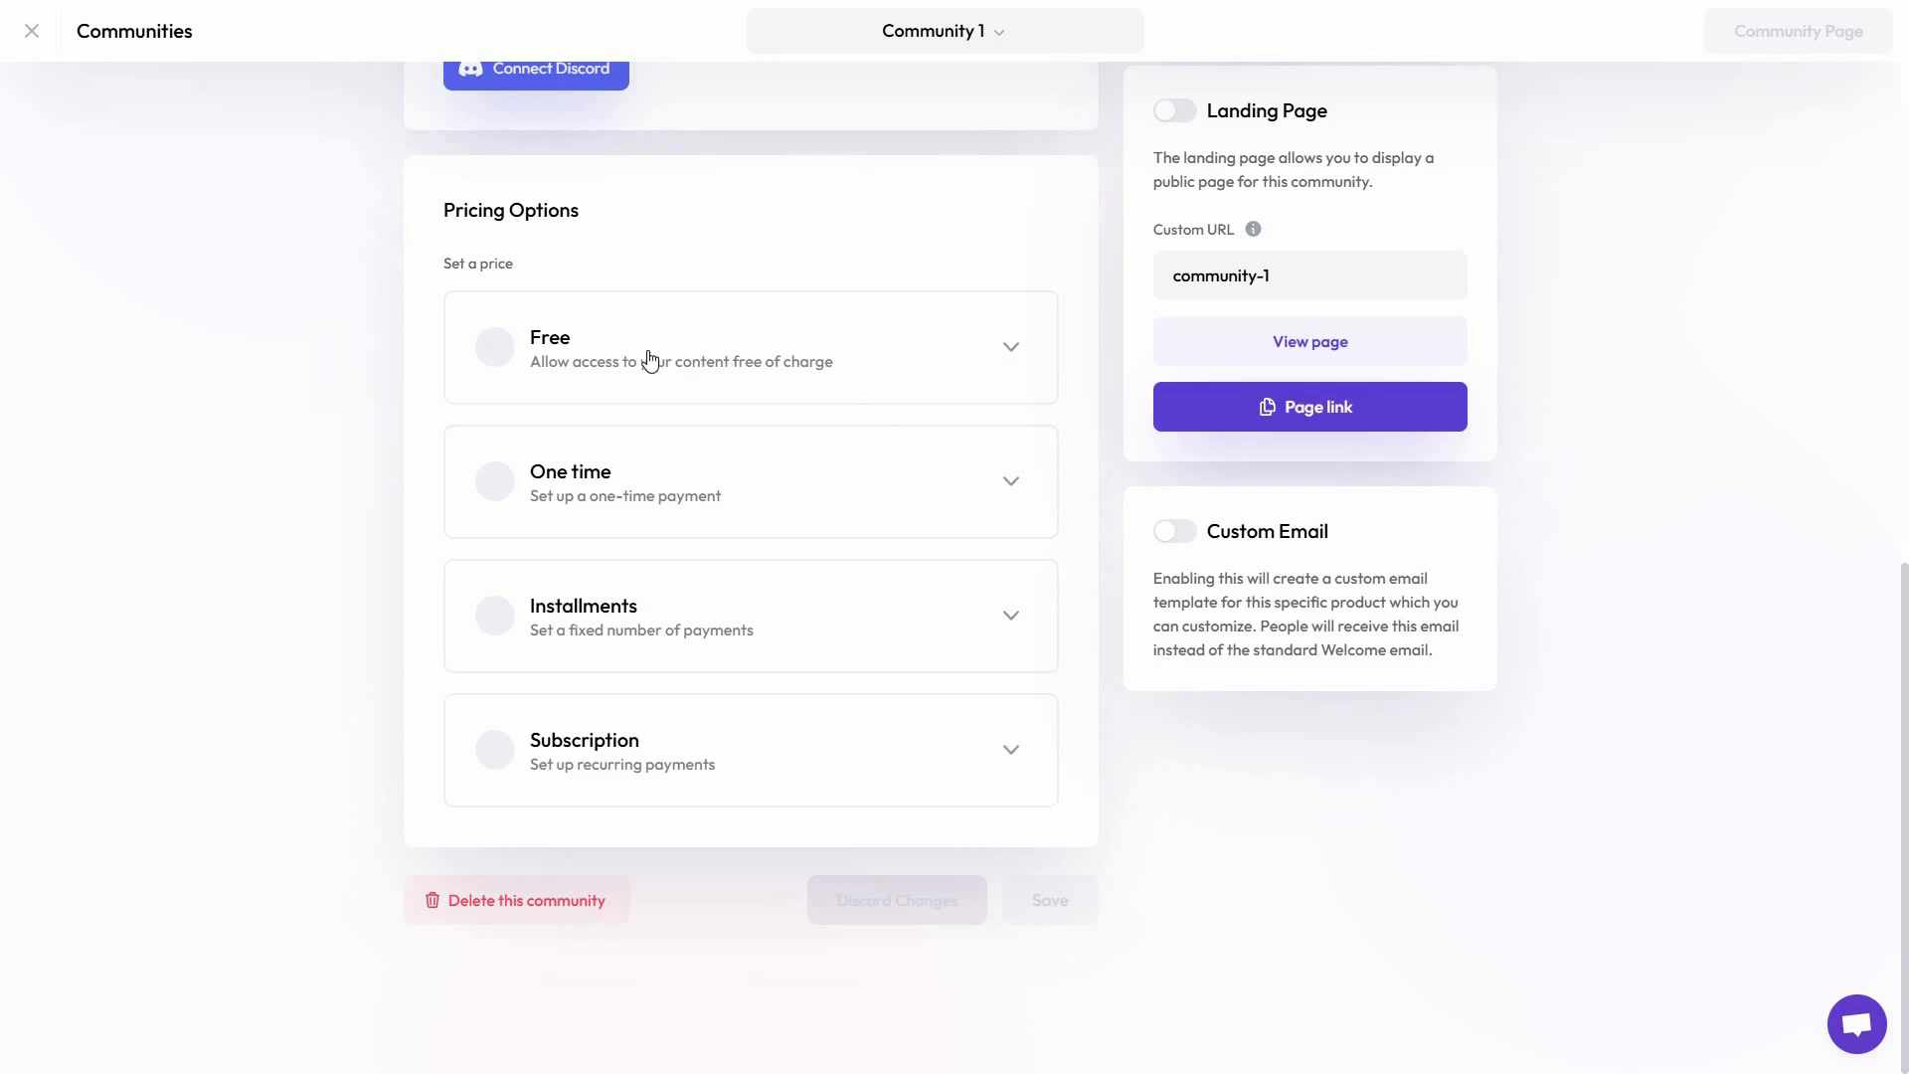
click(493, 348)
click(559, 345)
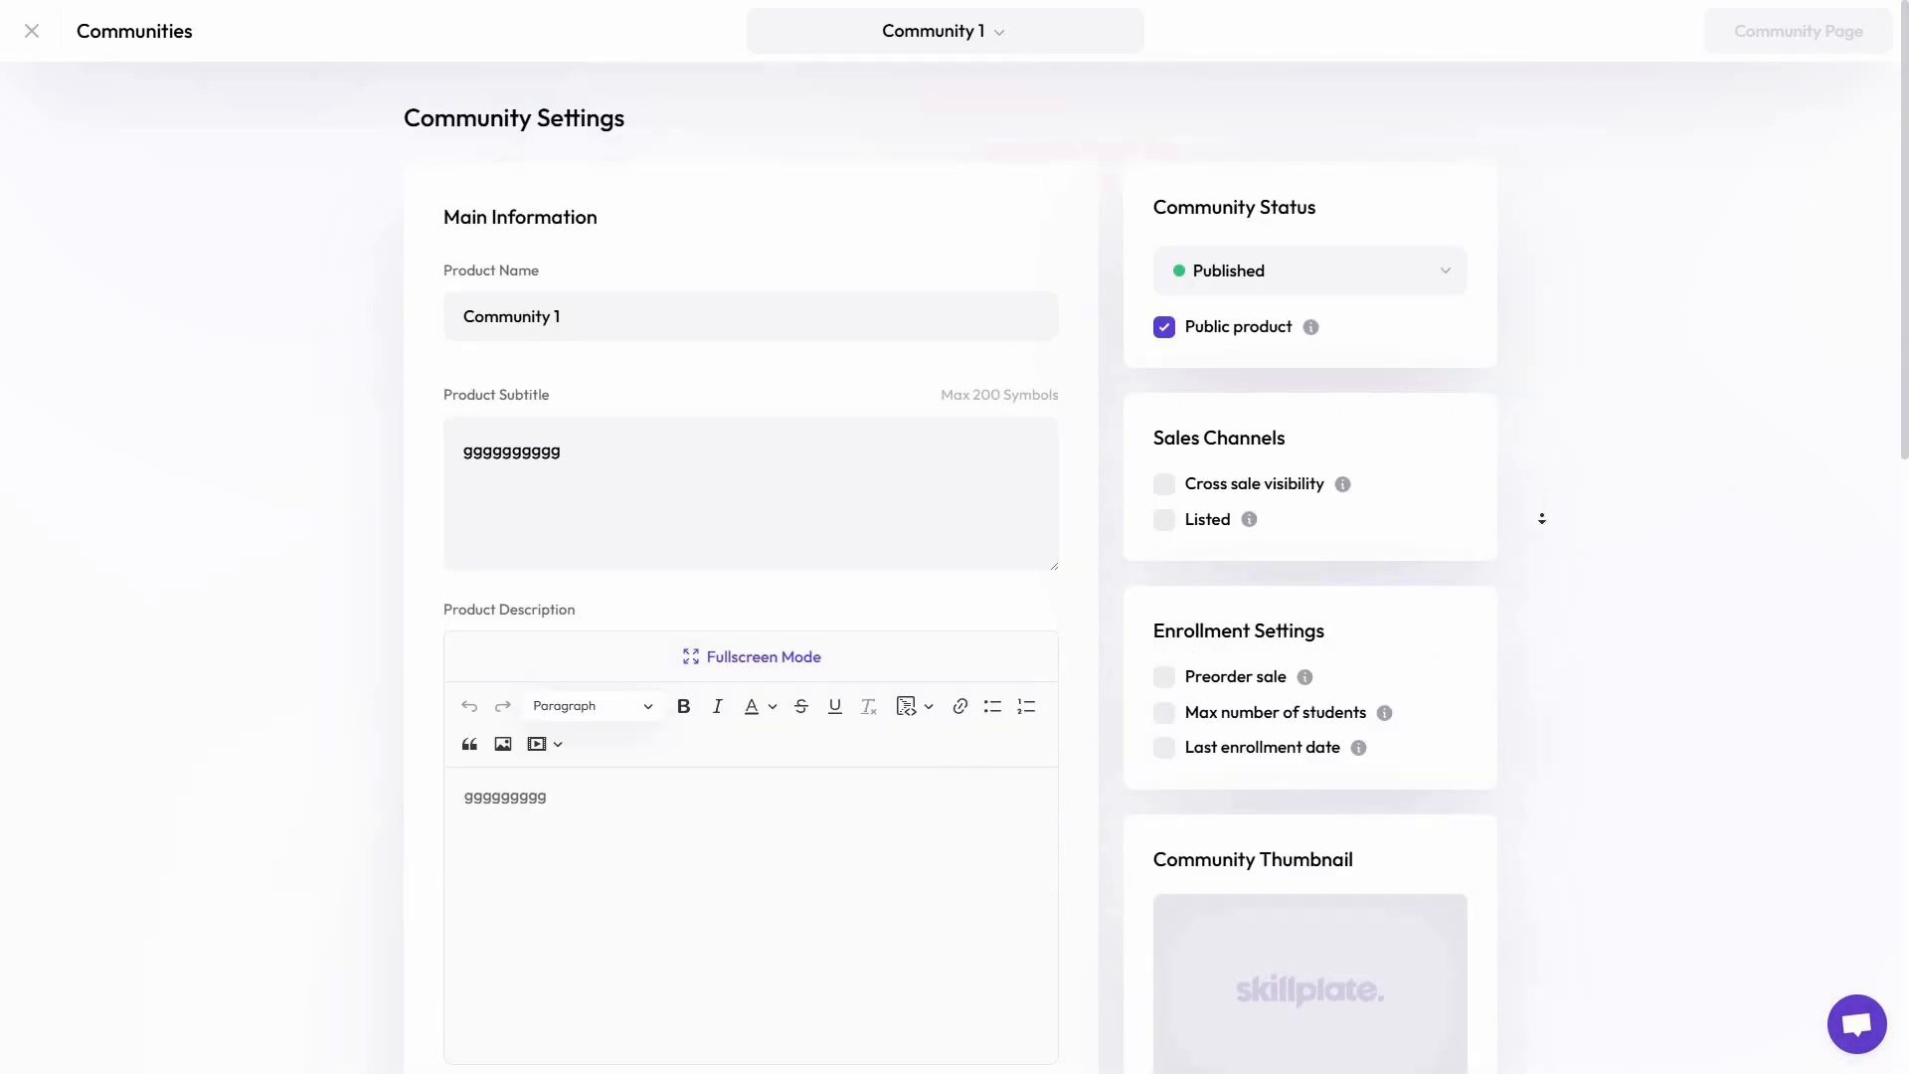
Review the published community's settings, including the Discord connection, pricing options, landing page and custom email
scroll(1541, 518, down, 10)
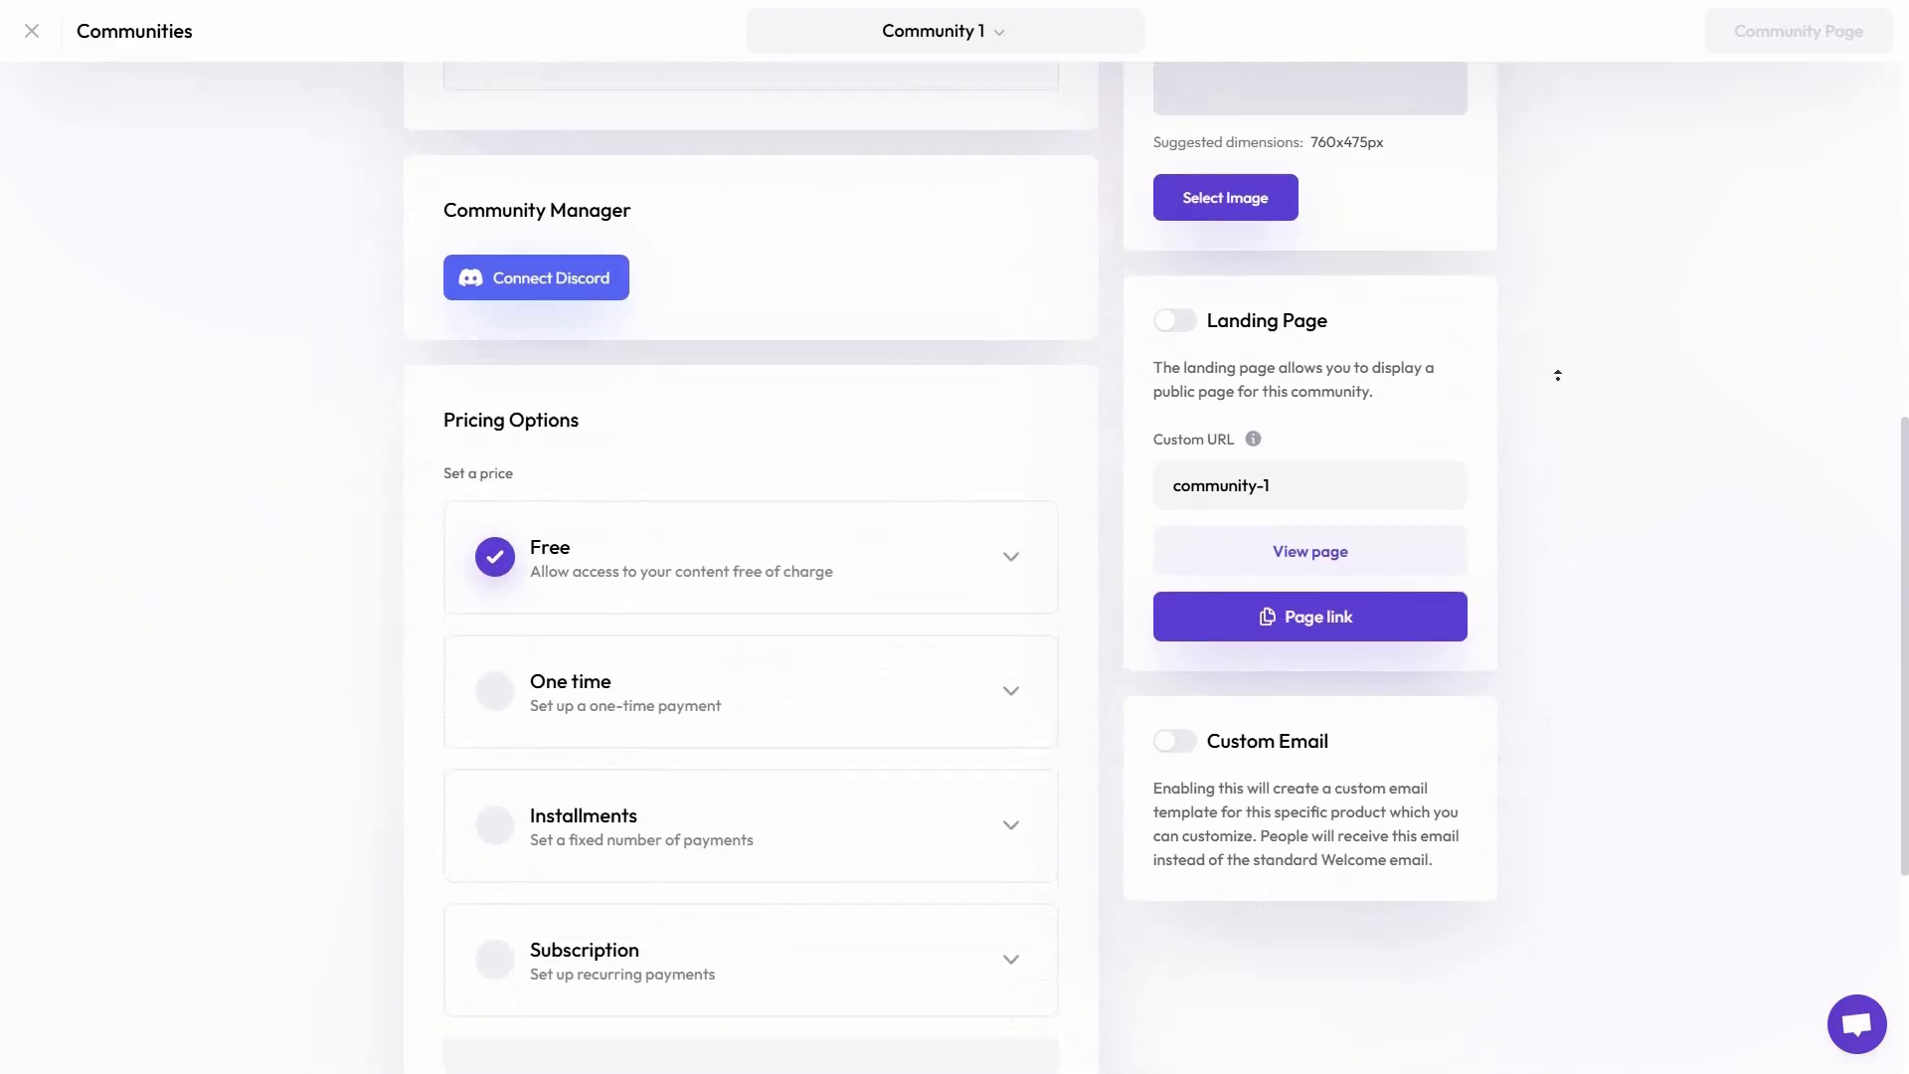
scroll(1558, 375, down, 5)
scroll(767, 617, up, 7)
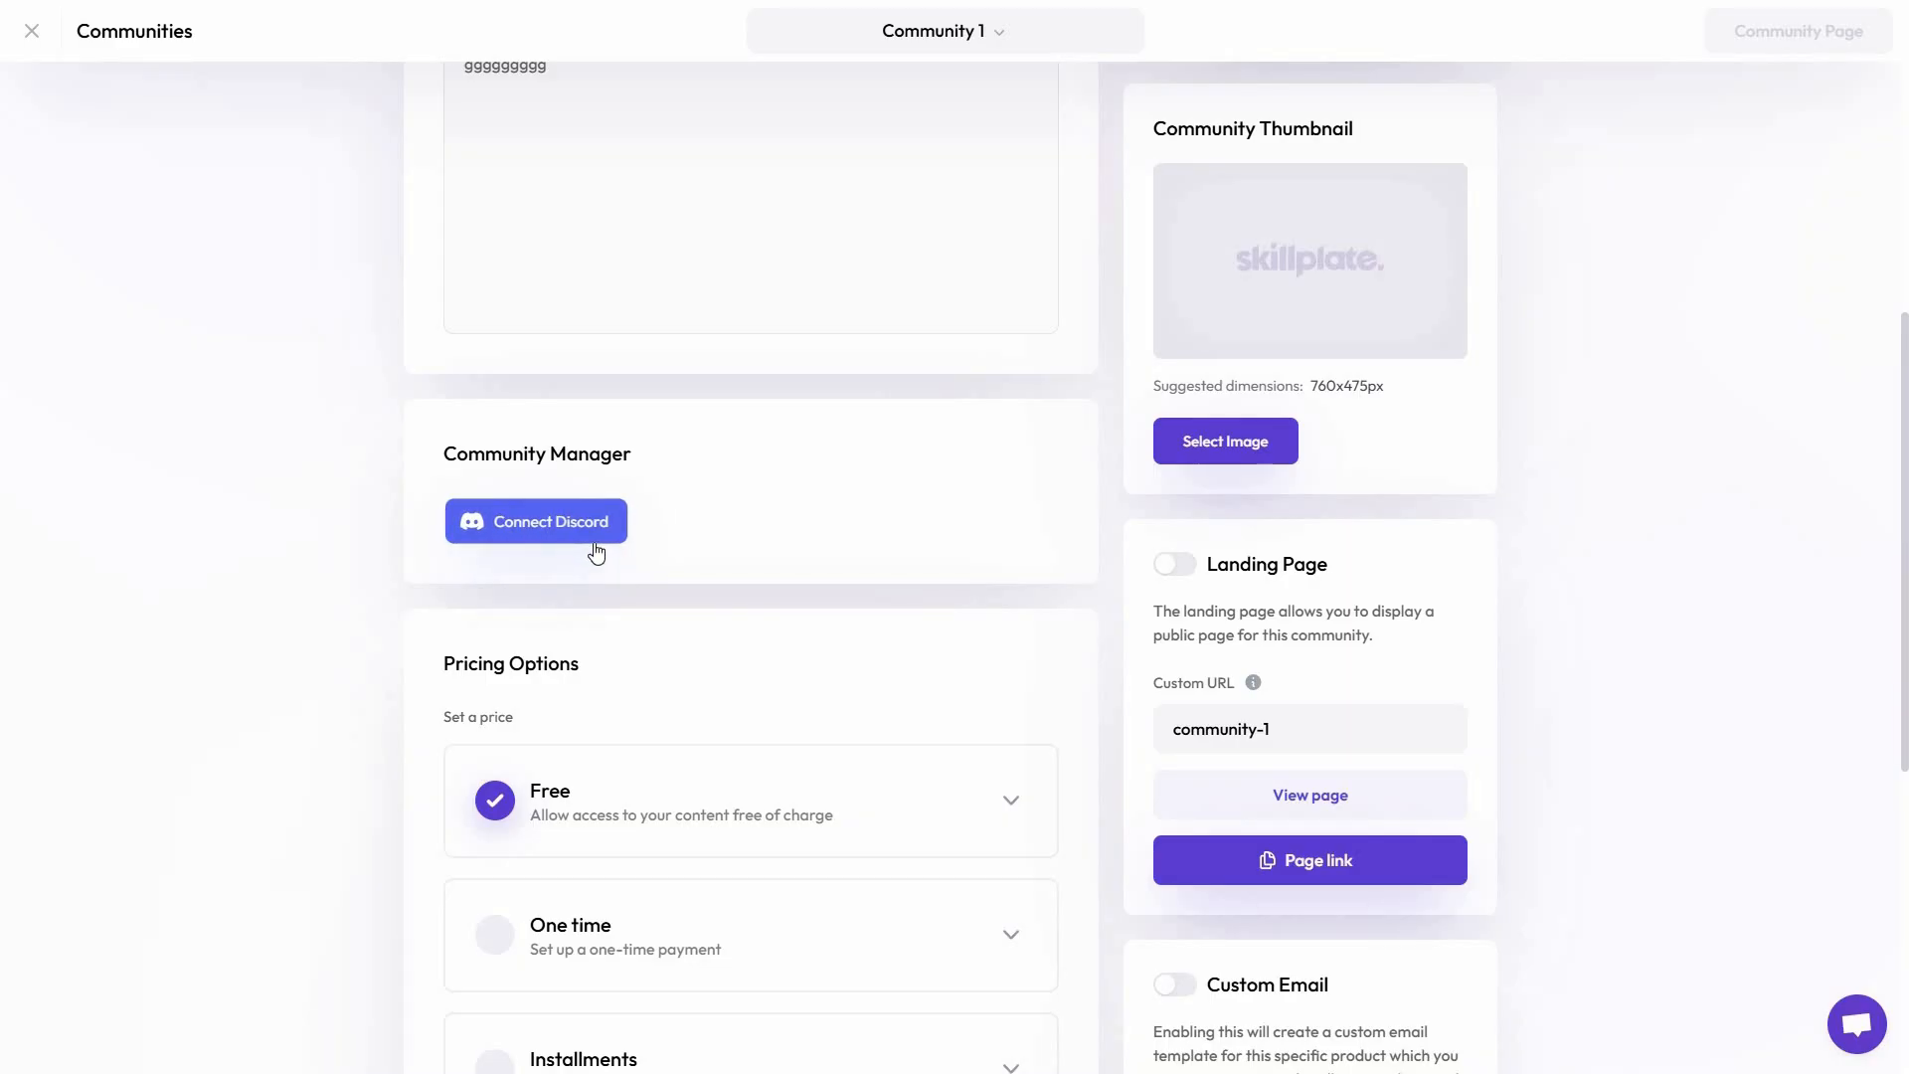
middle_click(1559, 815)
scroll(1568, 636, down, 5)
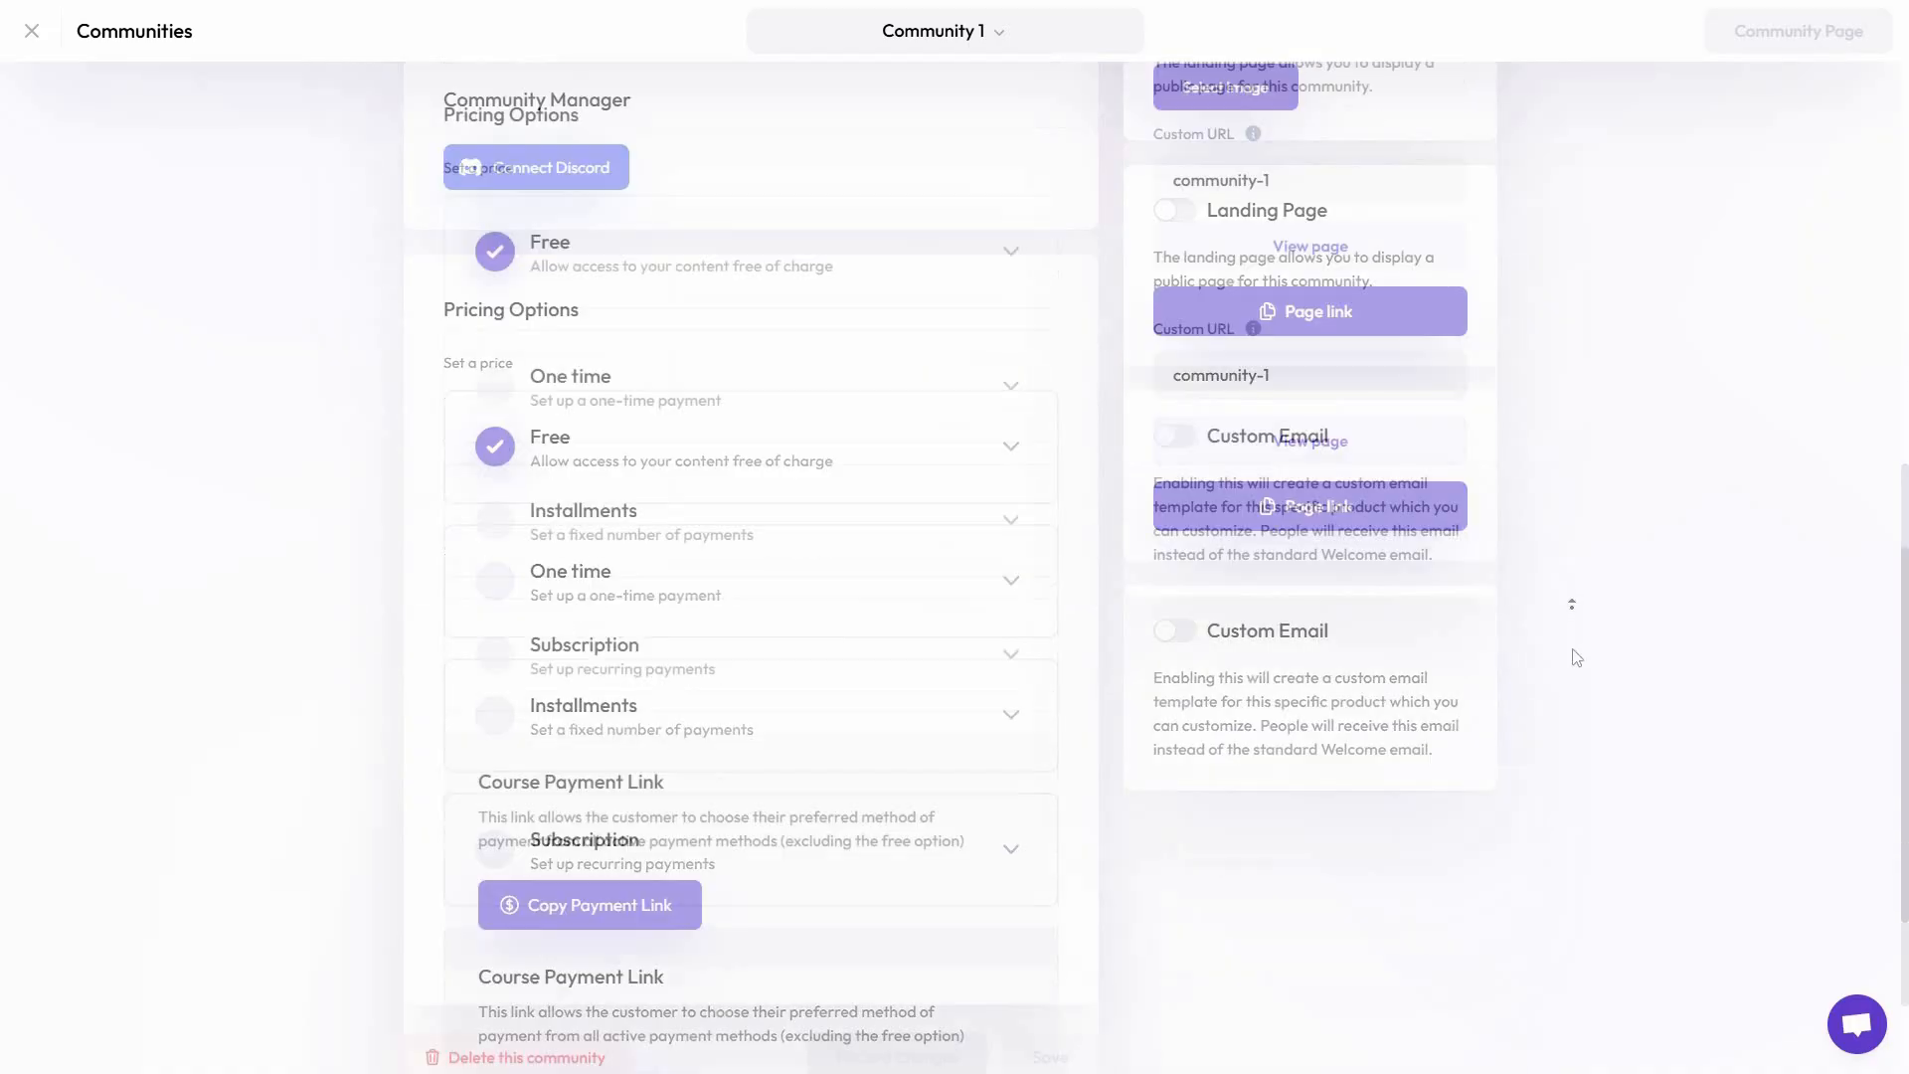
Check the AppSumo questions for the founder's answer about Skillplate's community features
scroll(1579, 658, up, 12)
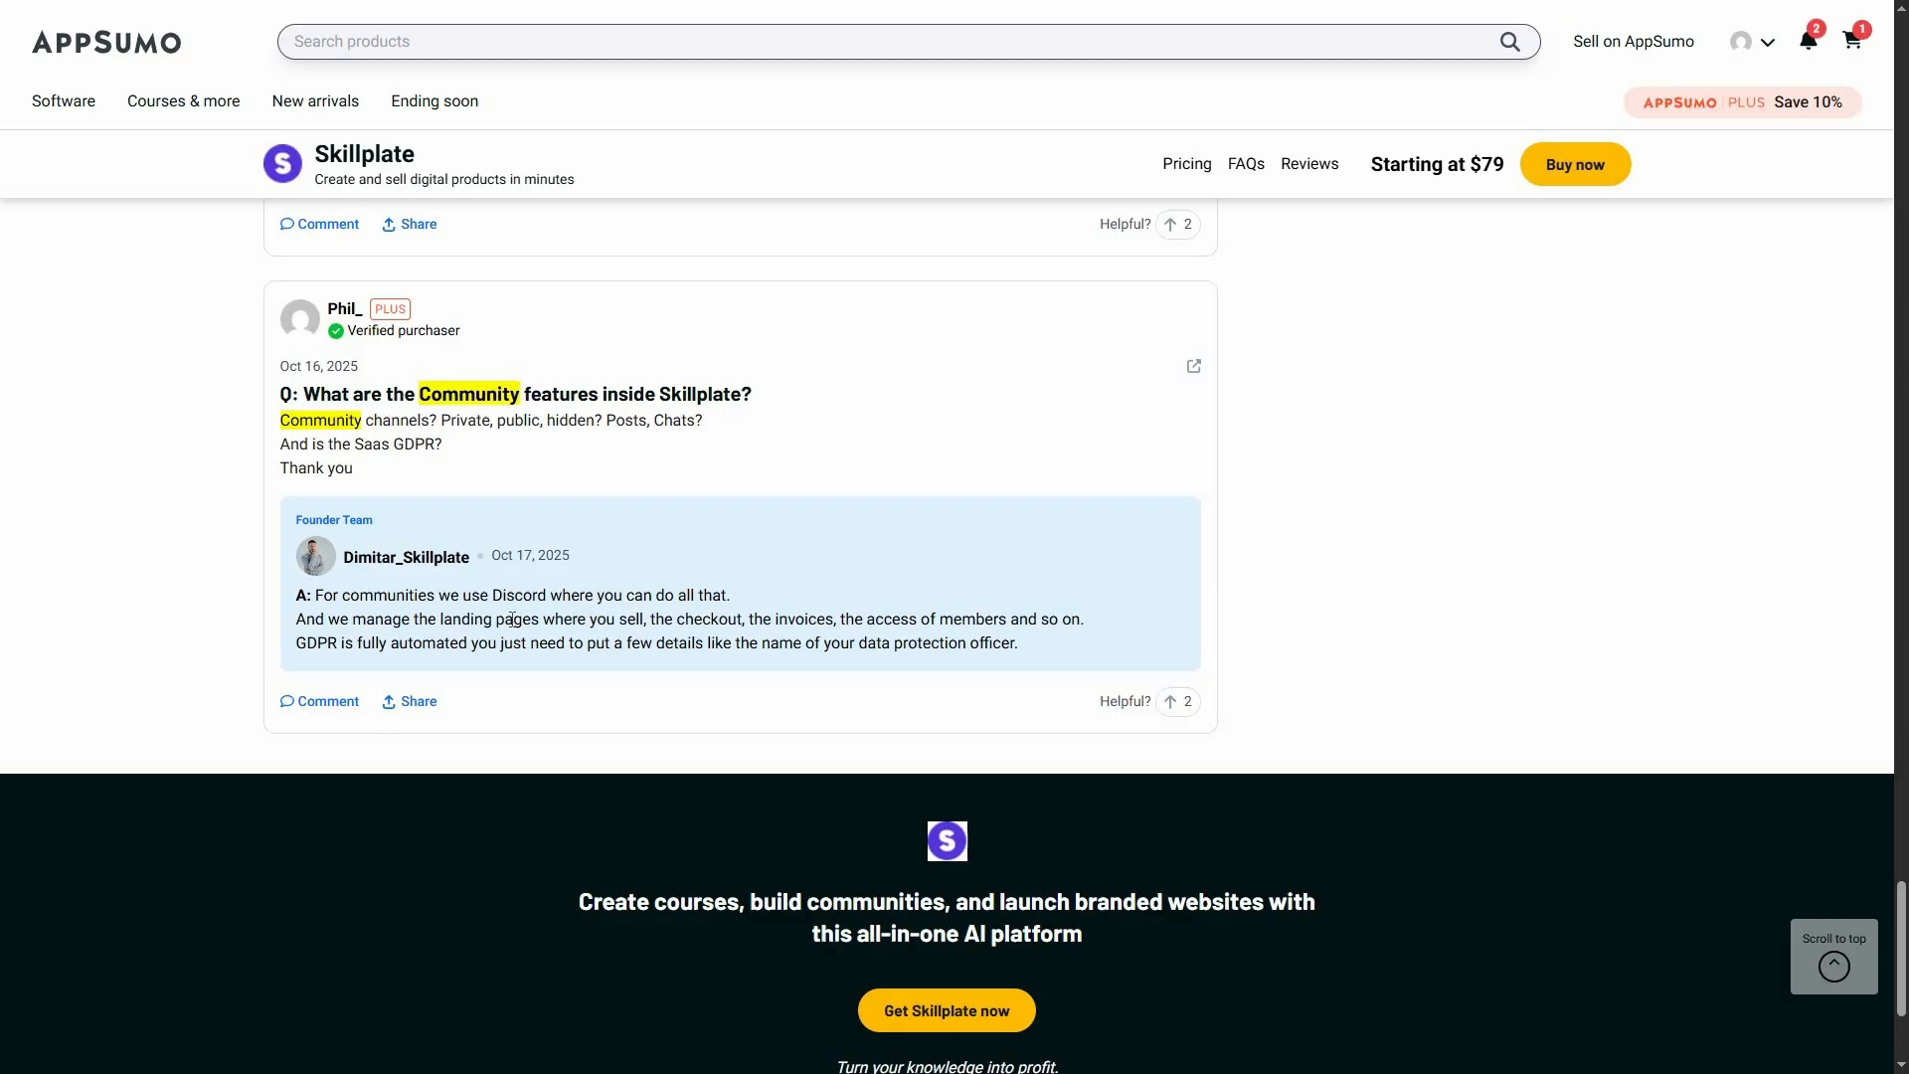
scroll(540, 652, up, 4)
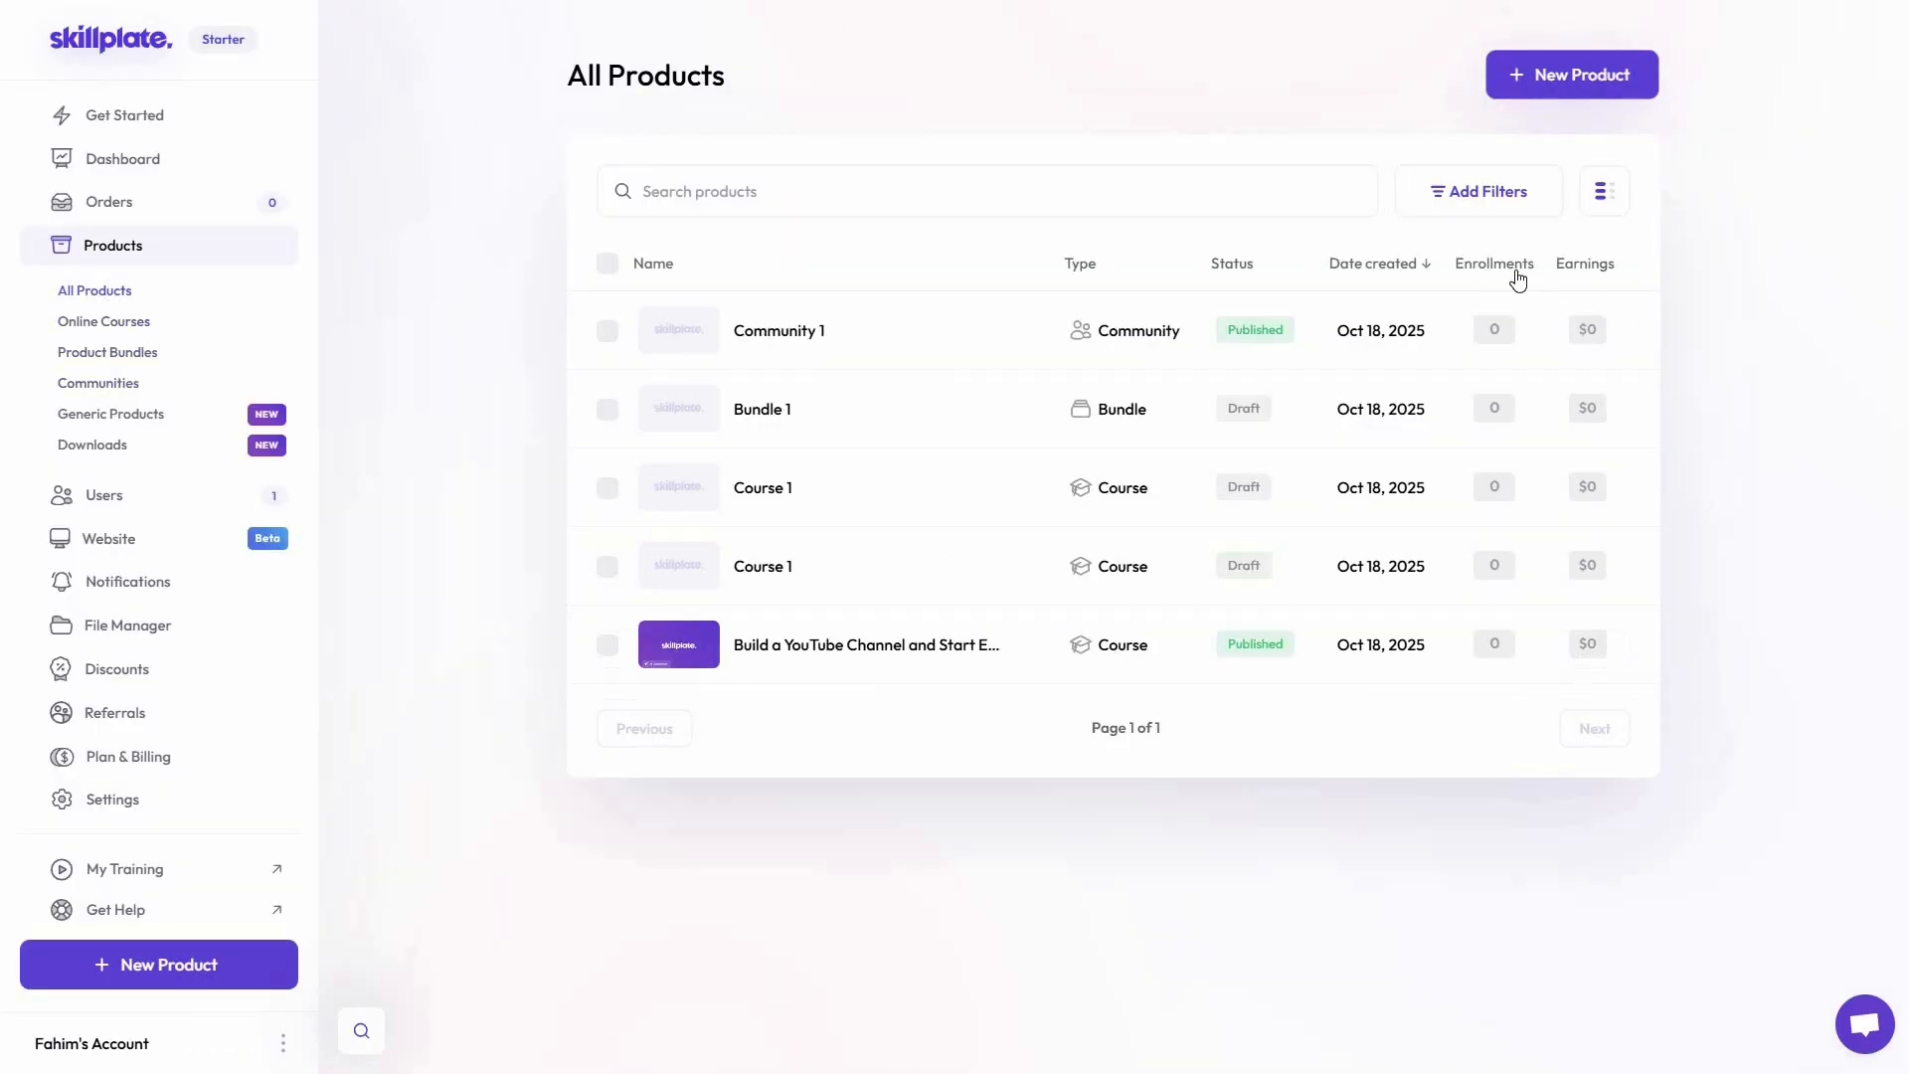
Create a generic product named "Product 1" and review its customer guidance, pricing, landing page and custom email settings
click(1570, 75)
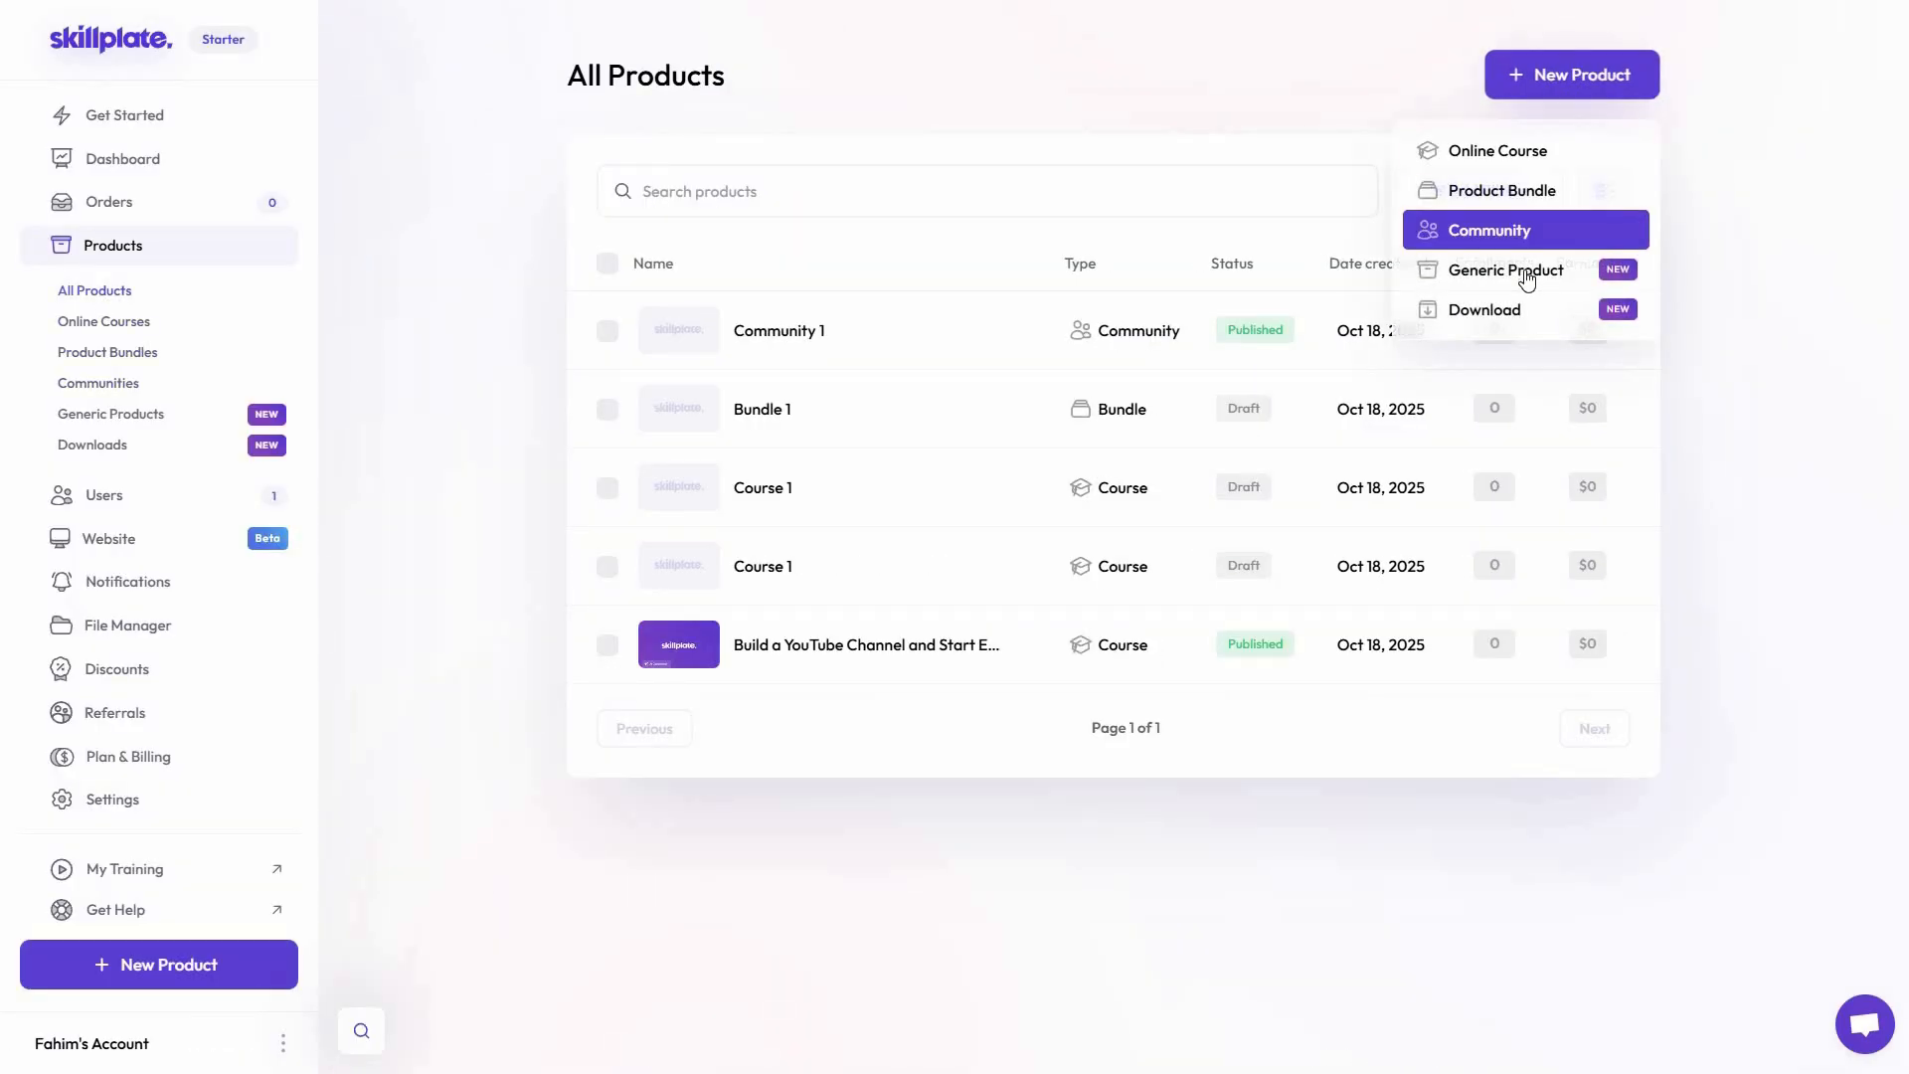
click(1528, 275)
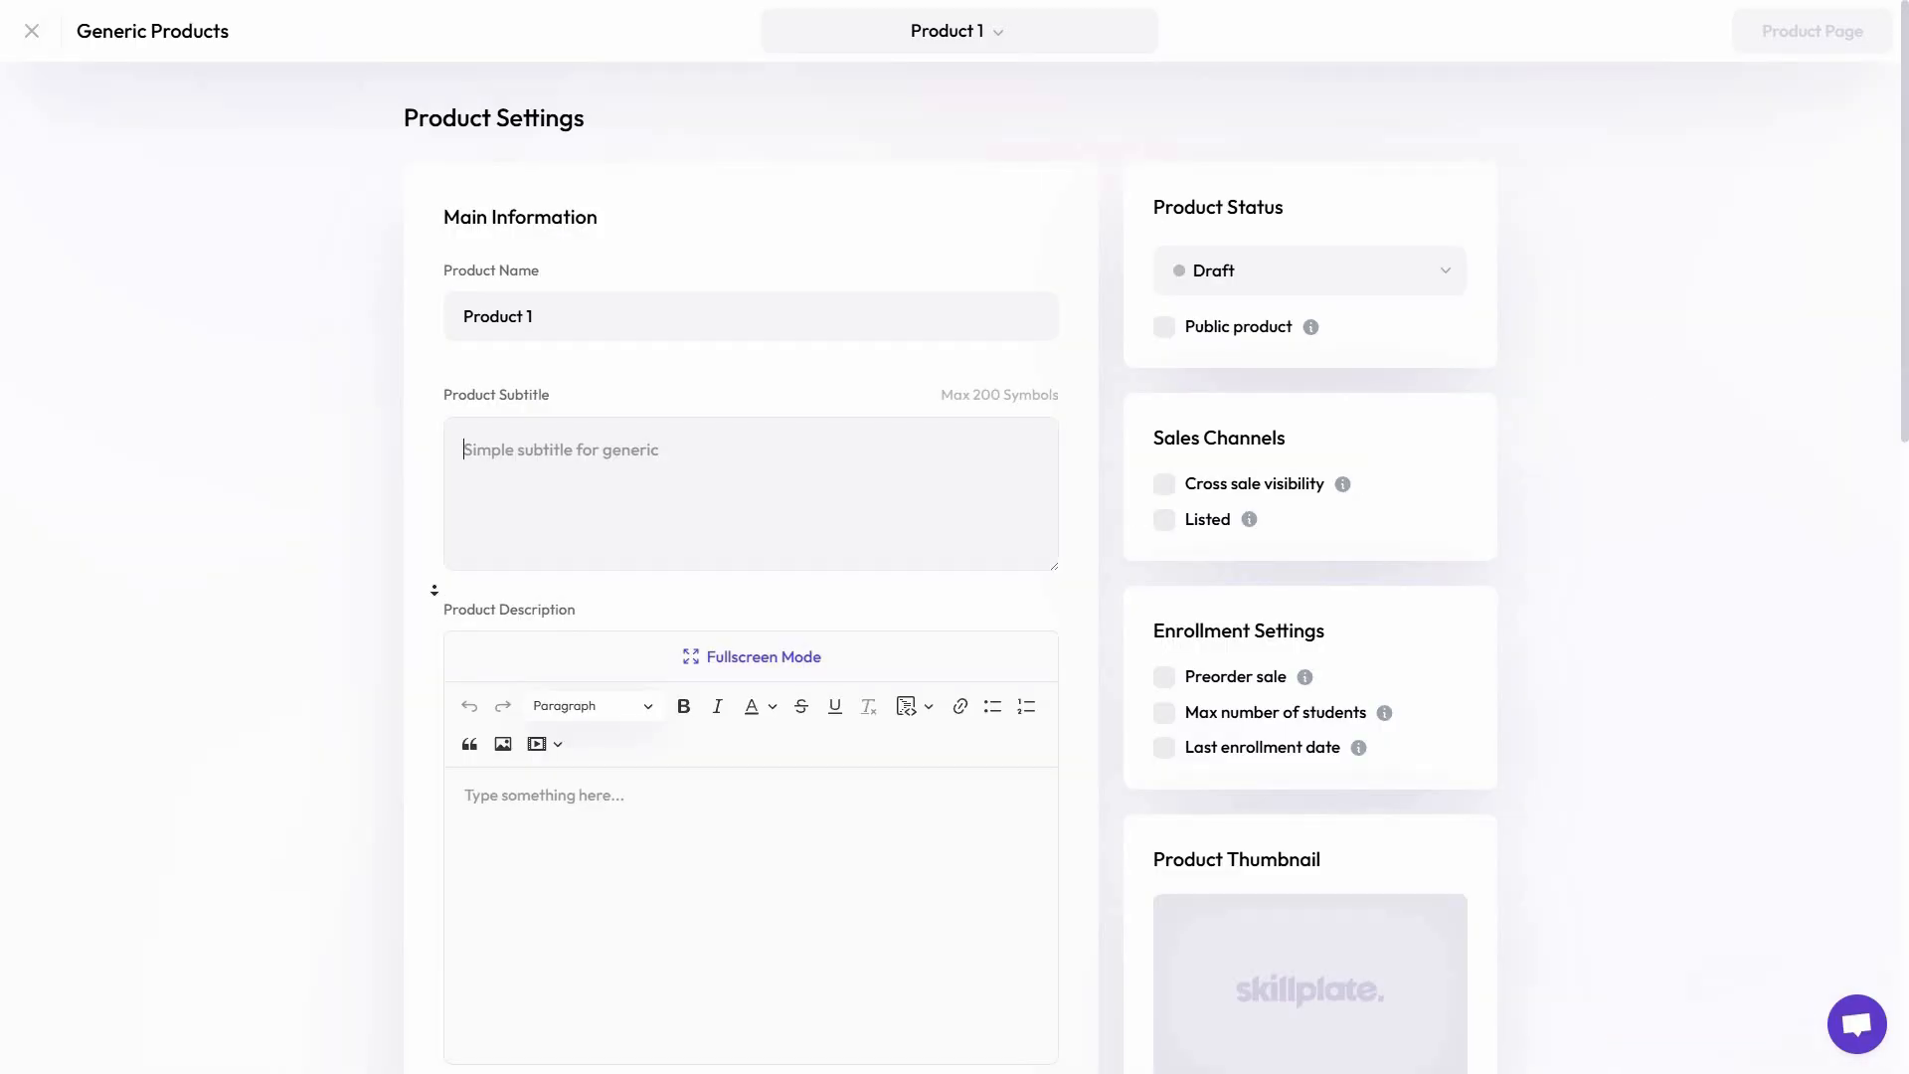
scroll(435, 589, down, 8)
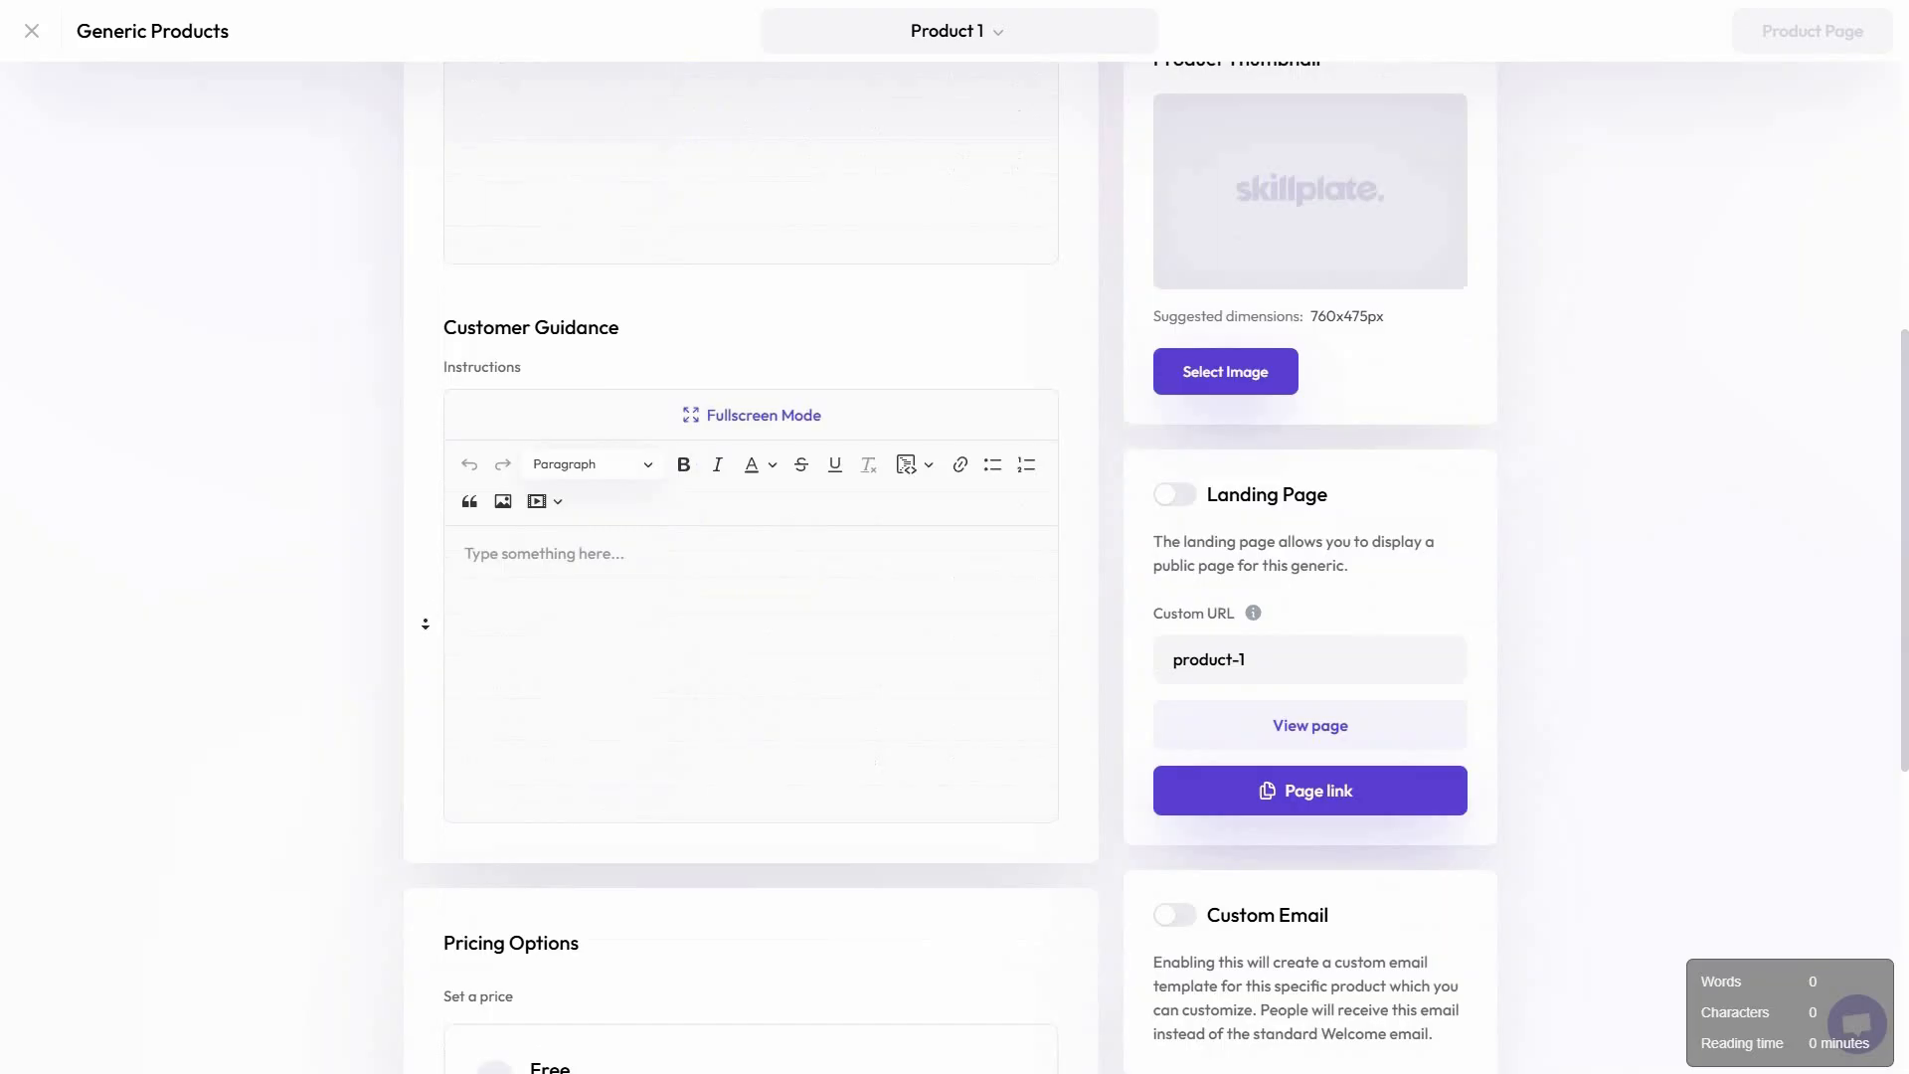
scroll(425, 623, down, 7)
scroll(1483, 596, up, 6)
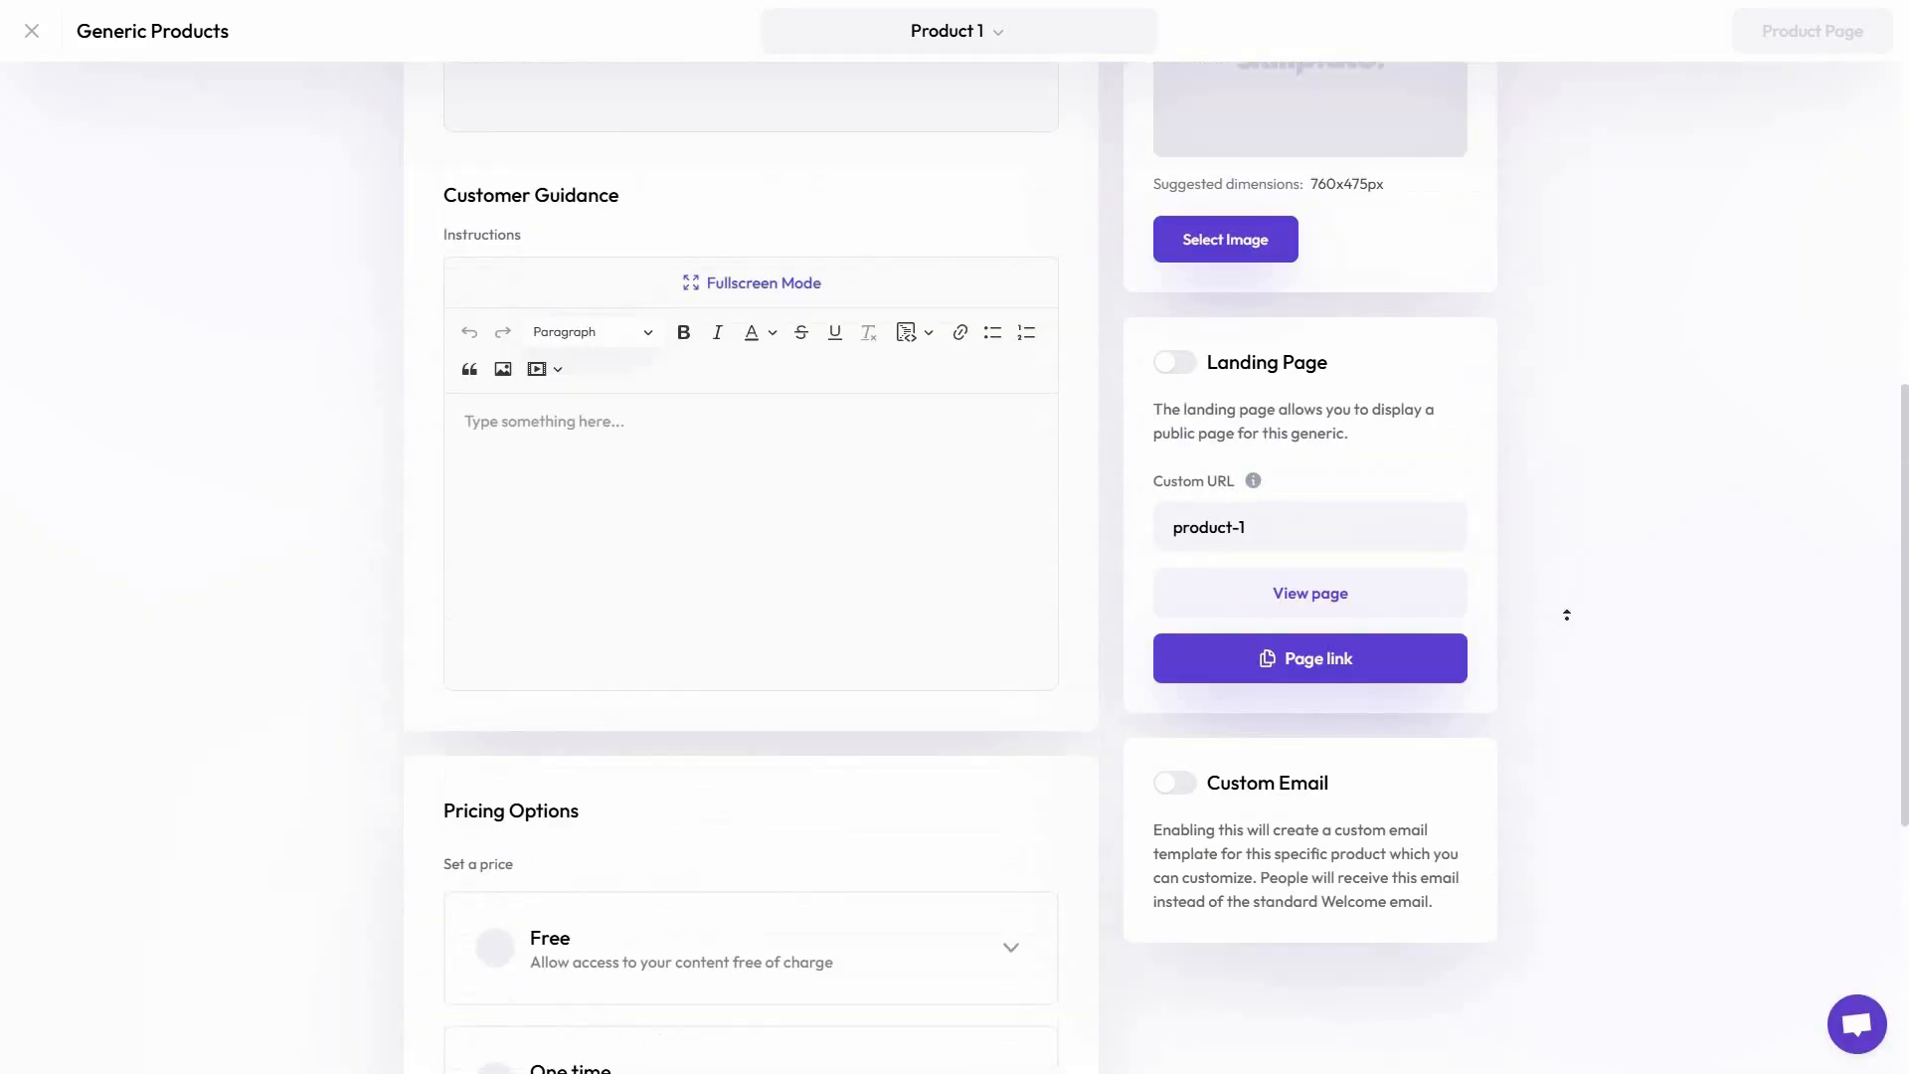
scroll(1567, 614, up, 9)
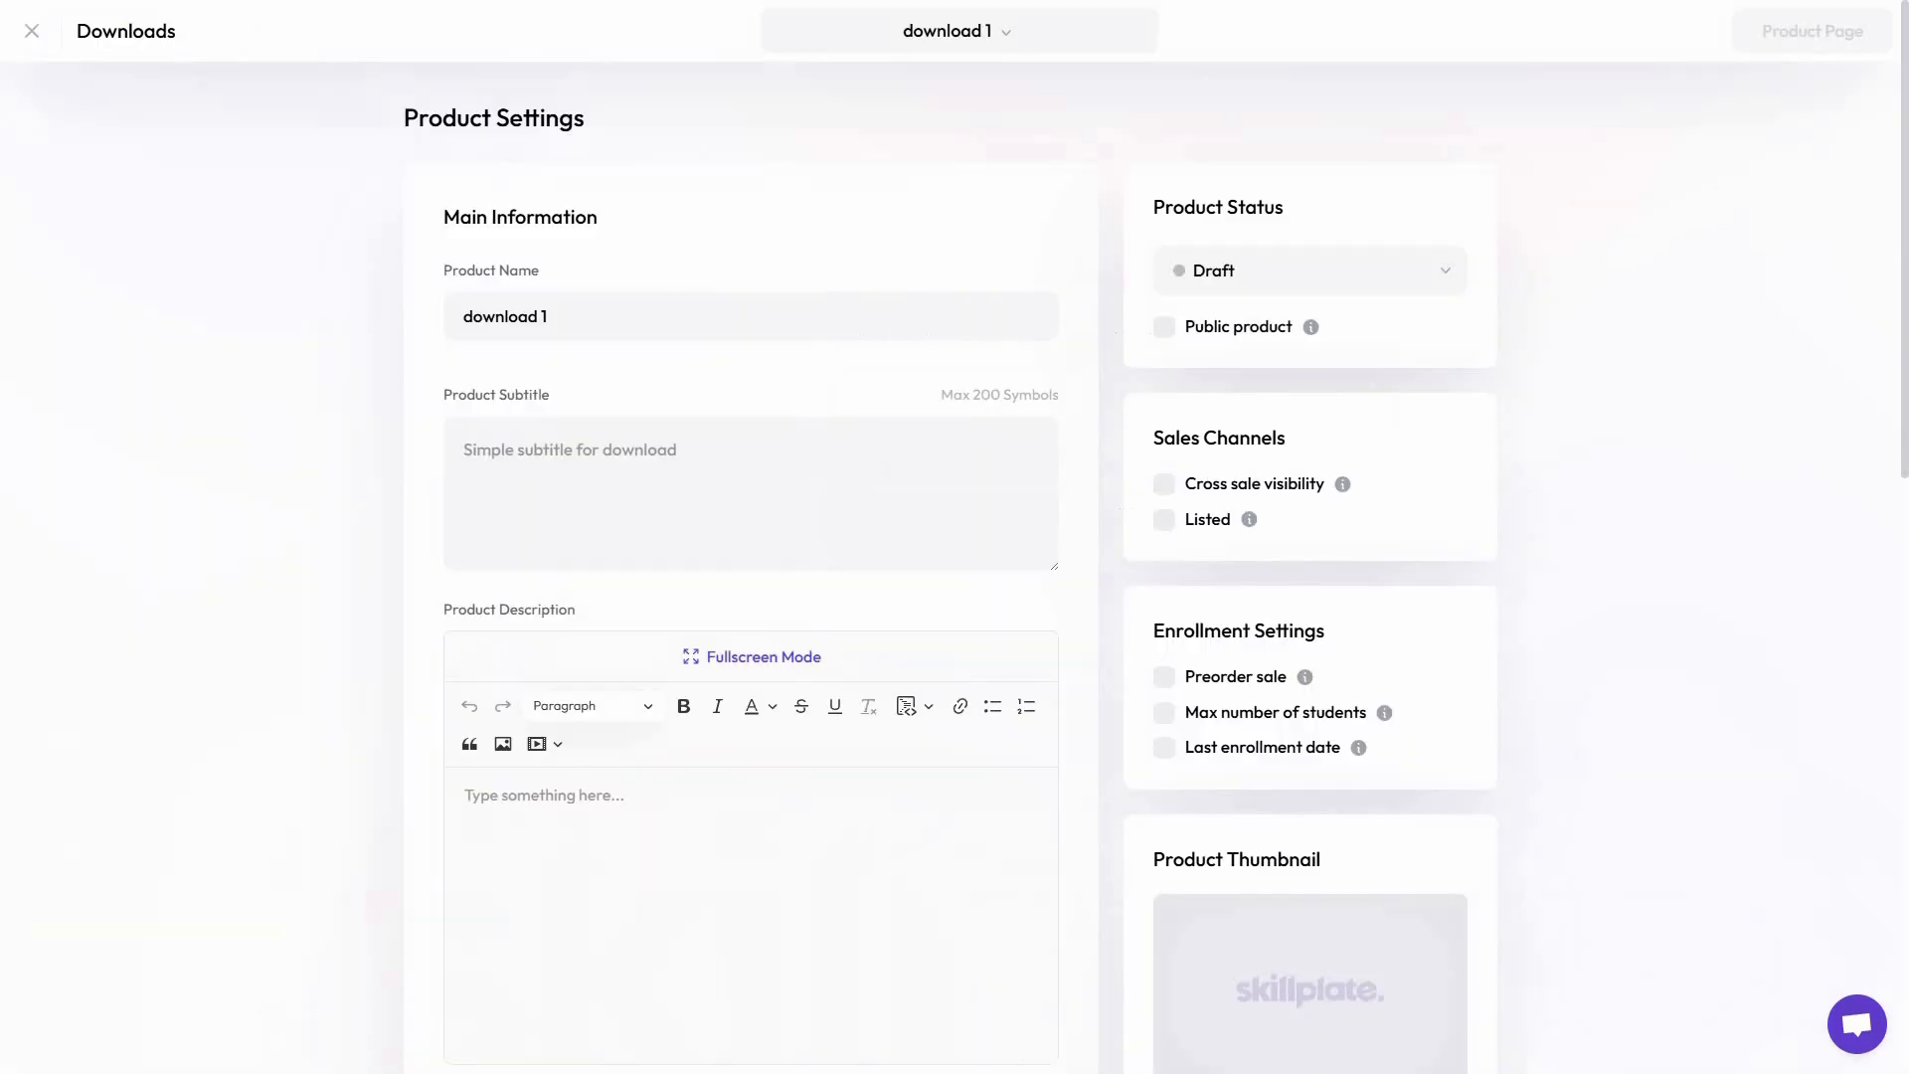
Review the "download 1" product's description, file upload, enrollment, pricing, landing page and custom email settings
scroll(1014, 736, down, 5)
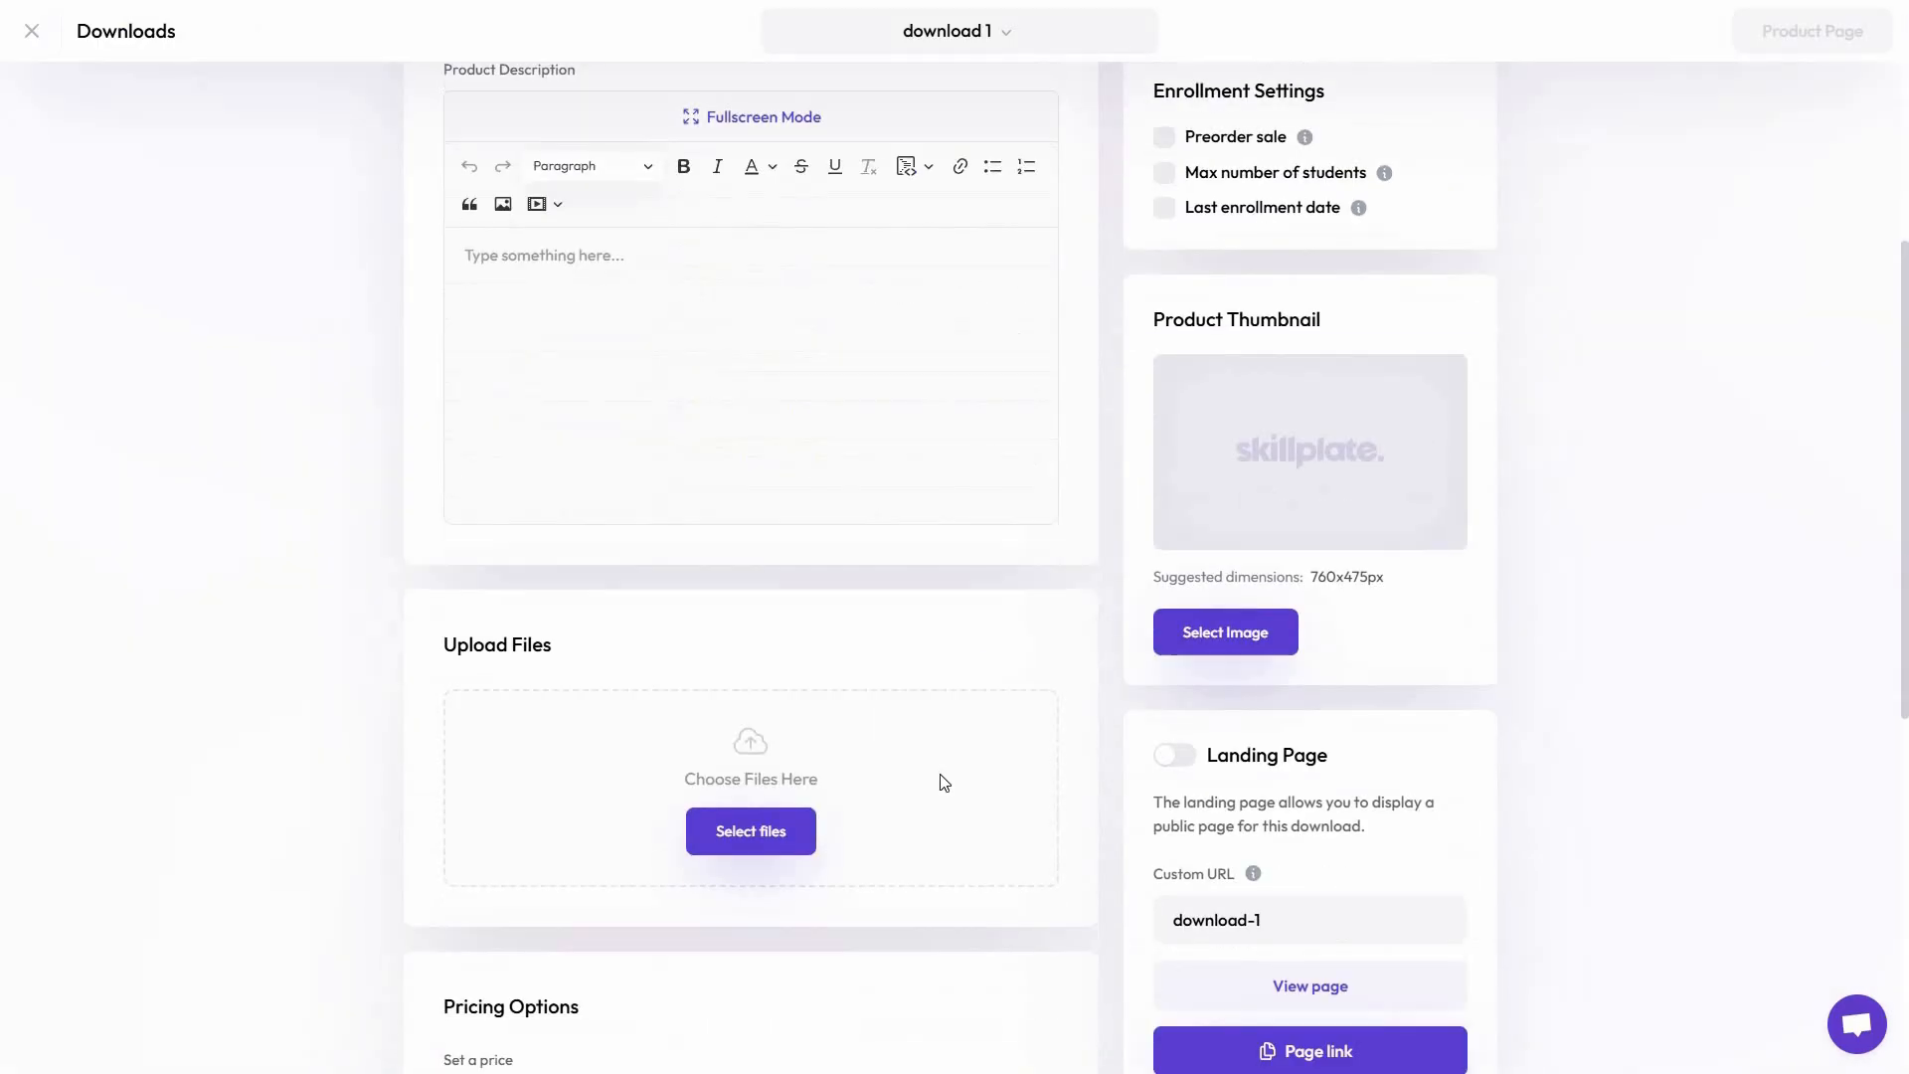
middle_click(1548, 688)
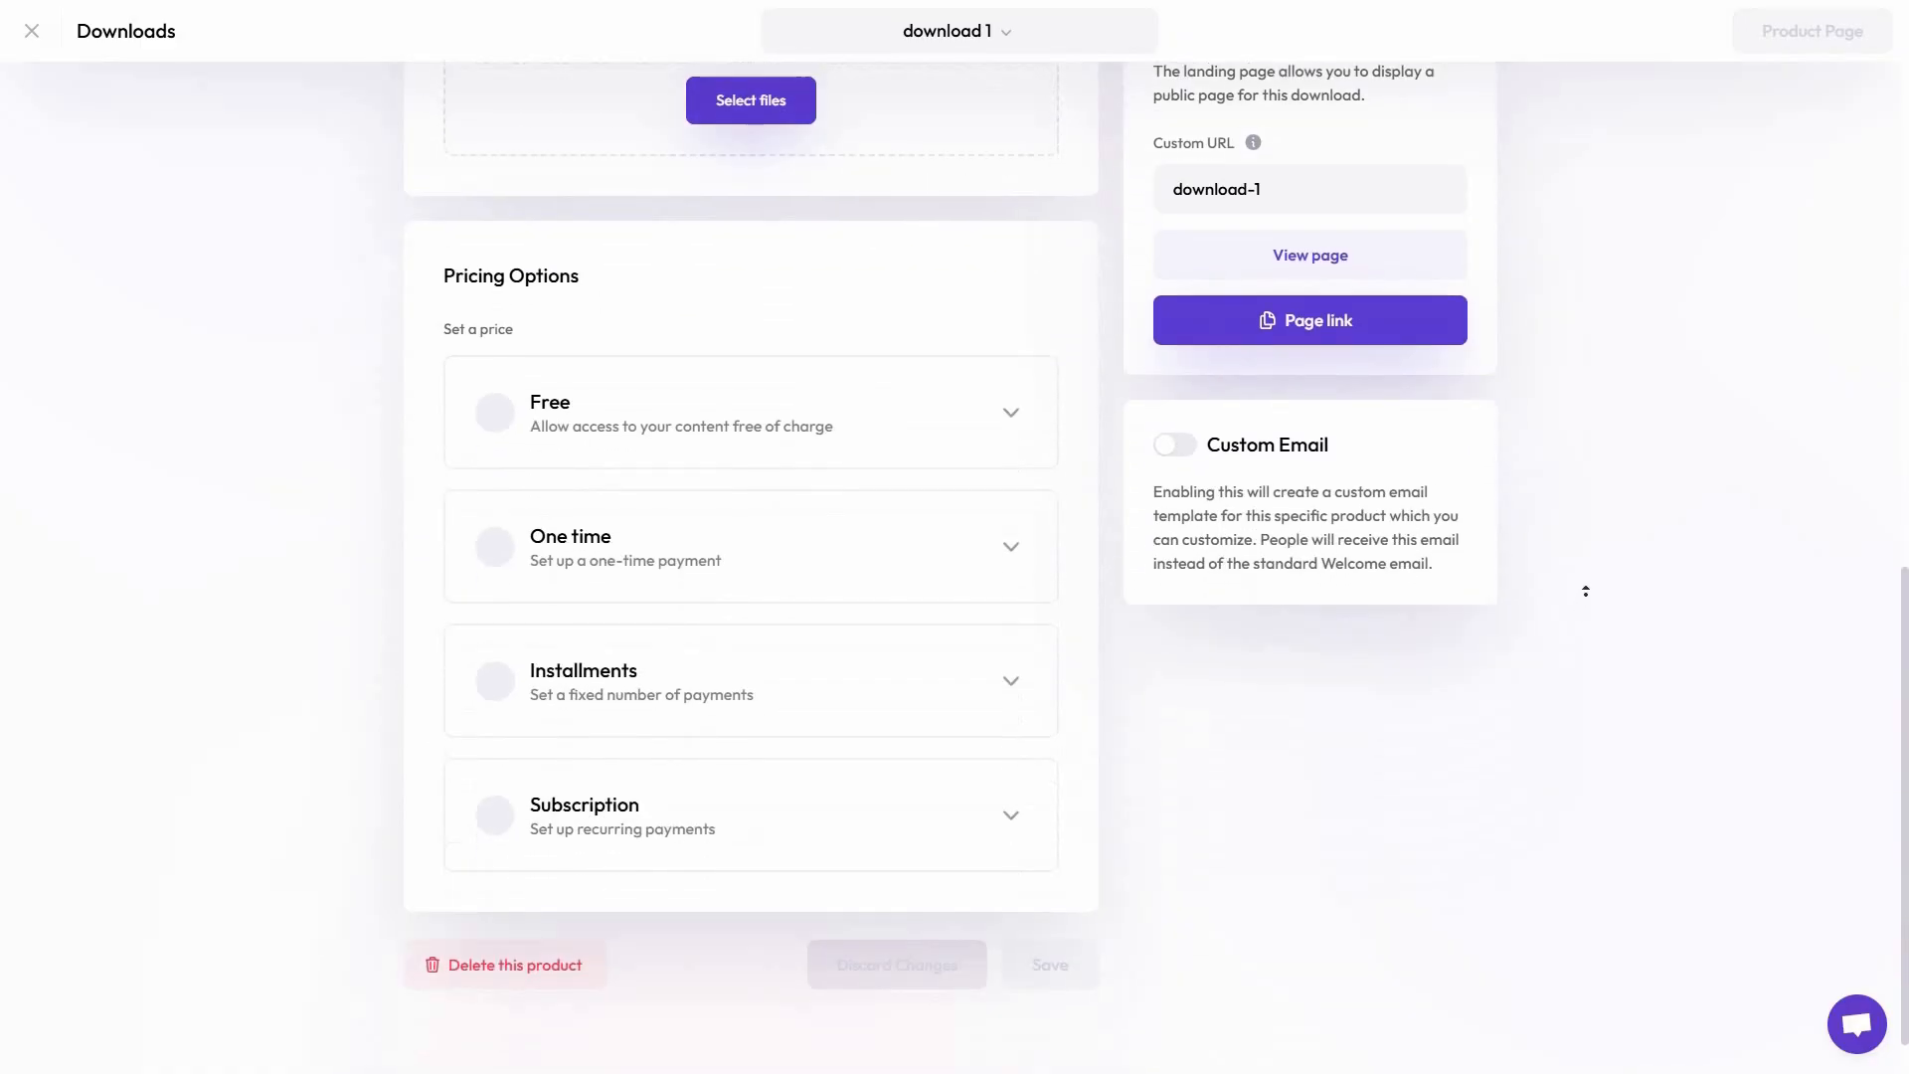
middle_click(1605, 625)
scroll(1606, 630, up, 8)
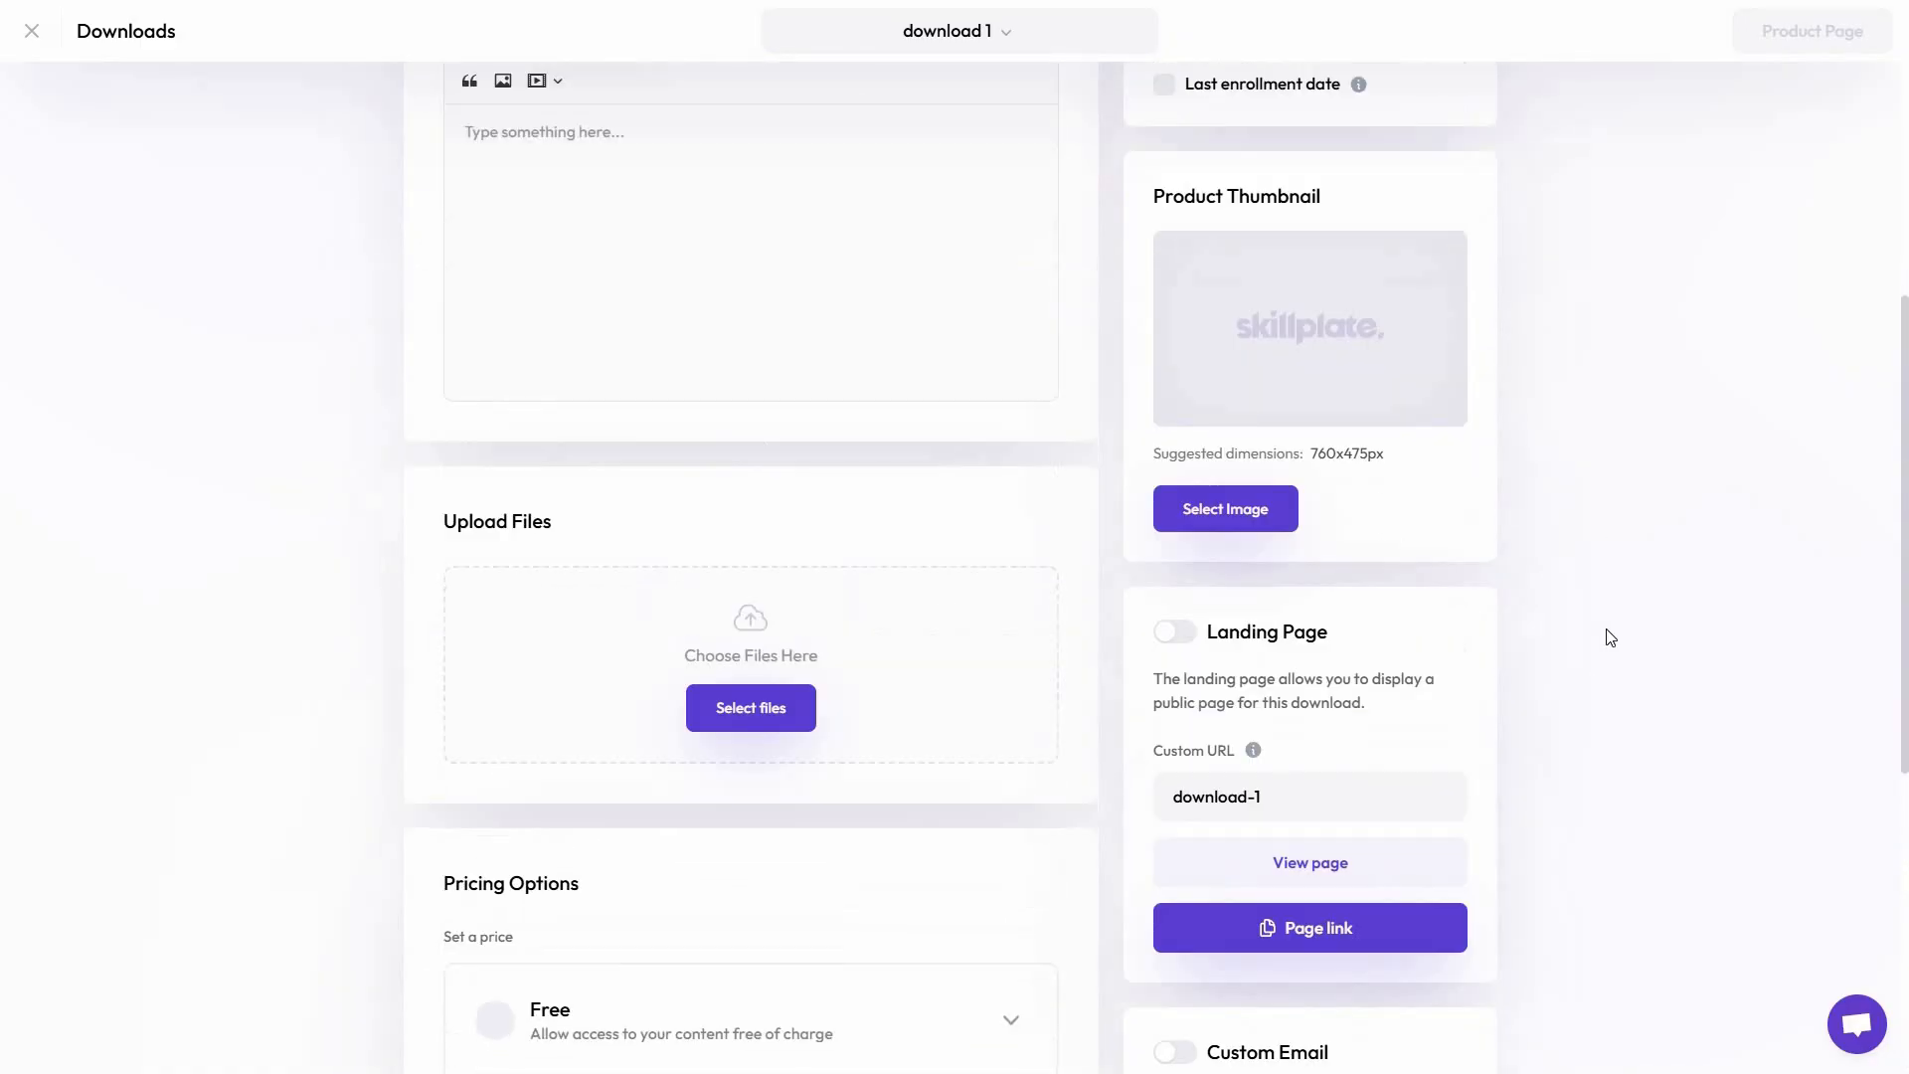
middle_click(1600, 689)
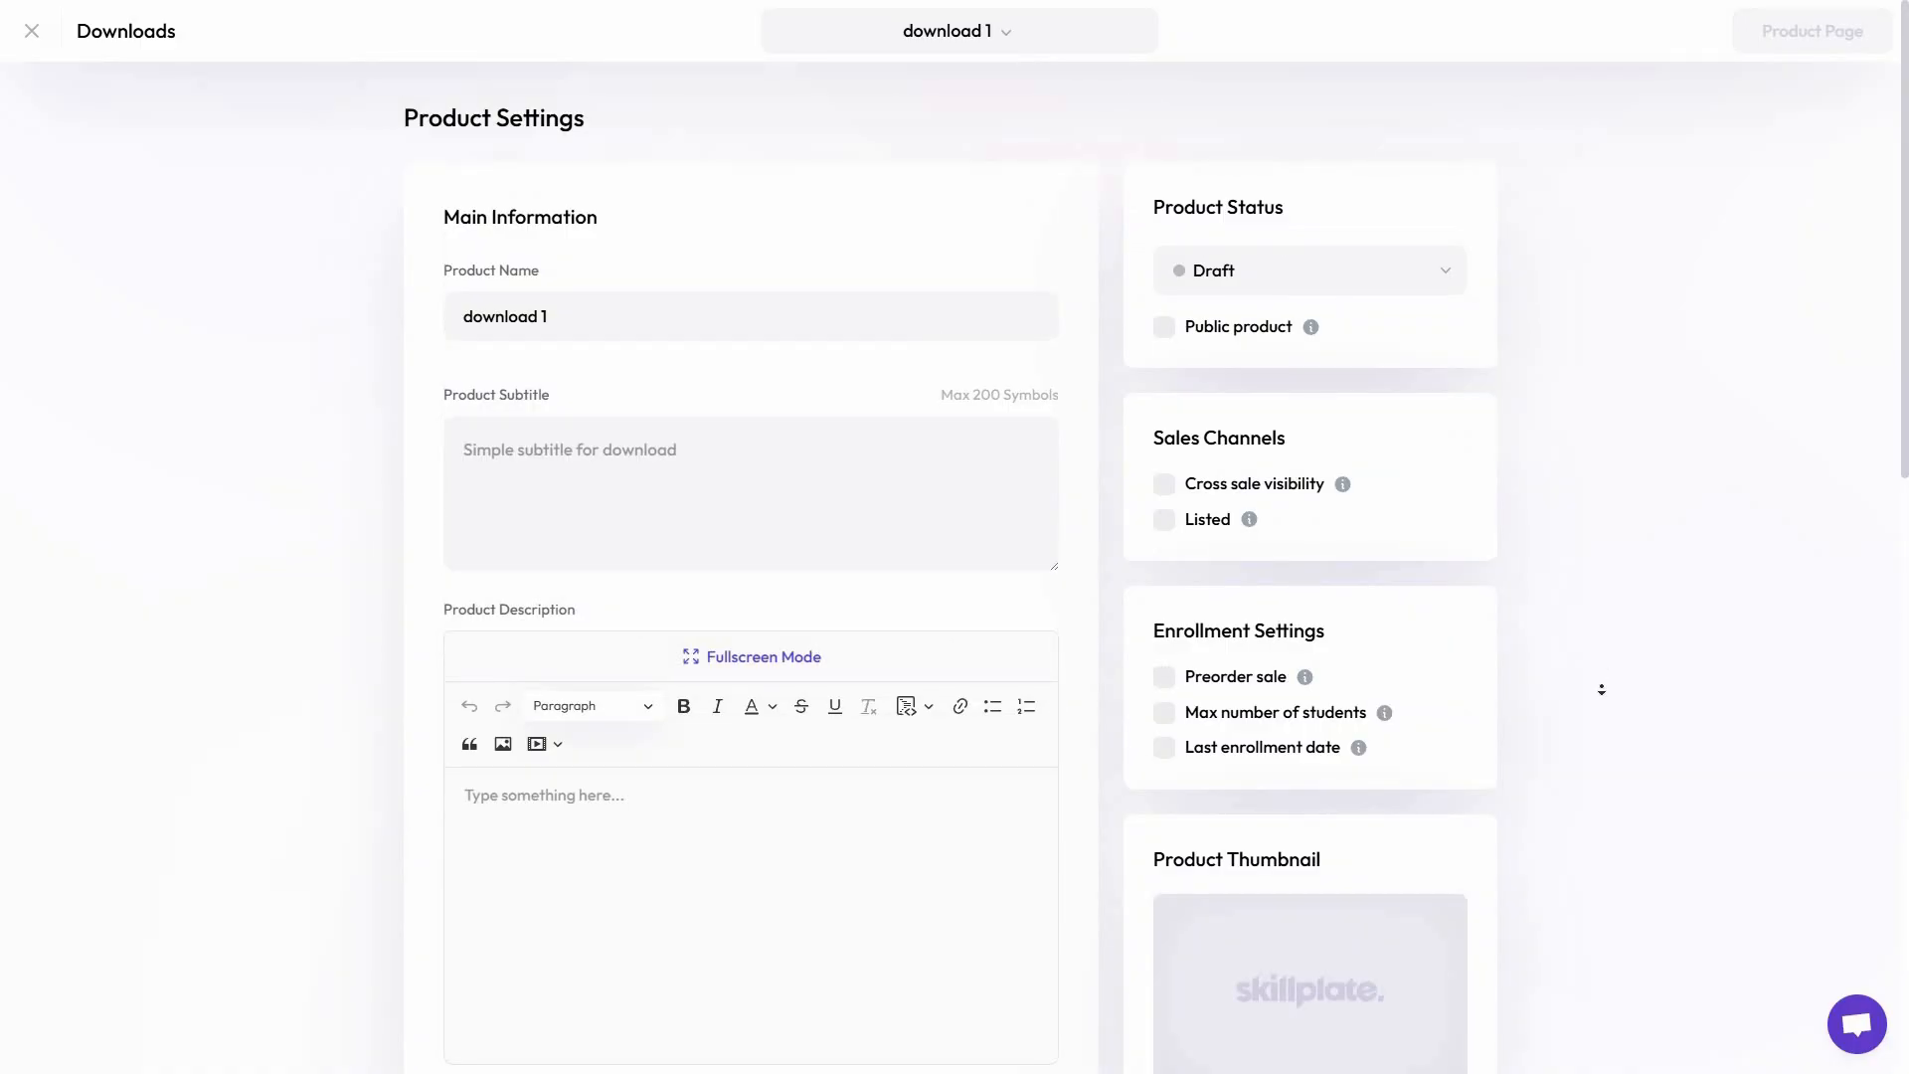
scroll(746, 474, down, 1)
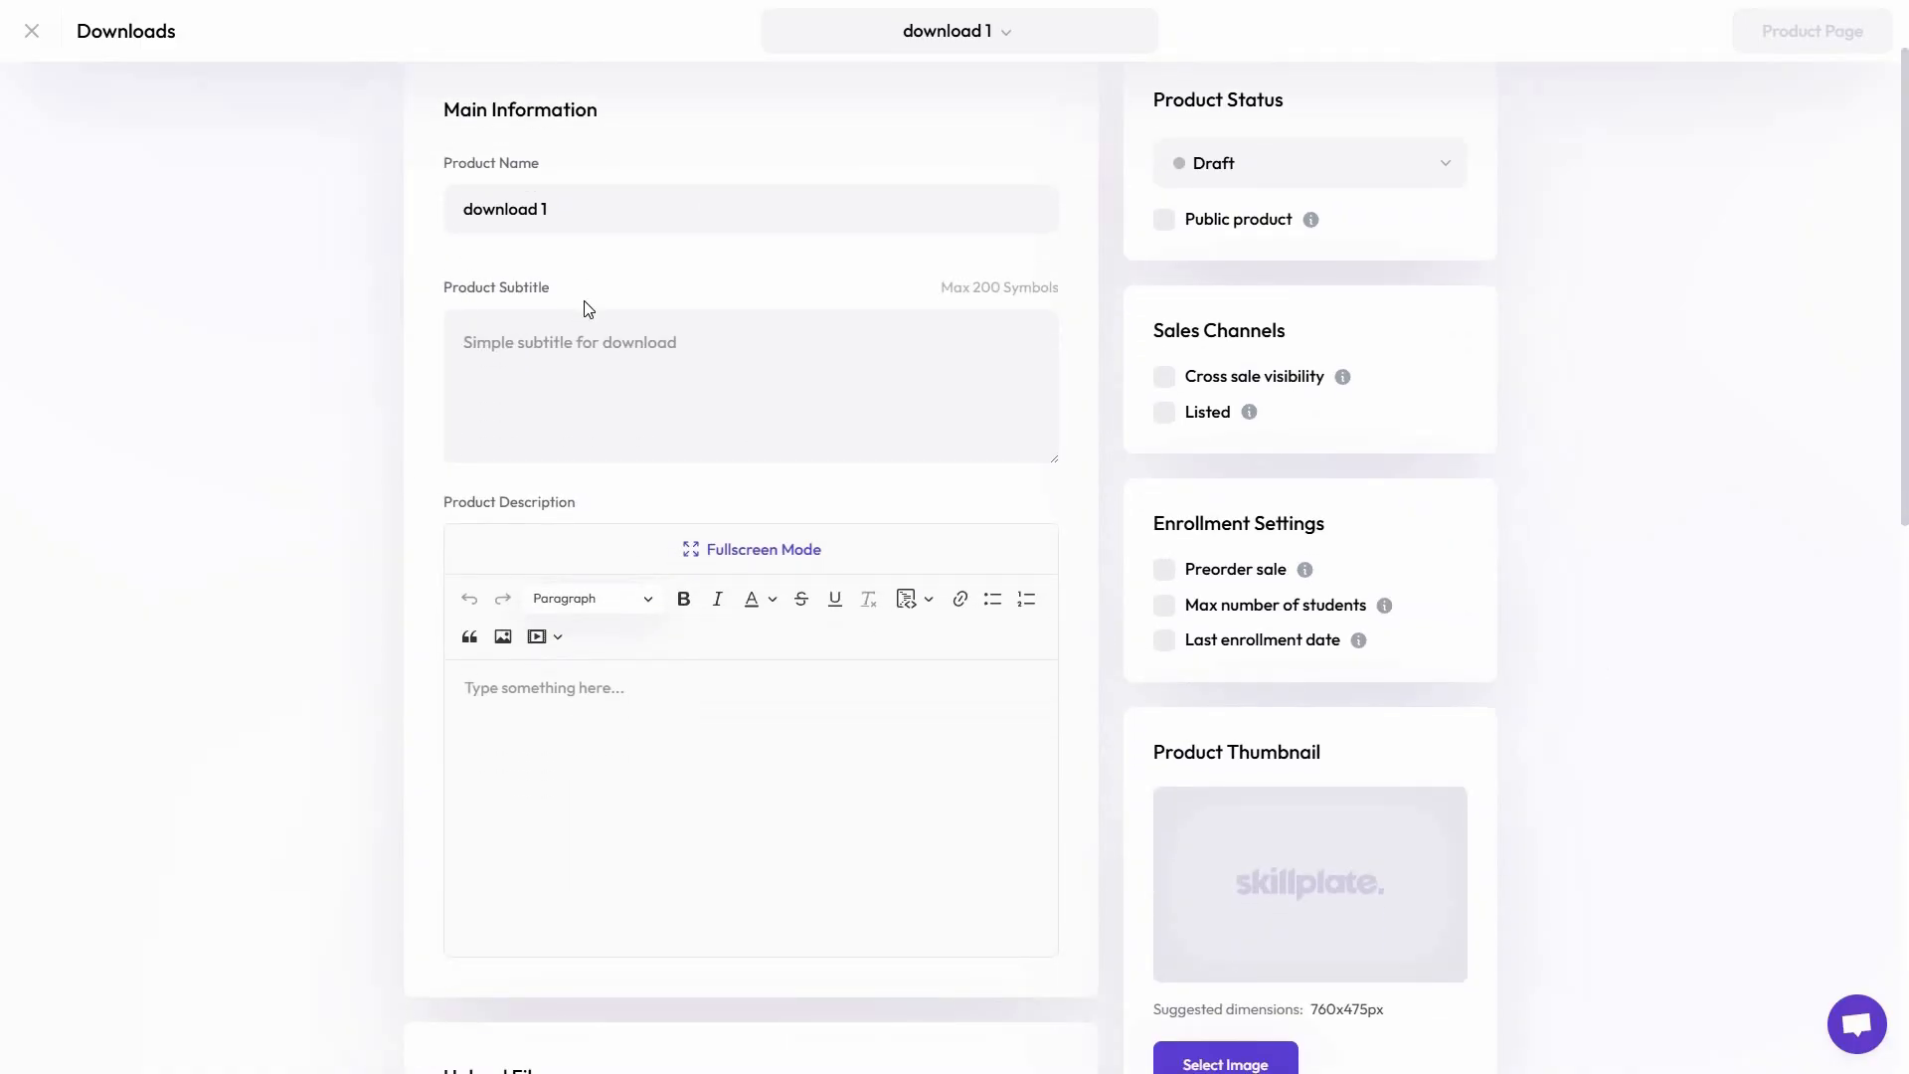
middle_click(363, 499)
scroll(418, 265, down, 4)
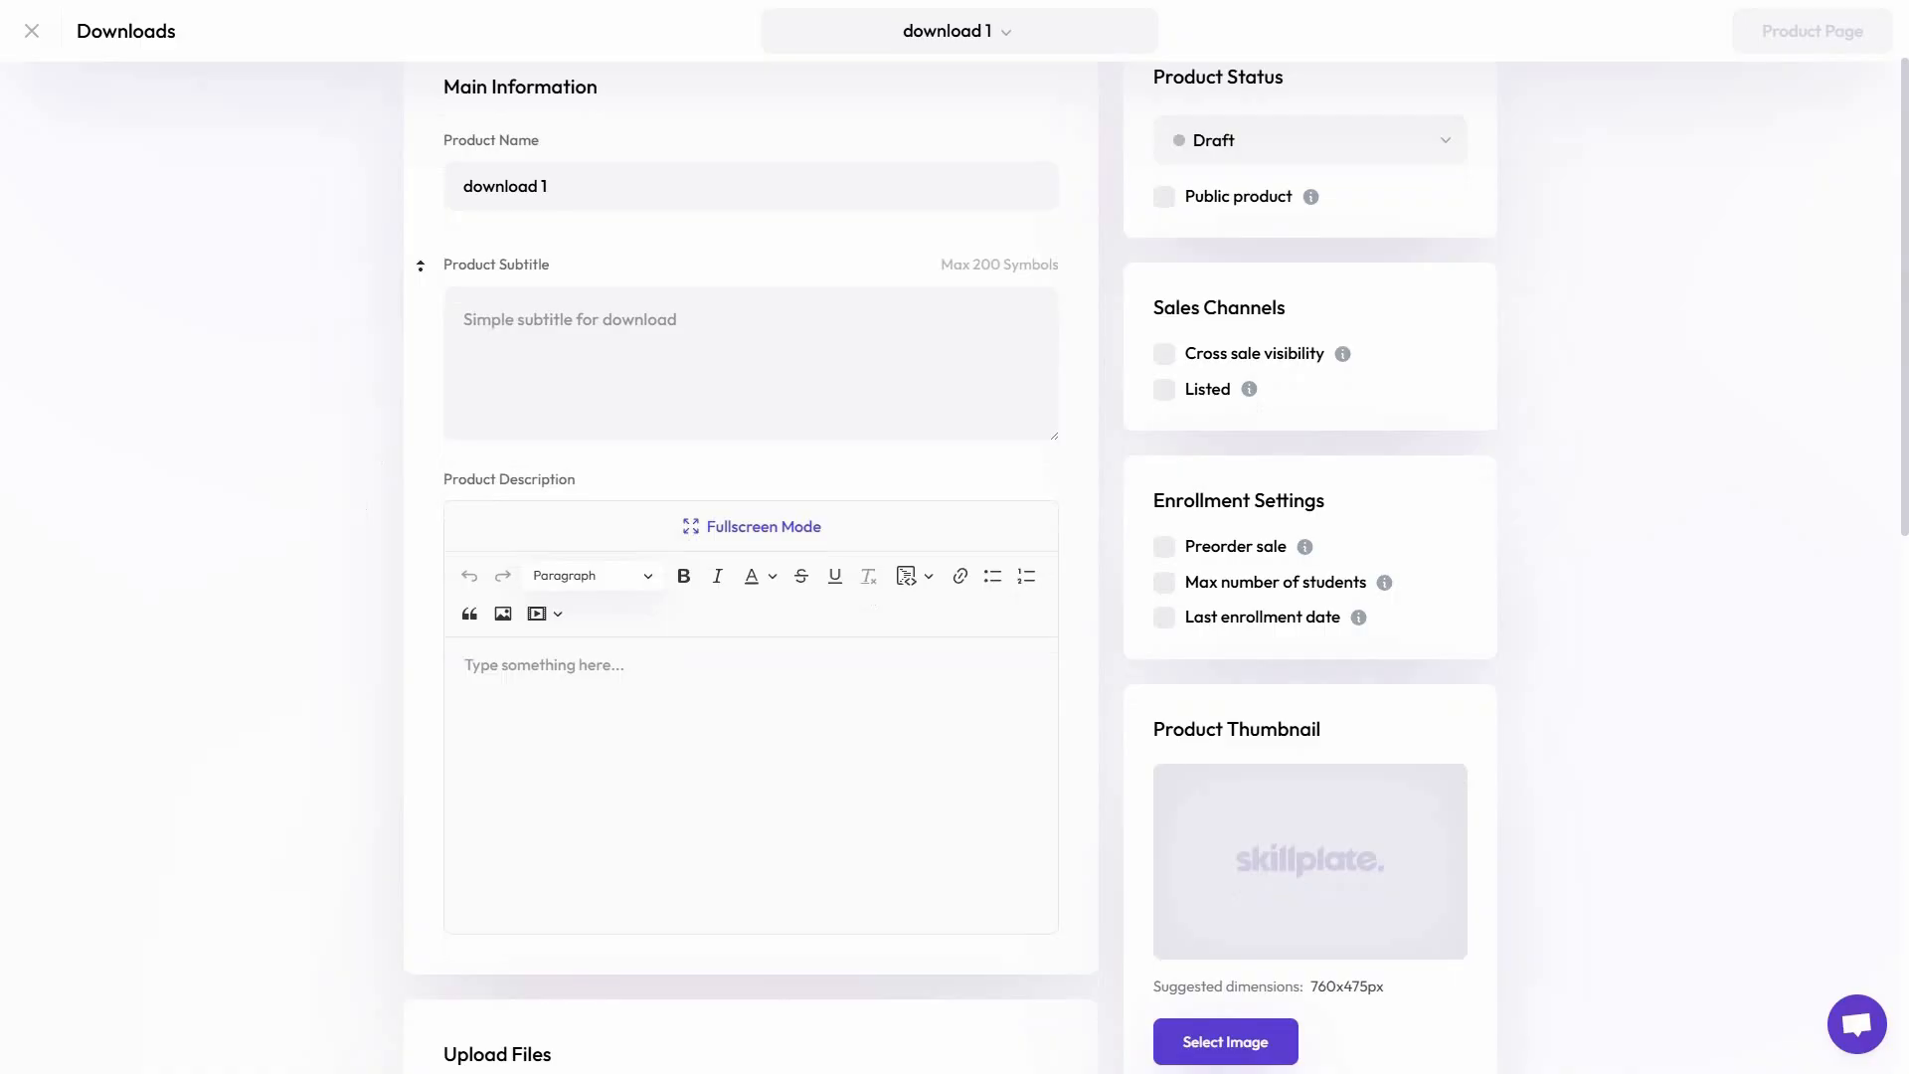
scroll(1531, 353, up, 5)
middle_click(1611, 477)
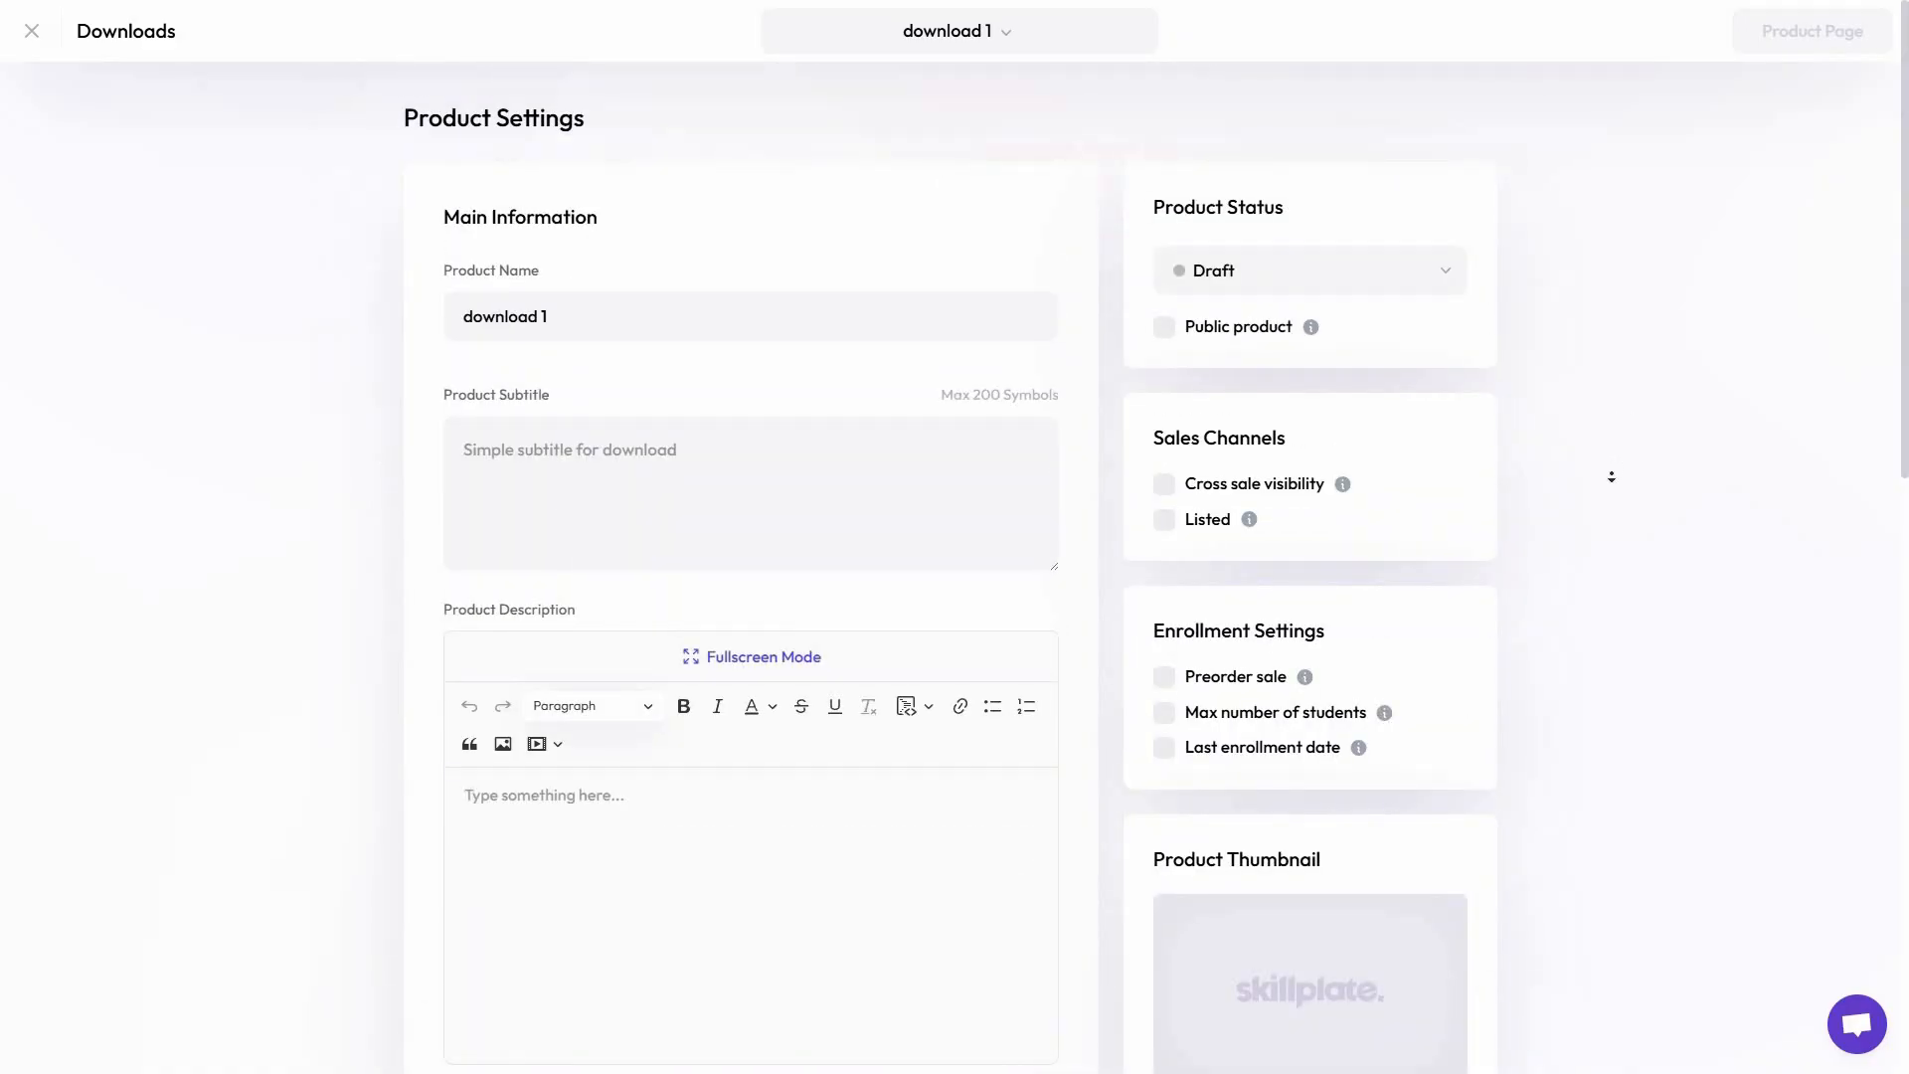
scroll(1611, 477, down, 4)
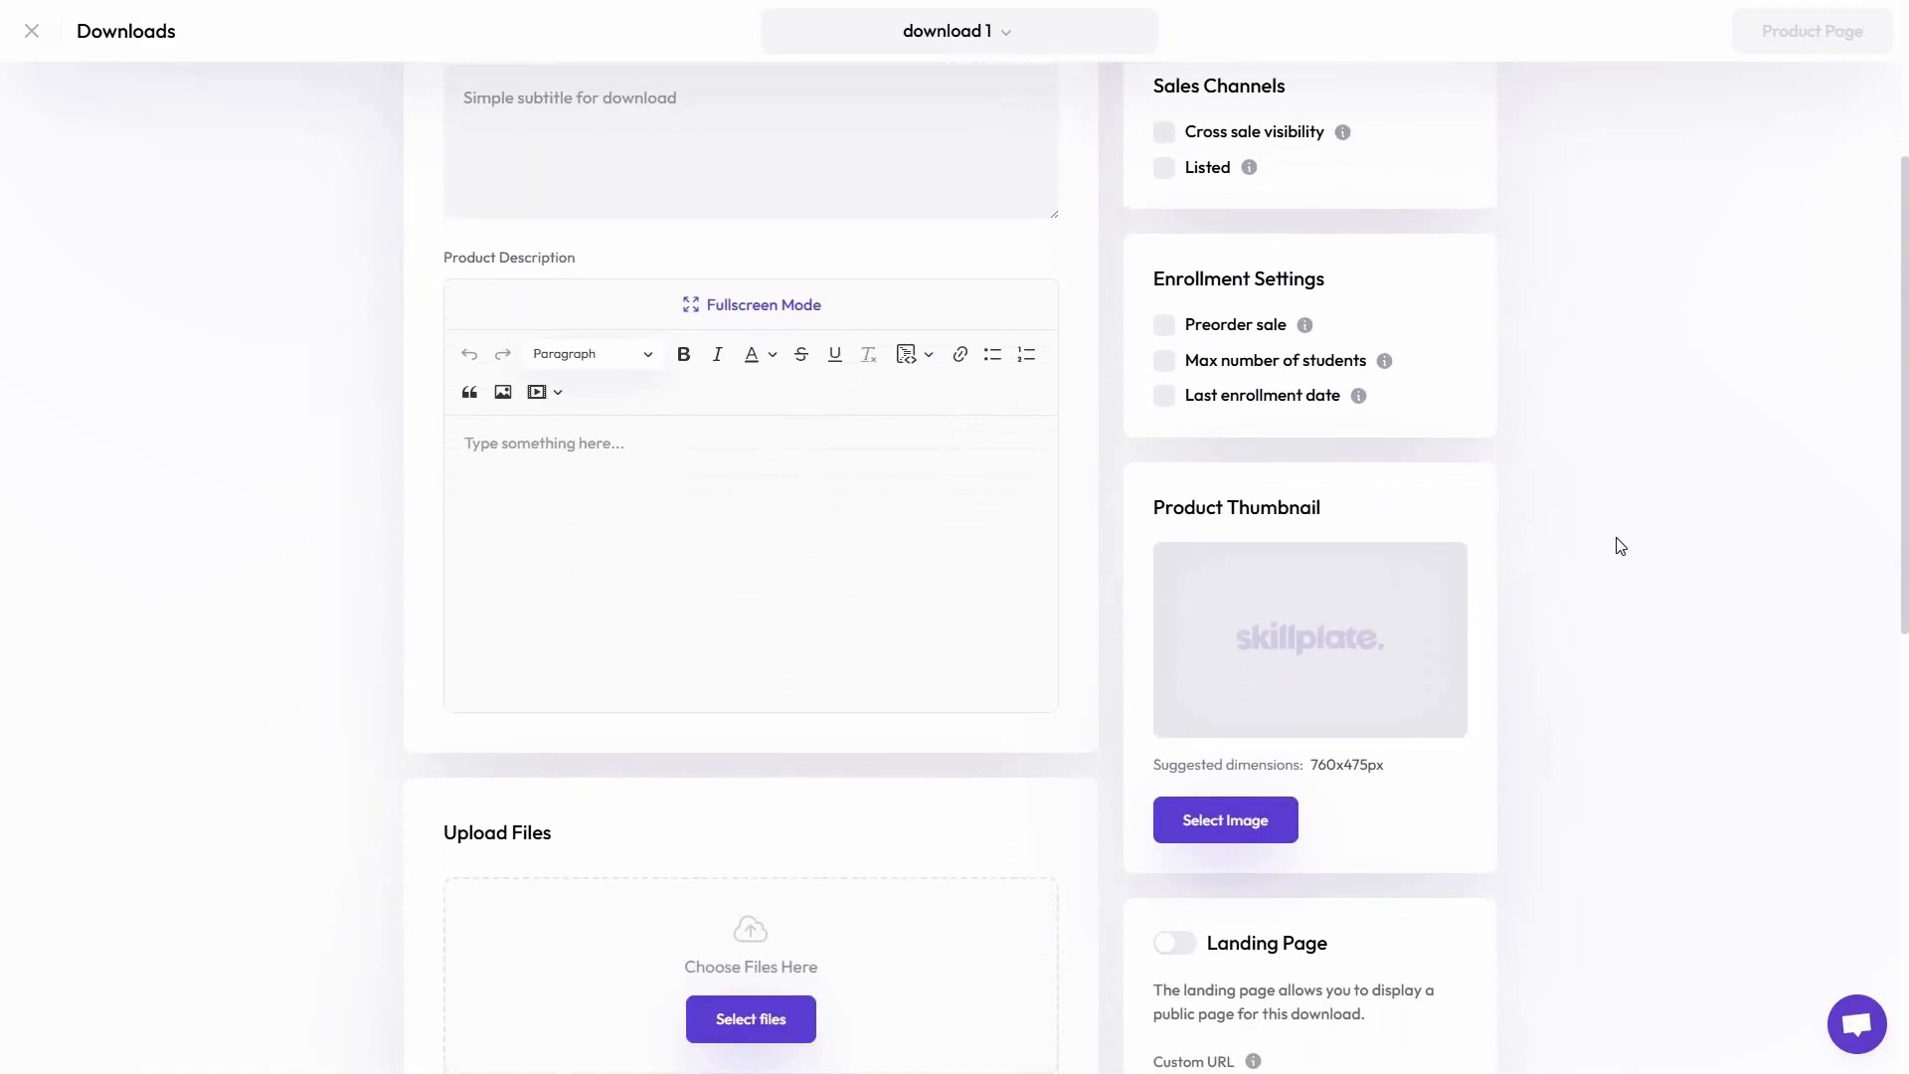
scroll(788, 481, down, 5)
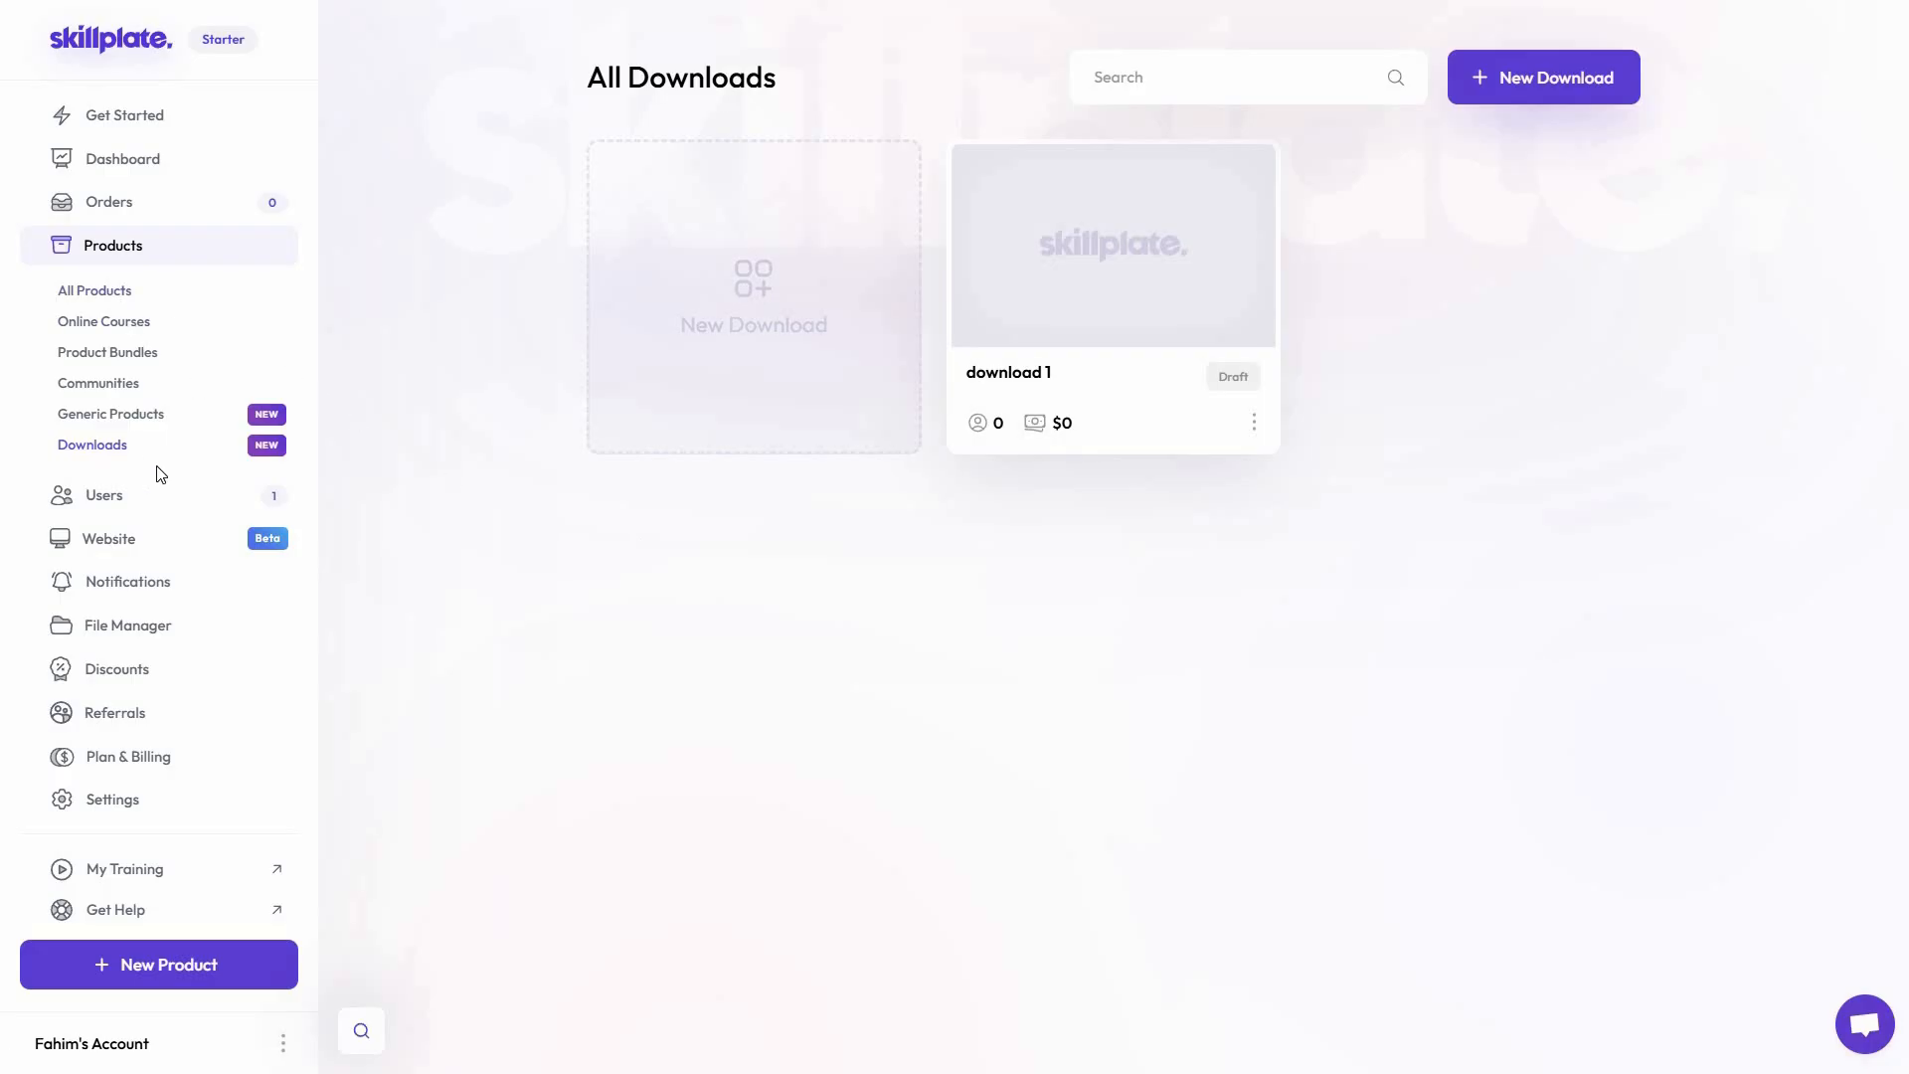
Check the orders overview and the dashboard's earnings, accounts and transactions summary
click(116, 211)
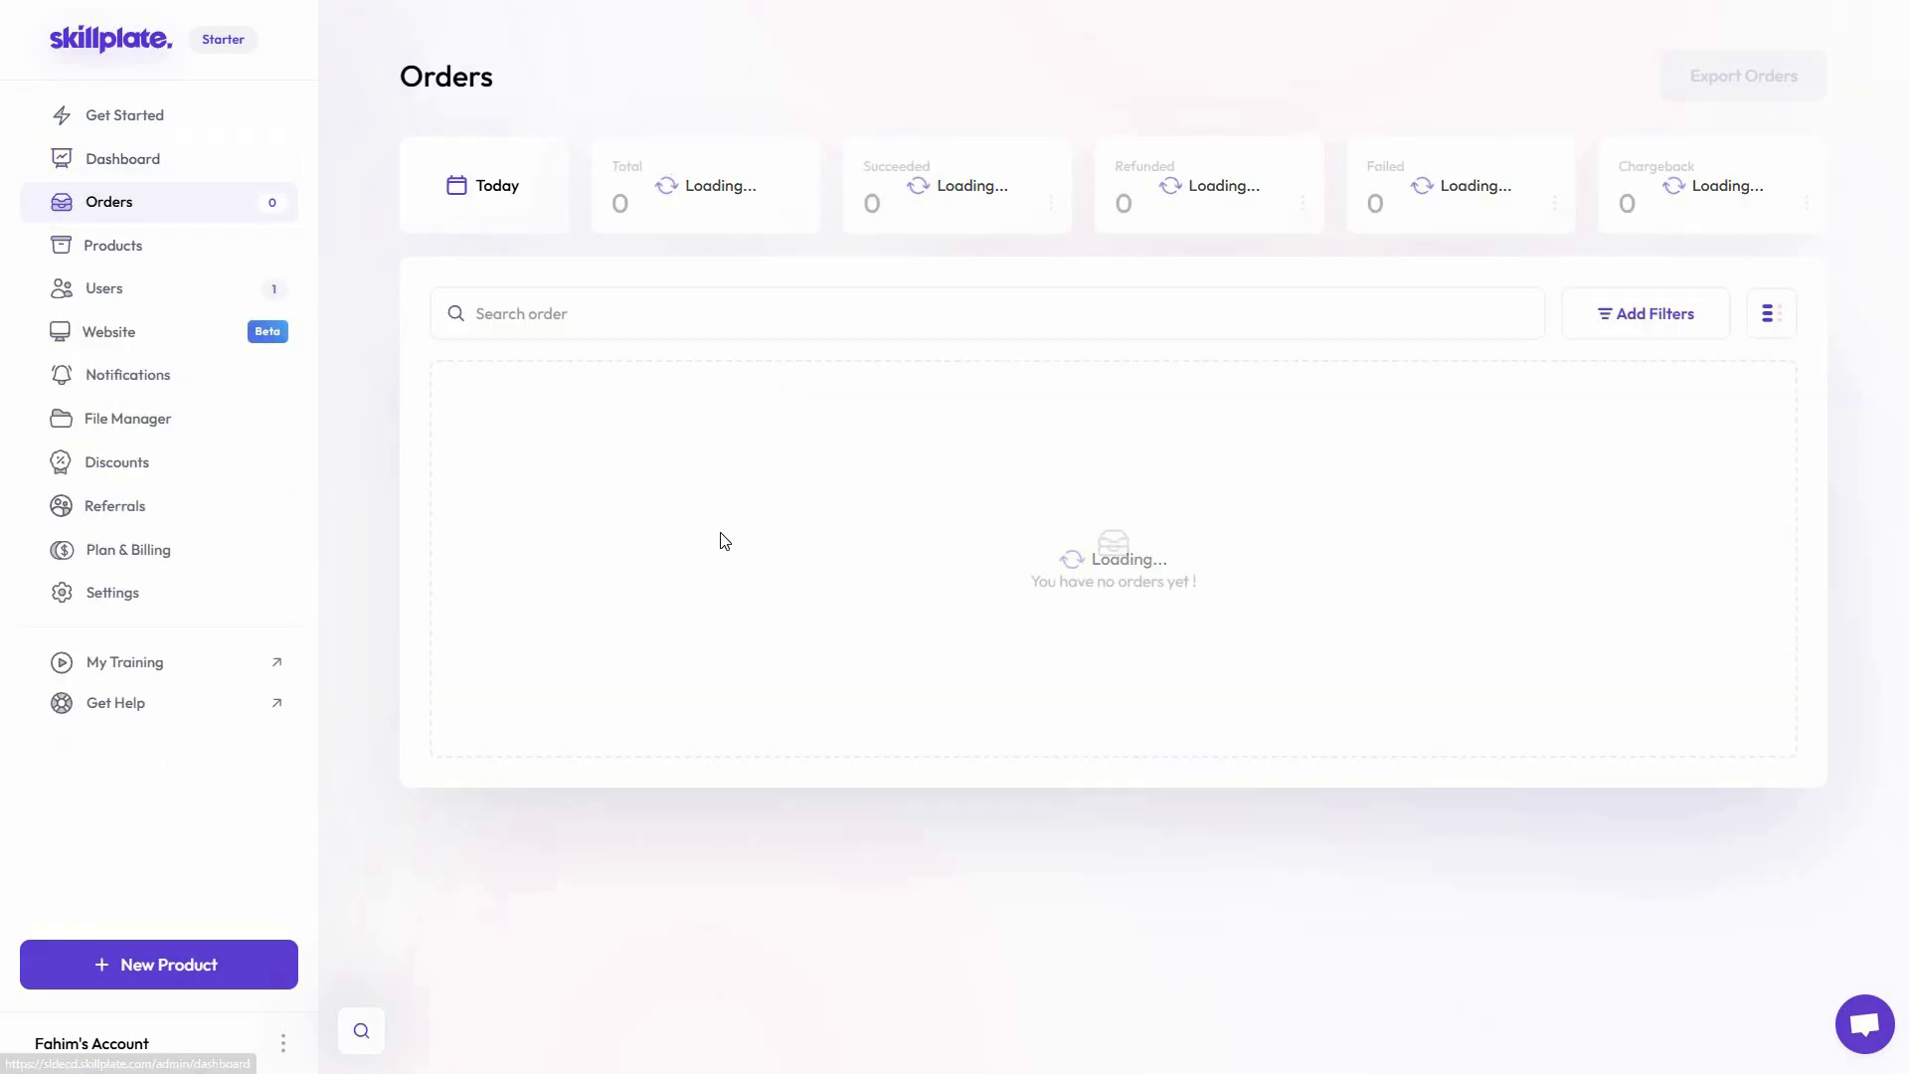
click(157, 159)
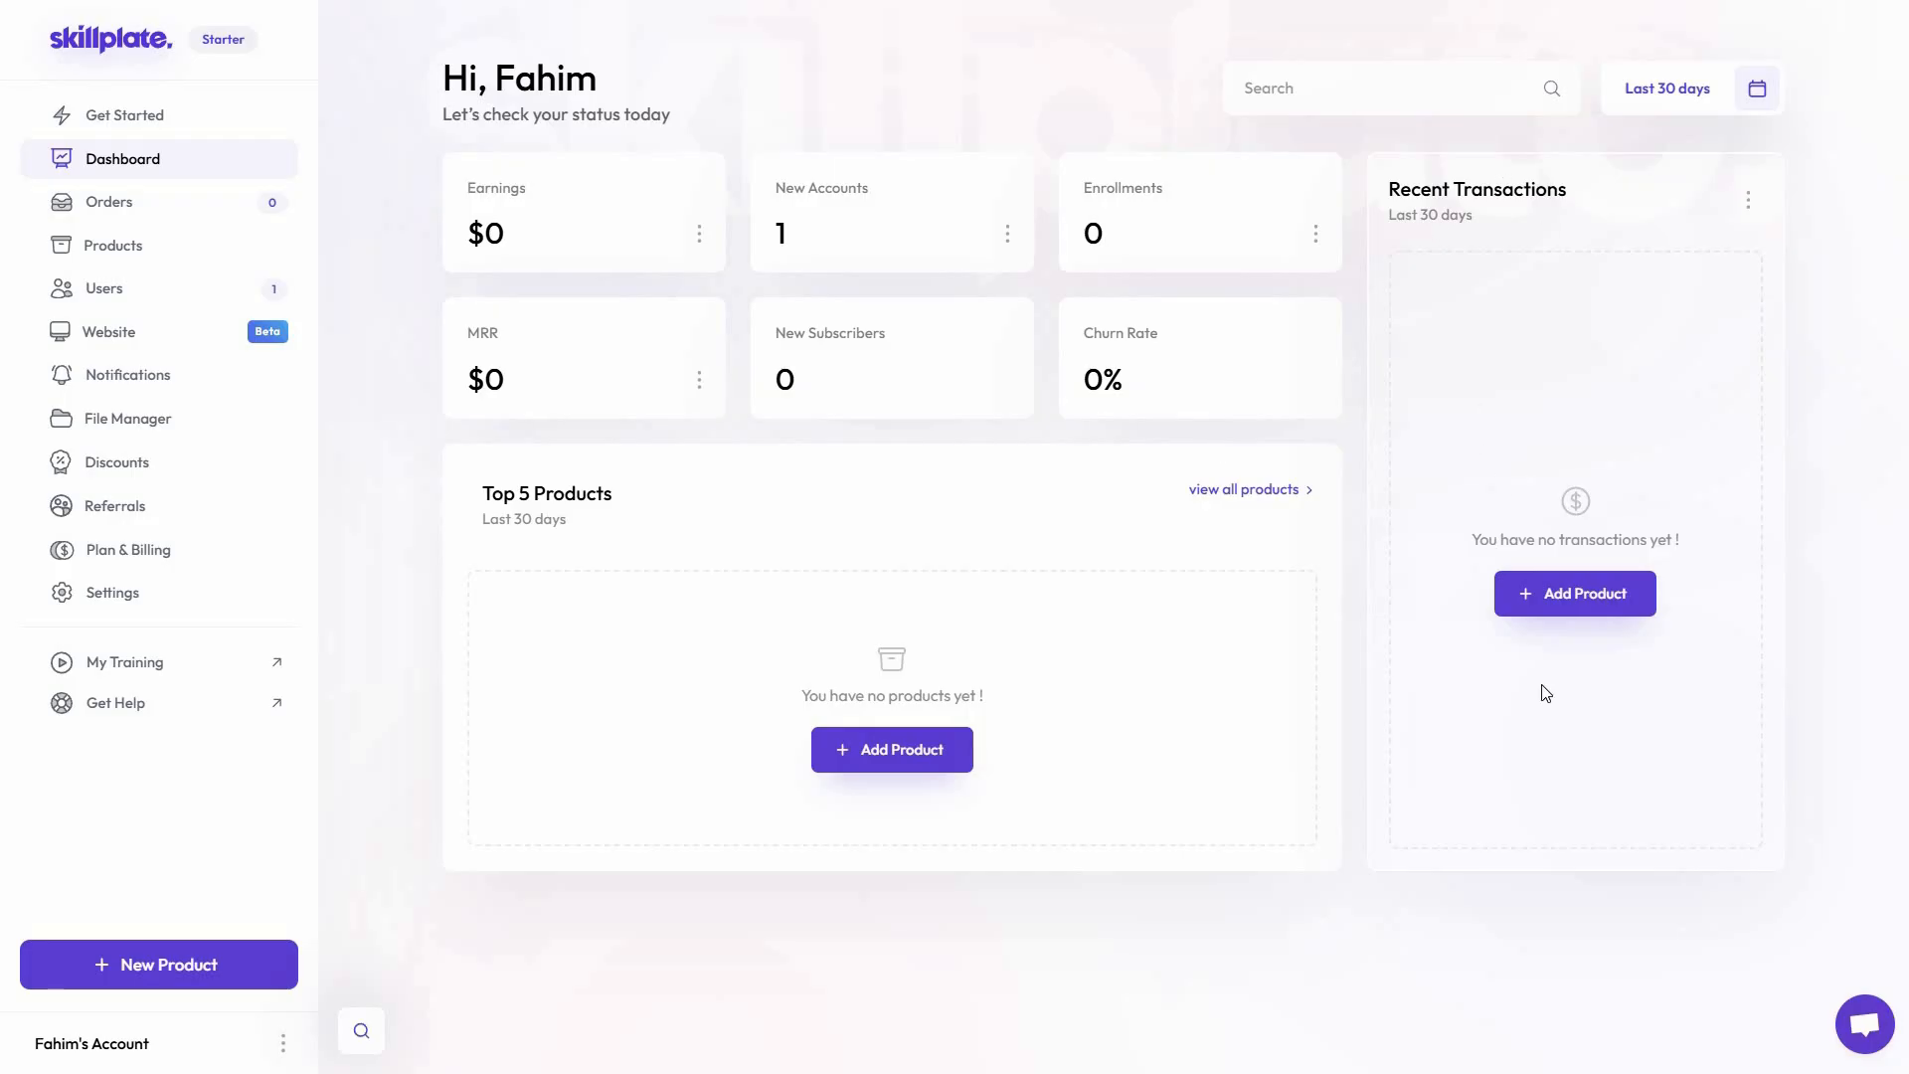
Look through user management, including the users list, CSV import, new user form, leads and exams
click(140, 290)
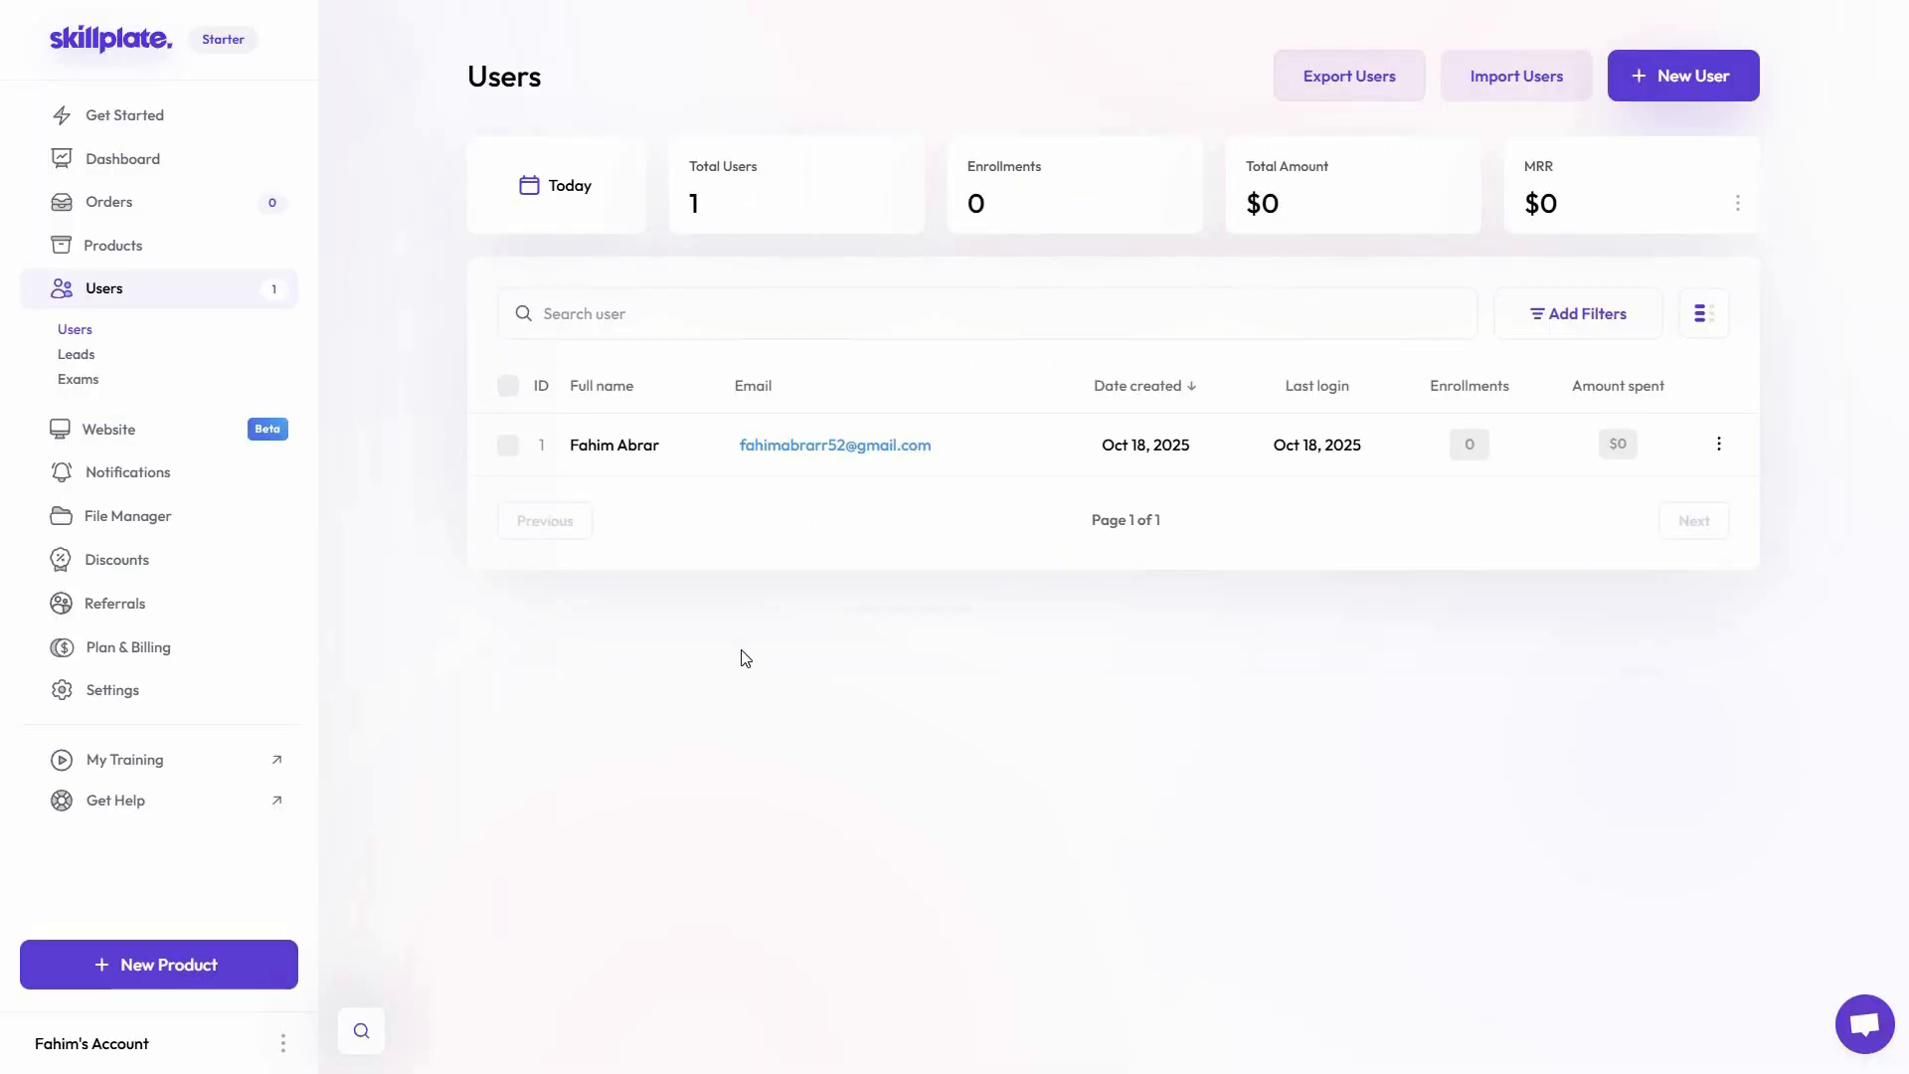
click(1516, 76)
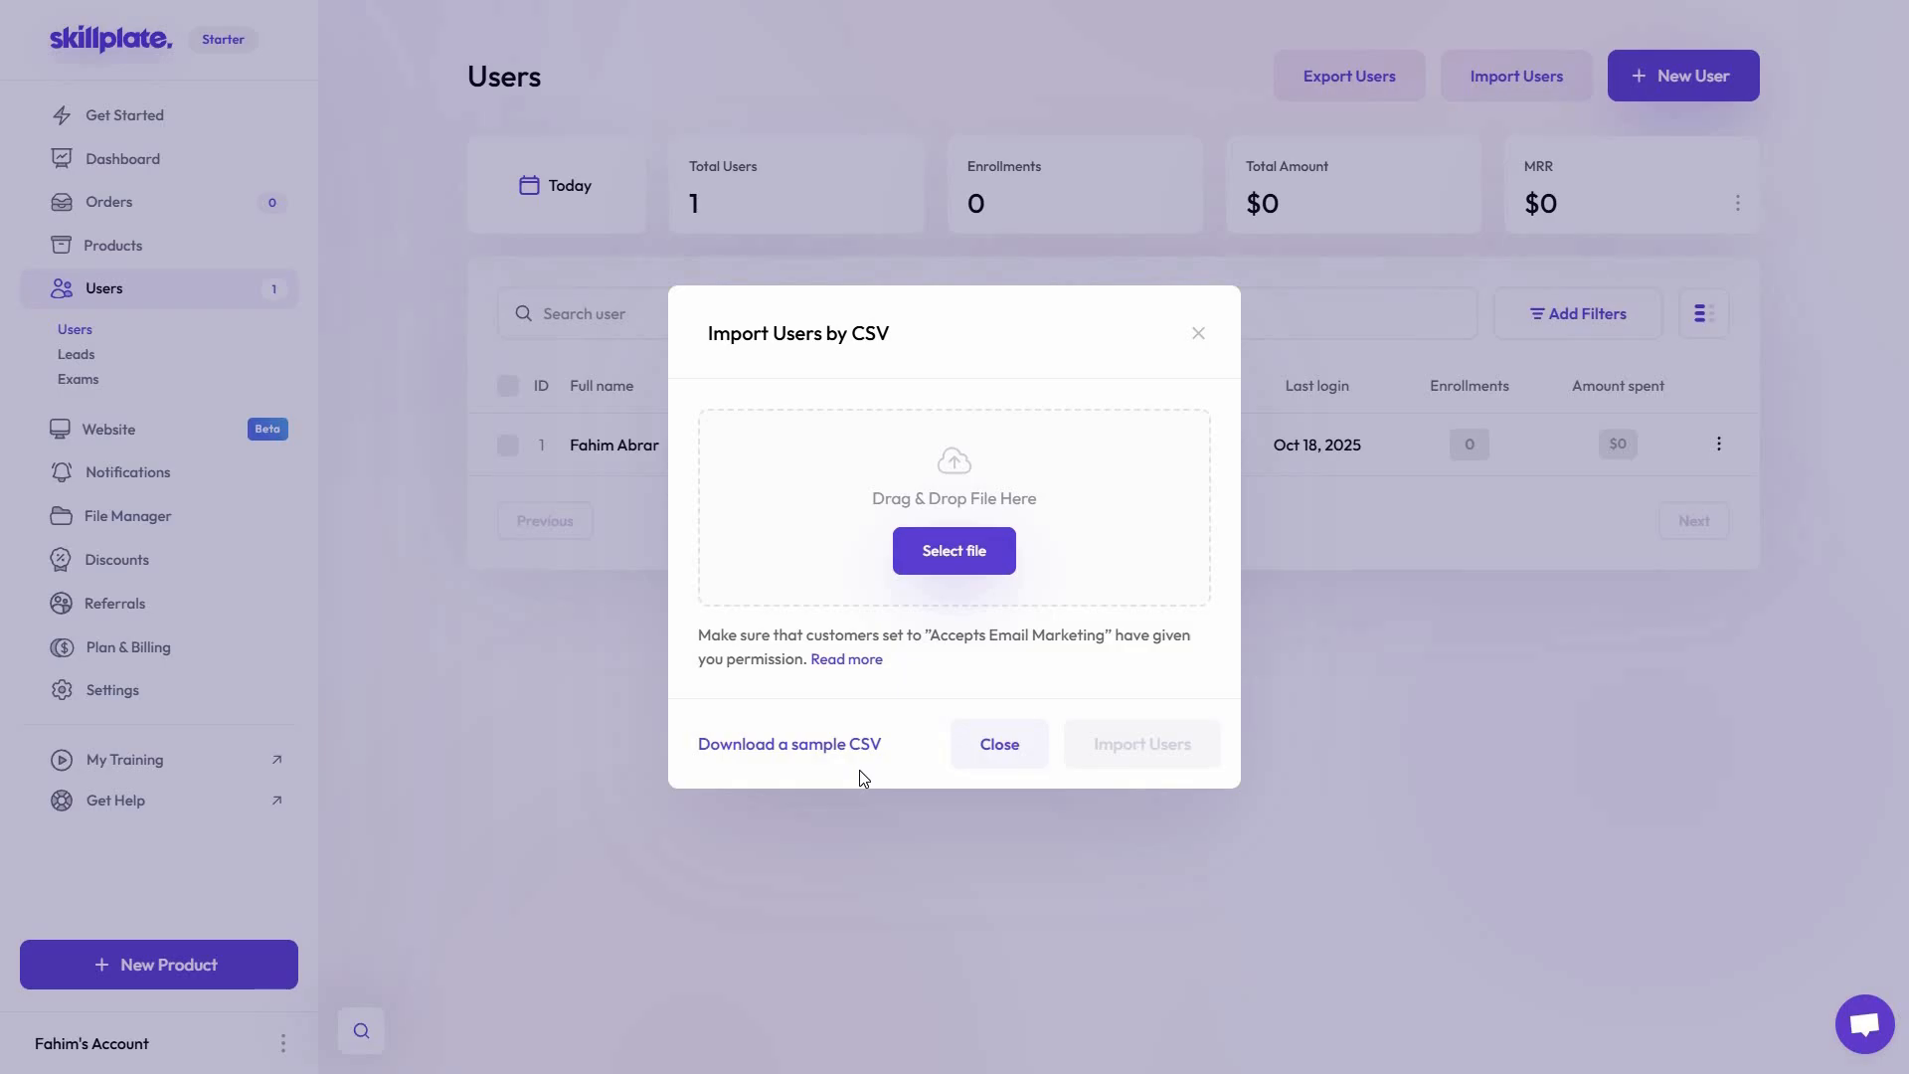
click(1663, 103)
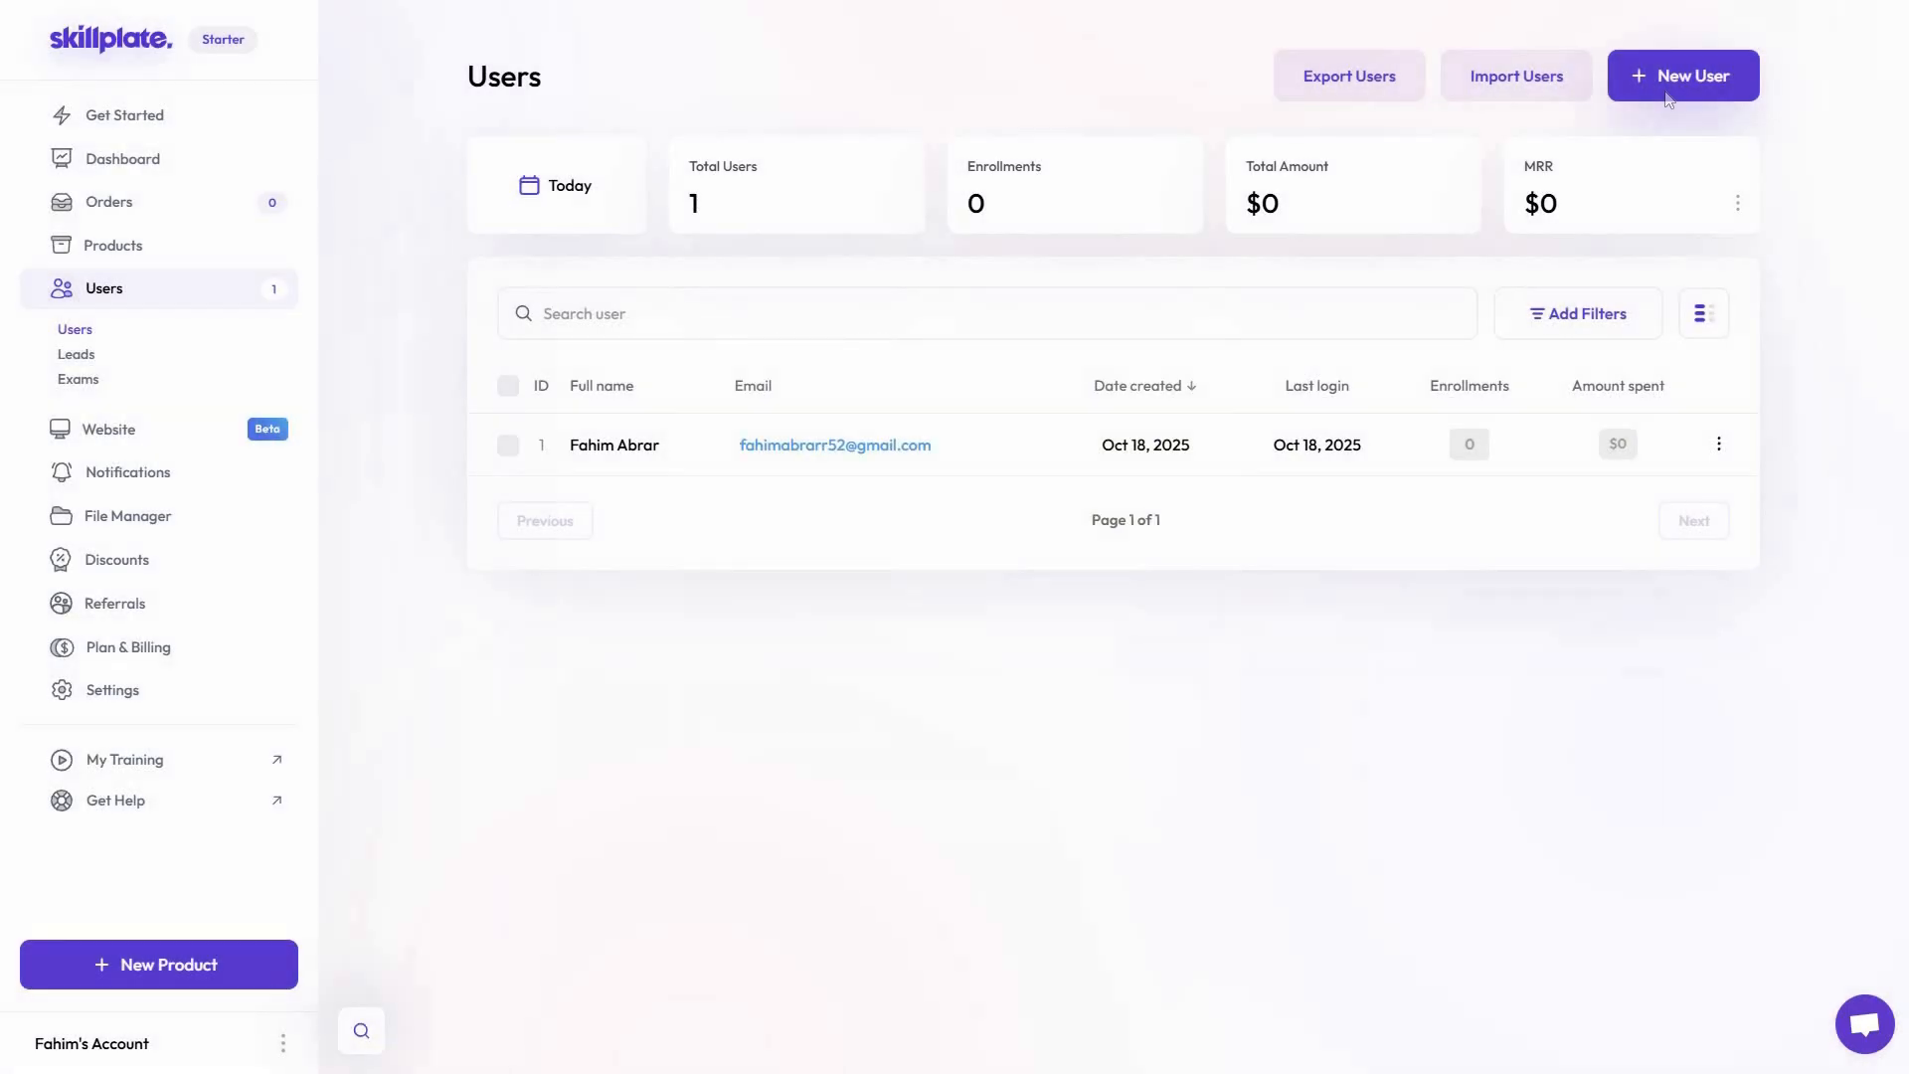
click(1662, 99)
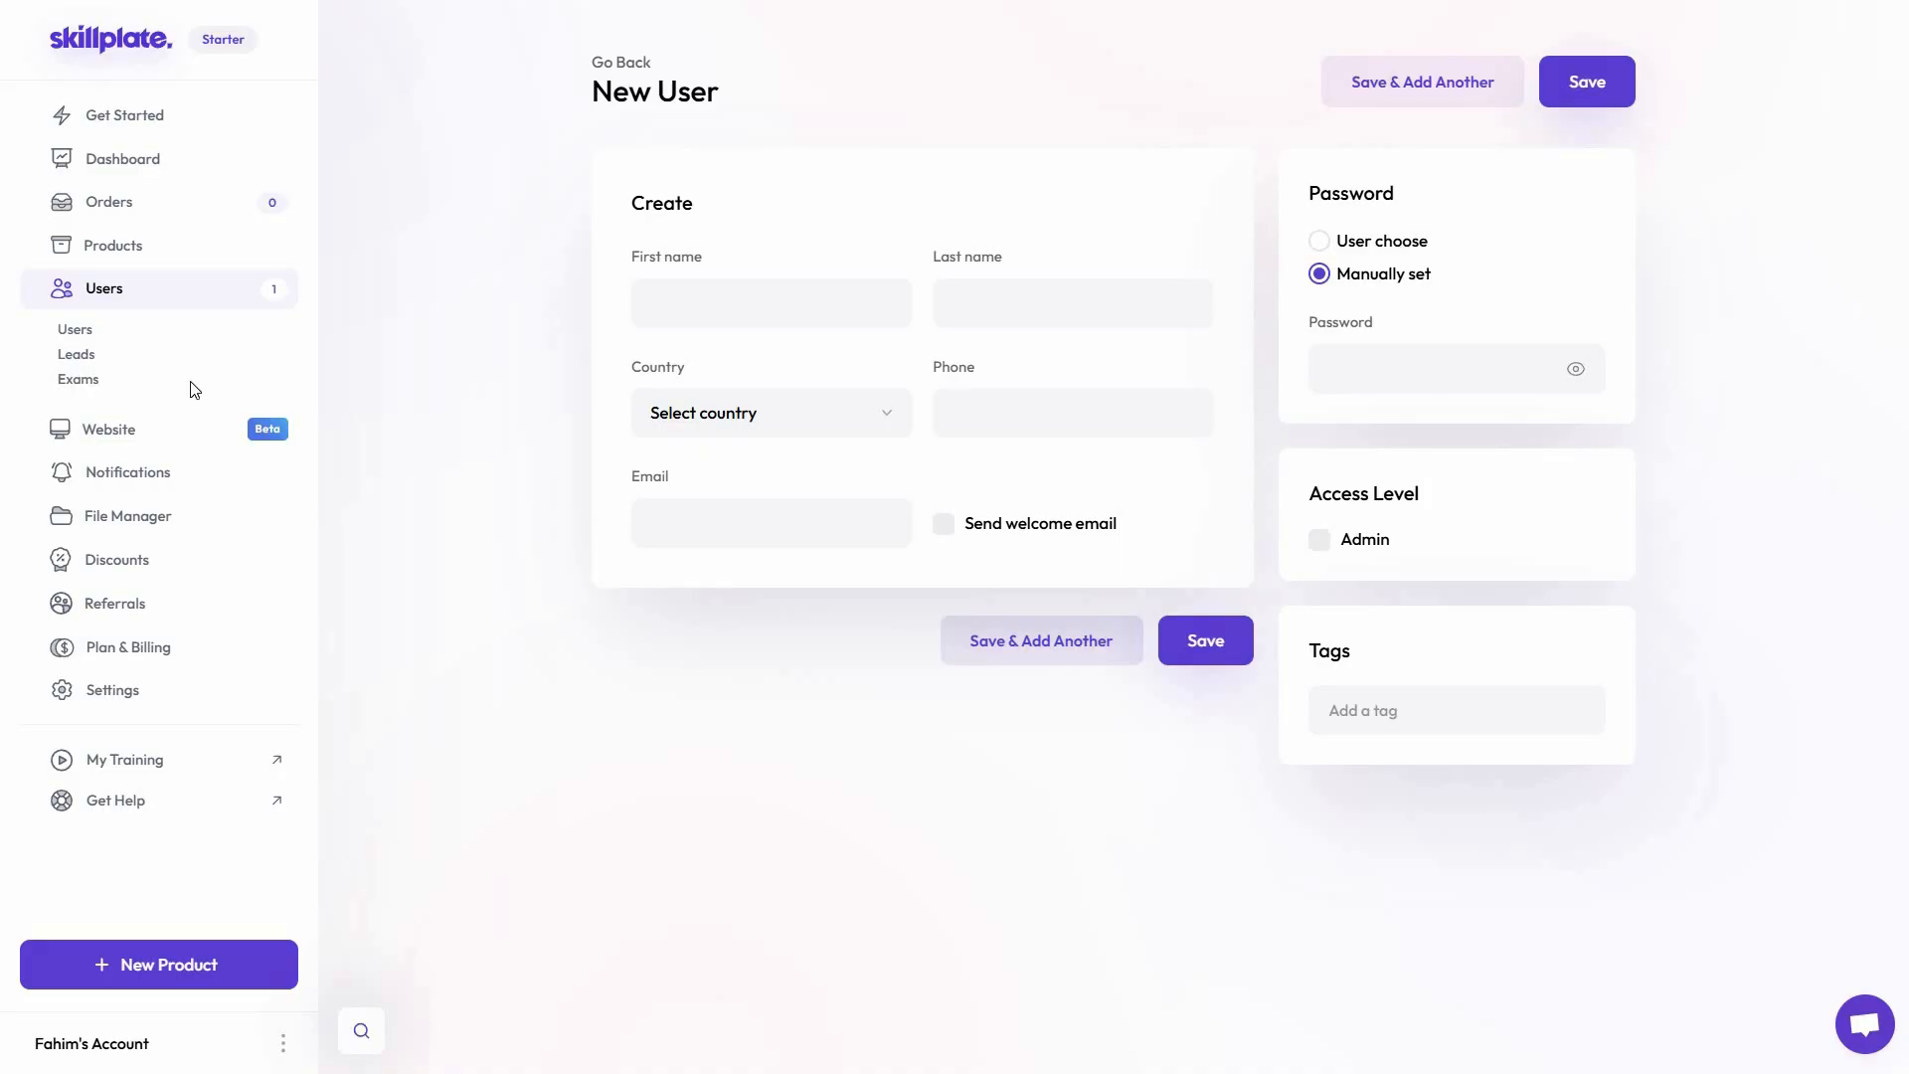
click(77, 355)
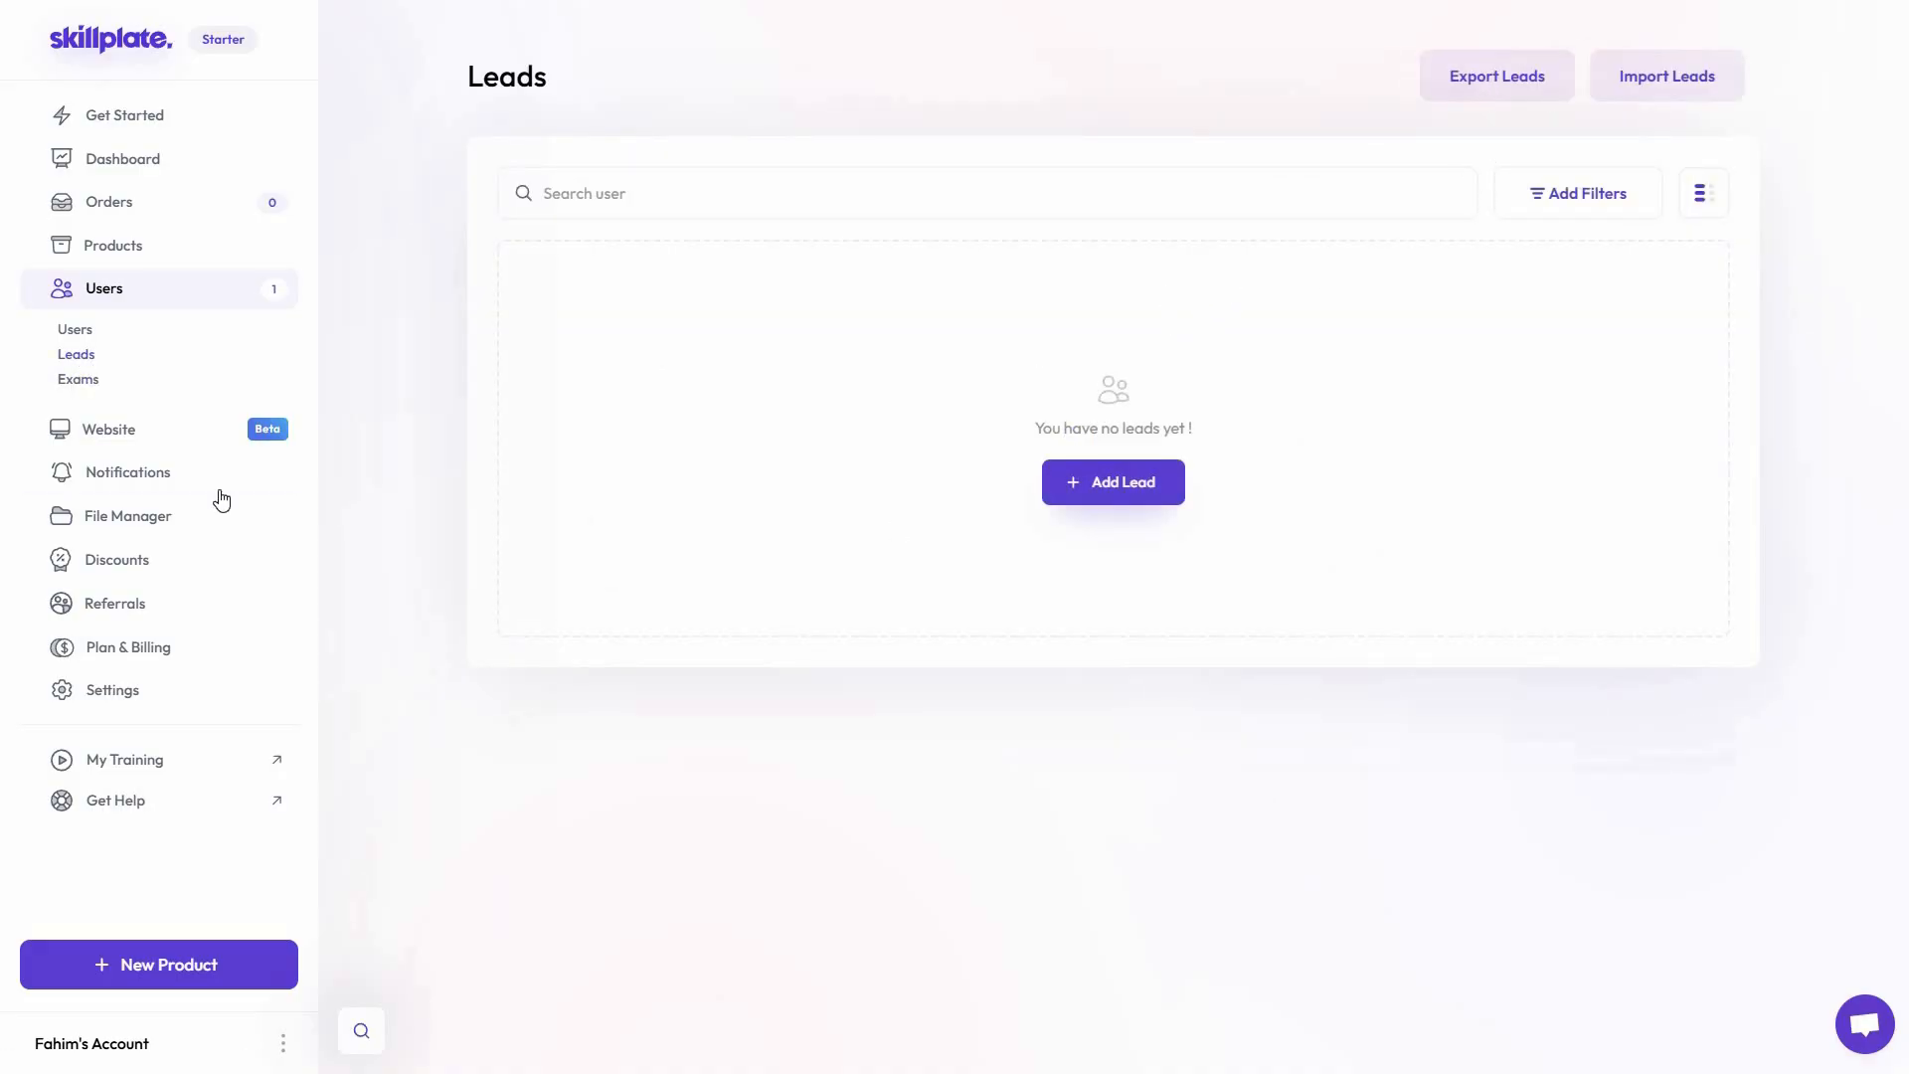
click(127, 472)
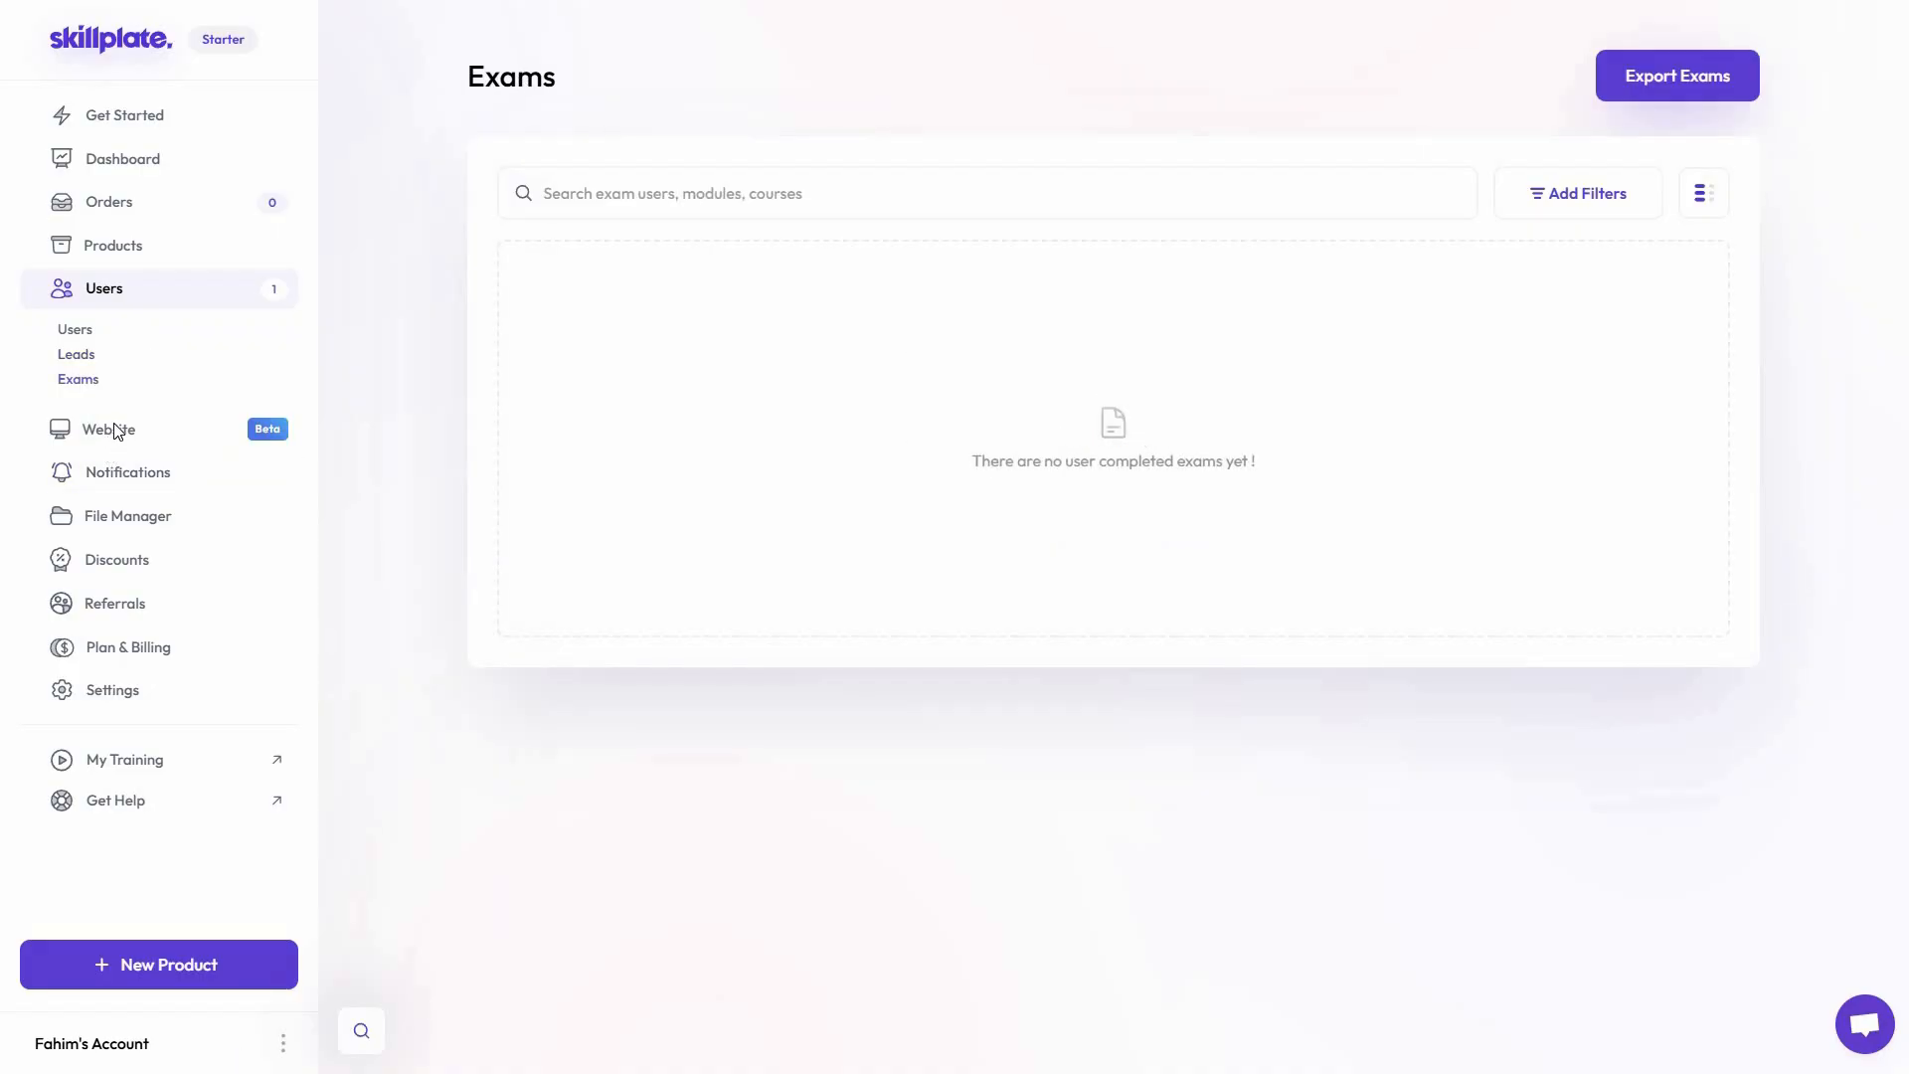
Look through the website's page categories, including product pages and landing pages
click(205, 444)
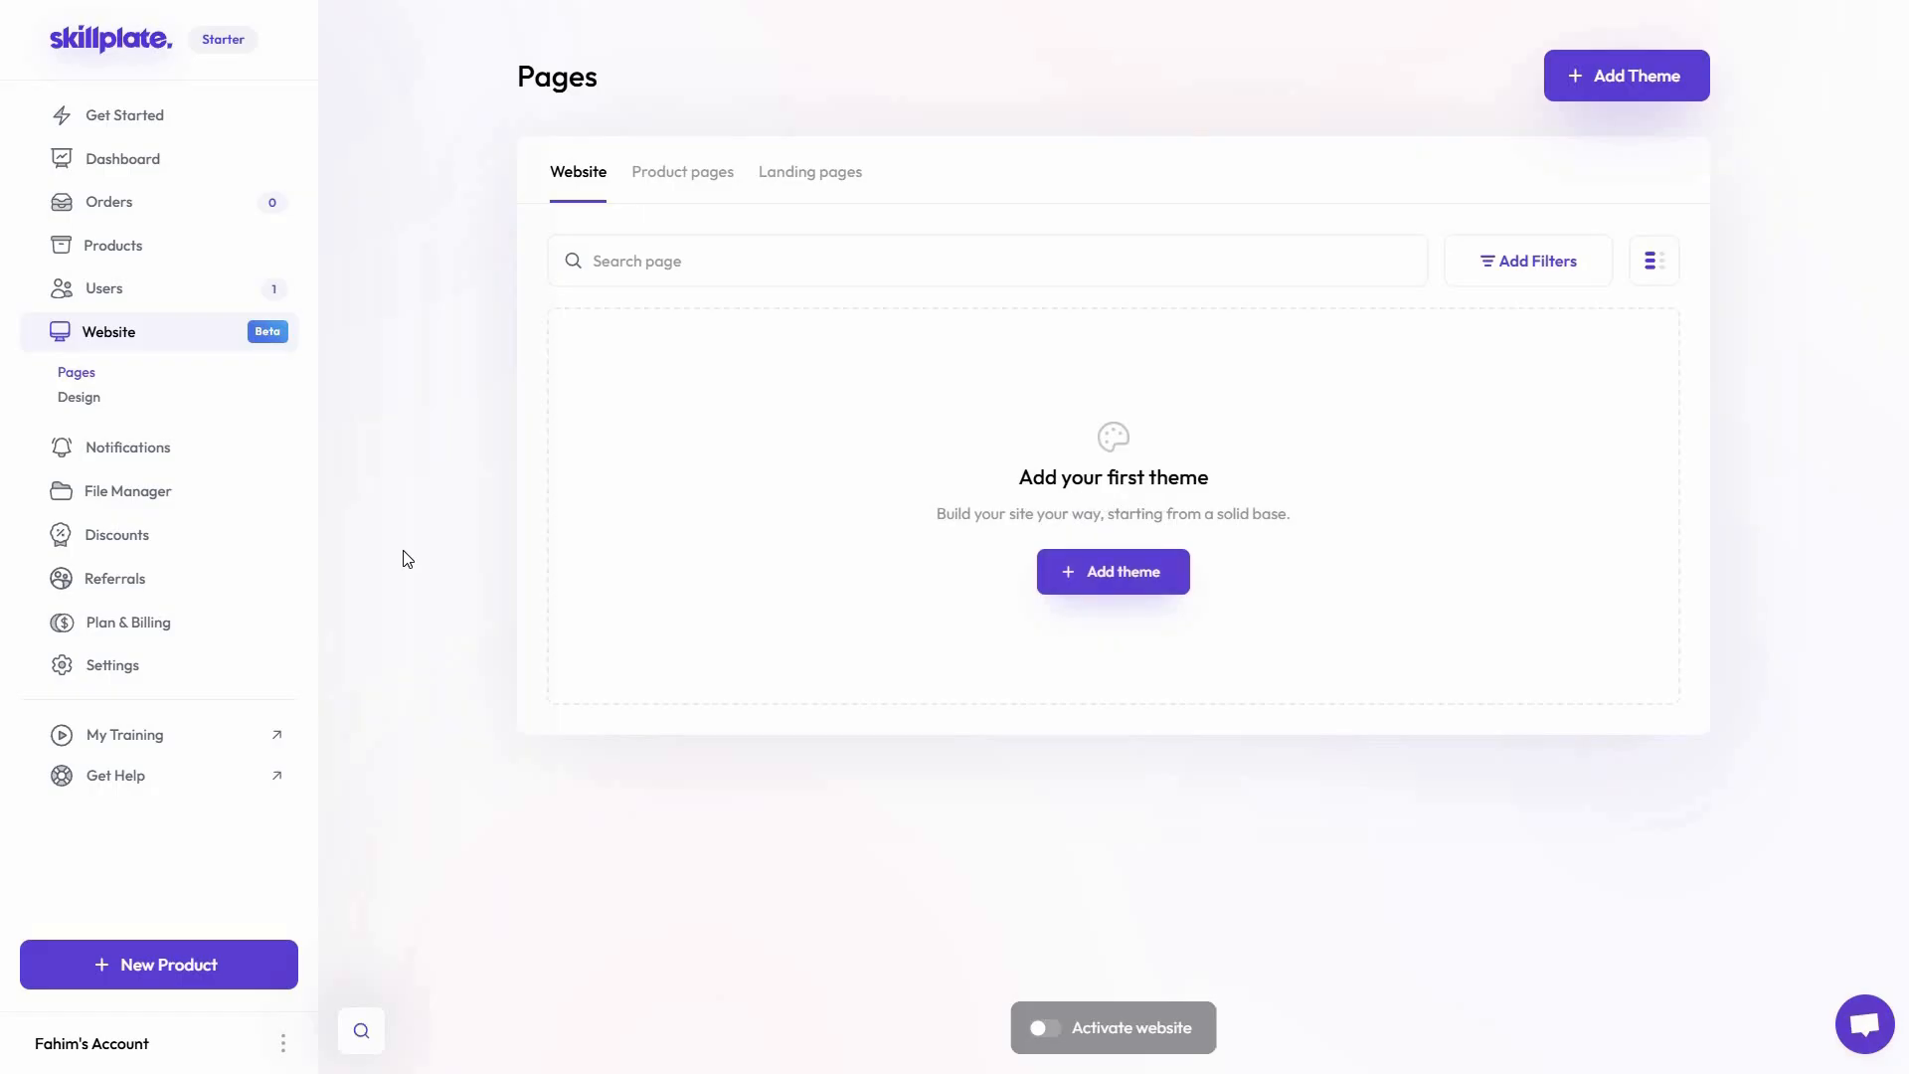
click(79, 398)
click(696, 189)
click(807, 175)
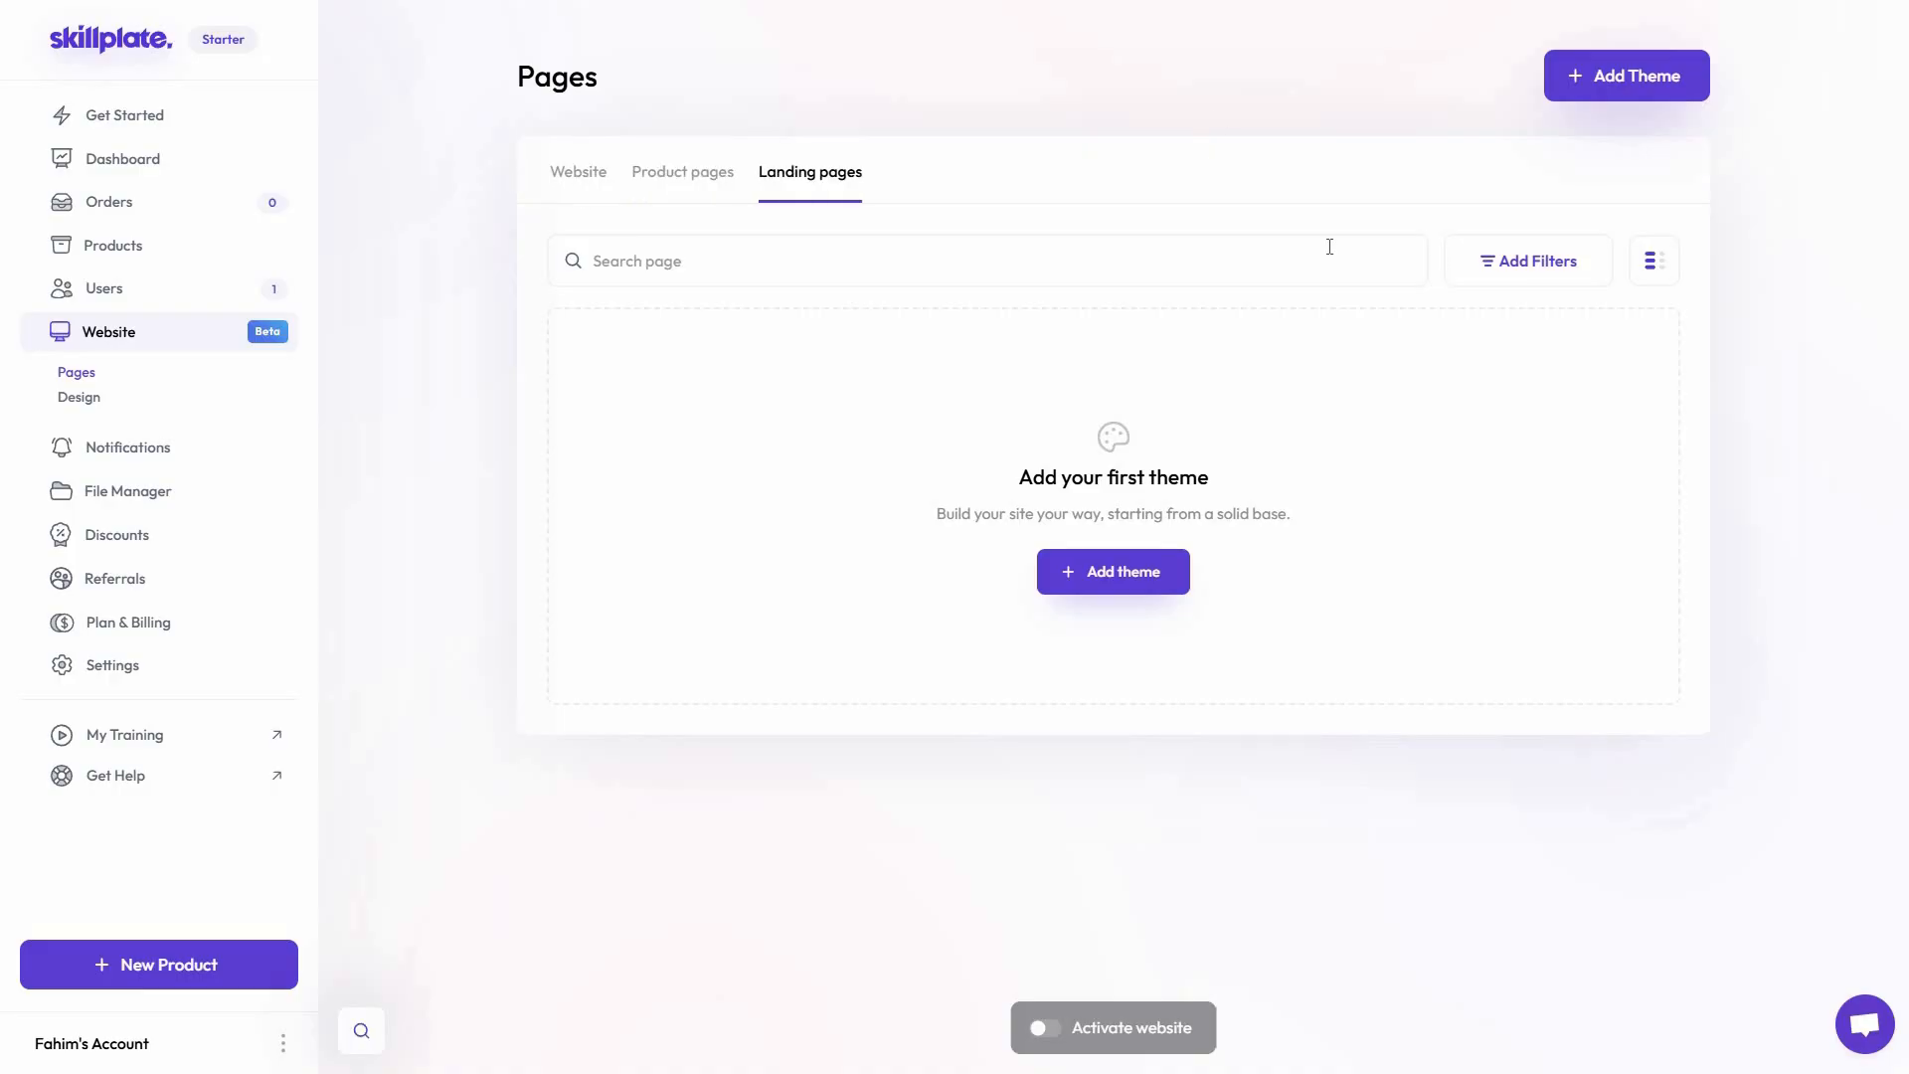
Add the free Starter Dark theme from the theme store to the website
click(1608, 80)
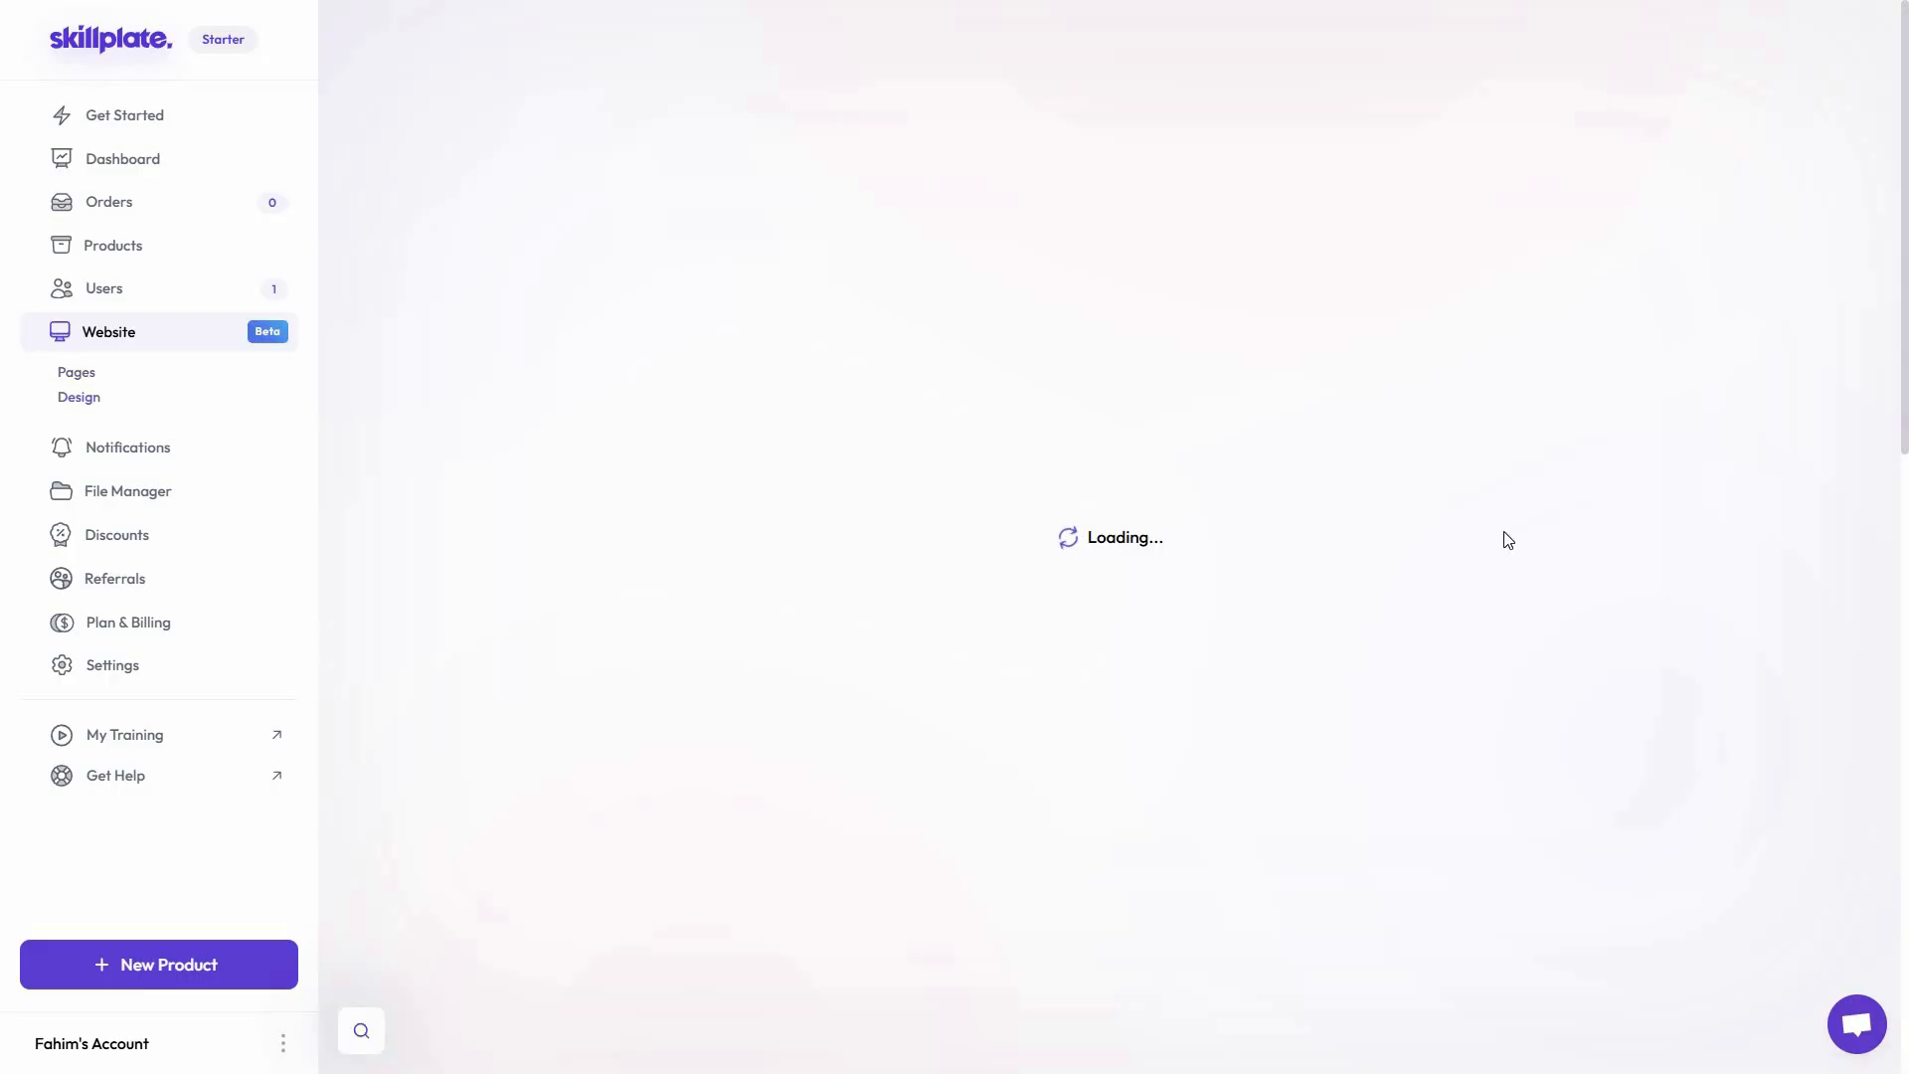
scroll(489, 634, down, 6)
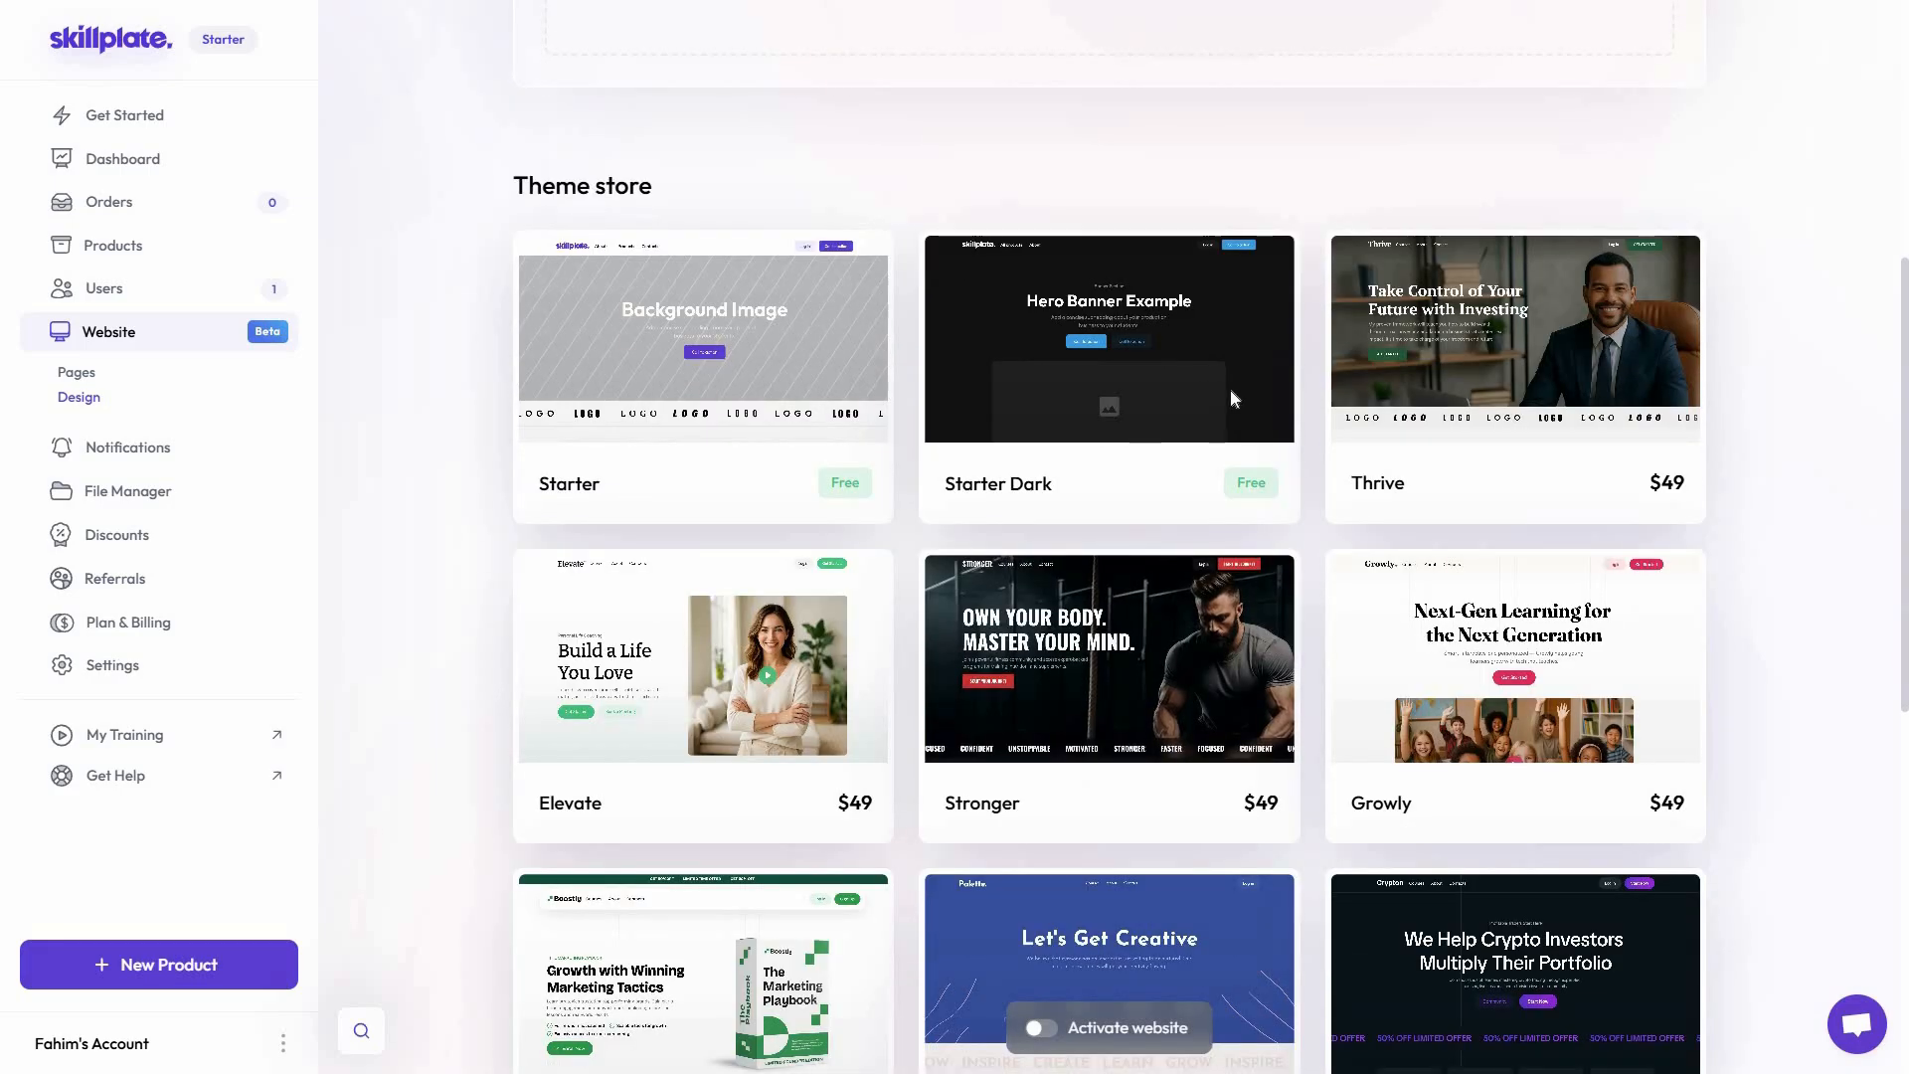
mouse_move(1256, 346)
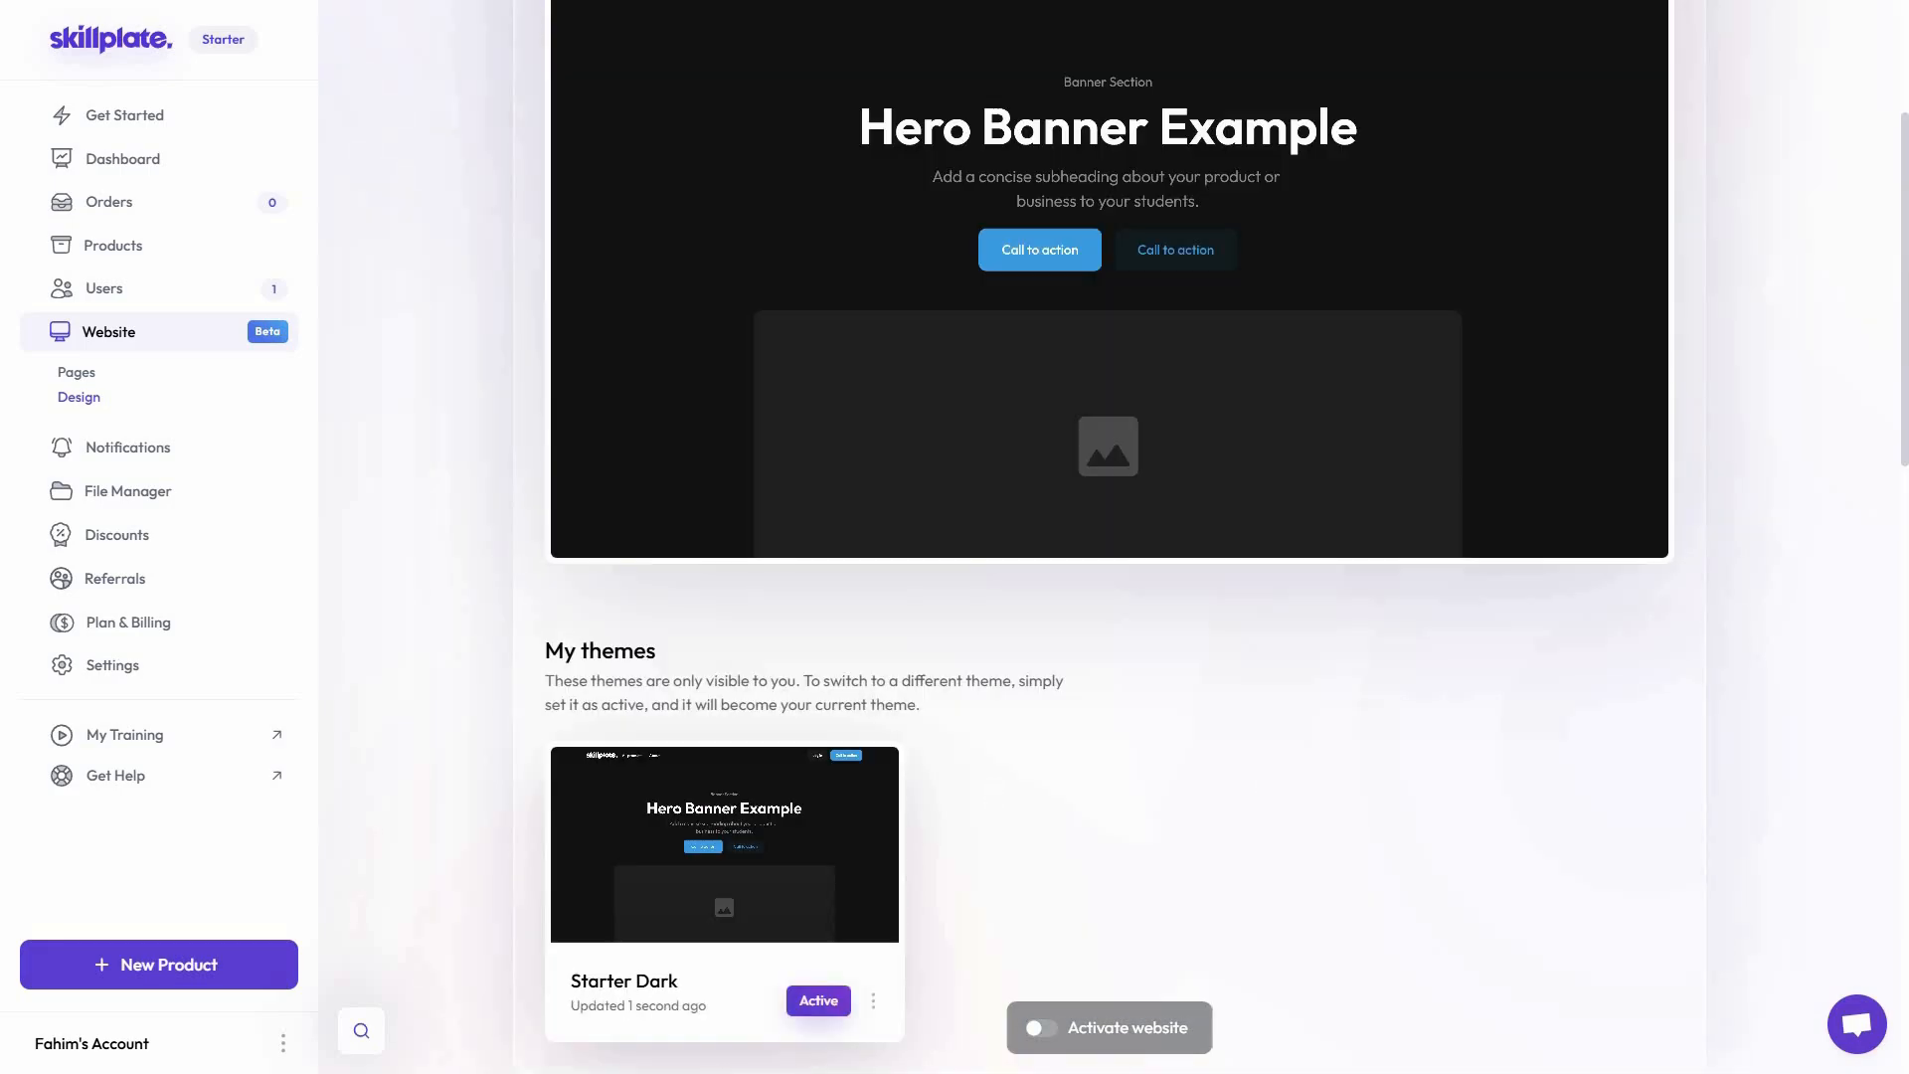
Examine the active Starter Dark theme on the design page and the website pages that come with it
scroll(1884, 463, up, 3)
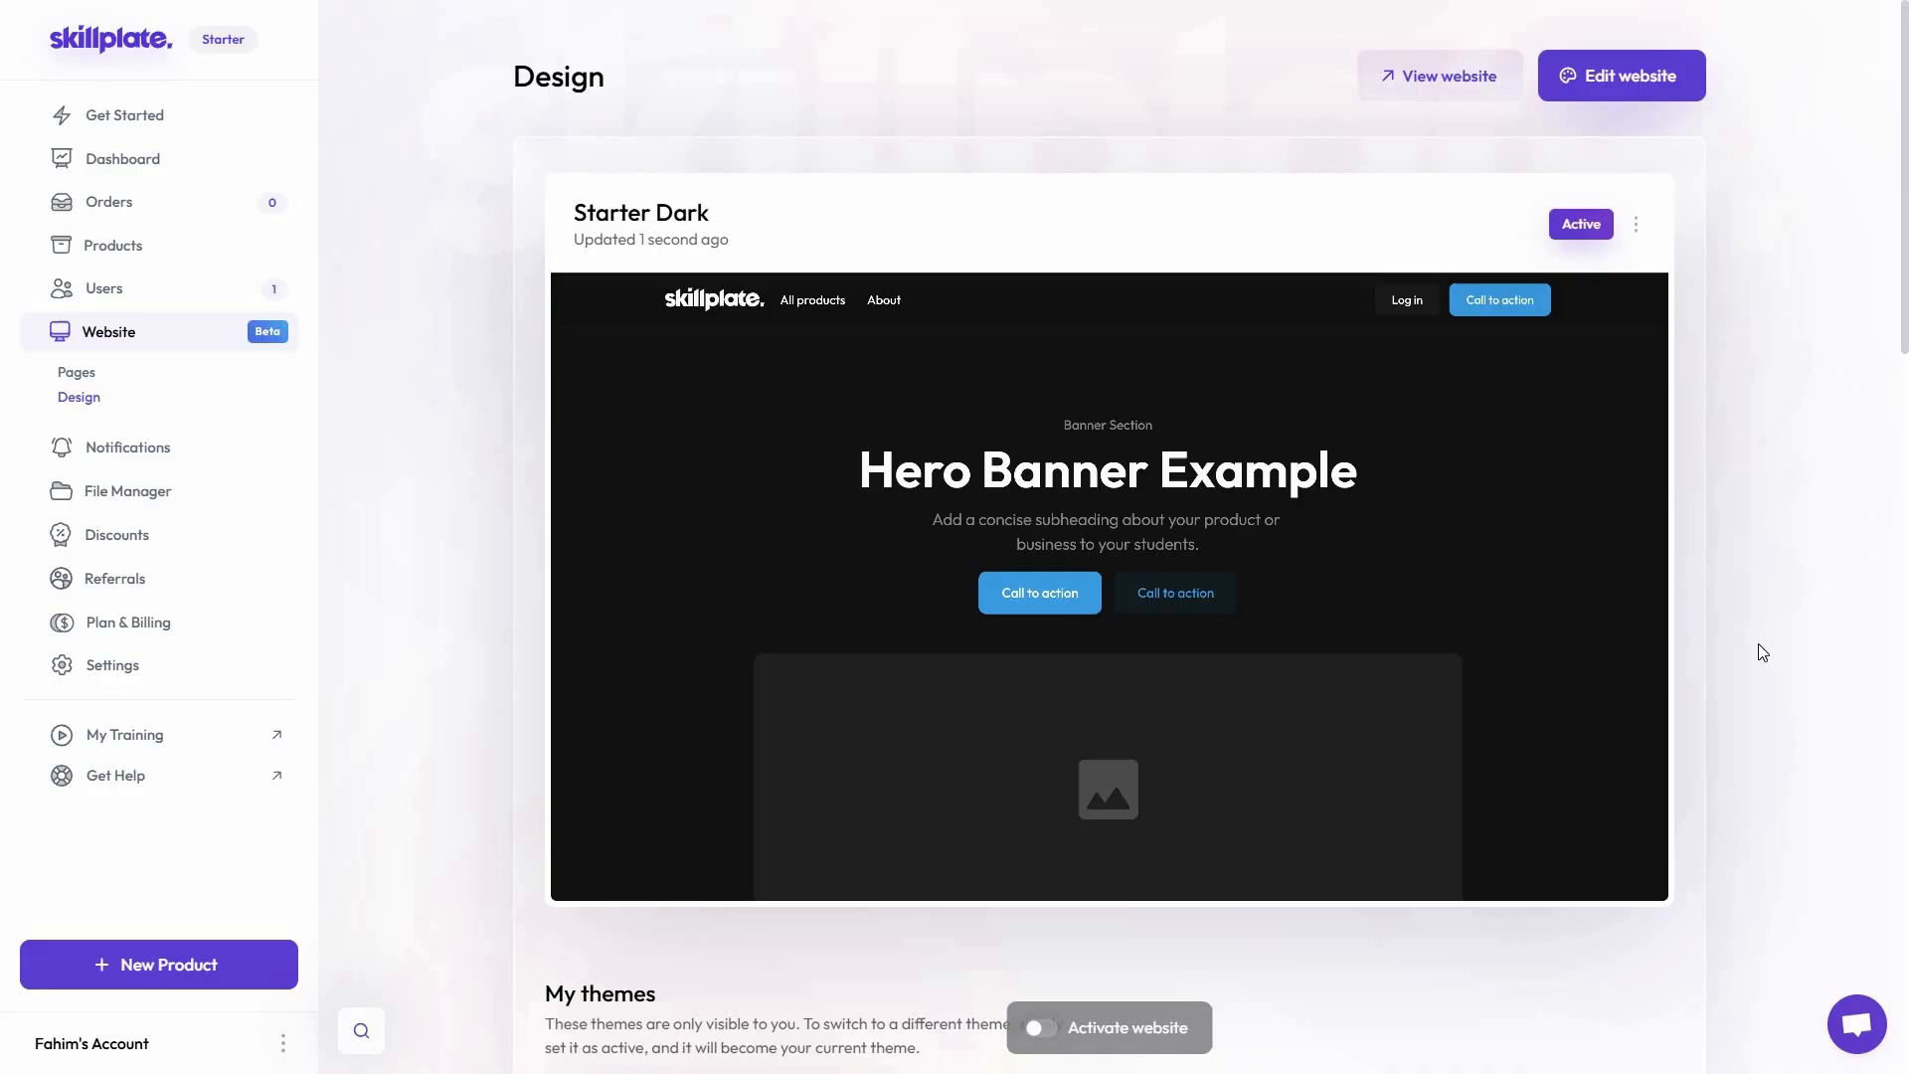
scroll(1755, 647, down, 8)
scroll(1755, 425, down, 5)
scroll(1762, 496, up, 10)
middle_click(1730, 497)
scroll(1722, 497, down, 3)
click(76, 372)
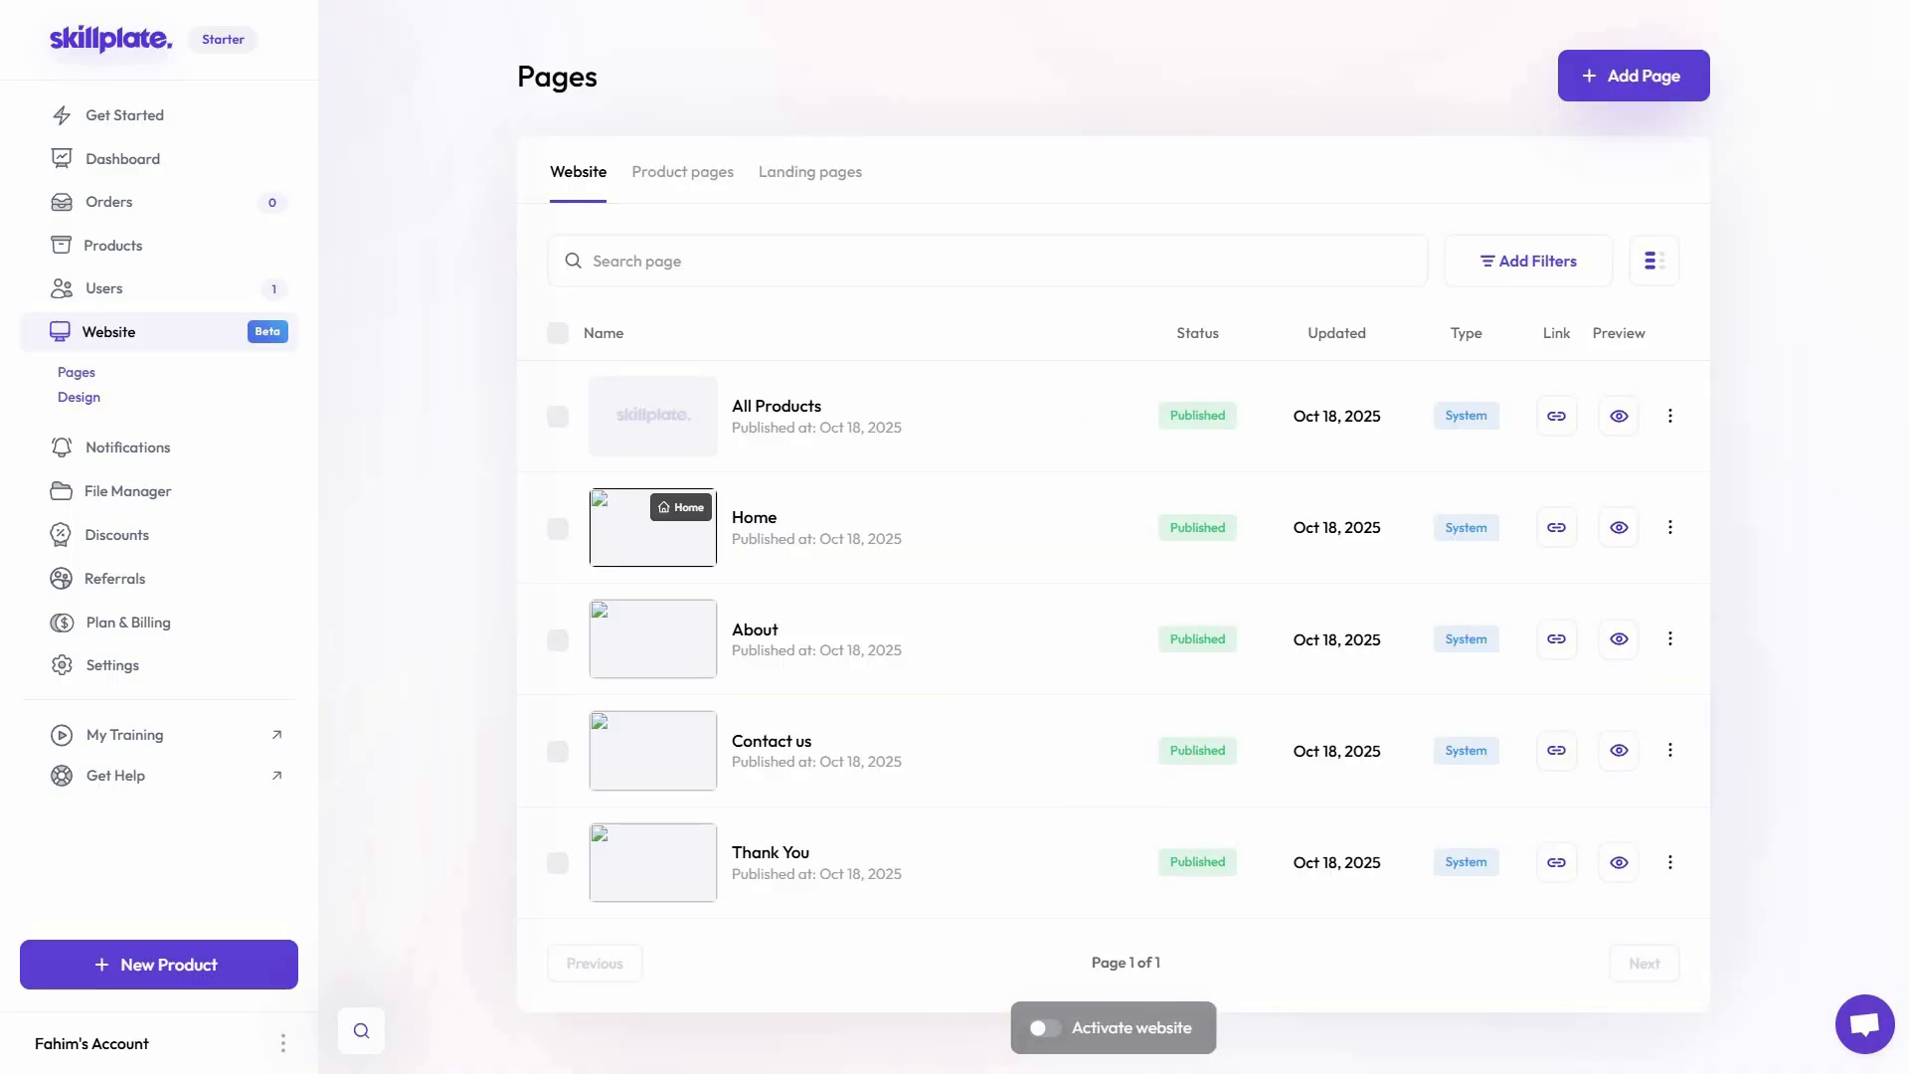
Open the Starter Dark website in the site builder and inspect the hero banner's title, button and subheading settings
click(86, 401)
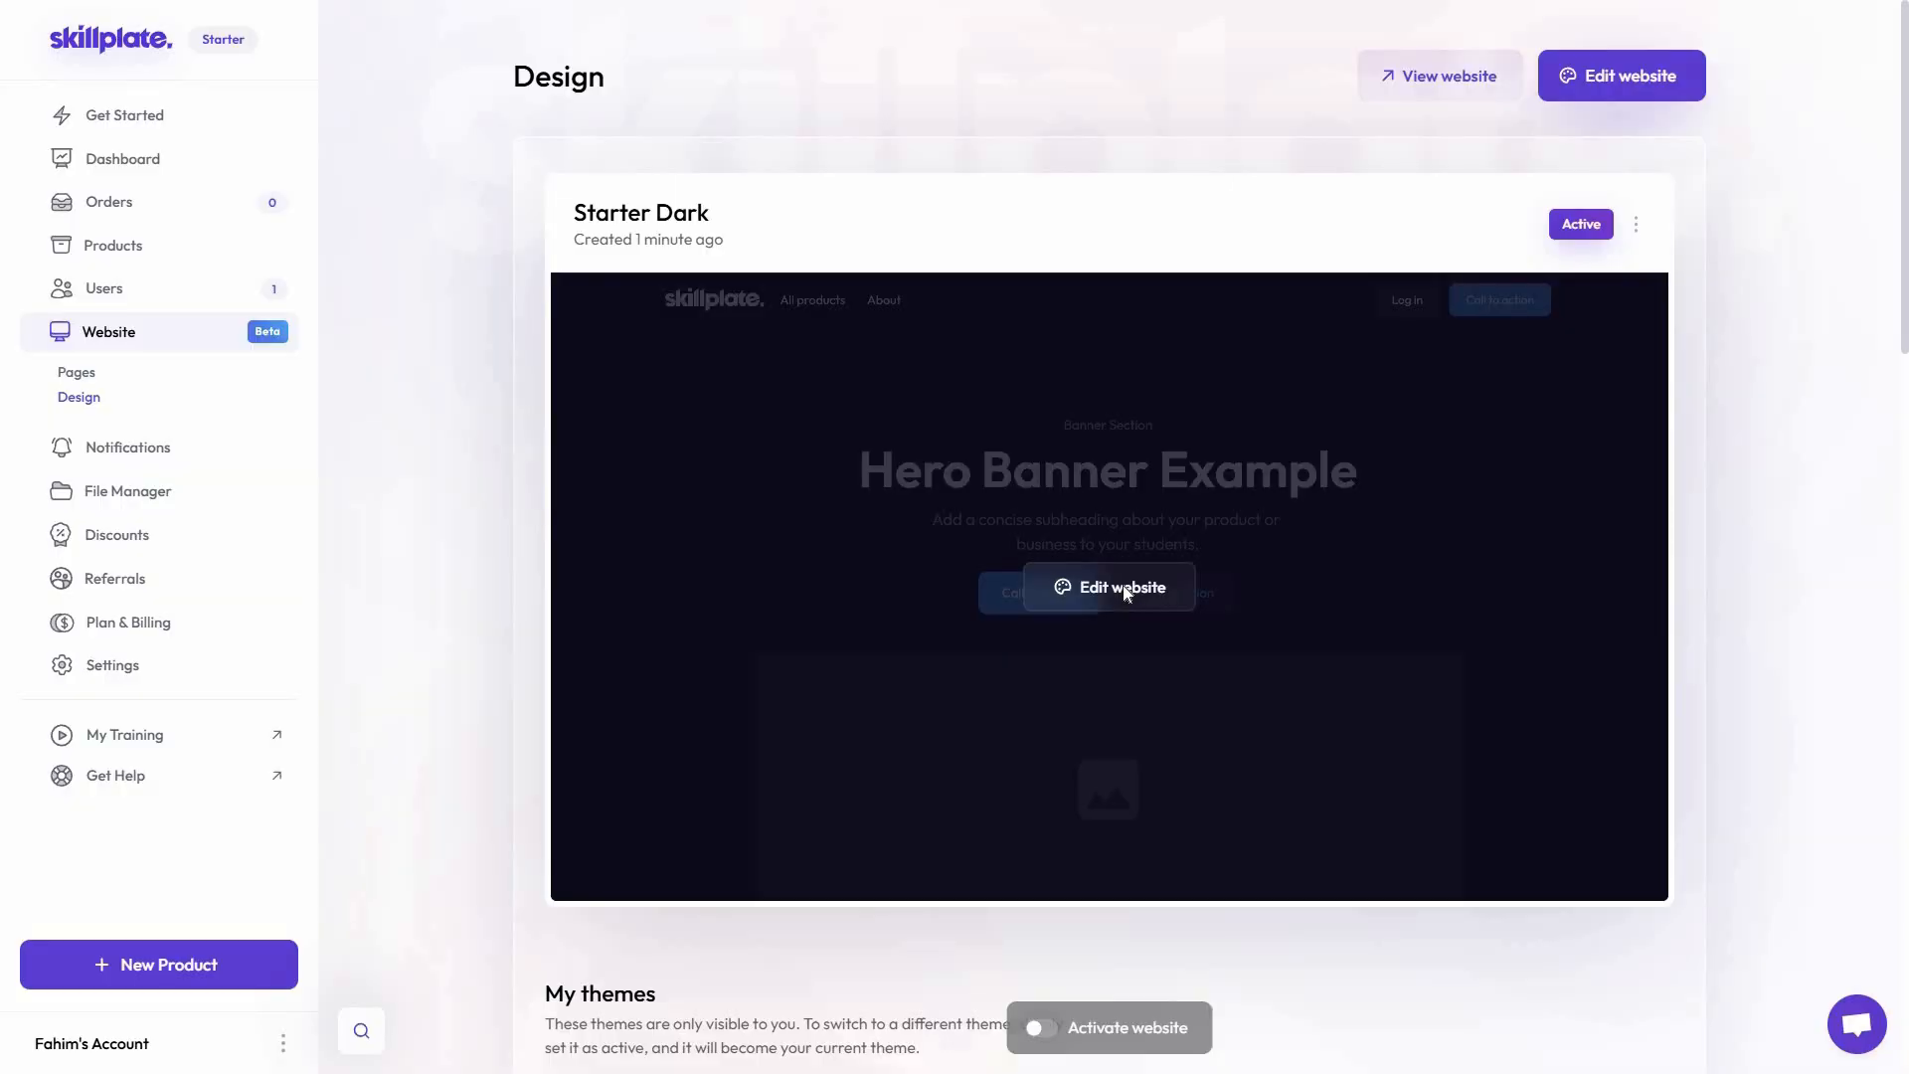
click(1127, 594)
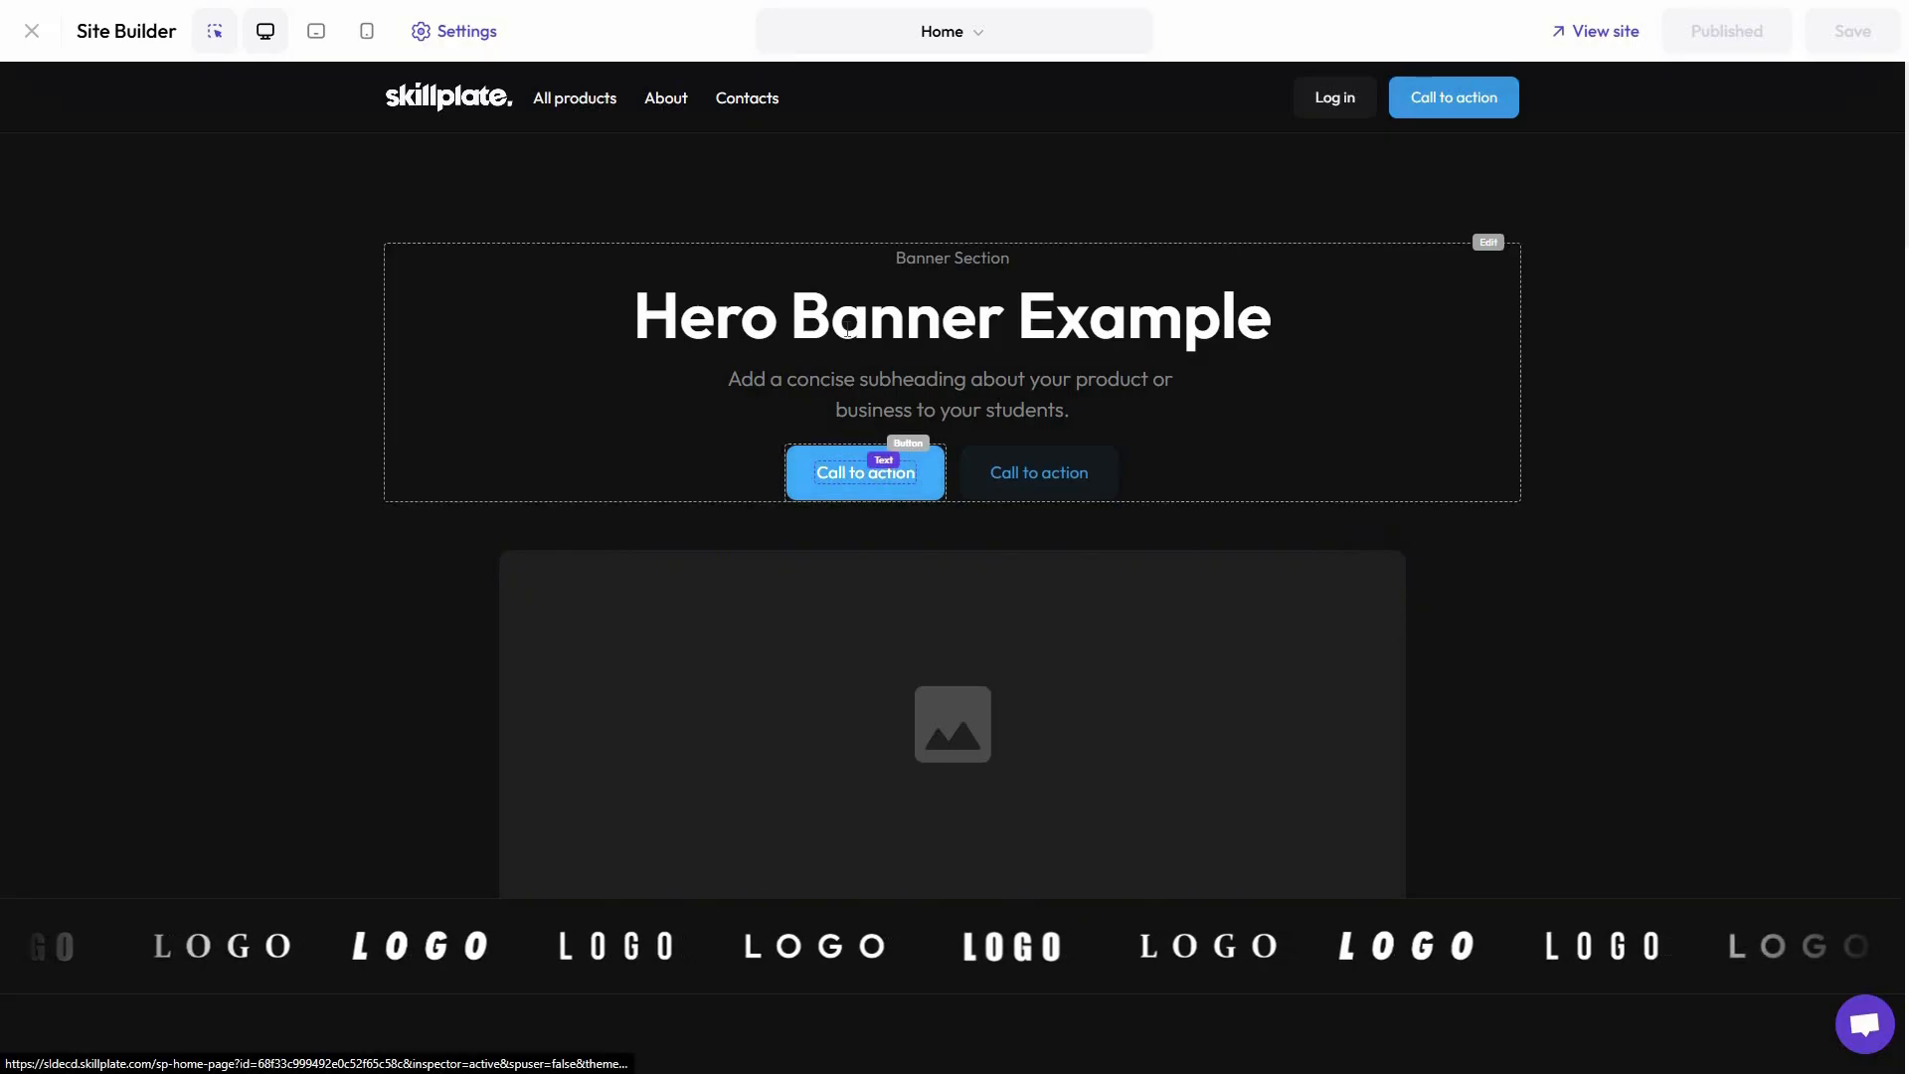
click(845, 331)
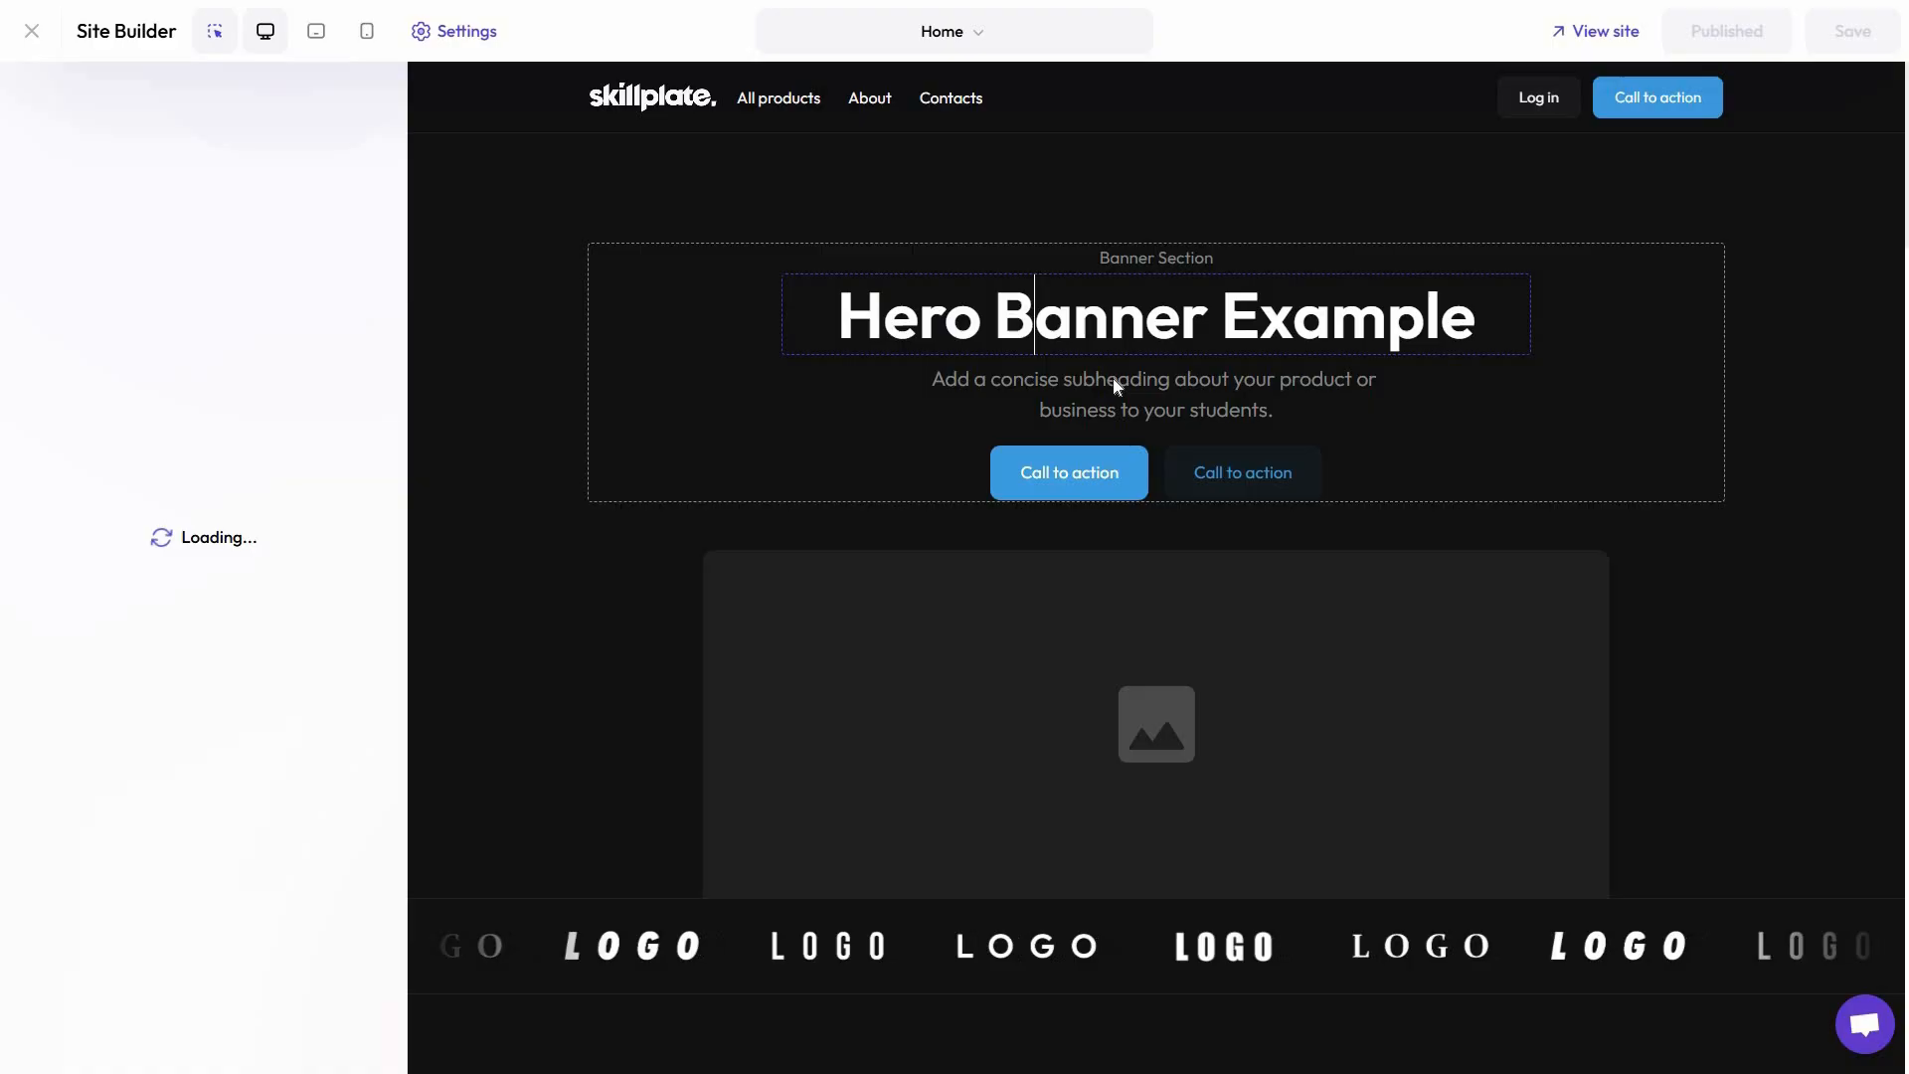
click(1100, 485)
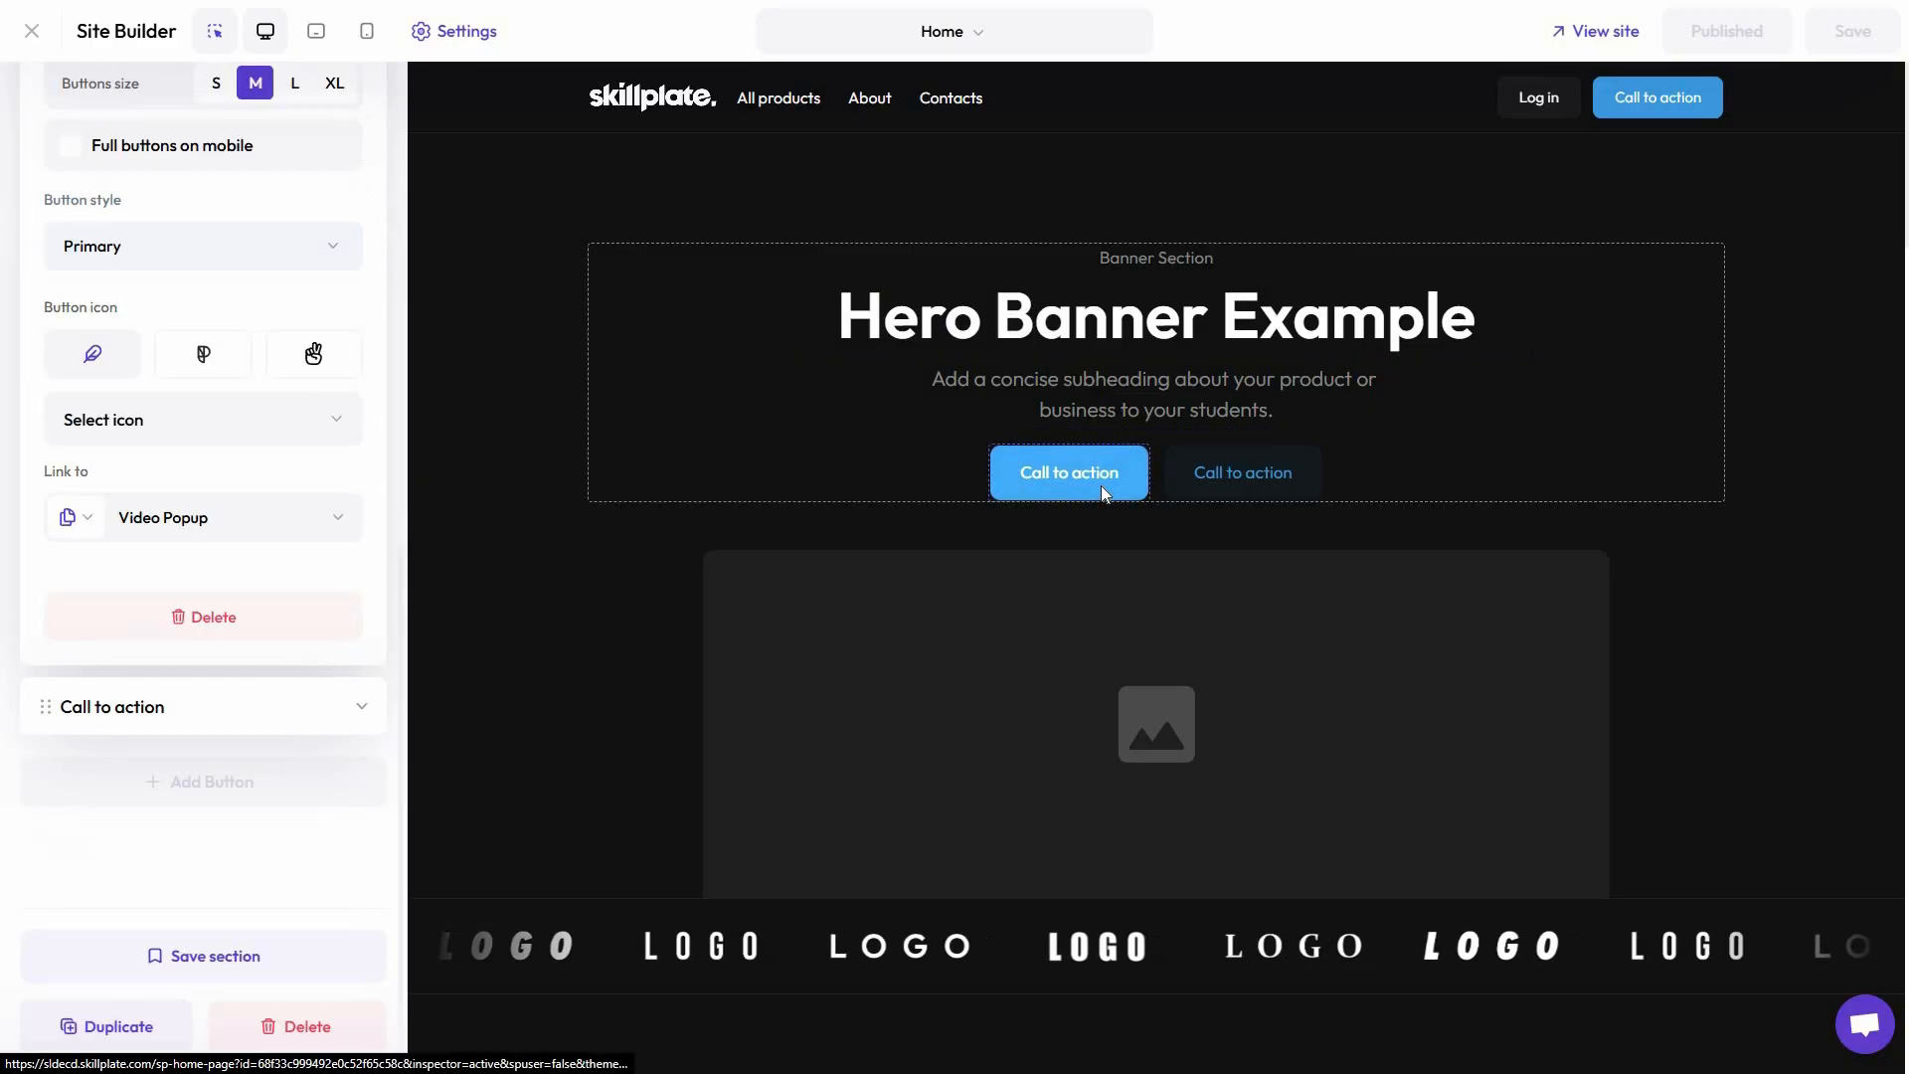
click(1113, 396)
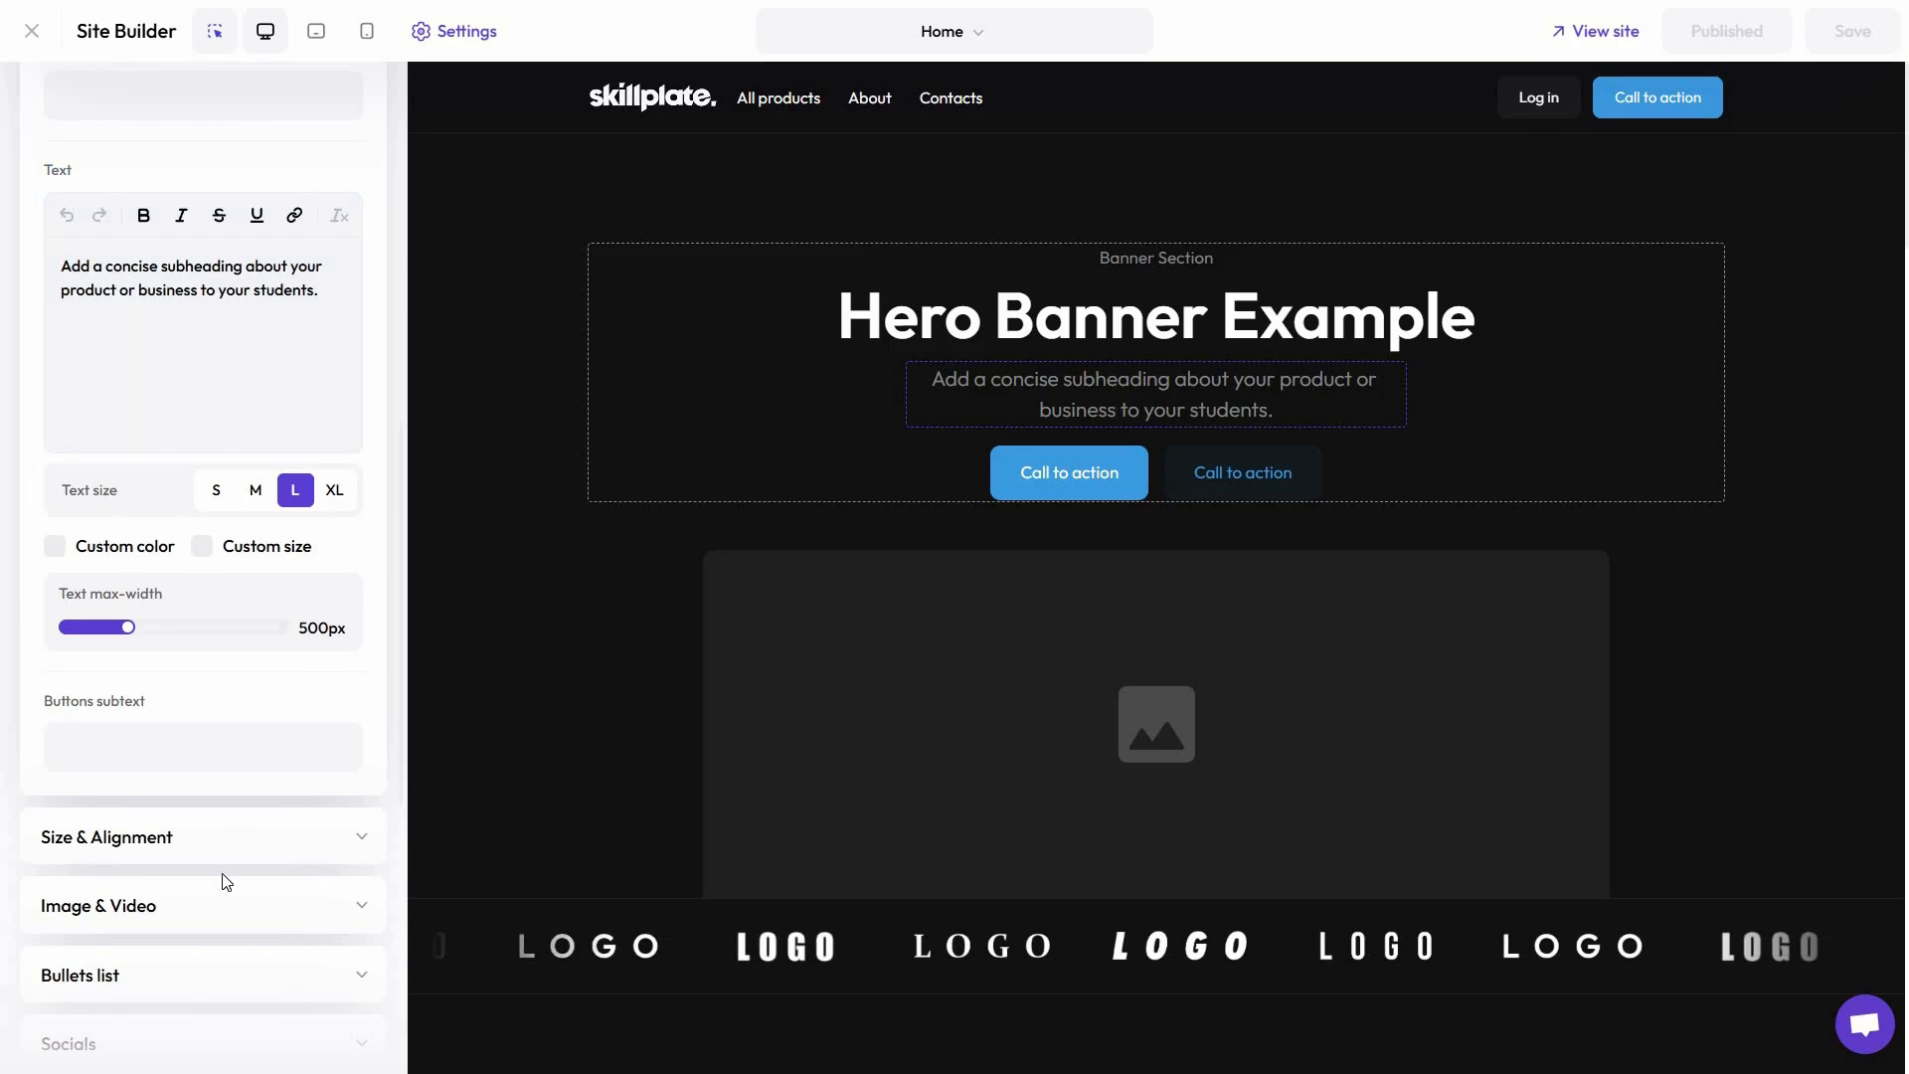
scroll(223, 879, down, 2)
scroll(226, 878, up, 2)
scroll(226, 879, up, 6)
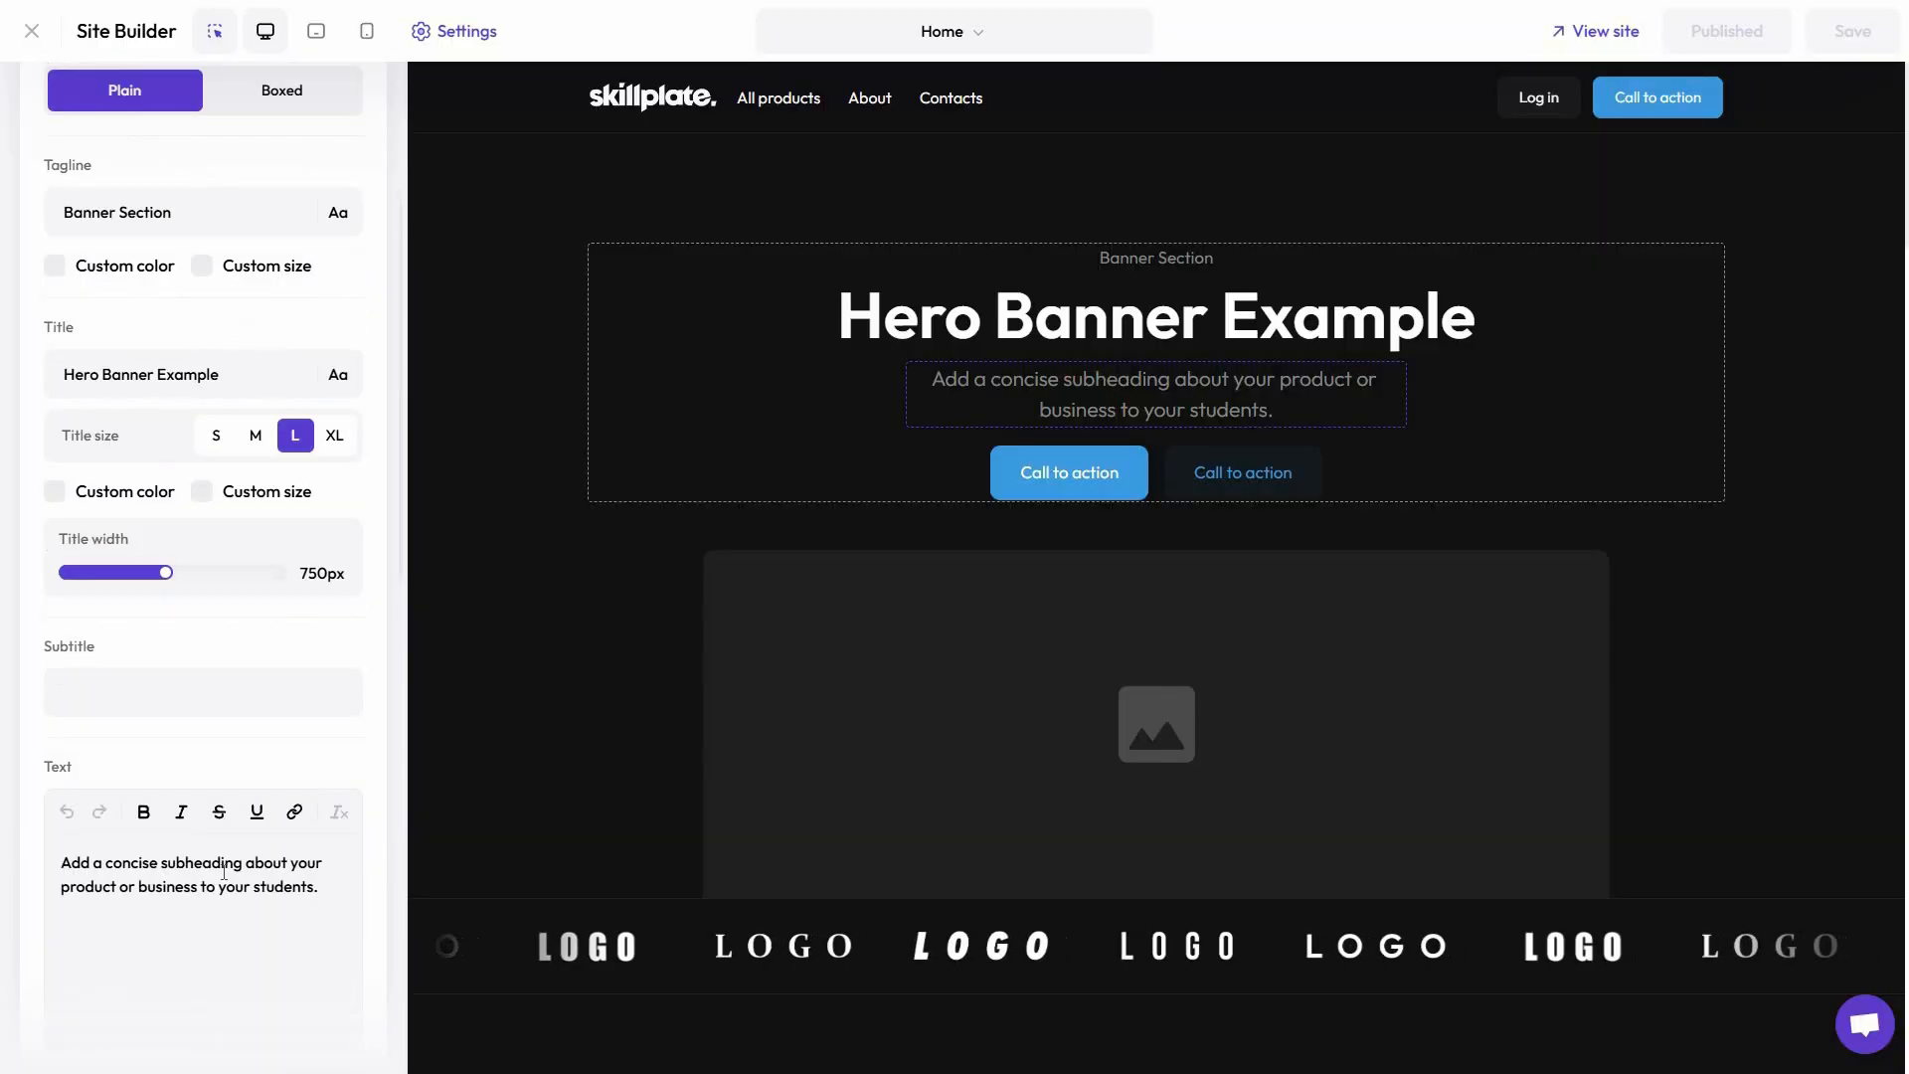
scroll(226, 878, up, 2)
scroll(227, 879, up, 1)
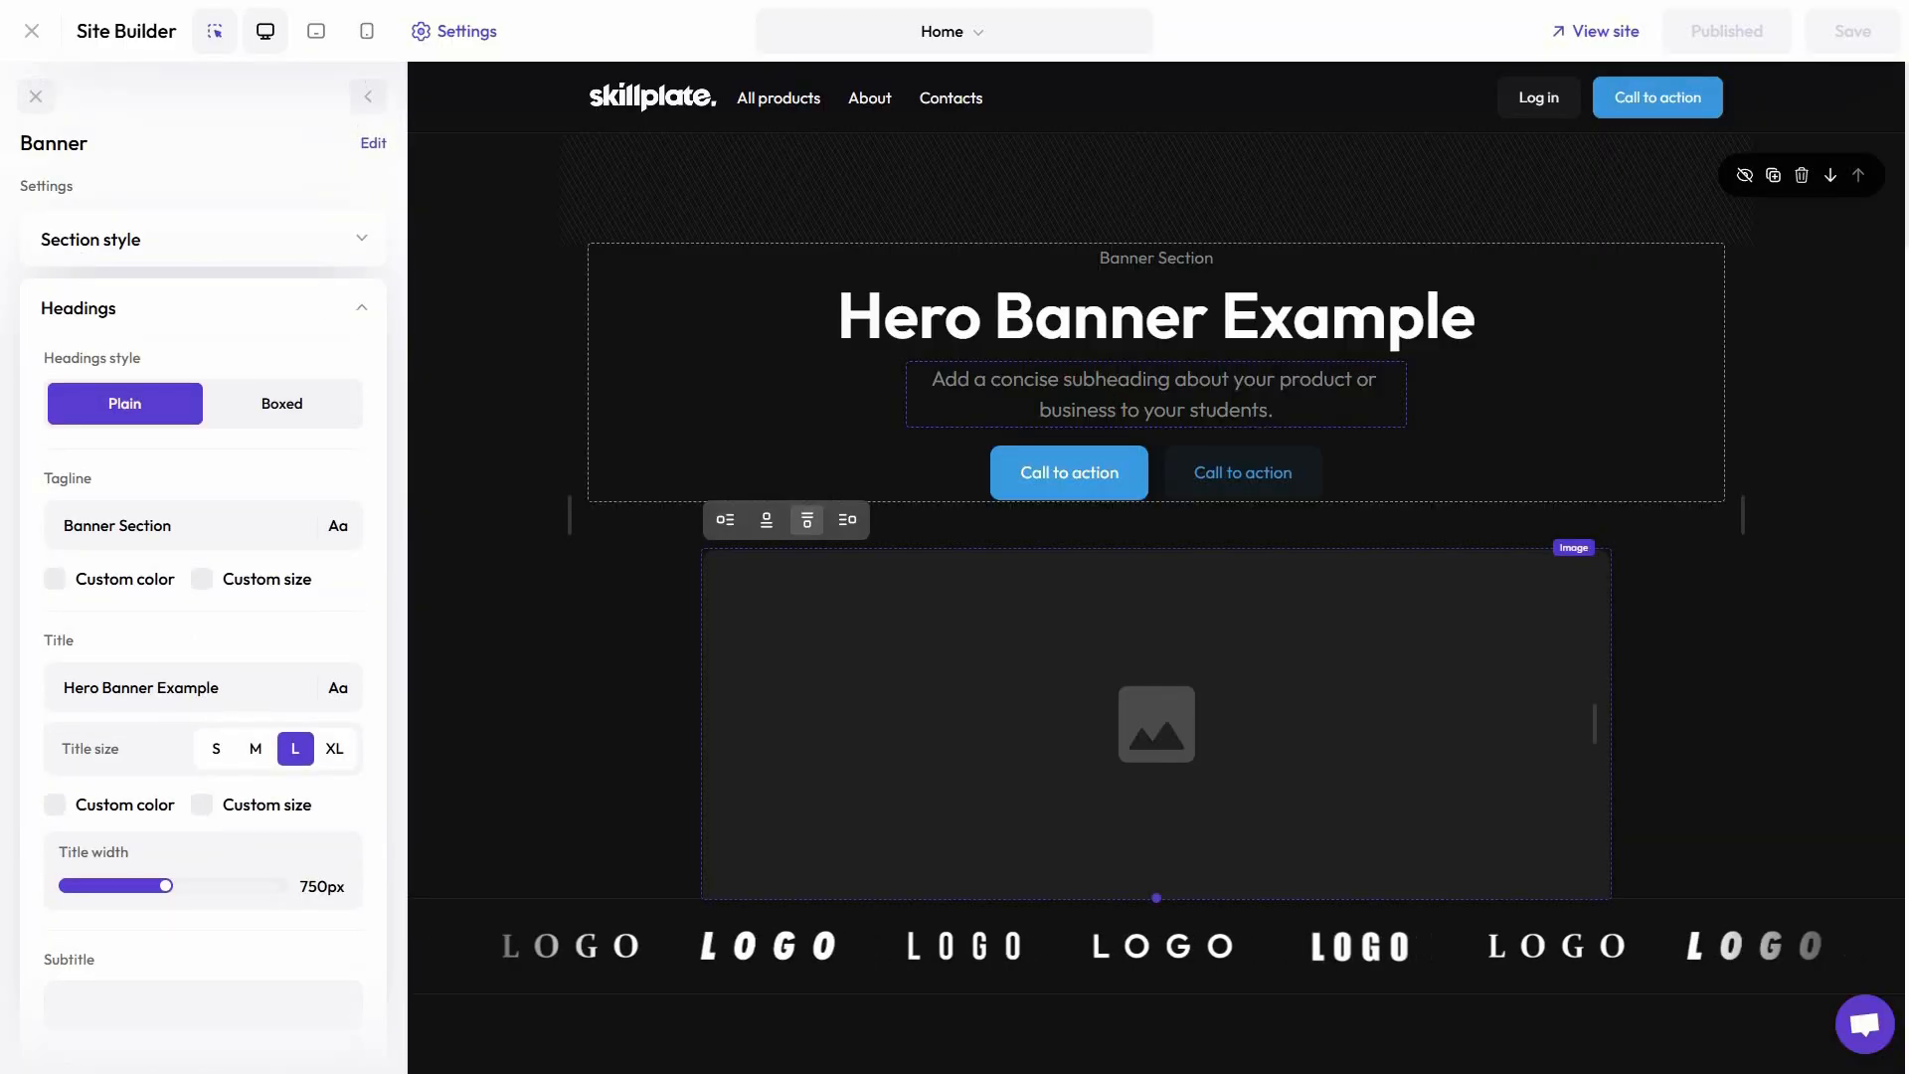
Inspect the banner's image and video settings and look through the Home page's sections down to the footer
scroll(1129, 354, down, 4)
click(1130, 358)
scroll(1070, 606, up, 2)
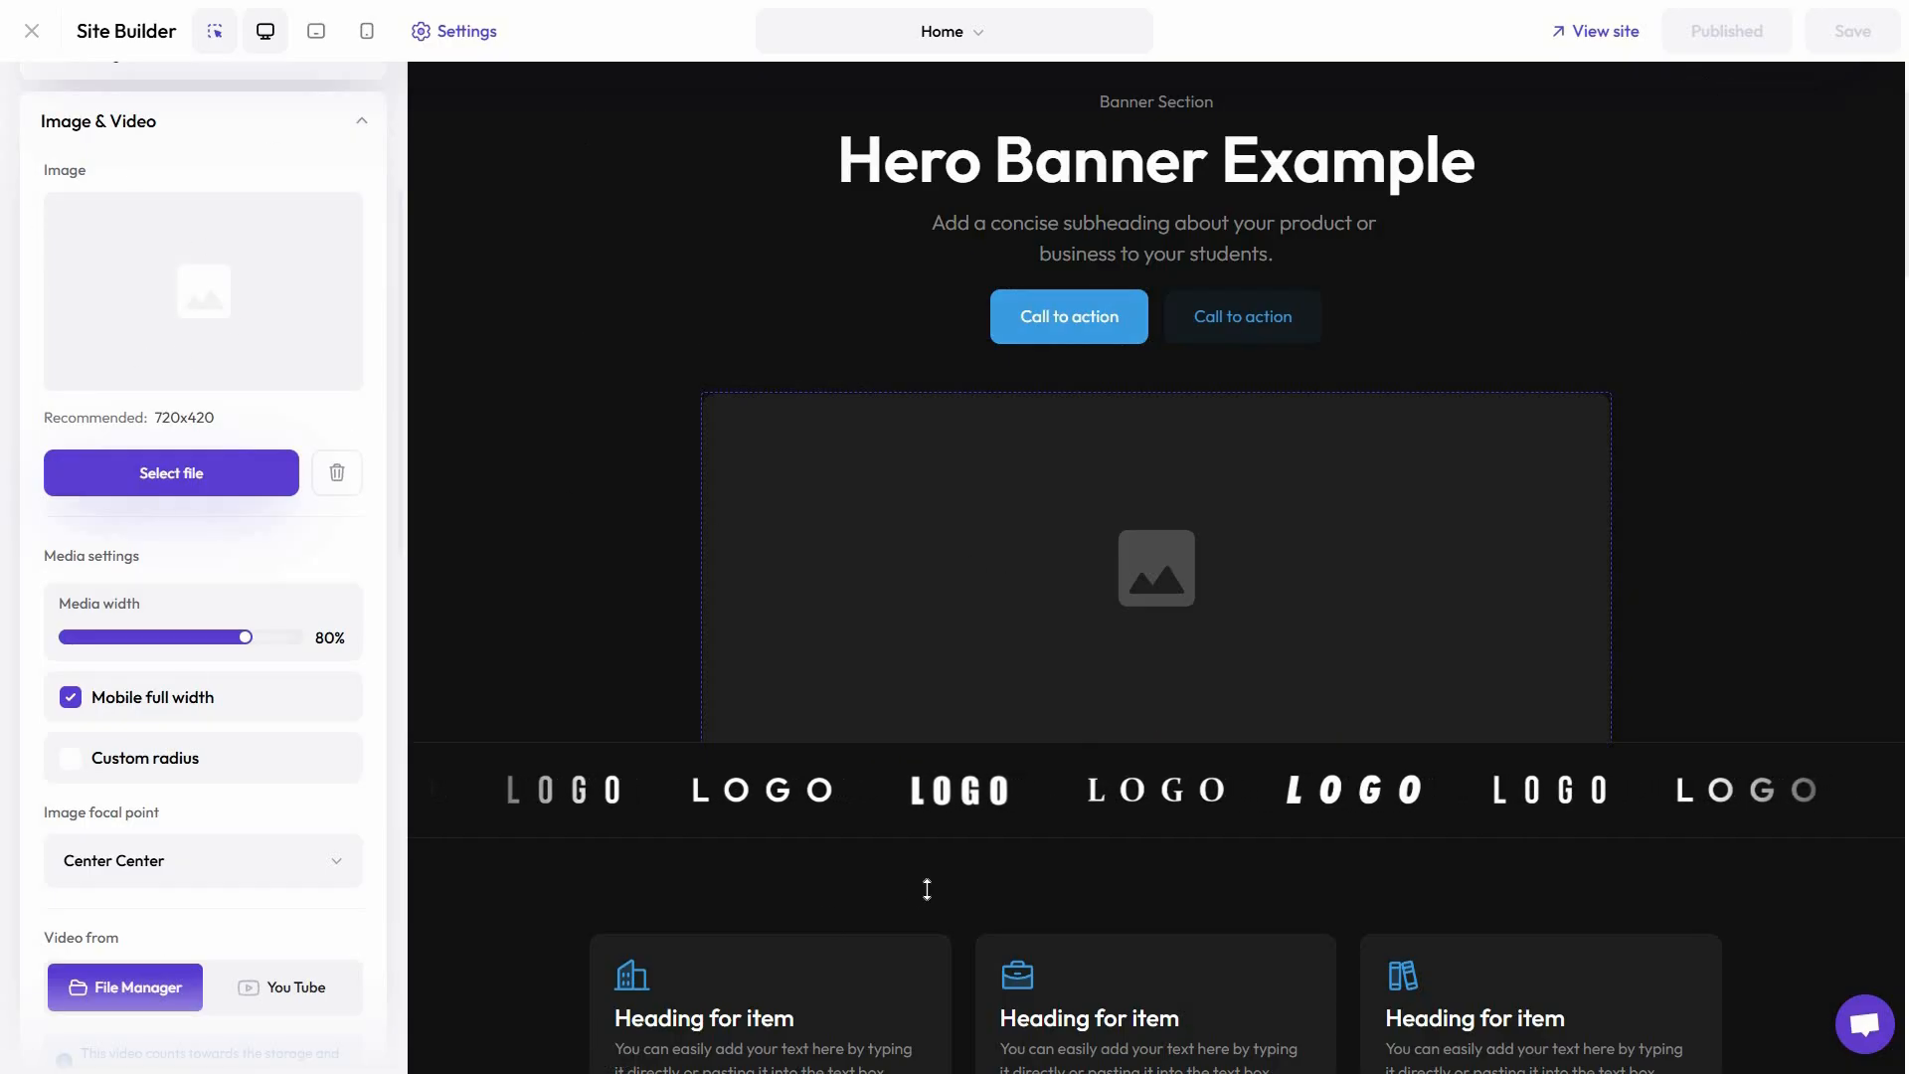
scroll(908, 912, down, 2)
scroll(566, 560, down, 4)
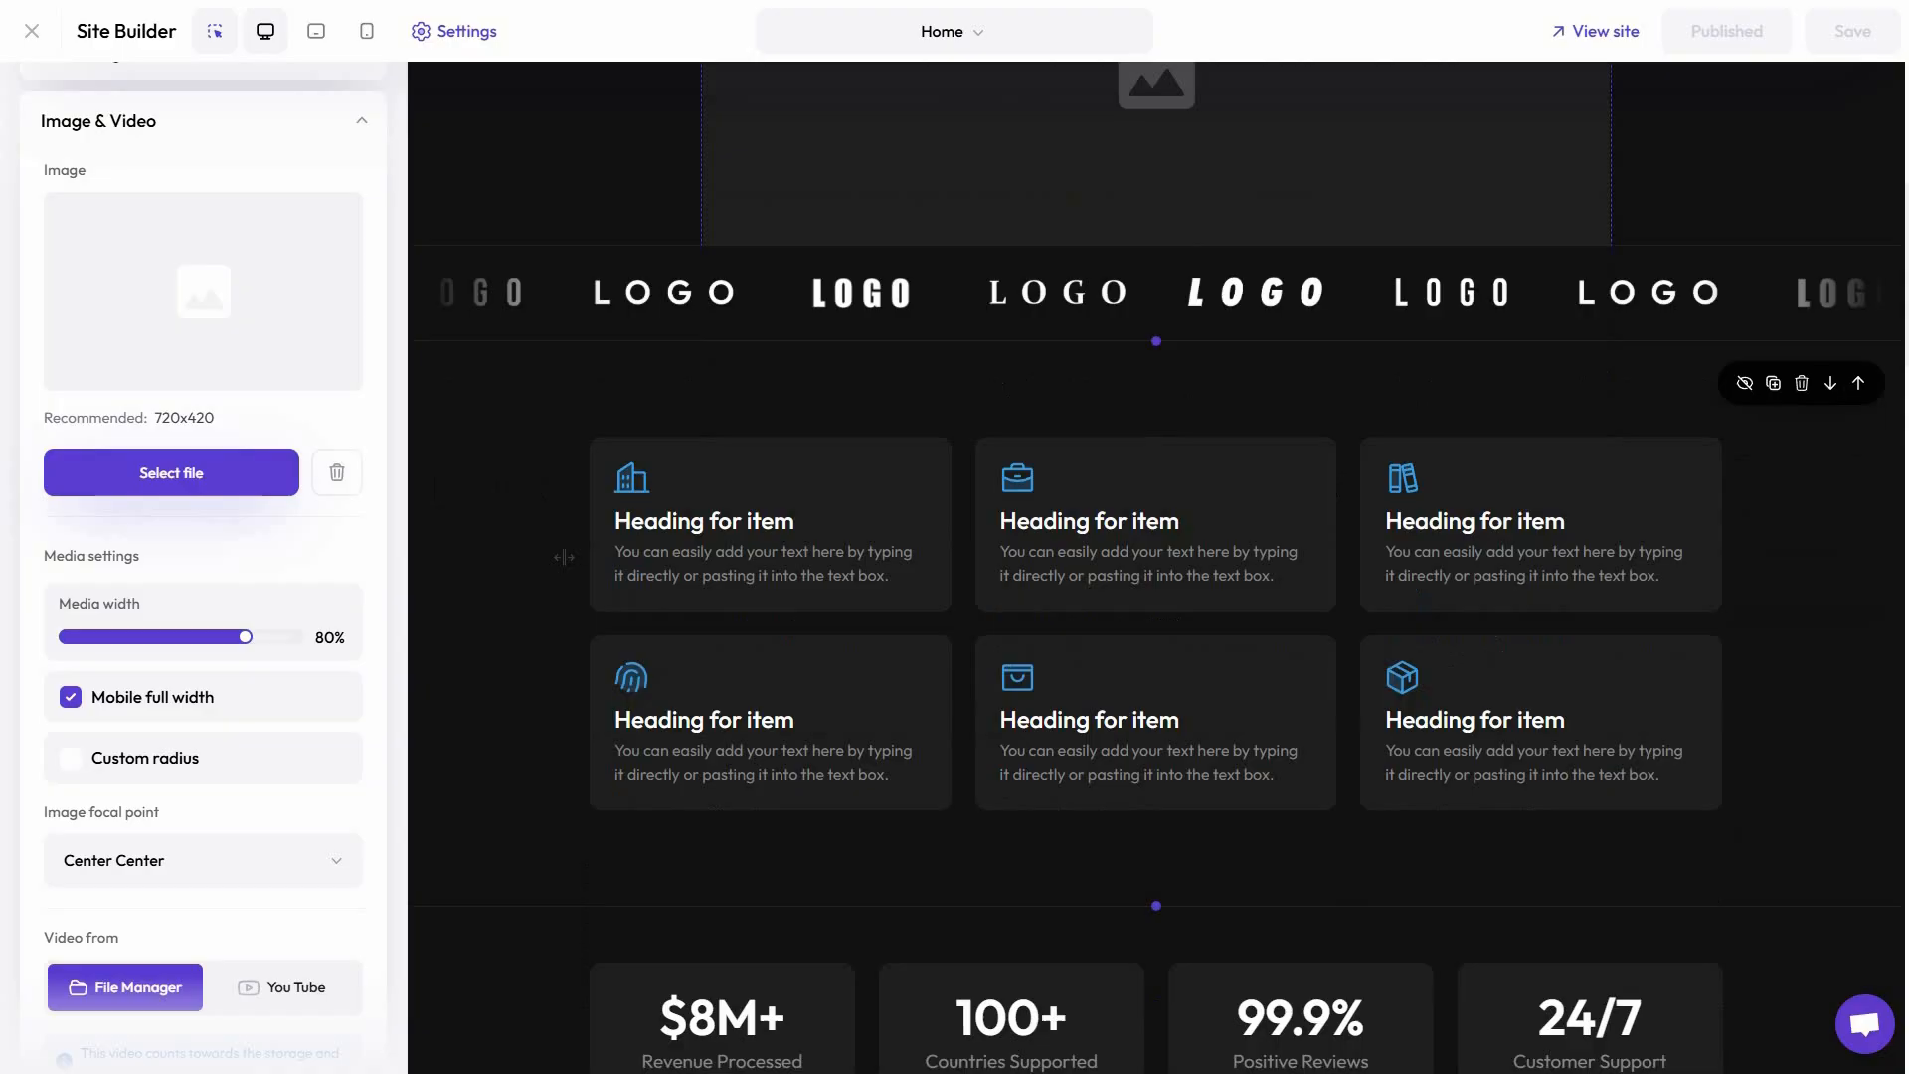
click(560, 224)
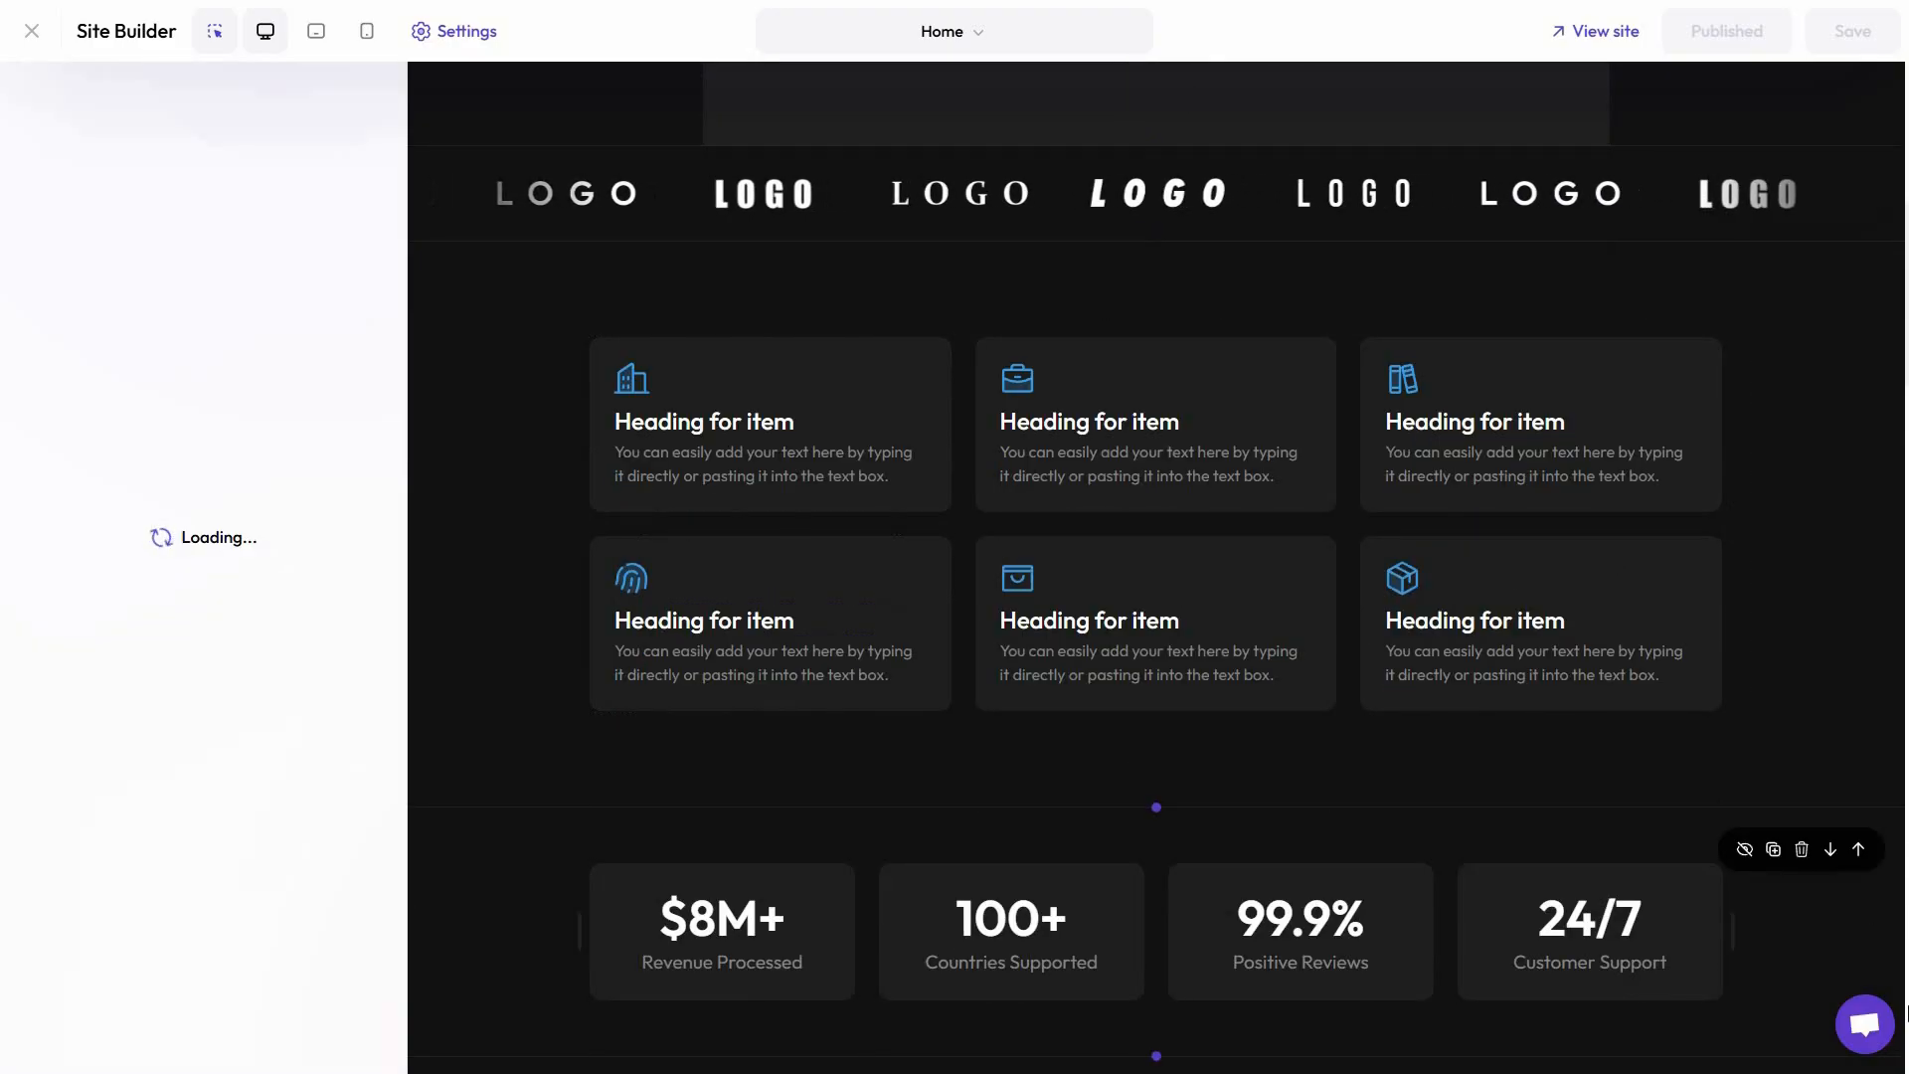
scroll(1482, 919, down, 9)
scroll(1476, 920, down, 2)
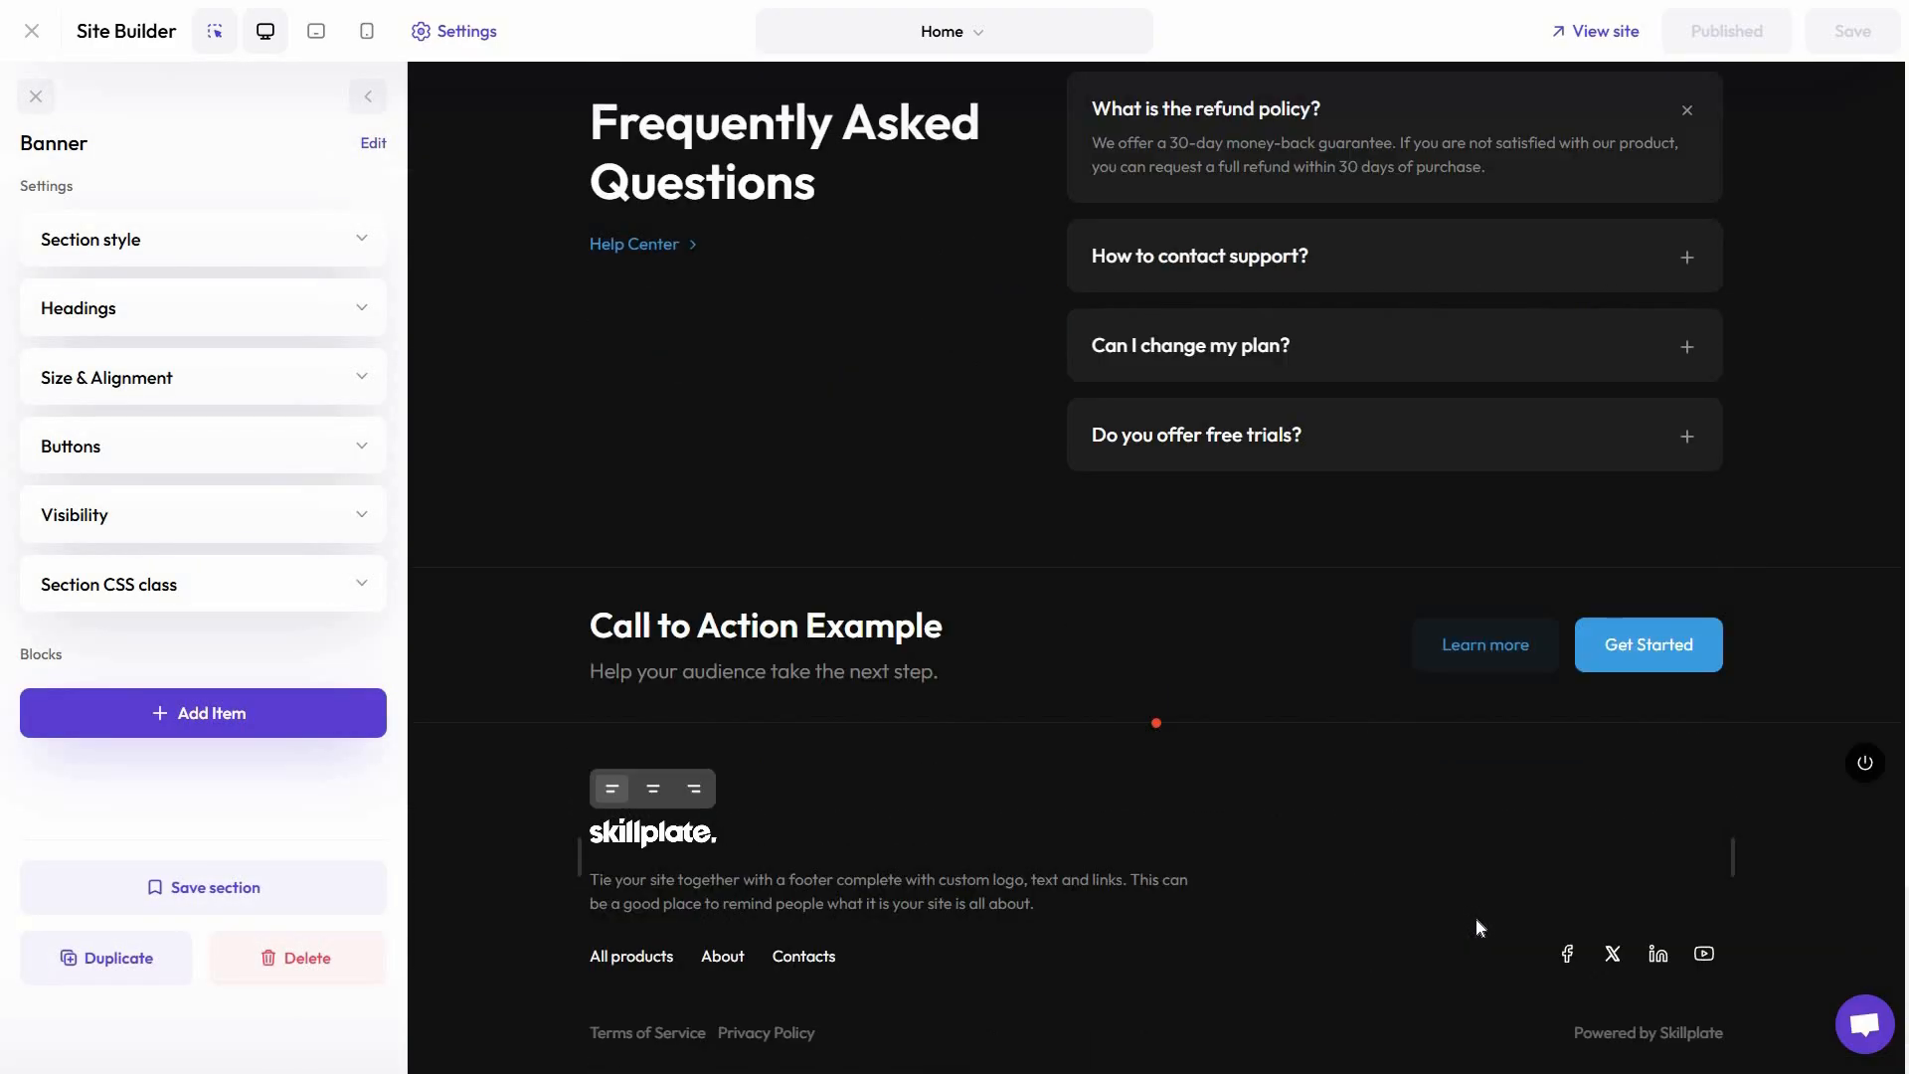
scroll(1476, 919, up, 15)
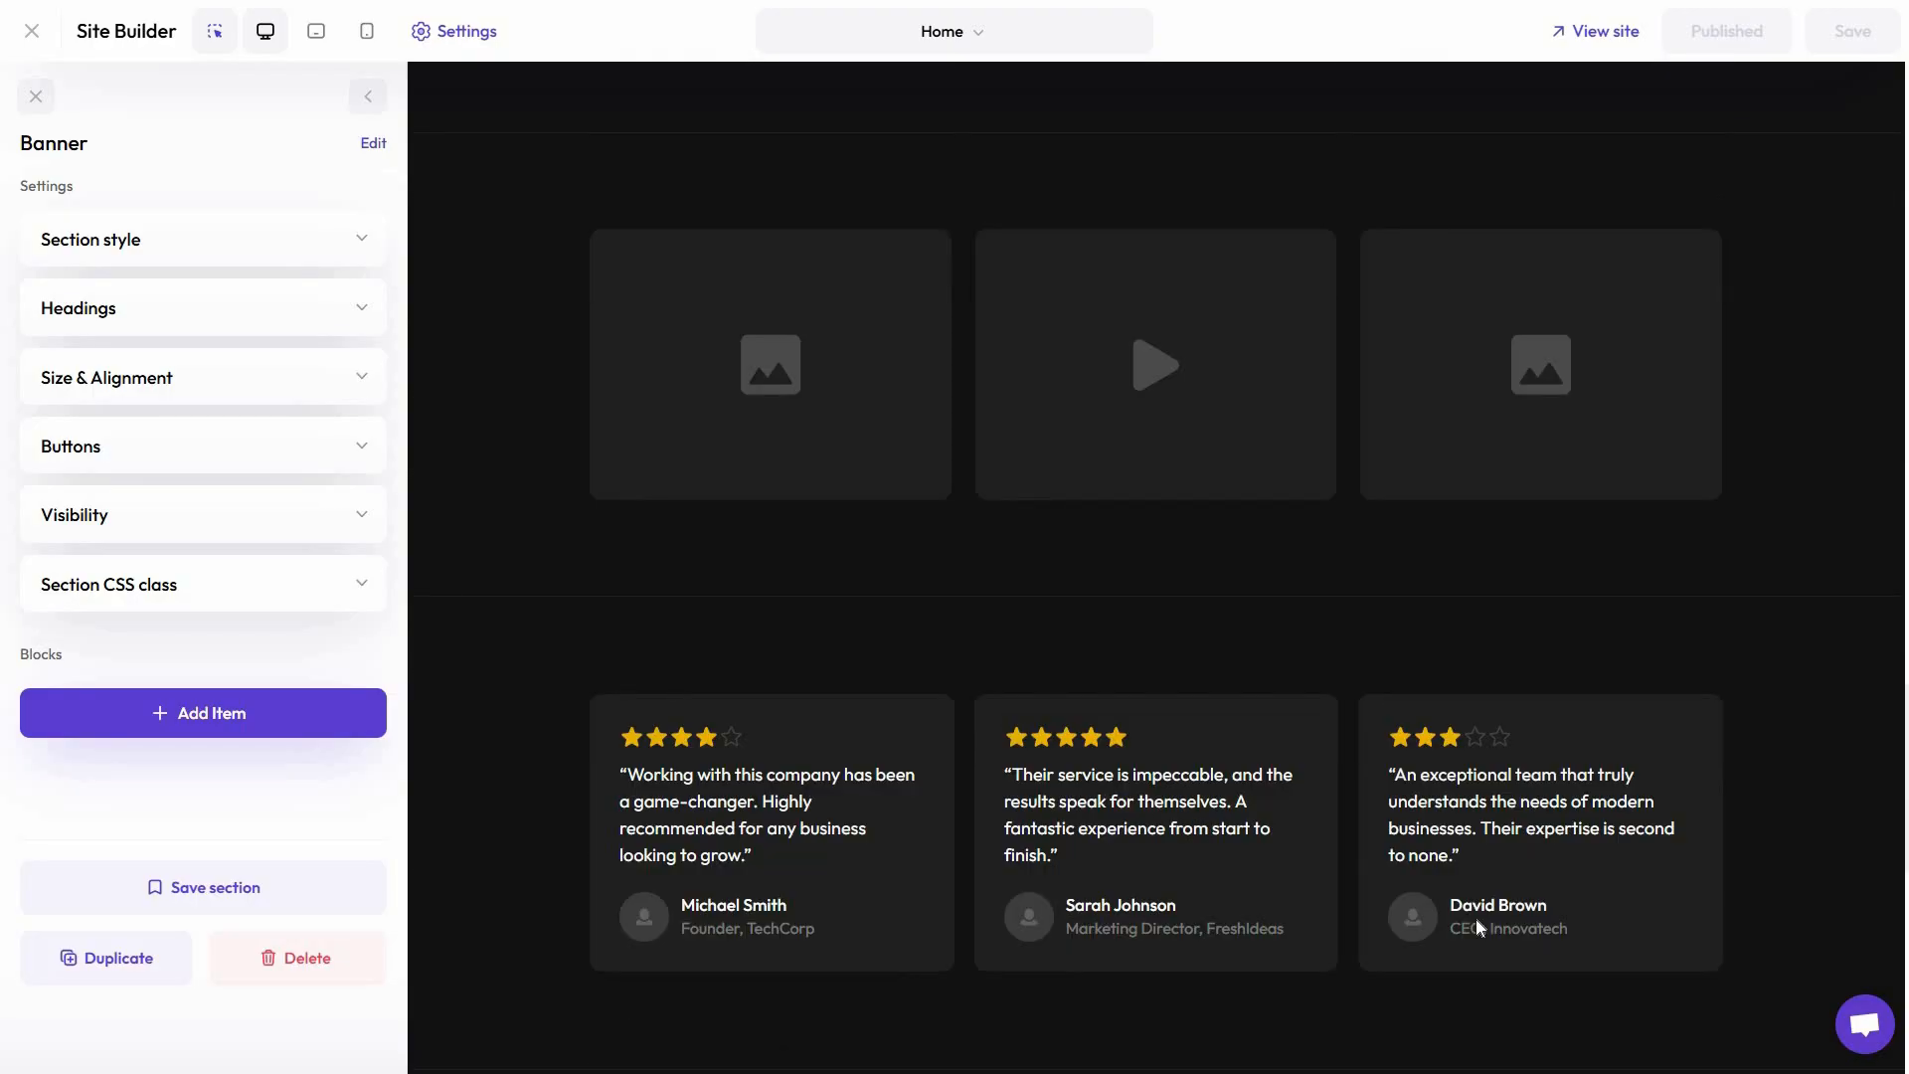
scroll(1476, 919, up, 13)
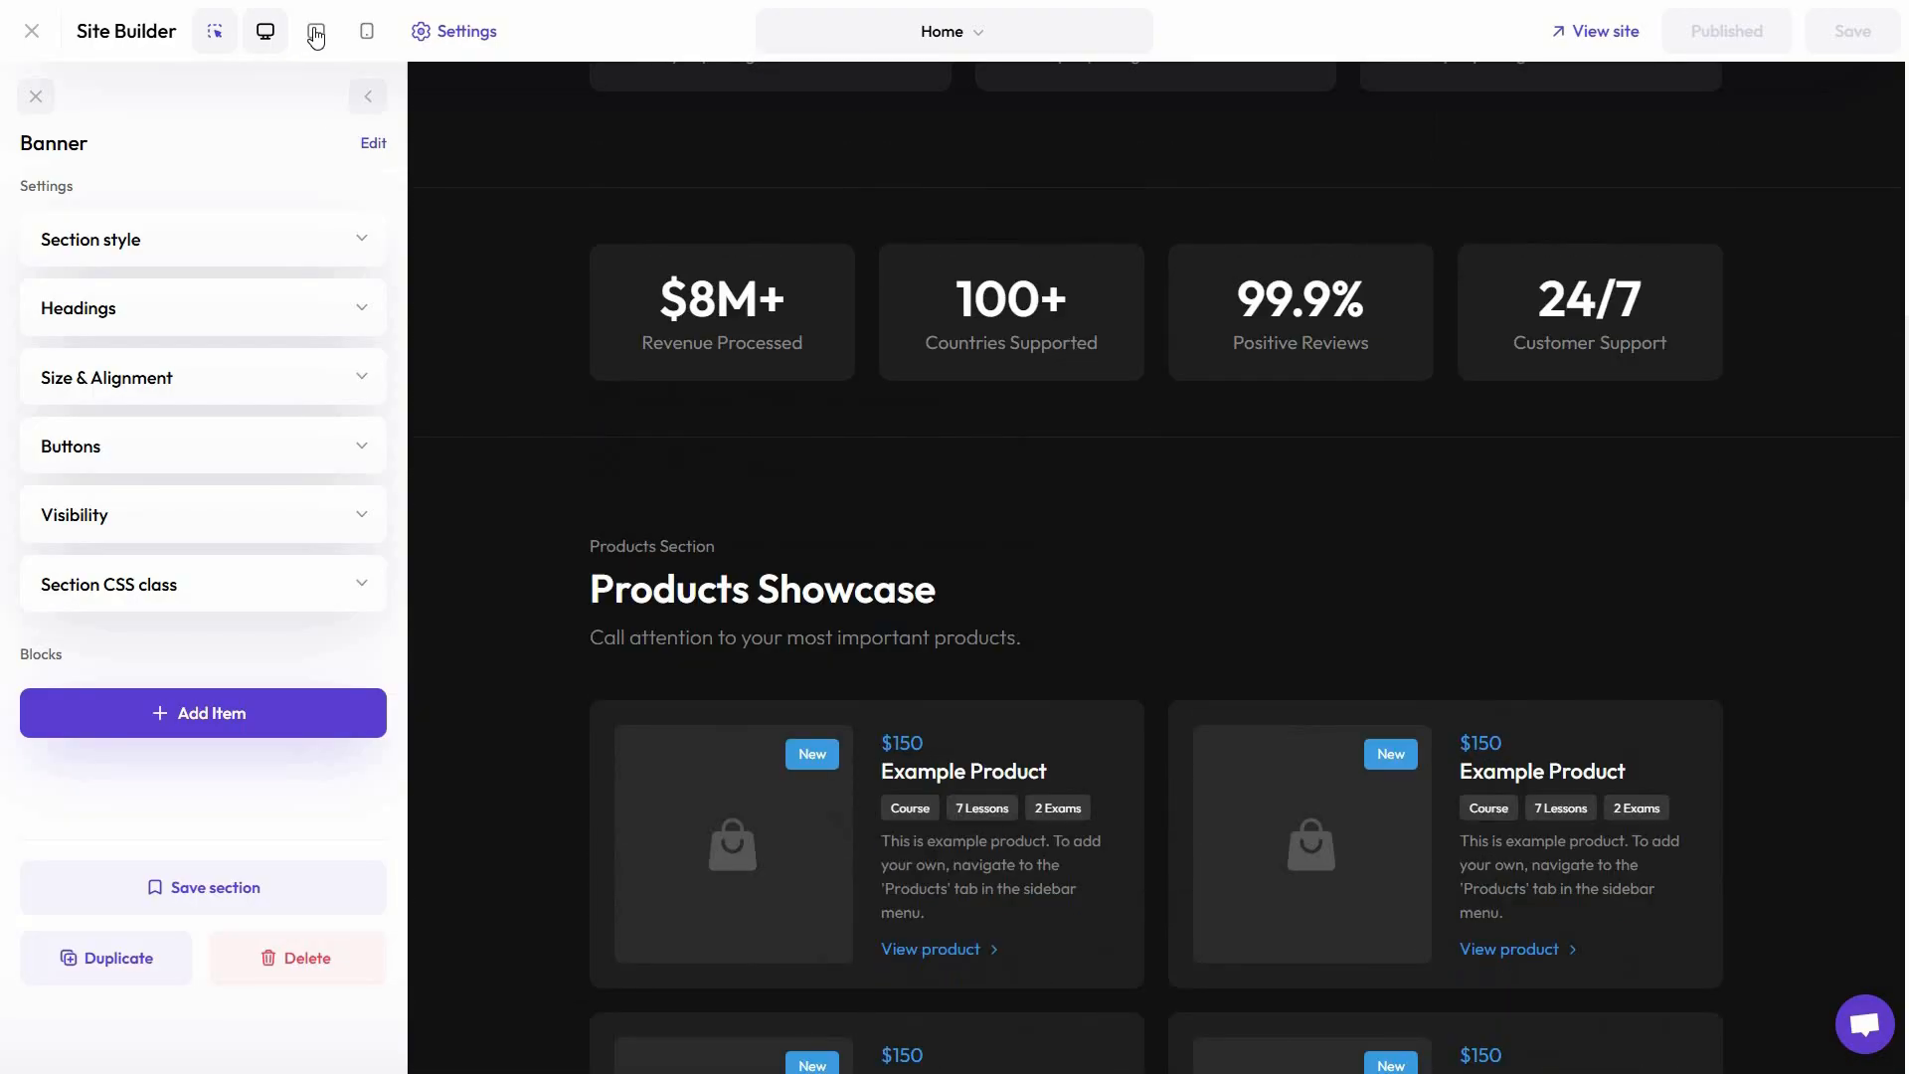
Preview the Home page in the tablet and mobile layouts, return to the desktop layout and turn the element inspector on
click(332, 35)
click(365, 33)
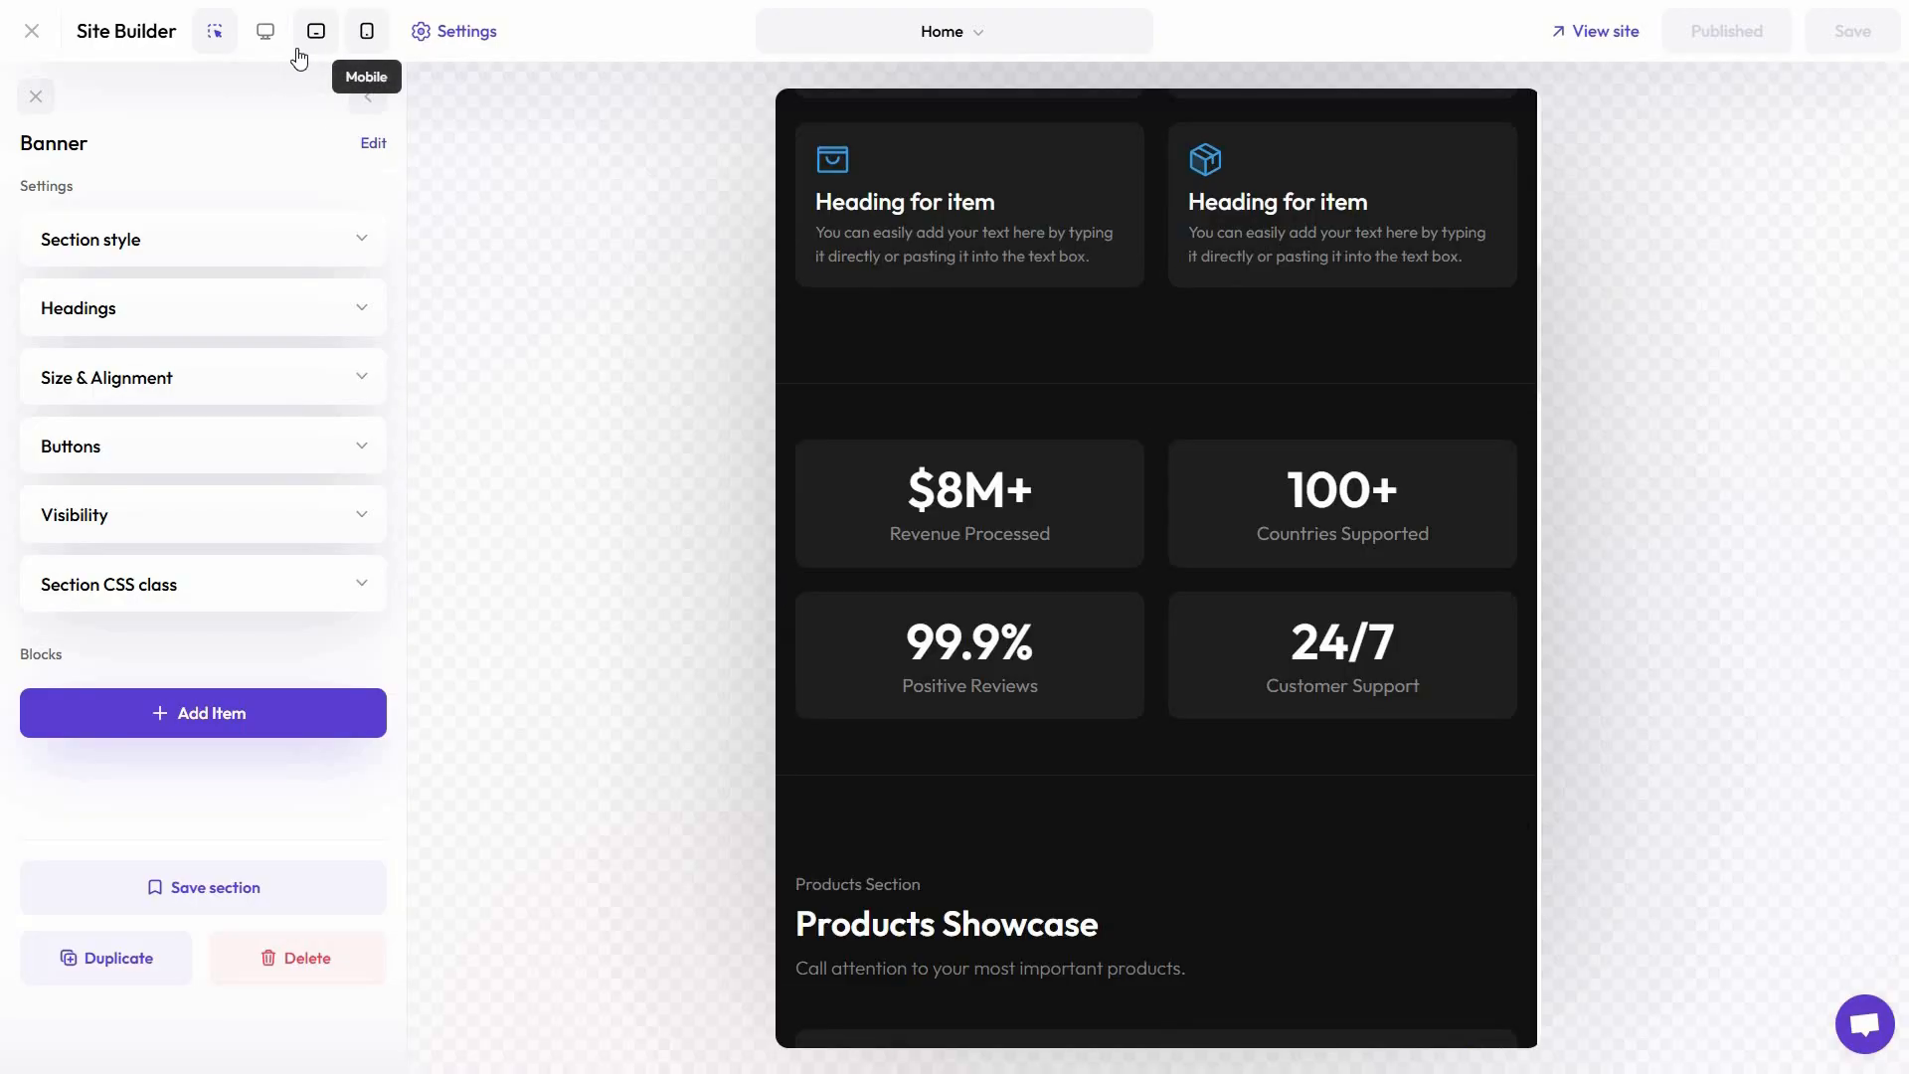
click(266, 33)
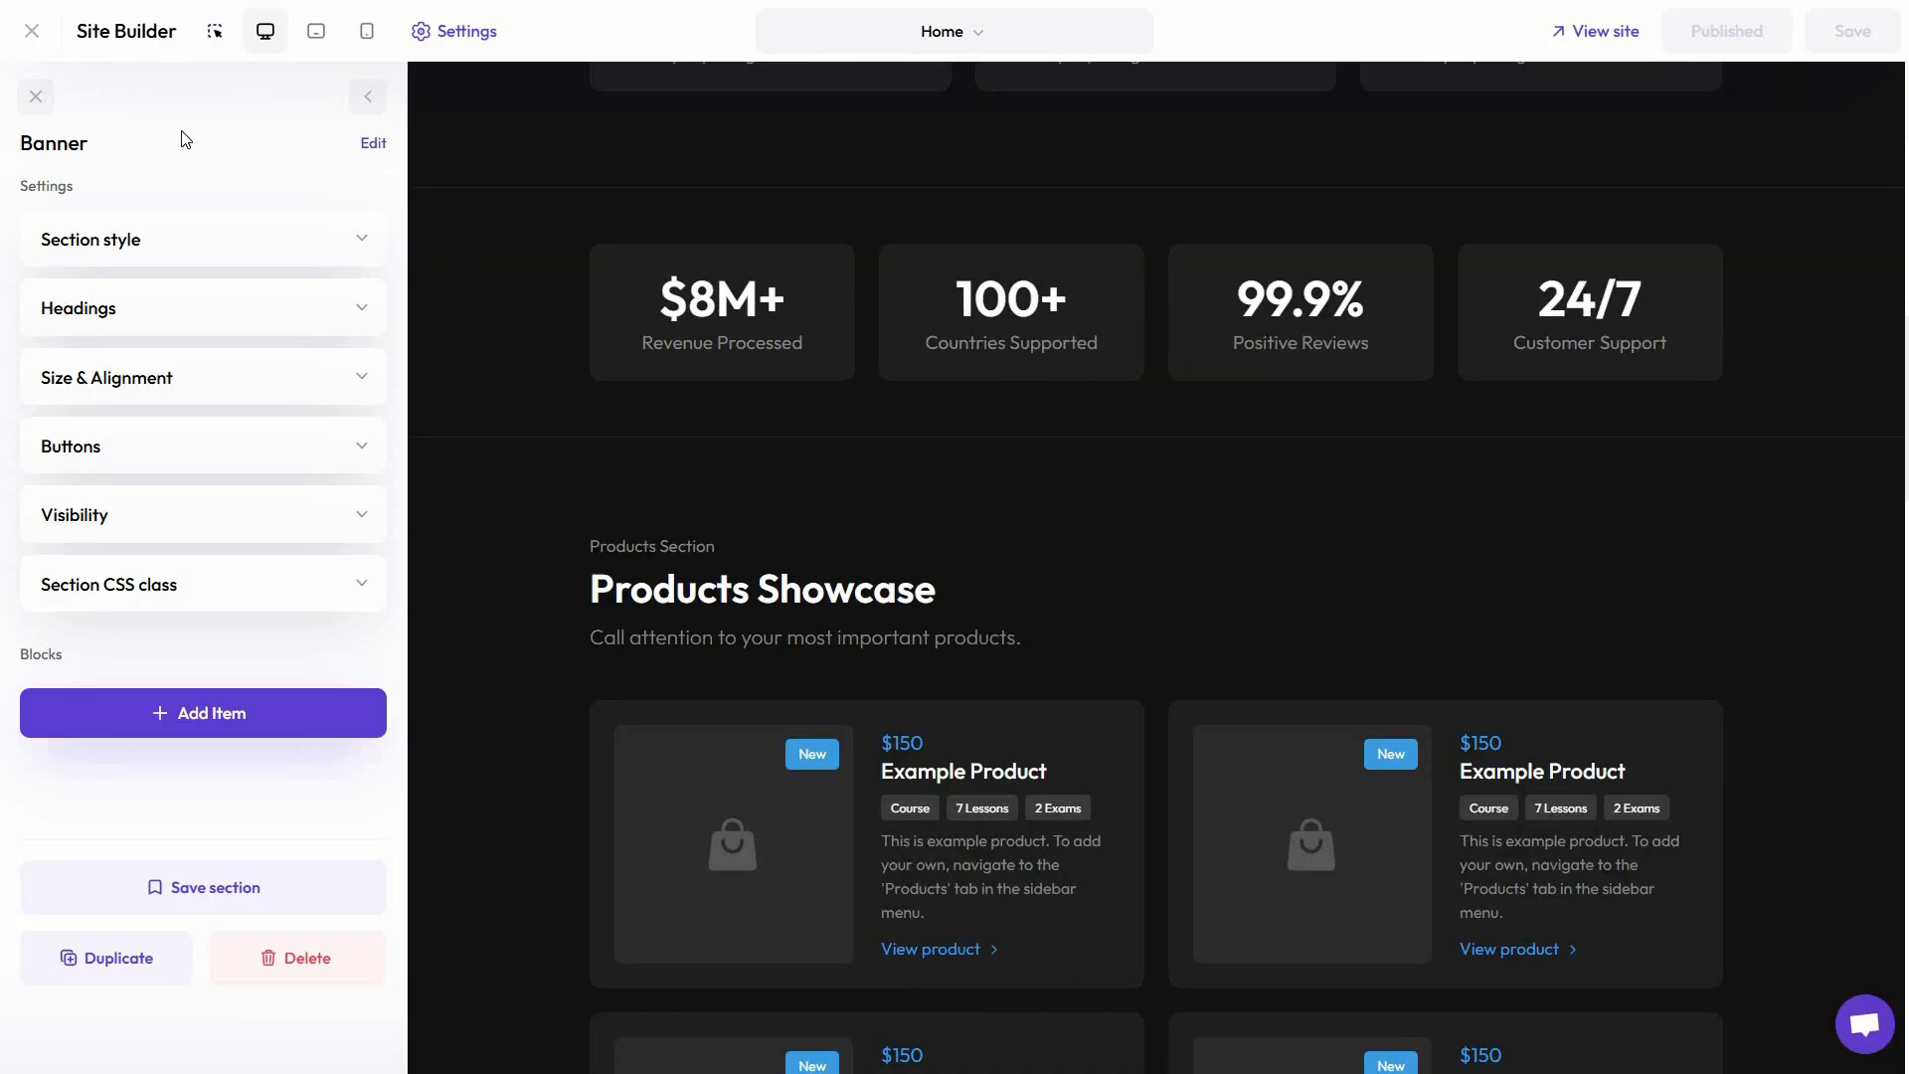
click(214, 32)
Open the section library for the spot below the logo strip and look at the saved sections and theme sections
scroll(1901, 504, up, 2)
scroll(1743, 593, down, 9)
scroll(1743, 592, up, 14)
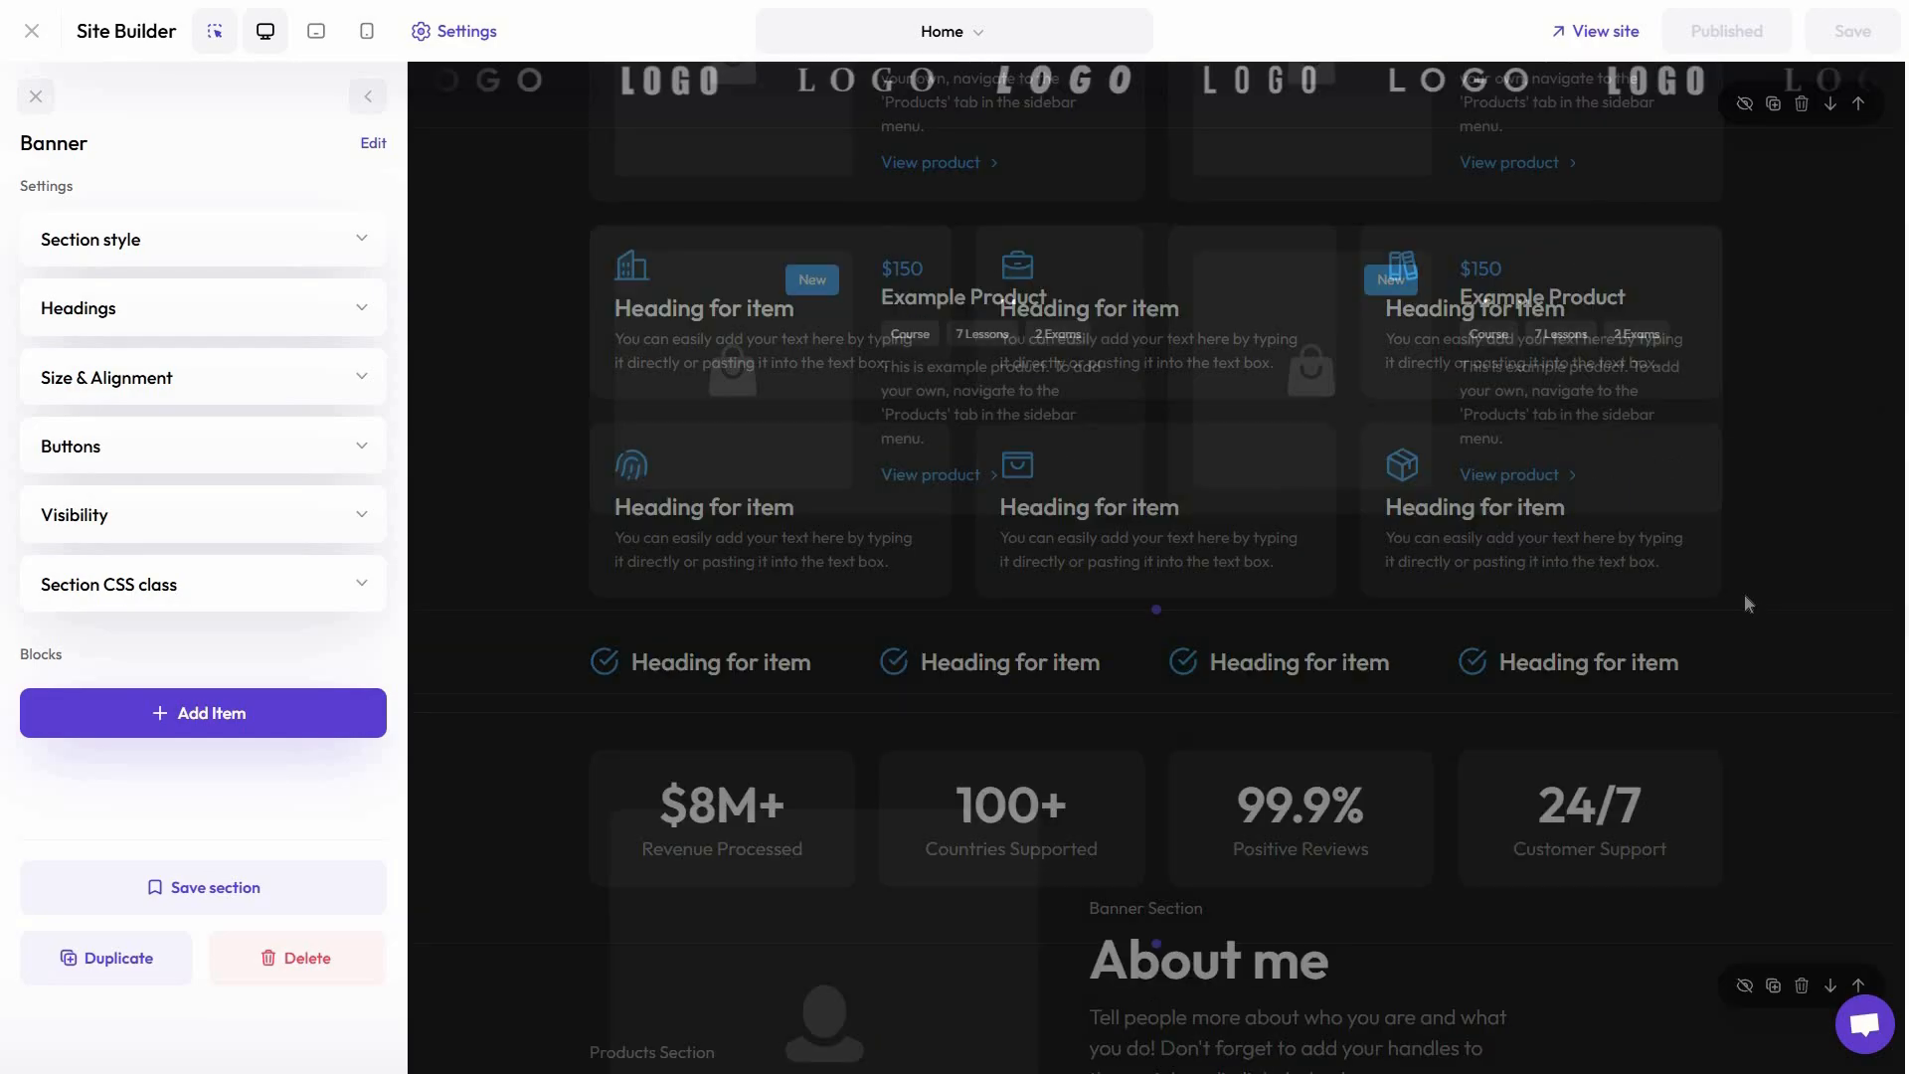
scroll(1904, 577, up, 5)
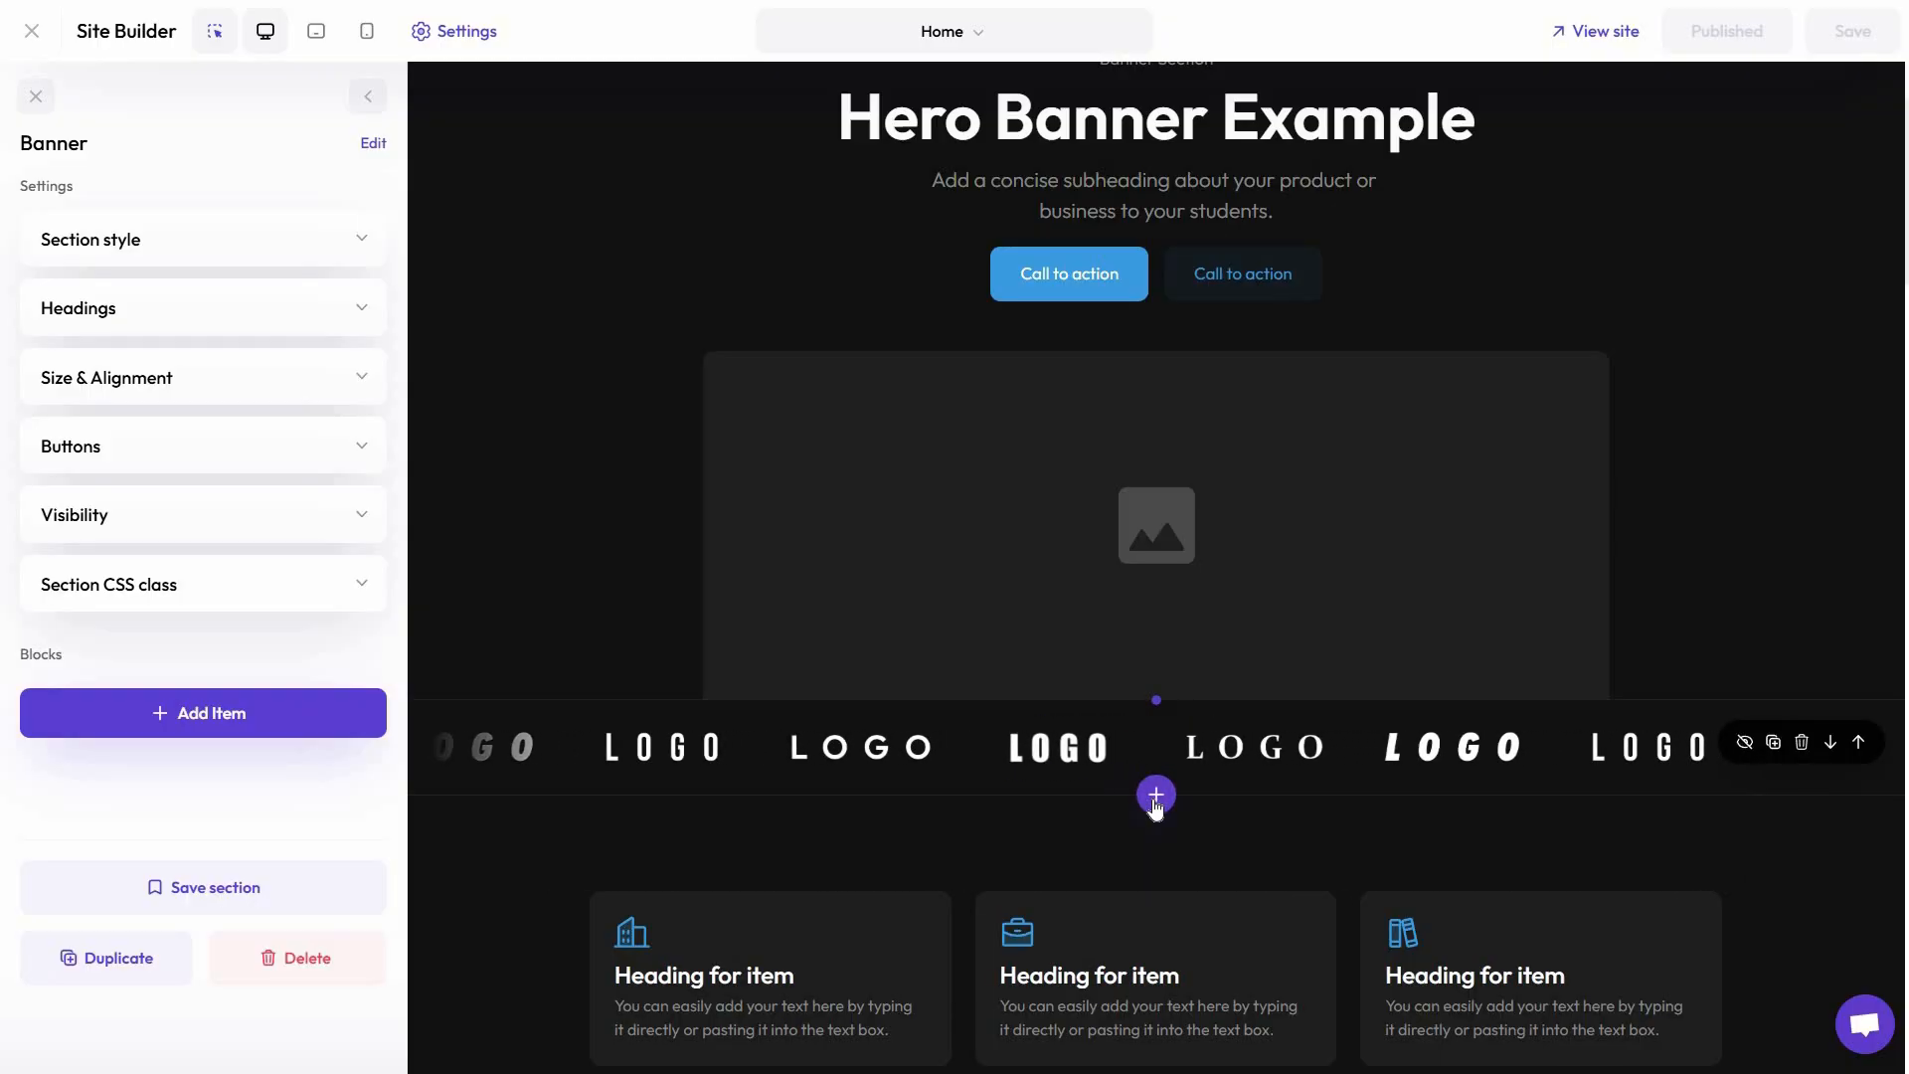
click(1156, 801)
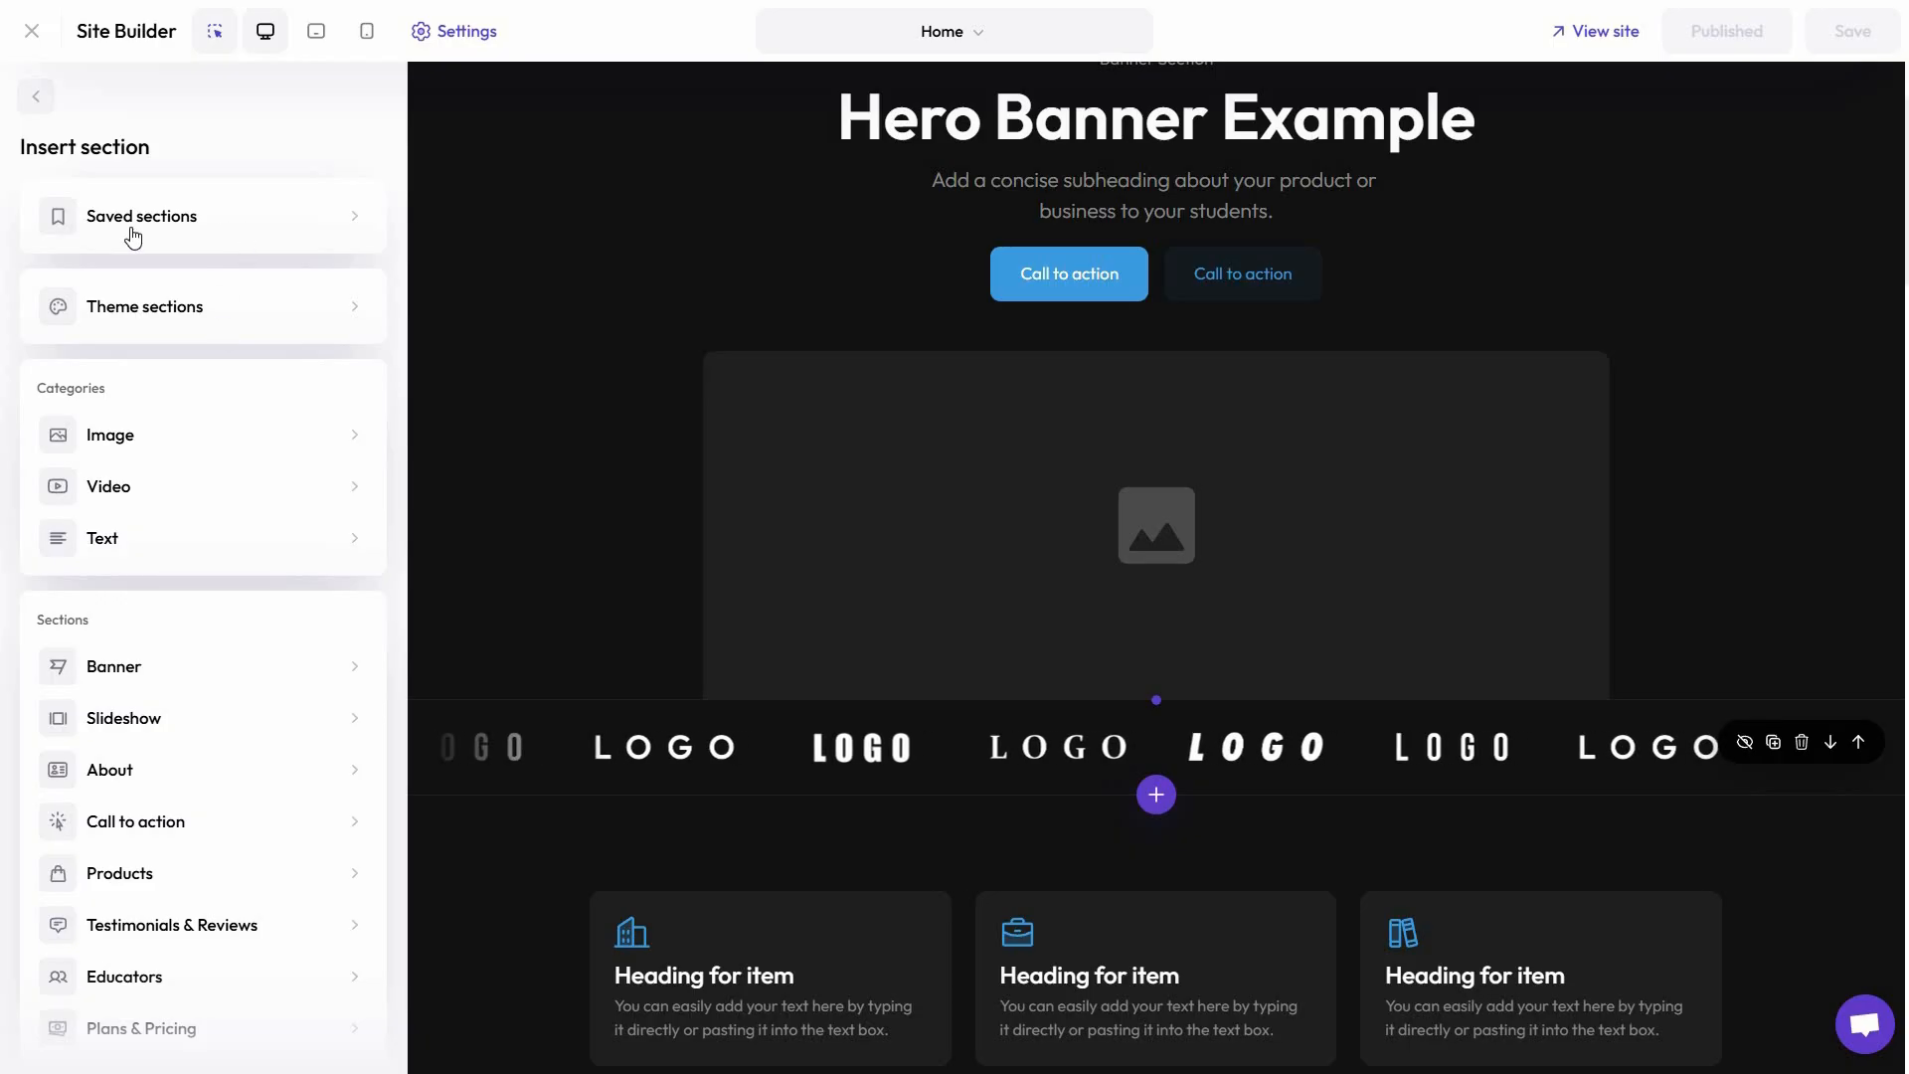
click(353, 220)
click(36, 96)
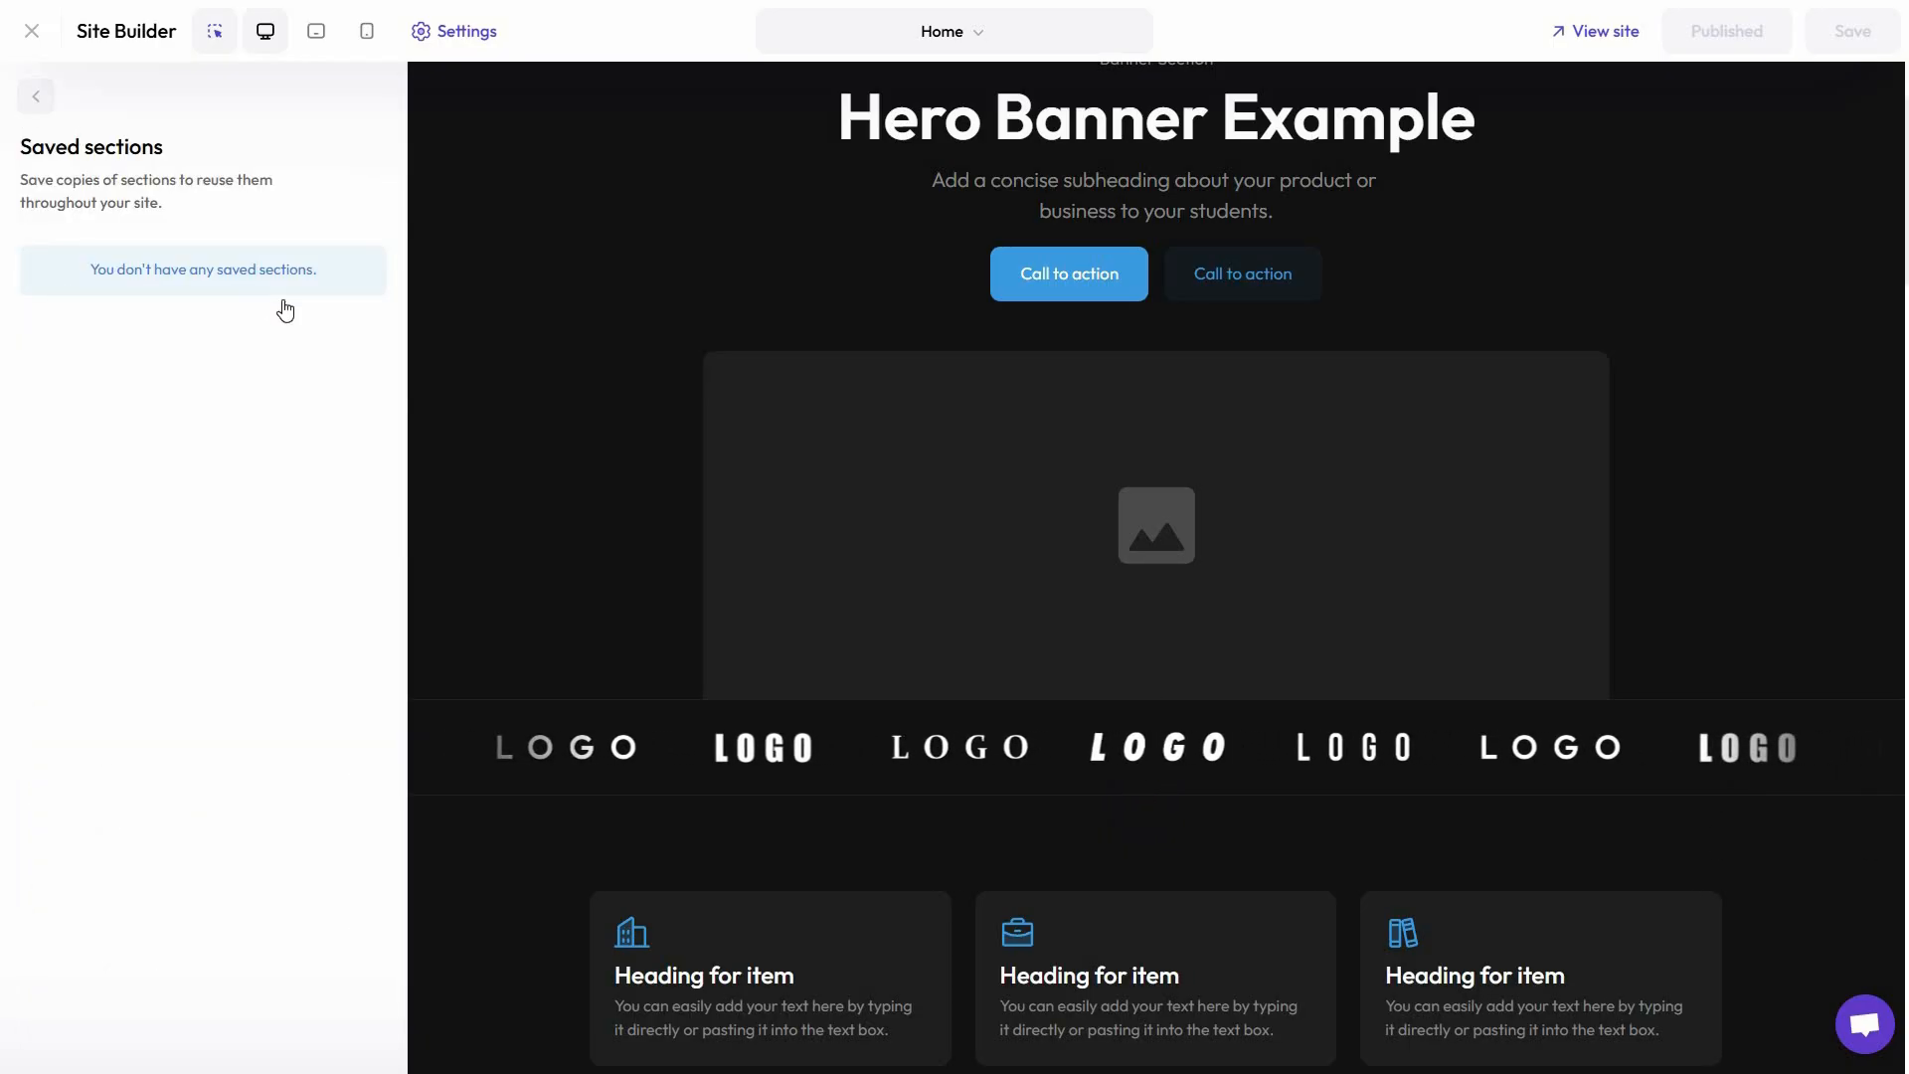
click(347, 318)
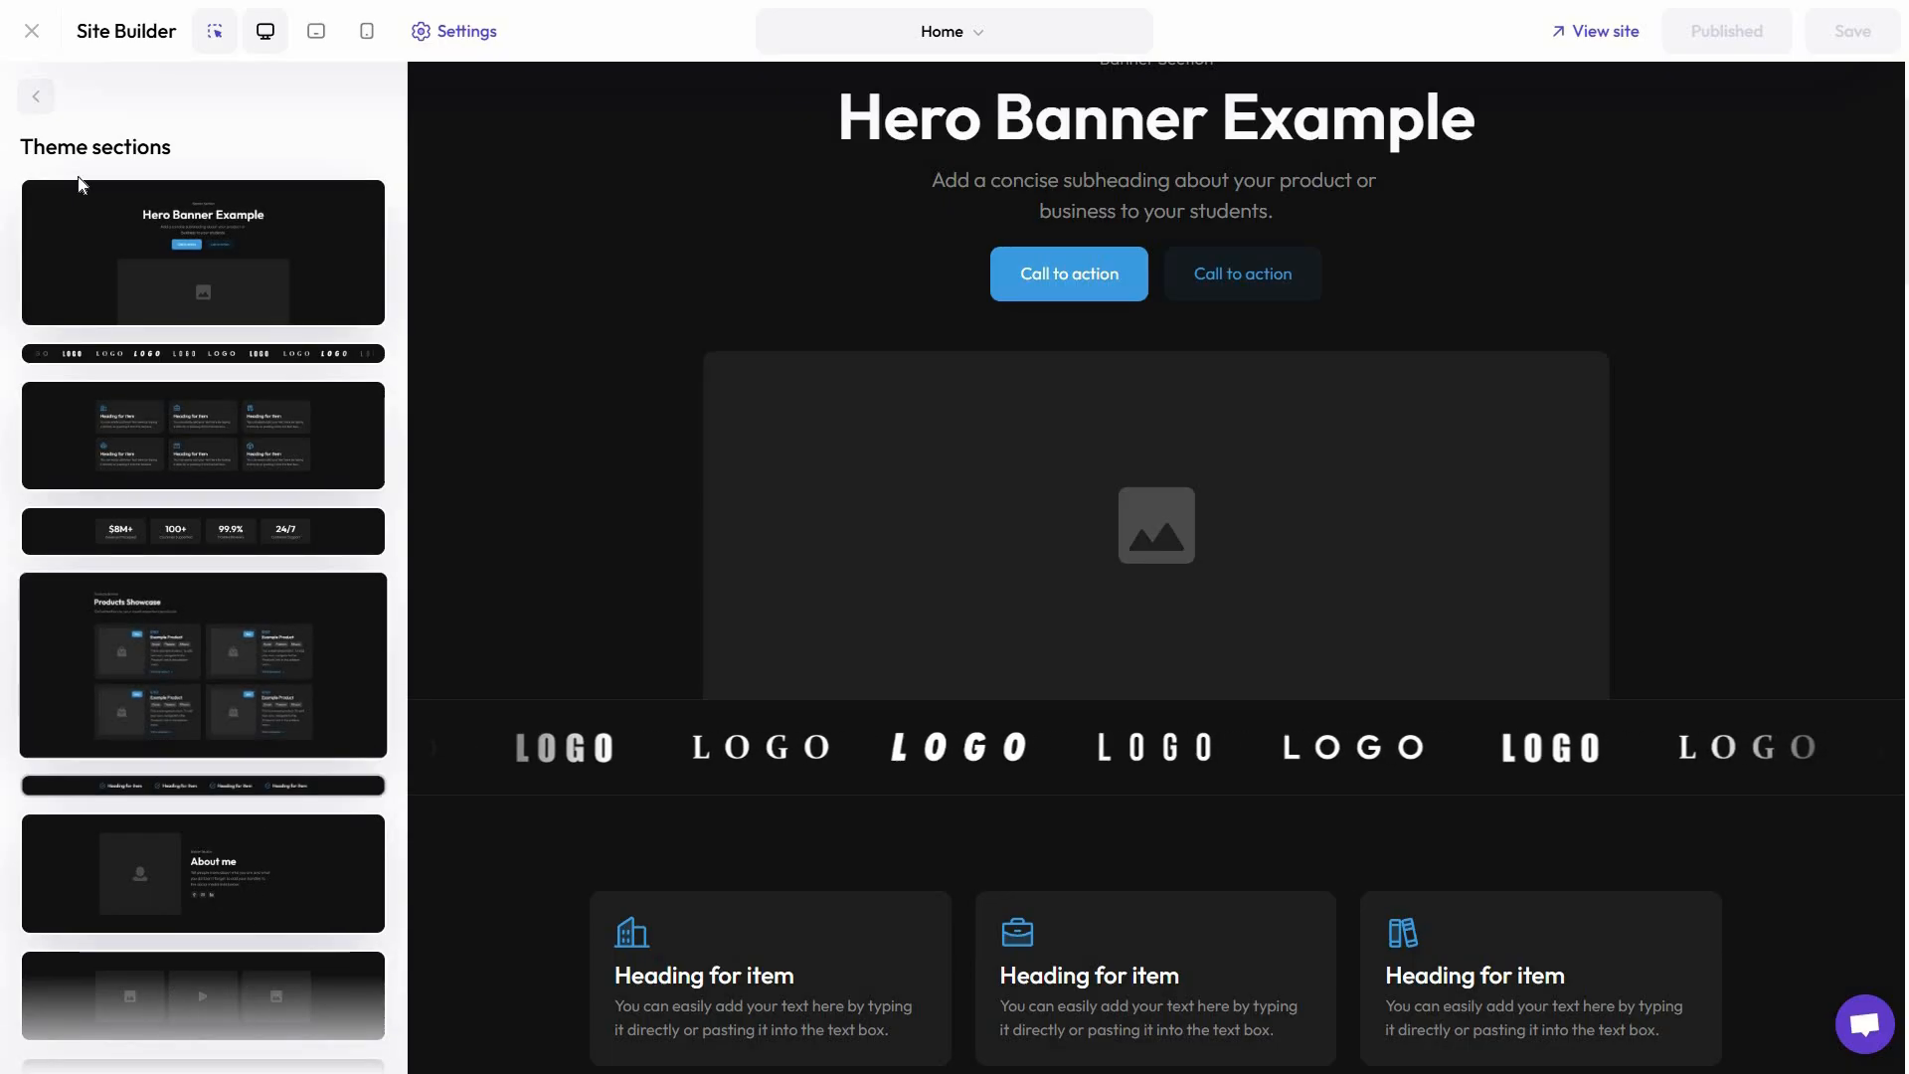
click(36, 96)
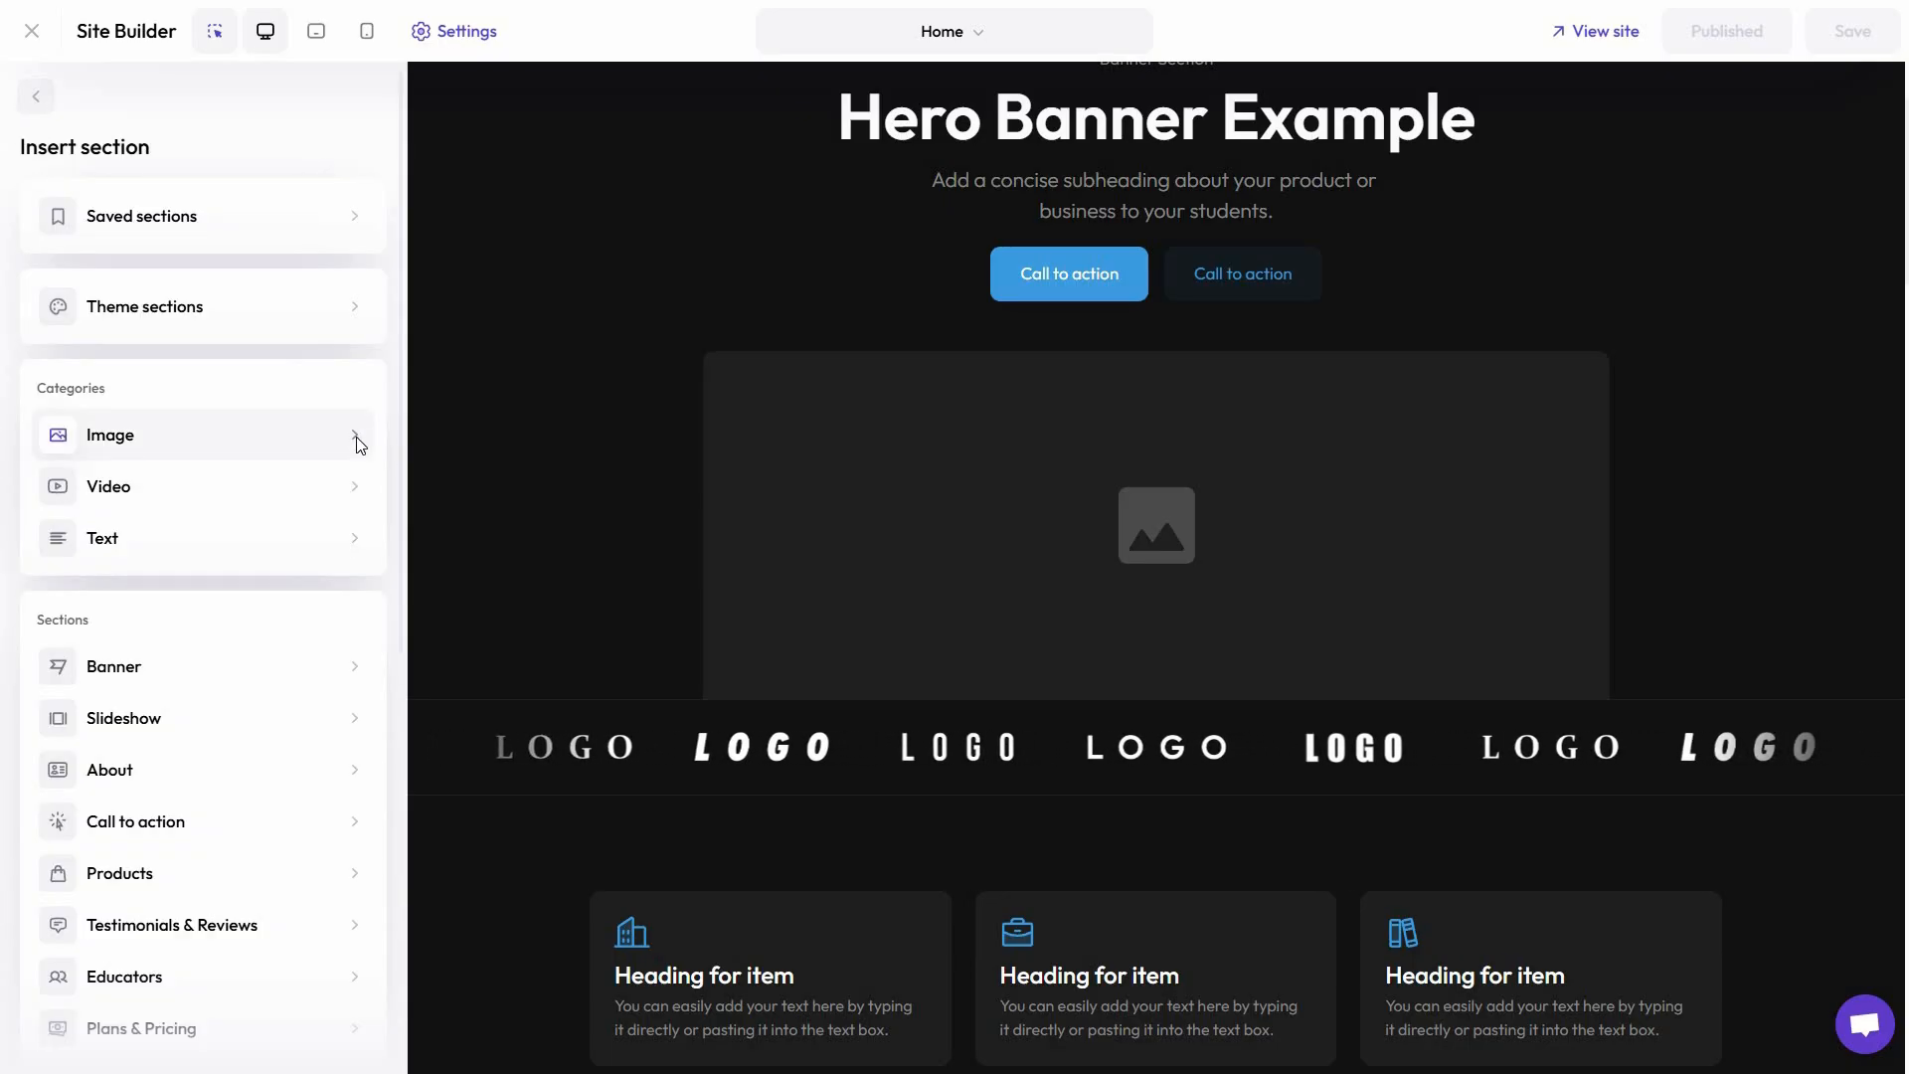
Browse the Image and Video section categories and the list of available section types, then leave the section library
click(273, 416)
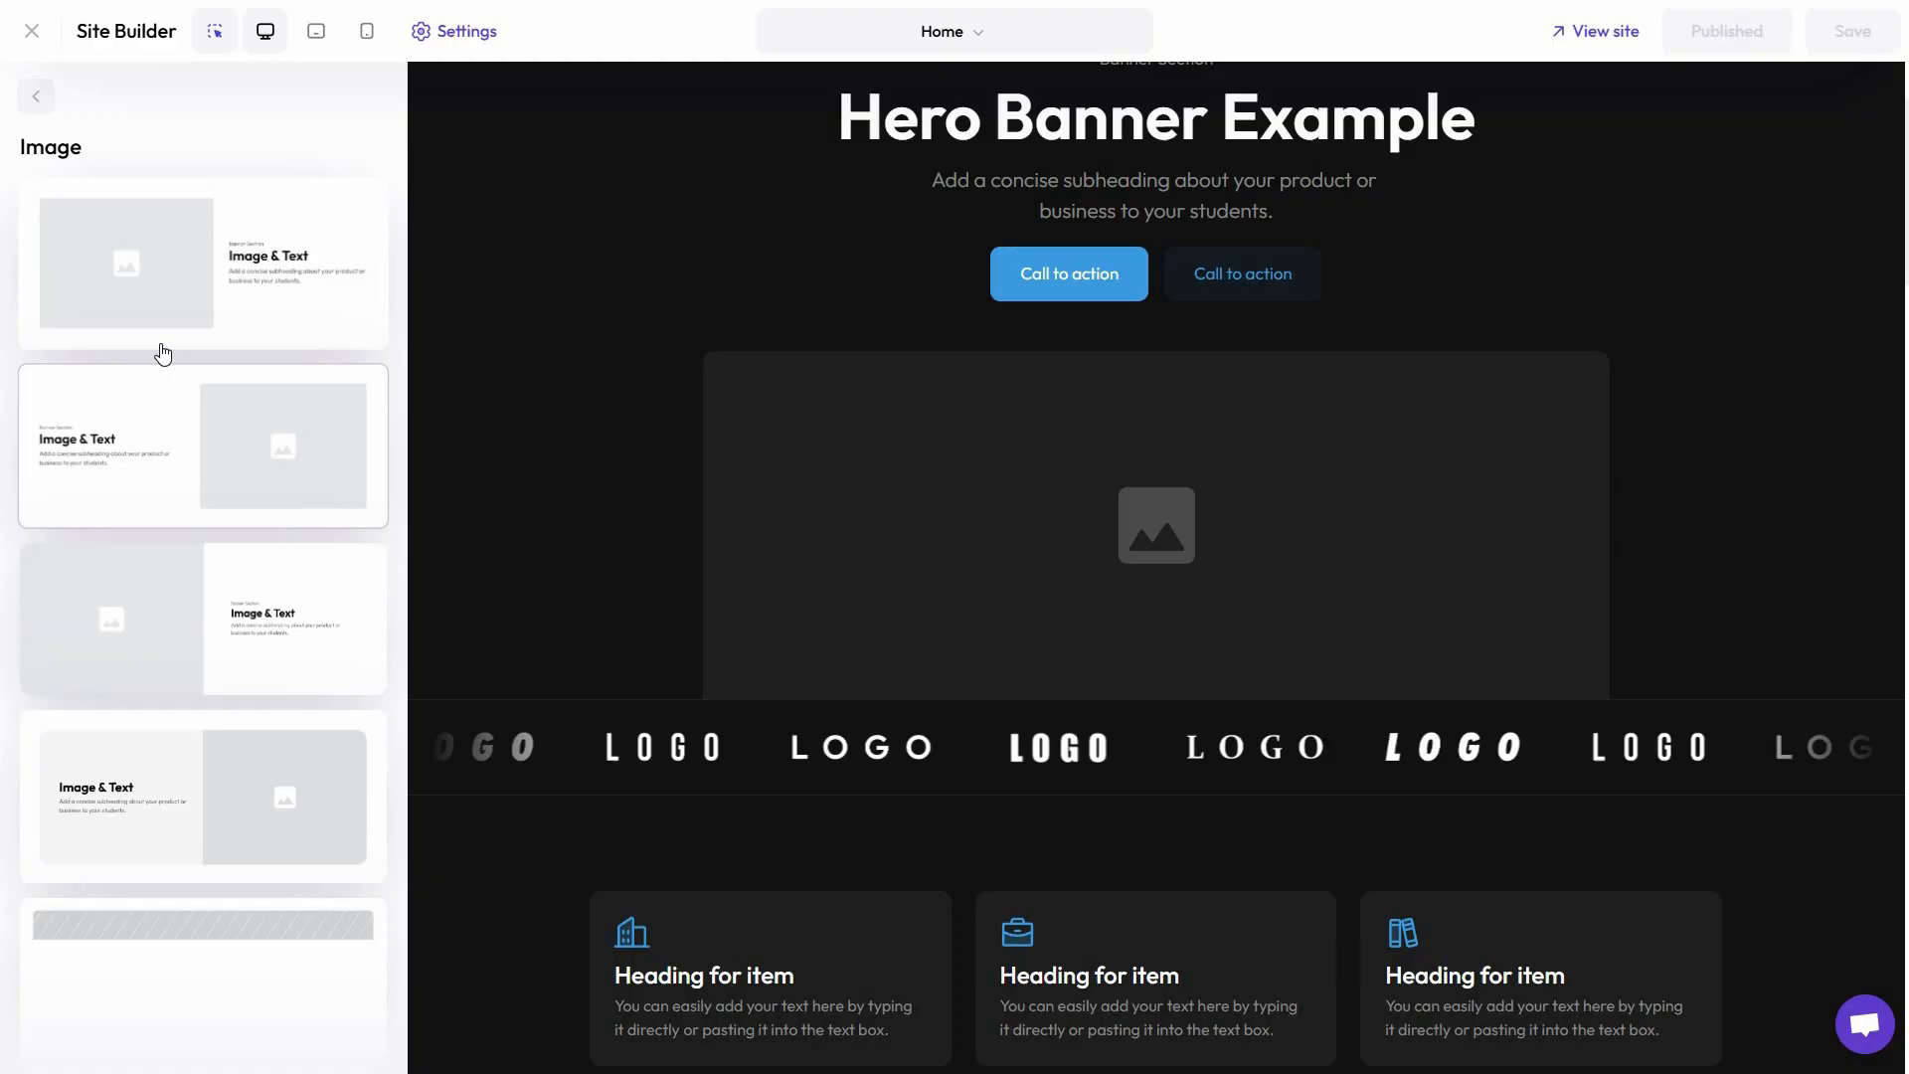
scroll(159, 357, down, 2)
scroll(59, 138, up, 2)
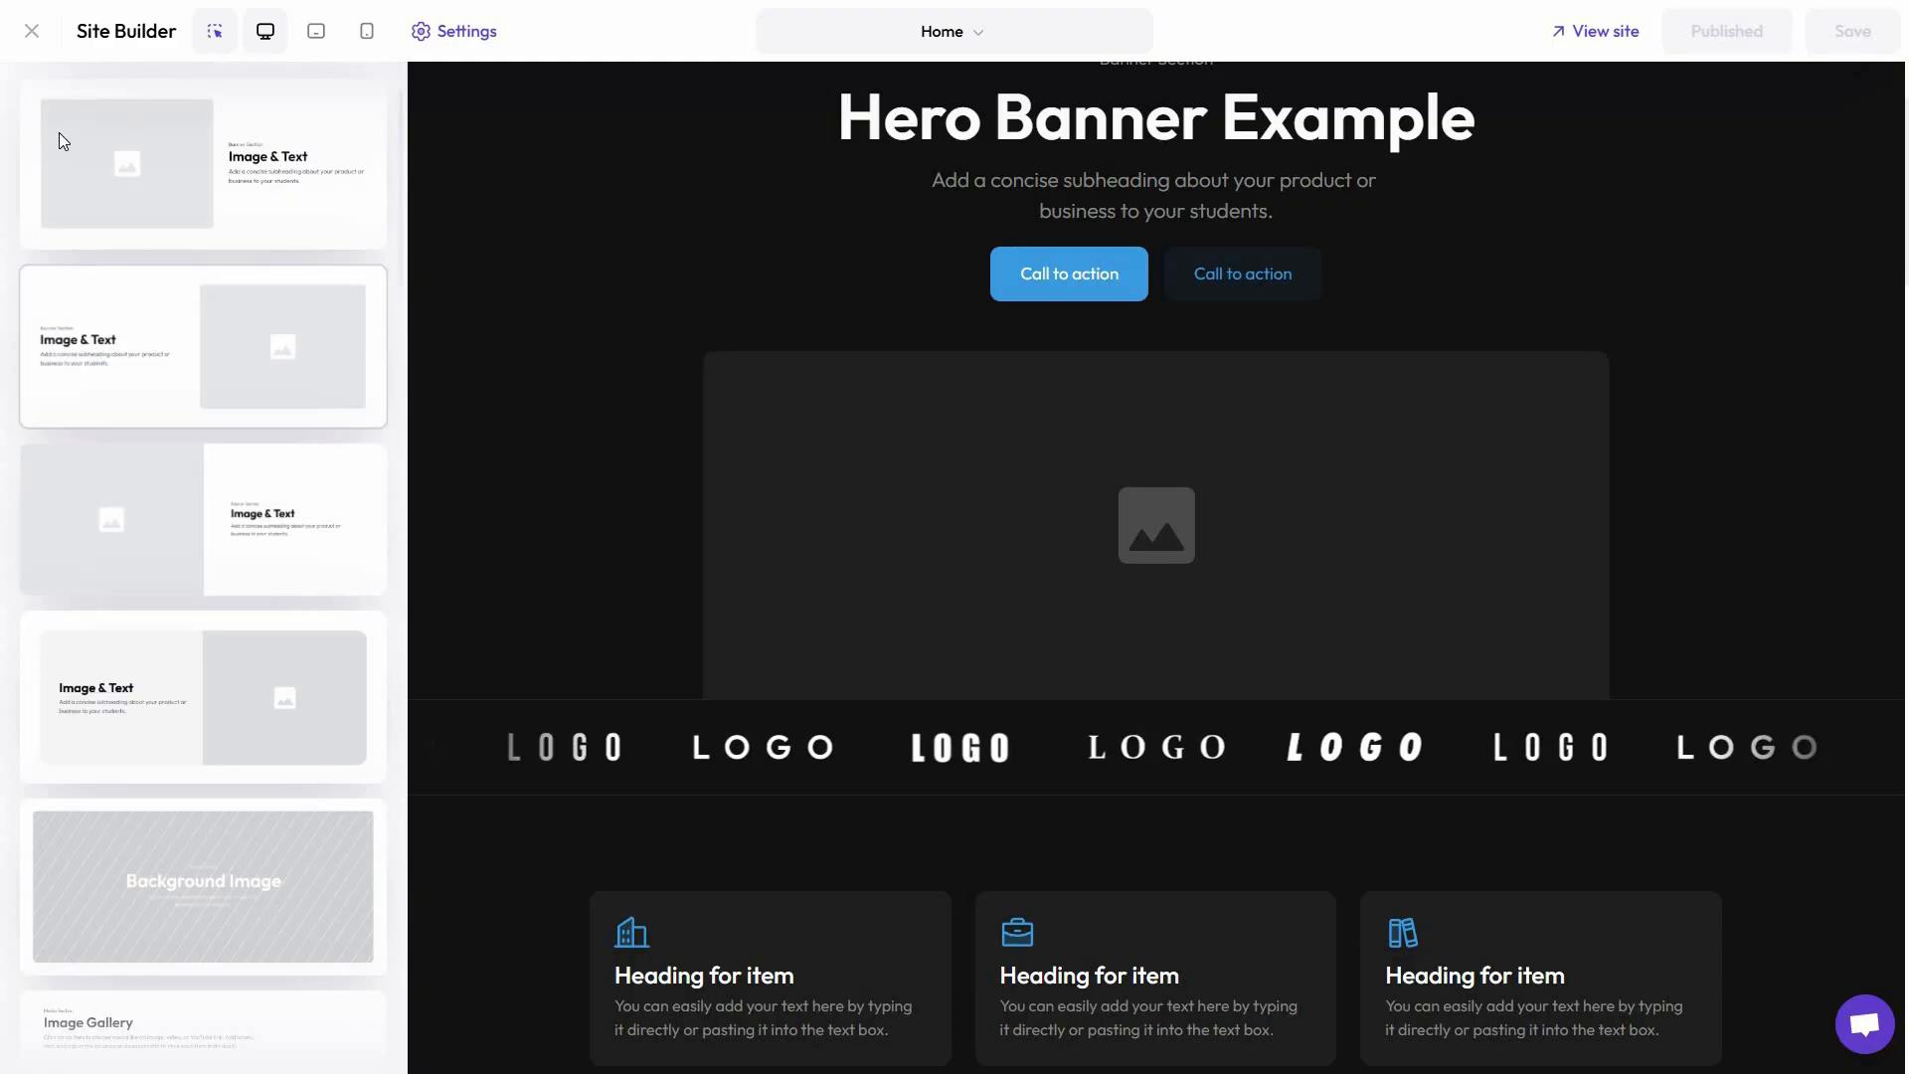
click(36, 96)
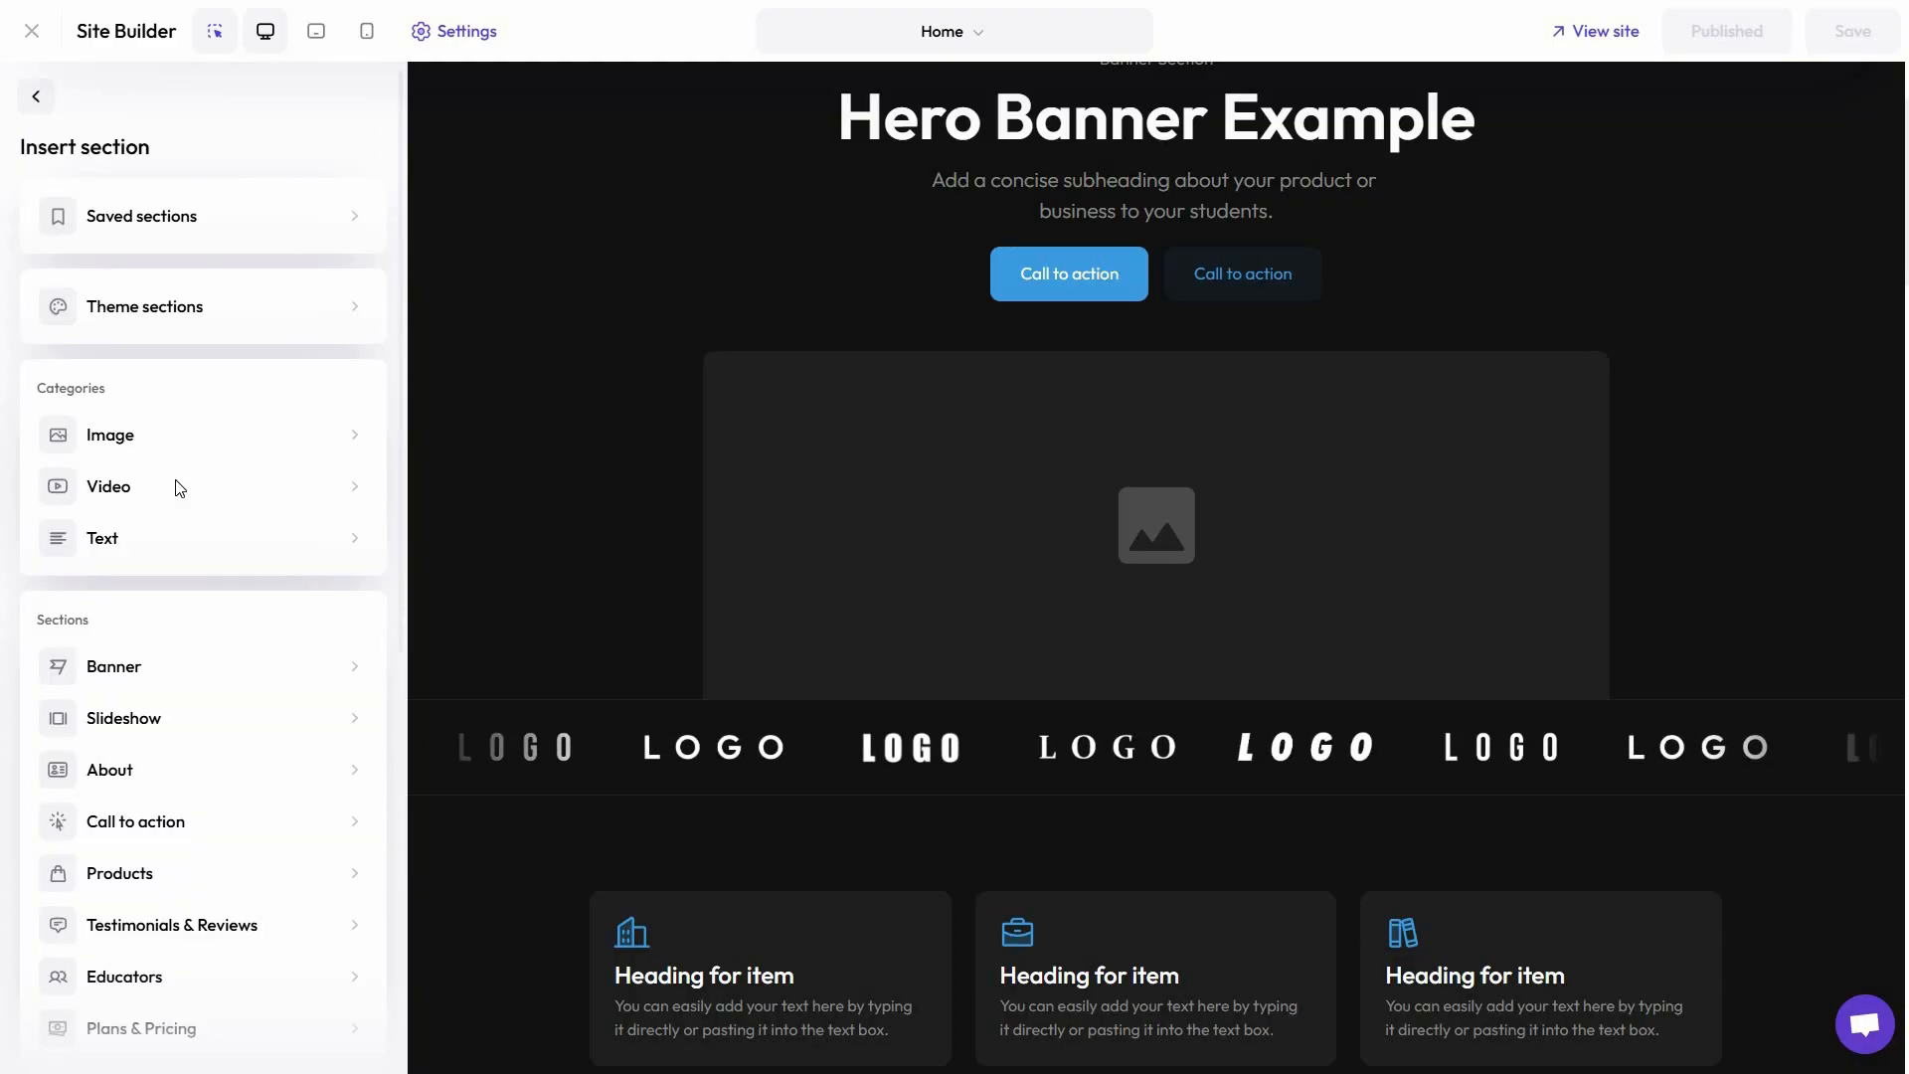
click(37, 99)
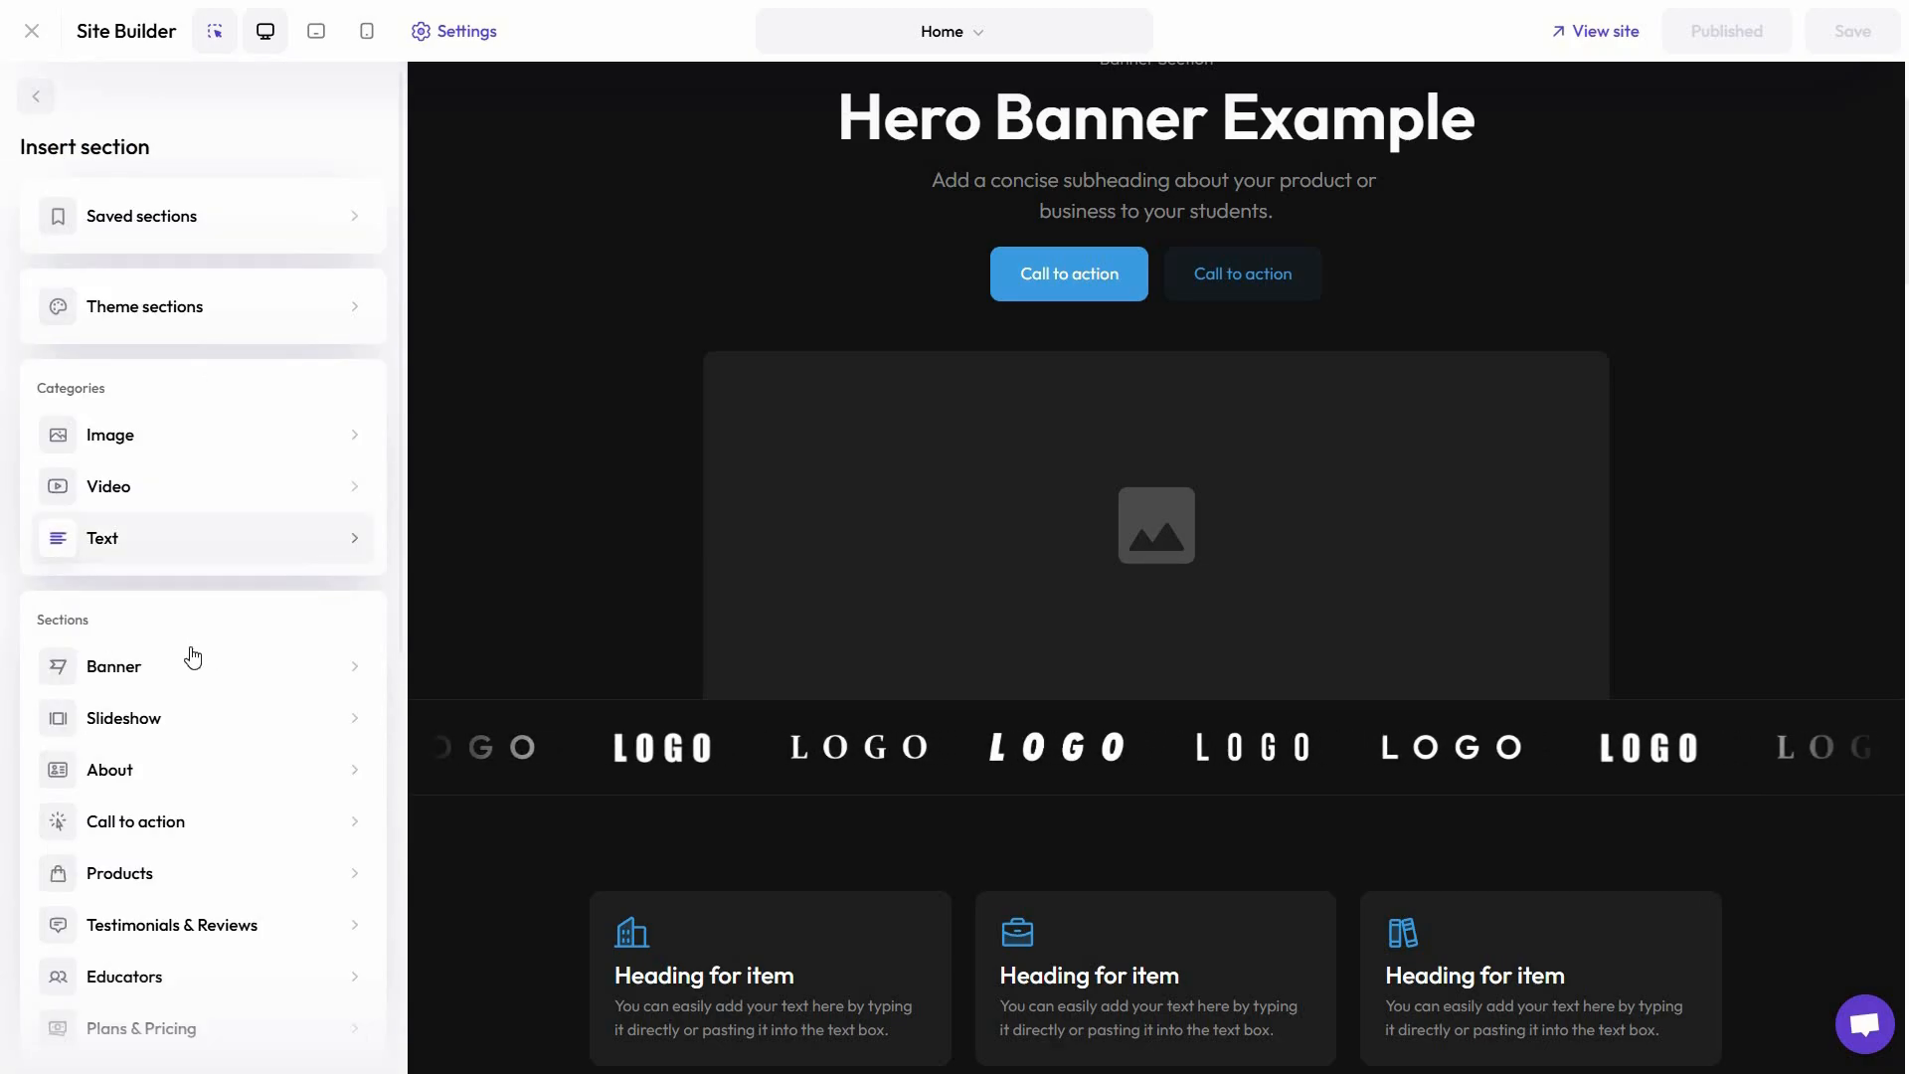
scroll(170, 641, down, 2)
scroll(170, 656, down, 2)
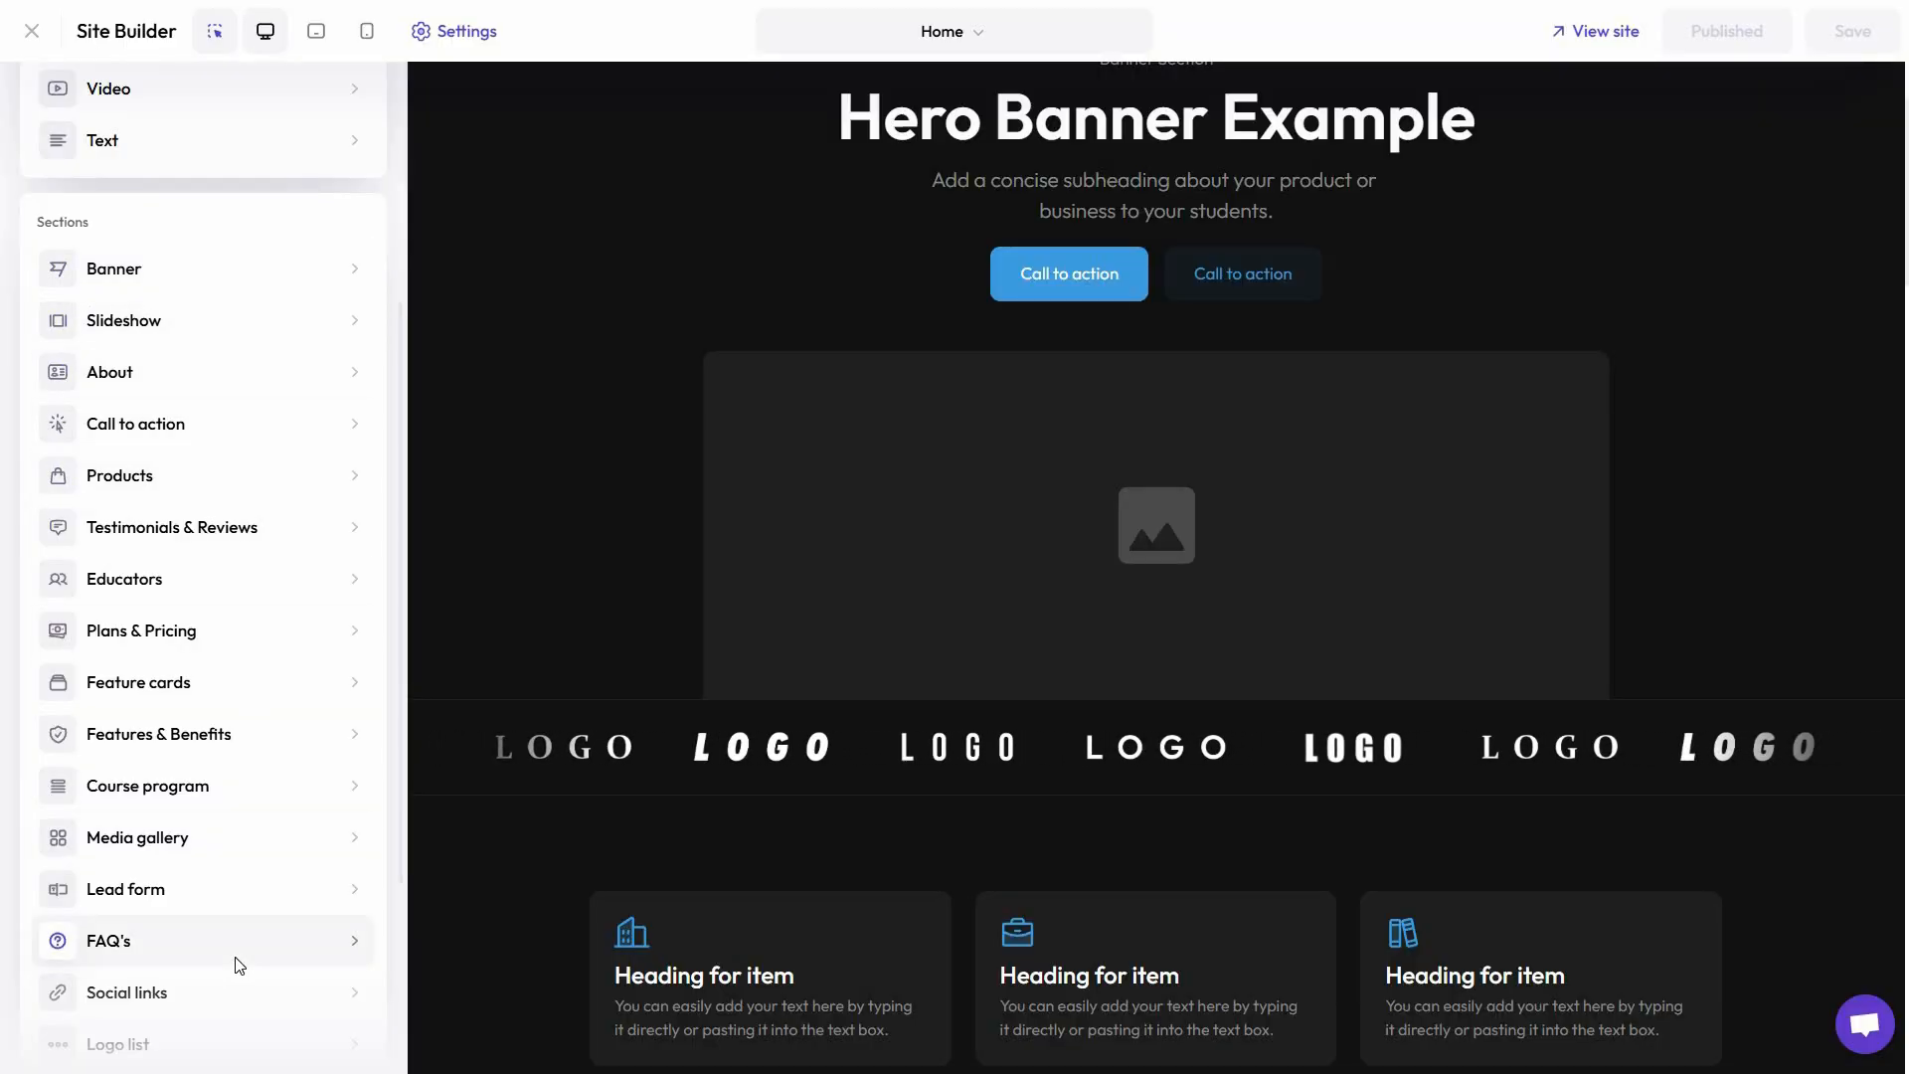
scroll(232, 956, down, 3)
scroll(259, 875, up, 7)
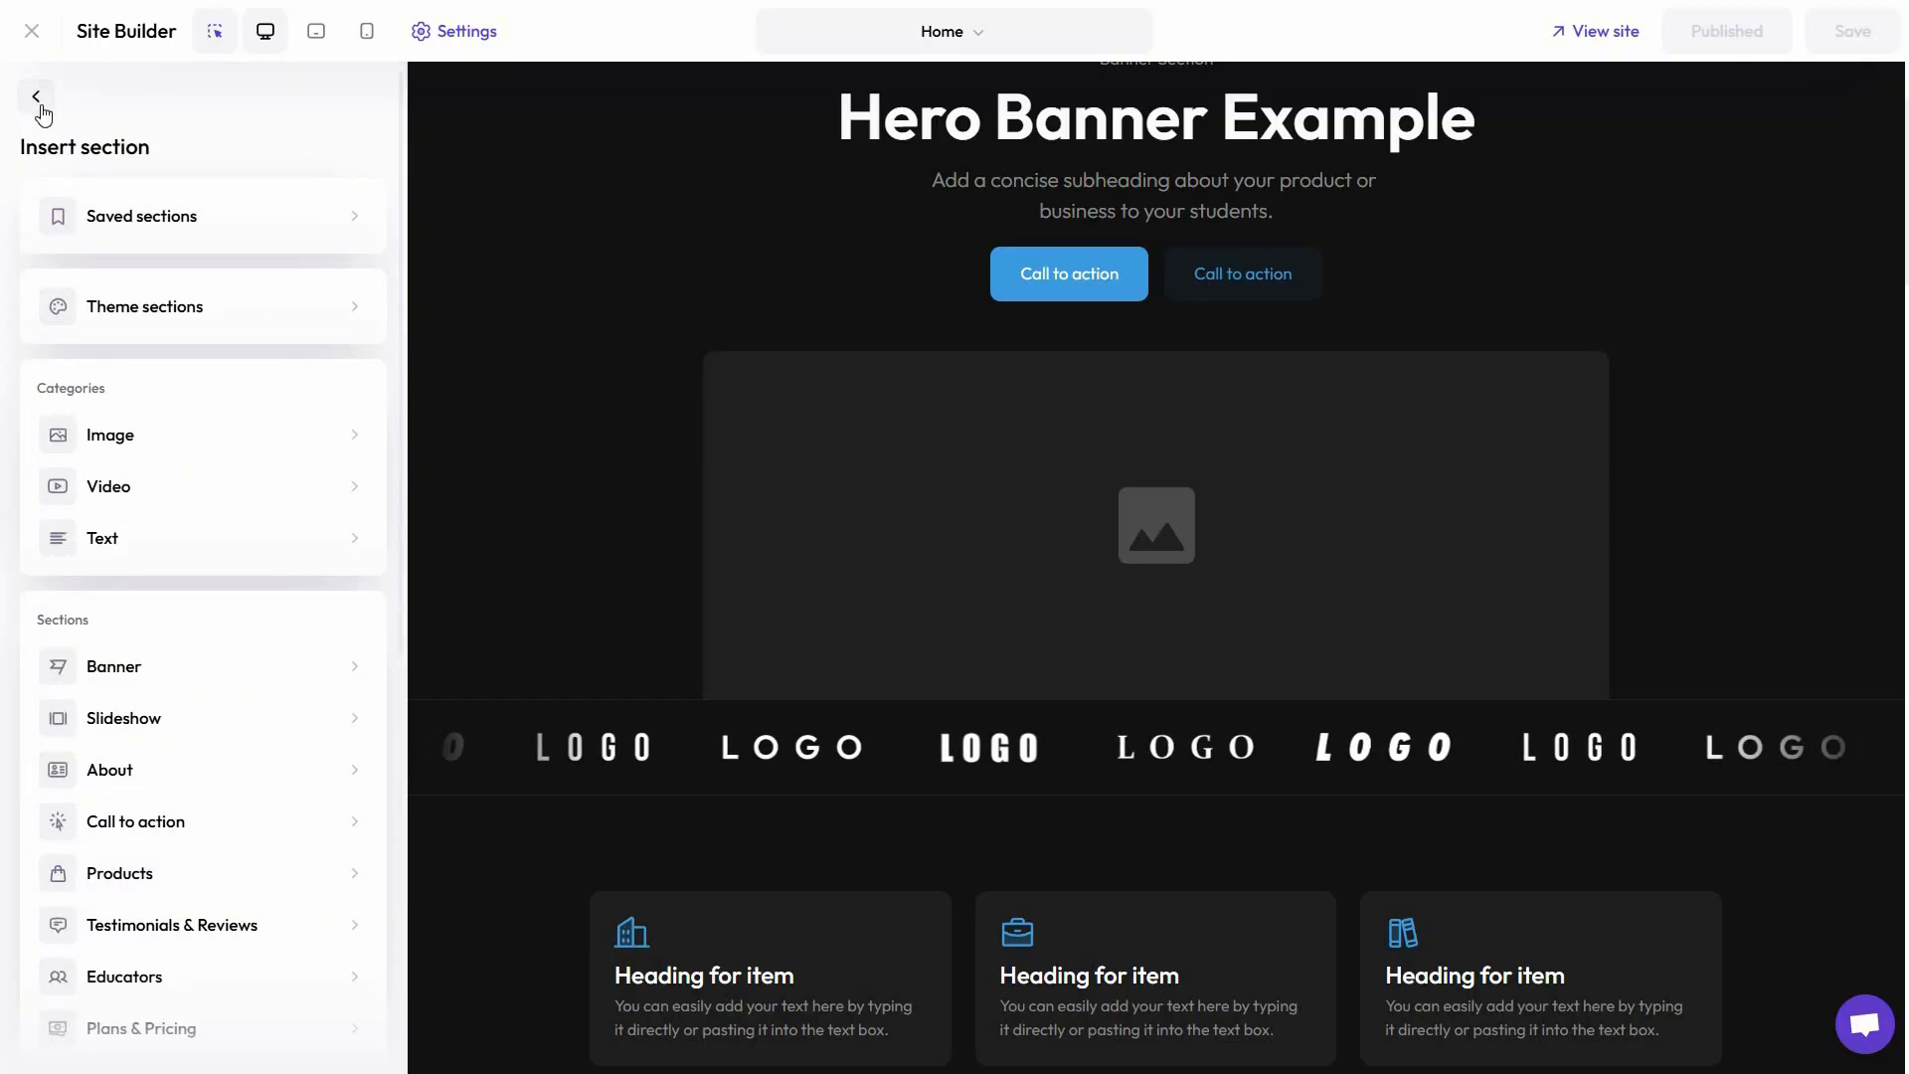
click(40, 105)
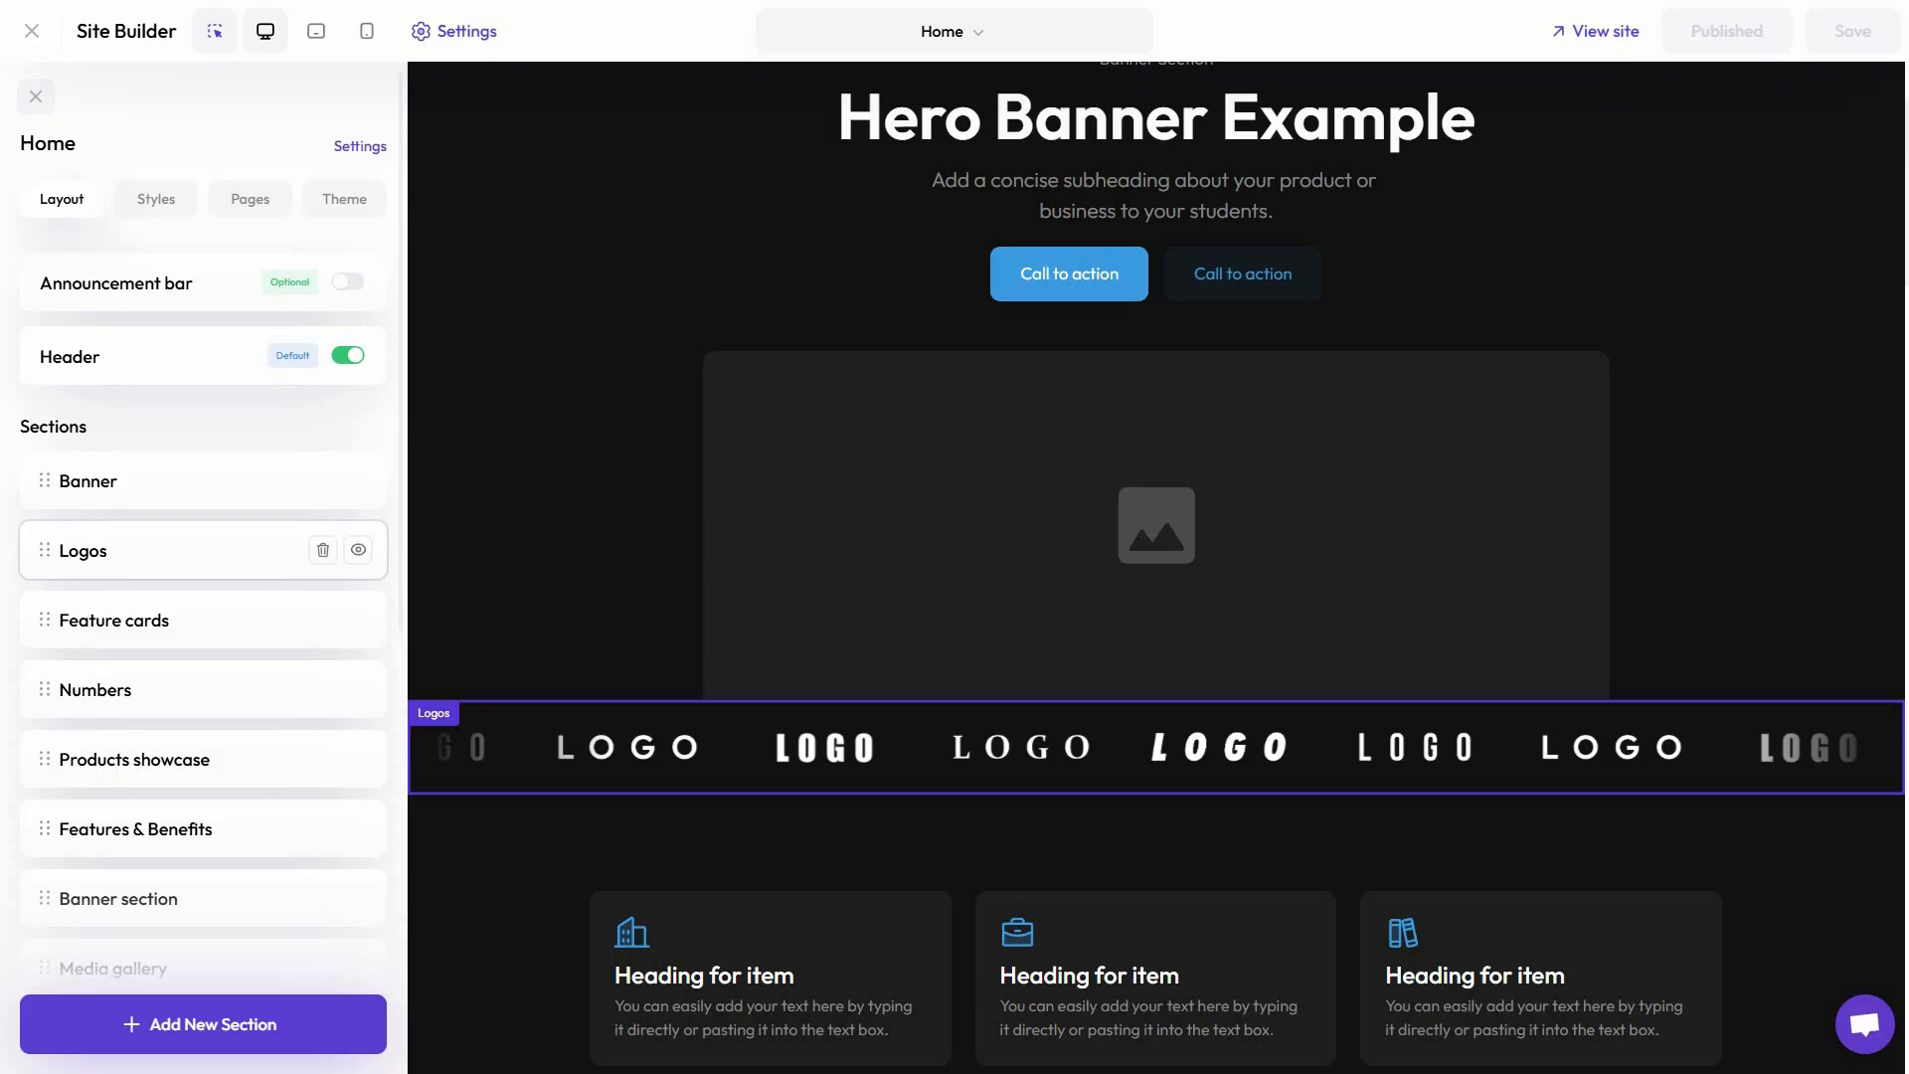
Look through the Home page's layout sections, styles, pages list, theme and page settings, including visibility and share meta
scroll(47, 278, down, 2)
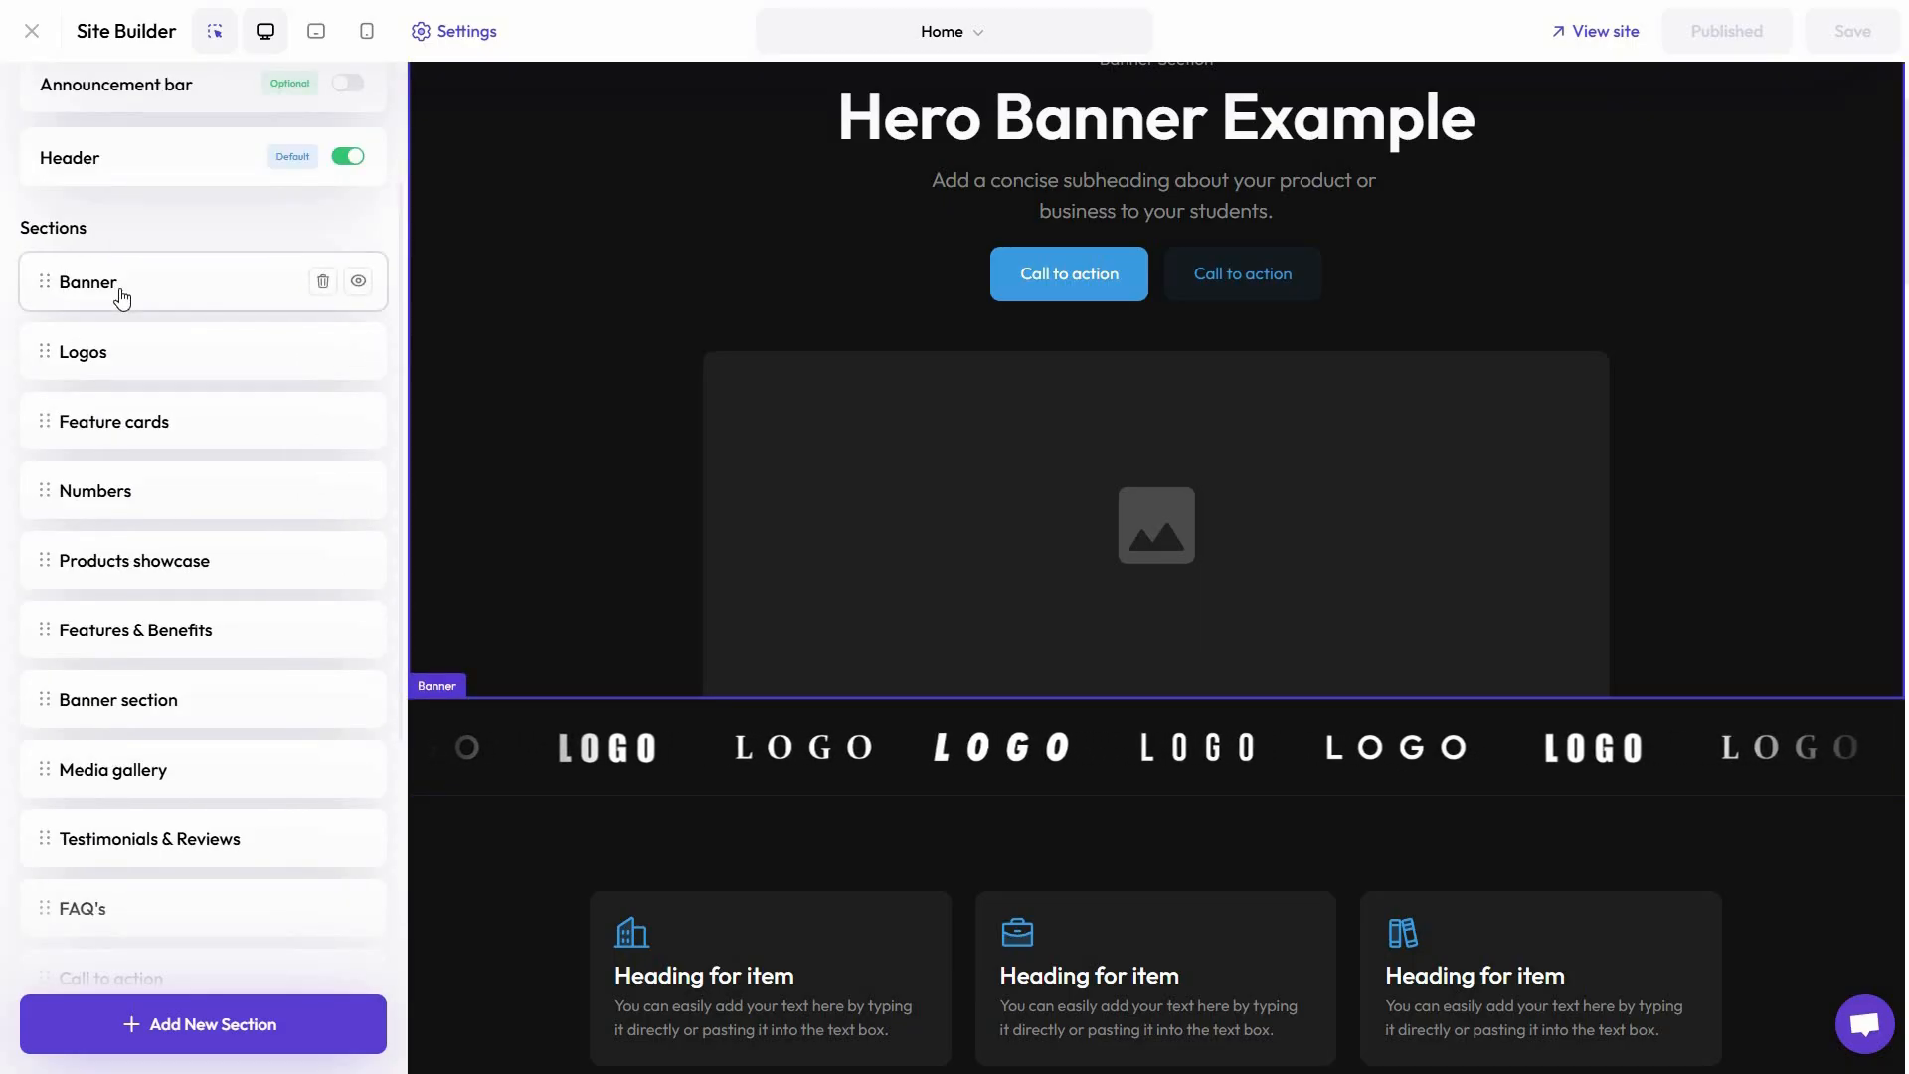
scroll(121, 288, up, 2)
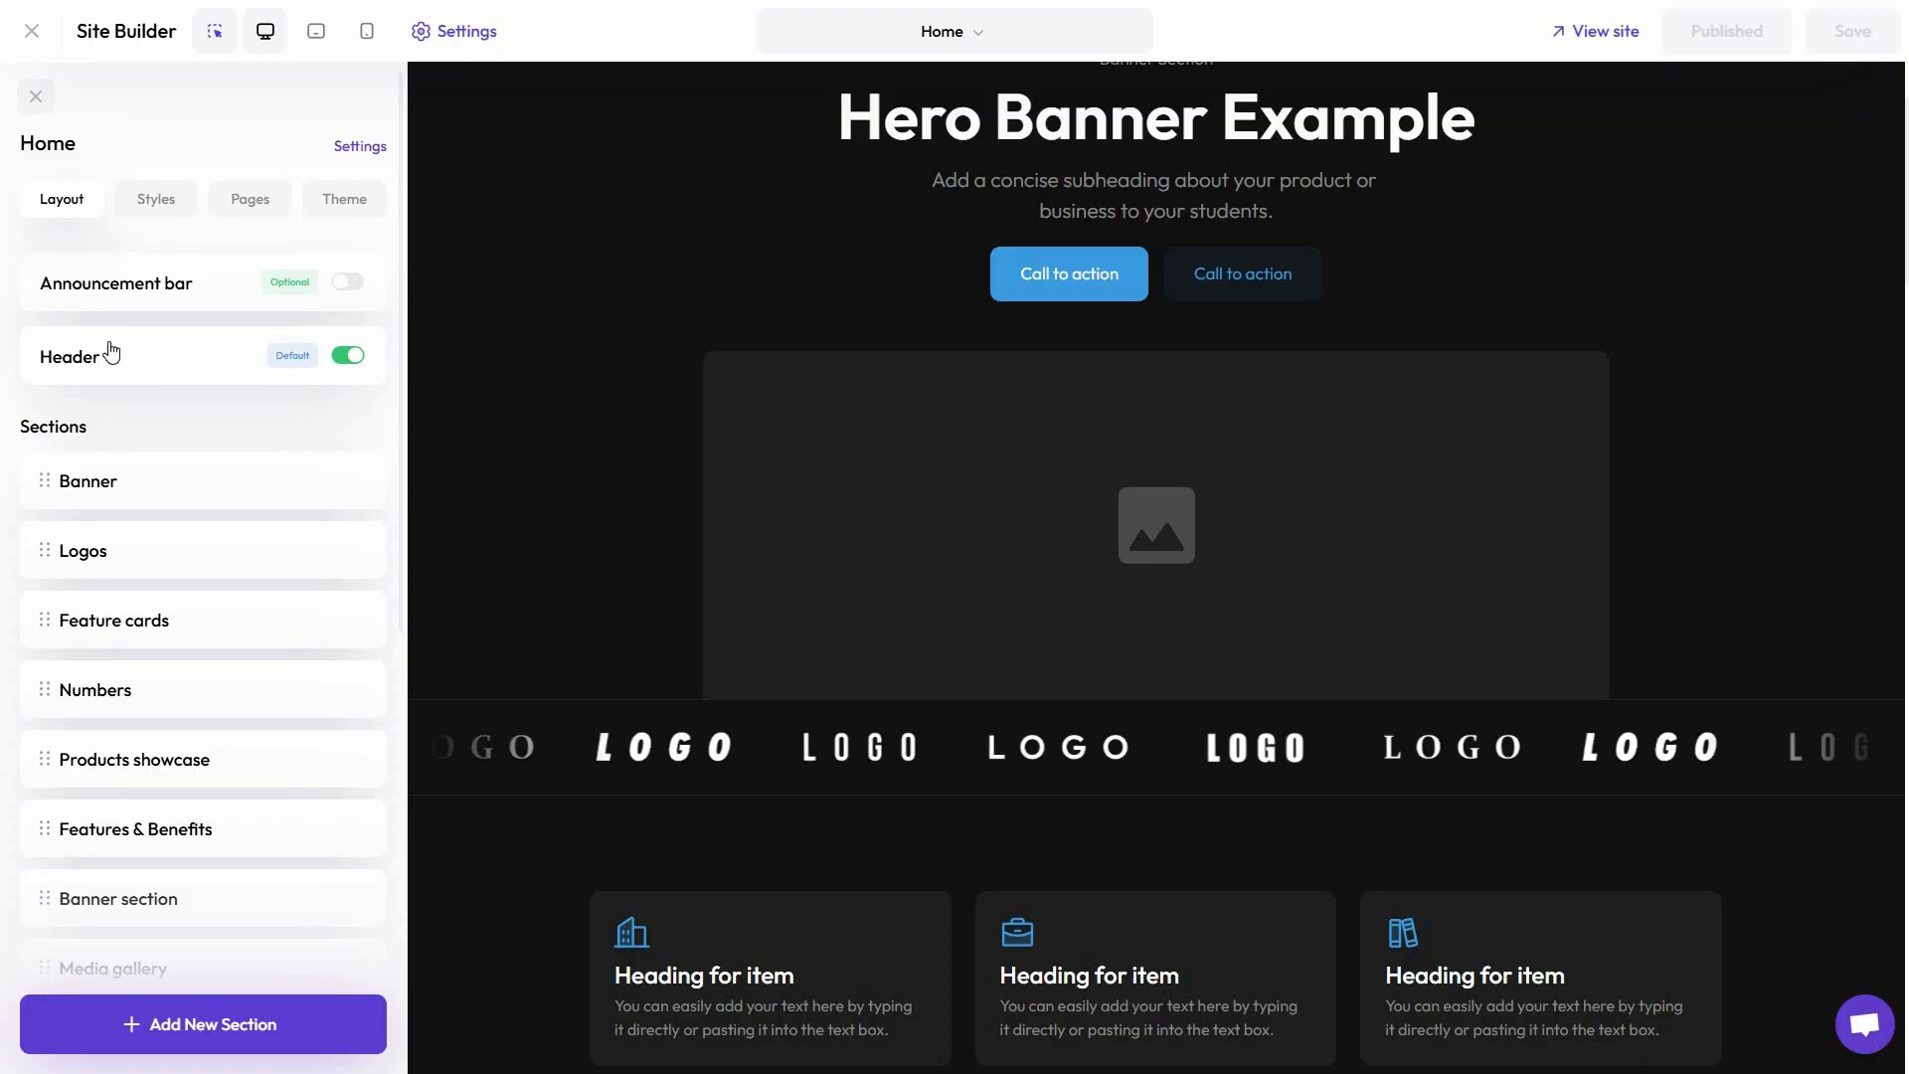
click(156, 199)
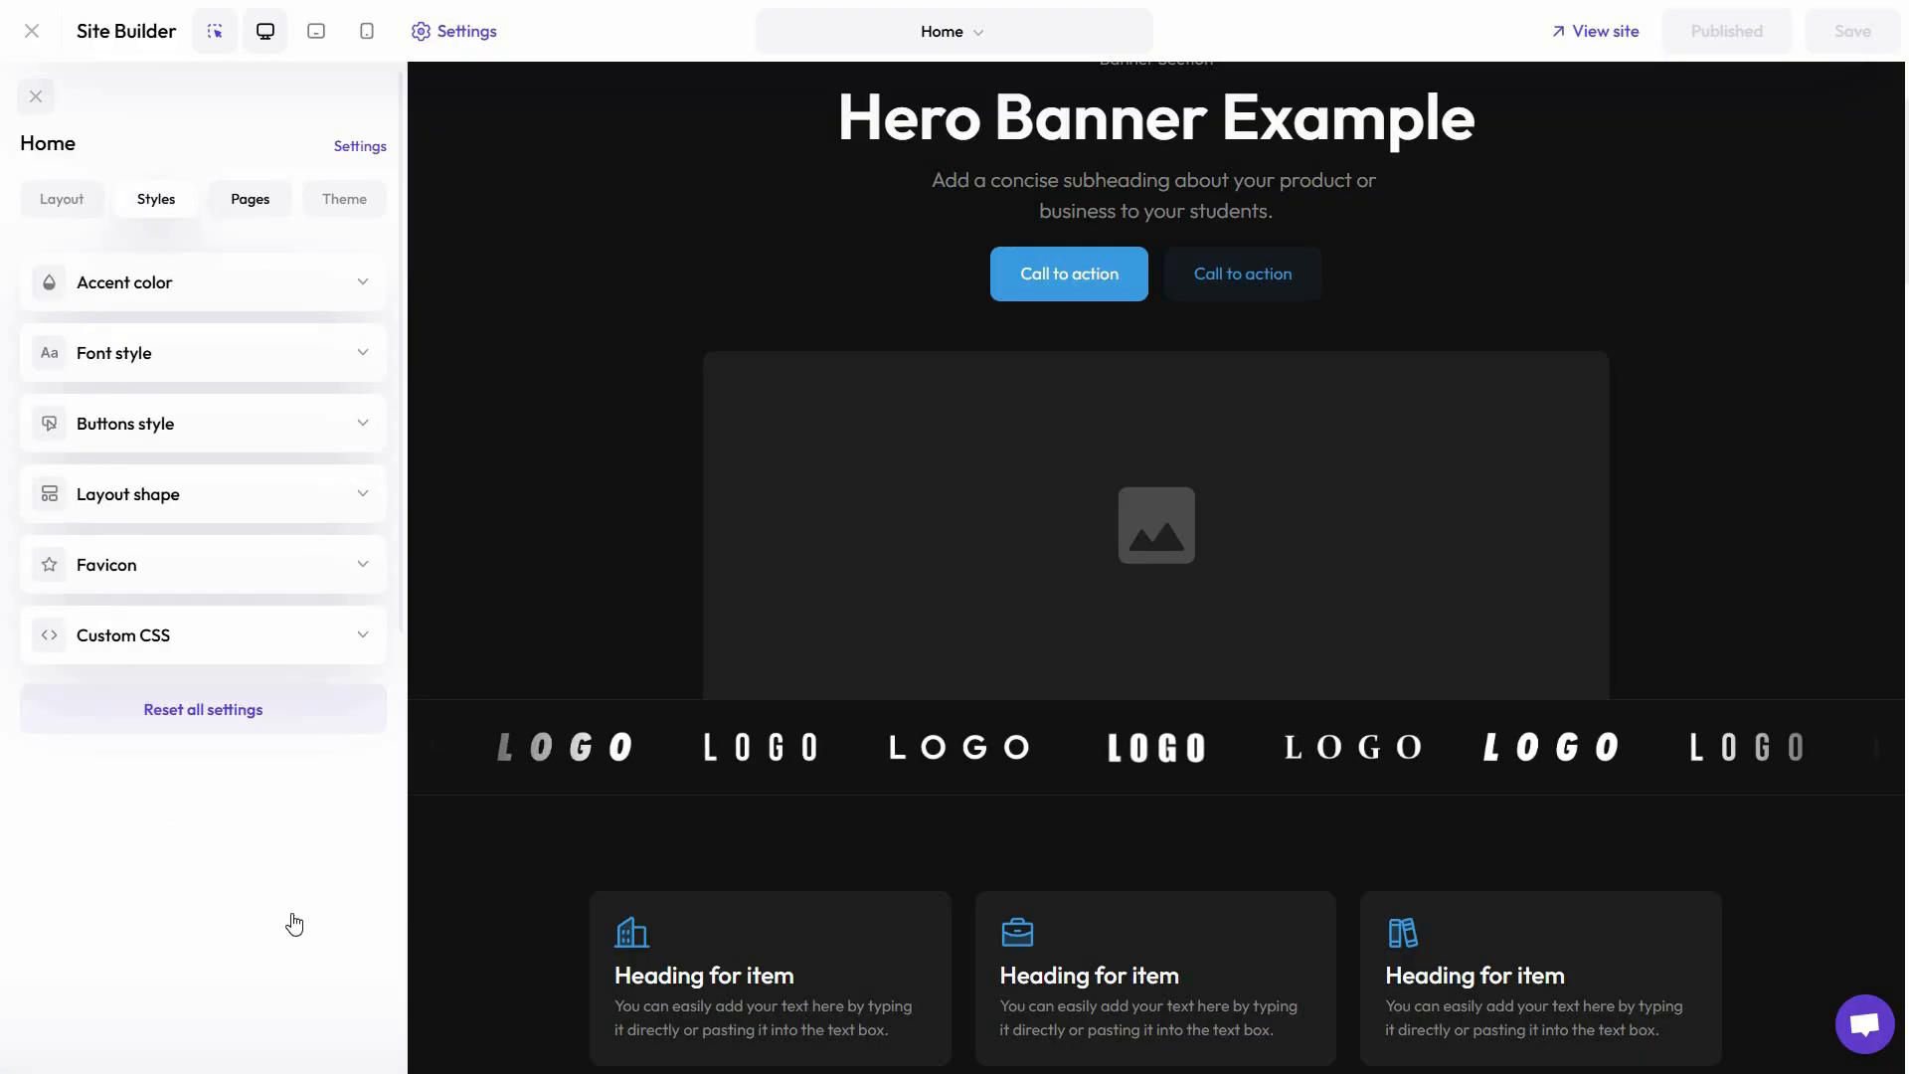
click(251, 199)
scroll(248, 772, down, 1)
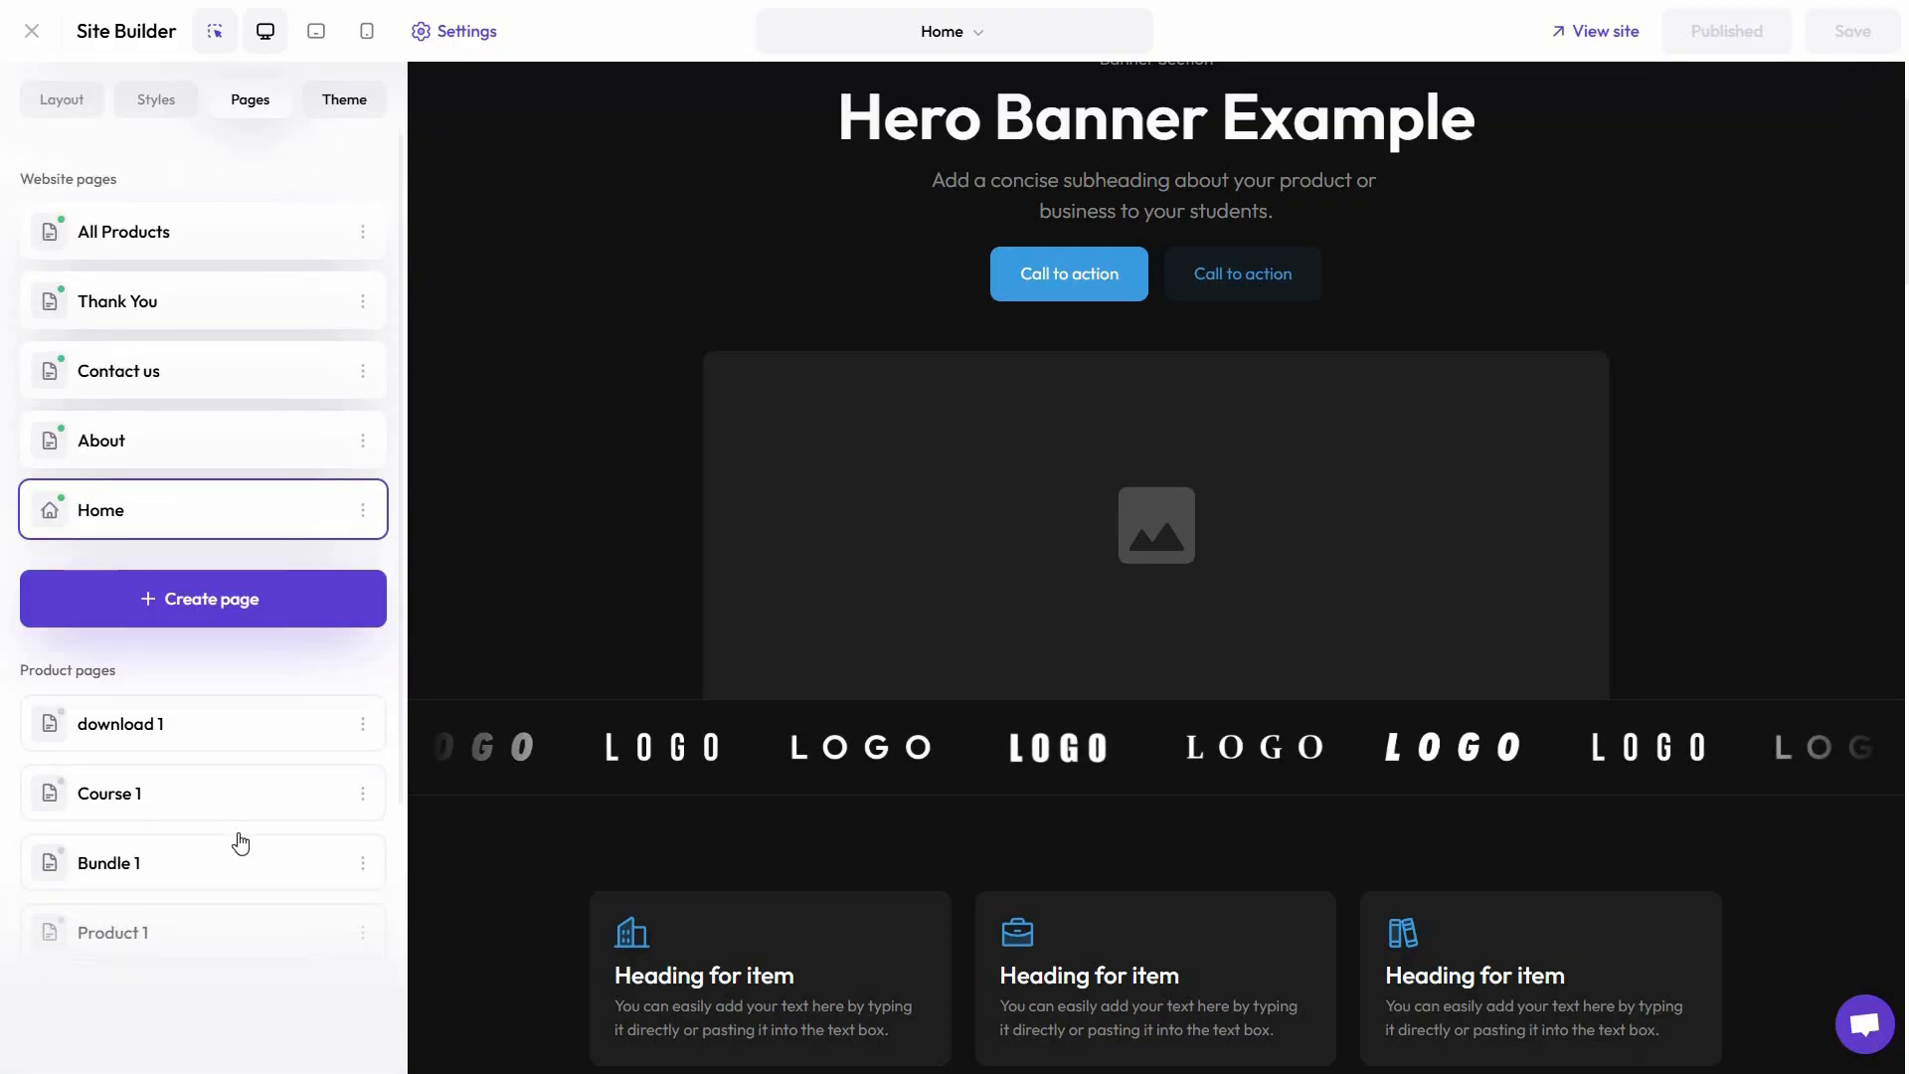
scroll(333, 226, up, 1)
click(338, 201)
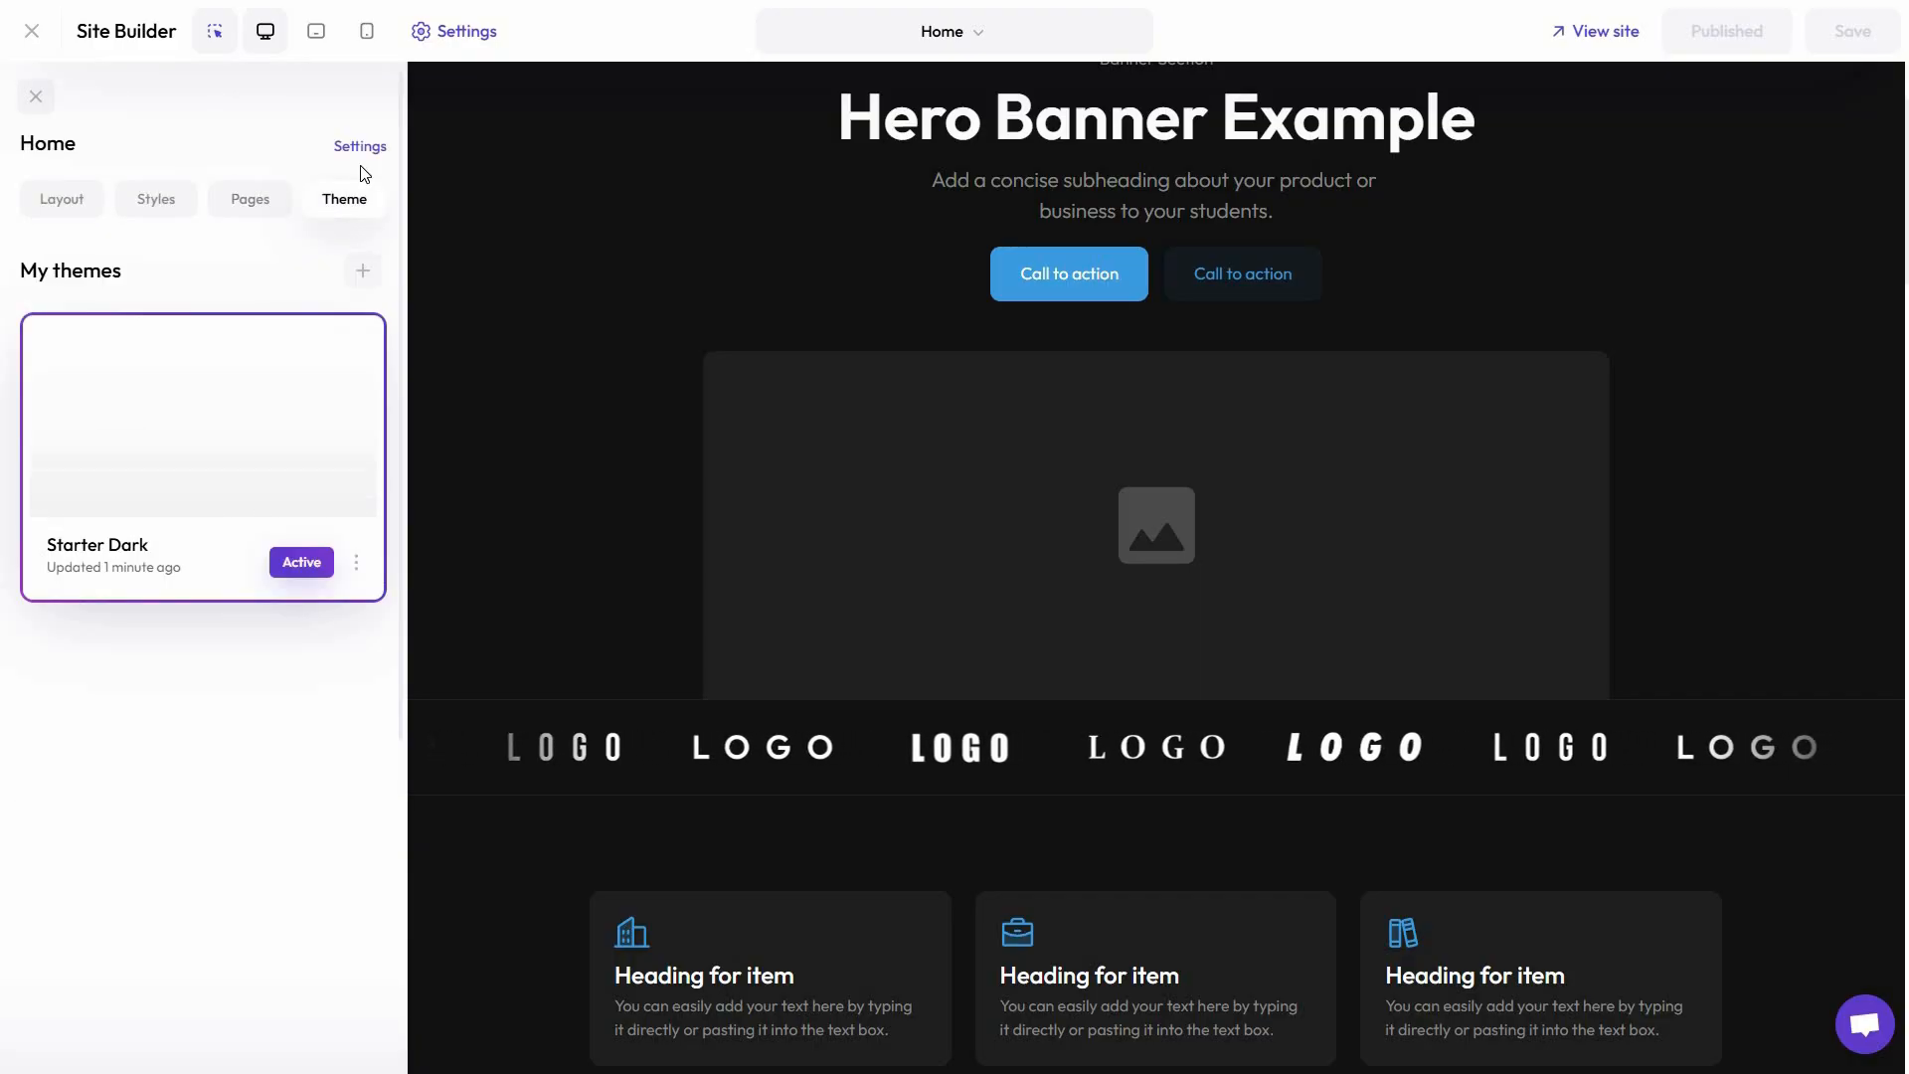
click(362, 149)
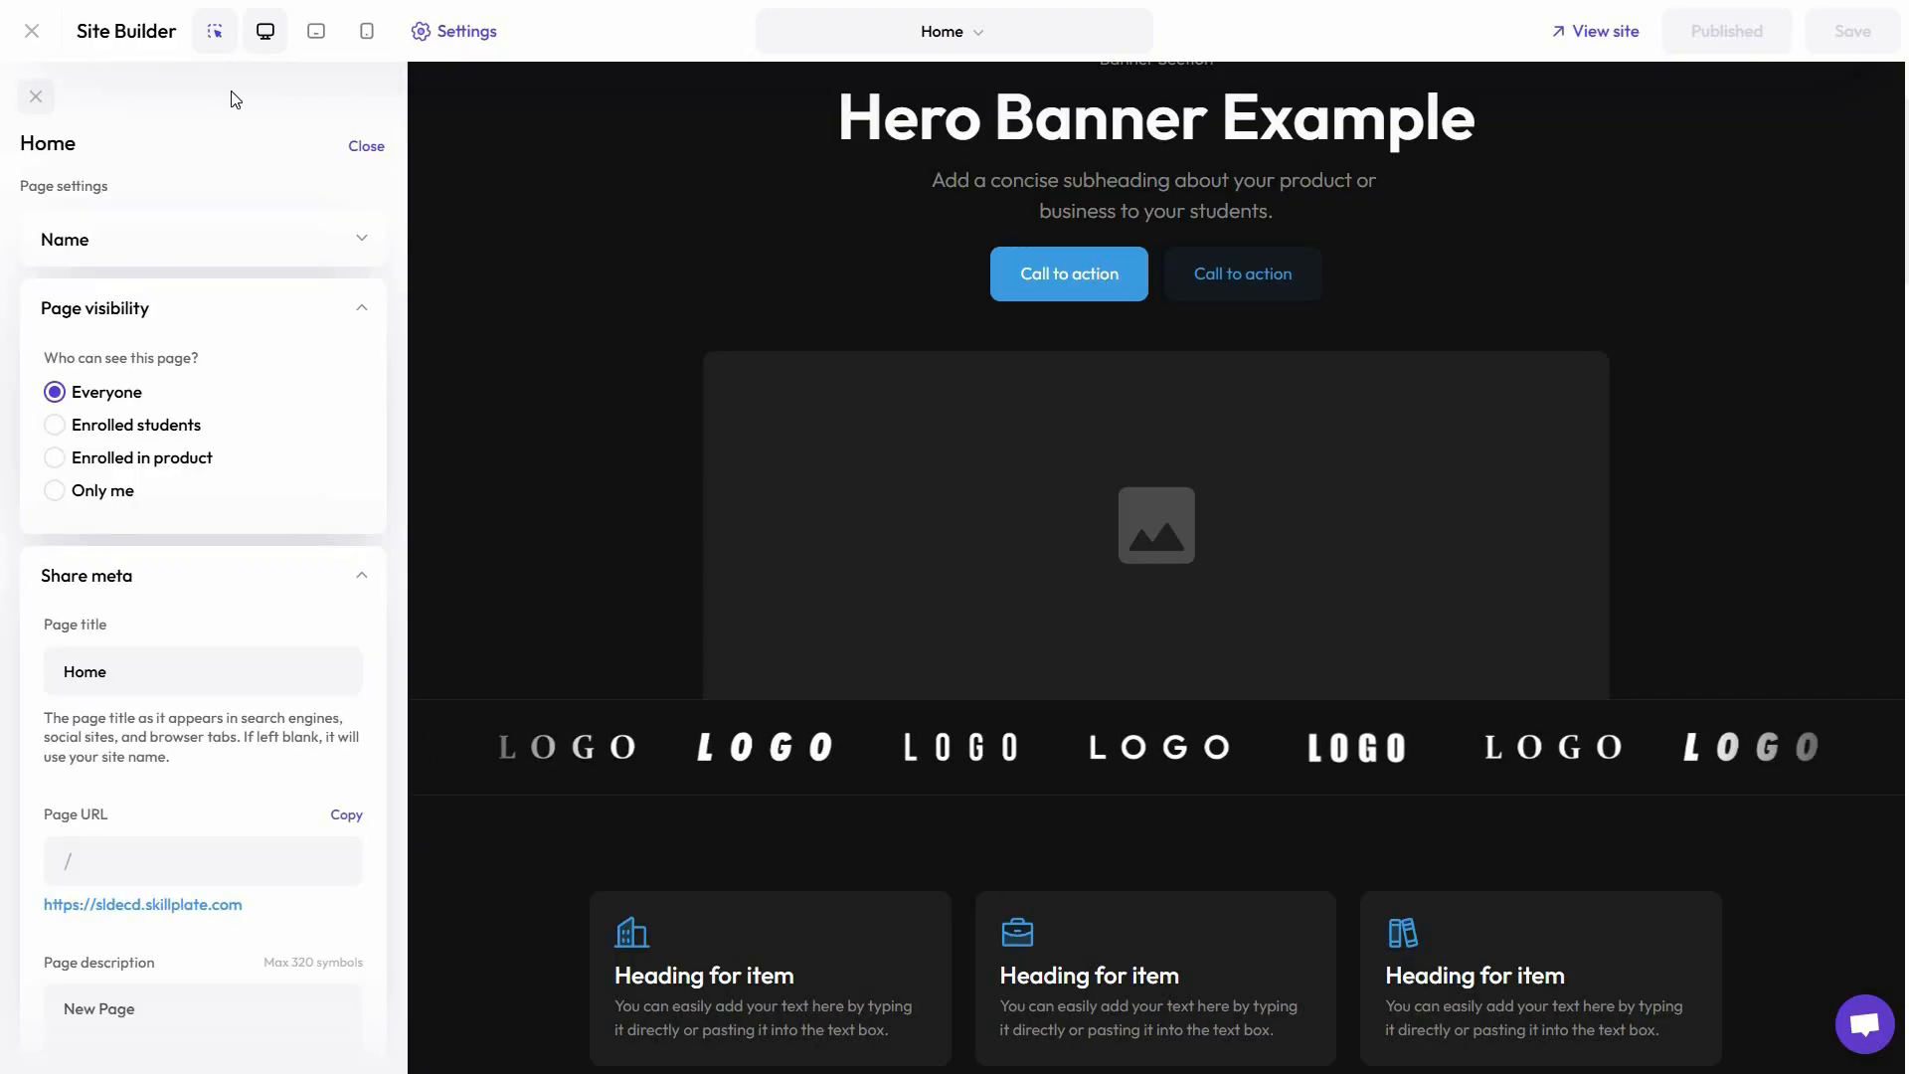
click(455, 33)
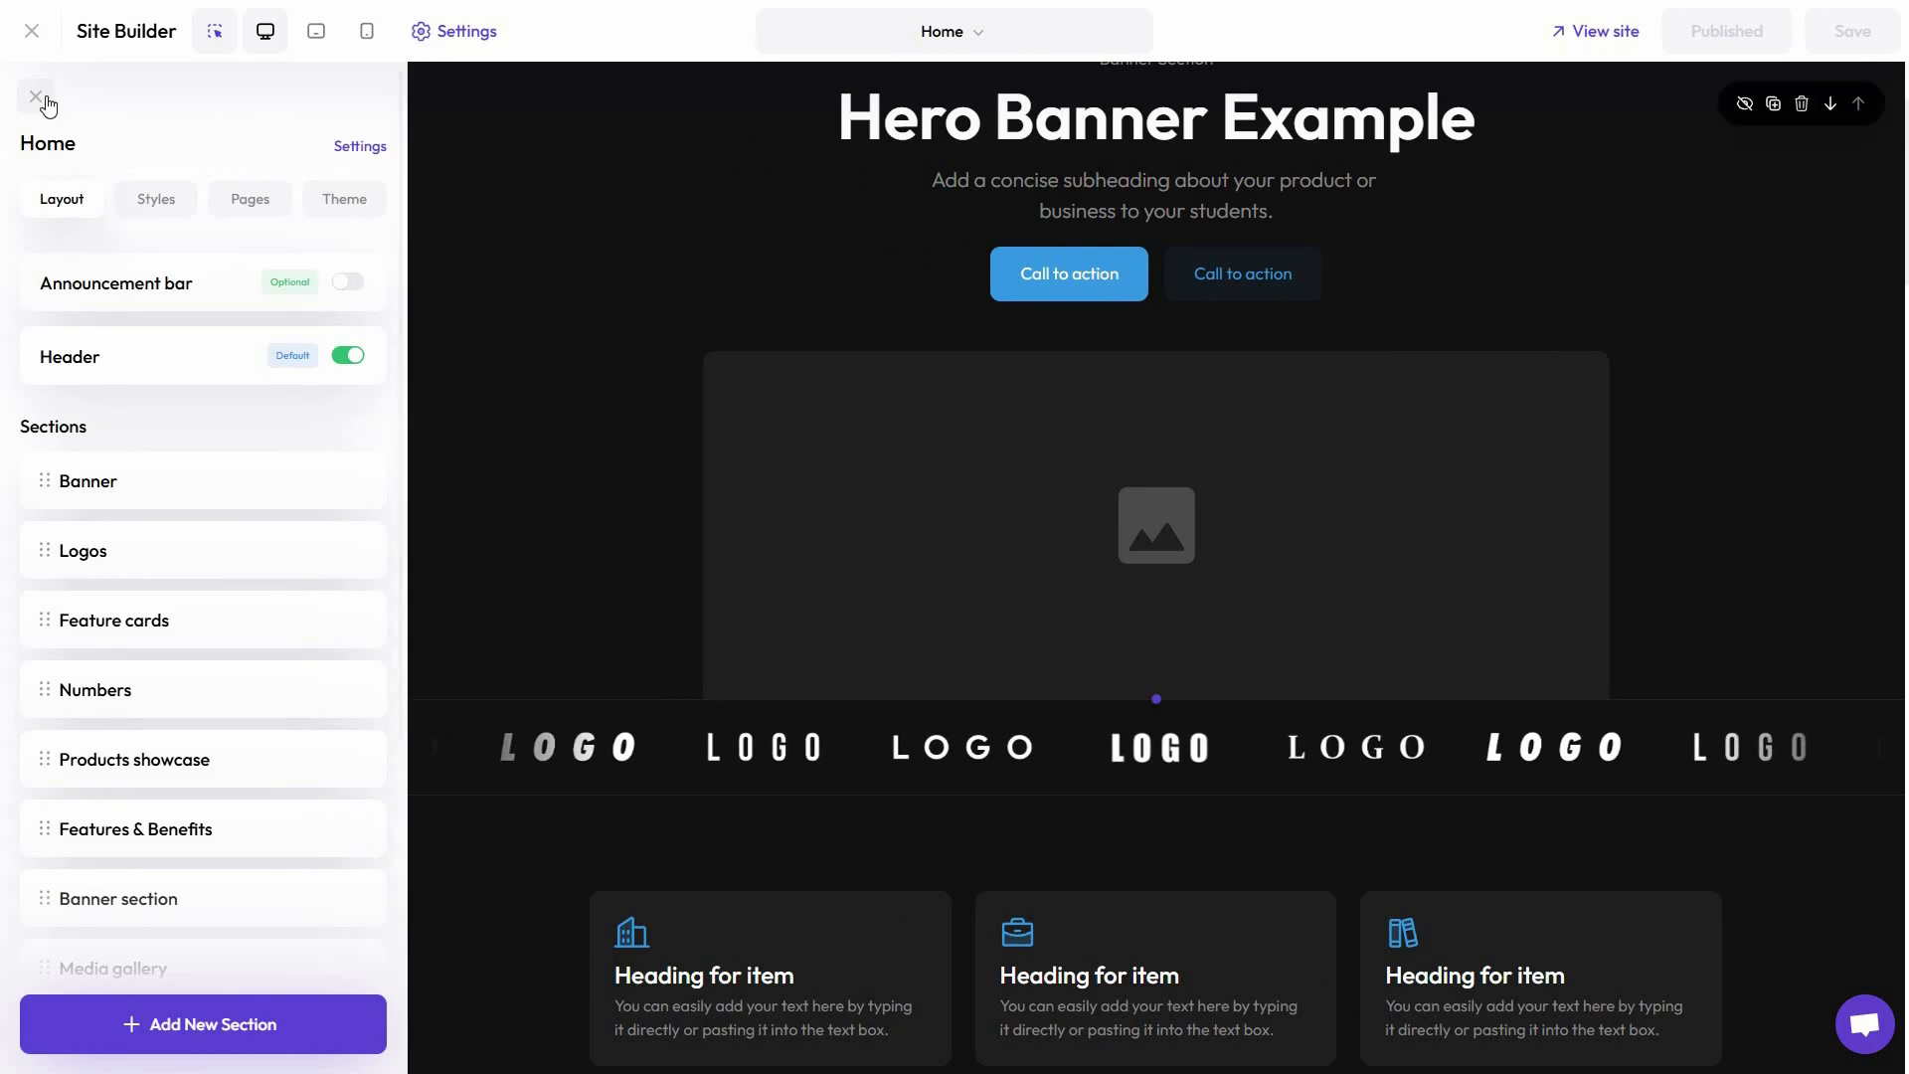
Leave the site builder and look through the Email Notifications page's student, product, referral and admin emails
click(44, 103)
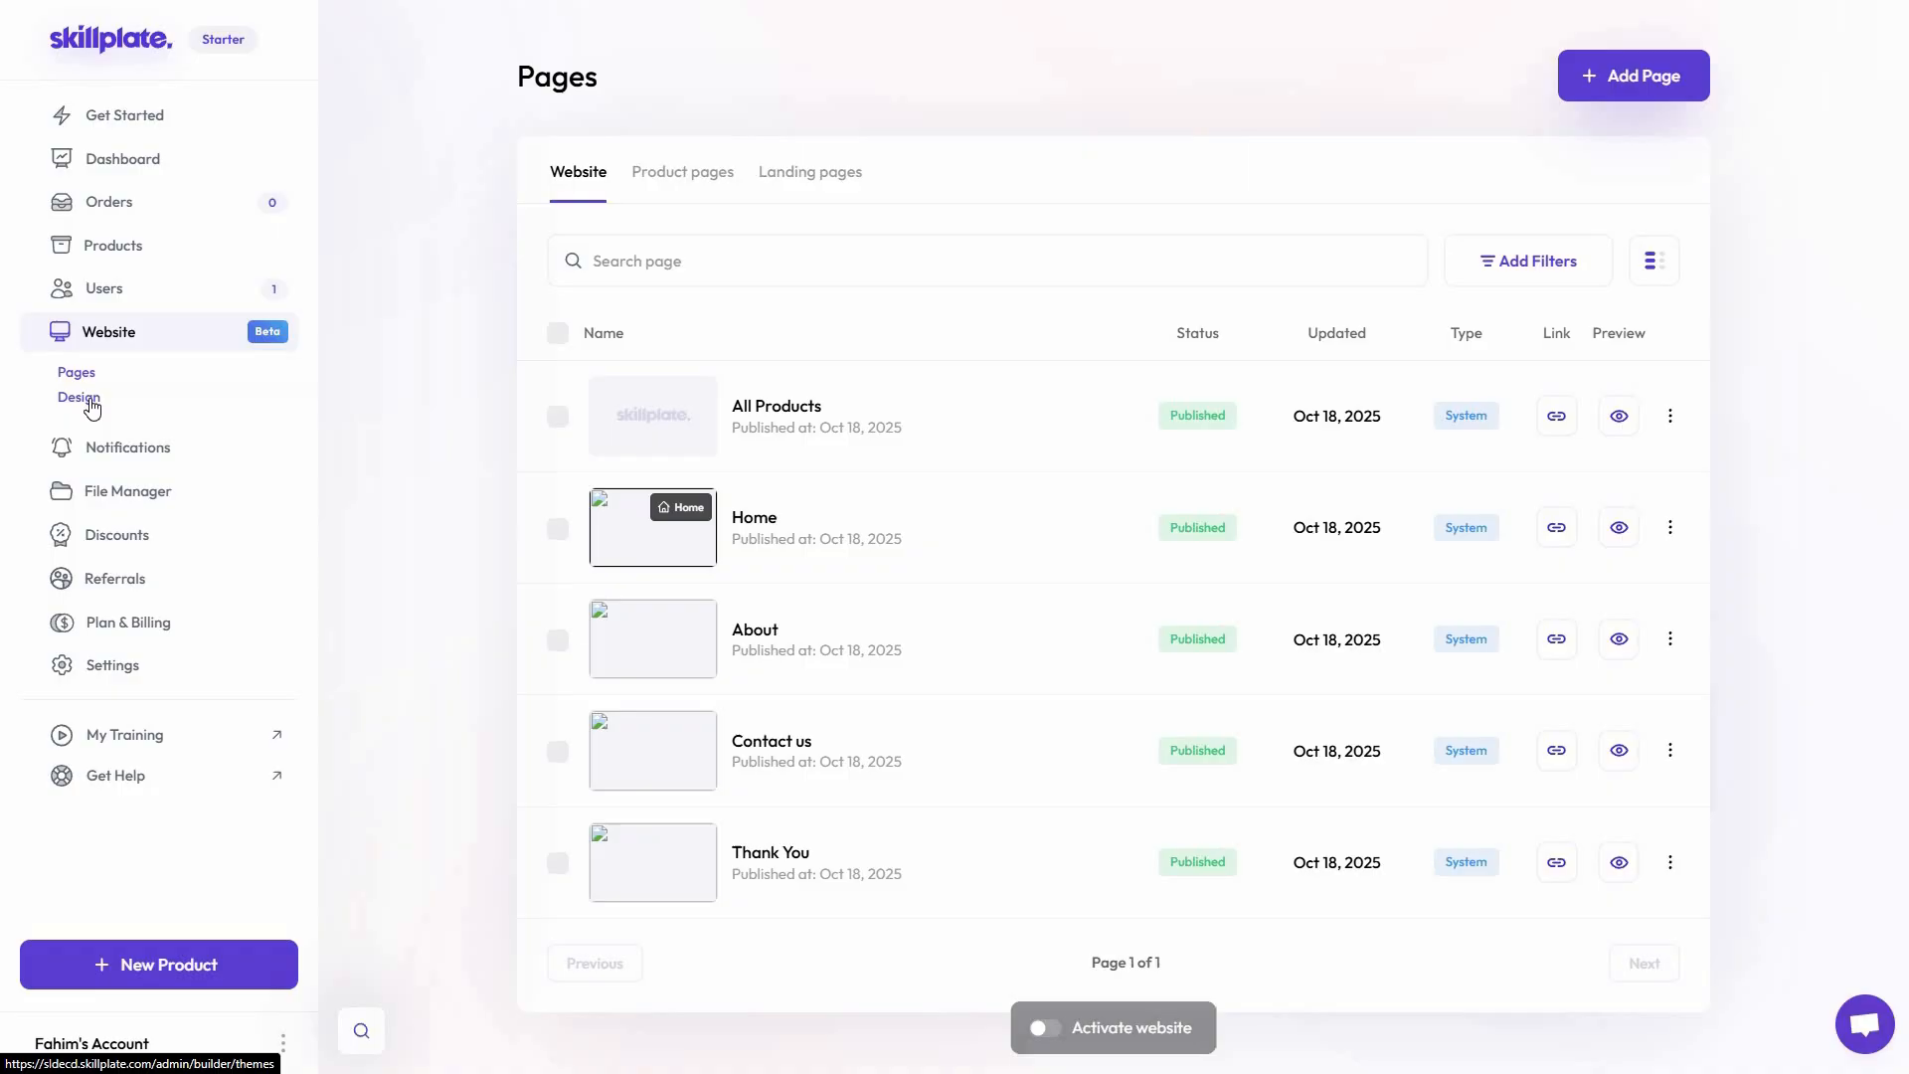
click(91, 408)
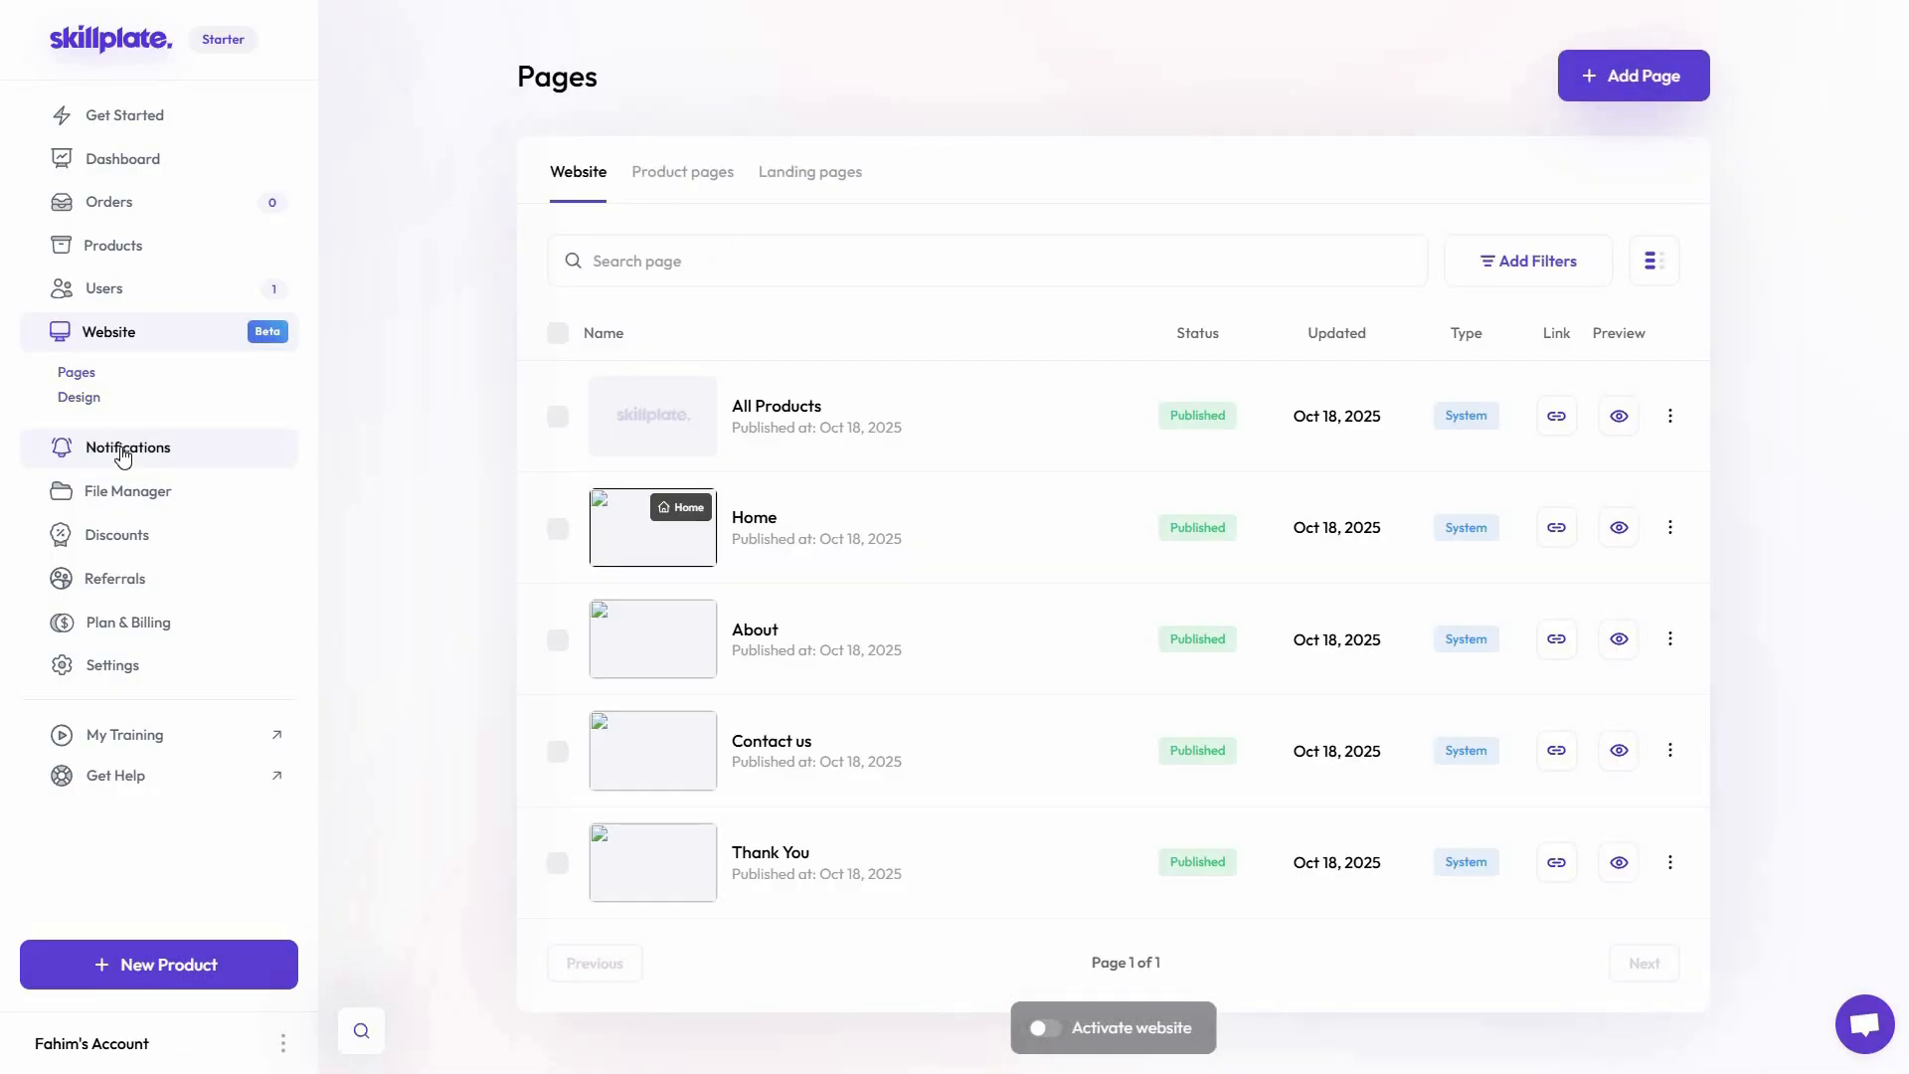
click(124, 449)
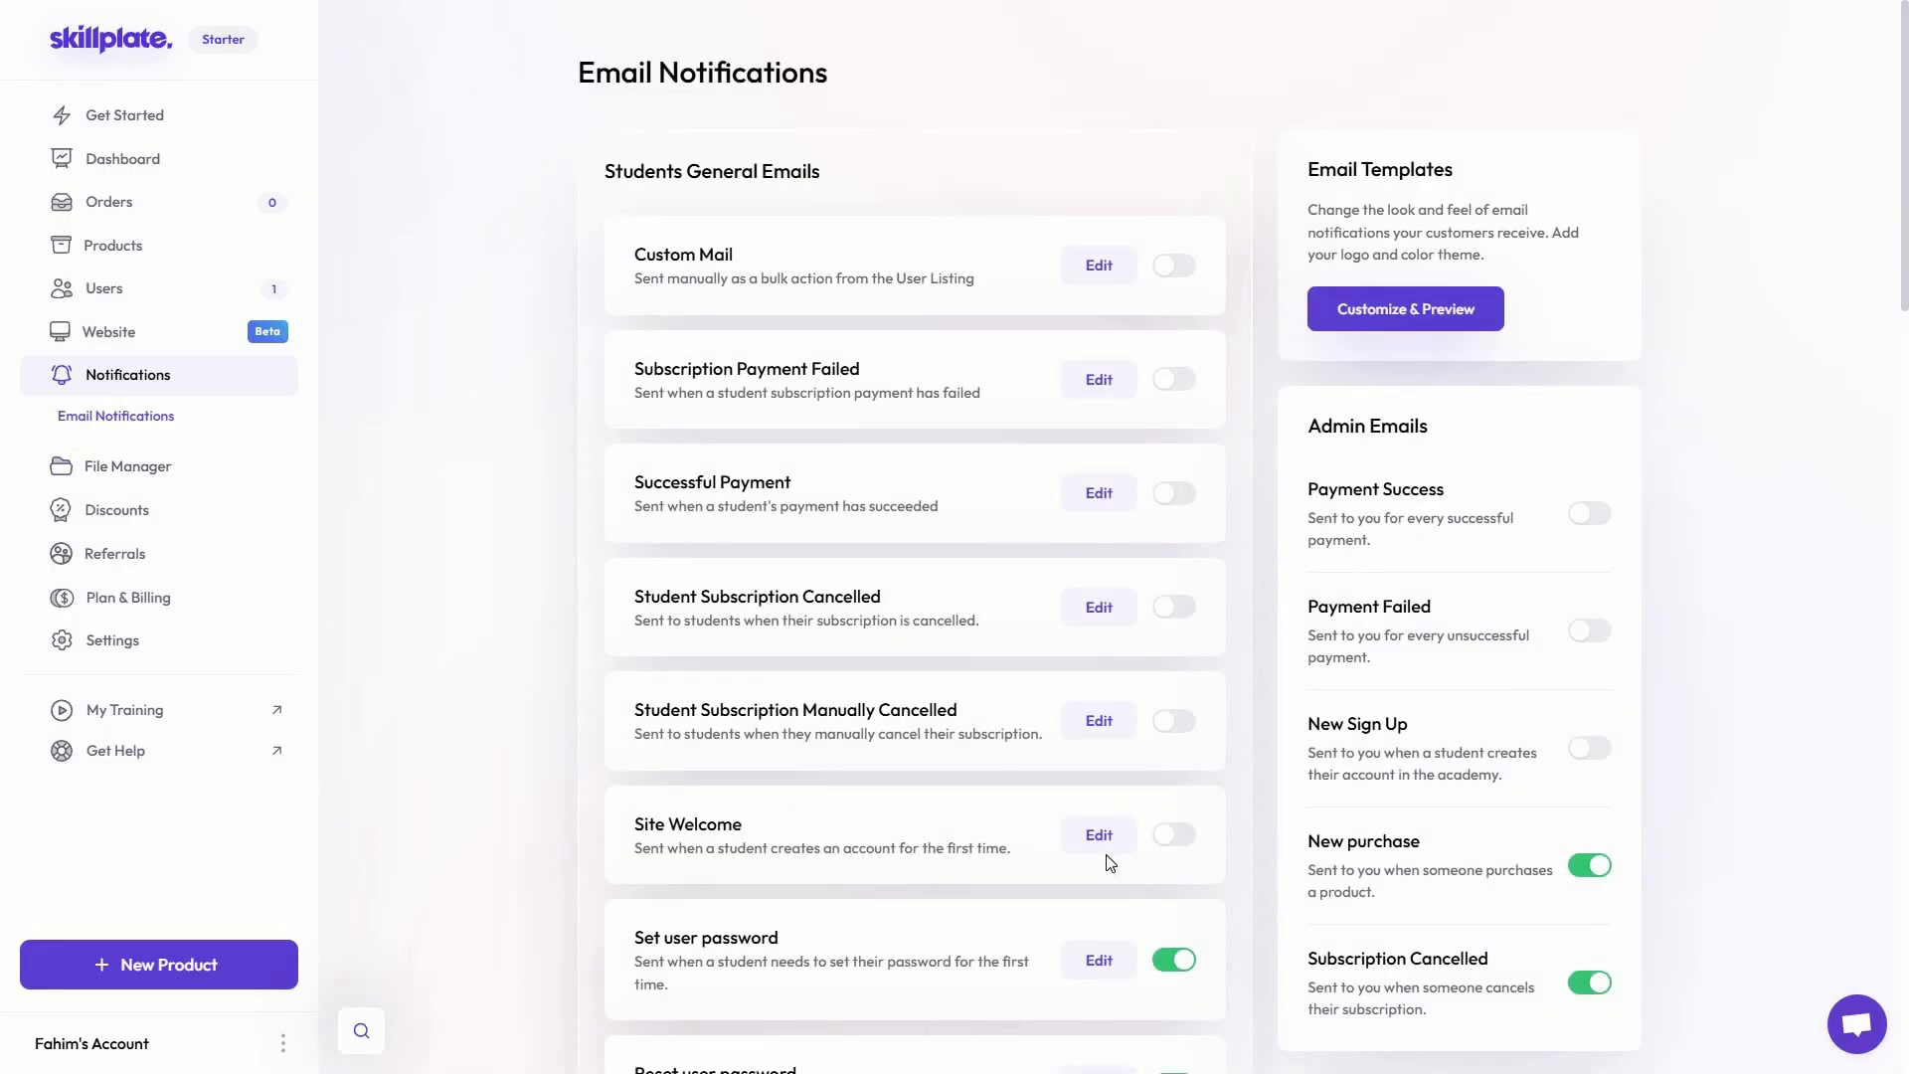
scroll(1110, 882, down, 1)
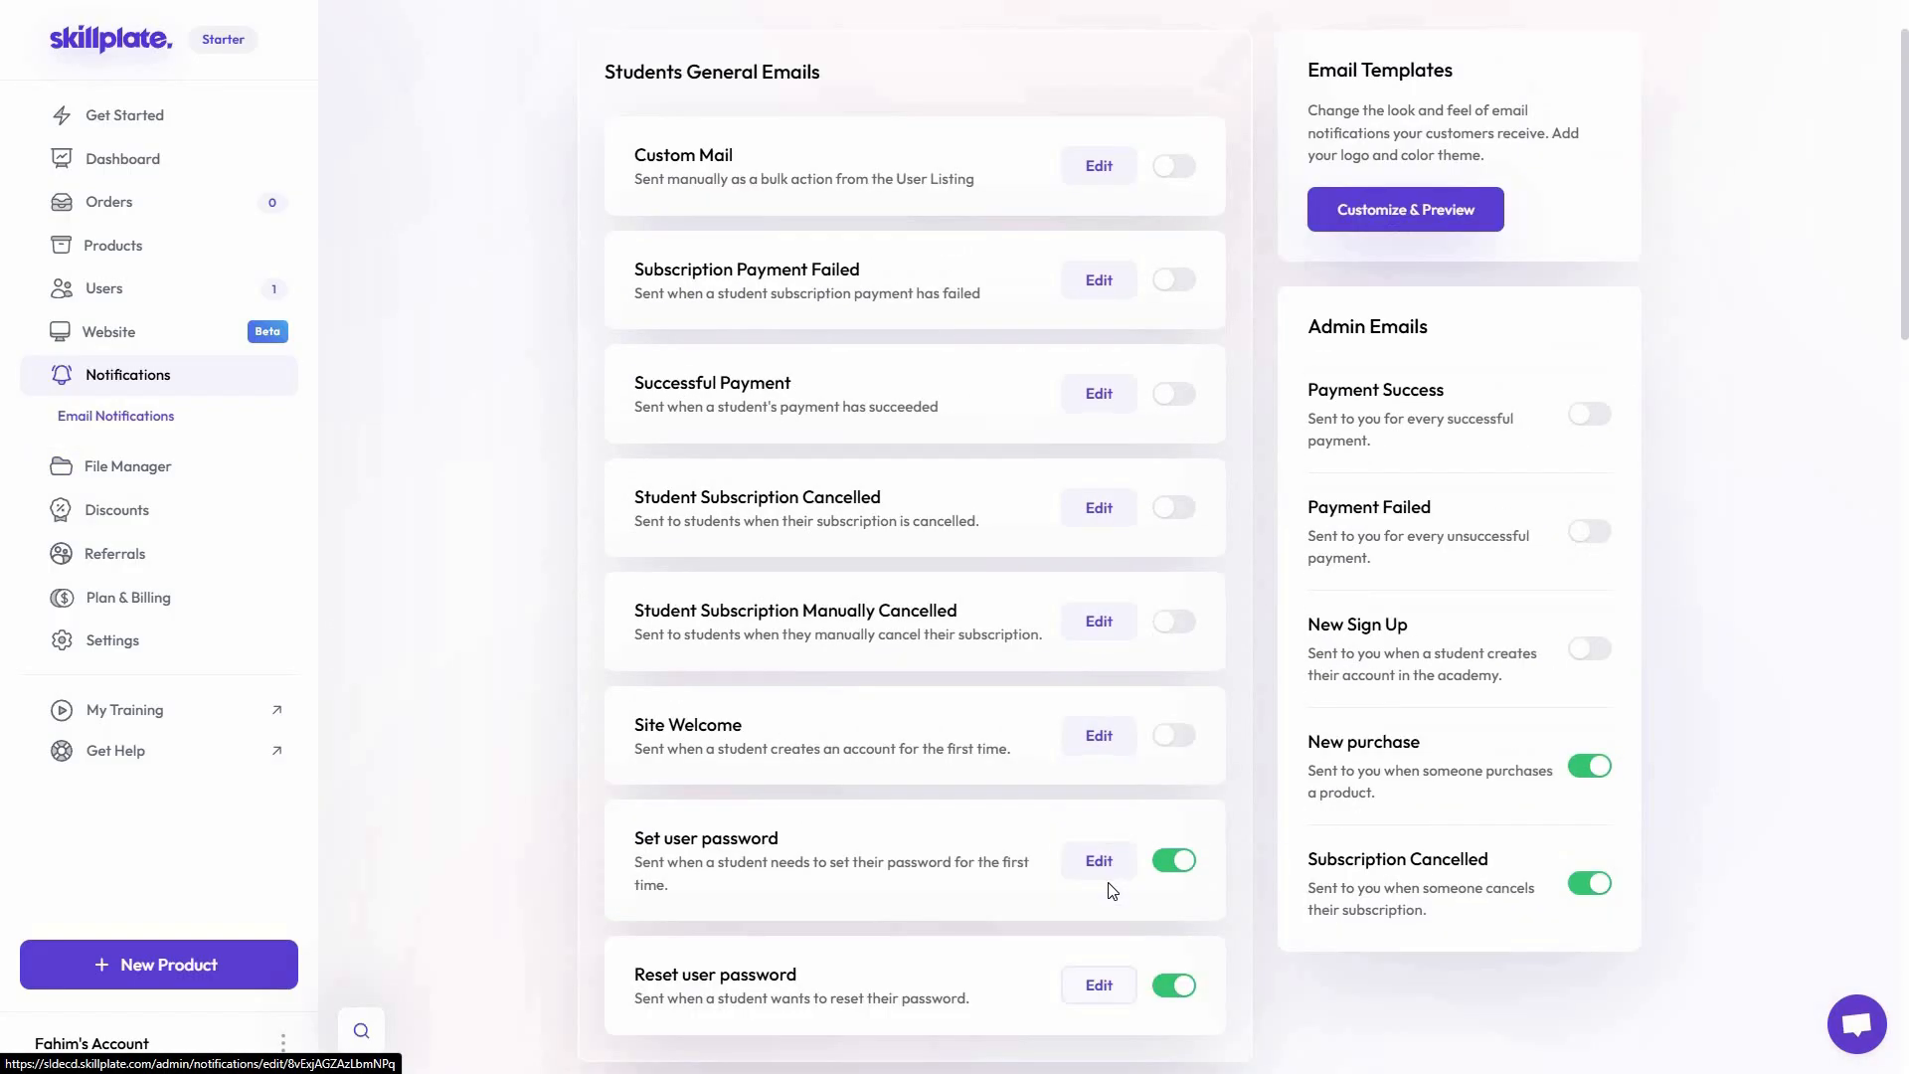
scroll(1423, 754, down, 15)
scroll(1391, 616, up, 10)
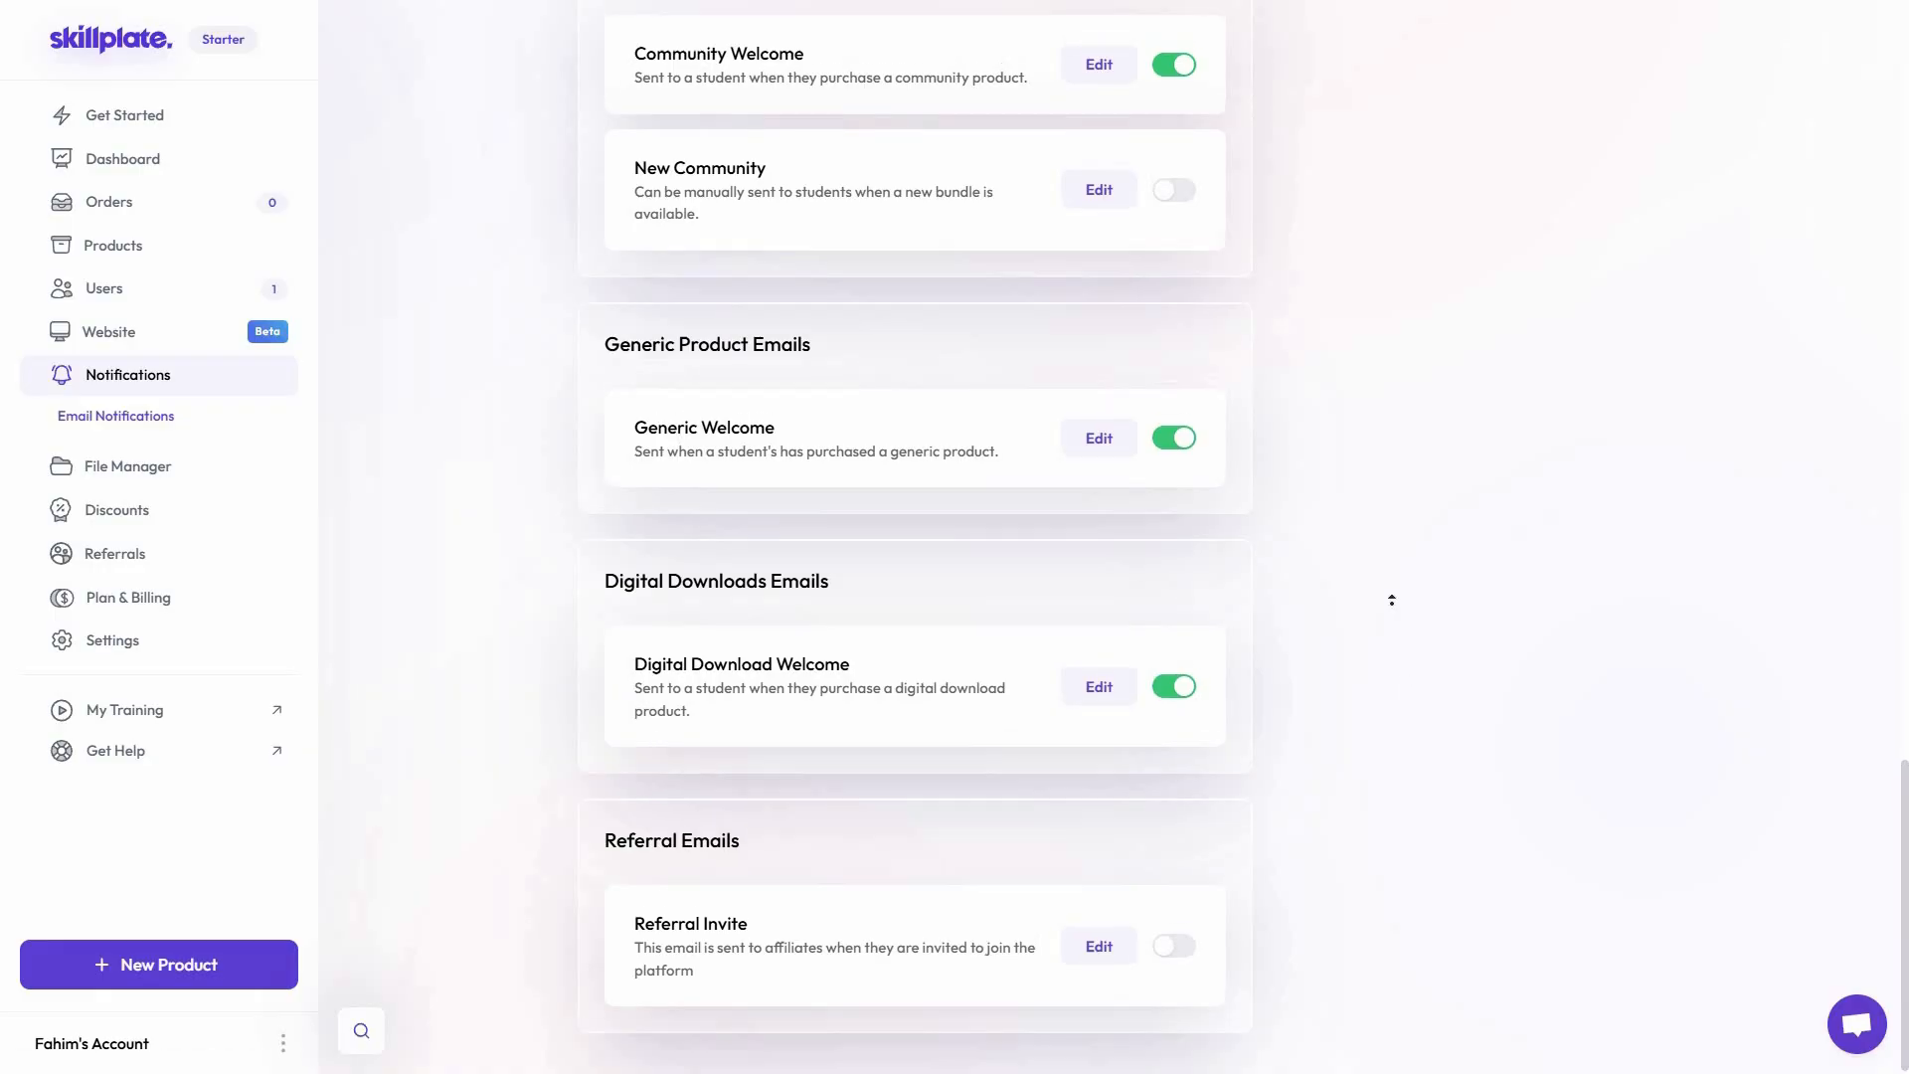
scroll(1377, 626, up, 15)
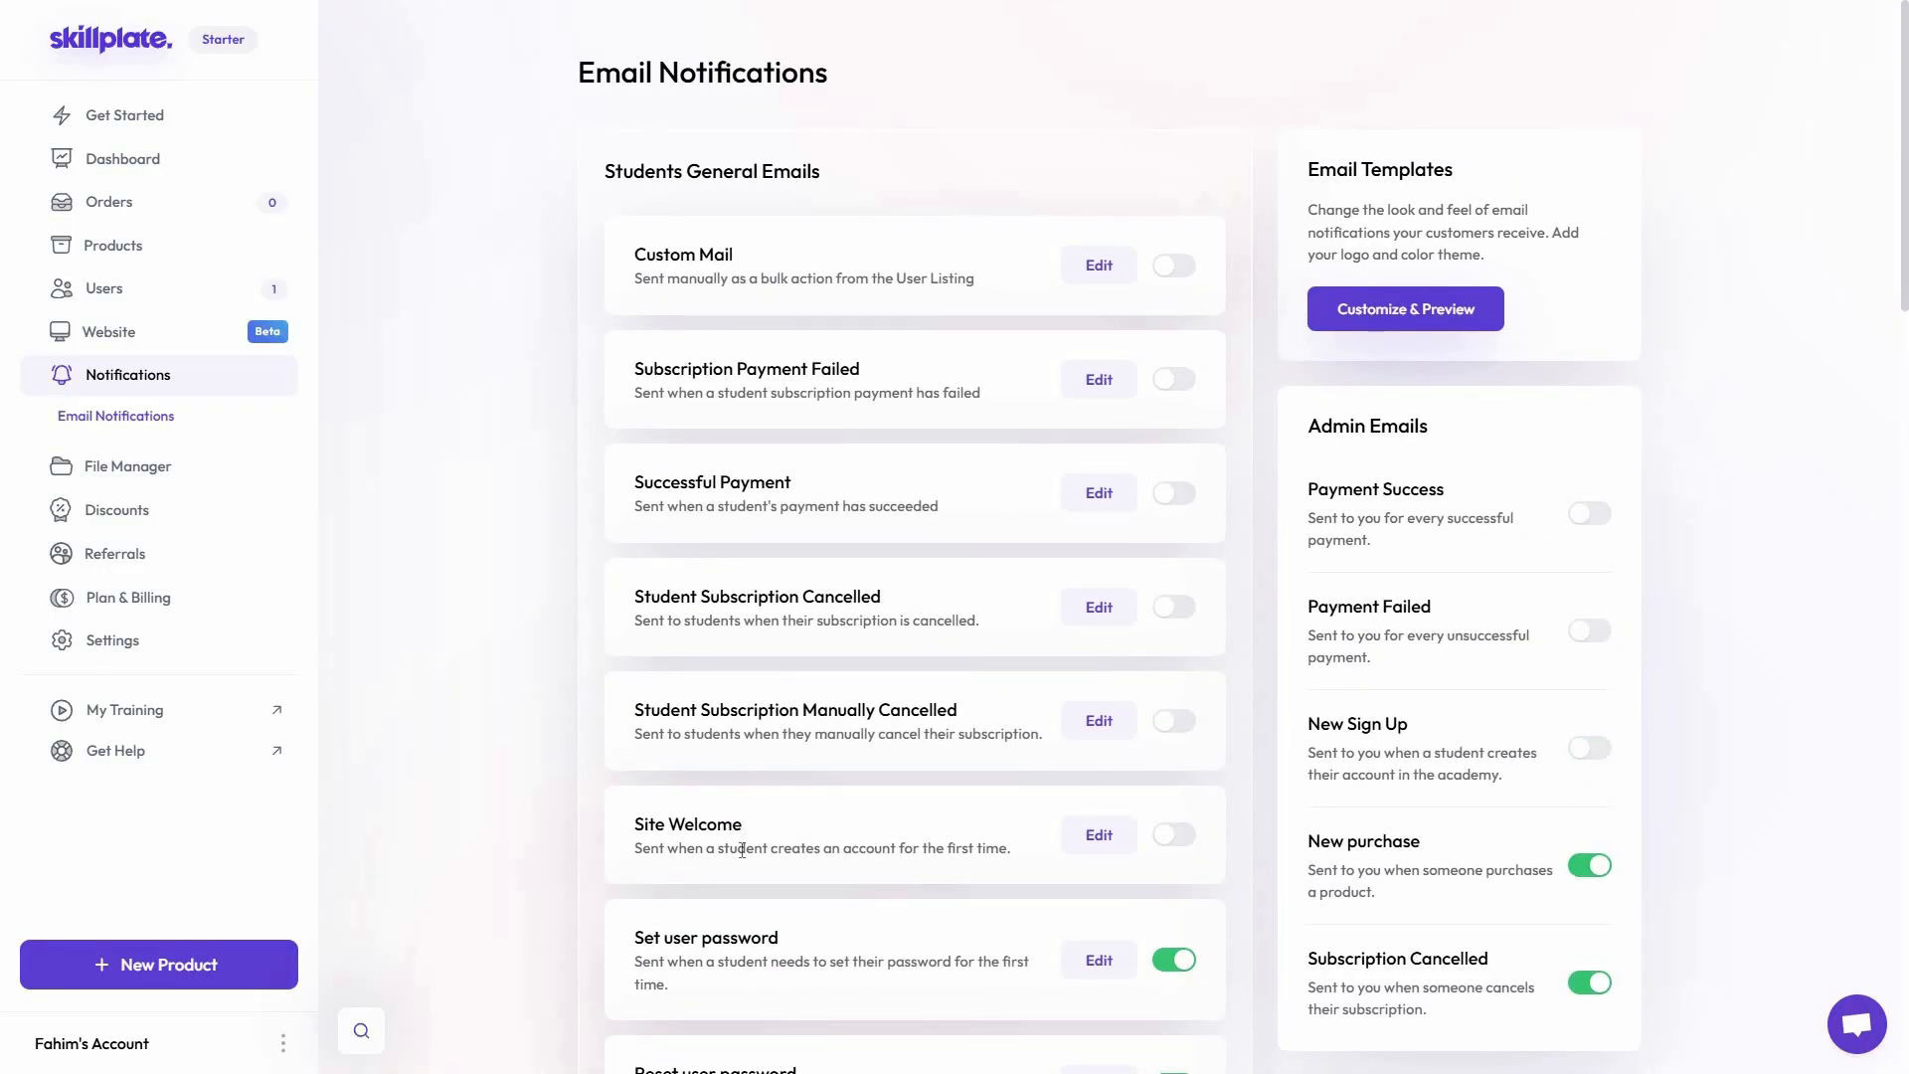
Look at the File Manager and examine the options for creating a new discount
click(148, 471)
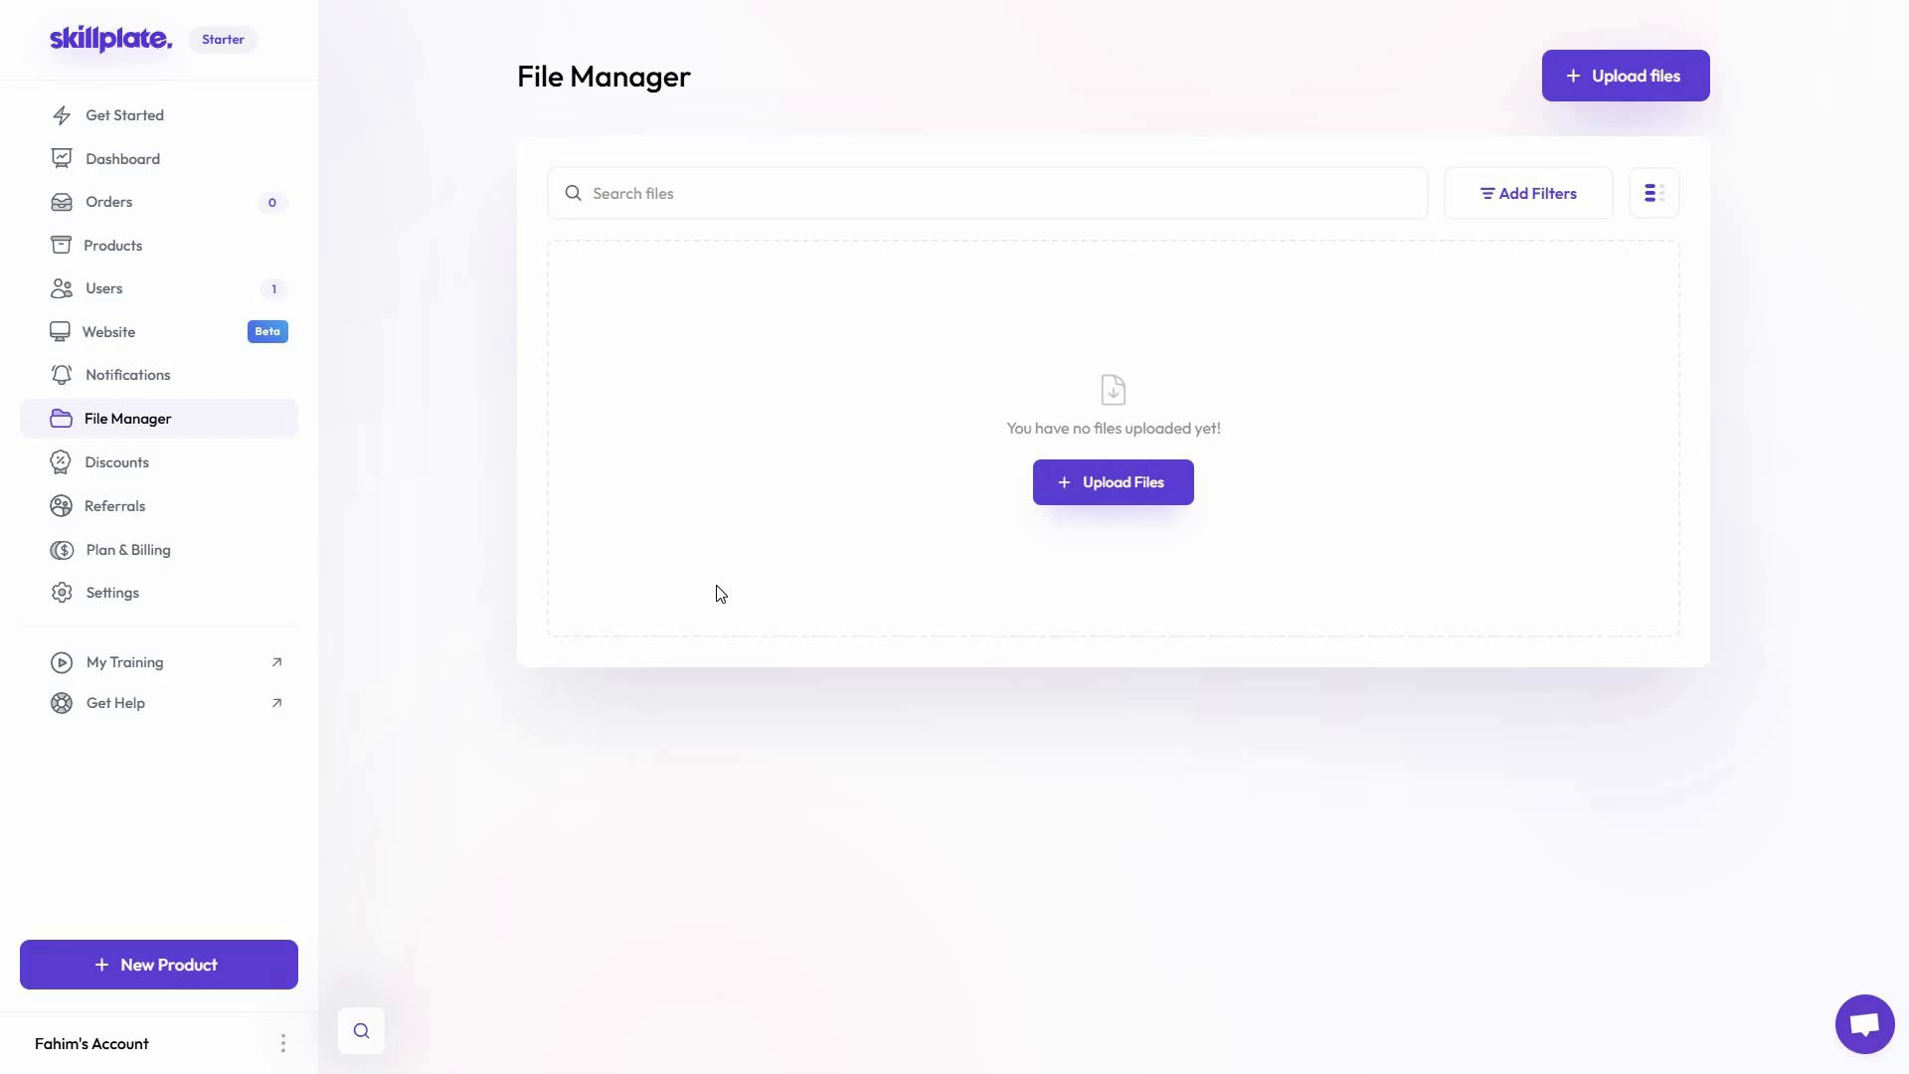
click(119, 462)
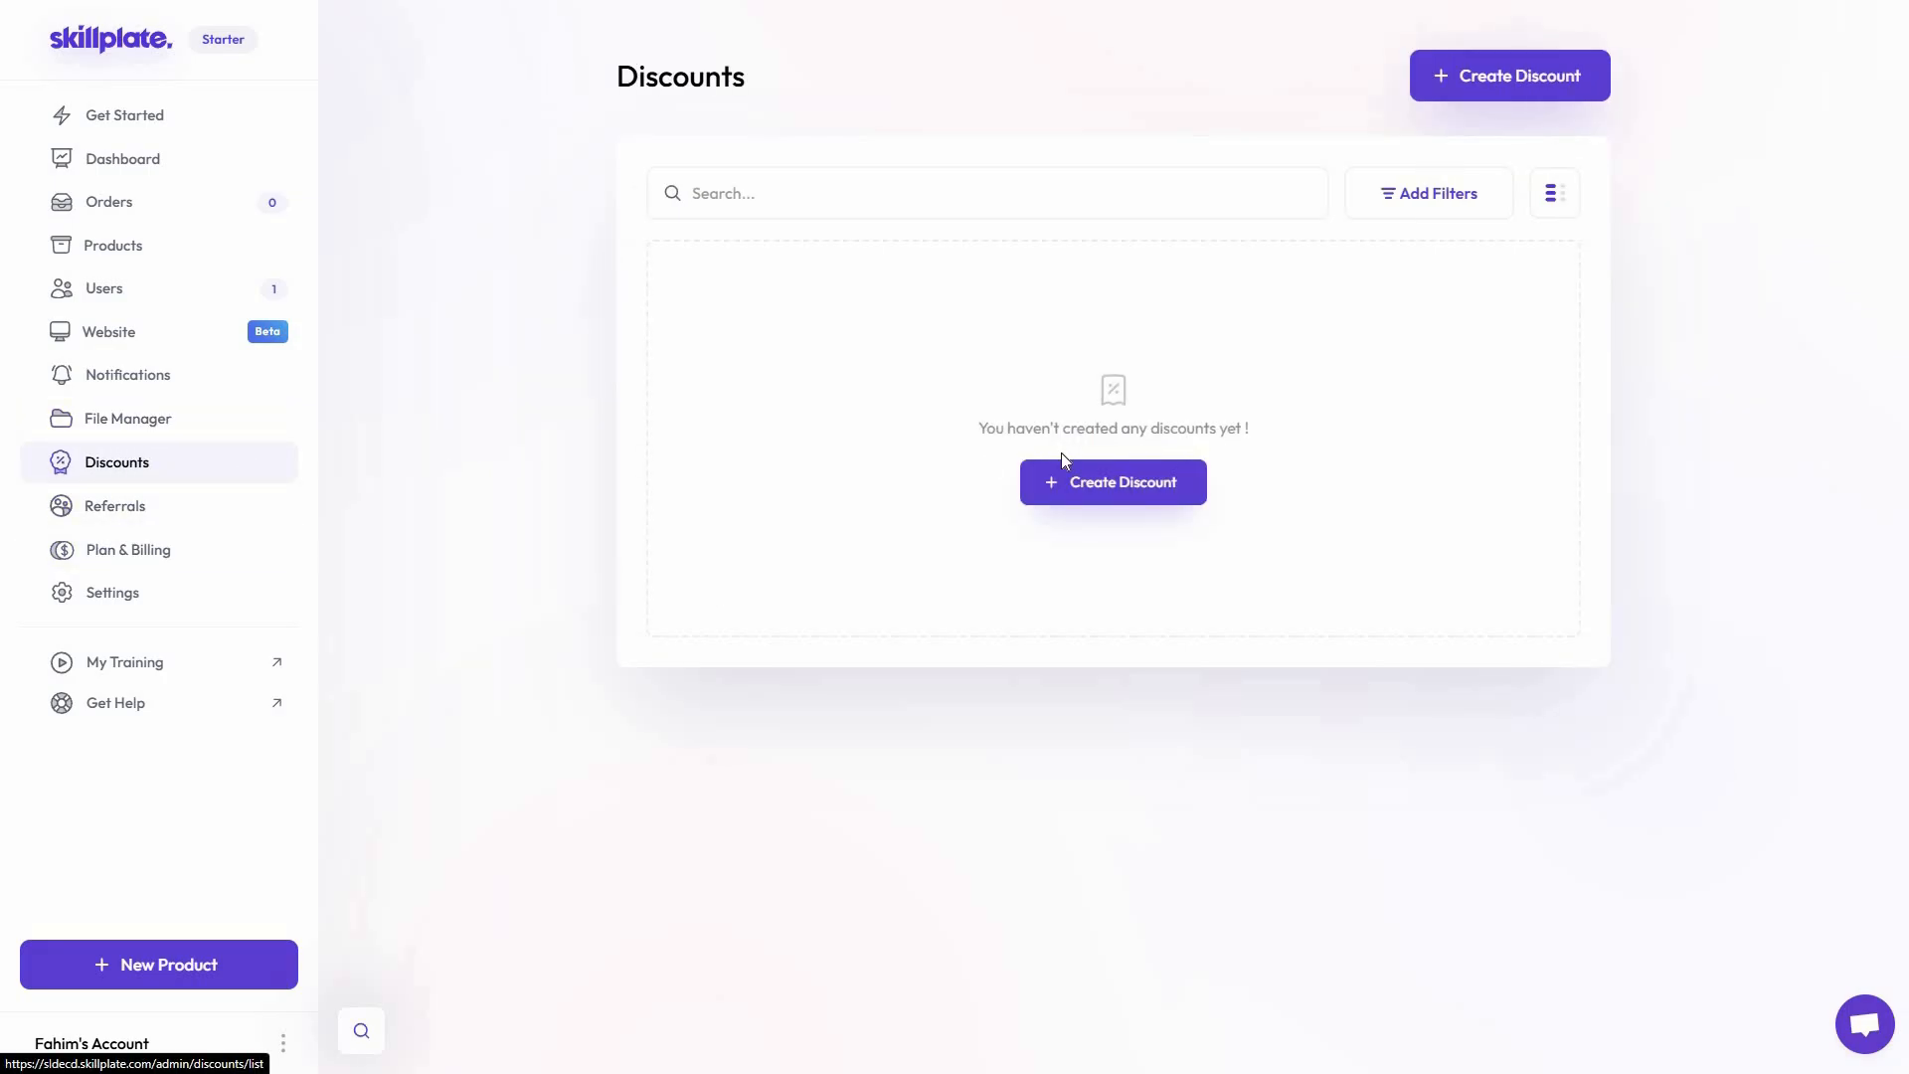
click(1071, 488)
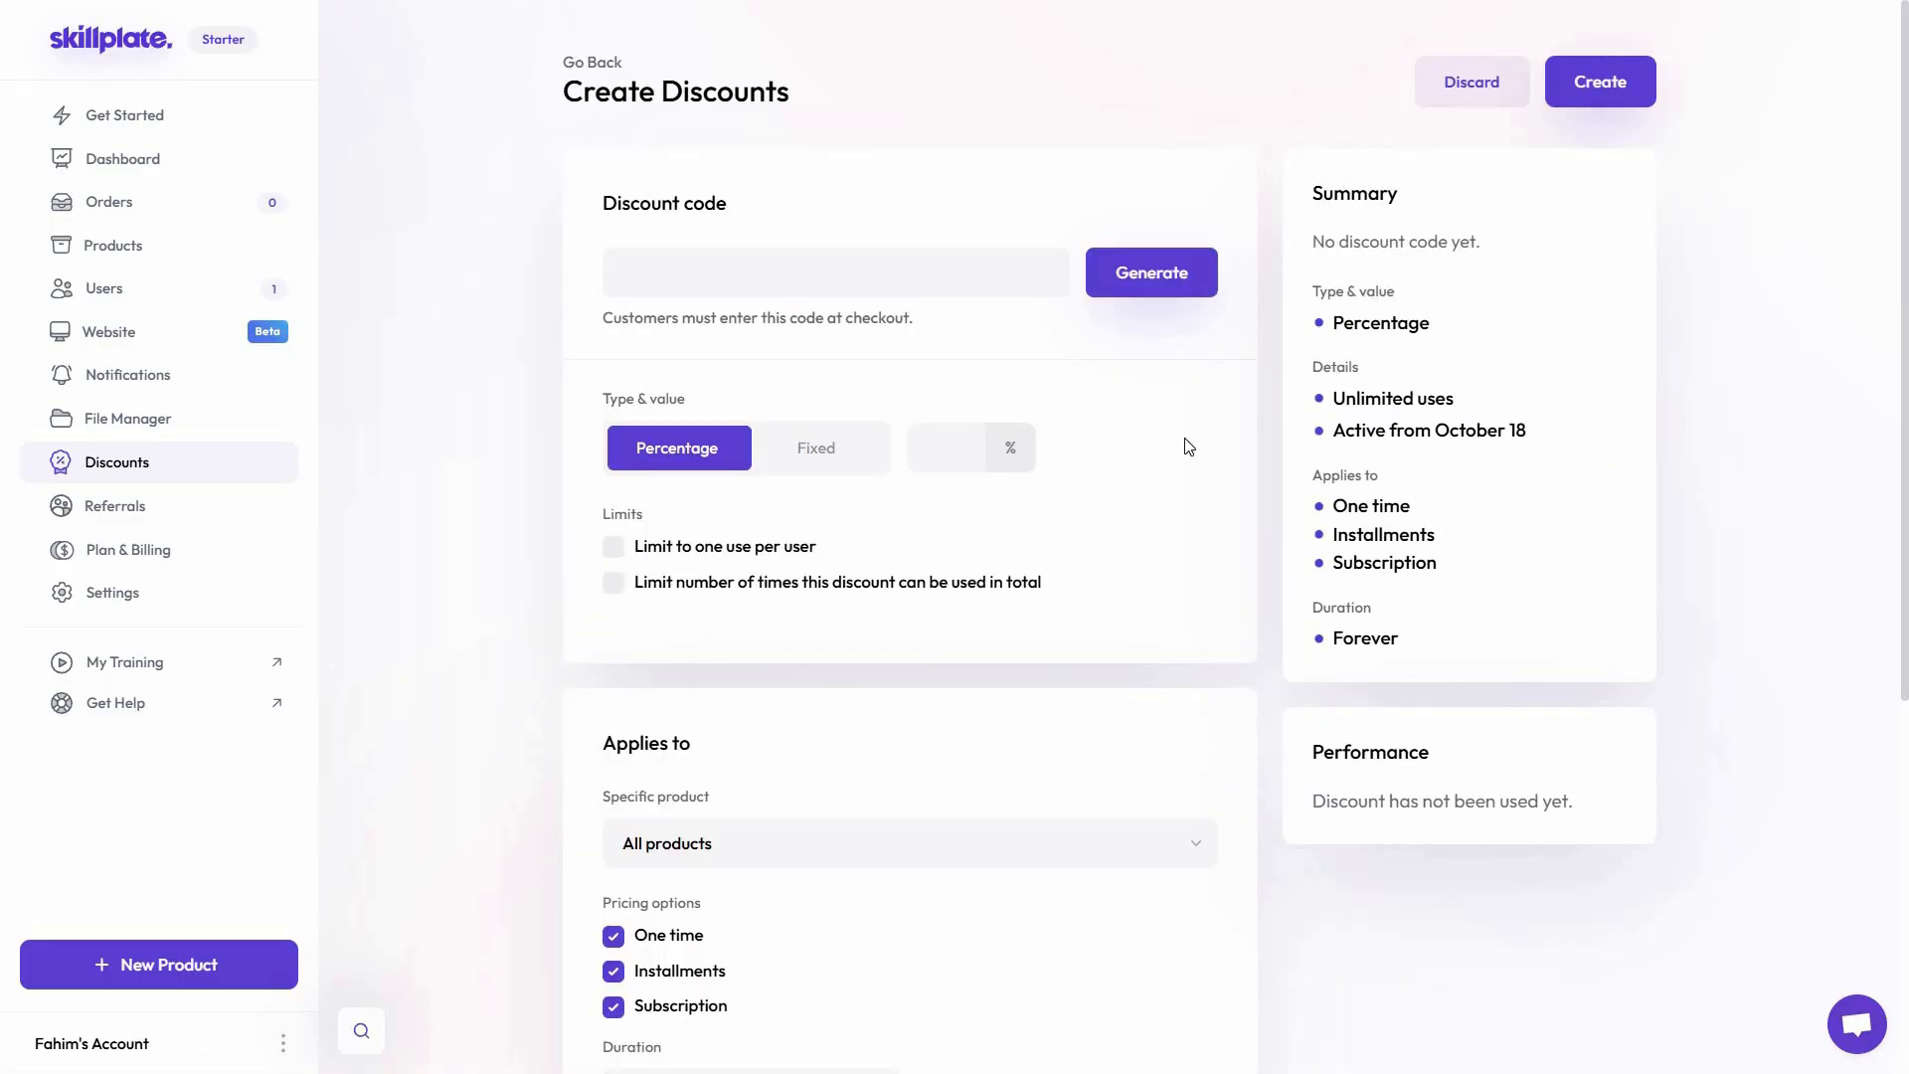
scroll(1182, 499, down, 5)
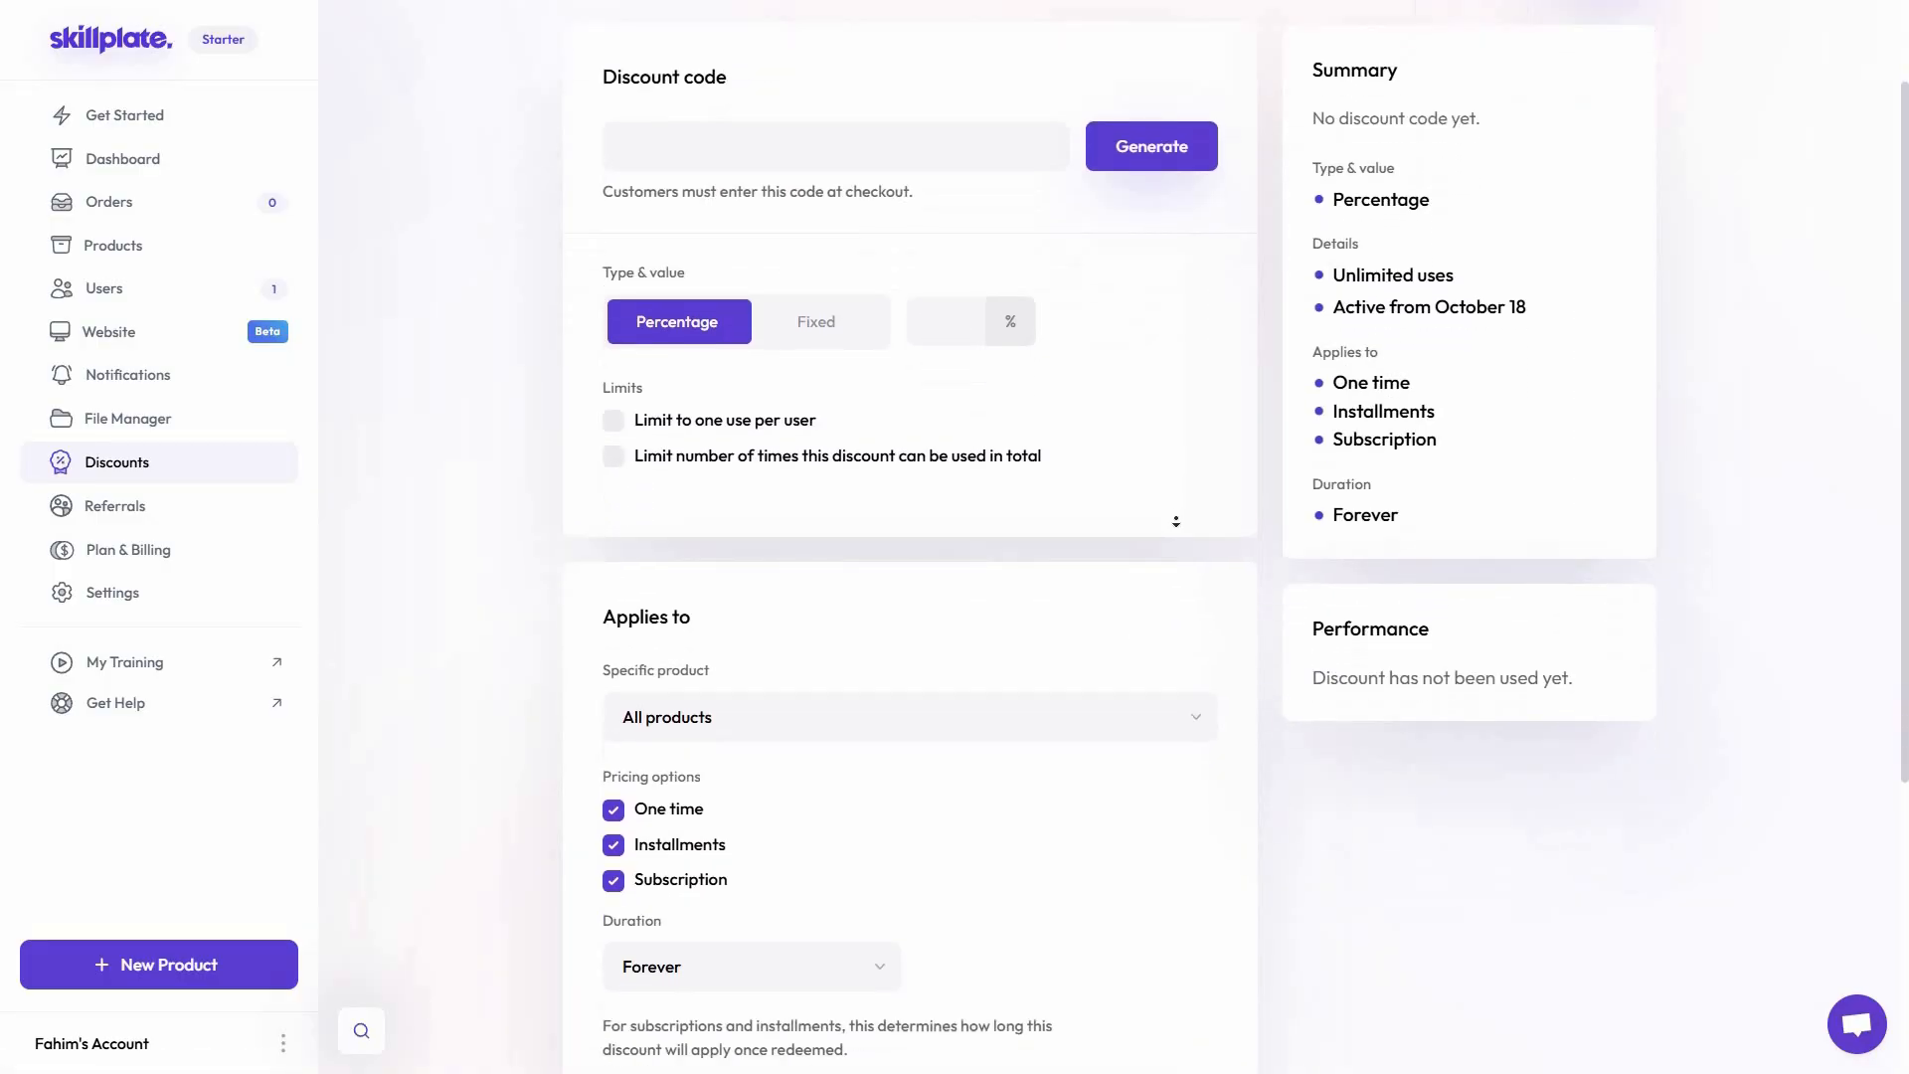
scroll(1040, 775, up, 5)
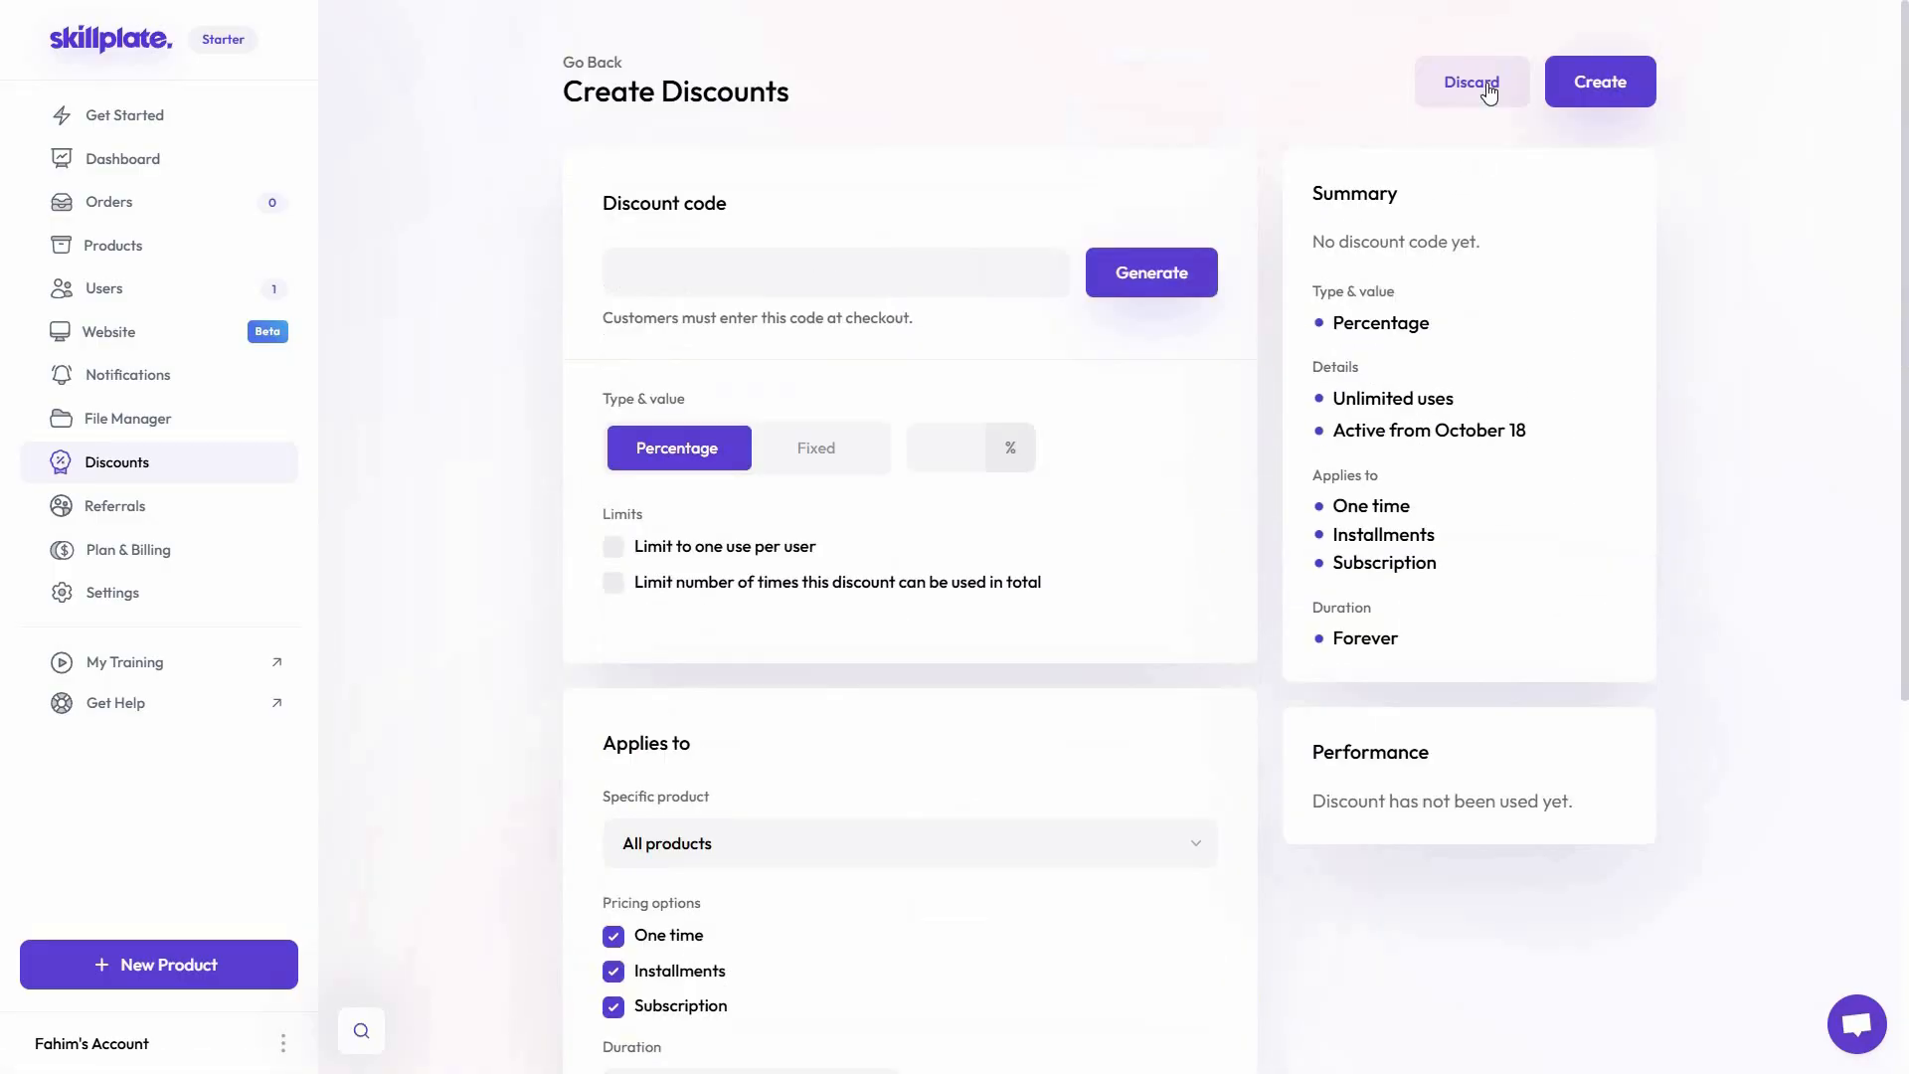
View the Referrals page and look through the Branding, Domains and Payments settings
click(92, 512)
scroll(1342, 624, down, 2)
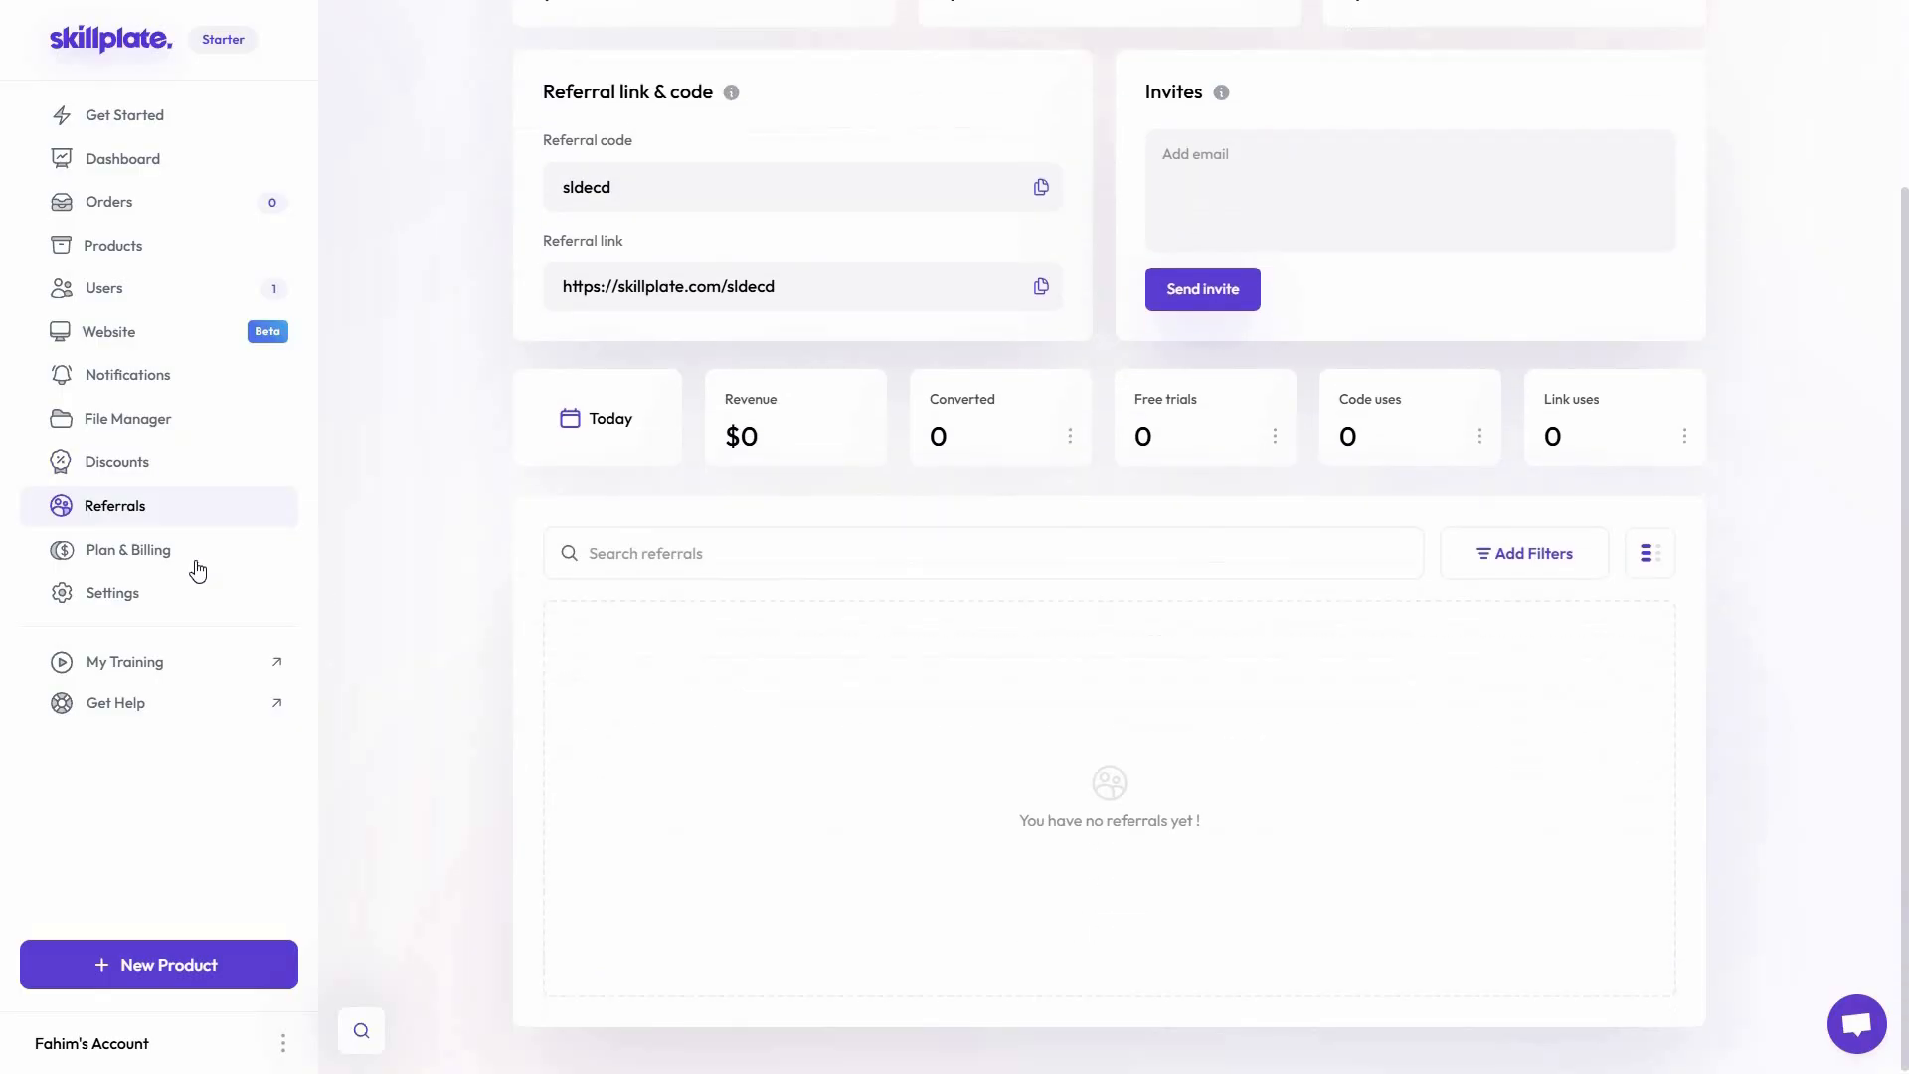
click(115, 593)
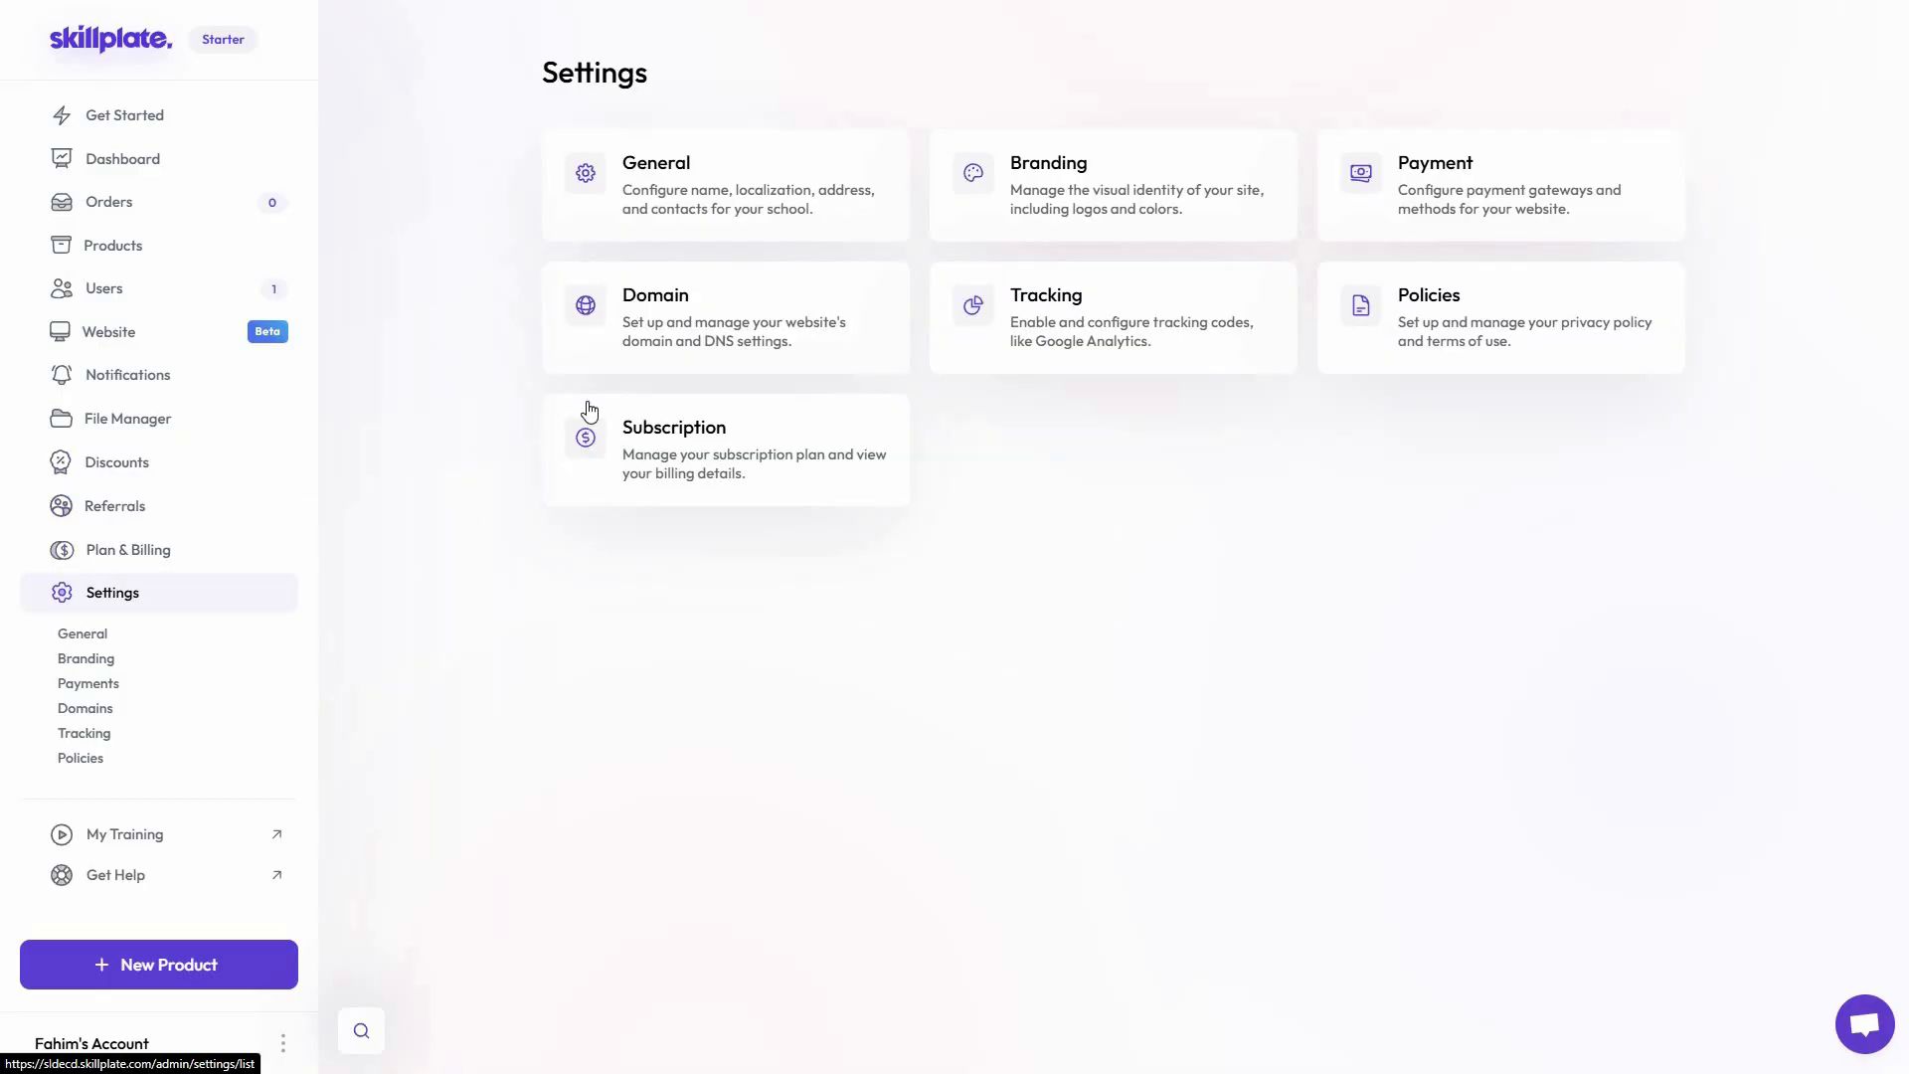
click(1058, 227)
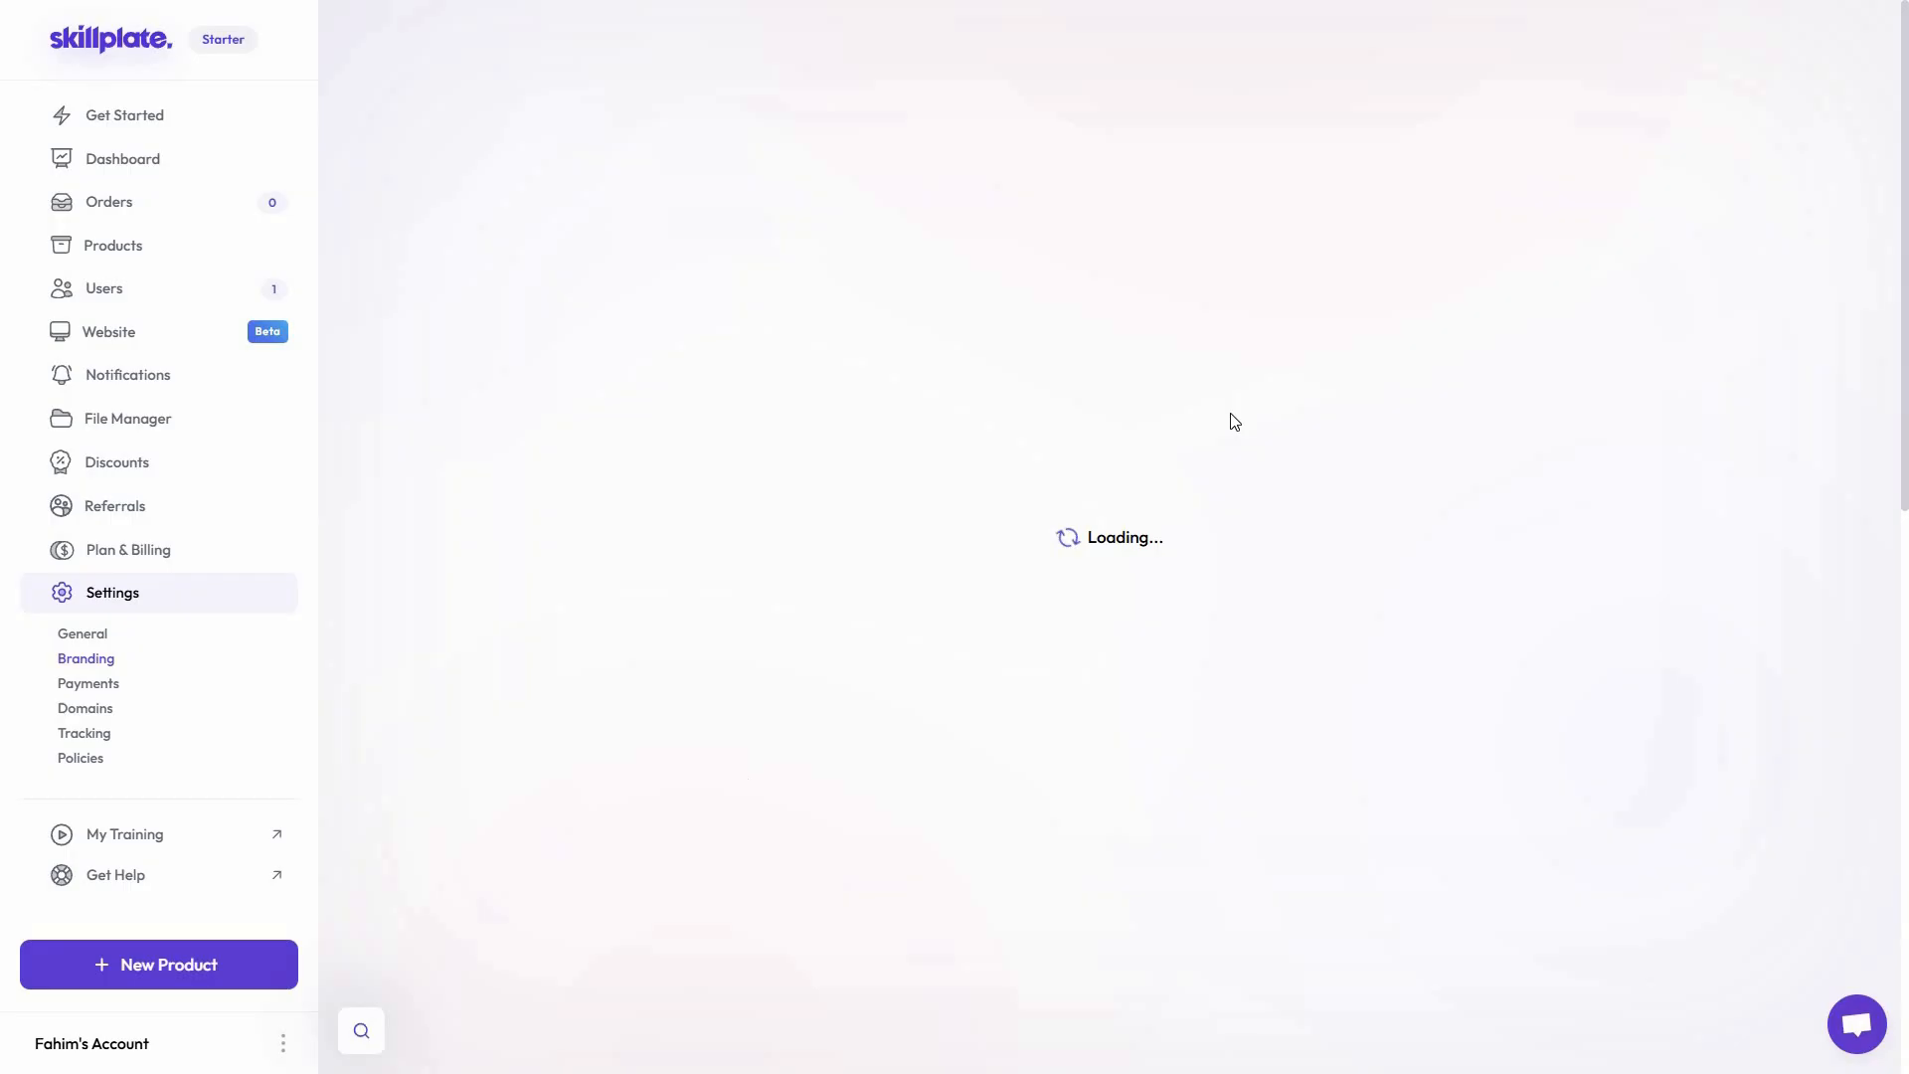
scroll(1687, 379, down, 12)
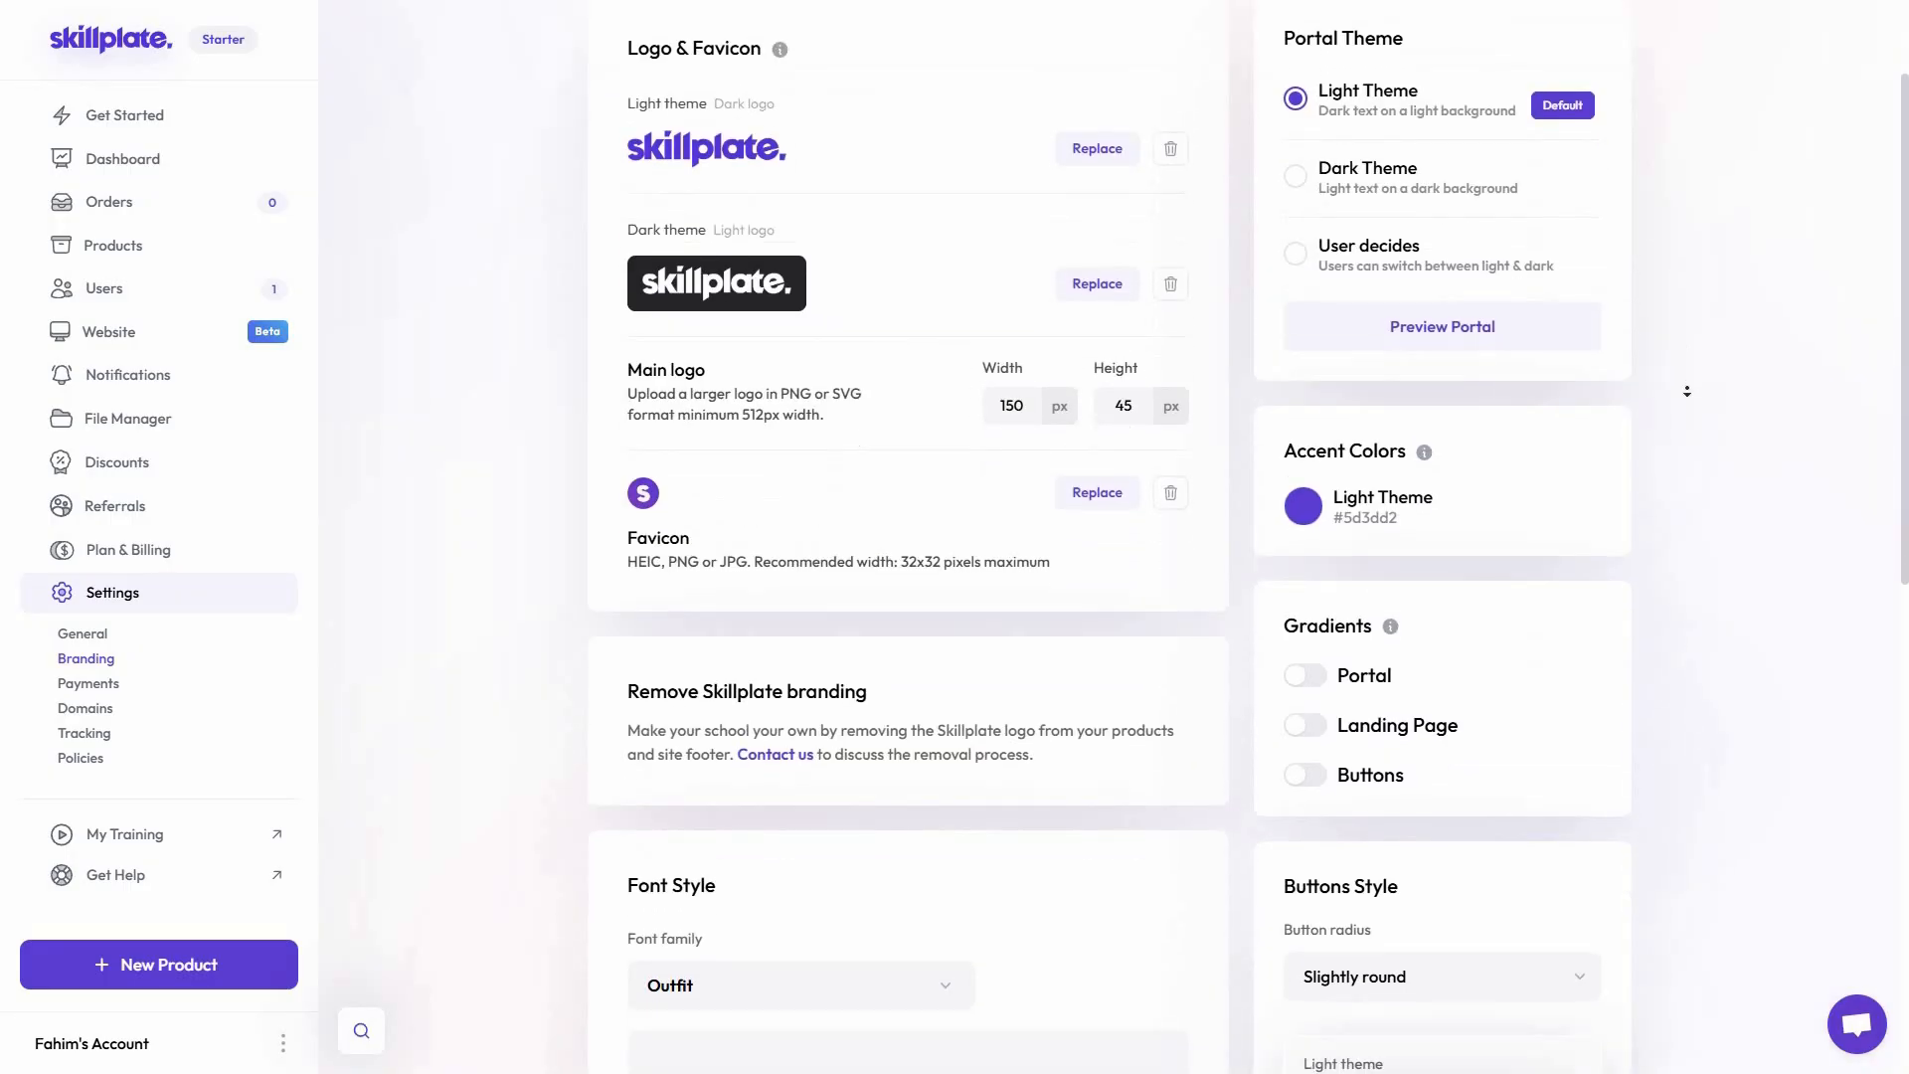
scroll(1708, 149, up, 12)
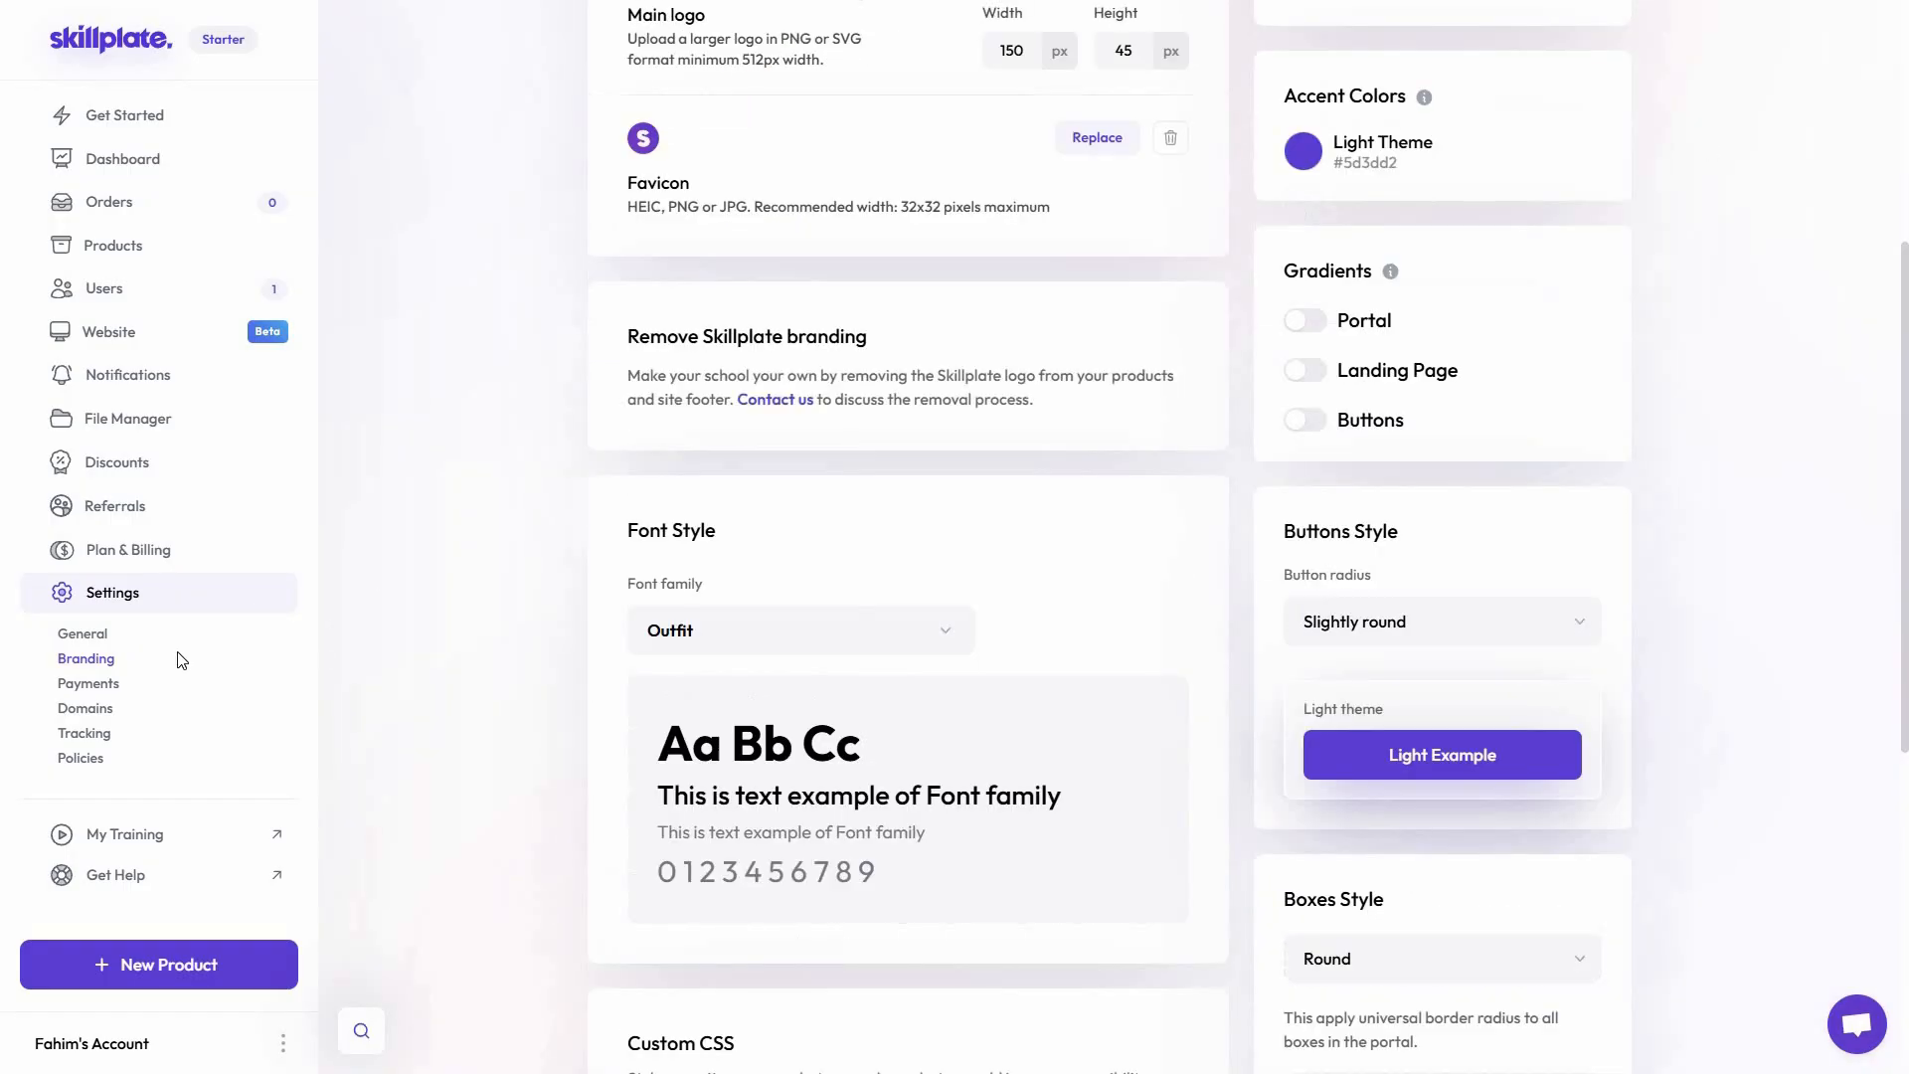
click(95, 701)
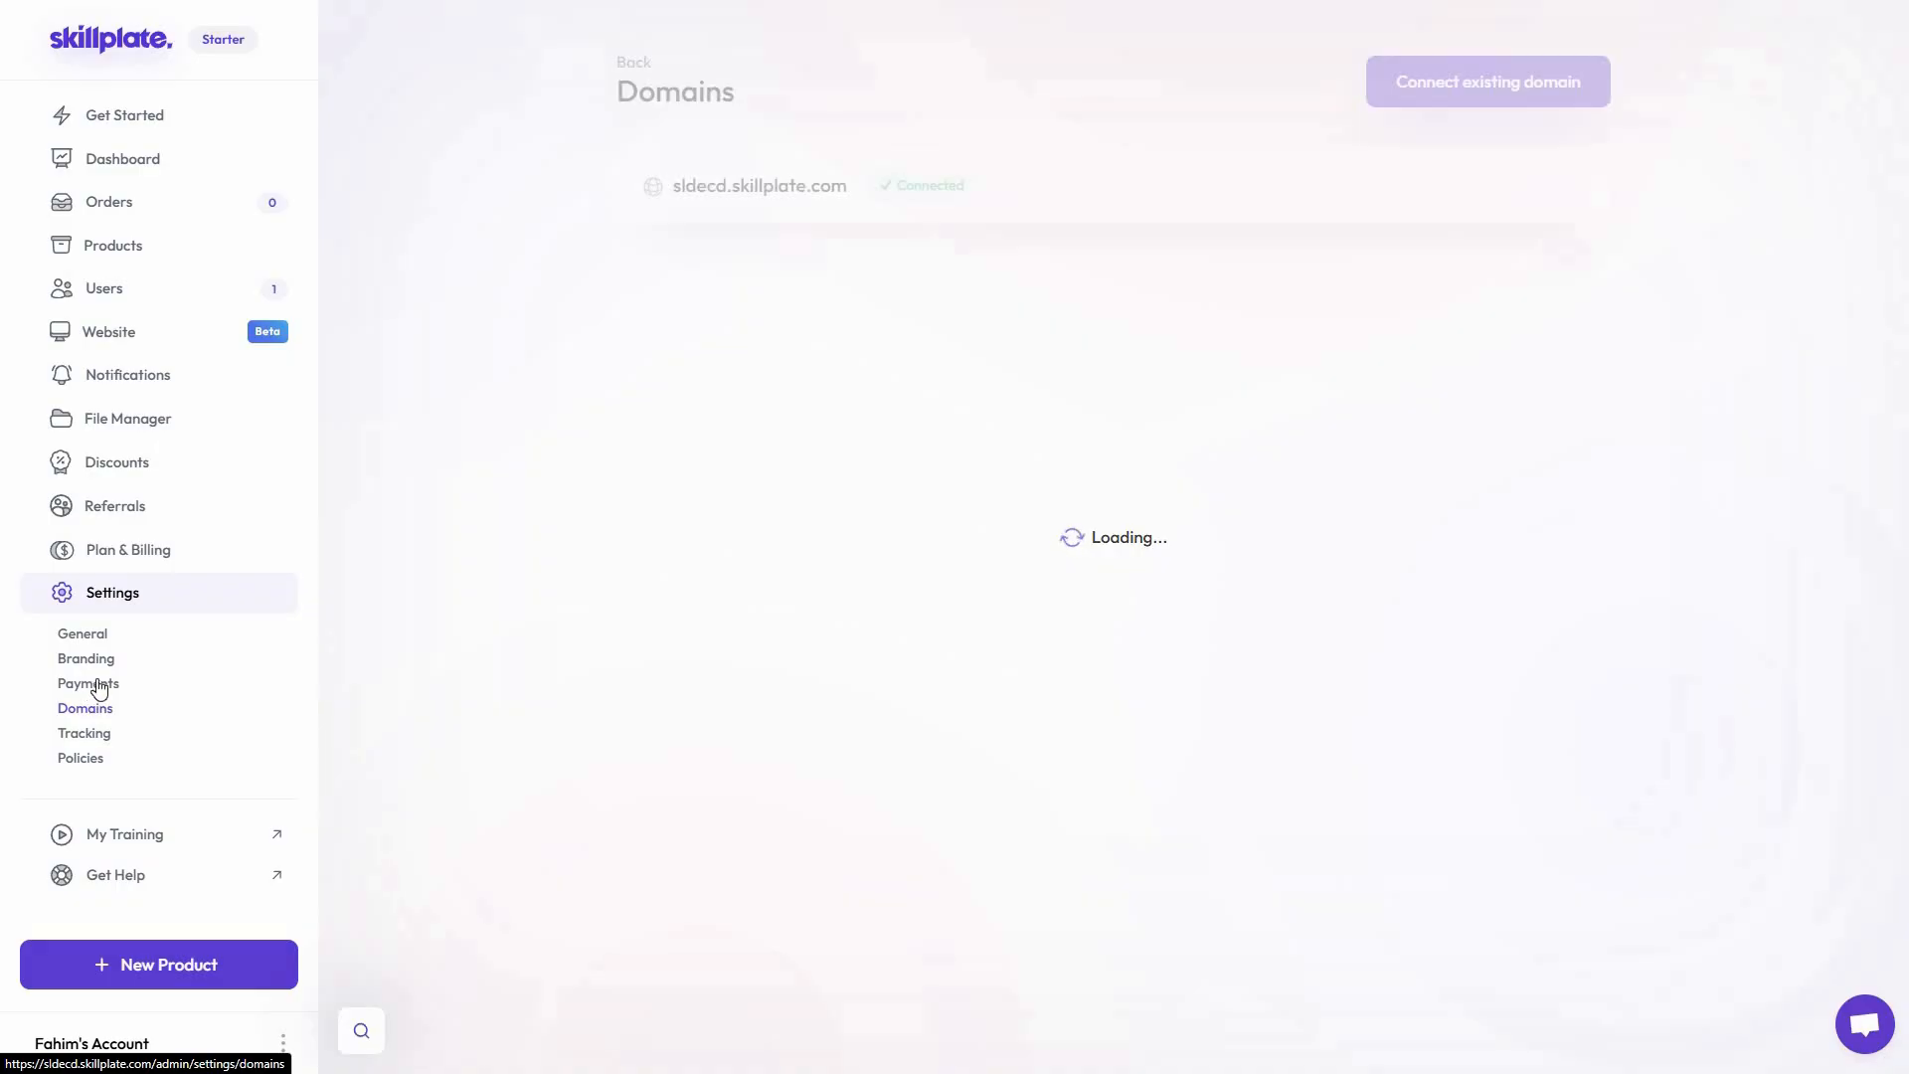
click(96, 683)
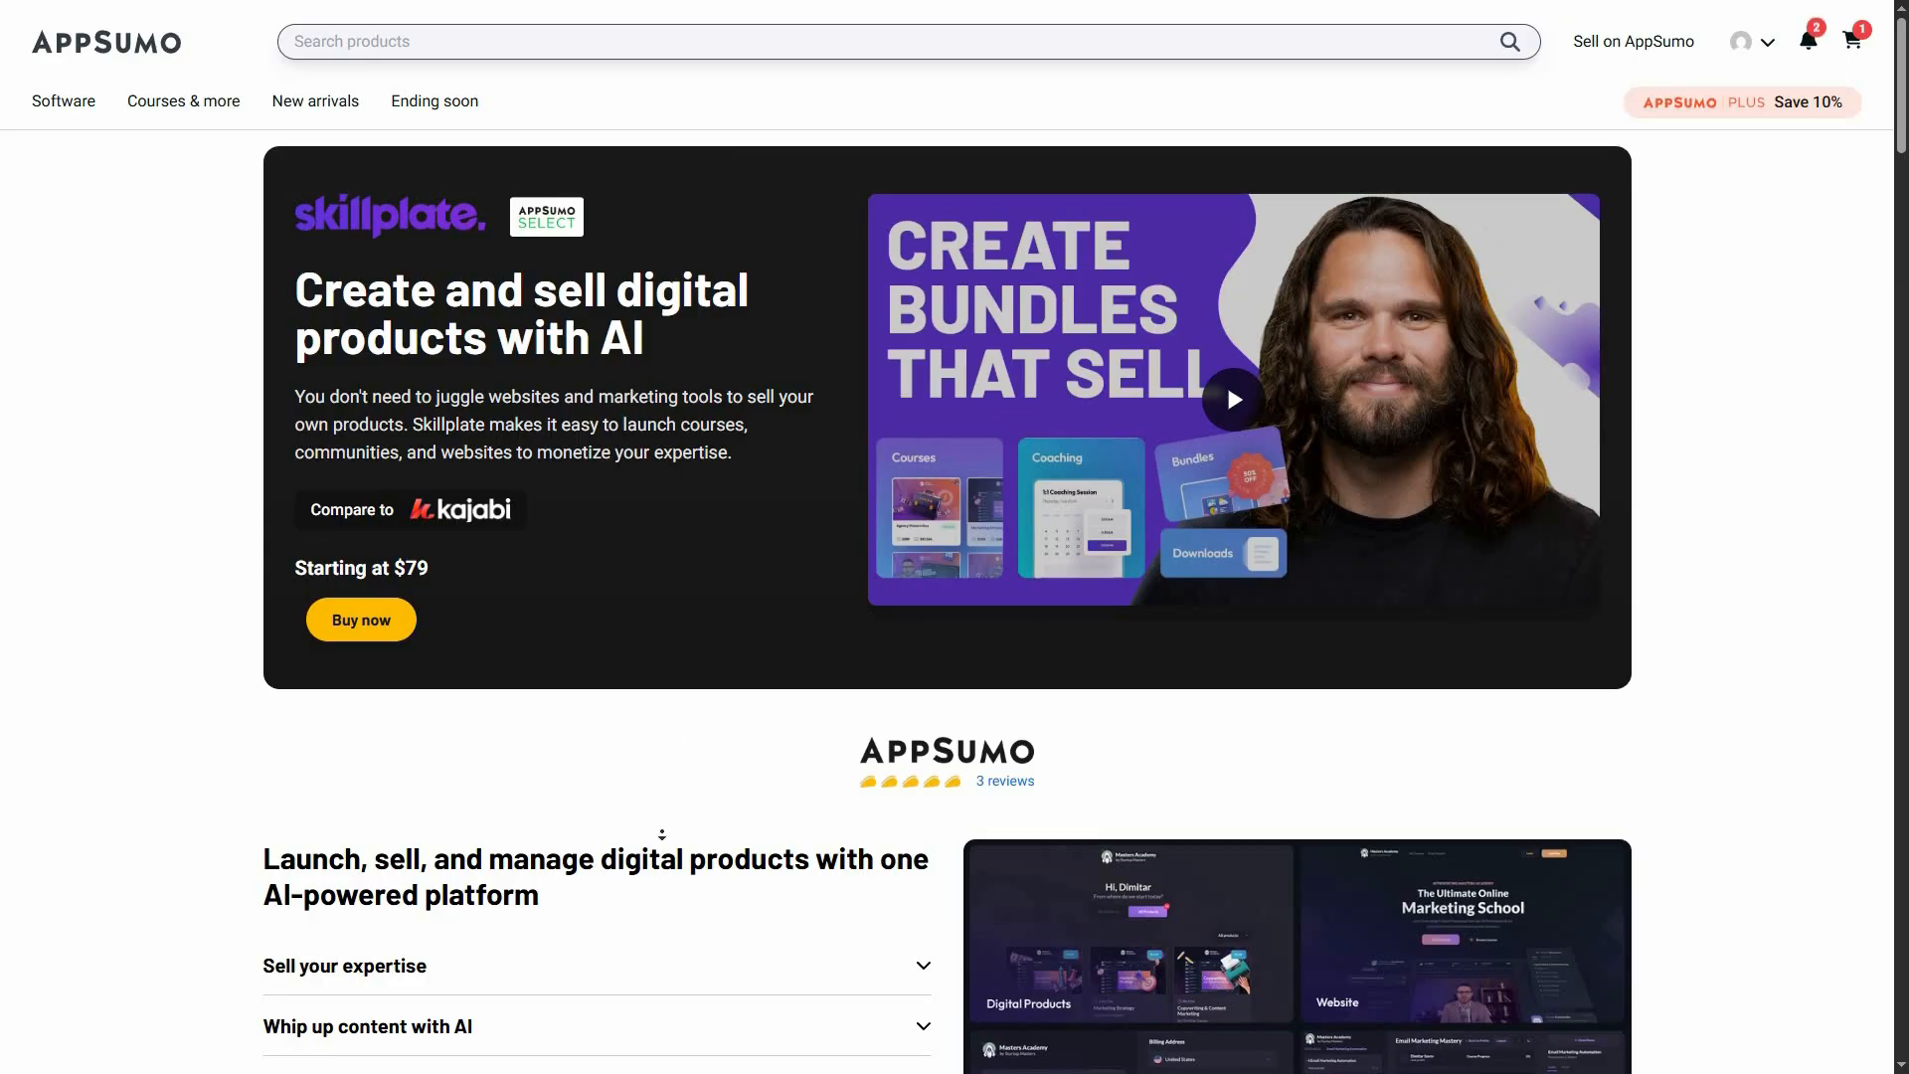
Switch to Skillplate's AppSumo deal page and compare the features and add-ons of License Tiers 1 to 4
scroll(661, 834, down, 13)
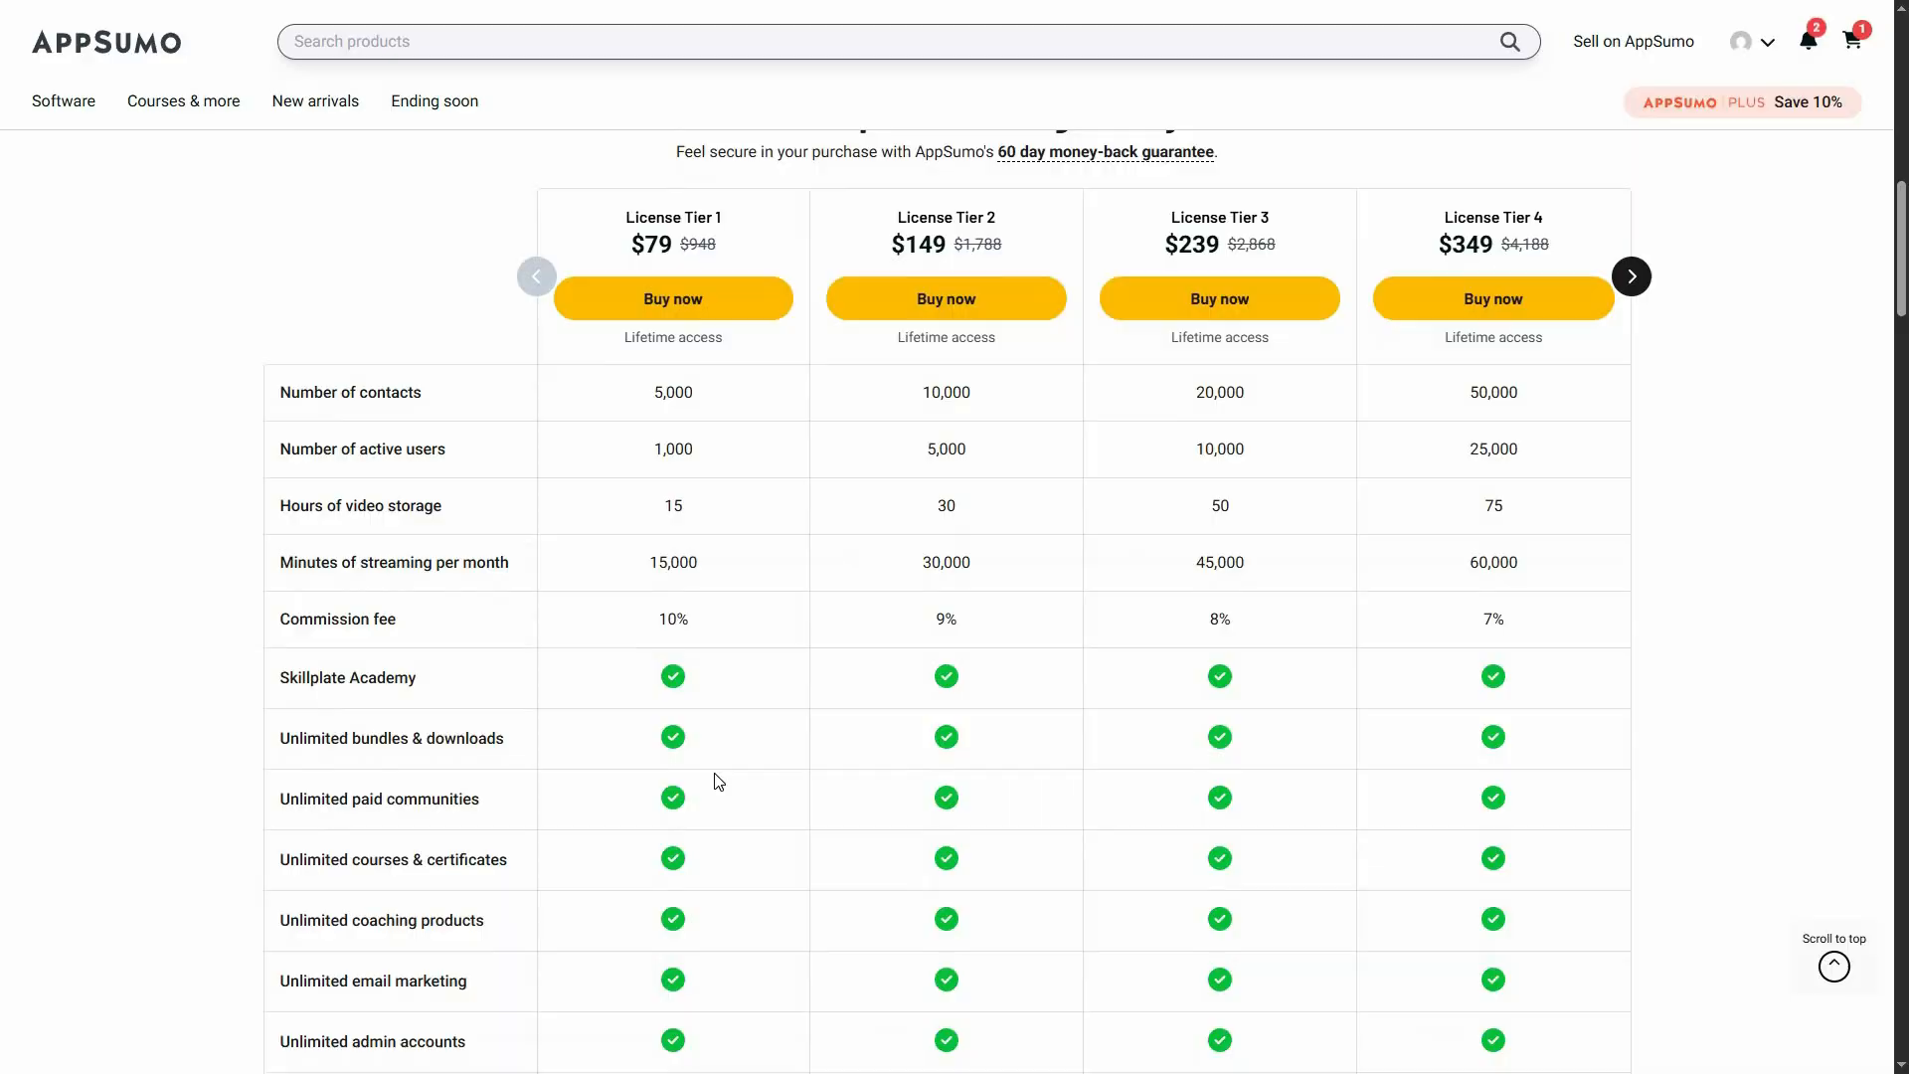
scroll(718, 781, down, 8)
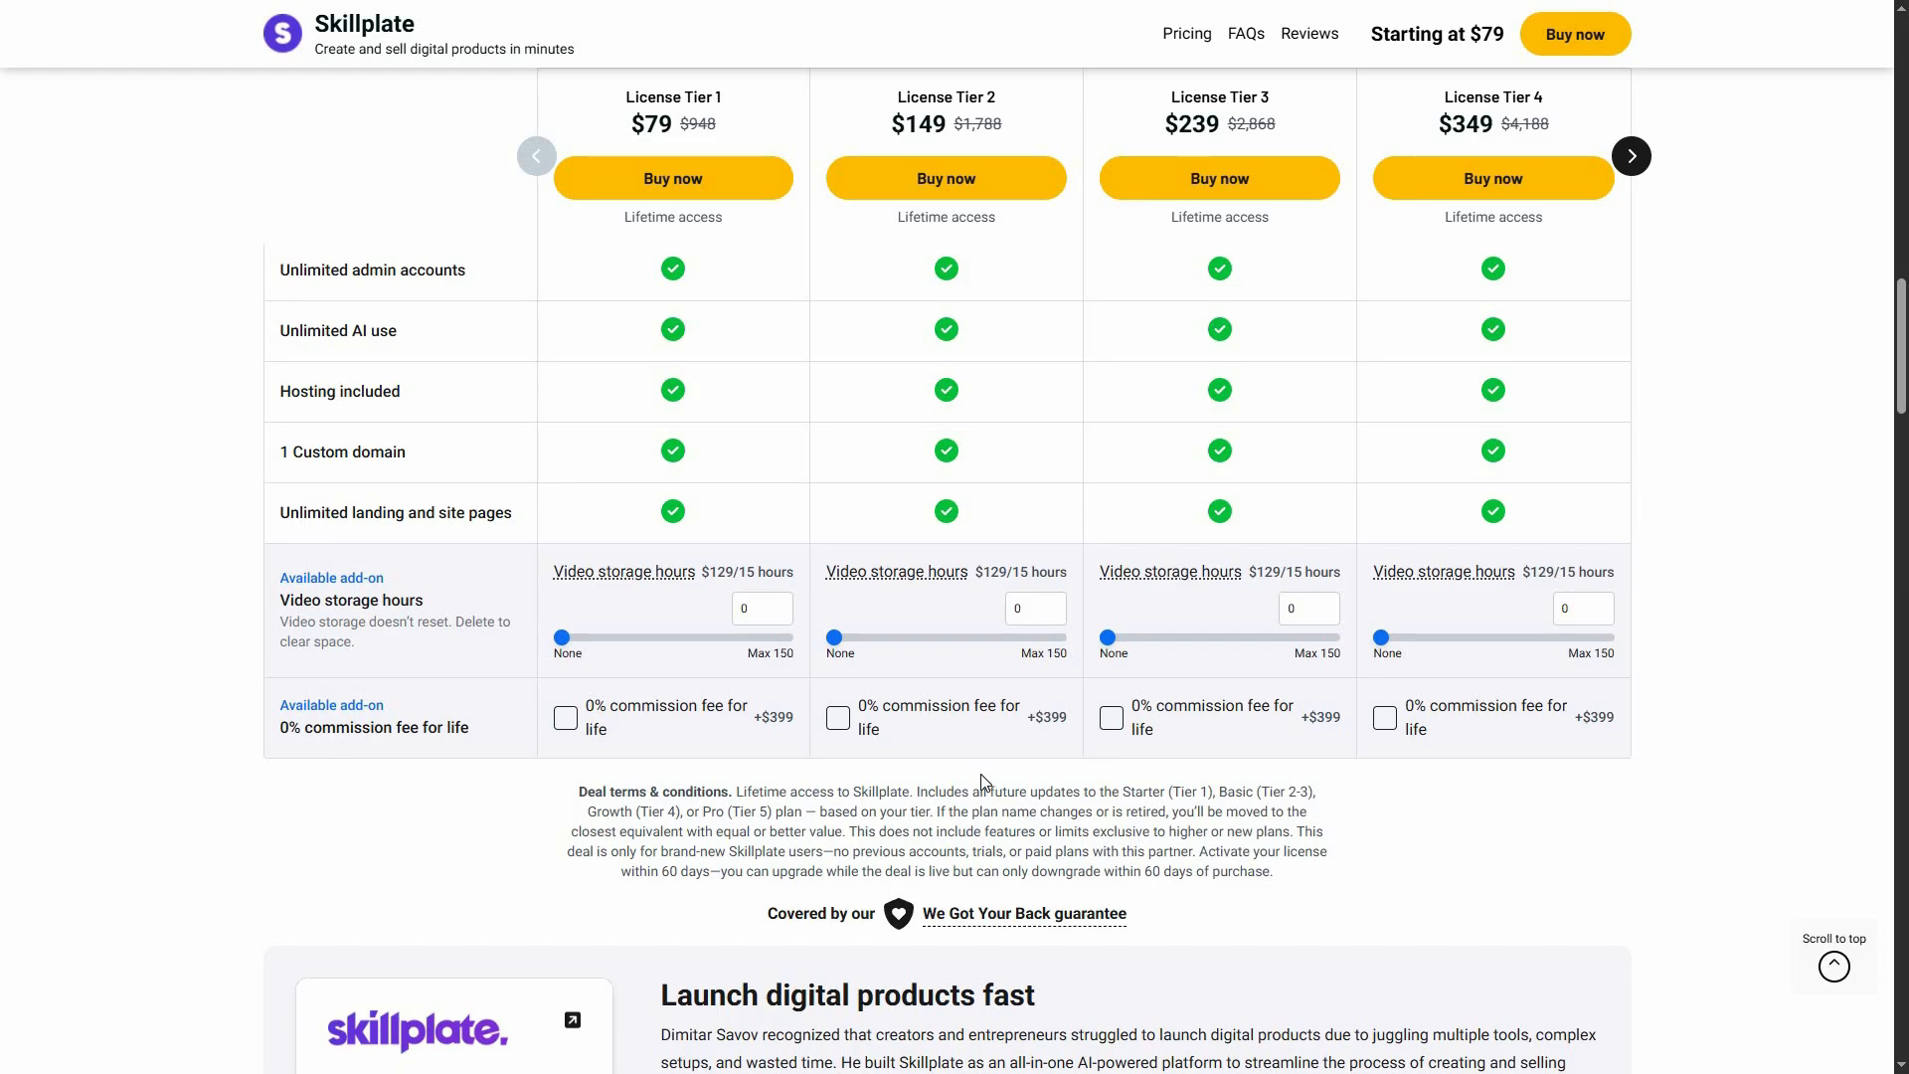
scroll(987, 739, up, 1)
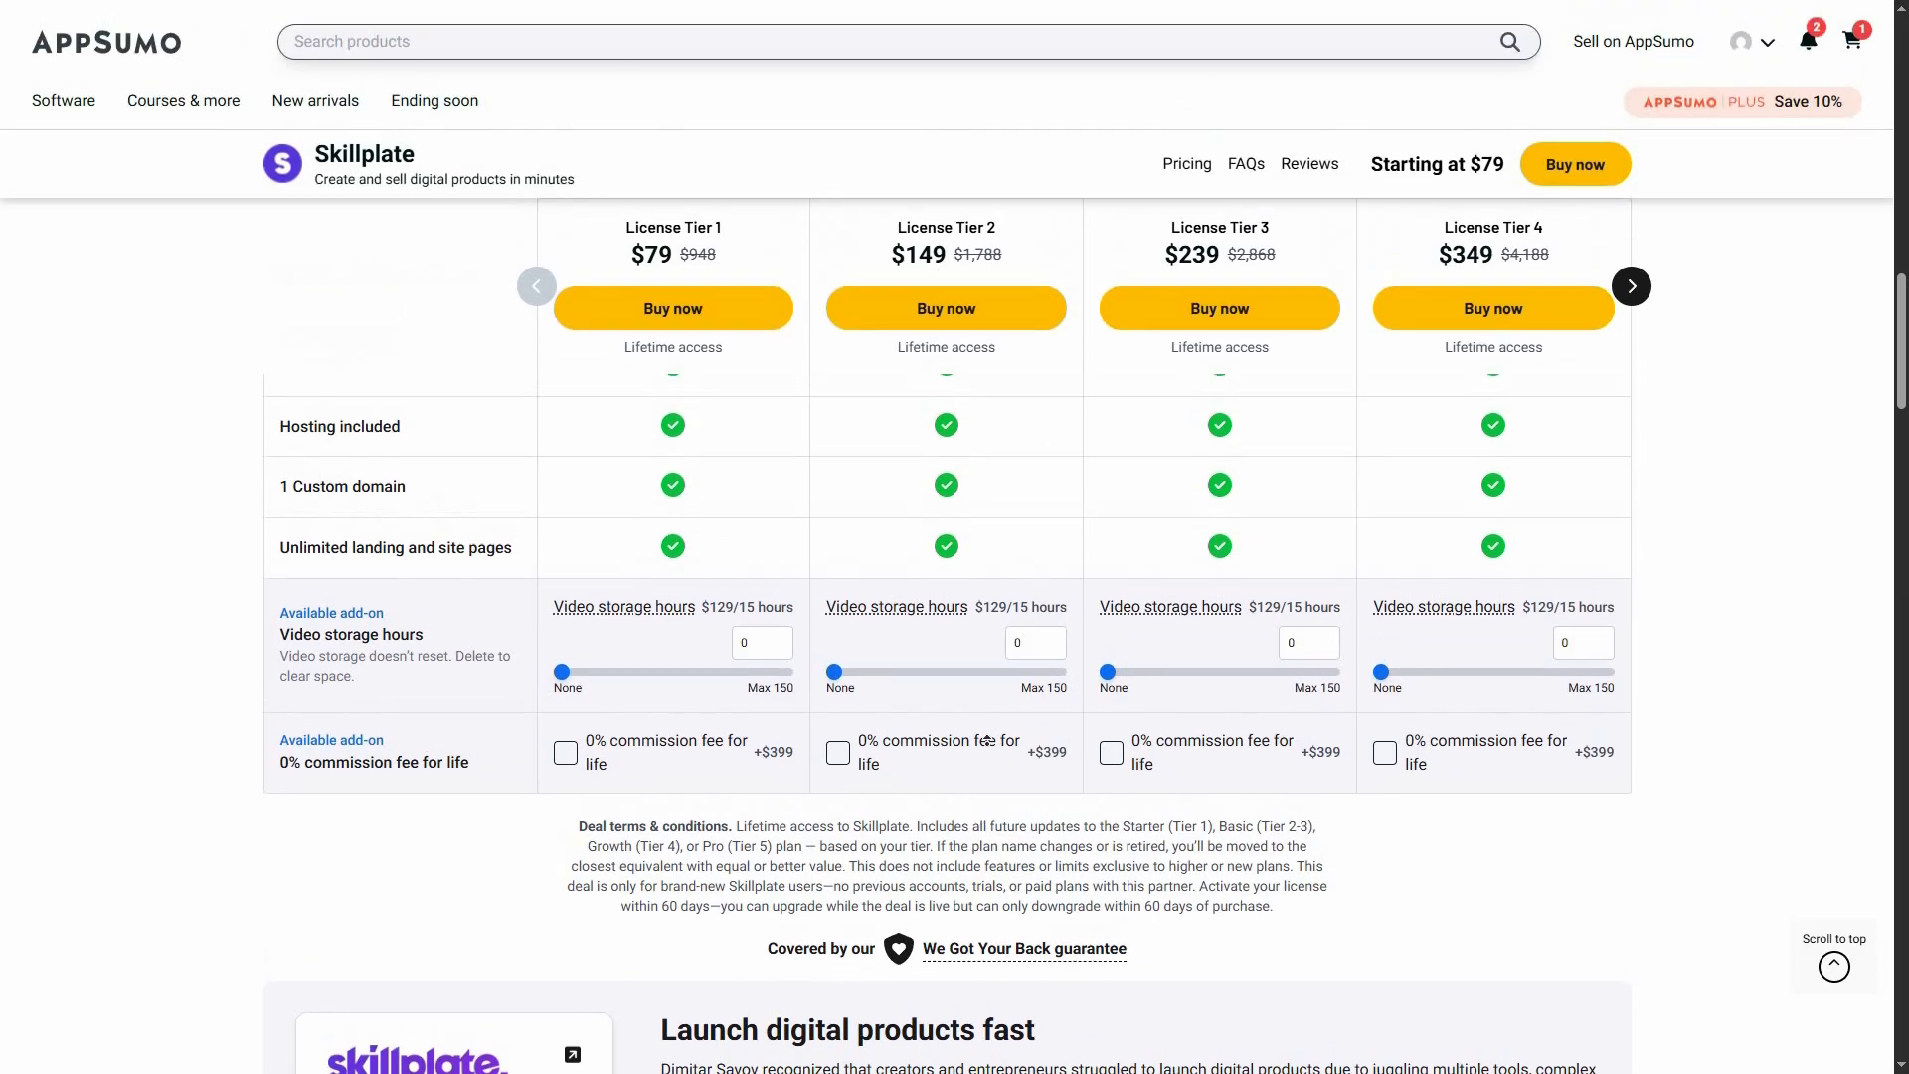
scroll(1005, 672, up, 9)
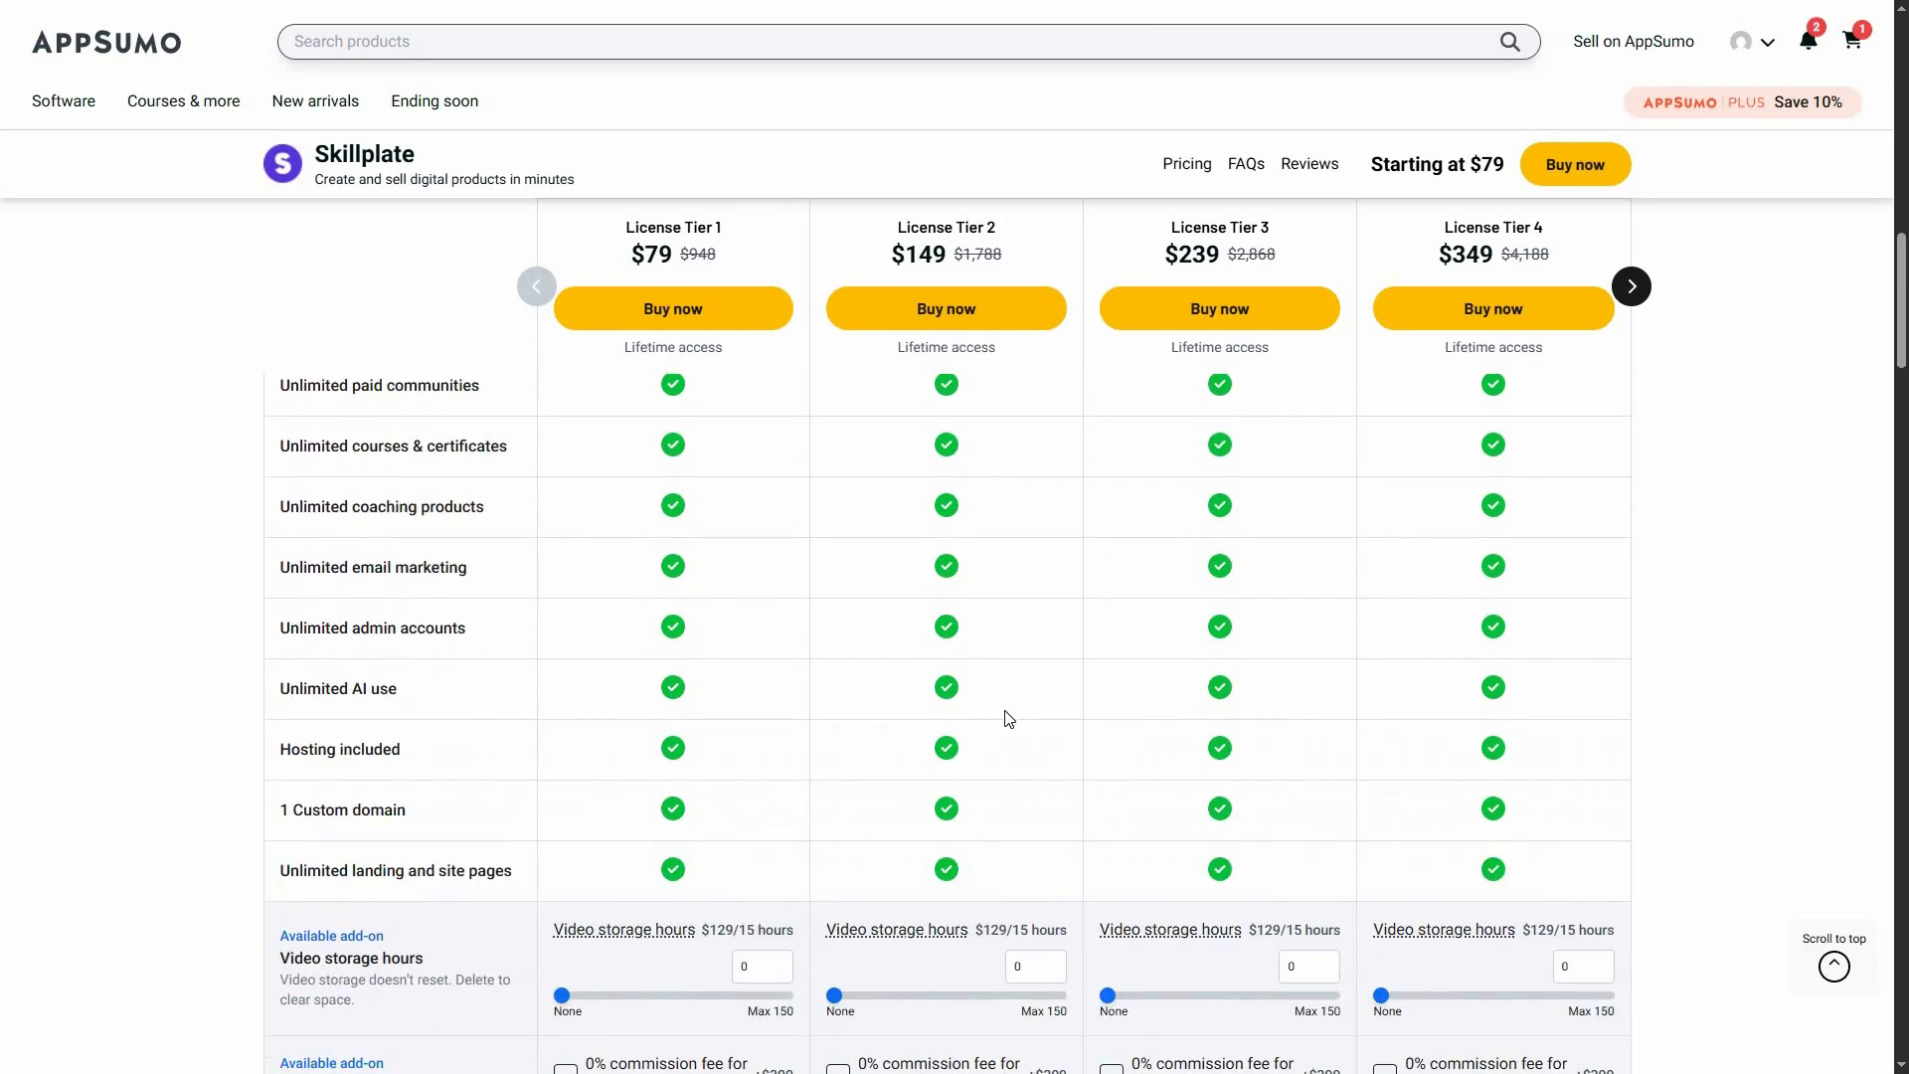
Bring License Tier 5 into the plan comparison and review its limits and features beside Tiers 2 to 4
click(1632, 524)
middle_click(1725, 559)
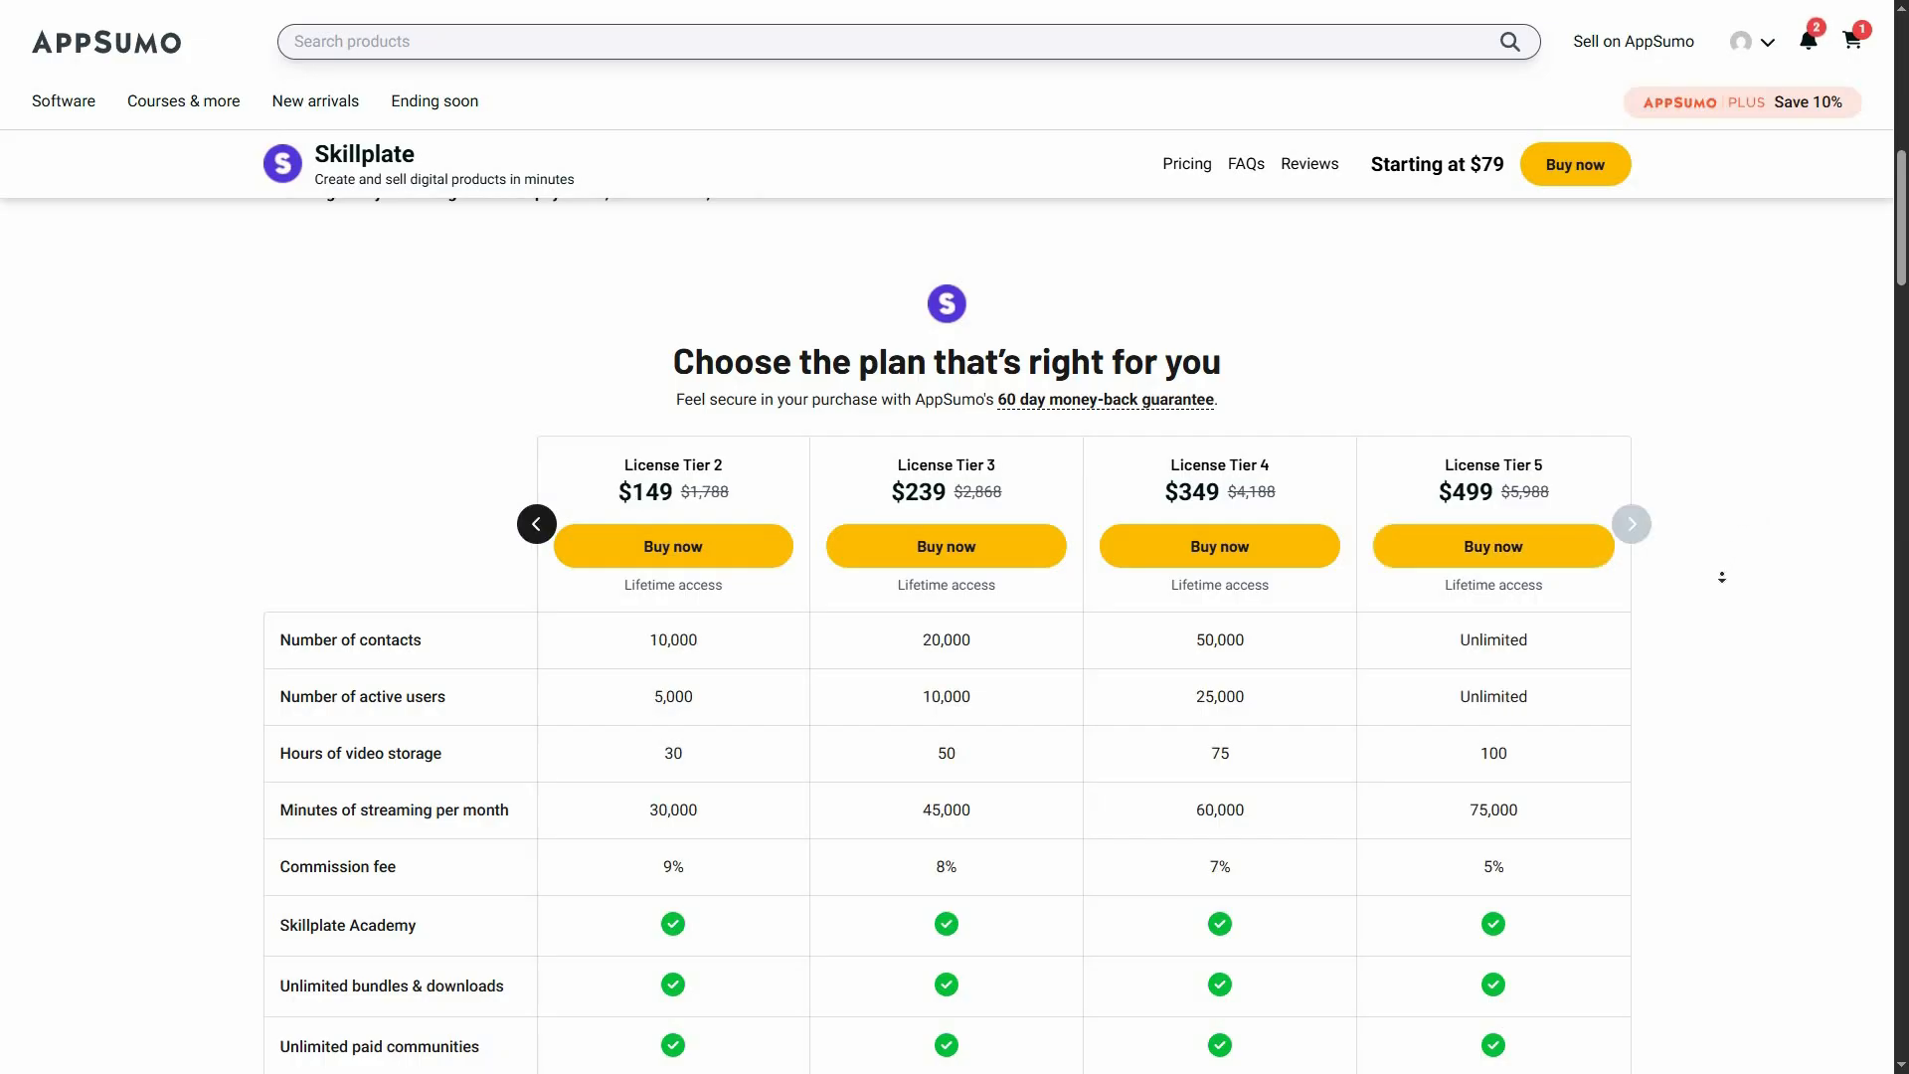
scroll(1721, 579, down, 1)
scroll(1722, 579, down, 7)
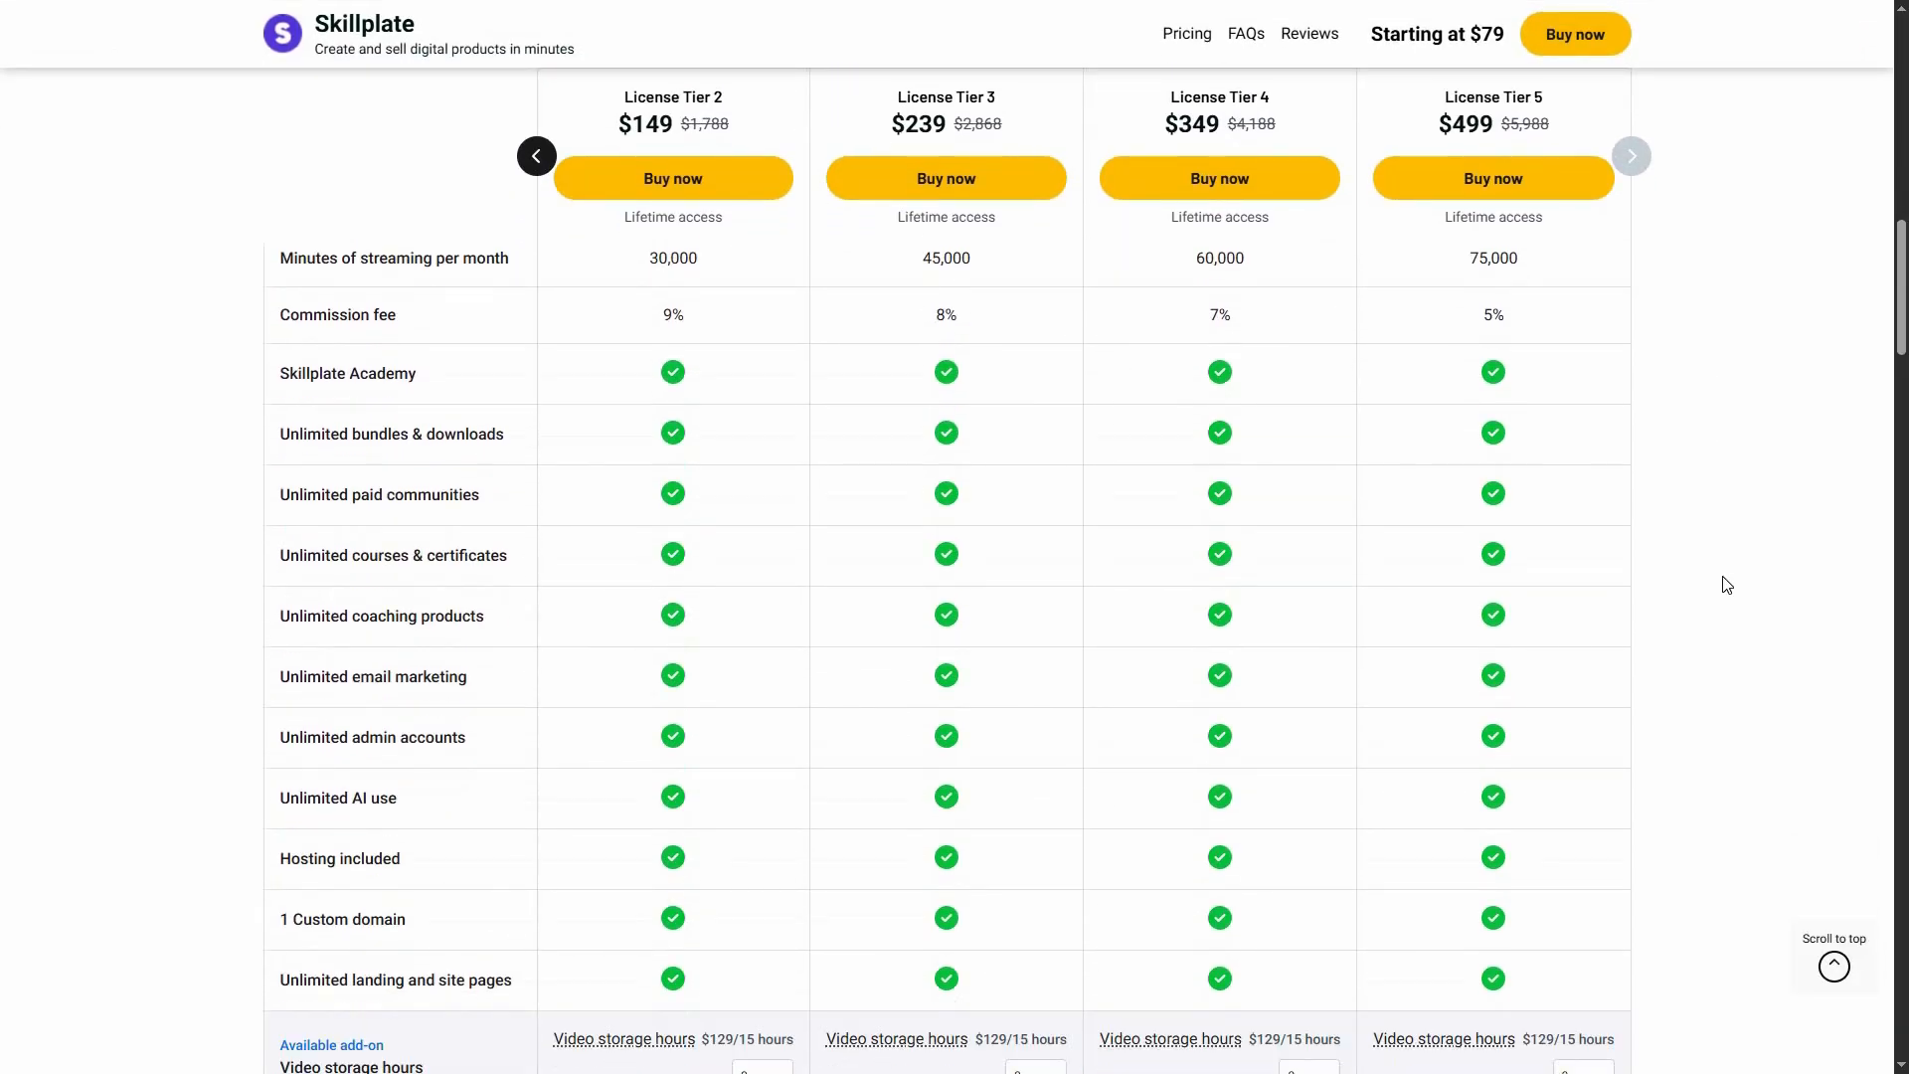